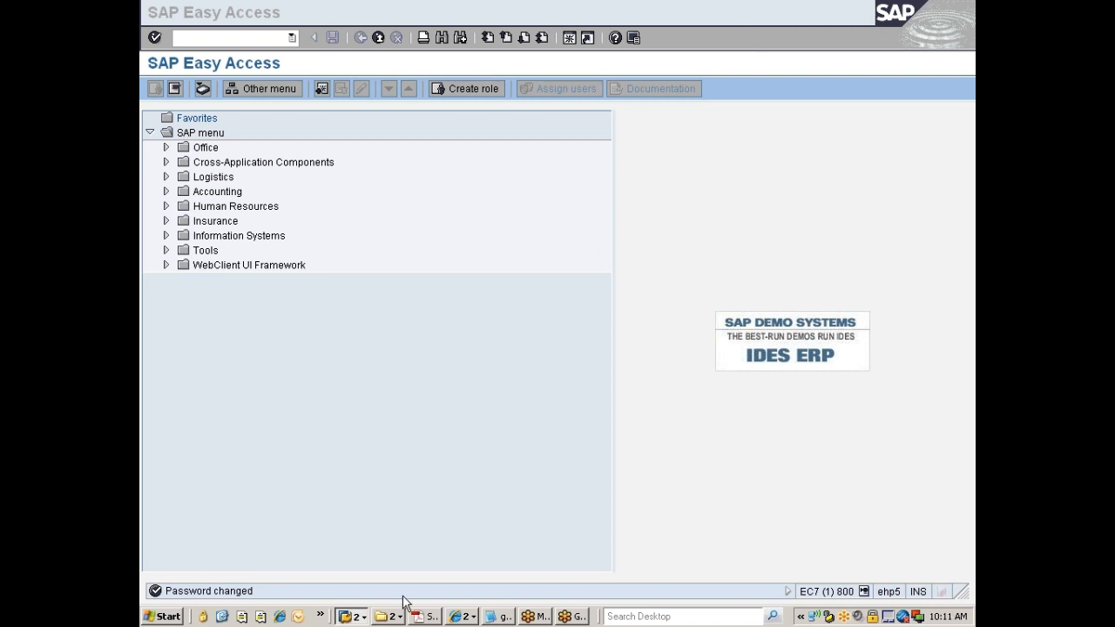
# - Open the workbook SAP MM 10AM Class.xlsx from the desktop and maximize its window
pyautogui.click(222, 617)
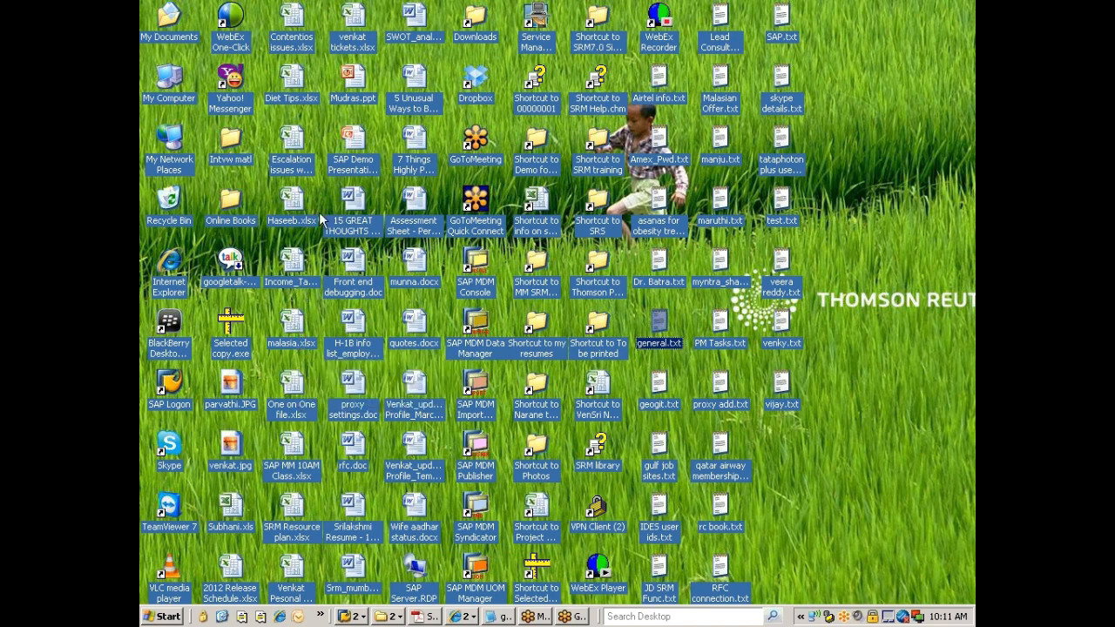
pyautogui.click(286, 270)
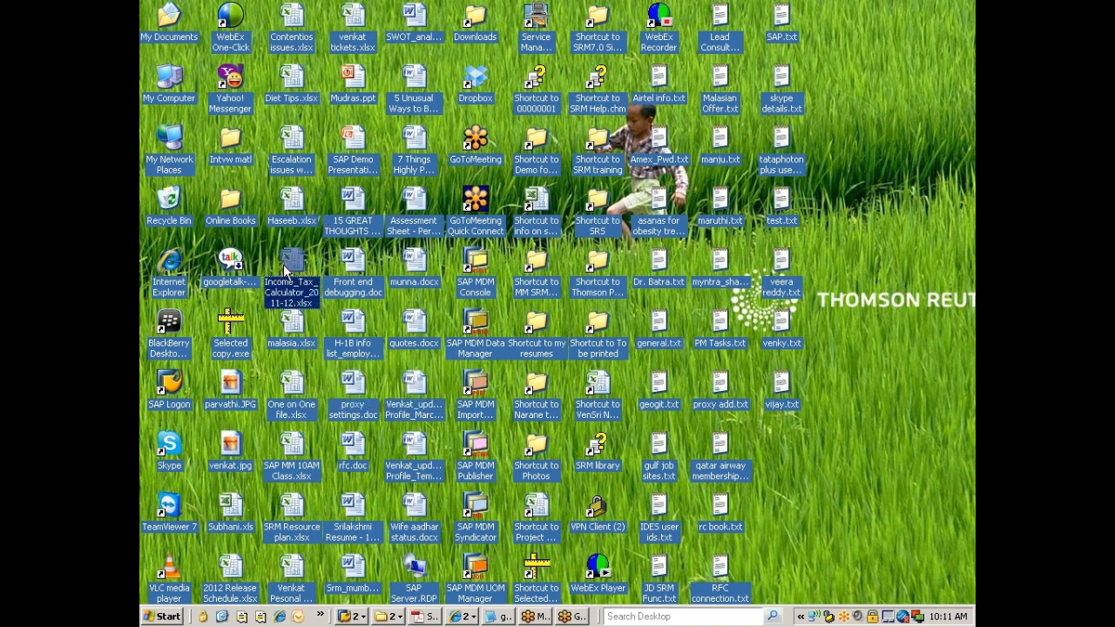
pyautogui.doubleClick(293, 449)
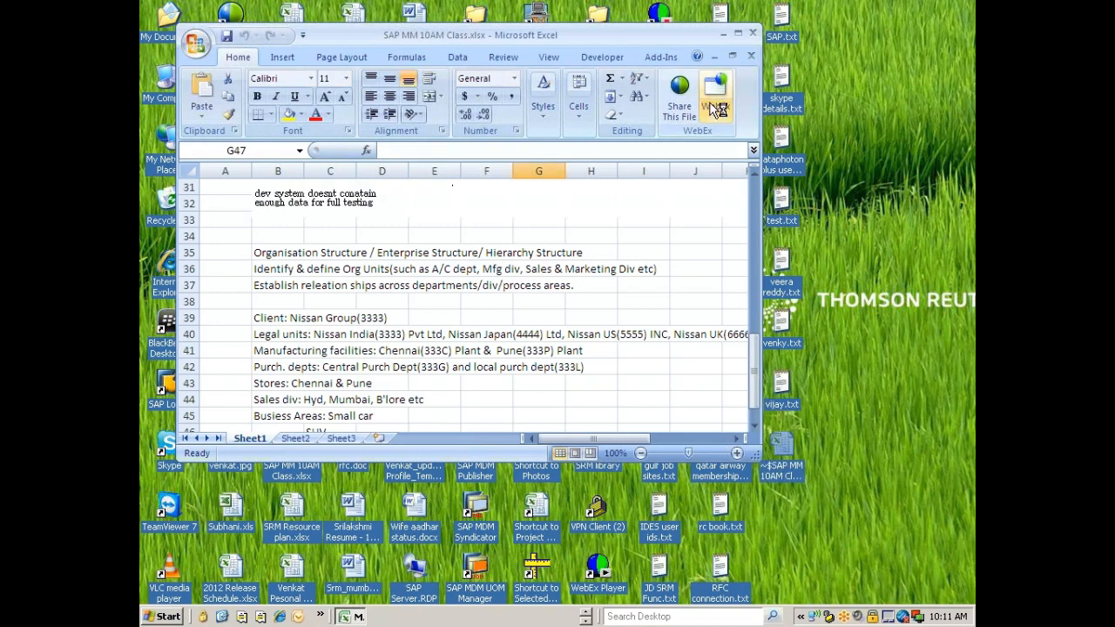
pyautogui.click(738, 35)
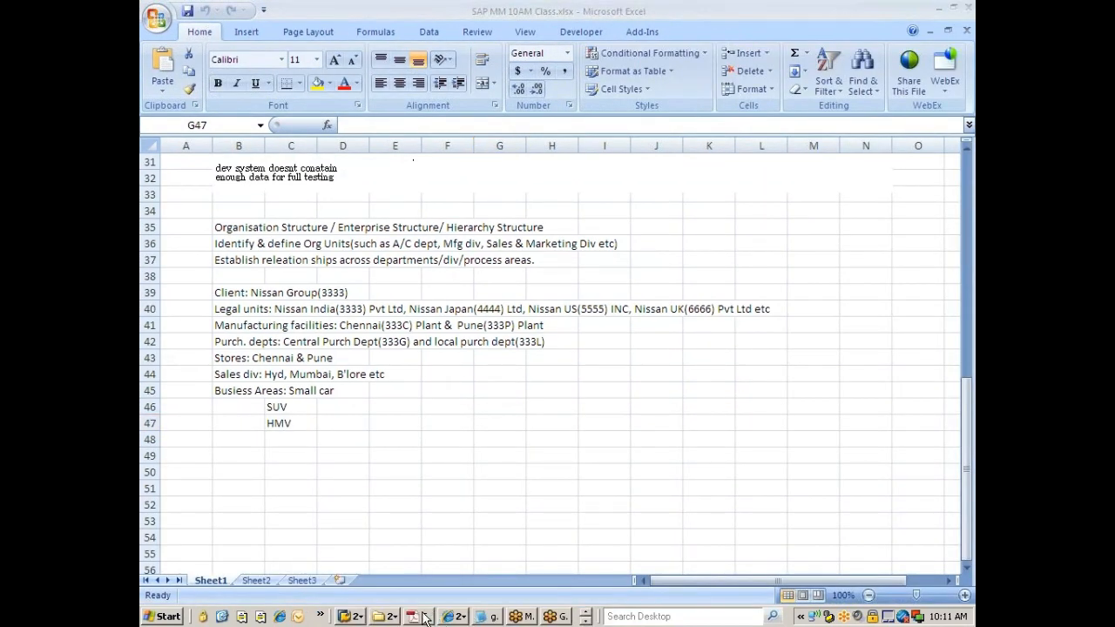
# - Review the organisation structure notes on Sheet1 of SAP MM 10AM Class.xlsx, after a brief switch to SAP and back to Excel
pyautogui.click(355, 617)
pyautogui.click(383, 581)
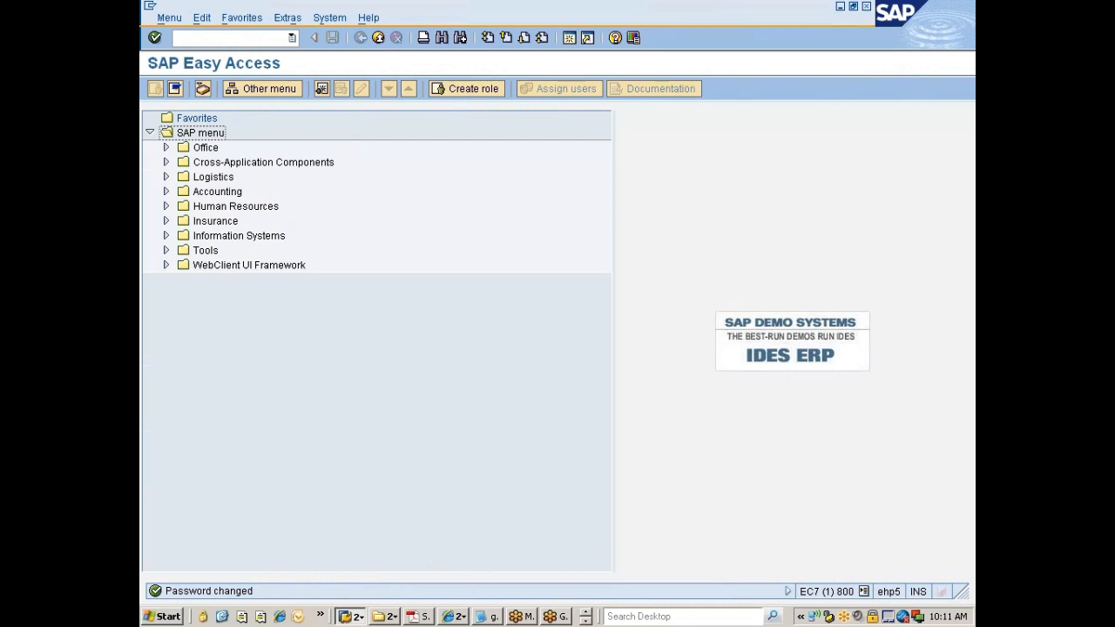
pyautogui.click(355, 612)
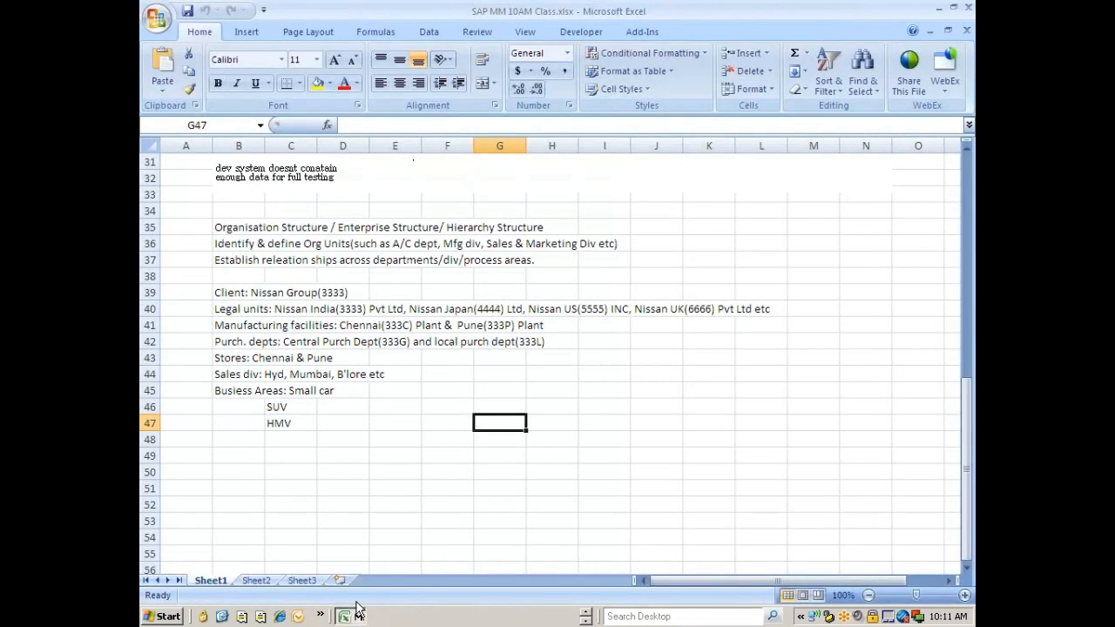
pyautogui.scroll(3, 406, 519)
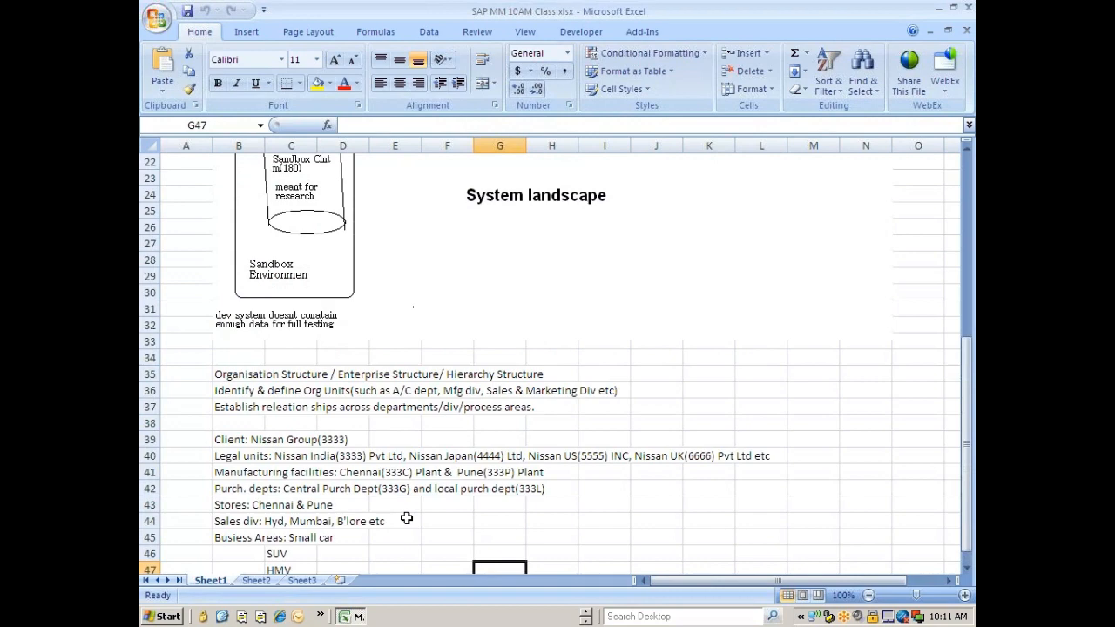
pyautogui.scroll(-3, 406, 518)
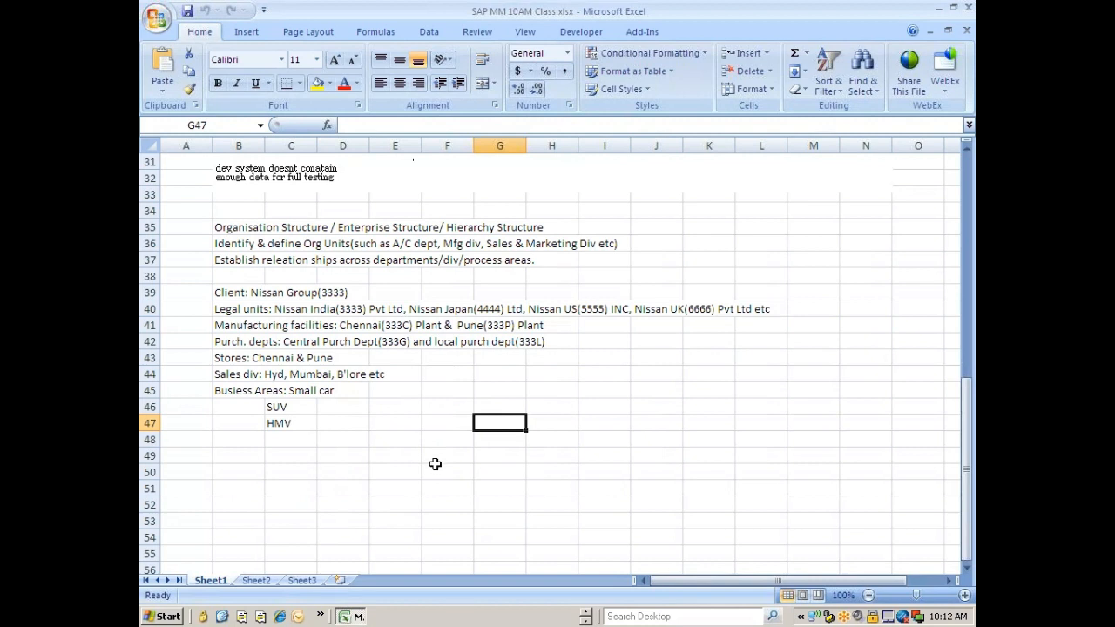
# - Switch to the SAP Easy Access window and run transaction SPRO
pyautogui.click(588, 621)
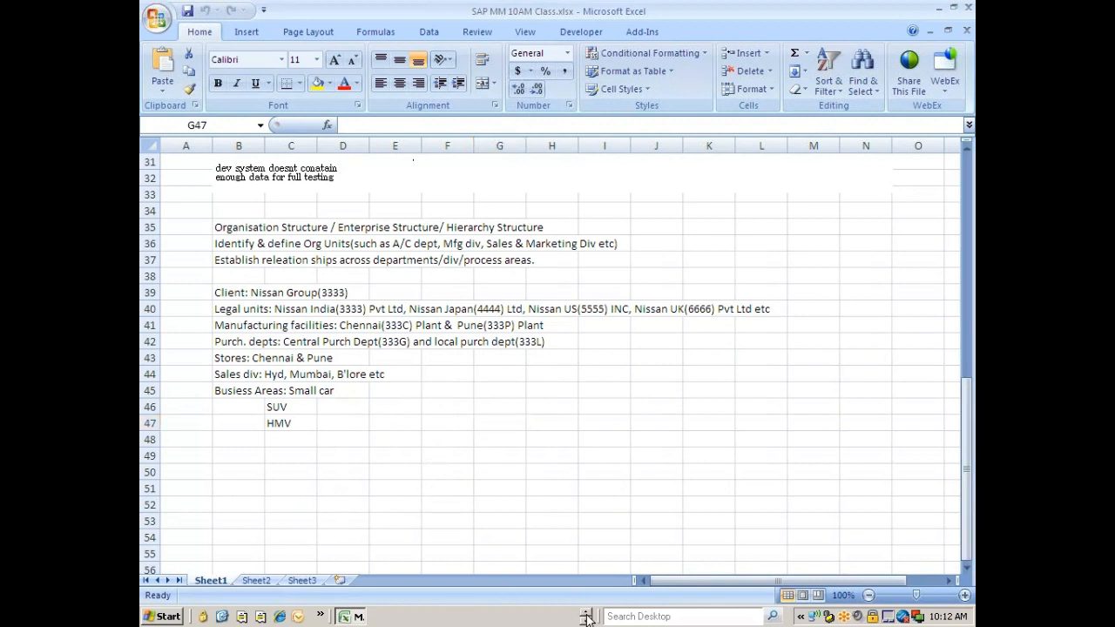
pyautogui.click(353, 616)
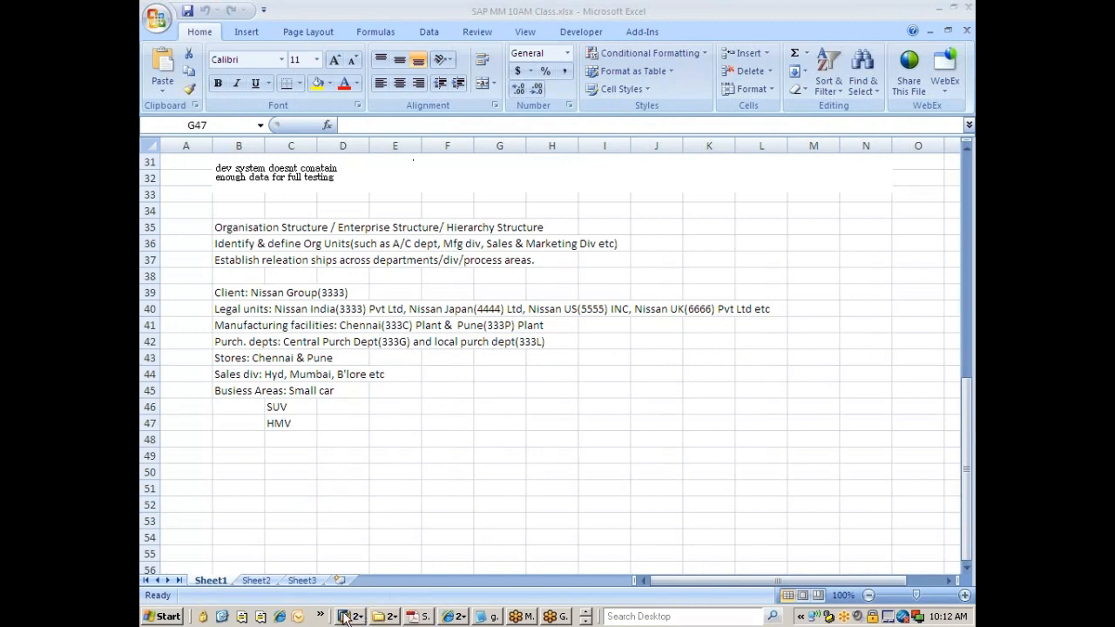
pyautogui.click(374, 582)
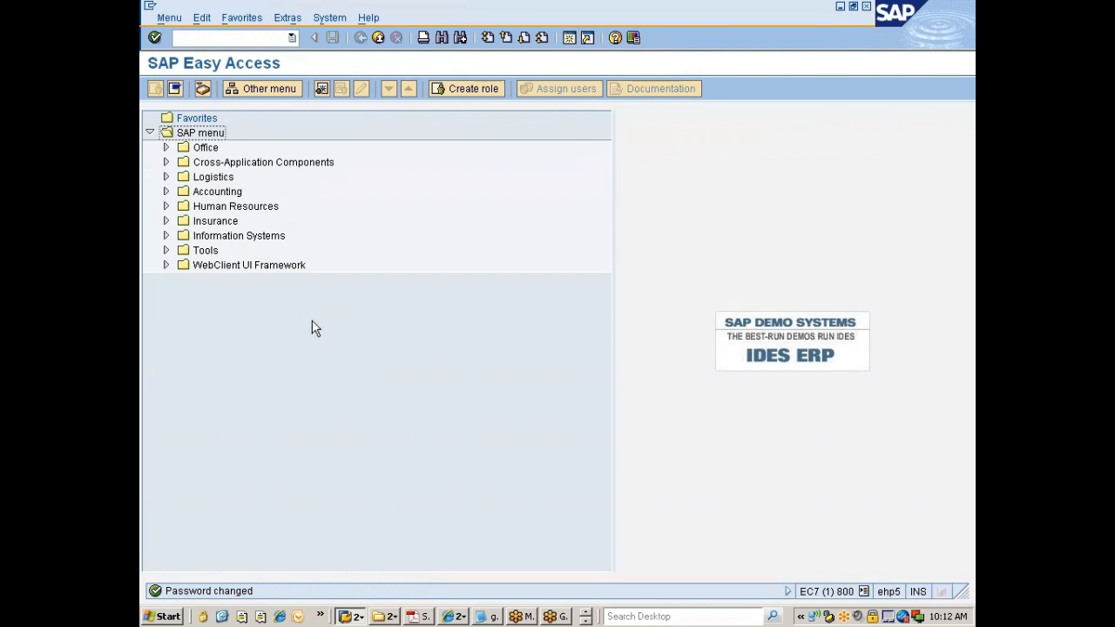
pyautogui.click(258, 38)
pyautogui.write('spro')
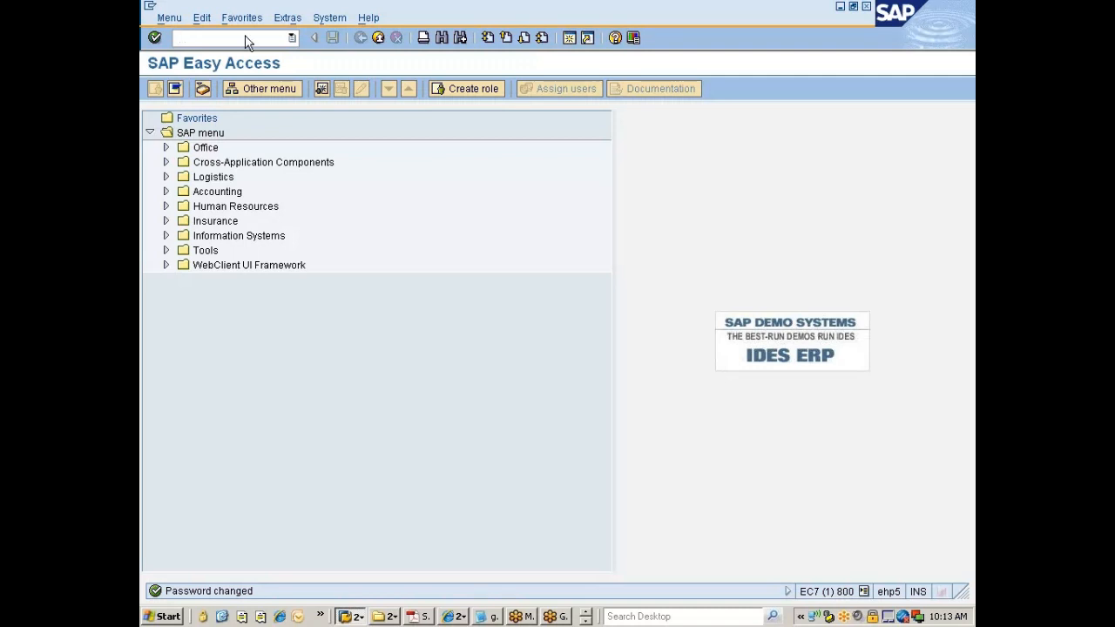
pyautogui.press('Return')
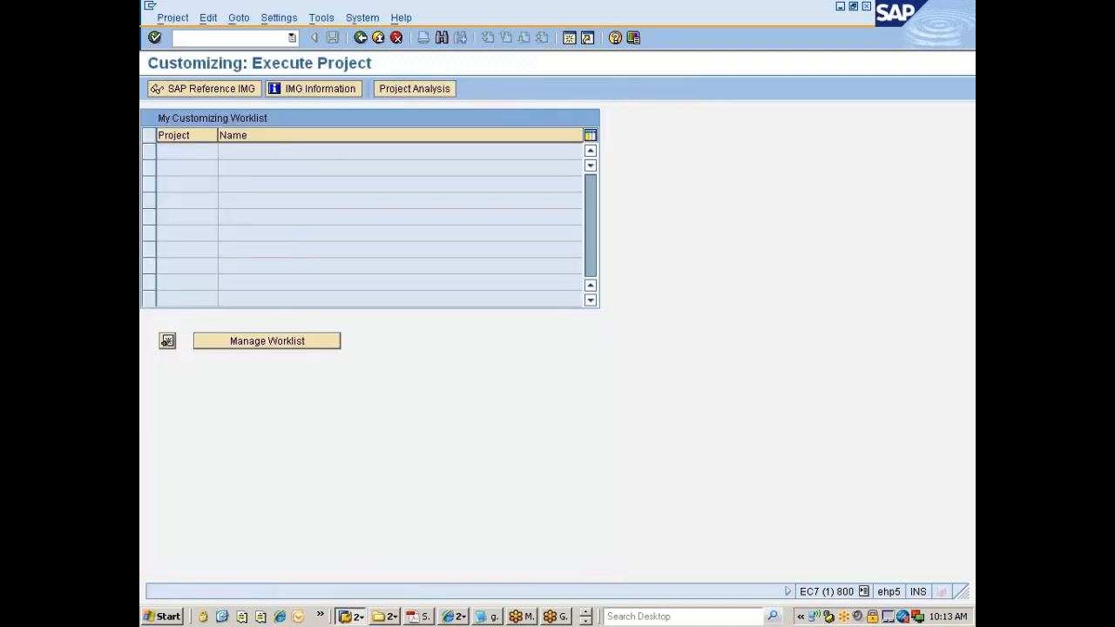
# - Display the SAP Reference IMG and go back to the SAP Easy Access screen
pyautogui.click(183, 90)
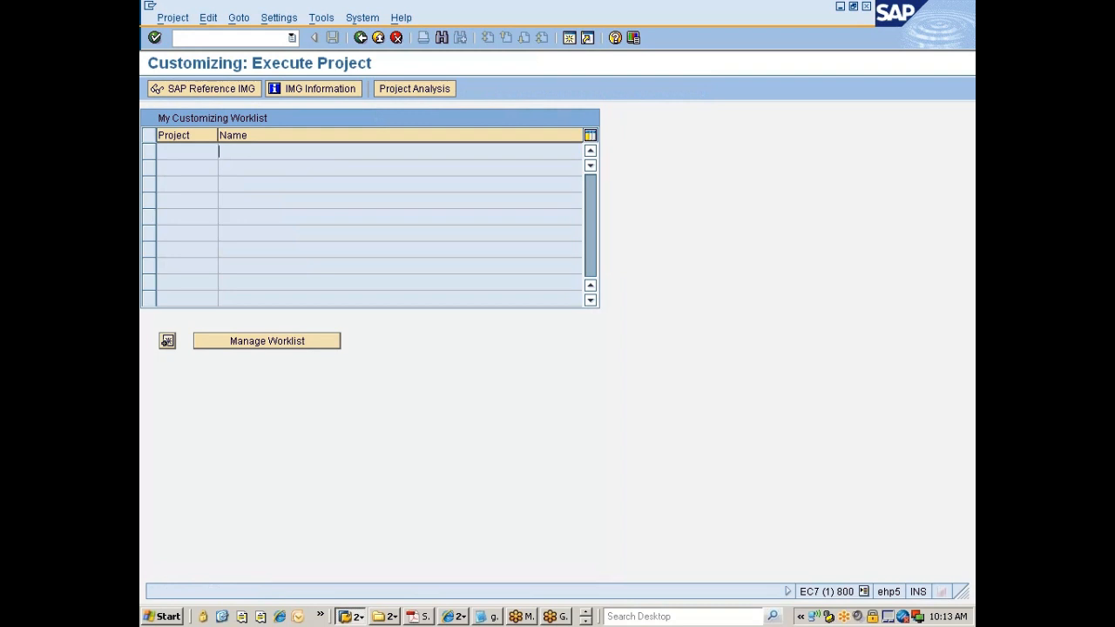
pyautogui.click(149, 156)
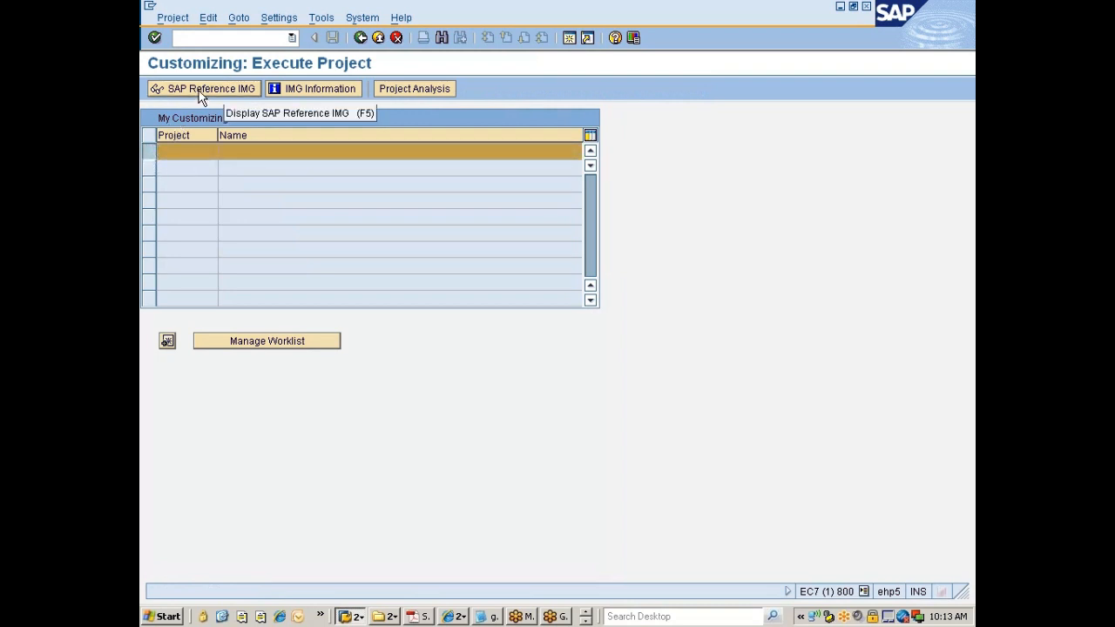
pyautogui.click(158, 150)
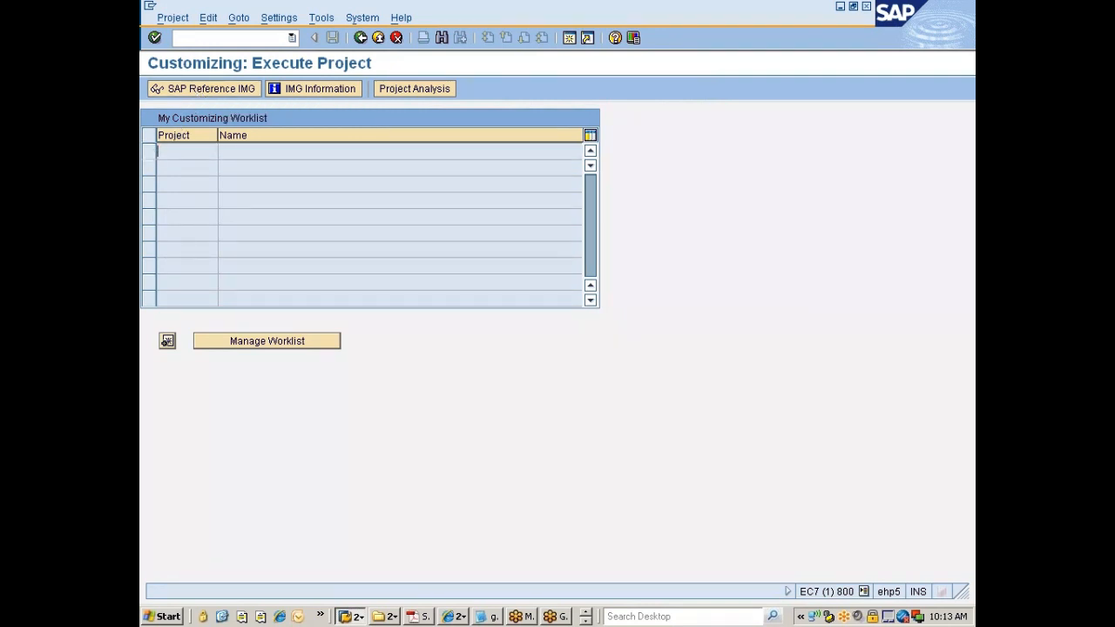
pyautogui.click(204, 92)
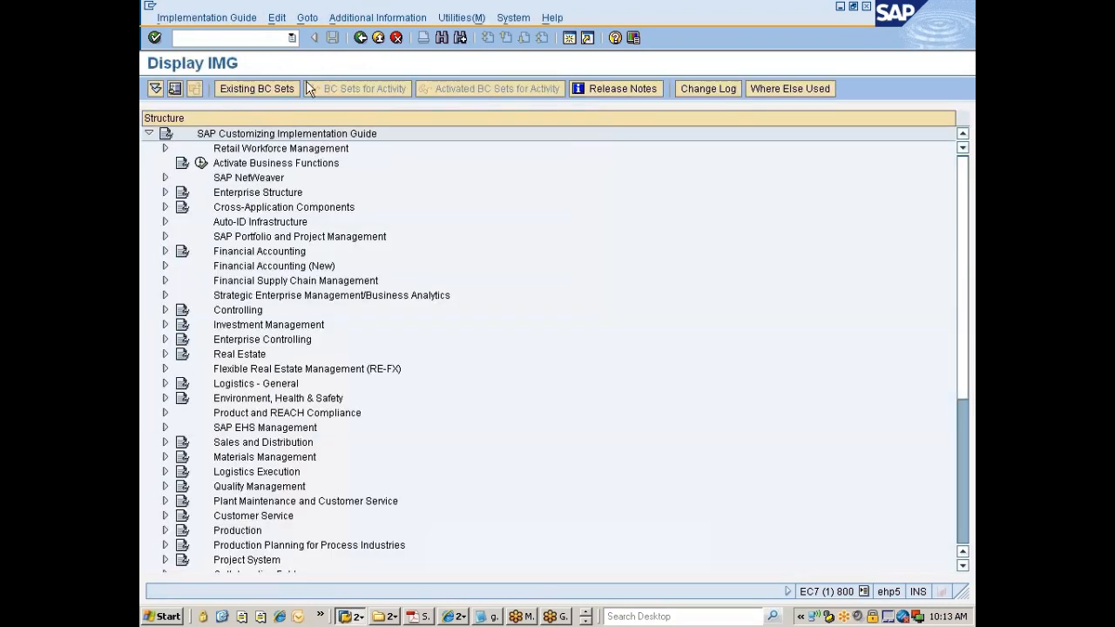
pyautogui.click(360, 39)
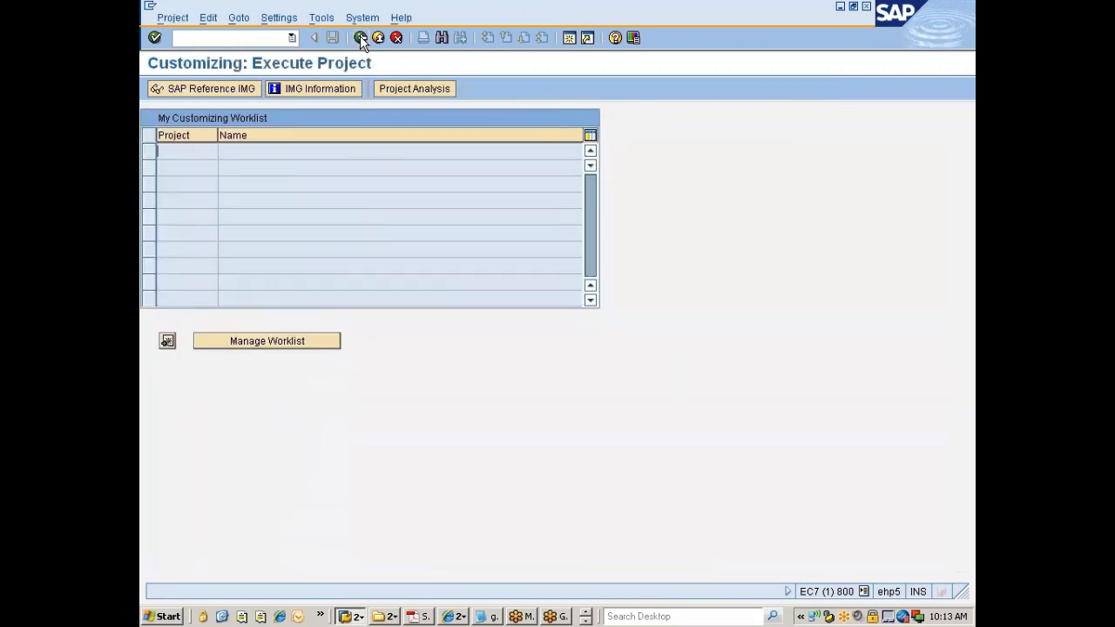
pyautogui.click(361, 38)
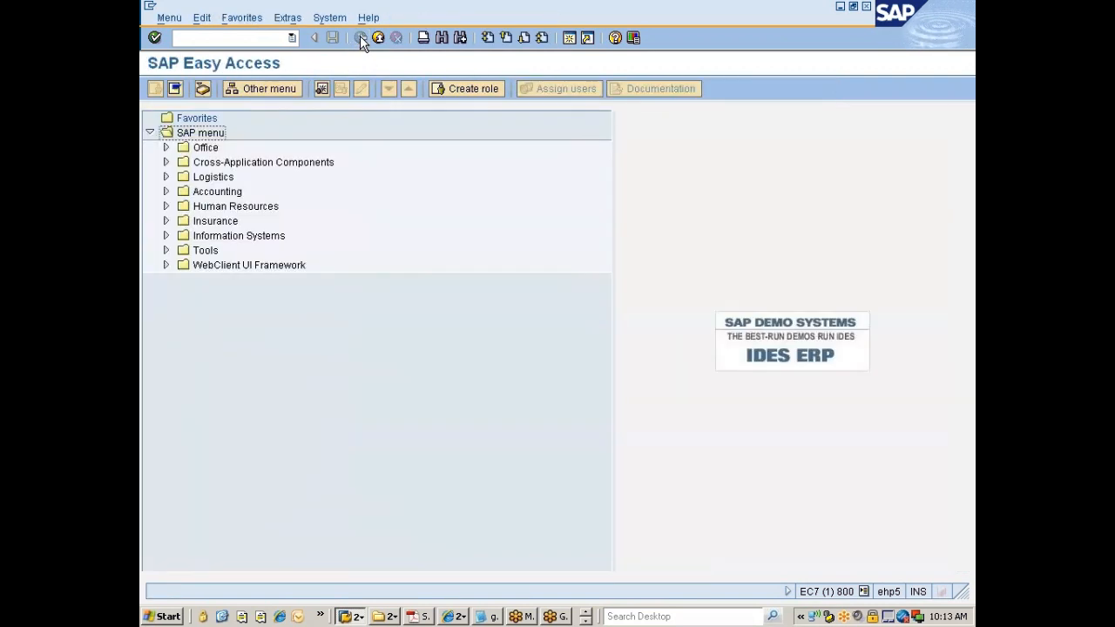
# - Expand the Tools folder of the SAP menu and select its Customizing folder after looking into ABAP Workbench
pyautogui.click(209, 254)
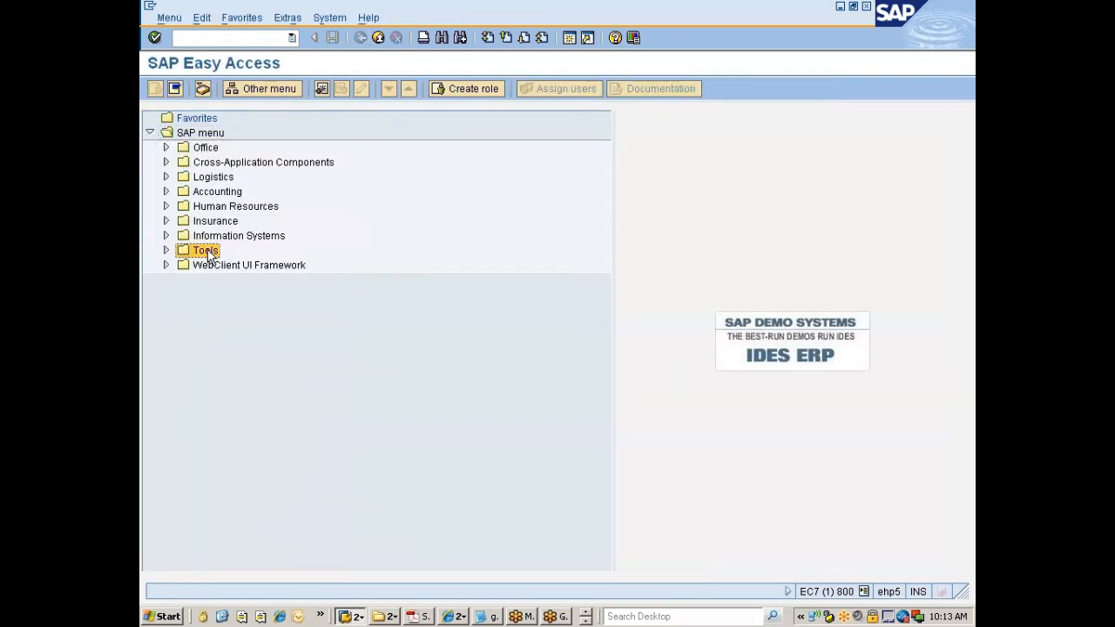
pyautogui.doubleClick(209, 253)
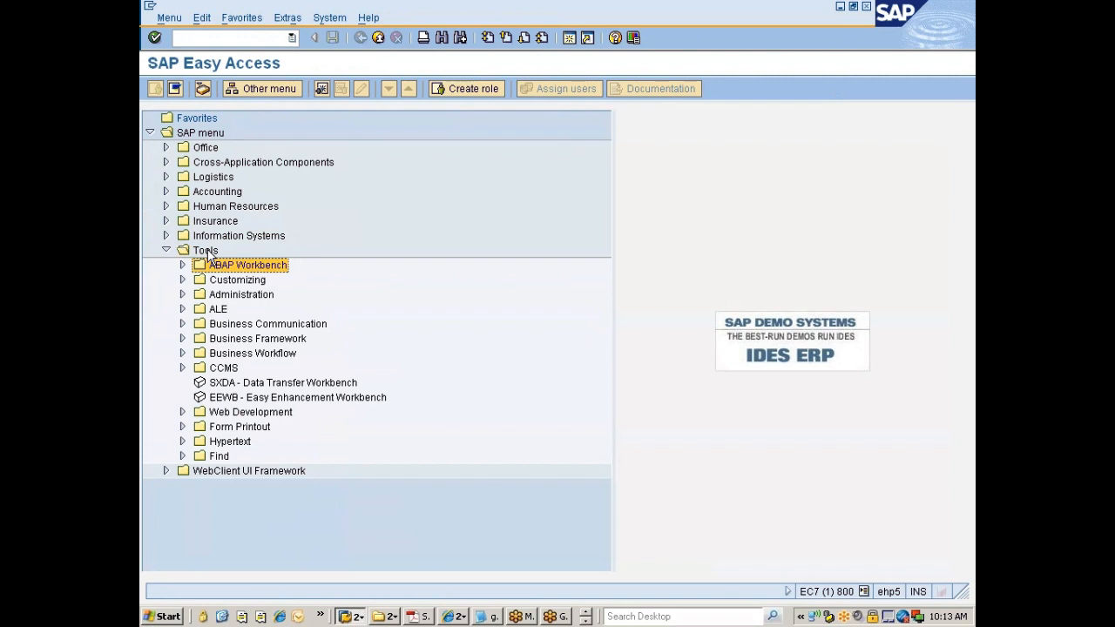
pyautogui.press('Right')
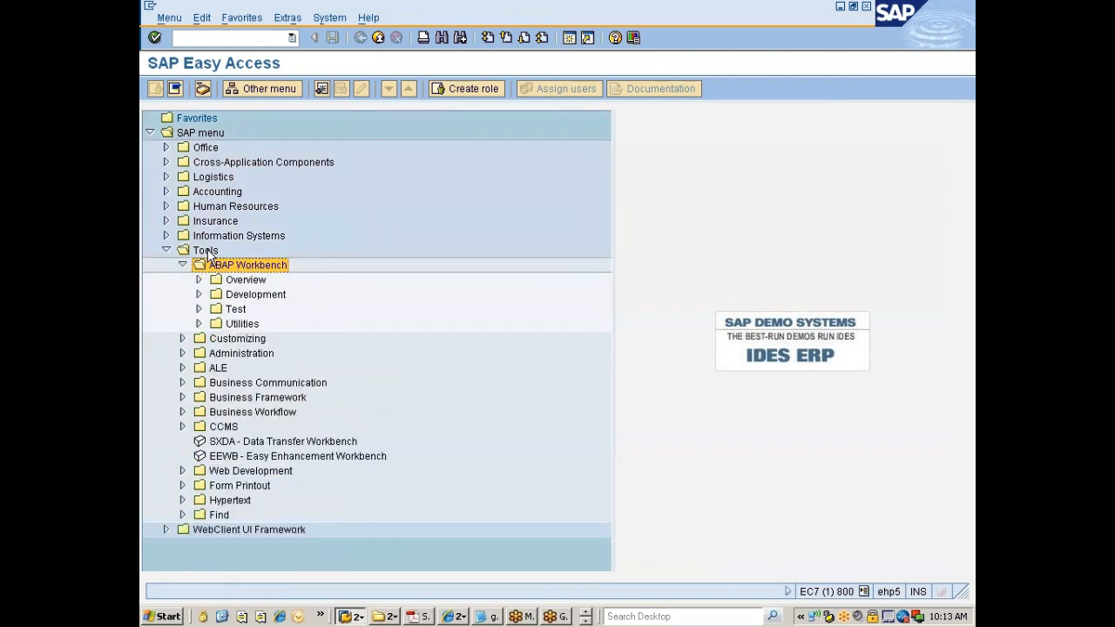
pyautogui.press('Left')
pyautogui.press('Down')
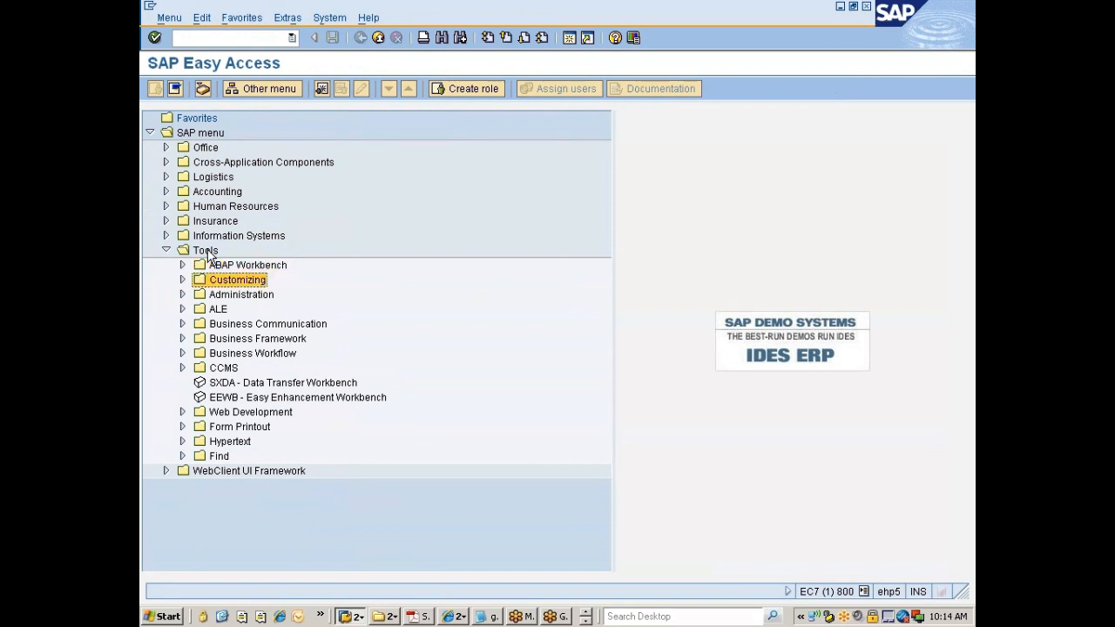
# - Run SPRO - Execute Project from the IMG folder under Customizing and display the SAP Reference IMG
pyautogui.press('Right')
pyautogui.press('Down')
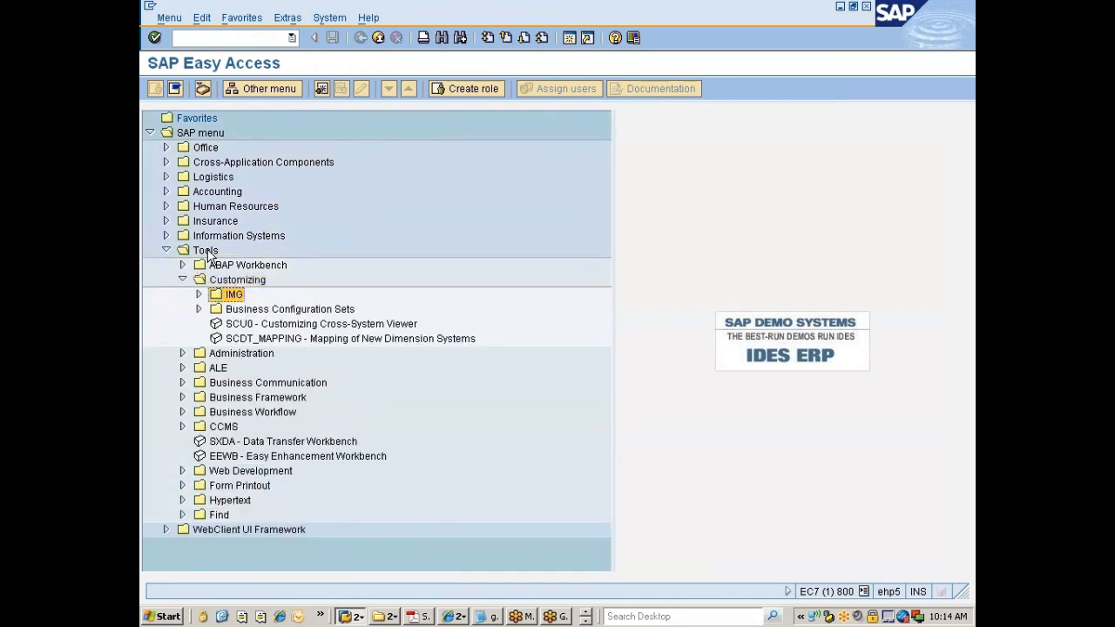
pyautogui.press('Right')
pyautogui.press('Down')
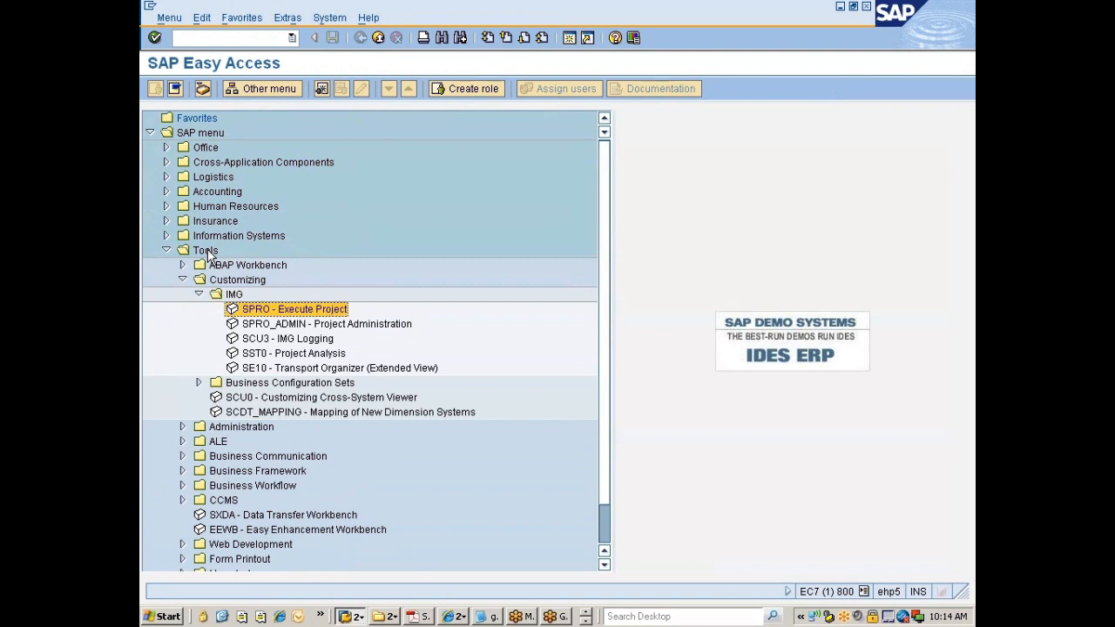
pyautogui.press('Return')
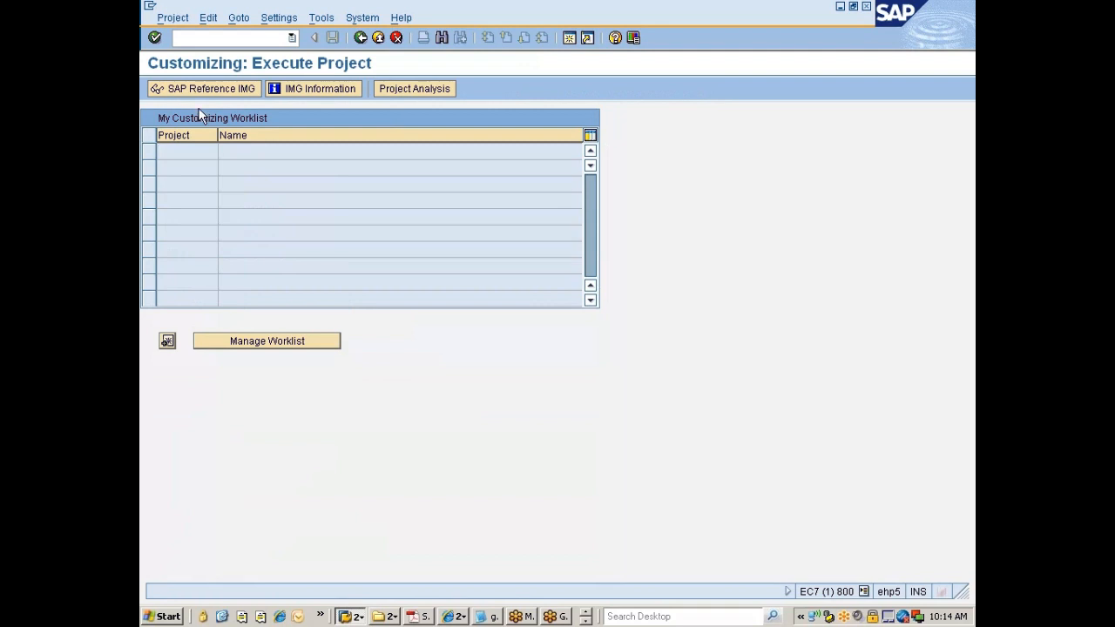
pyautogui.click(239, 91)
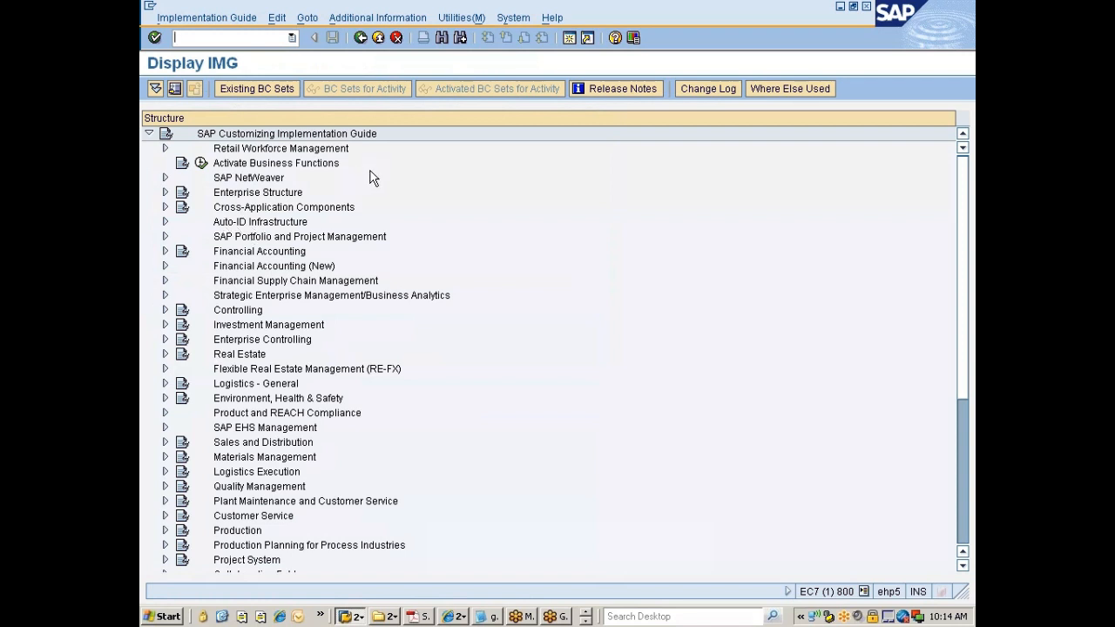
# - Examine the top-level nodes of the SAP Customizing Implementation Guide, starting from Activate Business Functions
pyautogui.click(260, 166)
pyautogui.press('Down')
pyautogui.press('Down')
pyautogui.press('Down')
pyautogui.press('Down')
pyautogui.press('Down')
pyautogui.press('Down')
pyautogui.press('Down')
pyautogui.press('Down')
pyautogui.press('Down')
pyautogui.press('Down')
pyautogui.press('Down')
pyautogui.press('Up')
pyautogui.press('Up')
pyautogui.press('Up')
pyautogui.press('Up')
pyautogui.press('Up')
pyautogui.press('Up')
pyautogui.press('Up')
pyautogui.press('Up')
pyautogui.press('Up')
pyautogui.press('Up')
pyautogui.press('Up')
pyautogui.press('Up')
pyautogui.press('Down')
pyautogui.press('Down')
pyautogui.press('Down')
pyautogui.press('Up')
pyautogui.press('Up')
pyautogui.press('Up')
pyautogui.press('Up')
pyautogui.press('Down')
pyautogui.press('Down')
pyautogui.press('Down')
pyautogui.press('Down')
# - Expand the Enterprise Structure node and move through its entries to Assignment
pyautogui.doubleClick(262, 193)
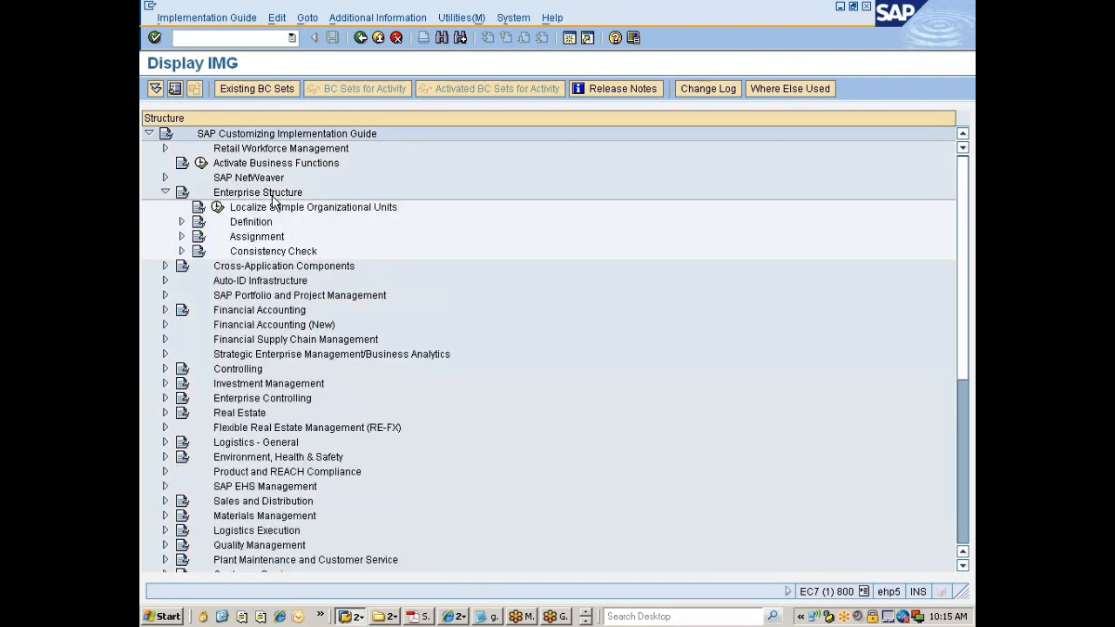
pyautogui.press('Down')
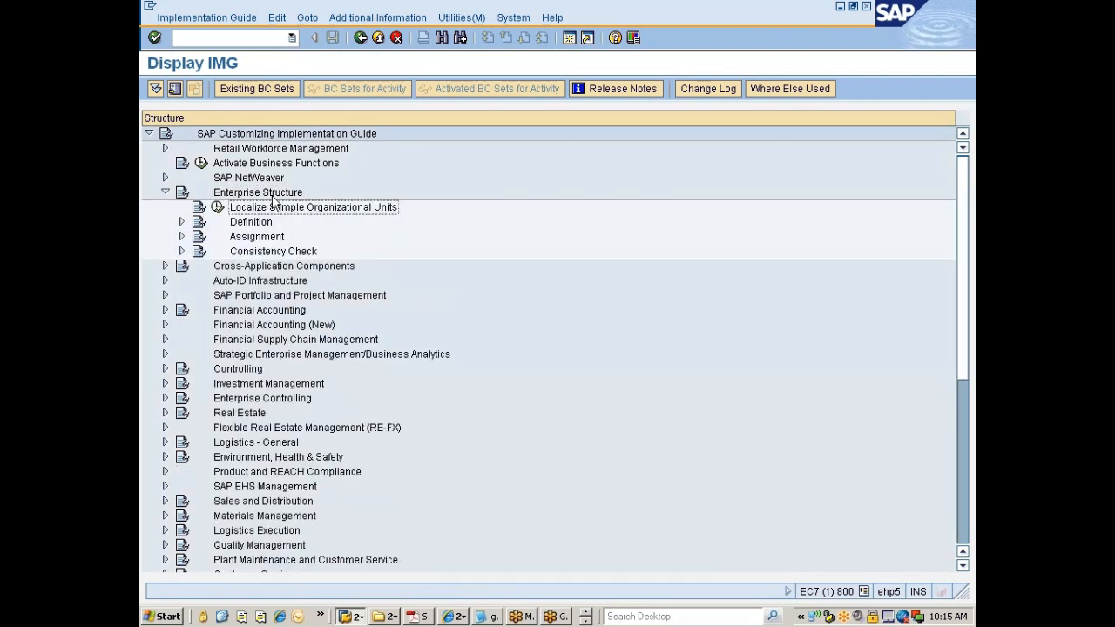
pyautogui.press('Down')
pyautogui.press('Down')
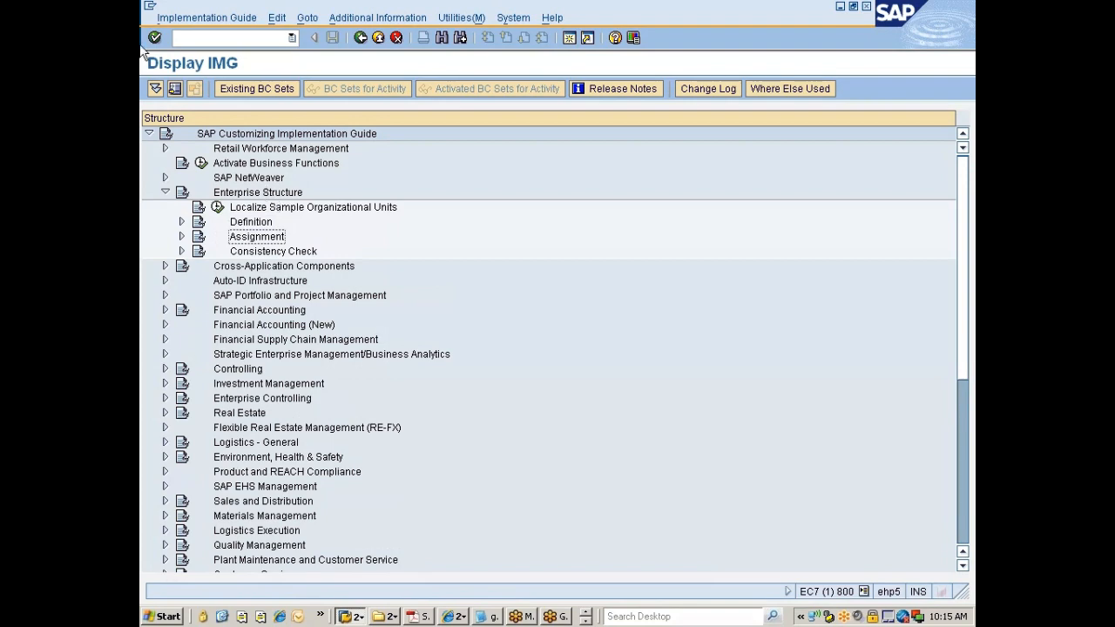
# - Switch to the file explorer window showing the SRM folder and navigate to the Study_Matl folder
pyautogui.click(394, 619)
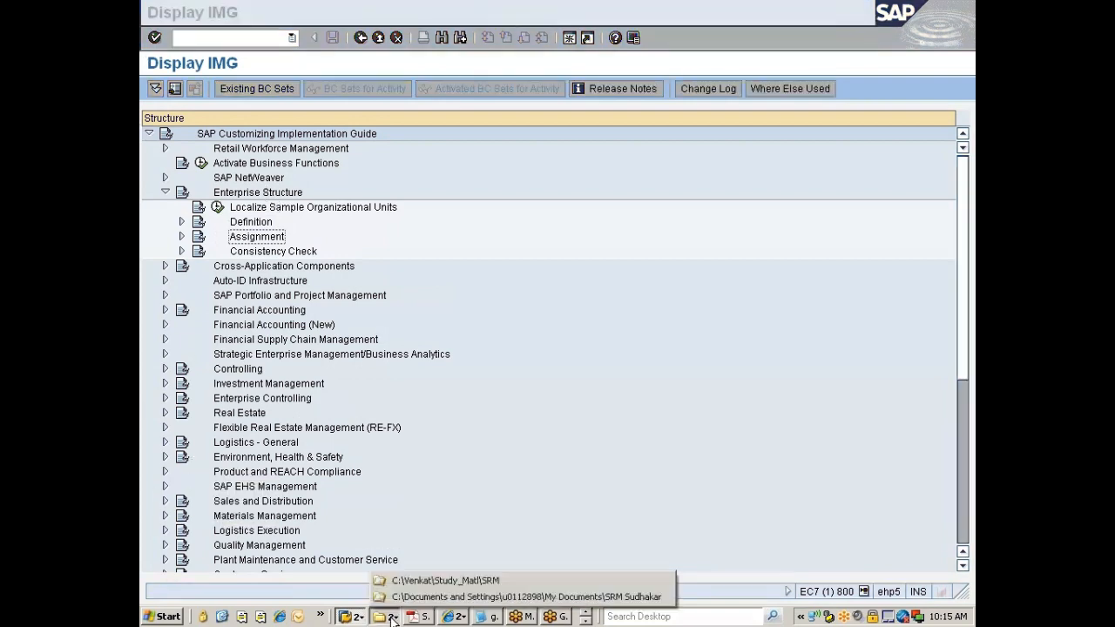
pyautogui.click(436, 580)
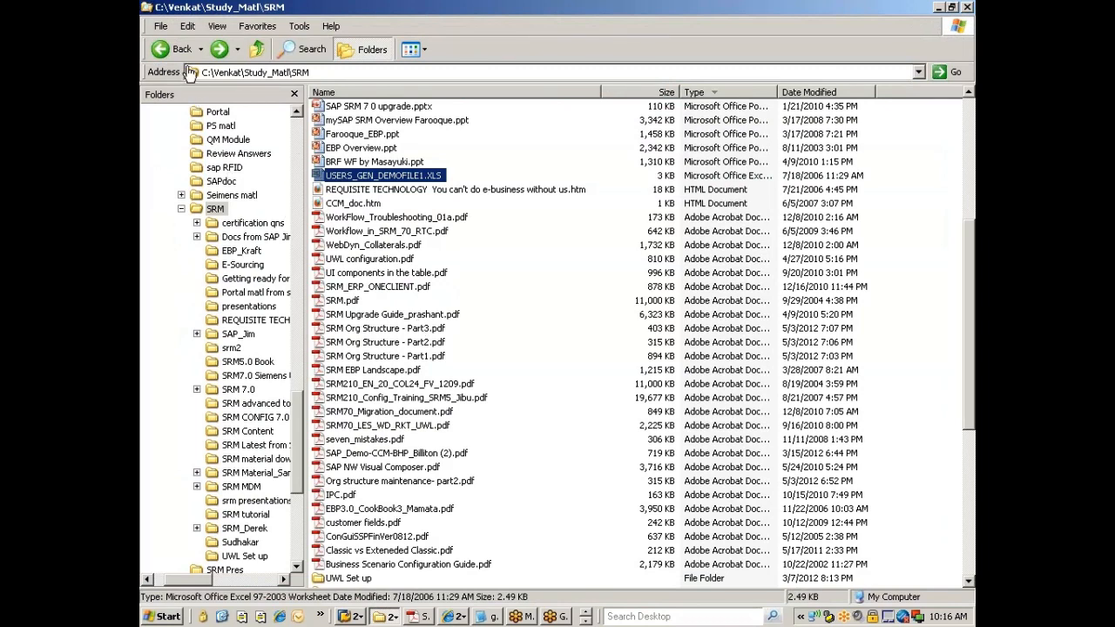
pyautogui.click(162, 50)
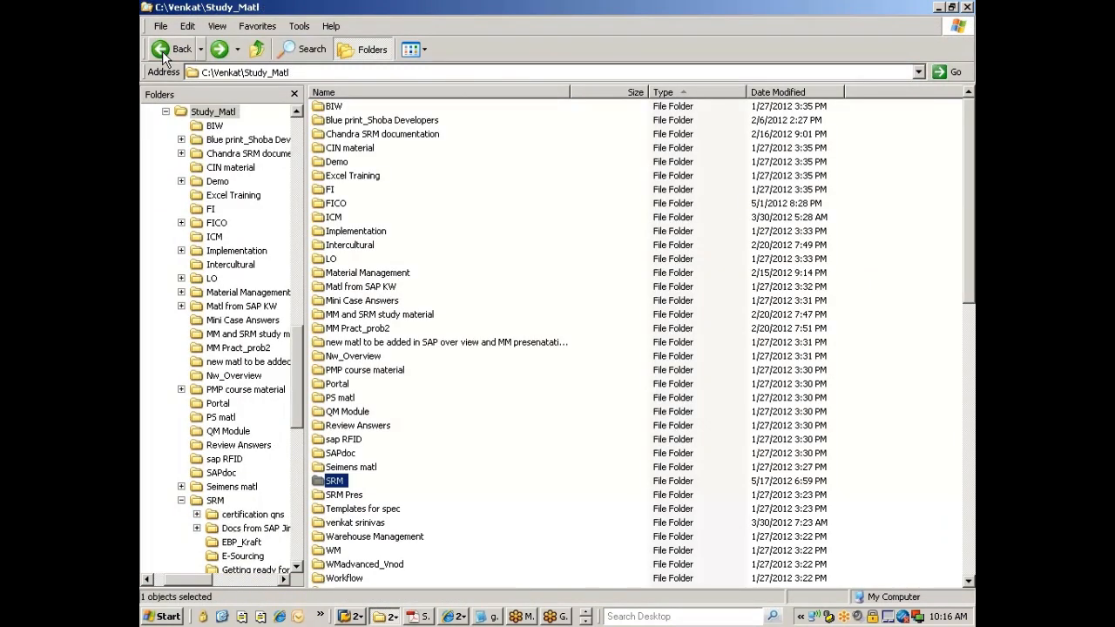
pyautogui.click(162, 50)
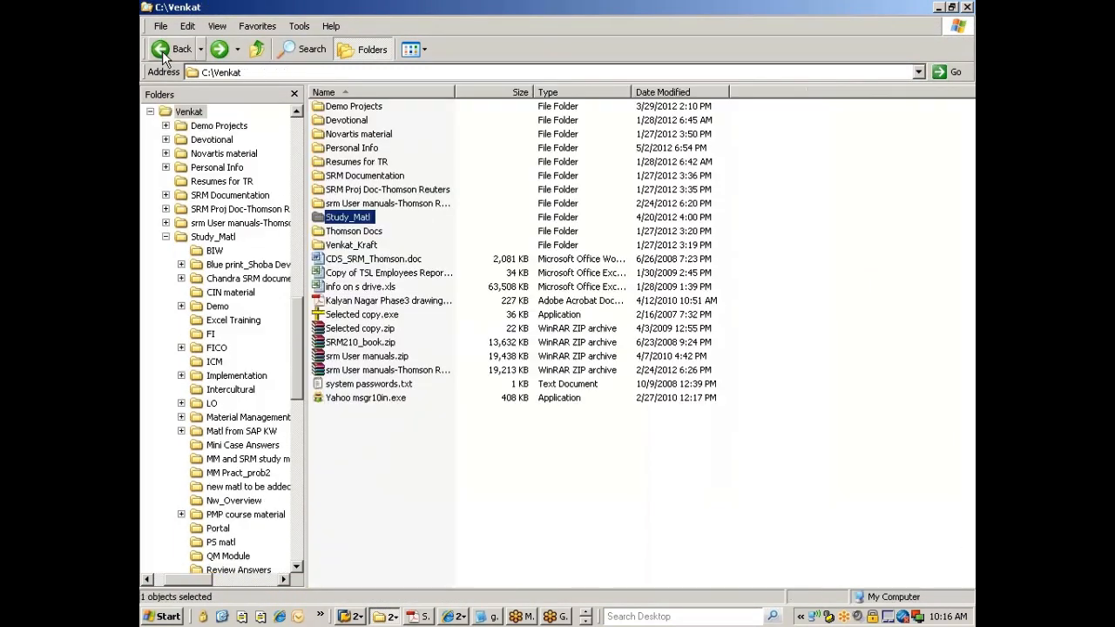
pyautogui.doubleClick(343, 217)
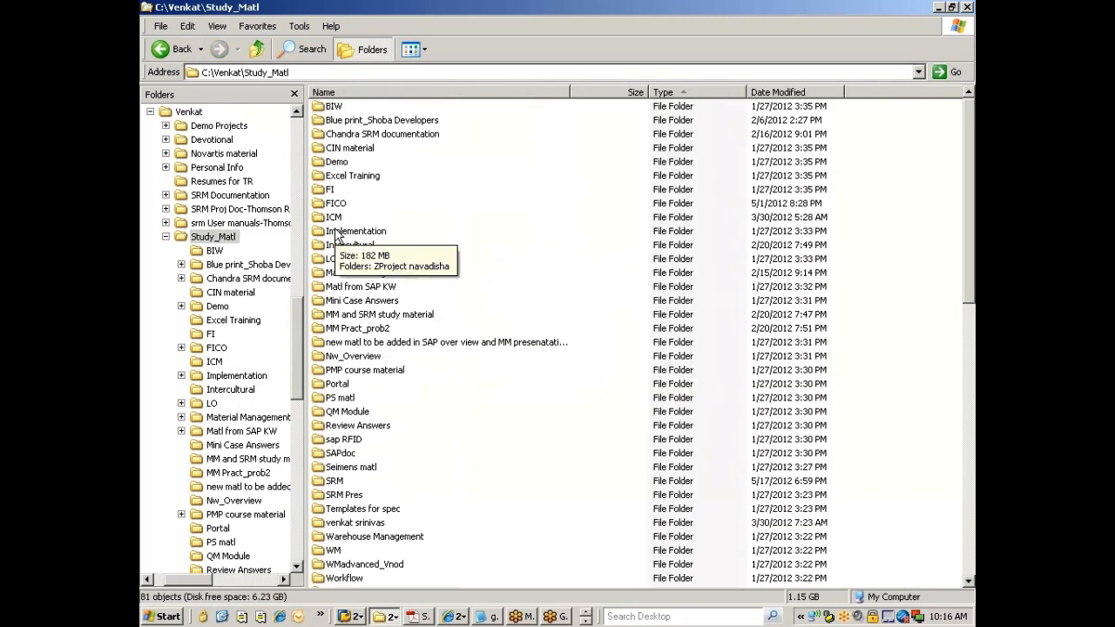
# - Open the Mm300_03.ppt presentation from the 01_Organizational Structures folder in Material Management > MM Curriculum > First Manual
pyautogui.doubleClick(345, 273)
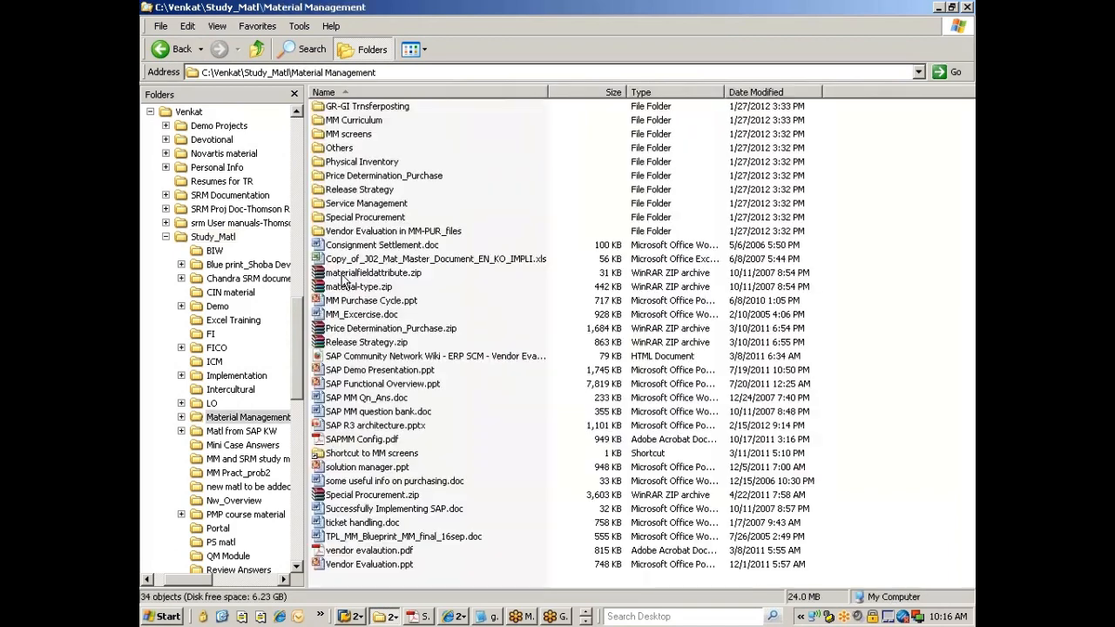
pyautogui.doubleClick(344, 122)
pyautogui.doubleClick(340, 134)
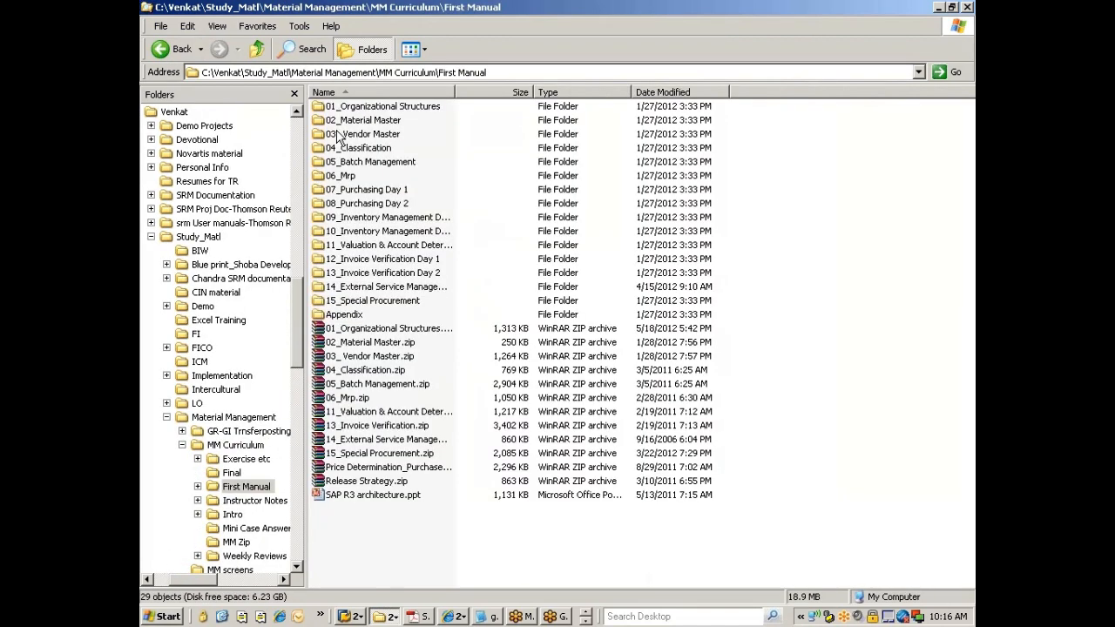
pyautogui.doubleClick(352, 108)
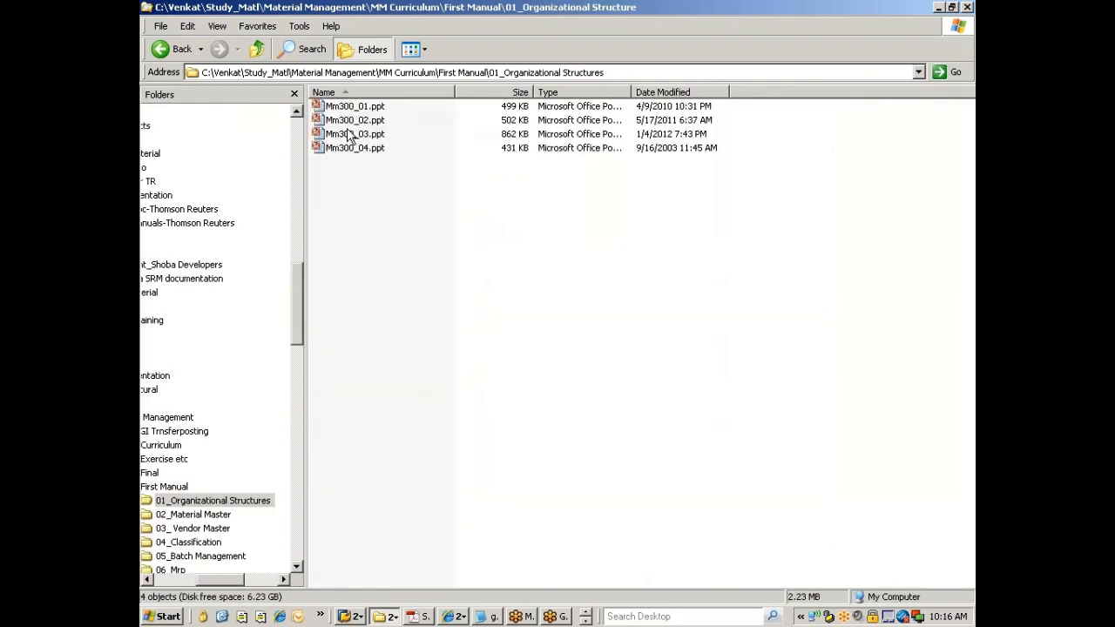
pyautogui.doubleClick(352, 134)
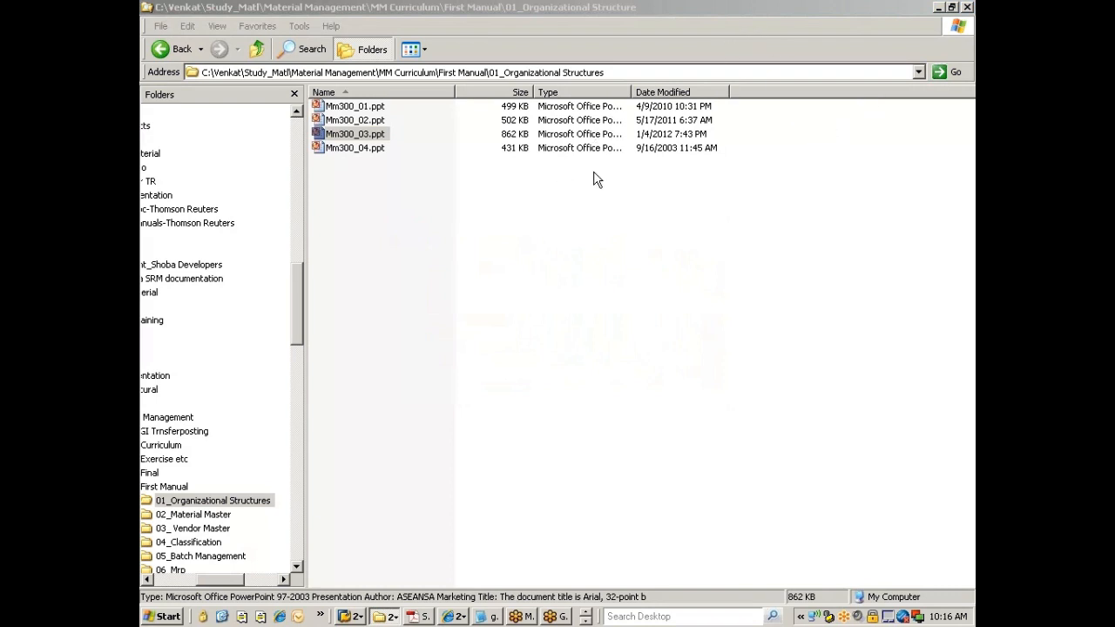
pyautogui.hotkey('alt', 'Tab')
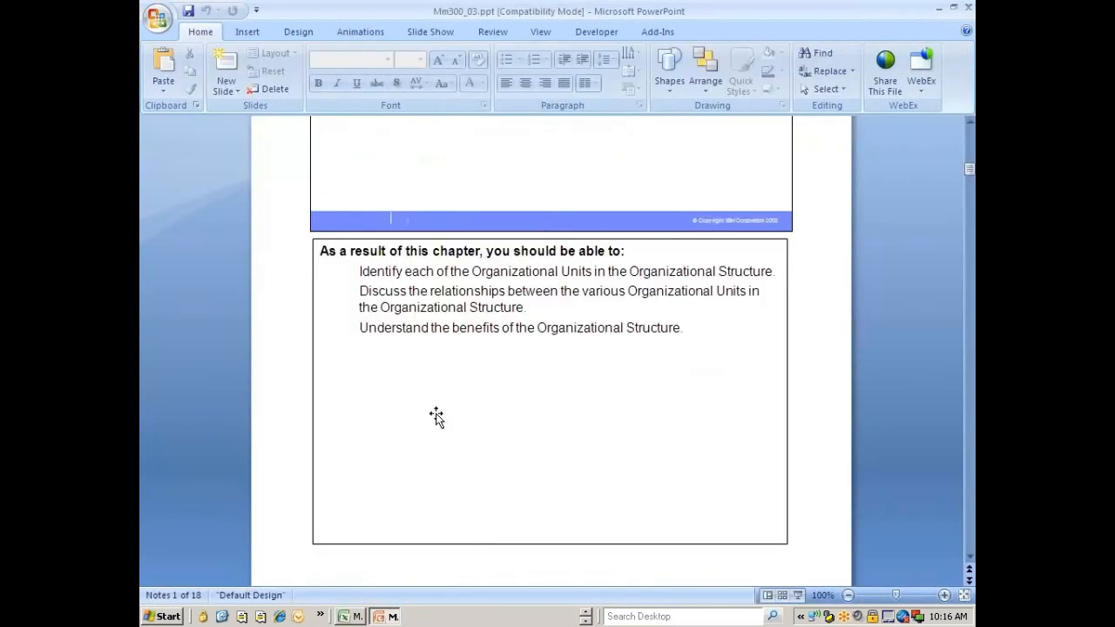
# - Start the slide show and advance to the SAP Organizational Structures - Entity Relationship Diagram slide
pyautogui.click(799, 598)
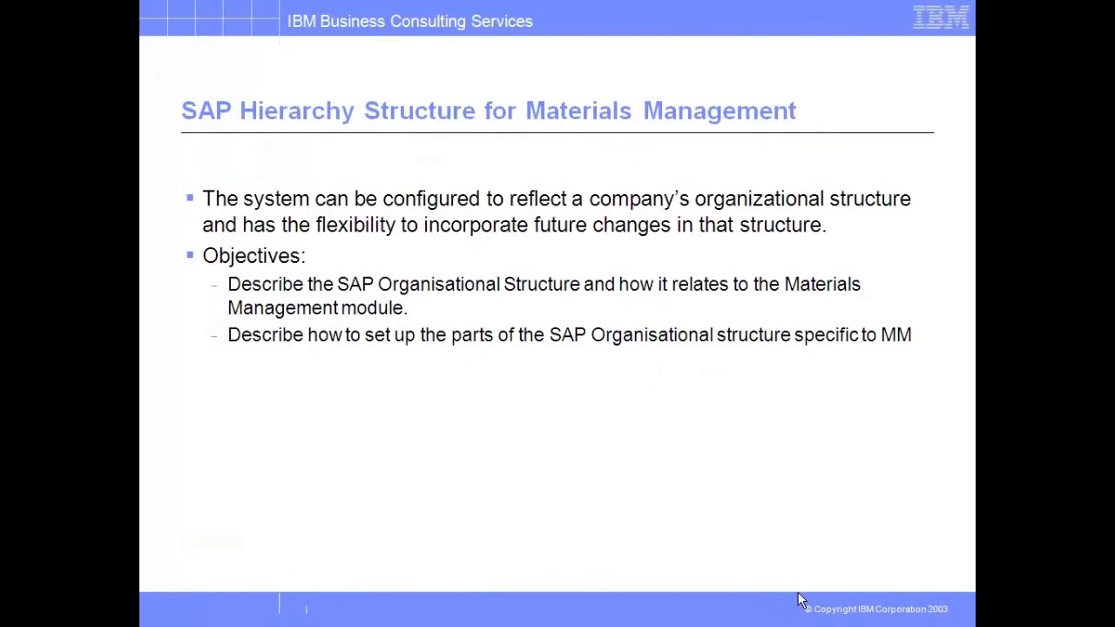
pyautogui.click(802, 602)
pyautogui.click(800, 599)
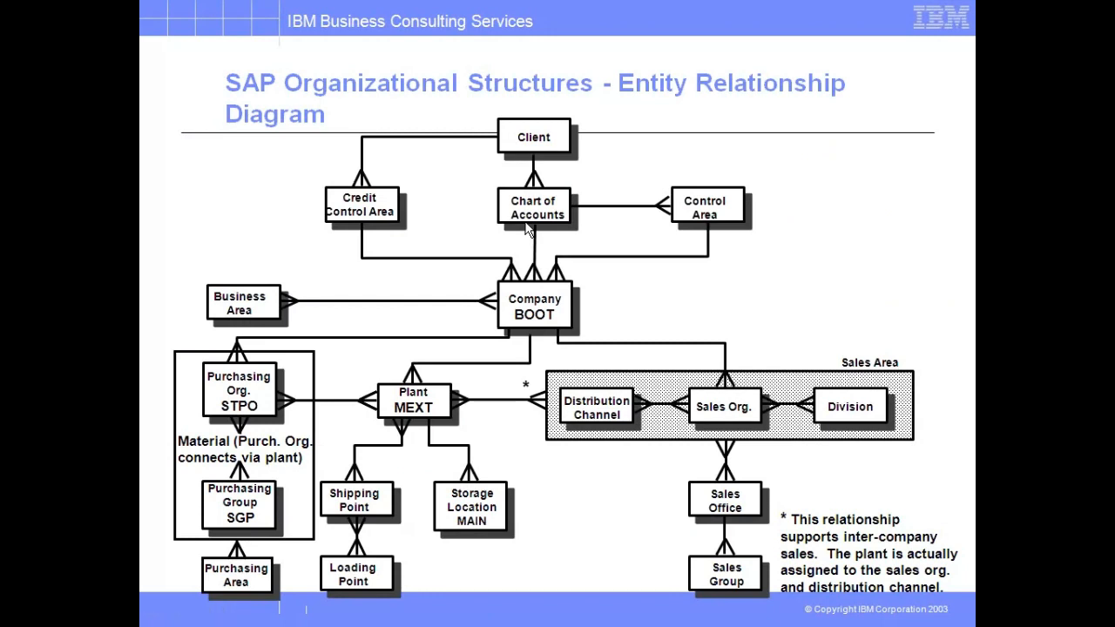
# - Switch back to the SAP Display IMG window
pyautogui.hotkey('alt', 'Tab')
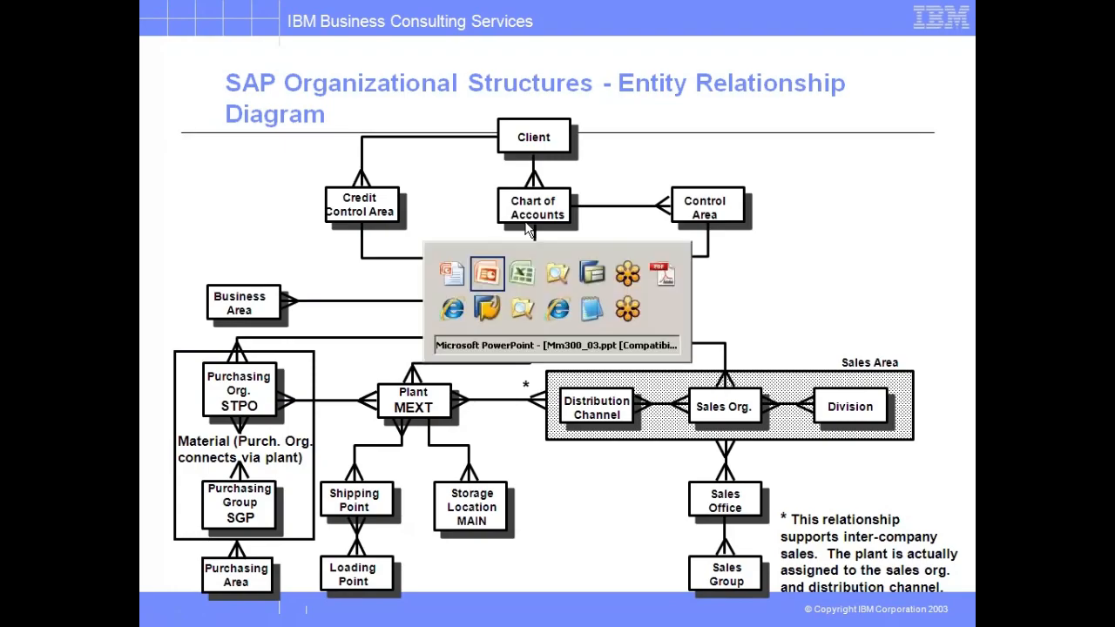
pyautogui.hotkey('alt', 'Tab')
pyautogui.hotkey('alt', 'Tab')
pyautogui.hotkey('alt', 'Tab')
pyautogui.hotkey('alt', 'Tab')
pyautogui.hotkey('alt', 'Tab')
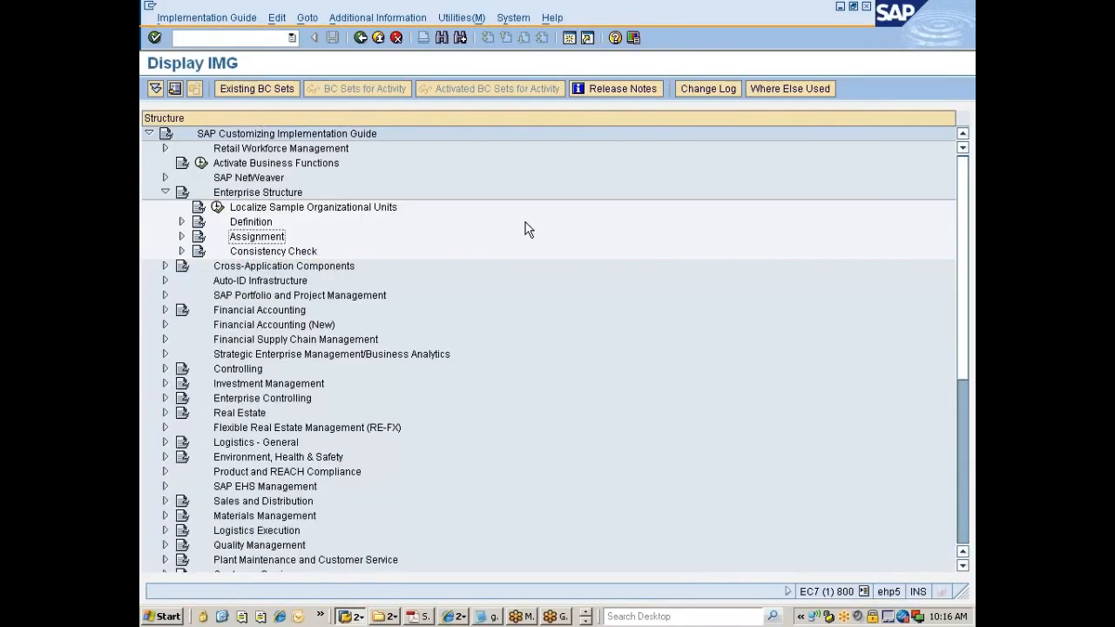
# - Expand the Definition node under Enterprise Structure and its Financial Accounting subnode
pyautogui.press('Up')
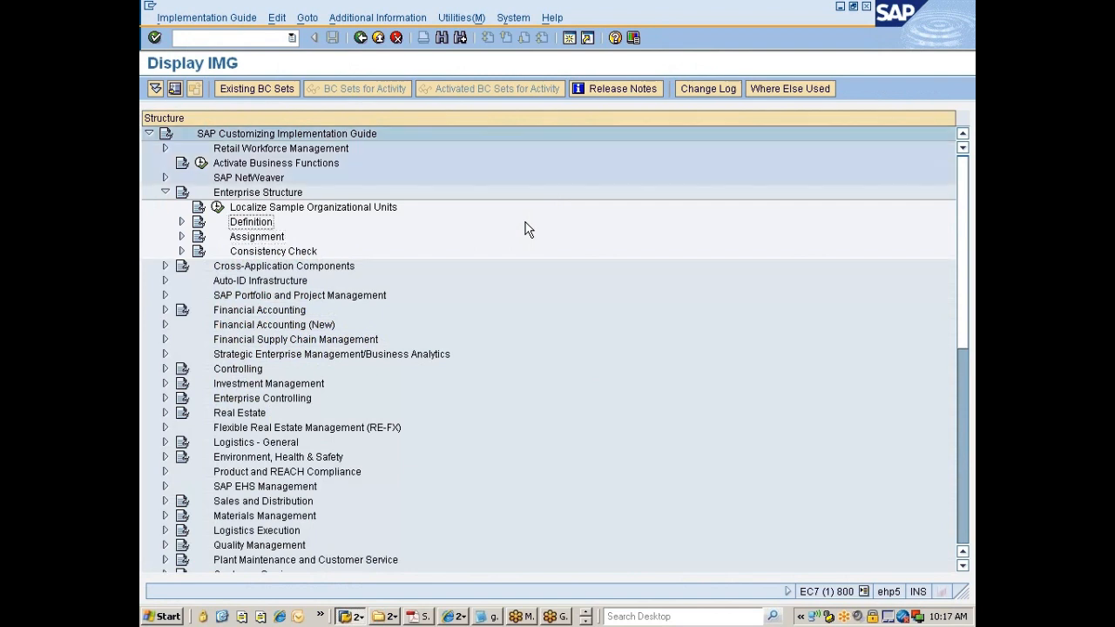
pyautogui.press('Right')
pyautogui.press('Down')
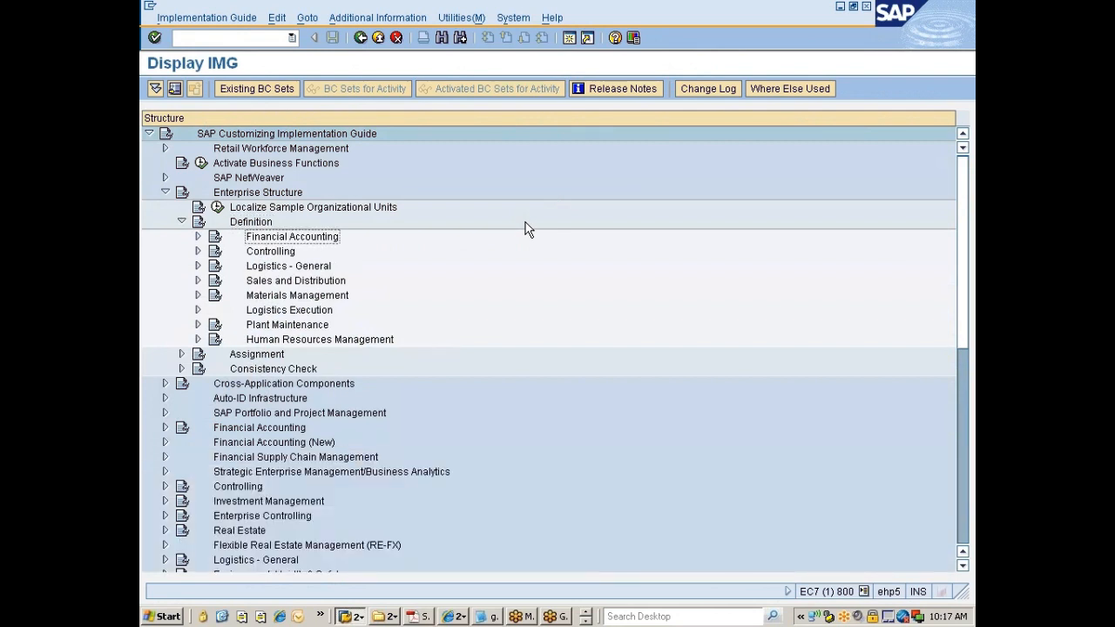
pyautogui.press('Right')
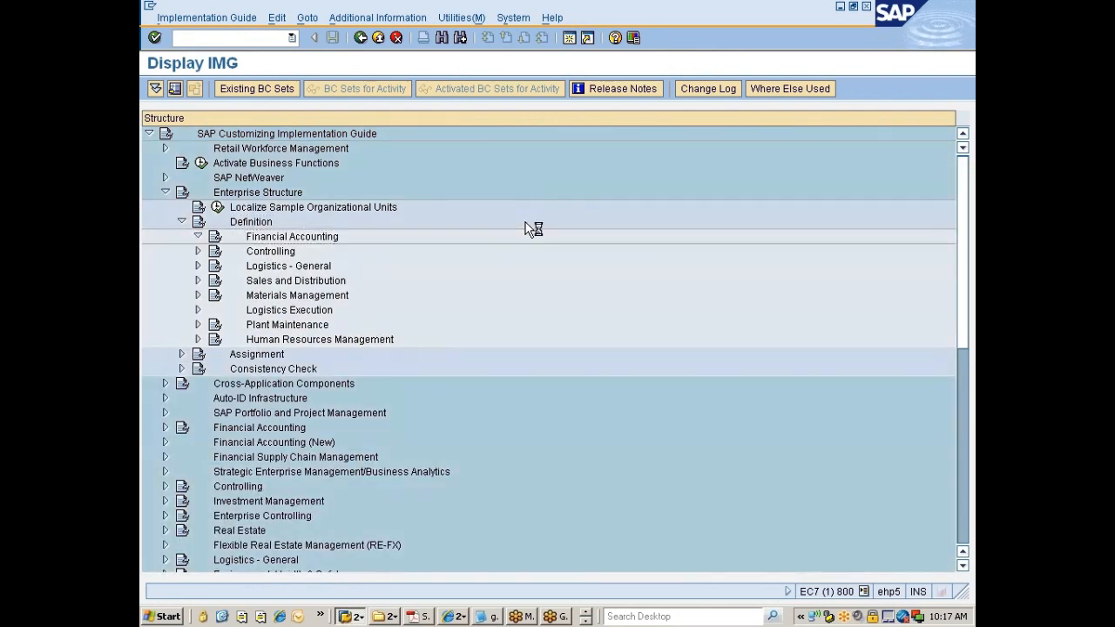
# - Examine the organisational unit definition activities under Financial Accounting, from Define company down to the Controlling node
pyautogui.press('Down')
pyautogui.press('Down')
pyautogui.press('Down')
pyautogui.press('Down')
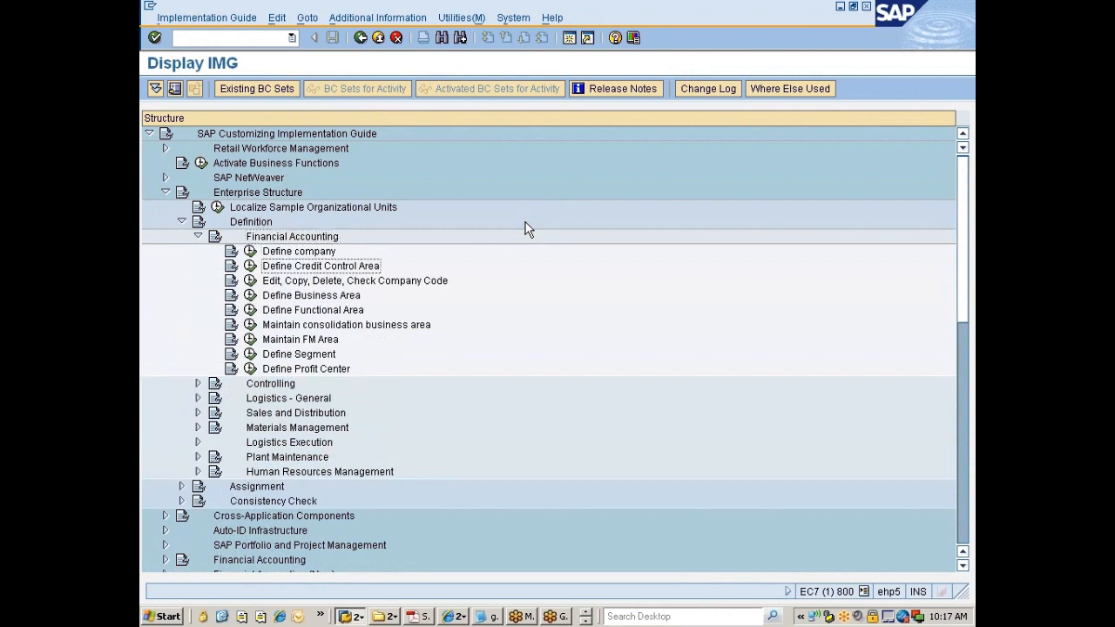
pyautogui.press('Up')
pyautogui.press('Up')
pyautogui.press('Up')
pyautogui.press('Down')
pyautogui.press('Down')
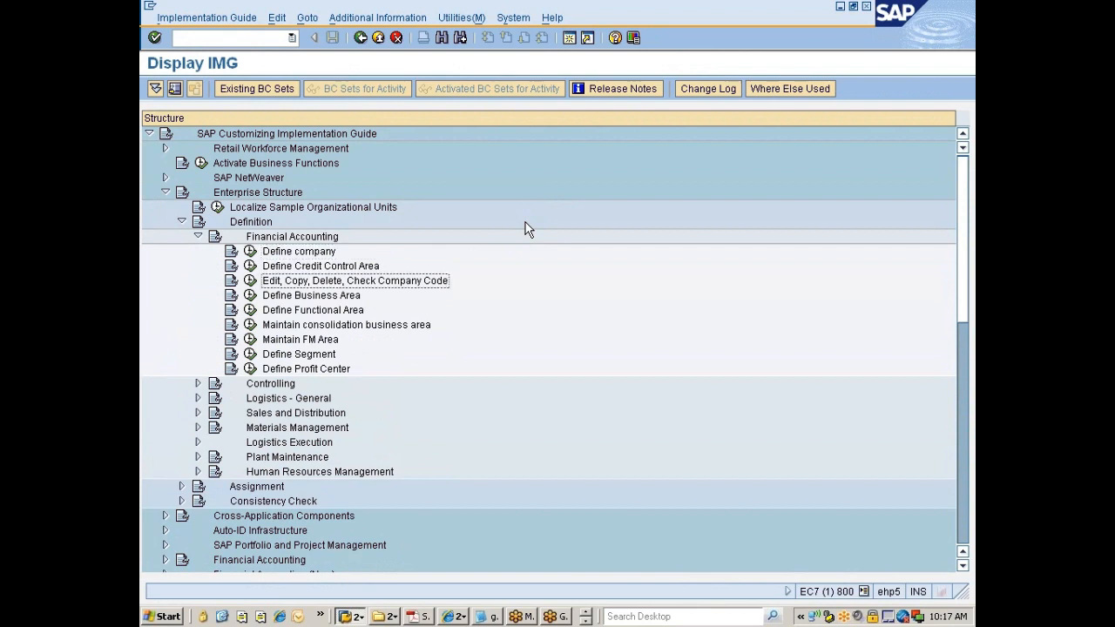
pyautogui.press('Down')
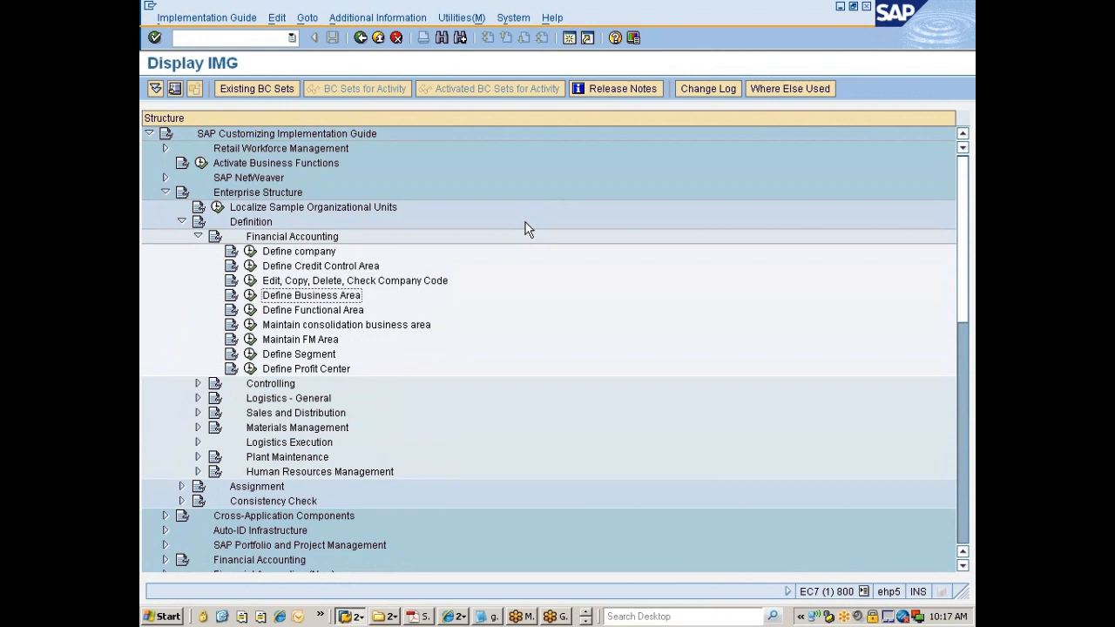
pyautogui.press('Down')
pyautogui.press('Down')
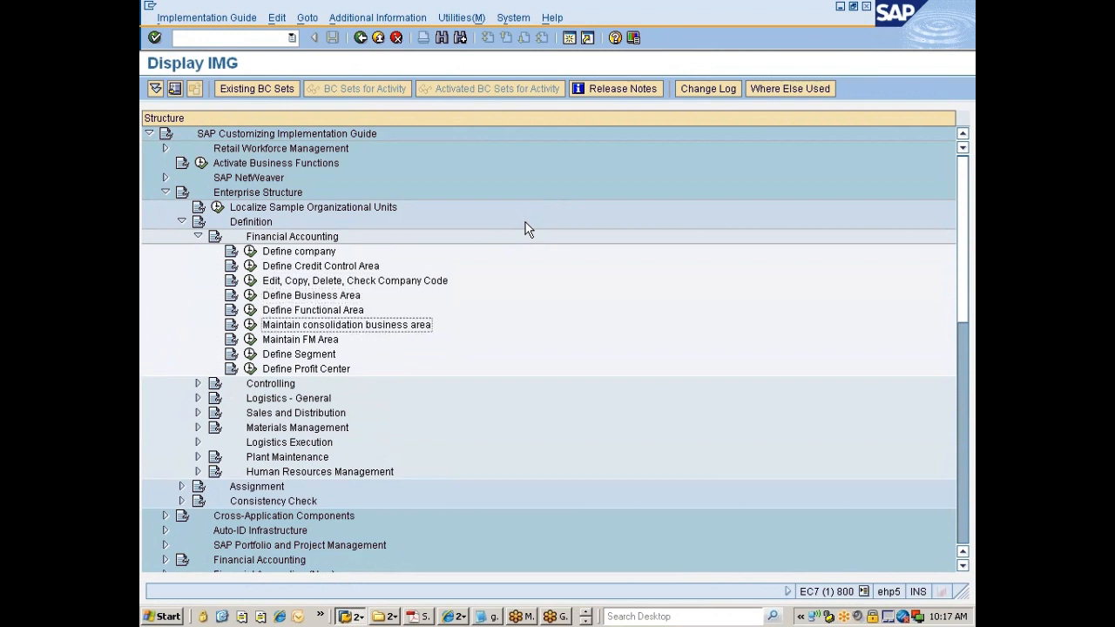
pyautogui.press('Down')
pyautogui.press('Down')
pyautogui.press('Down')
pyautogui.press('Down')
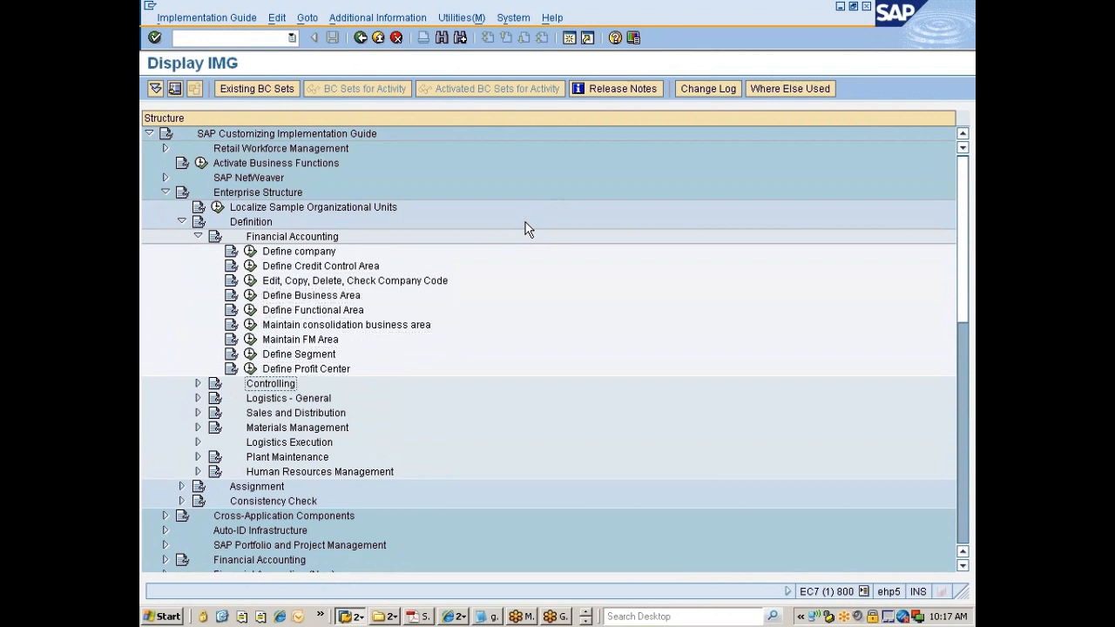
# - Expand the Controlling and Logistics - General nodes under Definition to view their activities
pyautogui.press('Right')
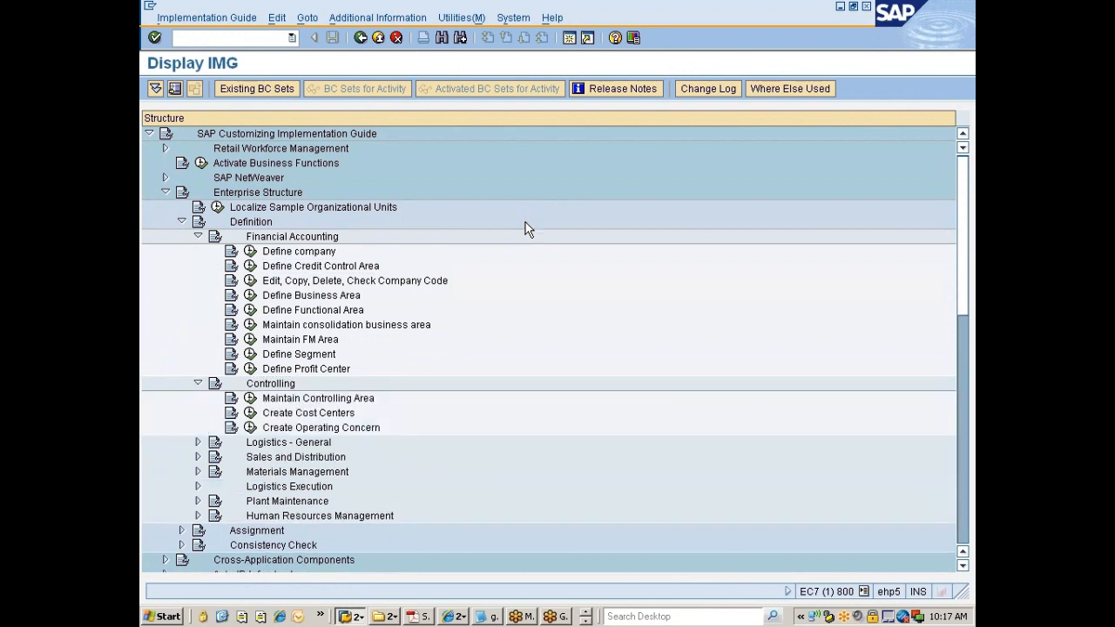
pyautogui.press('Down')
pyautogui.press('Down')
pyautogui.press('Down')
pyautogui.press('Right')
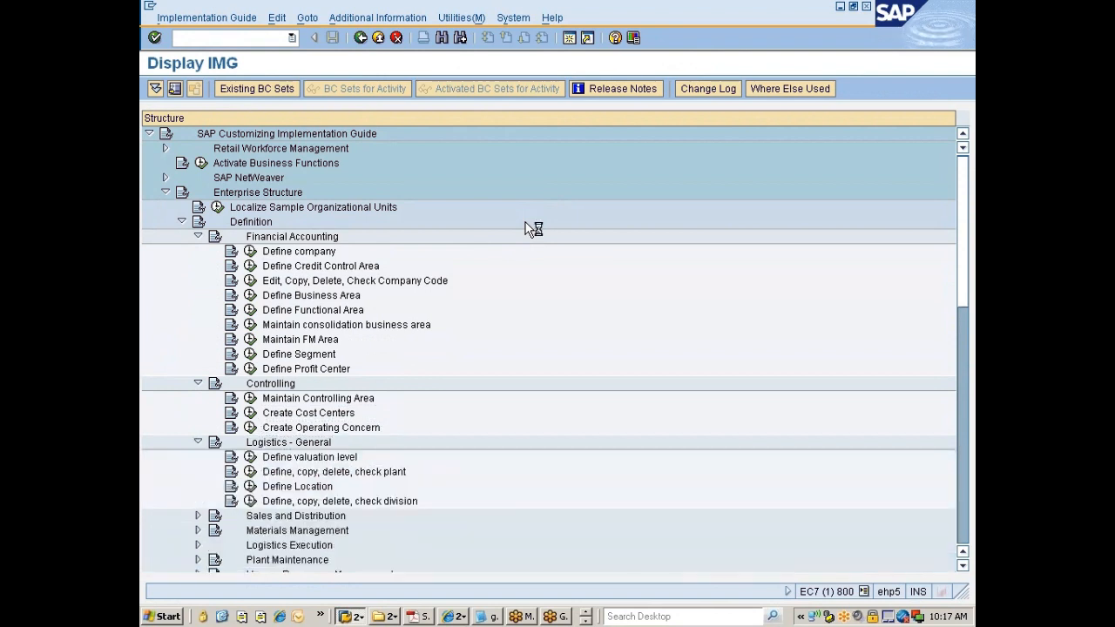
# - Go through the Logistics - General activities and expand the Sales and Distribution node under Definition
pyautogui.press('Down')
pyautogui.press('Down')
pyautogui.press('Down')
pyautogui.press('Down')
pyautogui.press('Down')
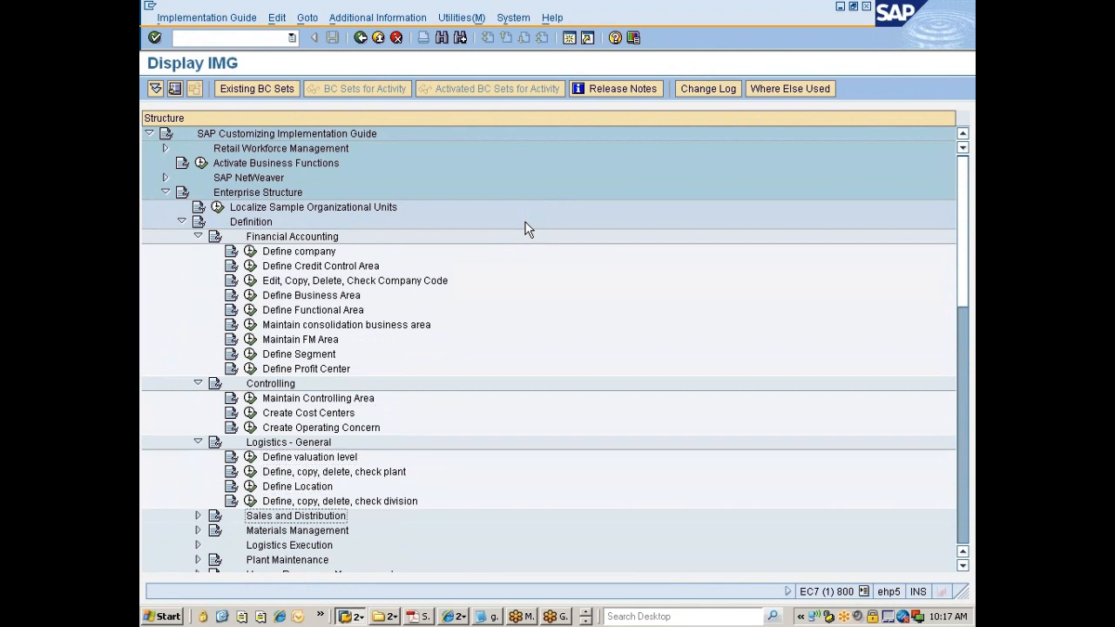
pyautogui.press('Right')
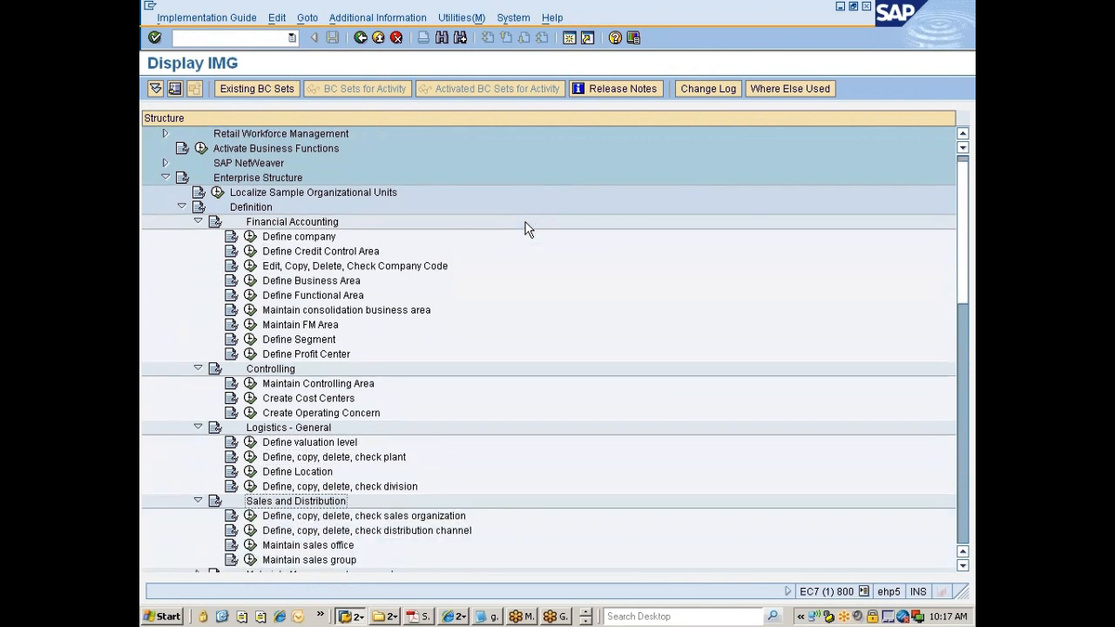
# - Collapse the Controlling and Logistics - General nodes under Definition
pyautogui.press('Up')
pyautogui.press('Up')
pyautogui.press('Up')
pyautogui.press('Up')
pyautogui.press('Up')
pyautogui.press('Up')
pyautogui.press('Up')
pyautogui.press('Up')
pyautogui.press('Up')
pyautogui.press('Left')
pyautogui.press('Down')
pyautogui.press('Left')
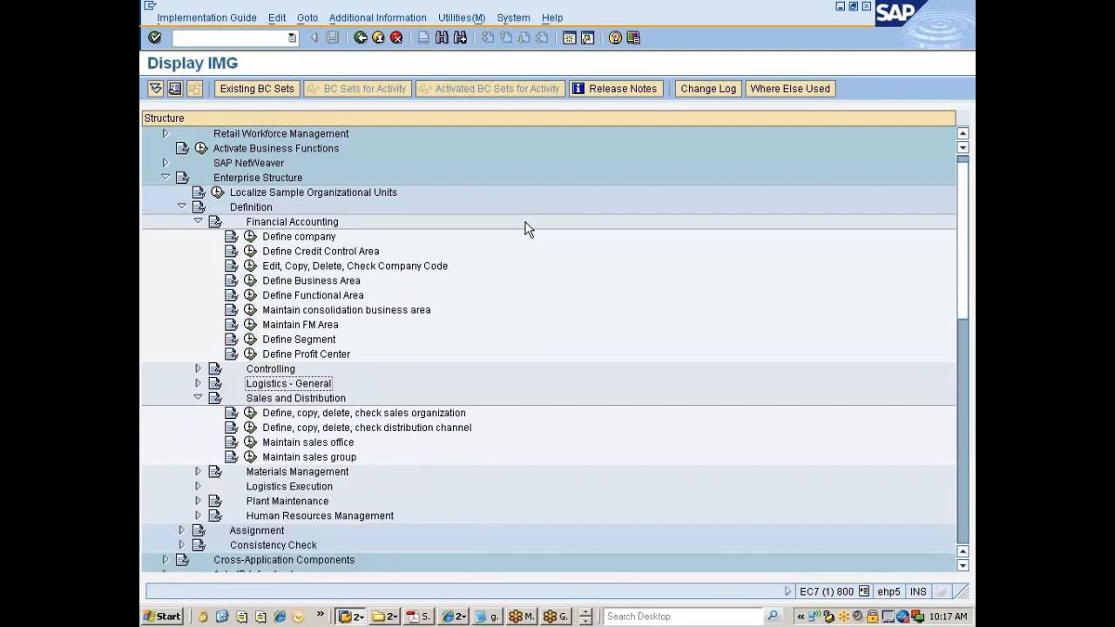
# - Collapse the Financial Accounting and Sales and Distribution nodes under Definition
pyautogui.press('Up')
pyautogui.press('Up')
pyautogui.press('Up')
pyautogui.press('Up')
pyautogui.press('Up')
pyautogui.press('Up')
pyautogui.press('Up')
pyautogui.press('Up')
pyautogui.press('Up')
pyautogui.press('Up')
pyautogui.press('Up')
pyautogui.press('Left')
pyautogui.press('Down')
pyautogui.press('Down')
pyautogui.press('Down')
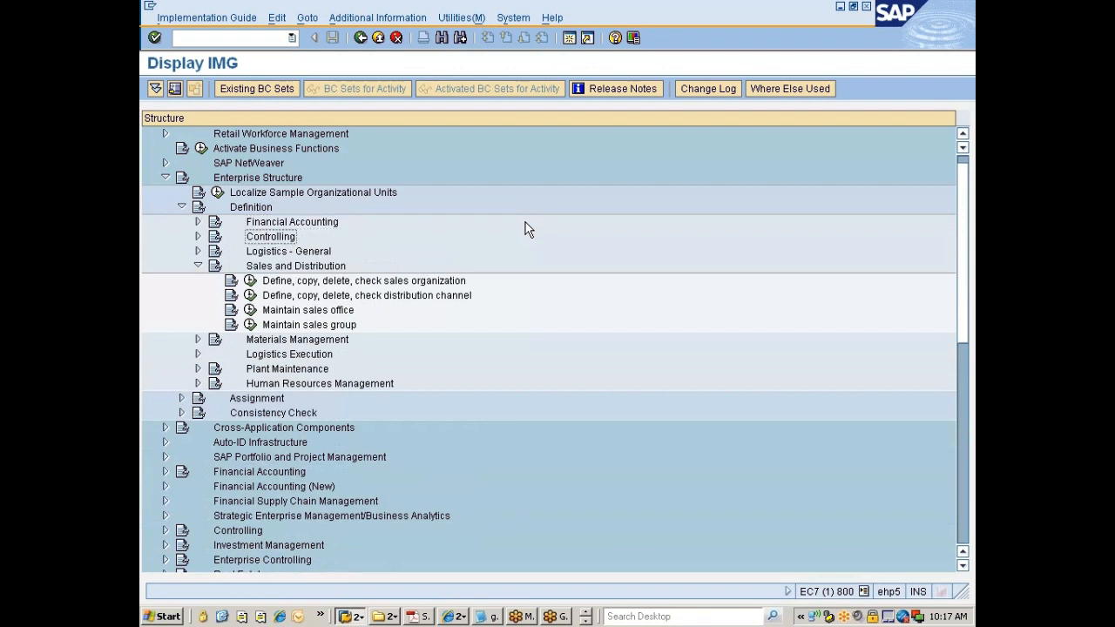
pyautogui.press('Left')
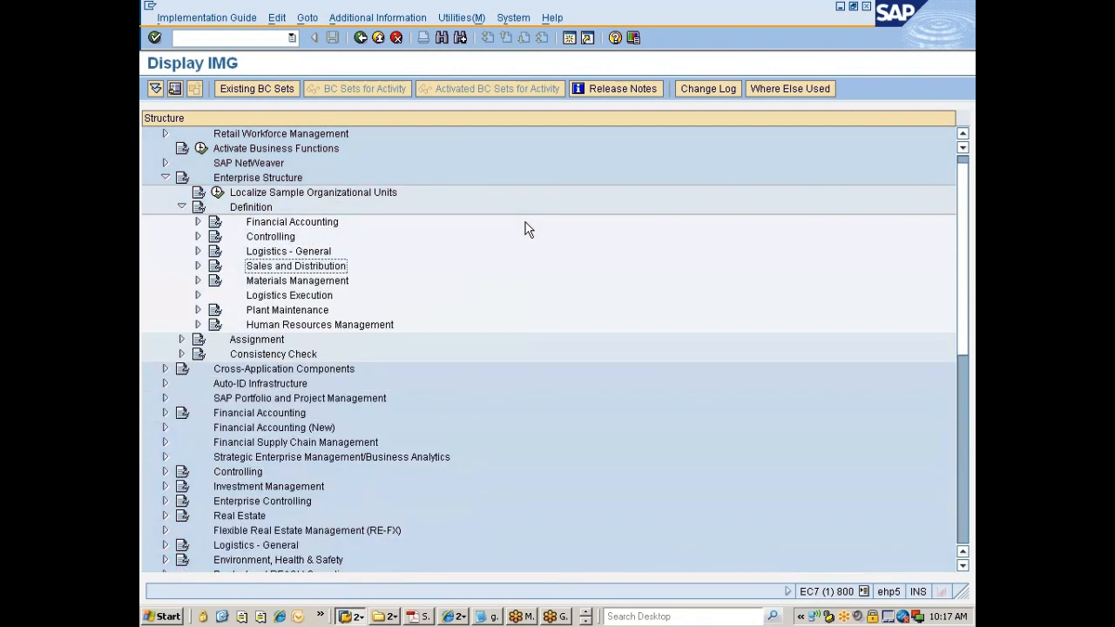
# - Move through Materials Management and Logistics Execution under Definition and expand the Plant Maintenance node
pyautogui.press('Down')
pyautogui.press('Up')
pyautogui.press('Down')
pyautogui.press('Down')
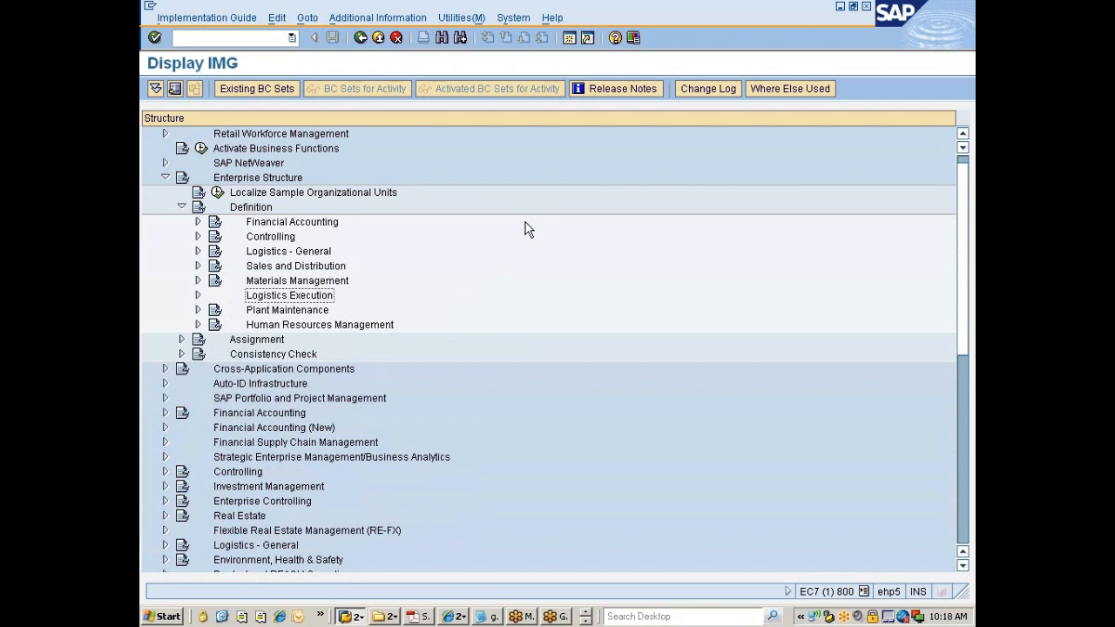
pyautogui.press('Down')
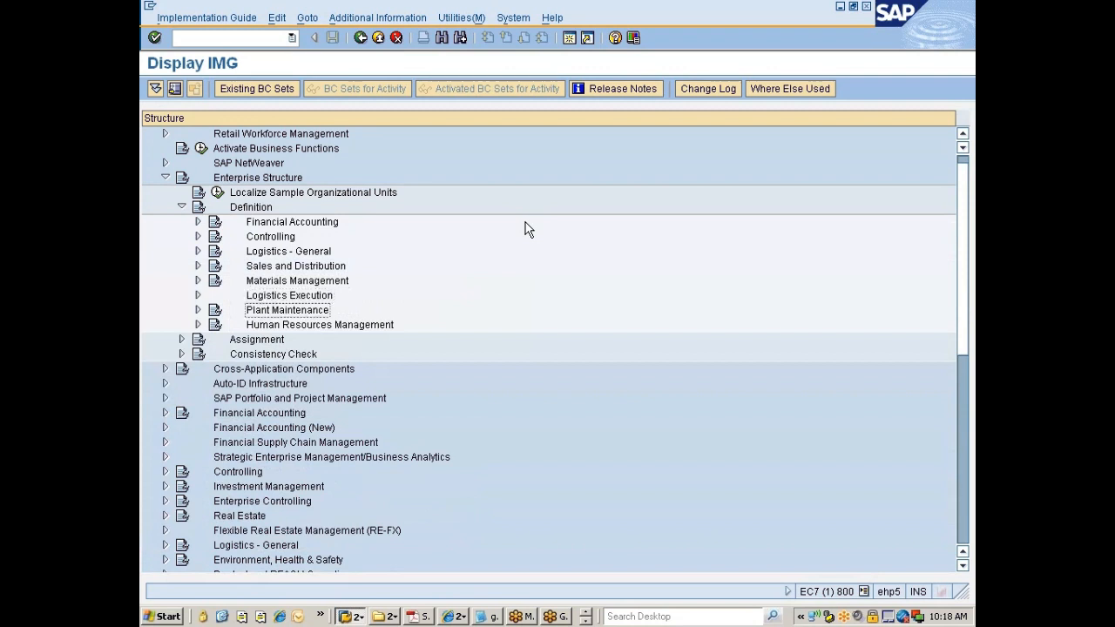
pyautogui.press('Right')
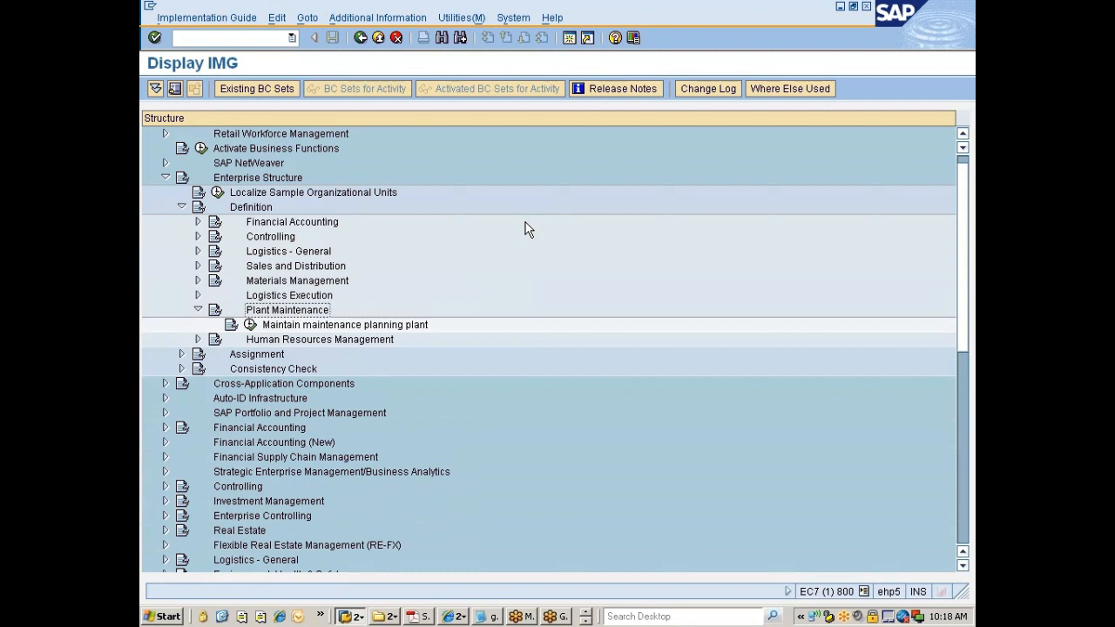
# - Expand Human Resources Management under Definition and go through its entries from Personnel Areas to Employee Subgroups
pyautogui.press('Down')
pyautogui.press('Down')
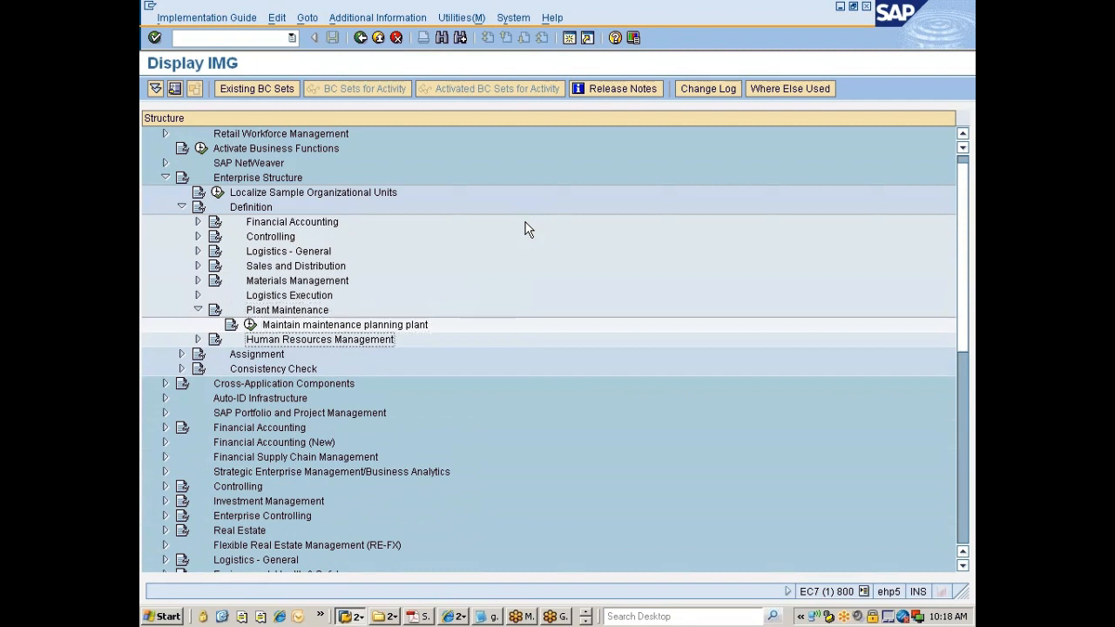
pyautogui.press('Right')
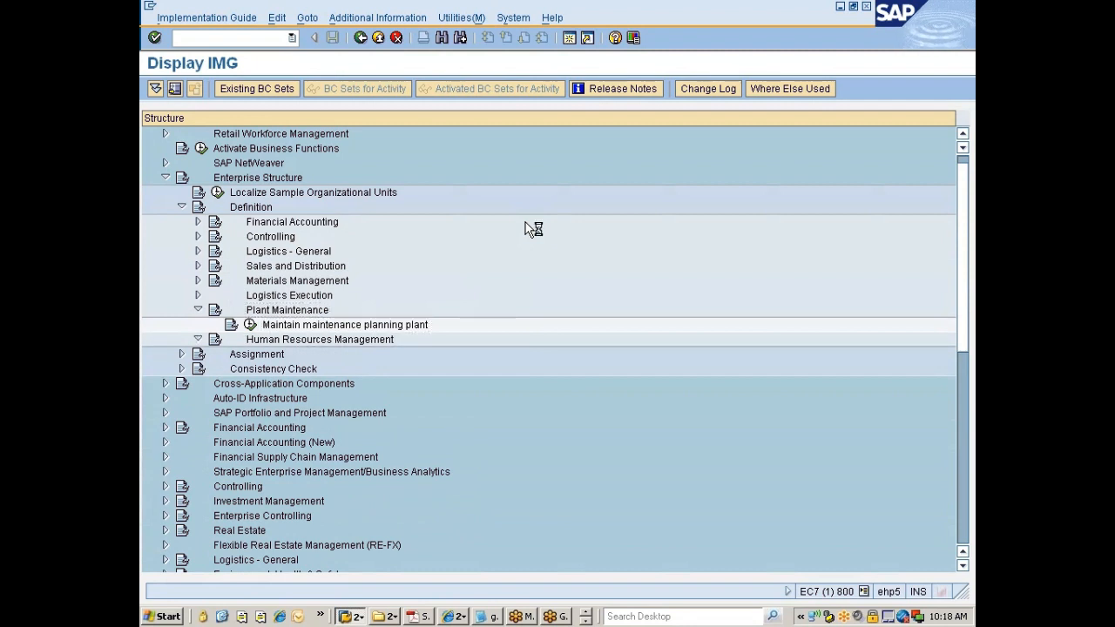
pyautogui.press('Down')
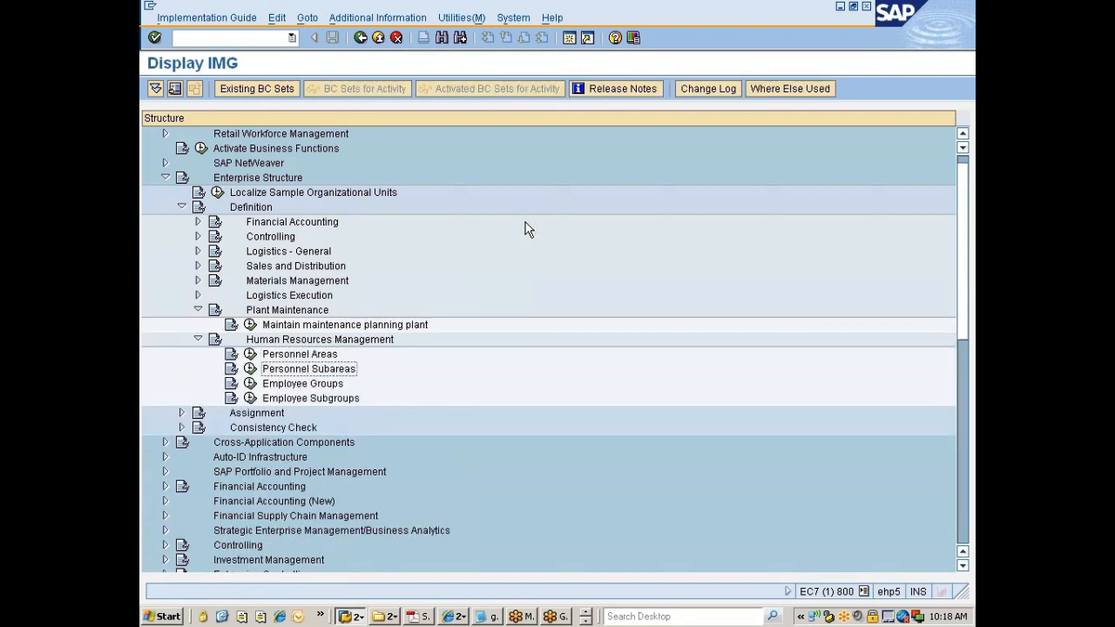
pyautogui.press('Up')
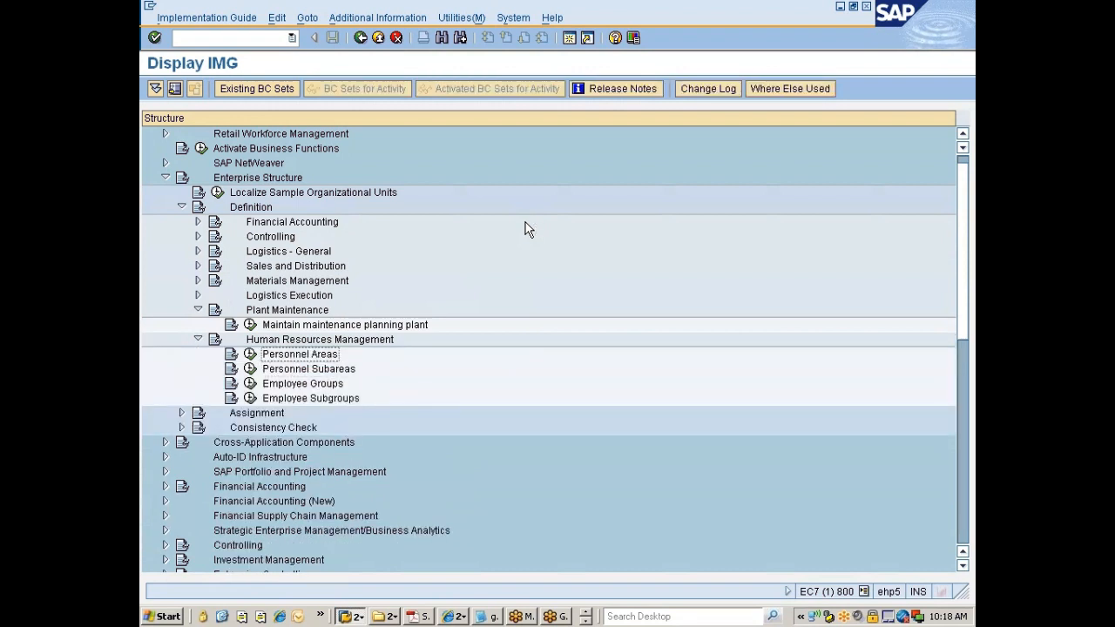
pyautogui.press('Down')
pyautogui.press('Down')
pyautogui.press('Down')
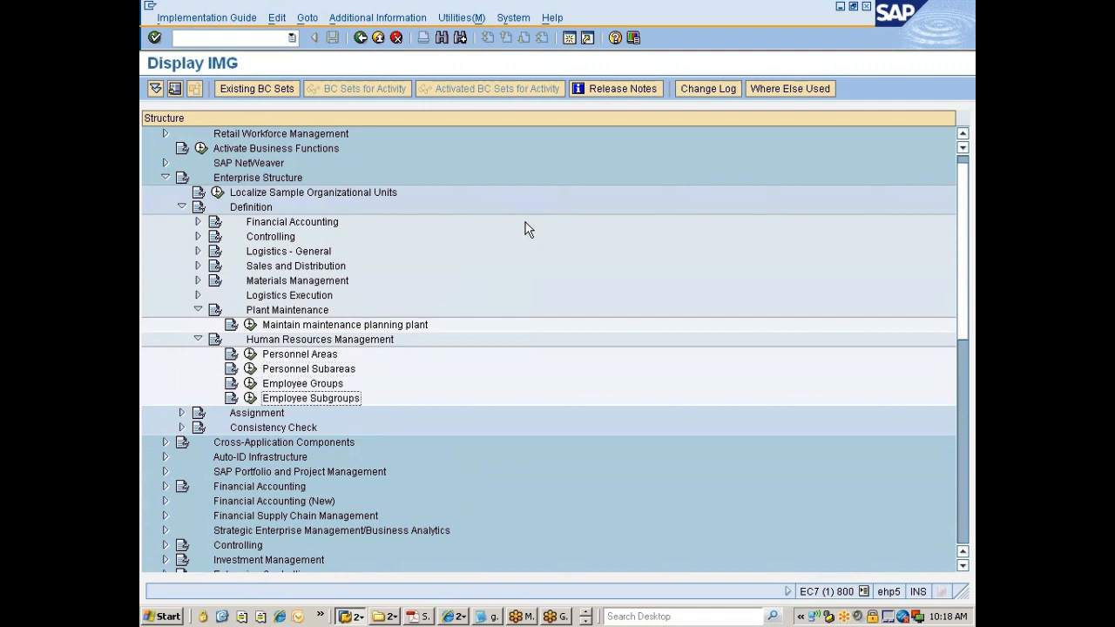
# - Collapse the Human Resources Management node and return to the Plant Maintenance node
pyautogui.press('Up')
pyautogui.press('Up')
pyautogui.press('Up')
pyautogui.press('Up')
pyautogui.press('Up')
pyautogui.press('Down')
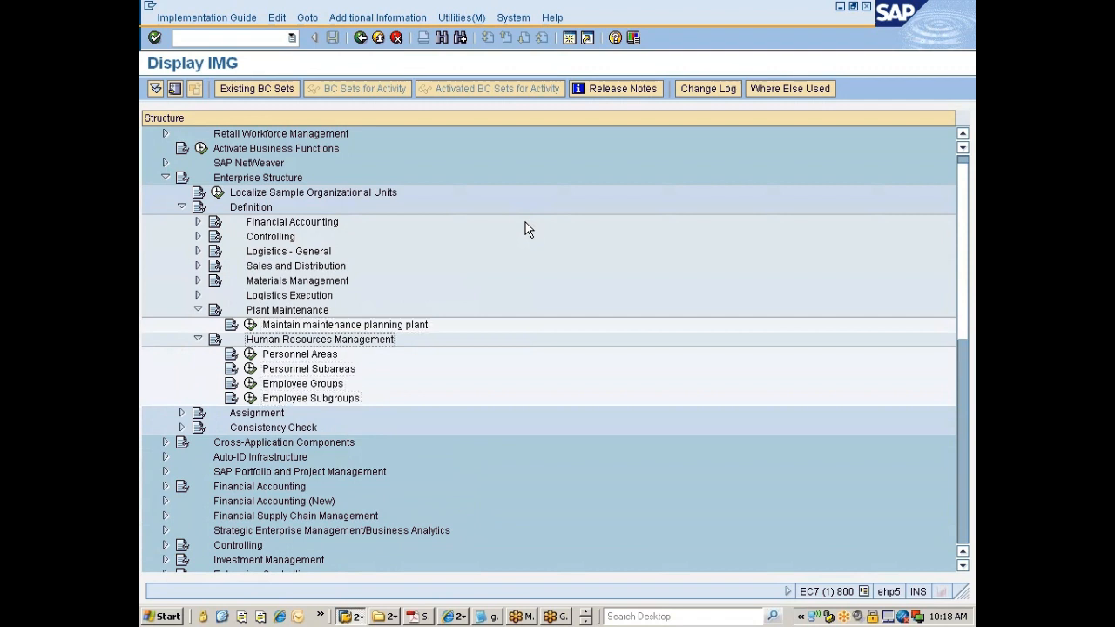
pyautogui.press('Left')
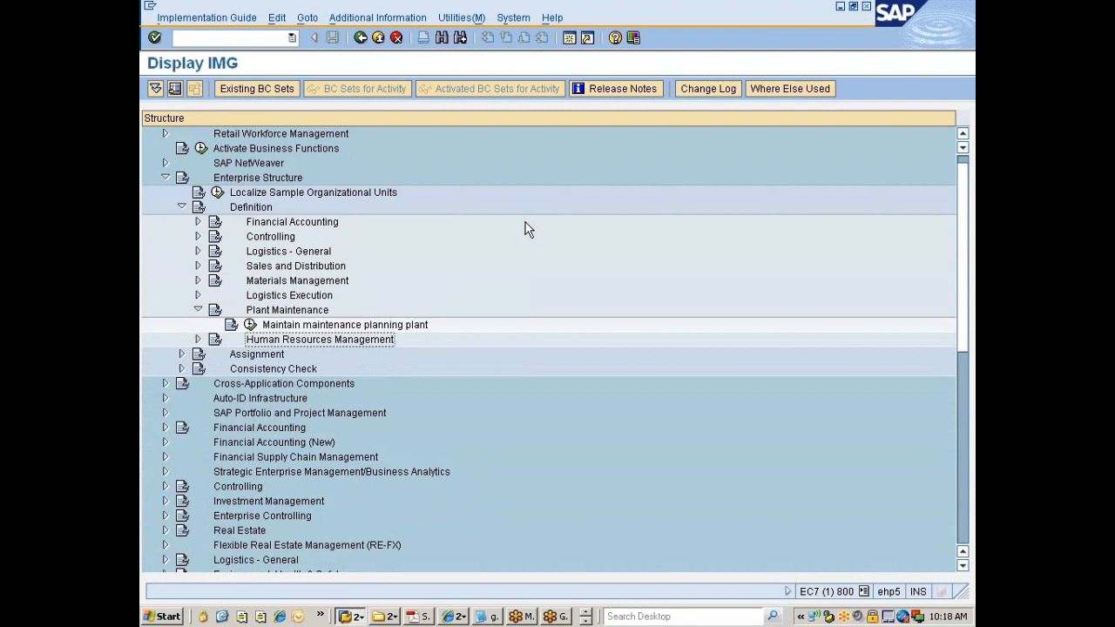
pyautogui.press('Up')
pyautogui.press('Up')
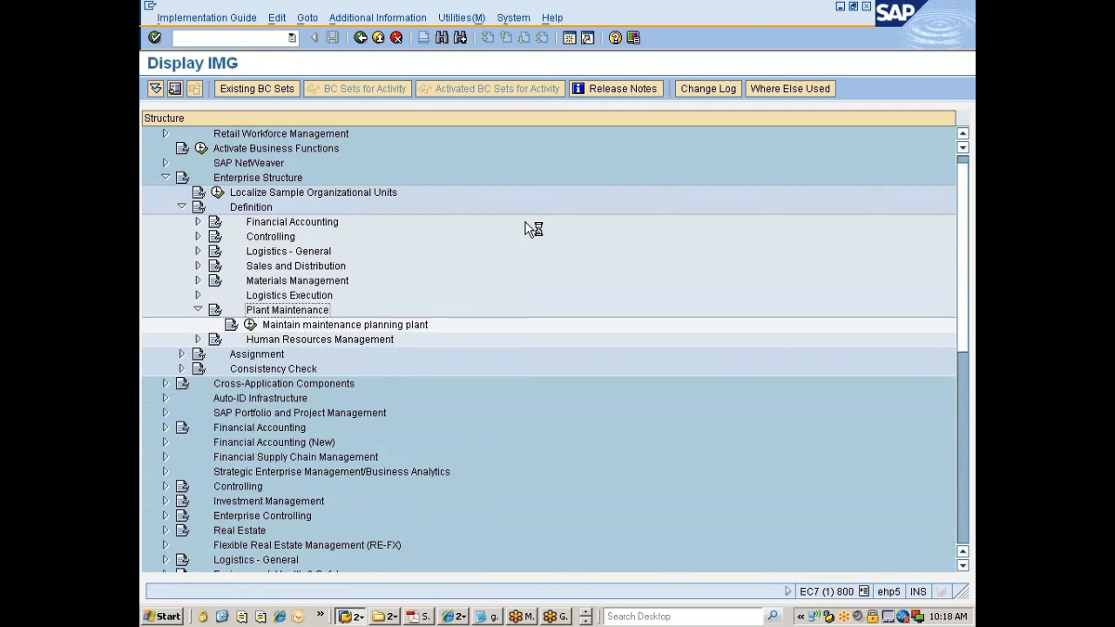
# - Collapse Plant Maintenance, then expand Logistics Execution under Definition, view its entries and collapse it again
pyautogui.press('Left')
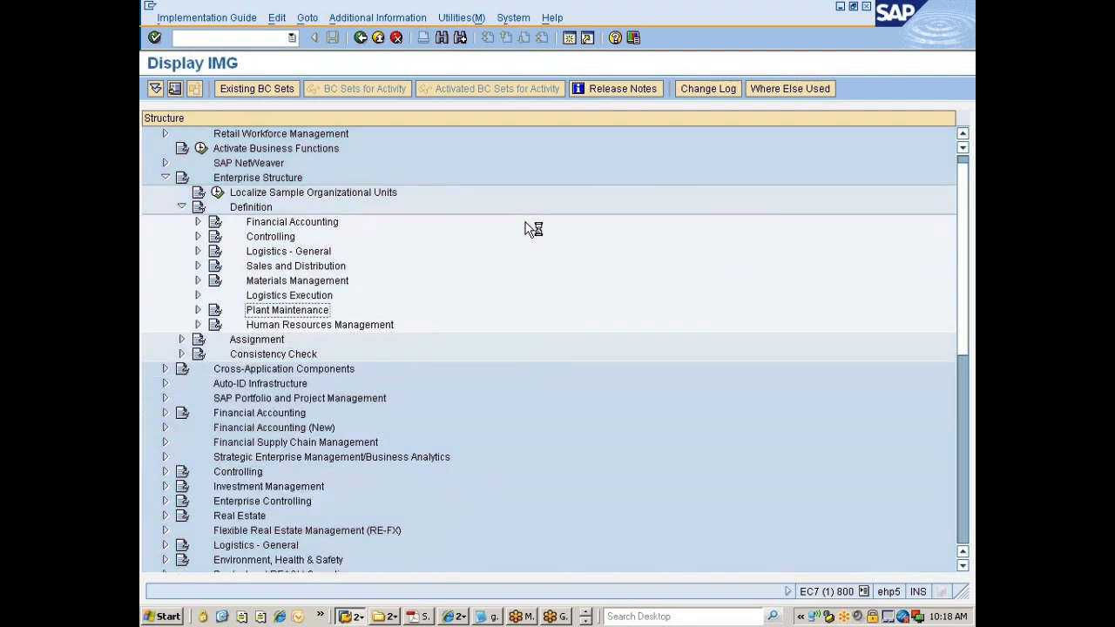
pyautogui.press('Up')
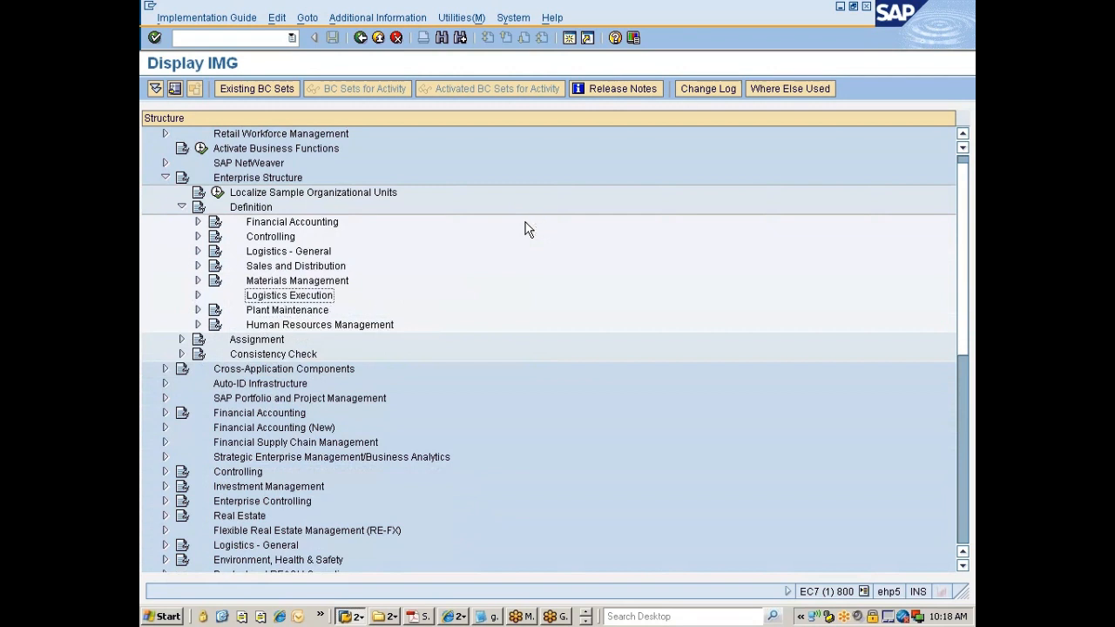
pyautogui.press('Right')
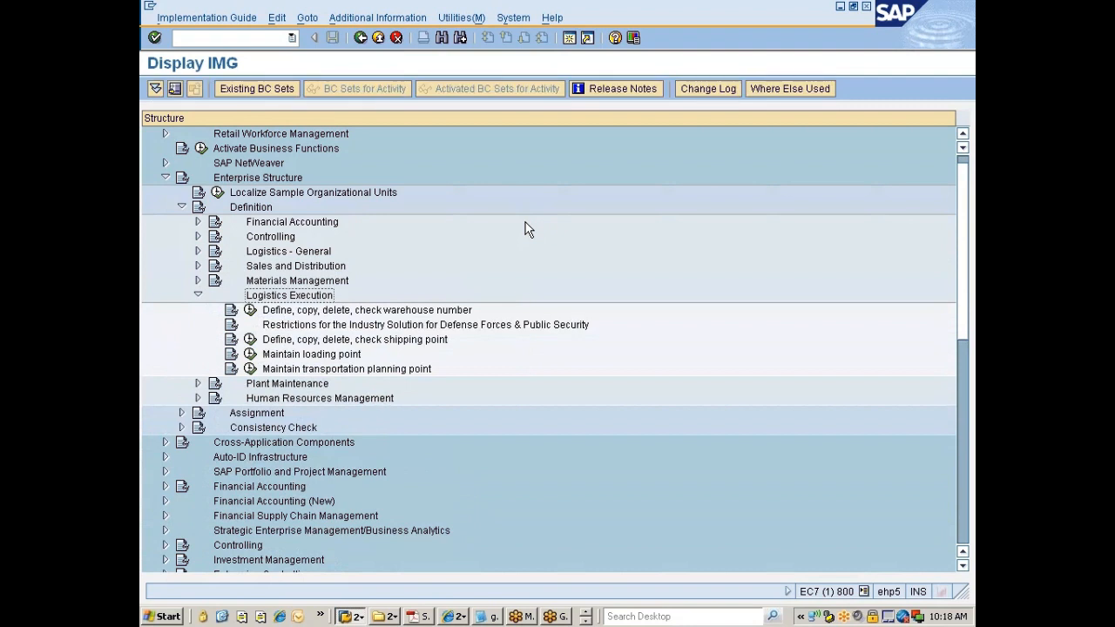
pyautogui.press('Down')
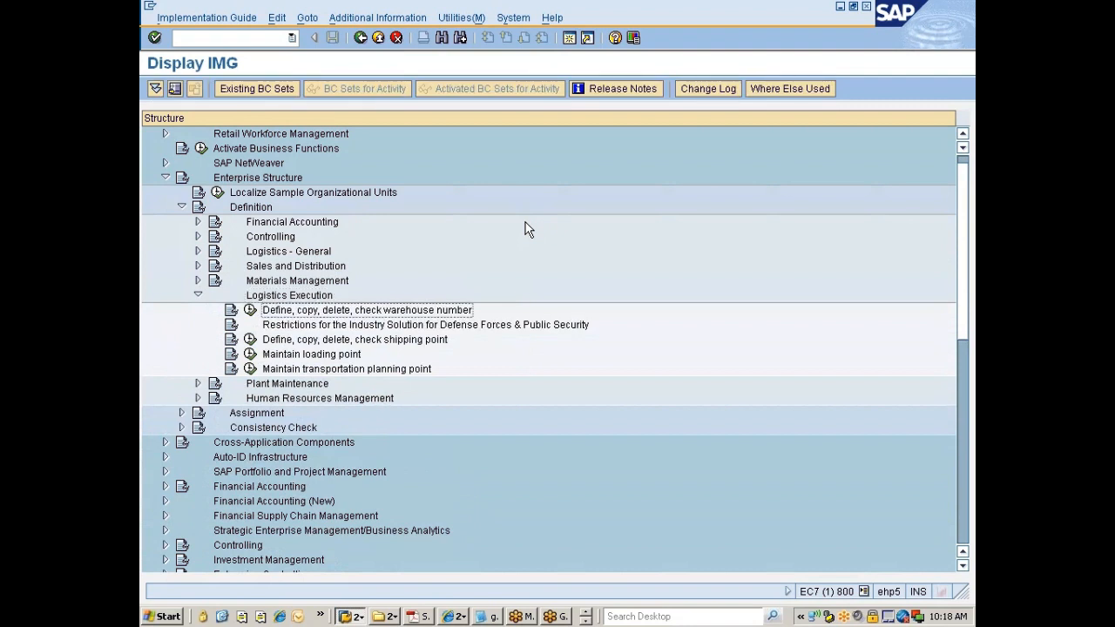
pyautogui.press('Up')
pyautogui.press('Left')
pyautogui.press('Up')
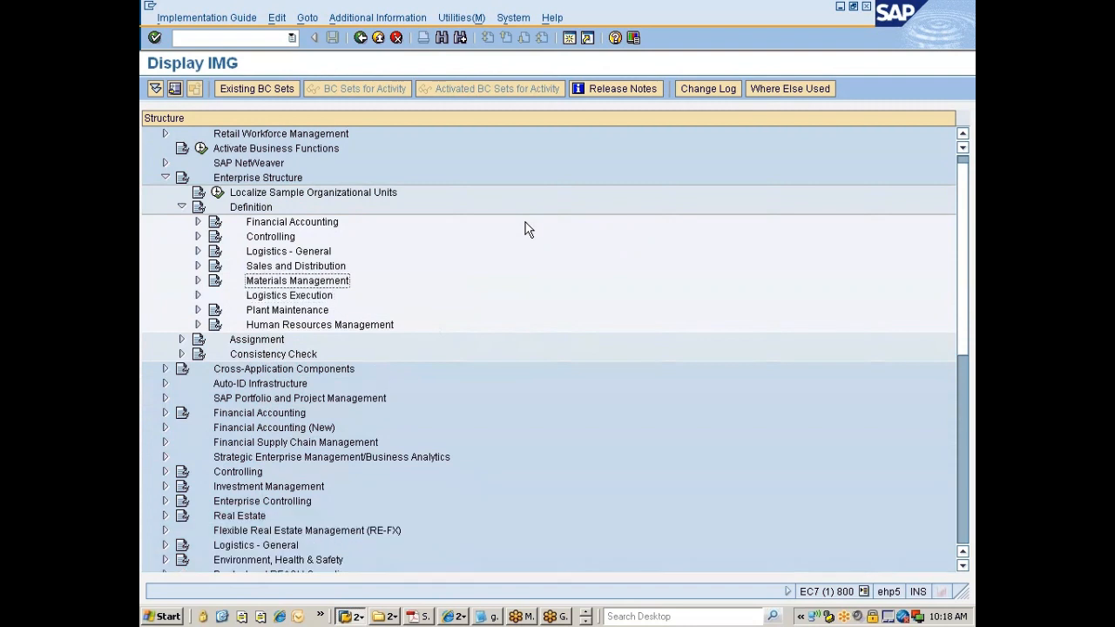
# - Expand Logistics - General under Definition to view its entries, collapse it and return to Financial Accounting
pyautogui.press('Up')
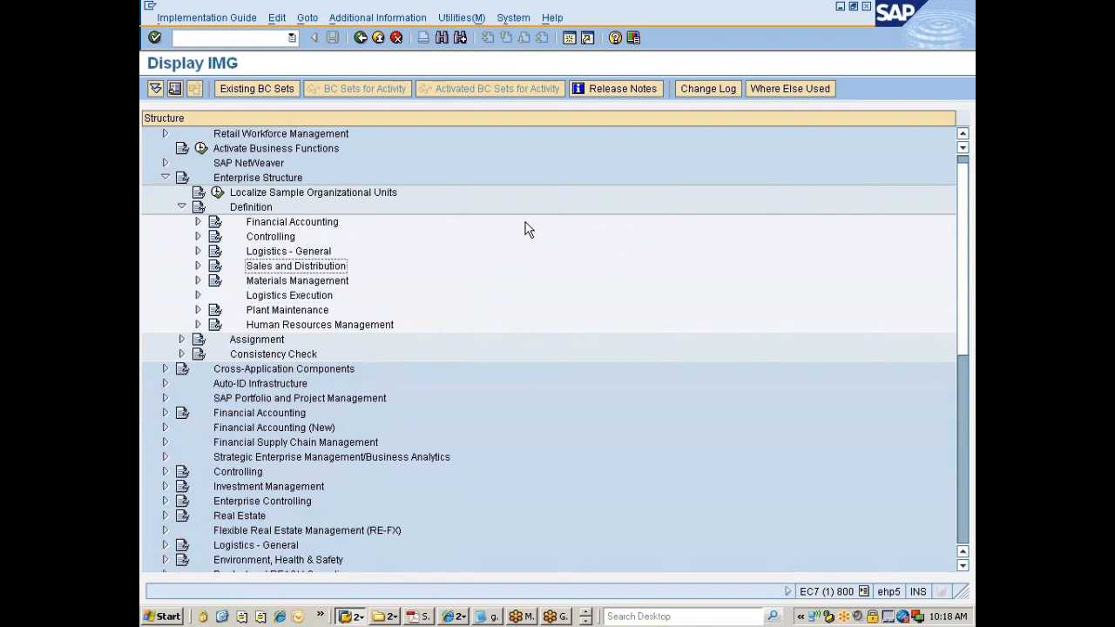
pyautogui.press('Up')
pyautogui.press('Right')
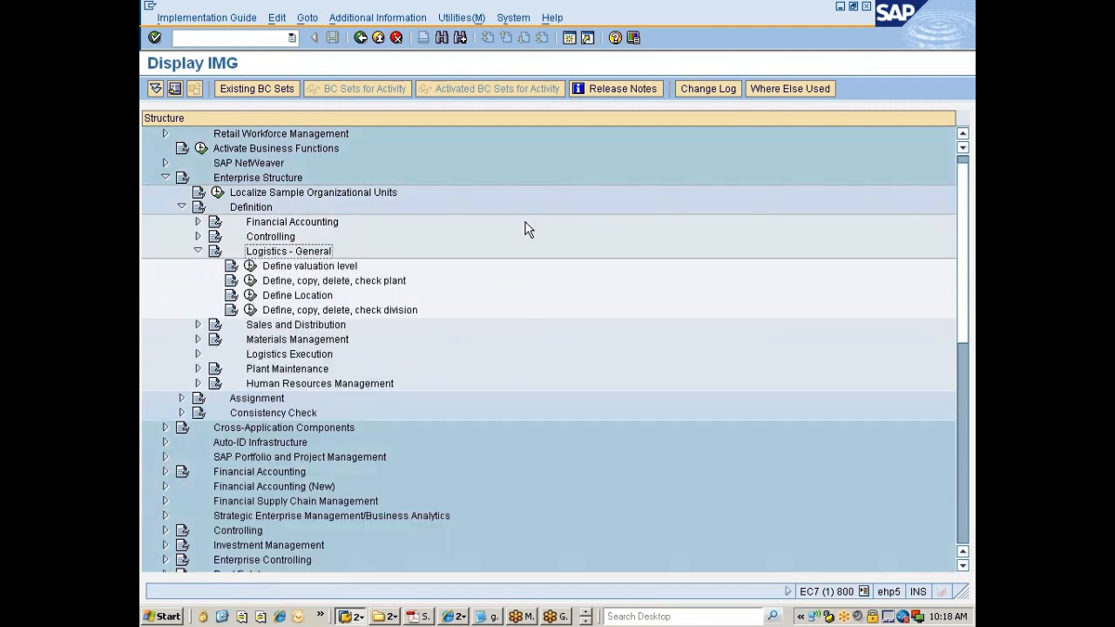
pyautogui.press('Left')
pyautogui.press('Up')
pyautogui.press('Up')
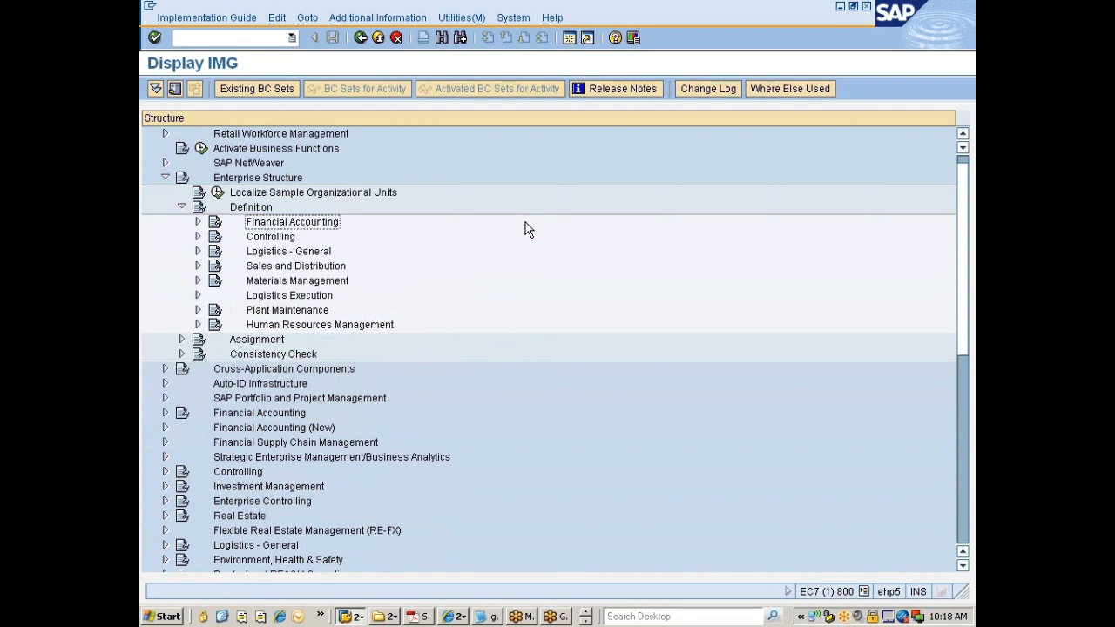
# - Expand Financial Accounting under Definition and go to the Define Credit Control Area entry
pyautogui.press('Up')
pyautogui.press('Down')
pyautogui.press('Right')
pyautogui.press('Down')
pyautogui.press('Down')
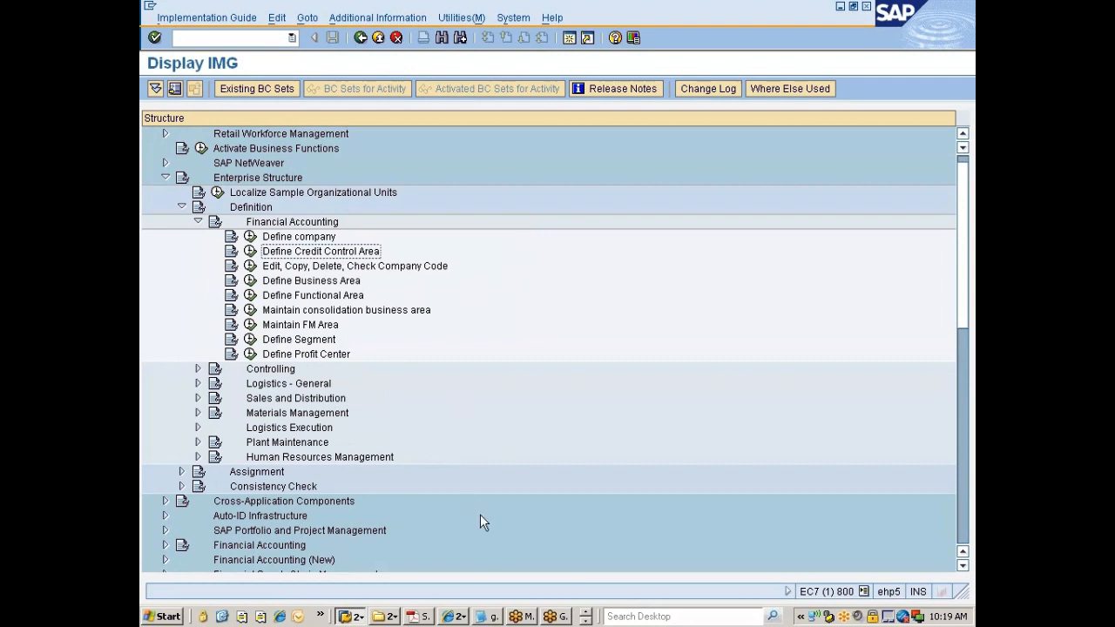
# - Switch to the SAP Organizational Structures diagram to examine the entity relationships, and return to the customizing guide
pyautogui.hotkey('alt', 'Tab')
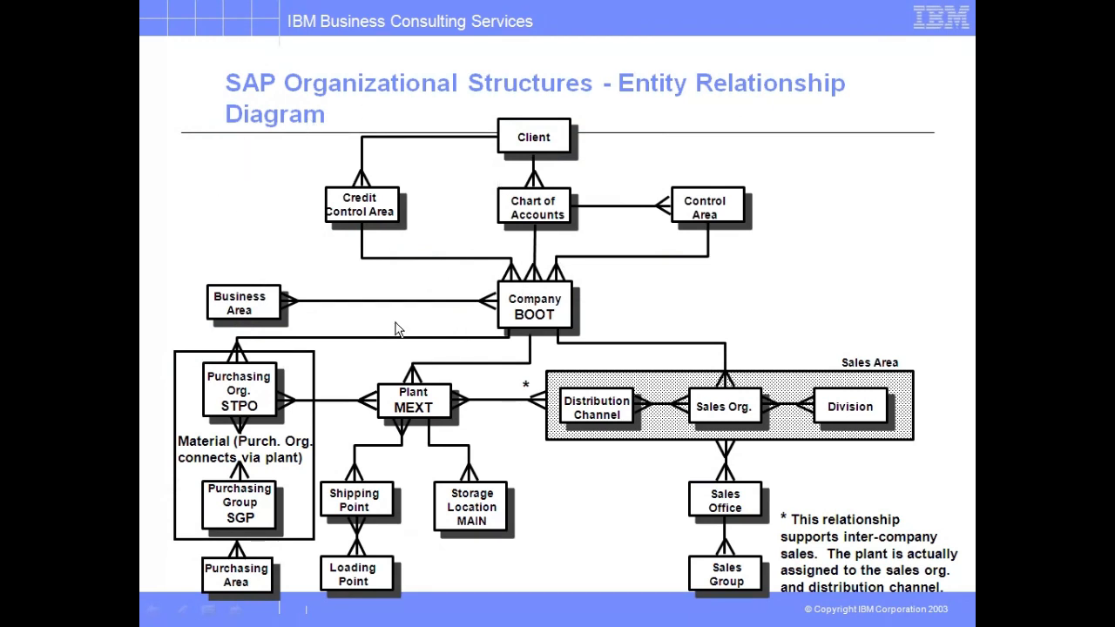
pyautogui.hotkey('alt', 'Tab')
pyautogui.hotkey('alt', 'Tab')
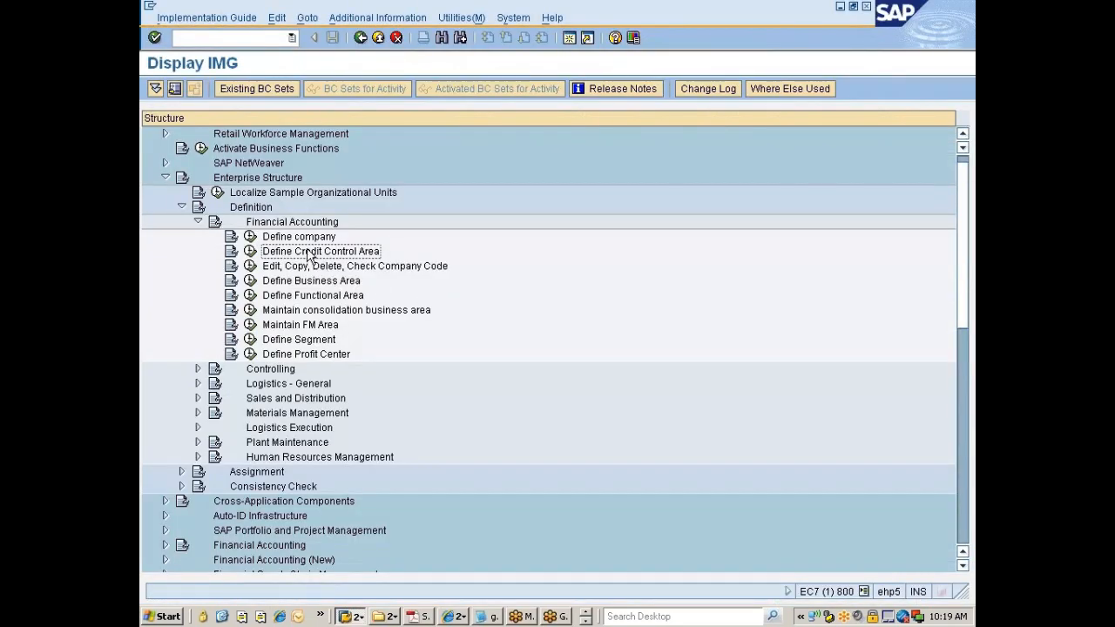
# - Select Define company, consult the client and legal unit notes in the Excel class workbook, and return to SAP
pyautogui.click(300, 238)
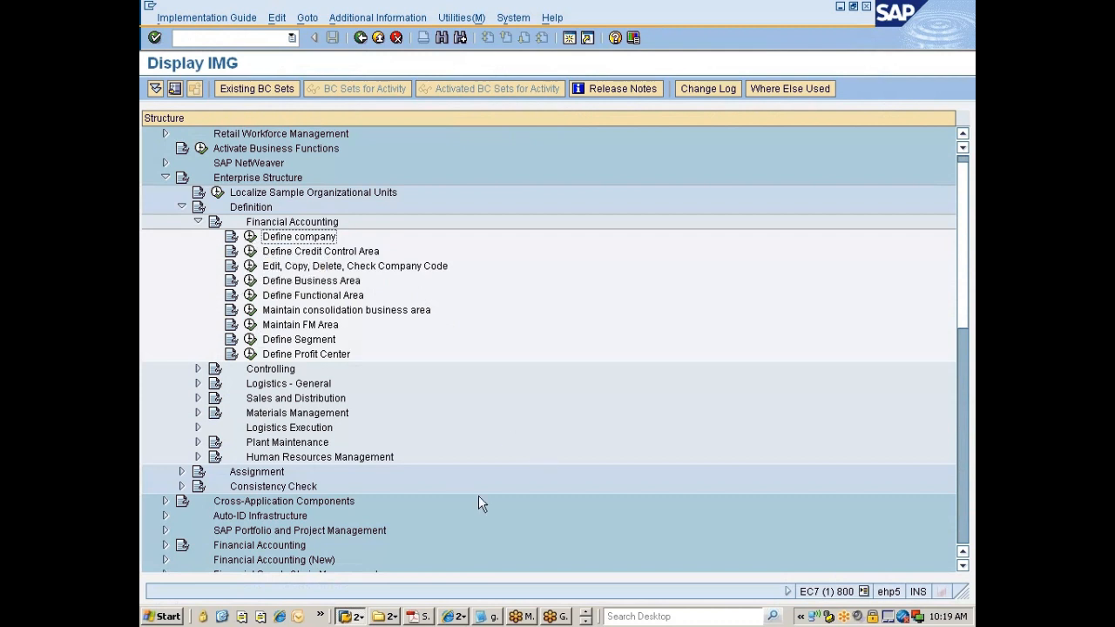
pyautogui.click(586, 622)
pyautogui.click(359, 617)
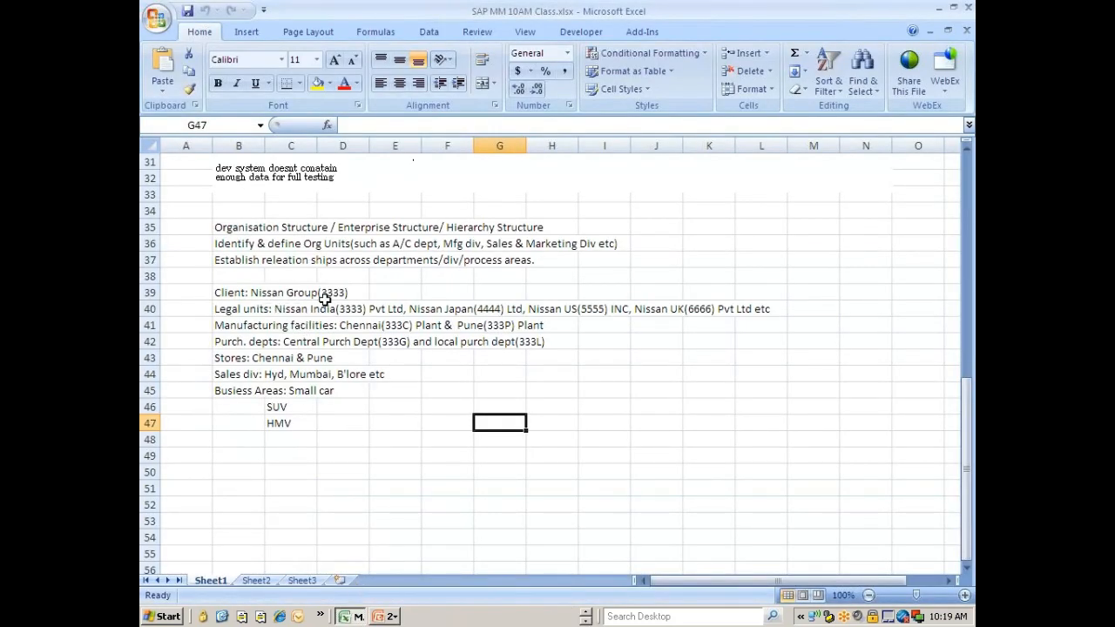
pyautogui.hotkey('alt', 'Tab')
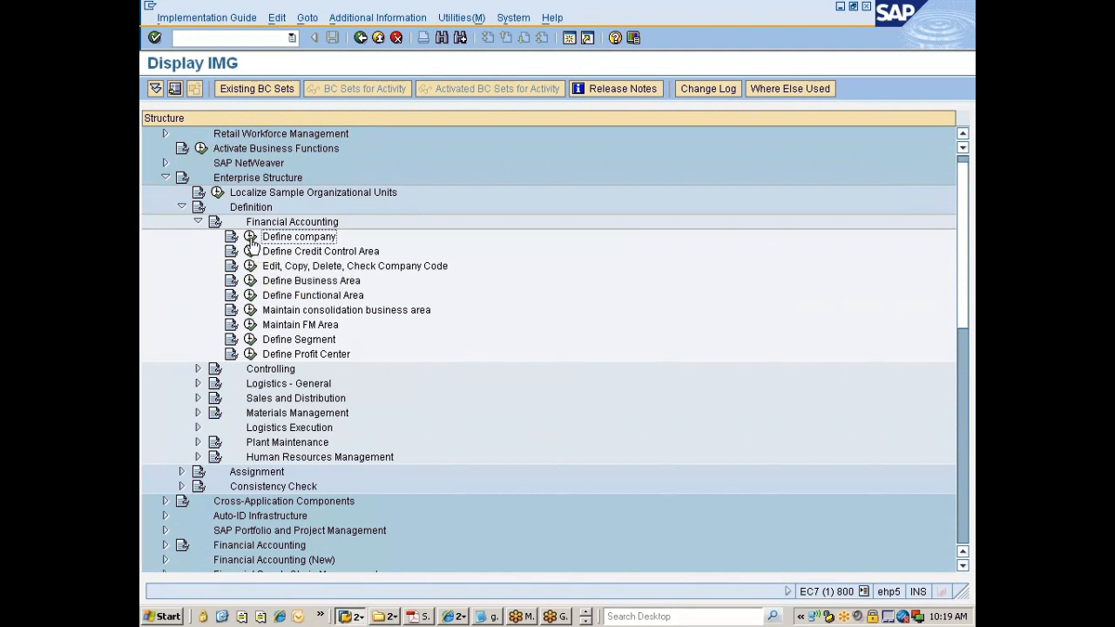
# - Open the Define company activity and examine the entry counter below the company list
pyautogui.click(251, 239)
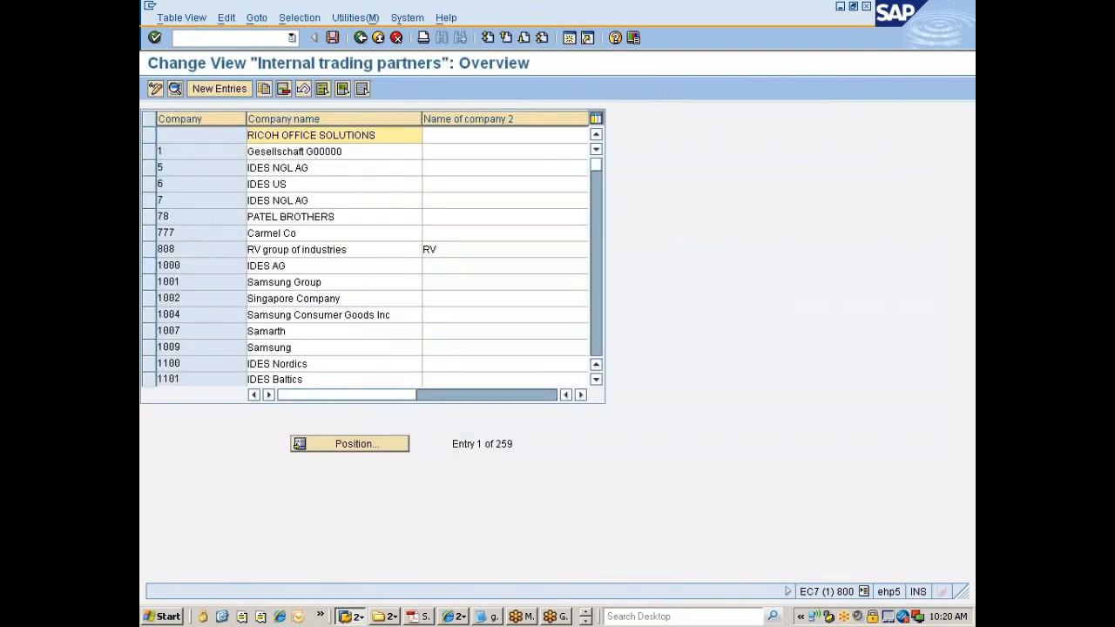
pyautogui.moveTo(451, 445); pyautogui.dragTo(515, 445)
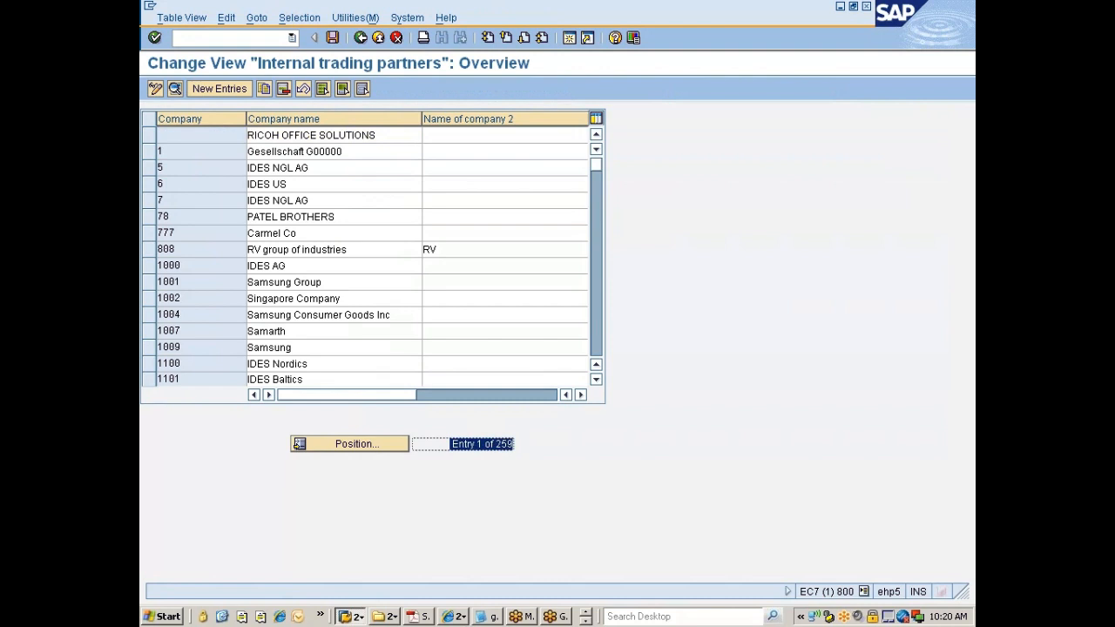
pyautogui.click(514, 444)
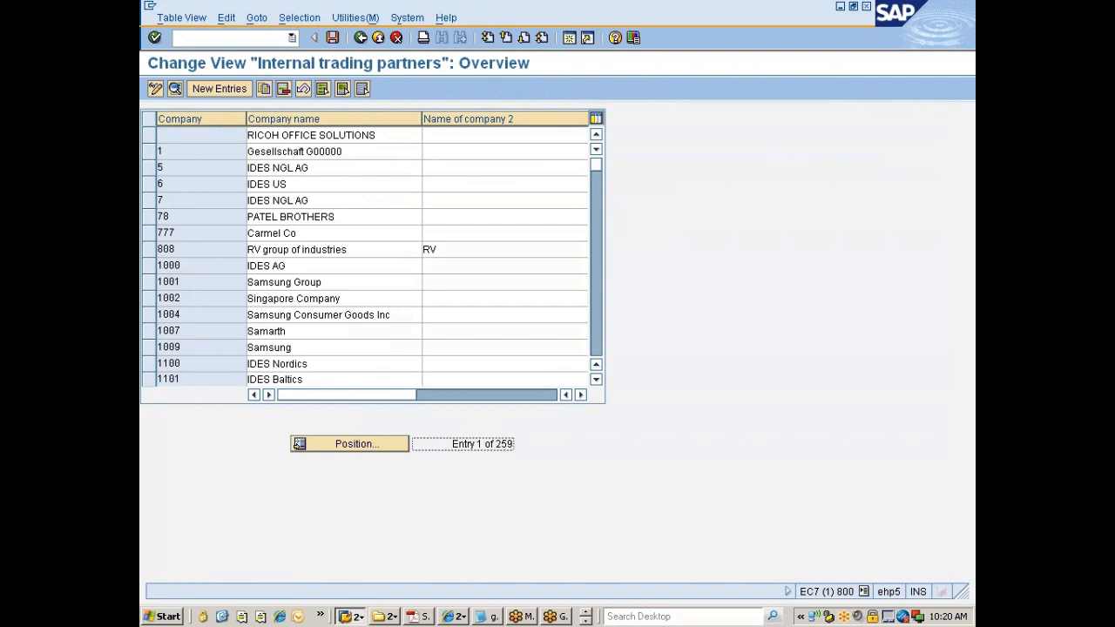
# - Select company 1, Gesellschaft G00000, and start copying it as the template for a new company
pyautogui.click(148, 153)
pyautogui.click(283, 152)
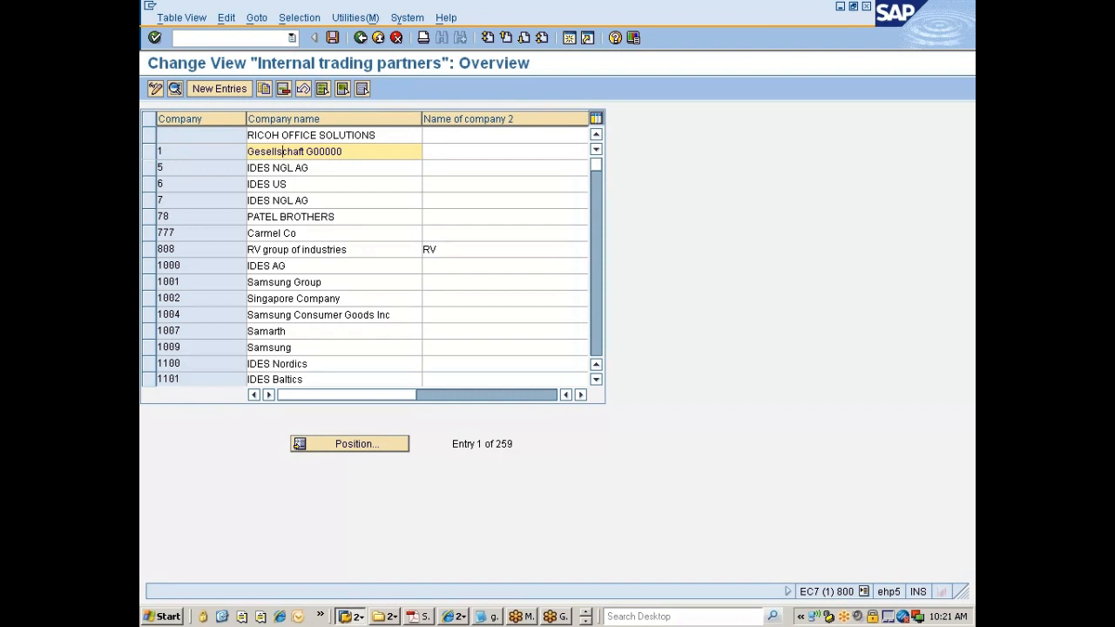
pyautogui.click(151, 152)
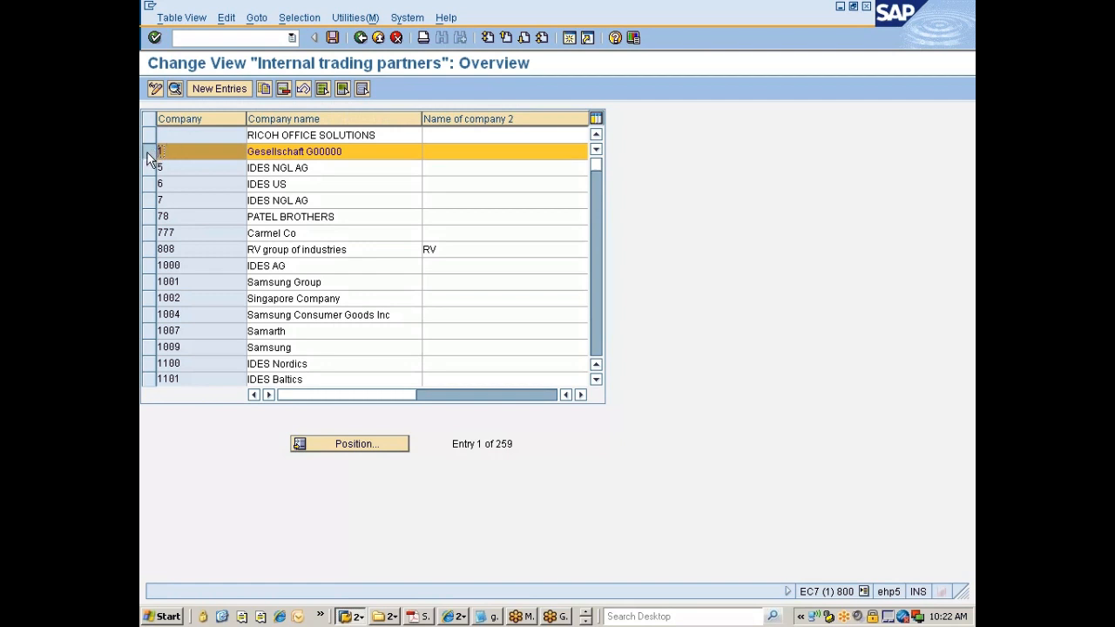
pyautogui.click(264, 89)
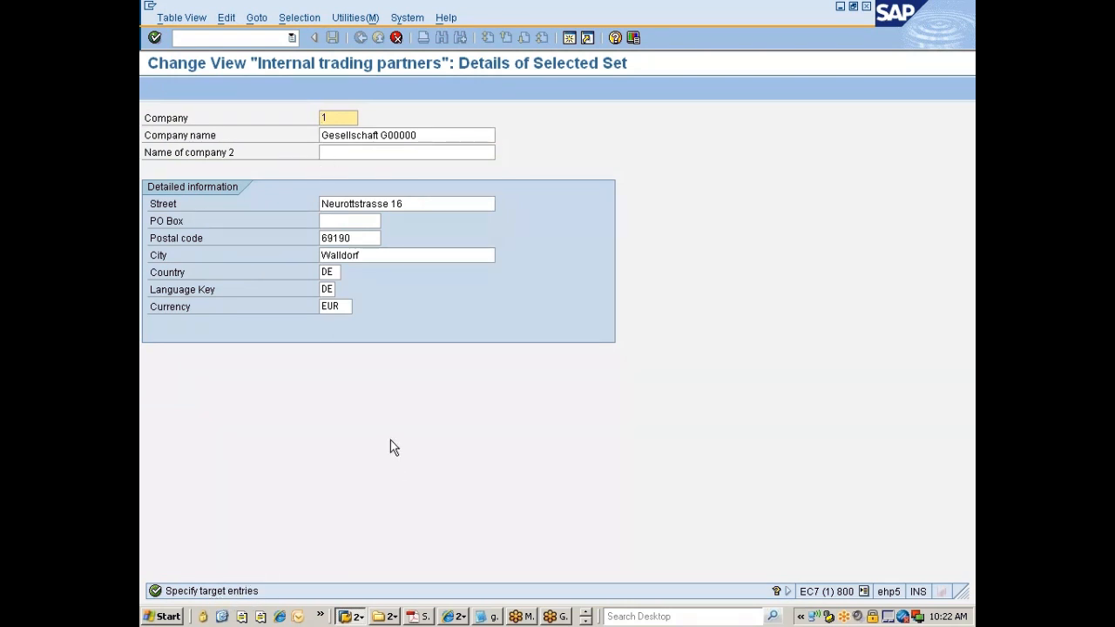
# - Look up the client name and code in the Excel class workbook and return to the SAP company details
pyautogui.click(586, 621)
pyautogui.click(352, 617)
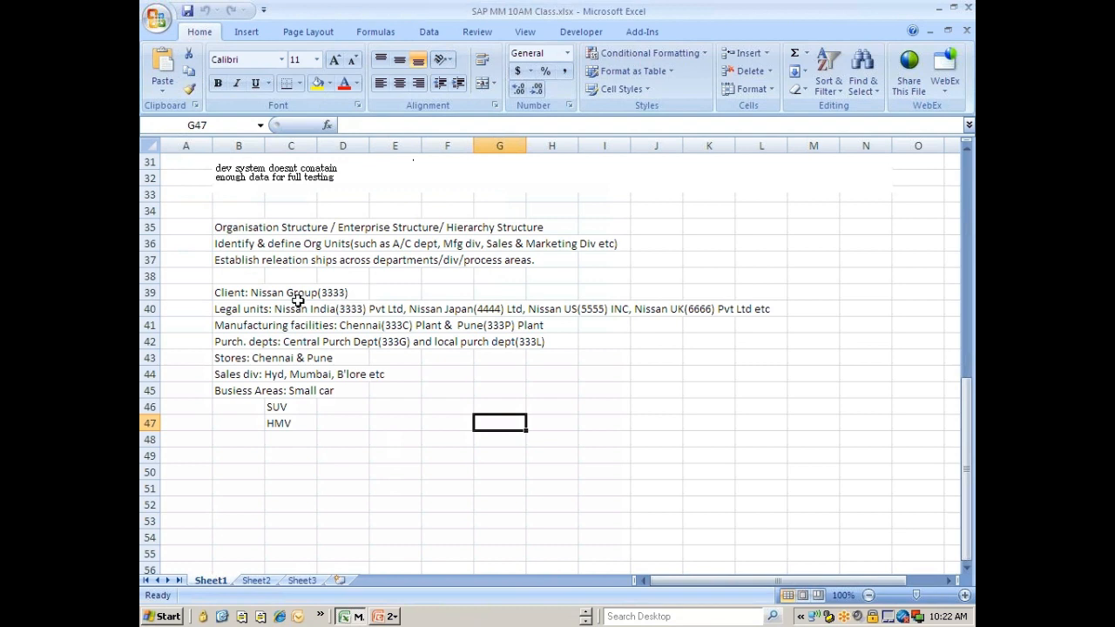
pyautogui.click(248, 296)
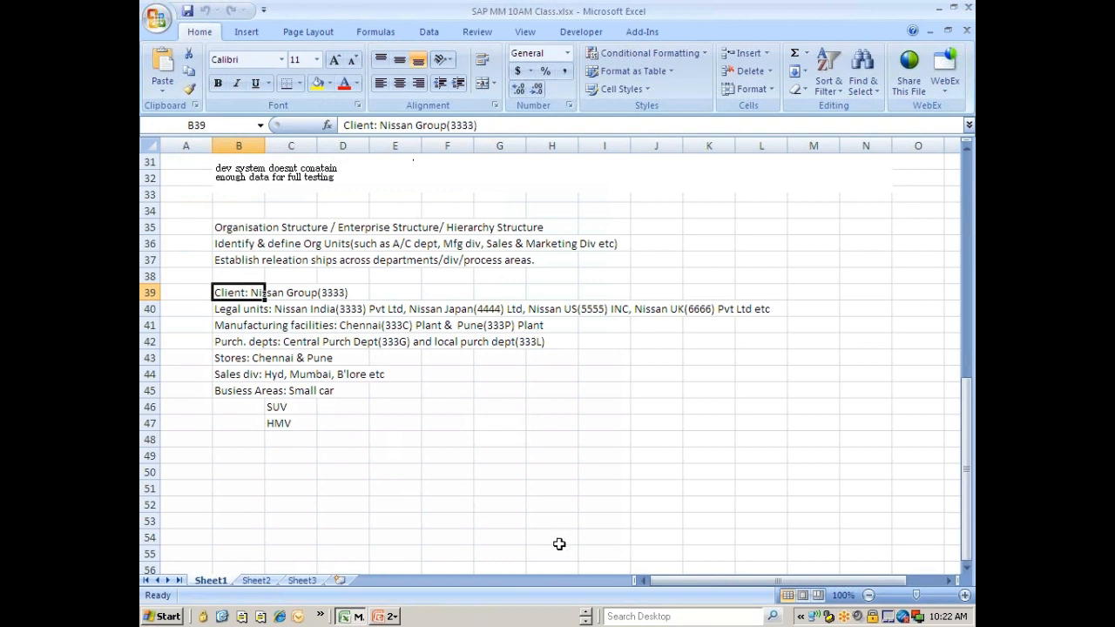
pyautogui.click(587, 612)
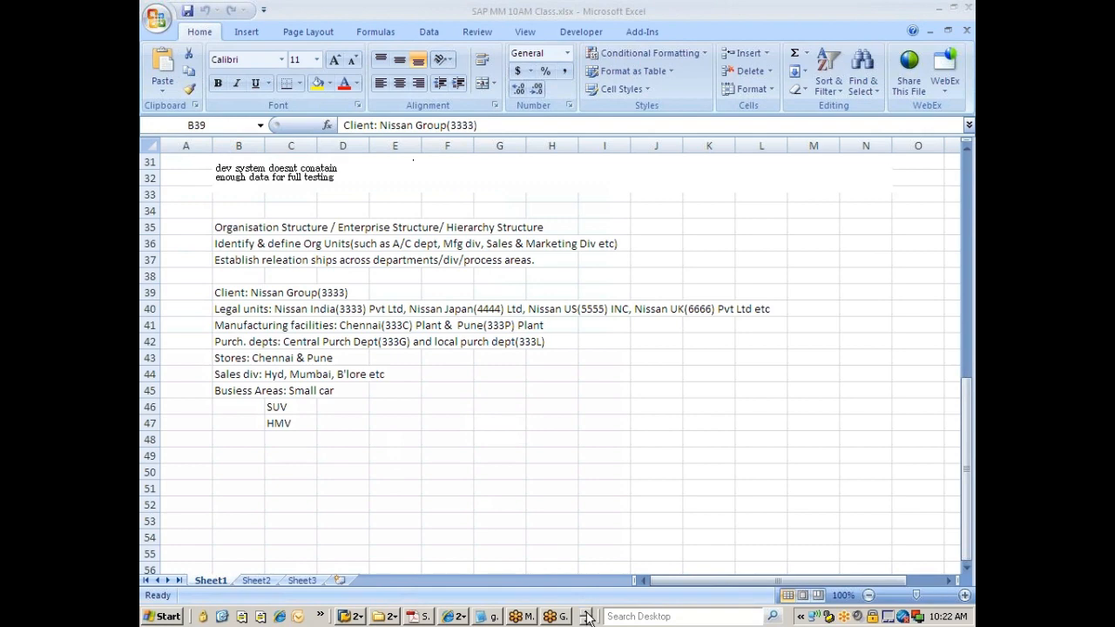
pyautogui.click(352, 616)
pyautogui.click(374, 581)
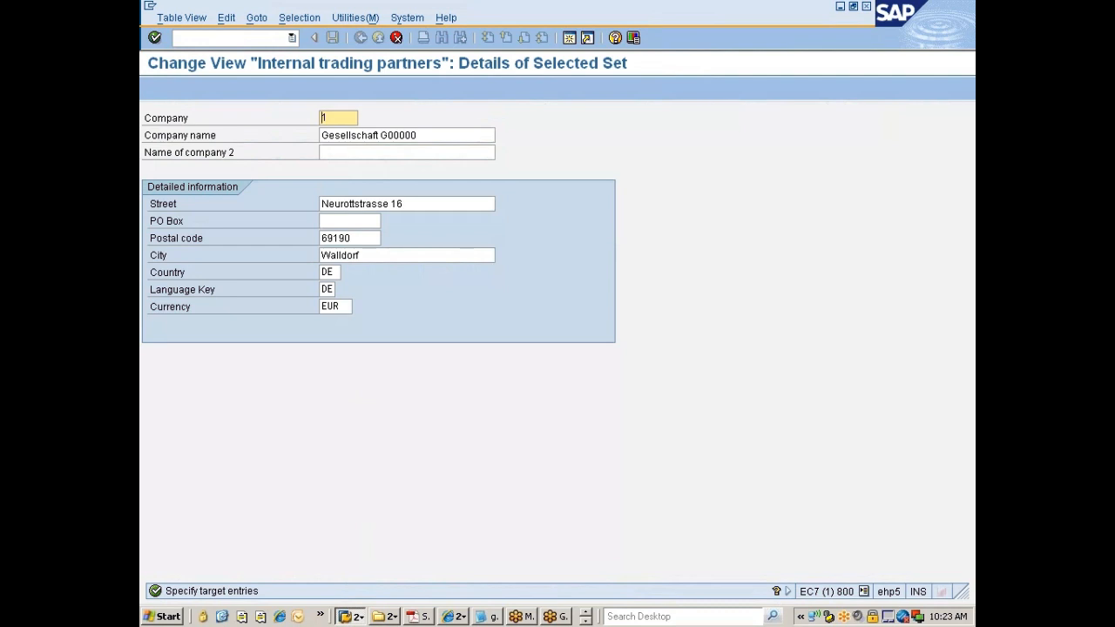
# - Set the copied entry's company code to 3333 and its company name to Nissan Group
pyautogui.write('33333')
pyautogui.press('BackSpace')
pyautogui.press('Delete')
pyautogui.press('Tab')
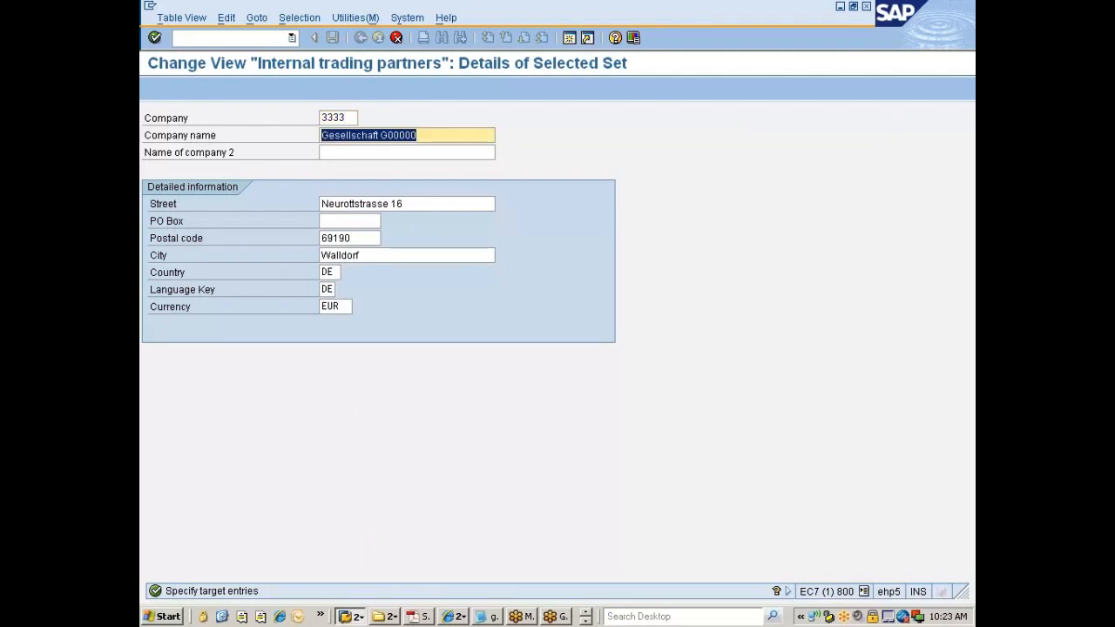
pyautogui.write('Niss')
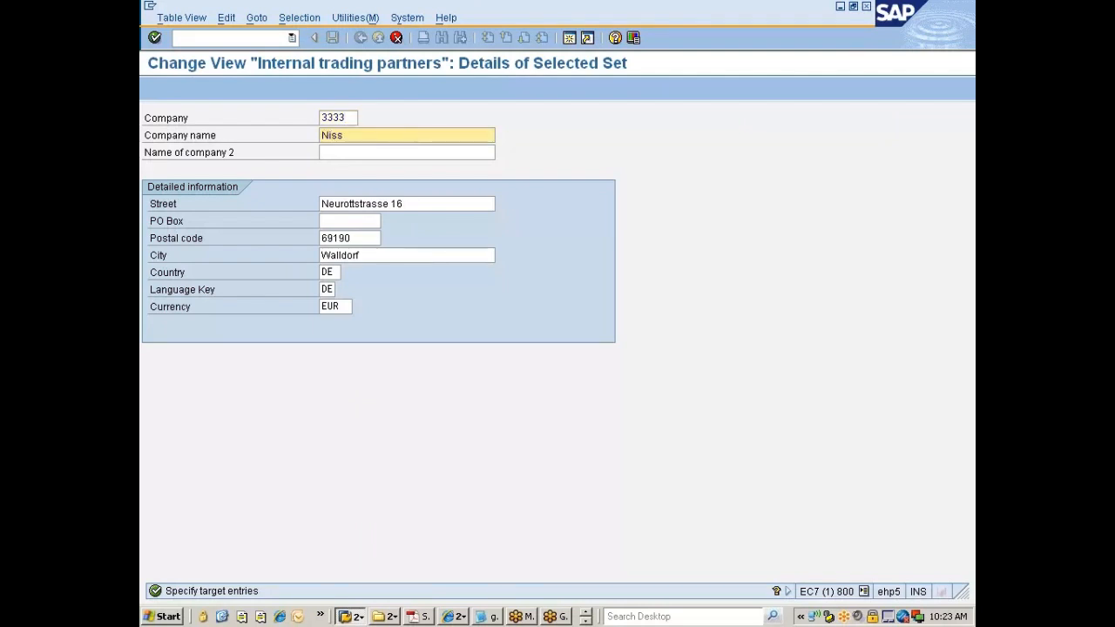
pyautogui.write('an Group')
pyautogui.press('Tab')
pyautogui.press('Tab')
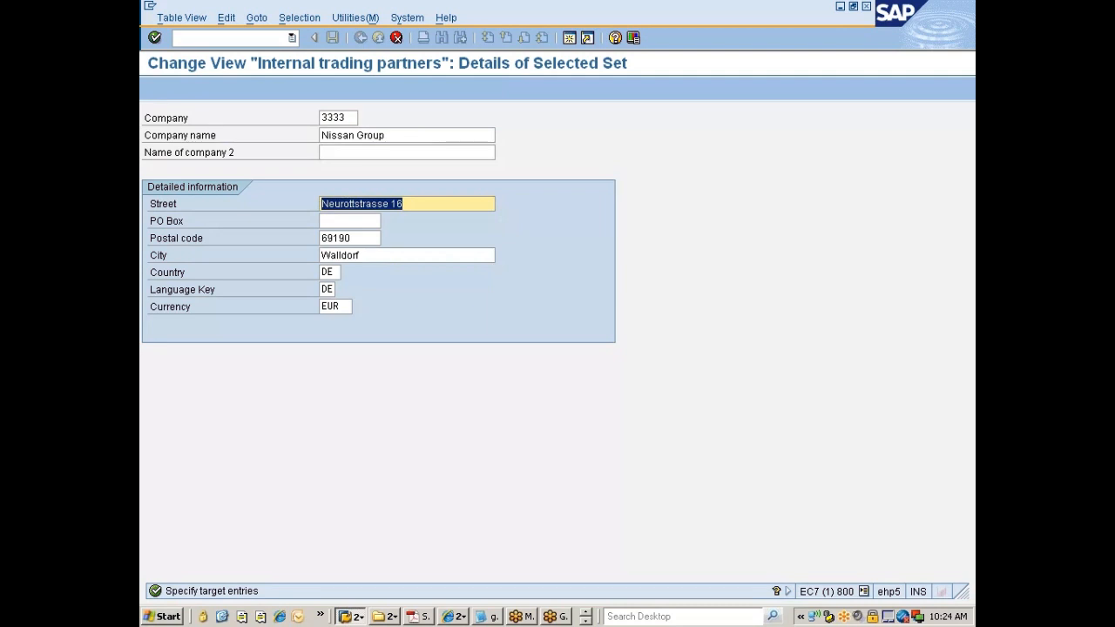
# - Fill in the new company's street address and PO box number
pyautogui.write('Street')
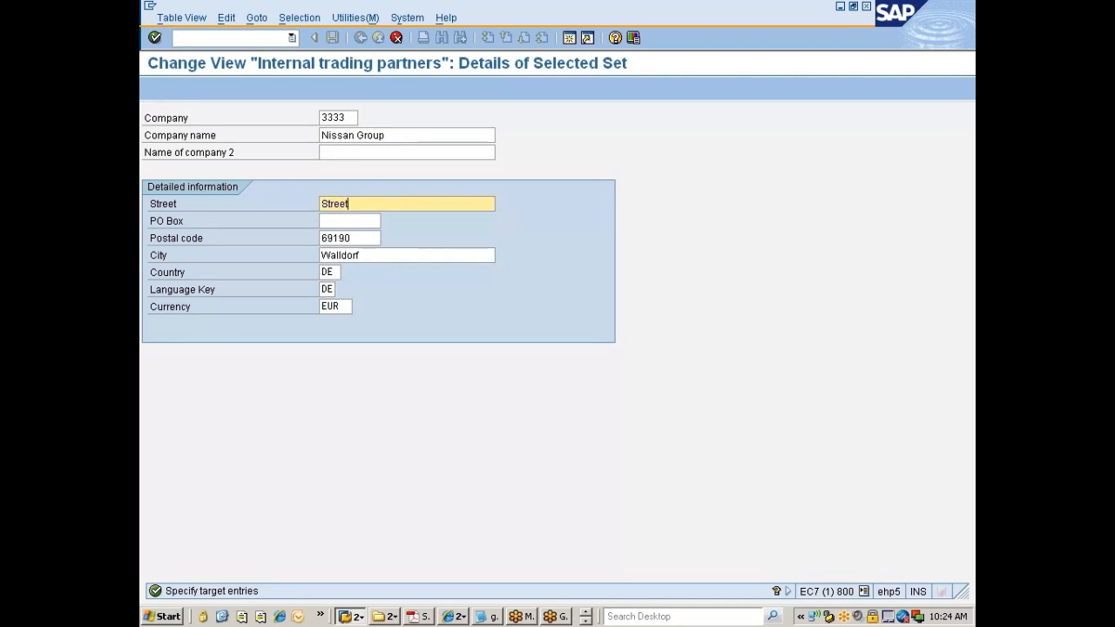
pyautogui.write('#12')
pyautogui.press('Tab')
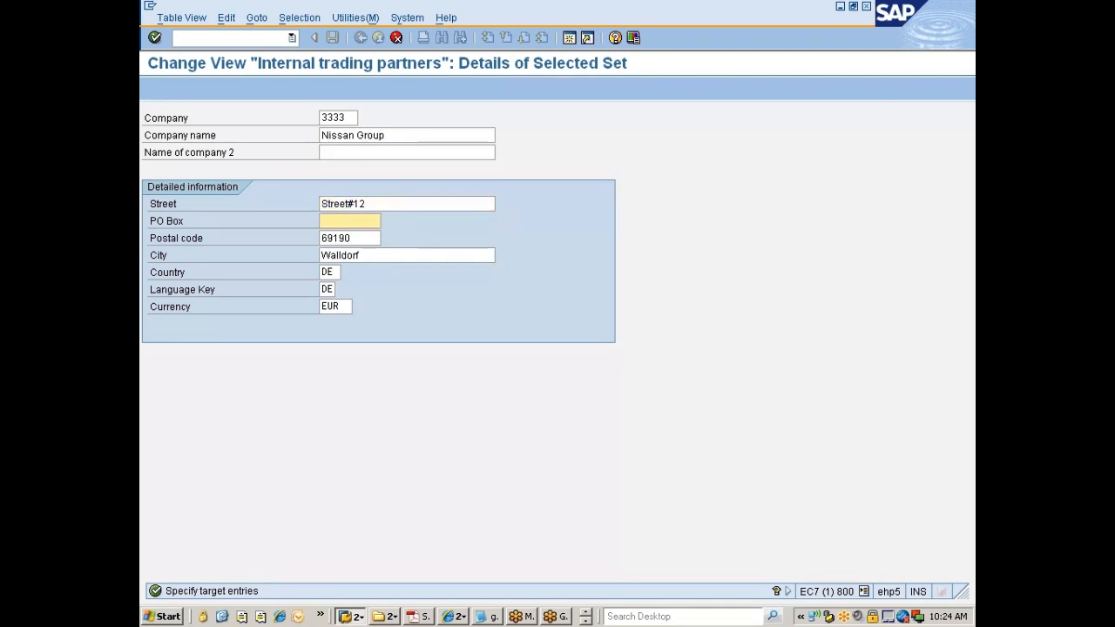
pyautogui.write('567')
pyautogui.press('Tab')
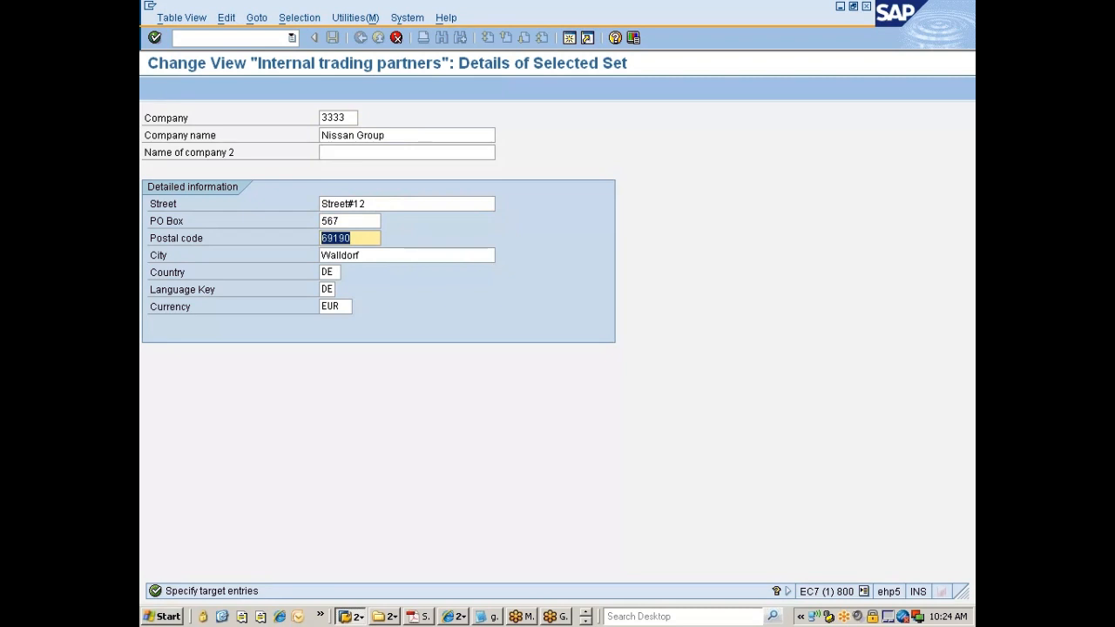
# - Update the new company's postal code, and set the city to Chennai and the country to IN
pyautogui.click(344, 237)
pyautogui.write('5')
pyautogui.press('Tab')
pyautogui.write('Ch')
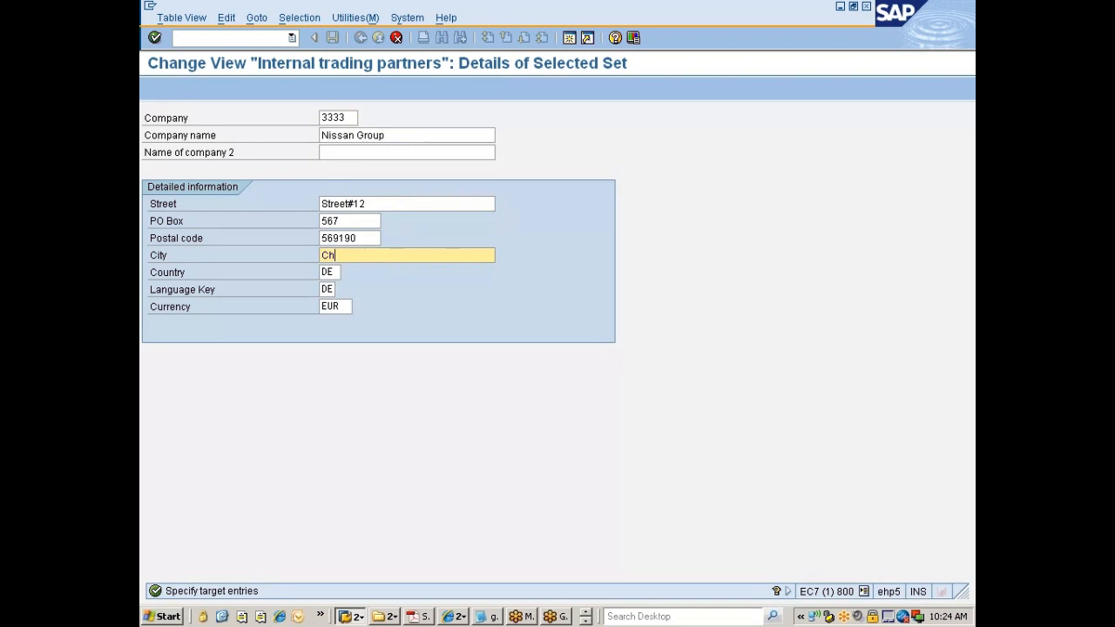
pyautogui.write('ennai')
pyautogui.press('Tab')
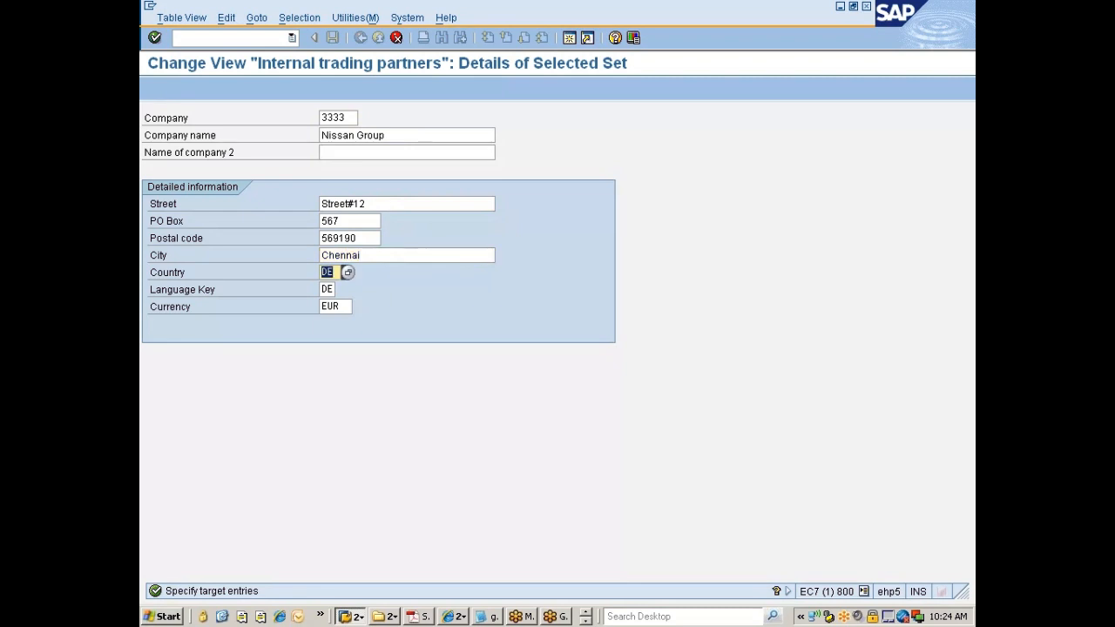
pyautogui.write('IN')
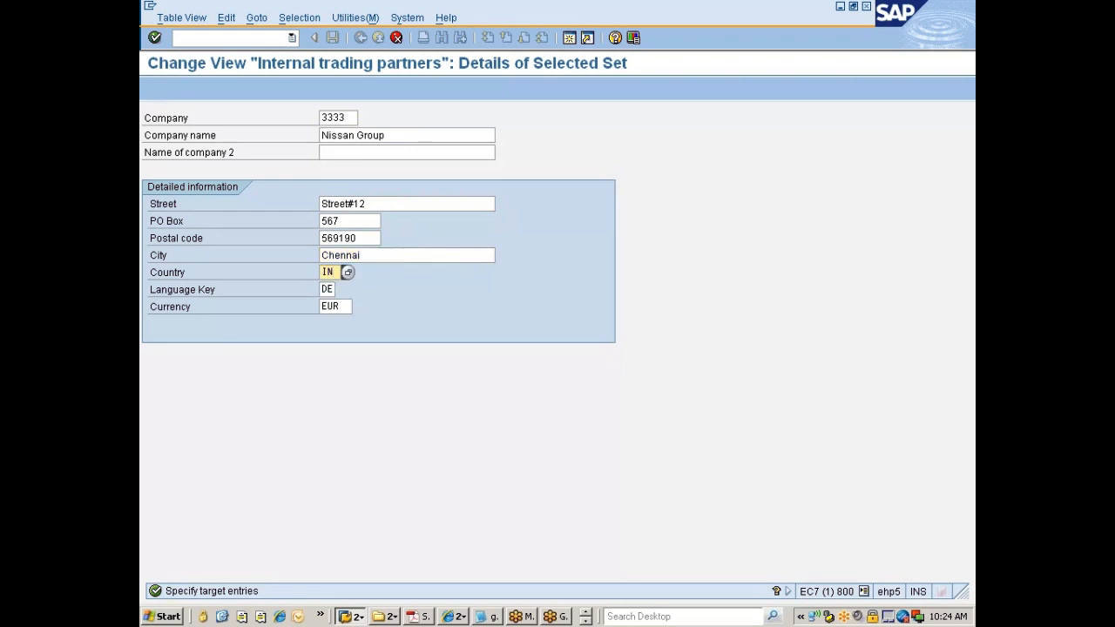
pyautogui.press('Tab')
# - Choose IN (India) from the list of countries for the new company's country
pyautogui.click(335, 271)
pyautogui.click(348, 273)
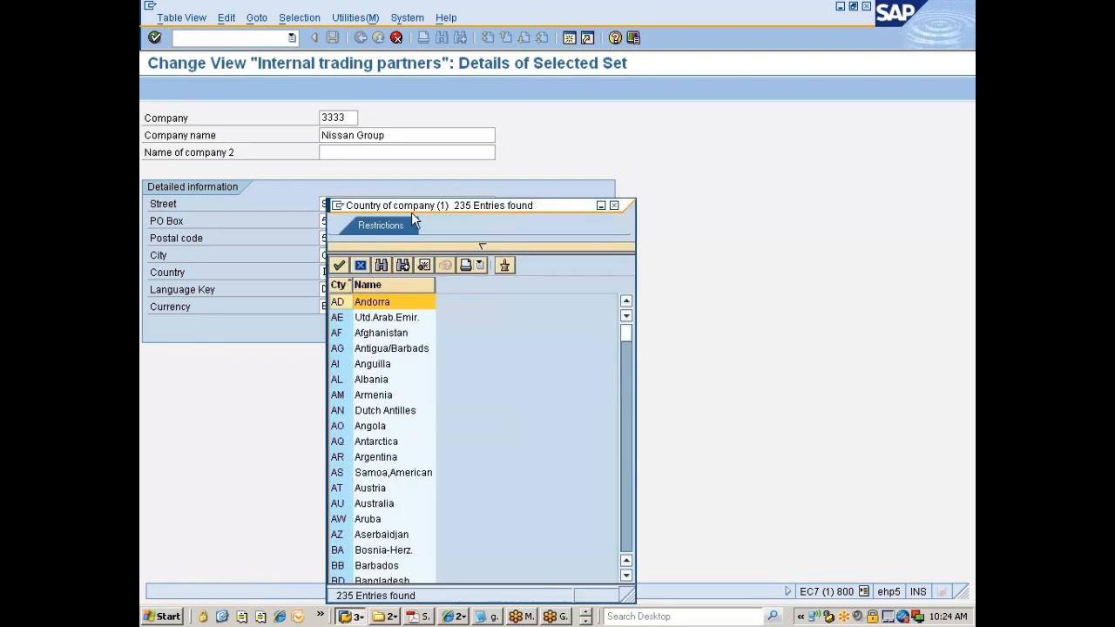
pyautogui.moveTo(413, 214); pyautogui.dragTo(420, 106)
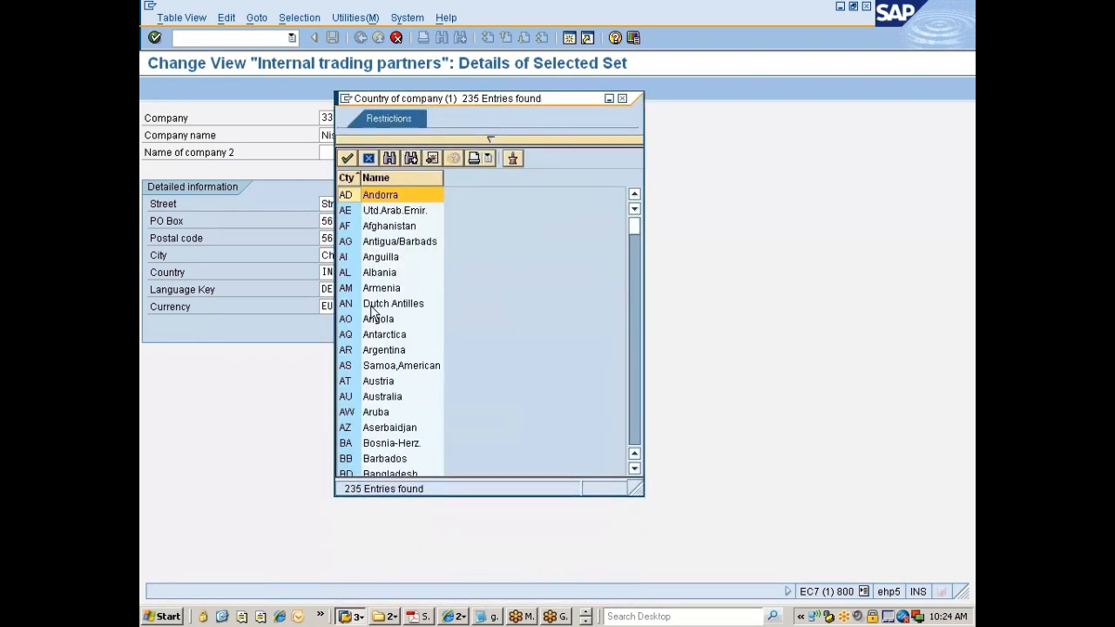
pyautogui.scroll(-3, 374, 314)
pyautogui.scroll(-17, 379, 311)
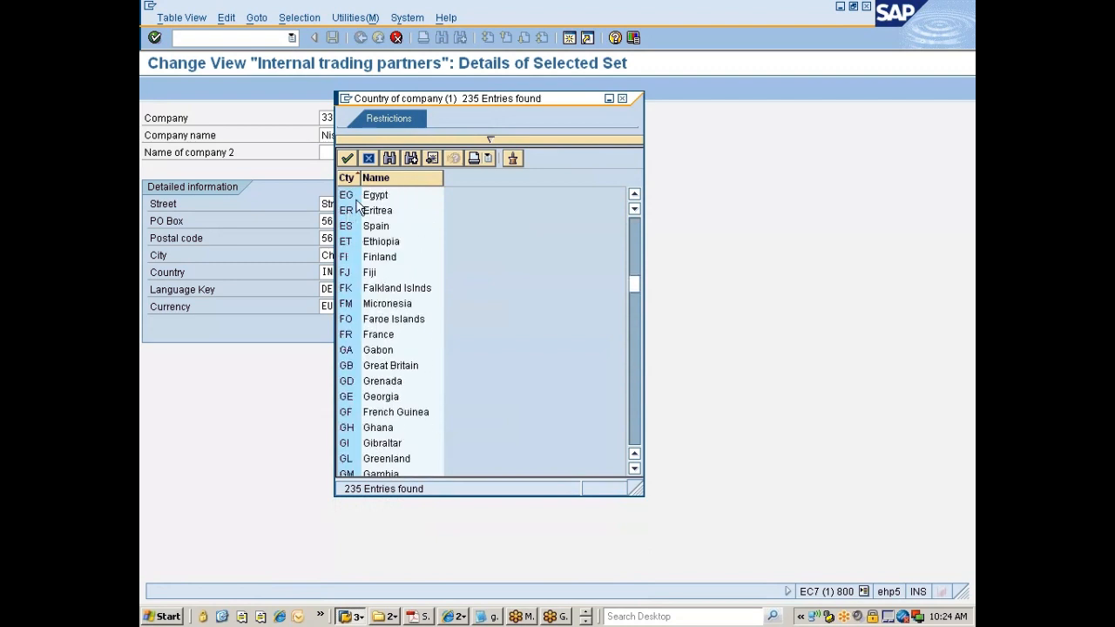
pyautogui.moveTo(414, 109); pyautogui.dragTo(486, 110)
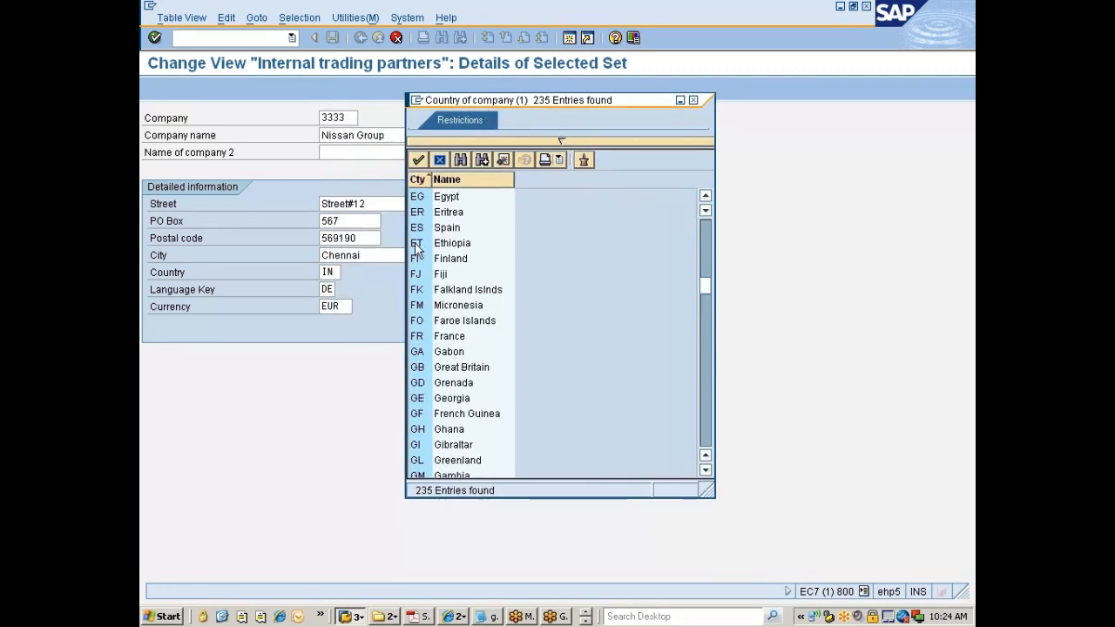
pyautogui.scroll(-9, 440, 390)
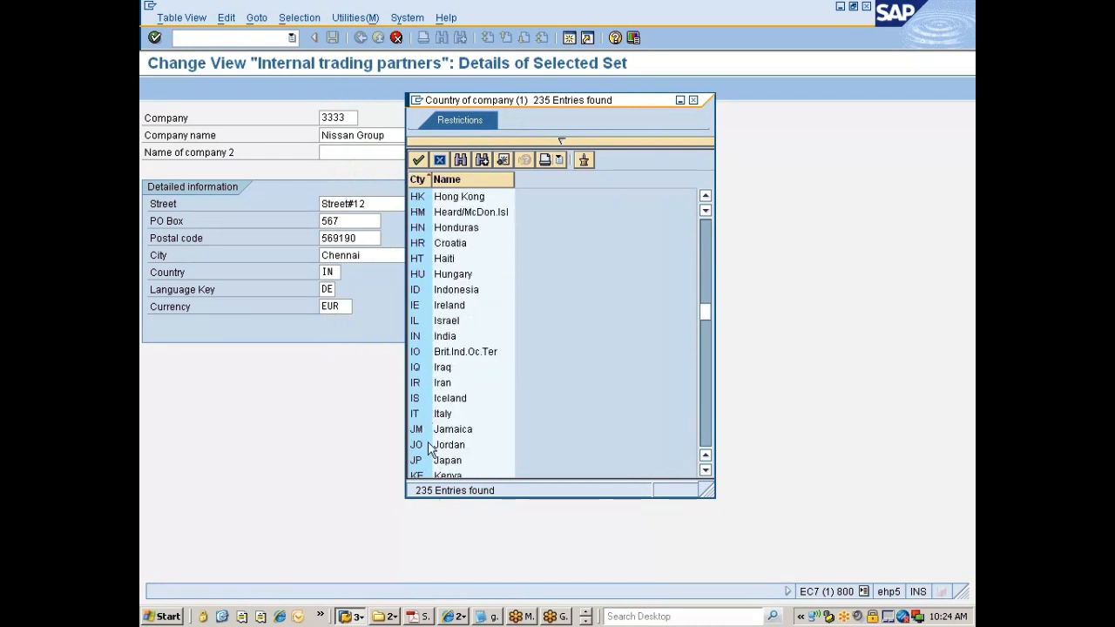
pyautogui.click(417, 336)
pyautogui.doubleClick(417, 335)
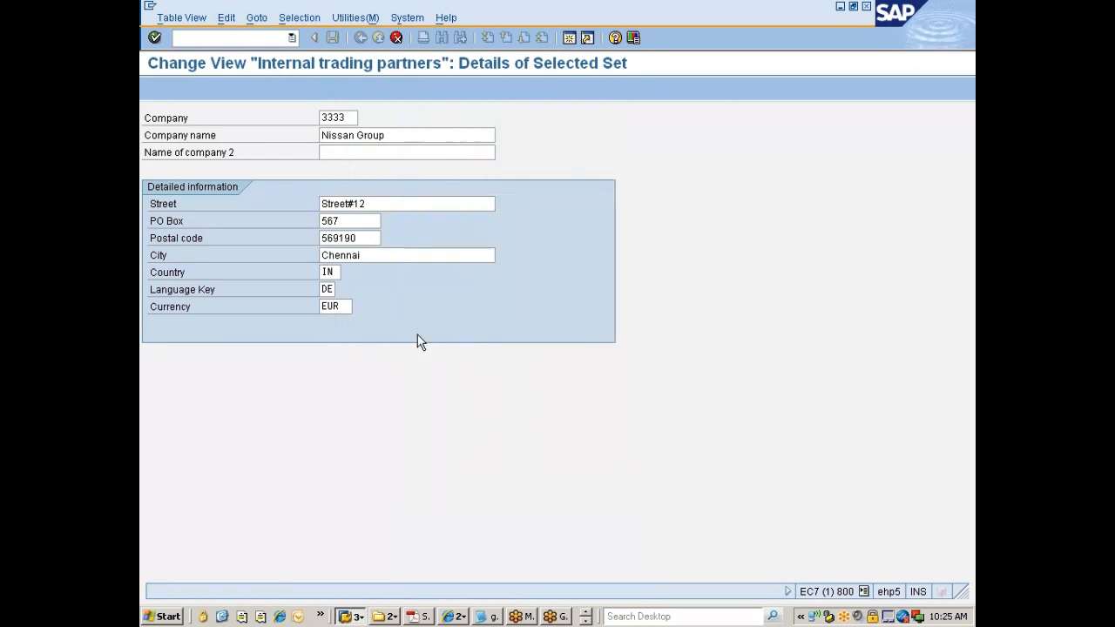
# - Set the company's language key to EN (English) from the list of languages
pyautogui.press('Tab')
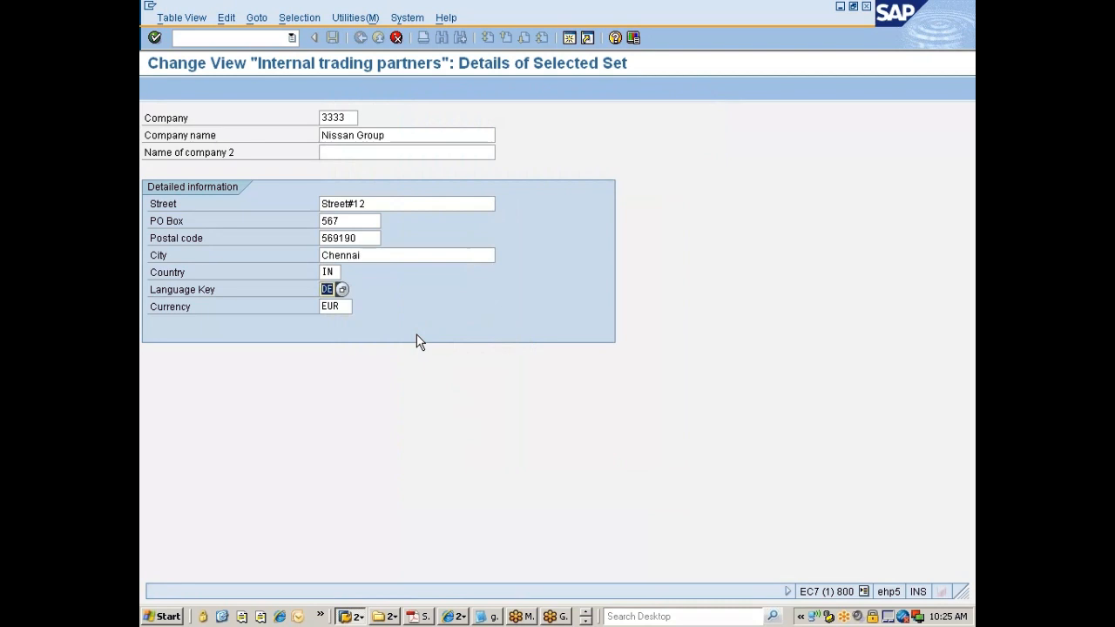
pyautogui.click(343, 290)
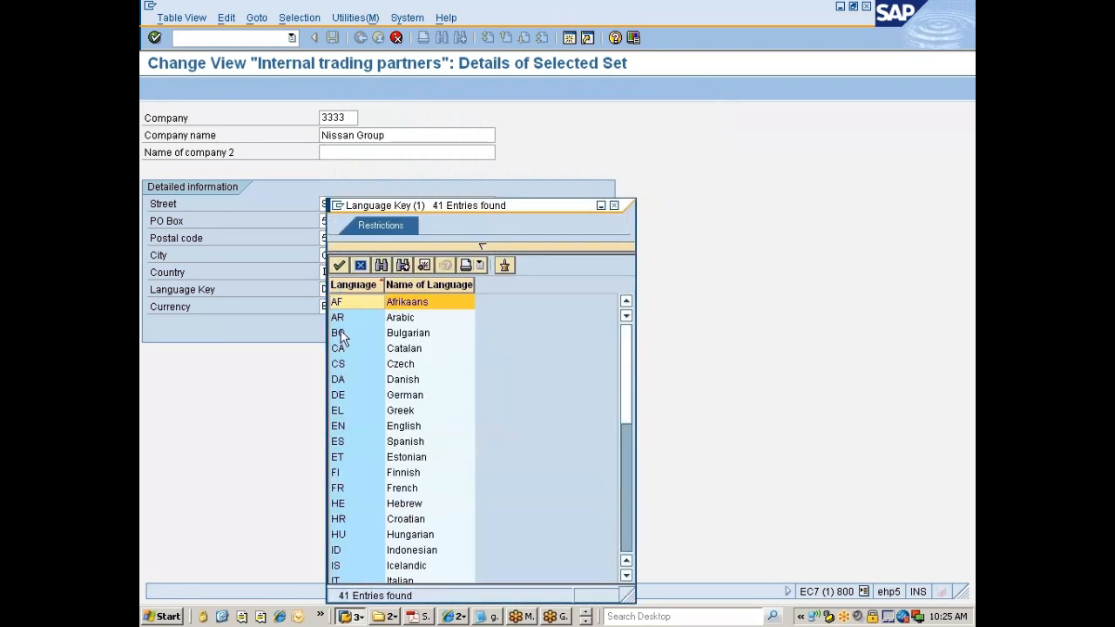
pyautogui.click(339, 428)
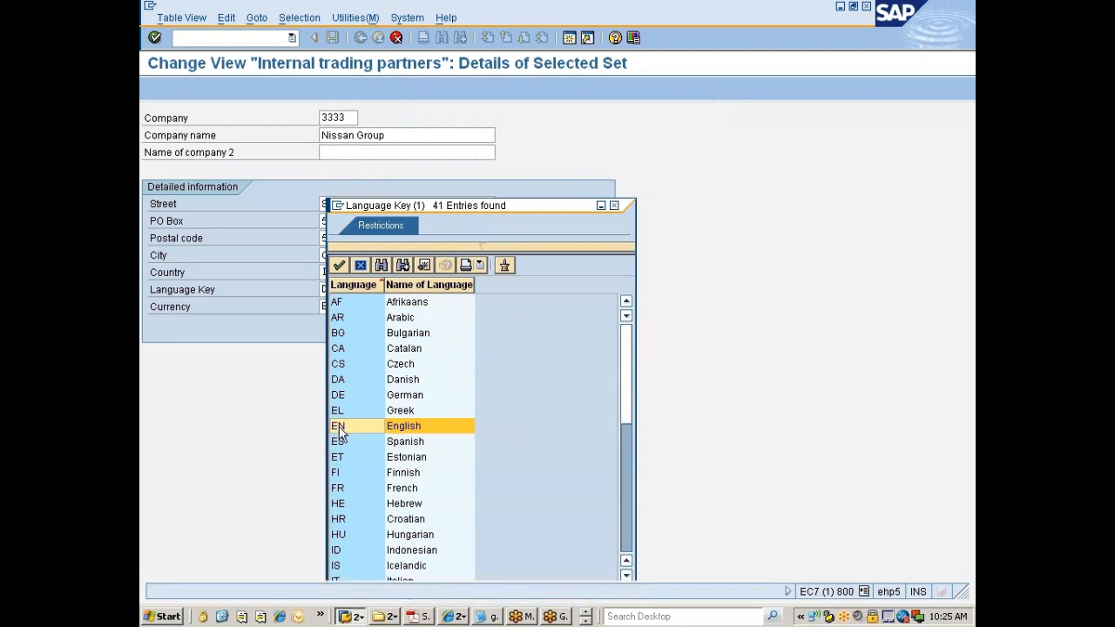
pyautogui.doubleClick(339, 427)
pyautogui.press('Tab')
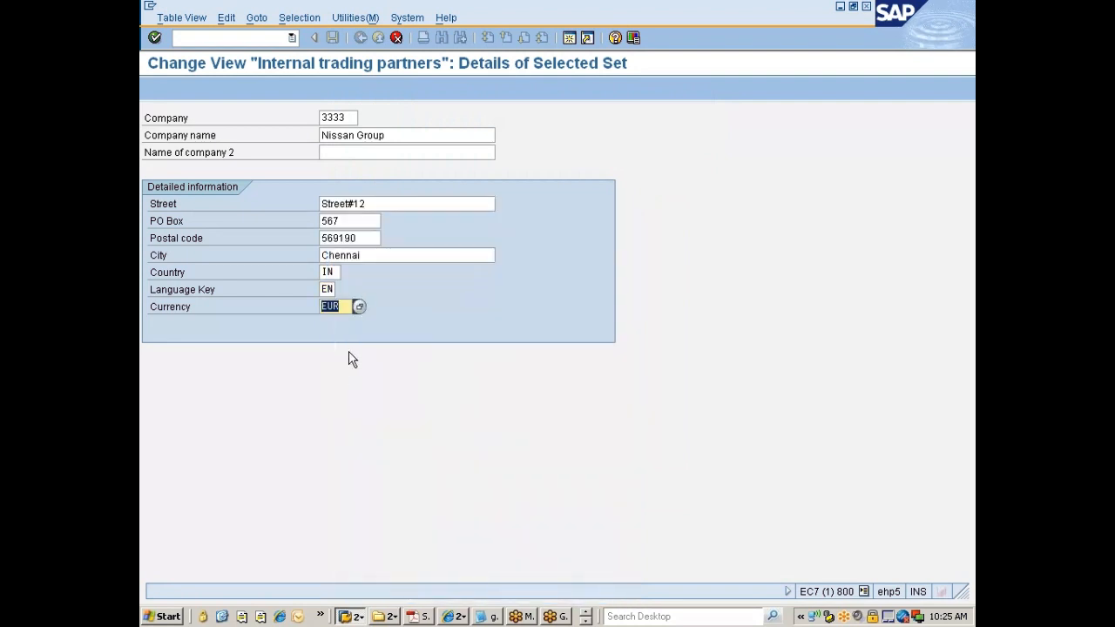
# - Find INR (Indian Rupee) in the list of currencies, set it as the company's currency, and submit the copied entry
pyautogui.click(358, 309)
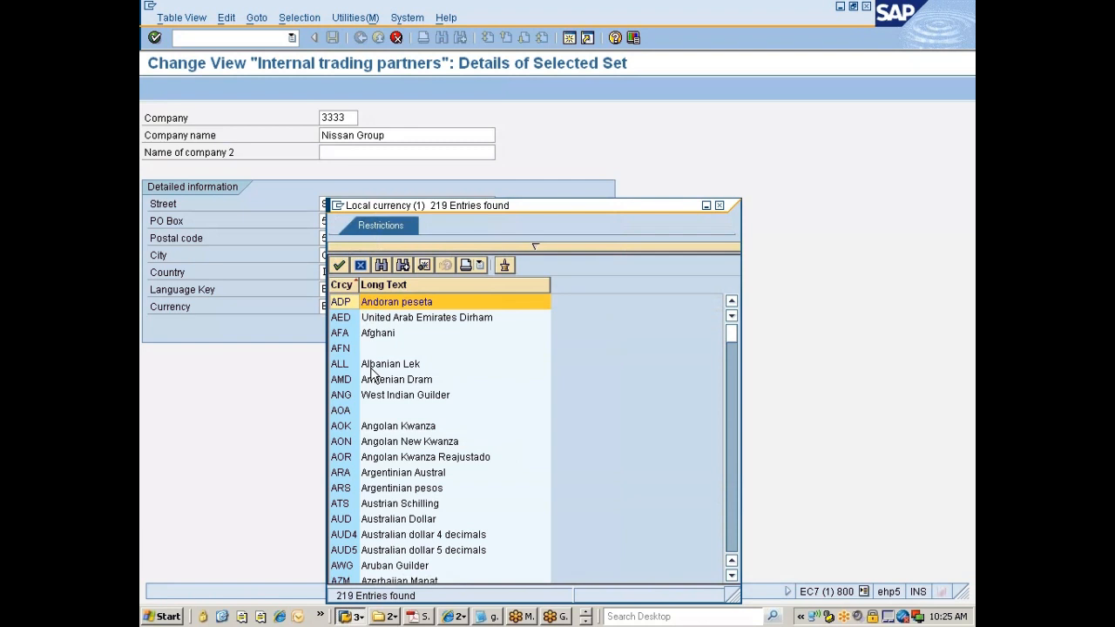
pyautogui.hotkey('ctrl', 'f')
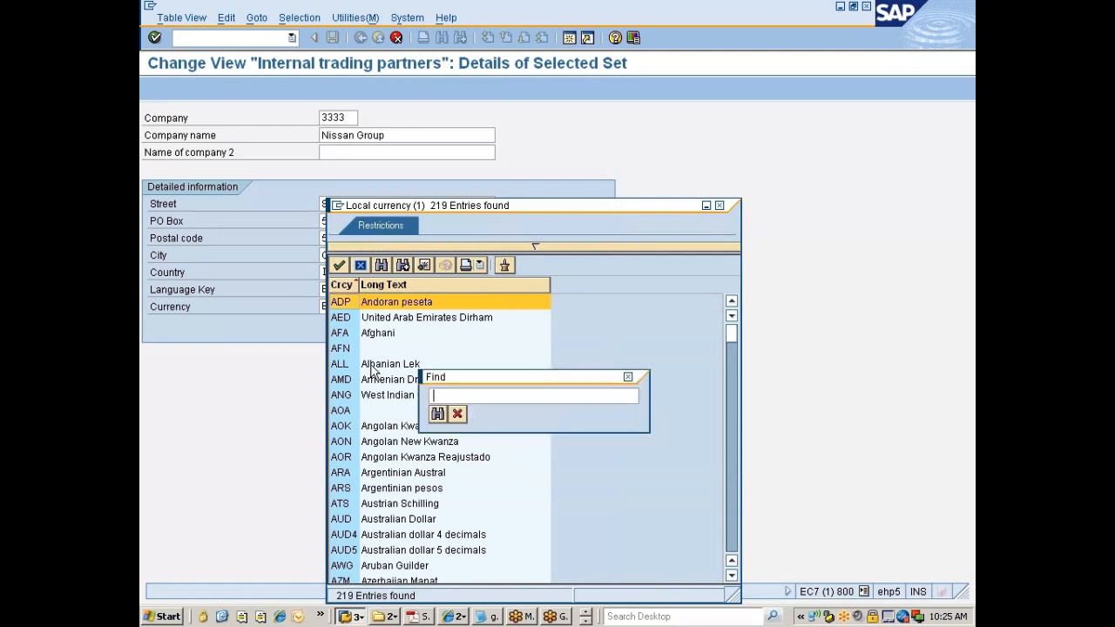
pyautogui.write('INR')
pyautogui.press('Return')
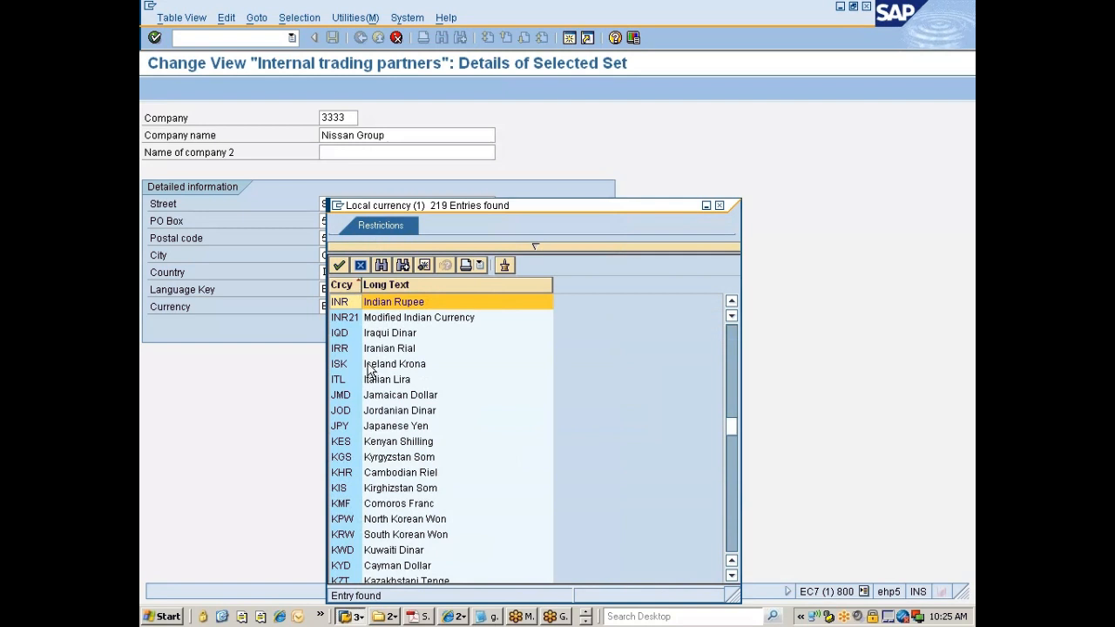
pyautogui.doubleClick(343, 303)
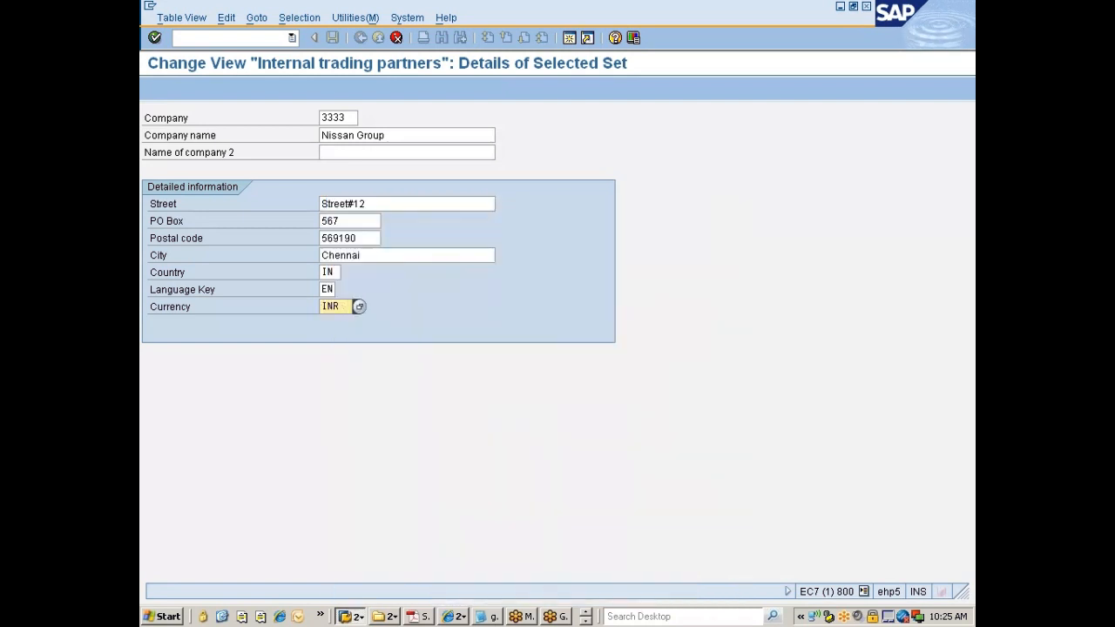
pyautogui.press('Return')
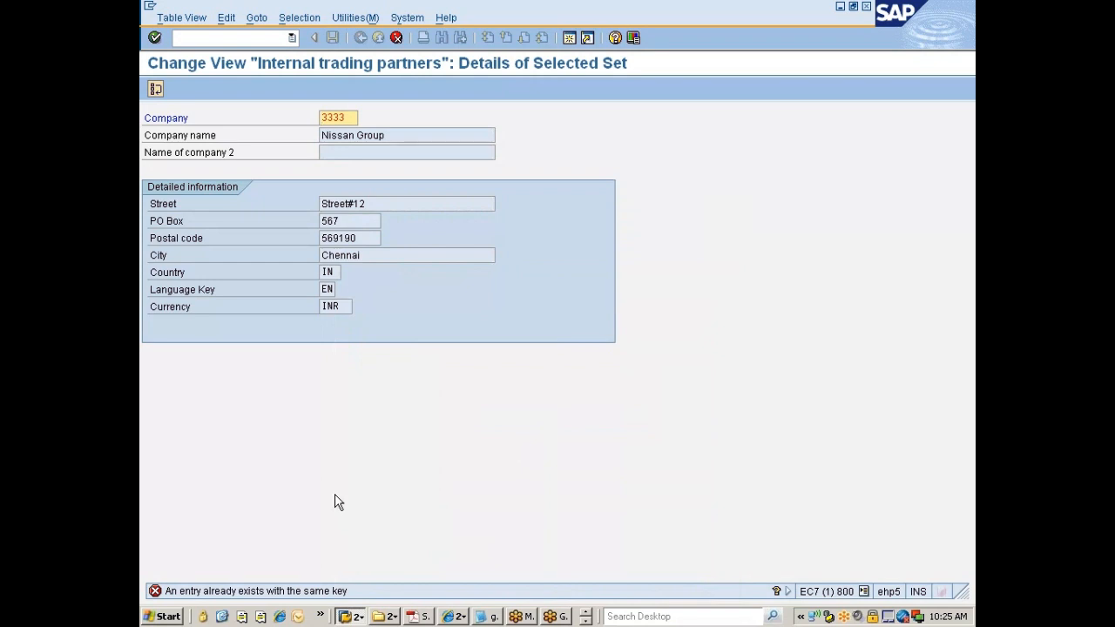
# - Replace the company code with 7777 and confirm the copied Nissan Group entry
pyautogui.press('BackSpace')
pyautogui.press('BackSpace')
pyautogui.press('BackSpace')
pyautogui.press('BackSpace')
pyautogui.write('7777')
pyautogui.press('Return')
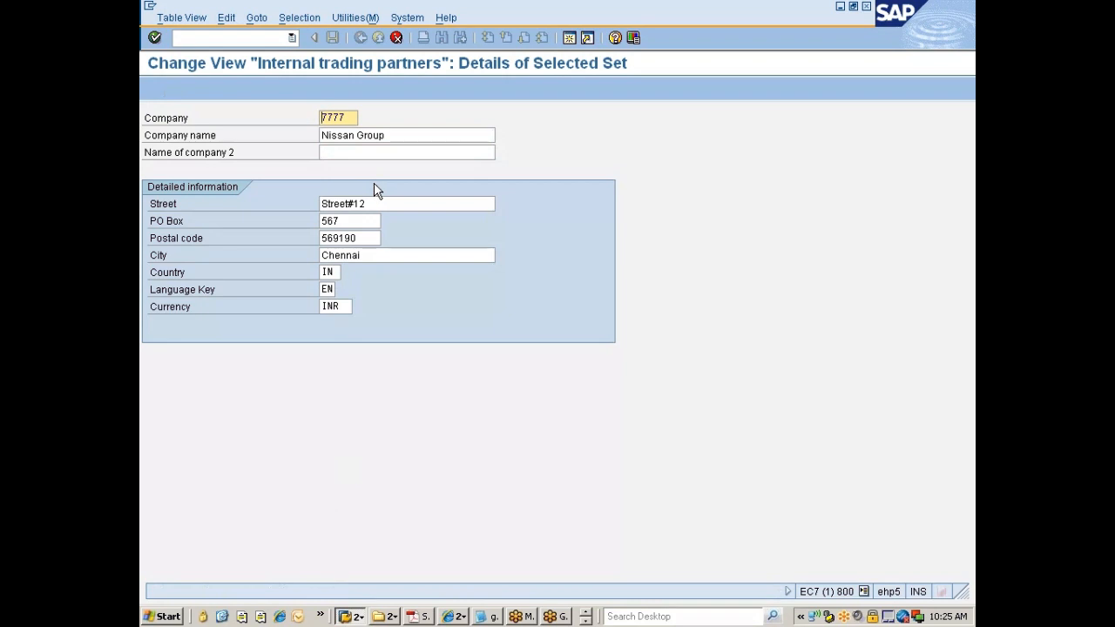
pyautogui.press('Delete')
pyautogui.press('Delete')
pyautogui.write('777')
pyautogui.press('Return')
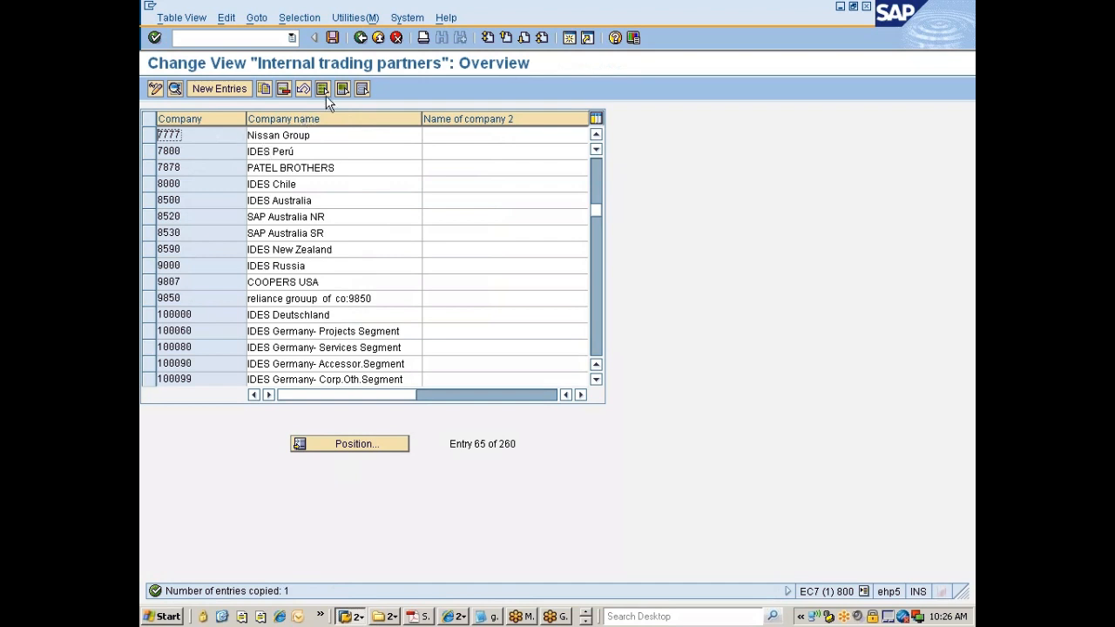
# - Save the company entry and create a new customizing request with the short description Nissan changes
pyautogui.click(332, 37)
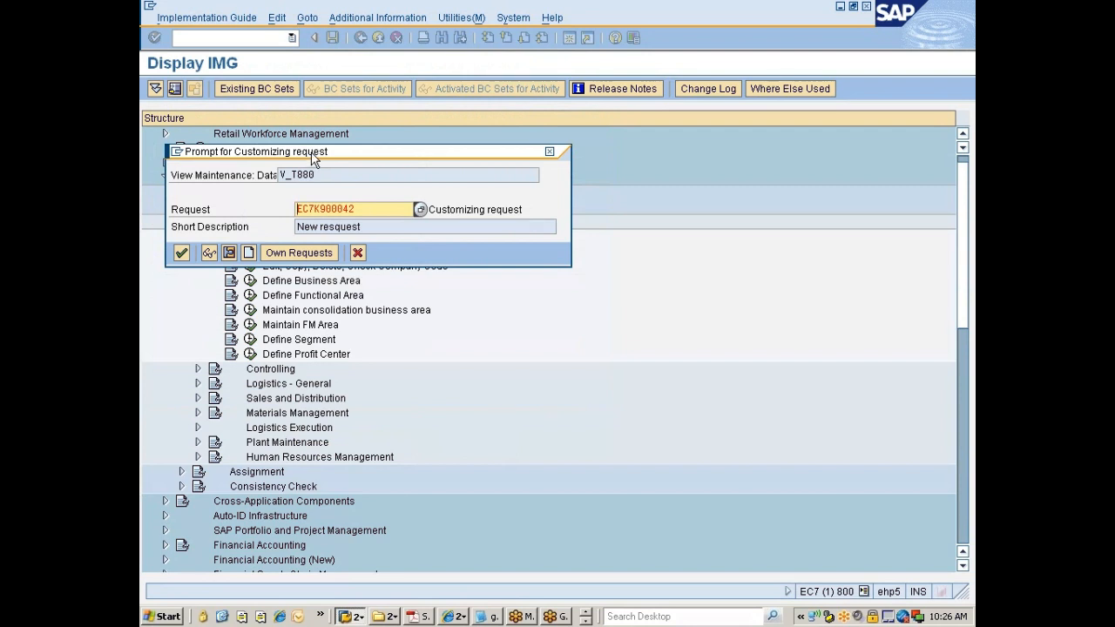
pyautogui.moveTo(314, 154); pyautogui.dragTo(465, 155)
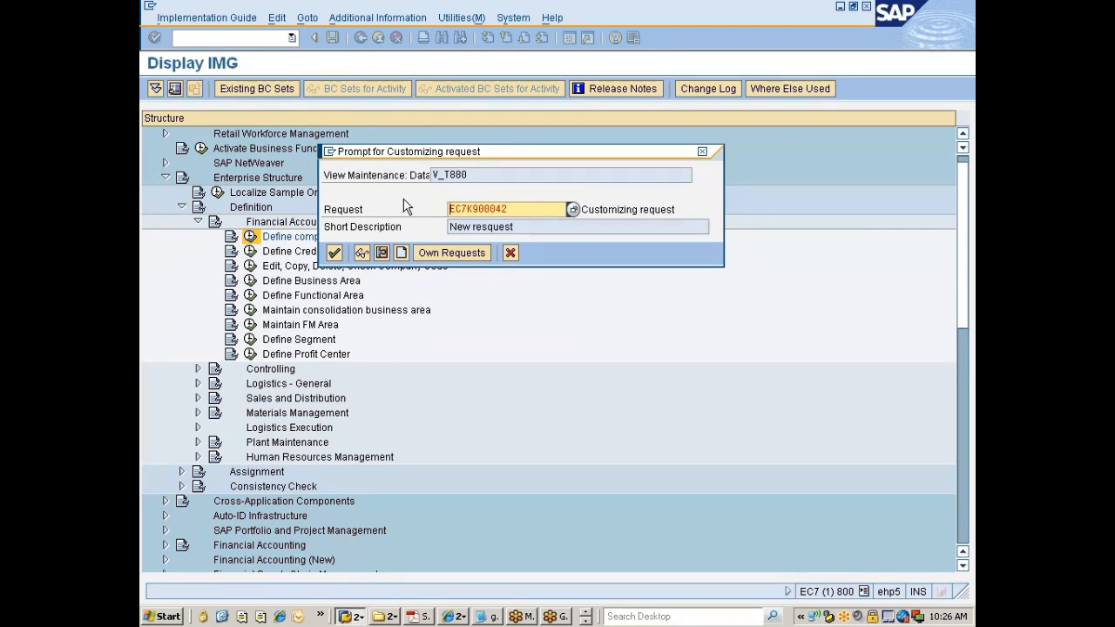
pyautogui.click(401, 253)
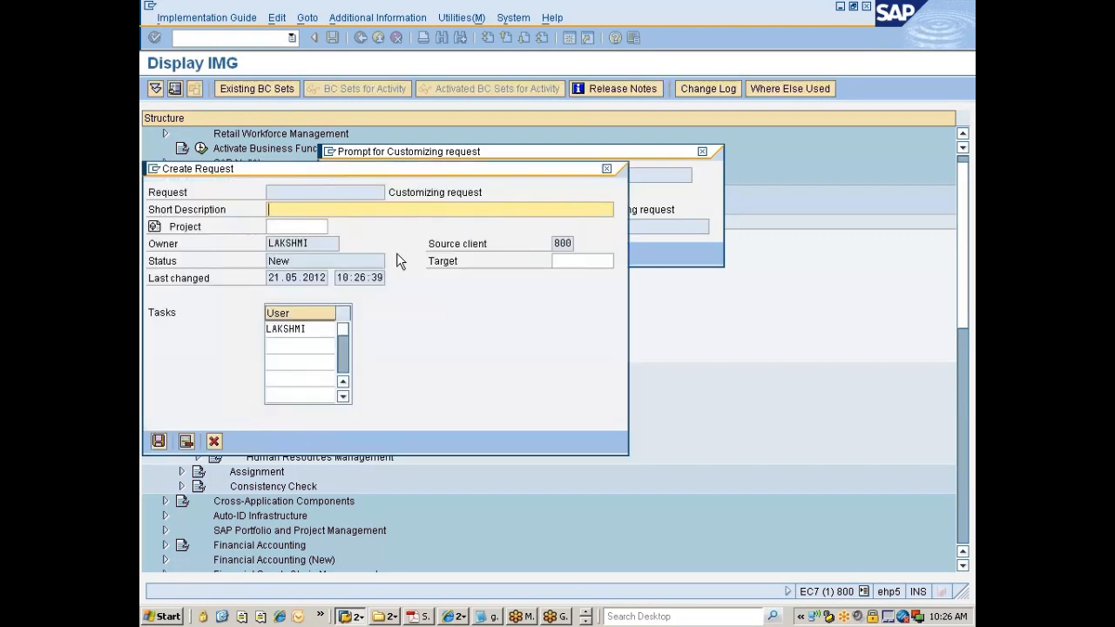
pyautogui.write('Nissan changes')
pyautogui.moveTo(348, 178); pyautogui.dragTo(451, 242)
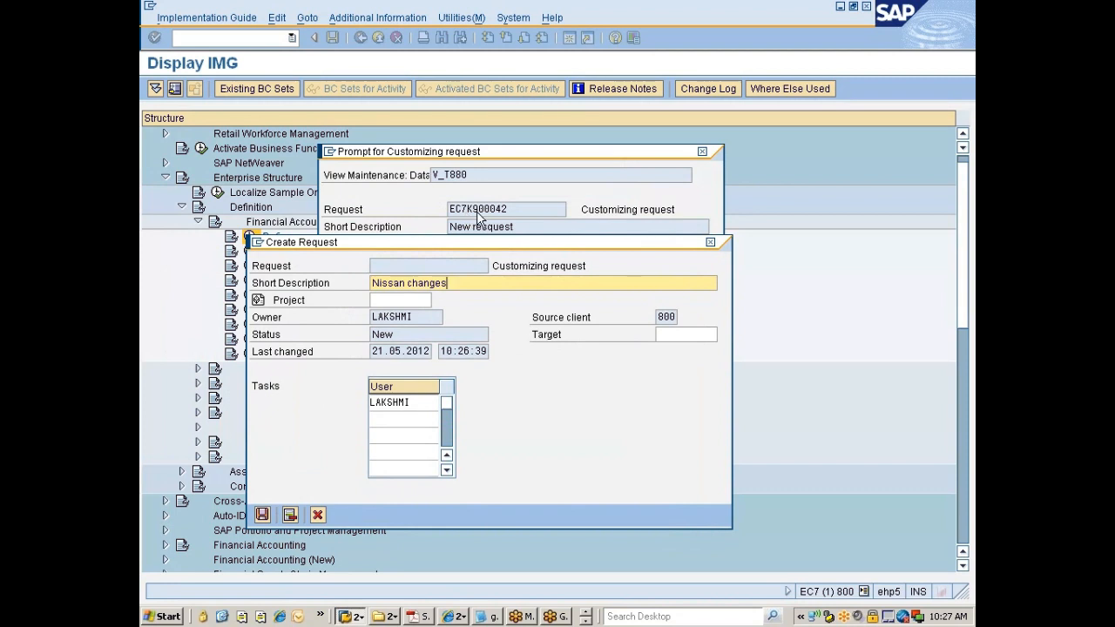
pyautogui.click(262, 515)
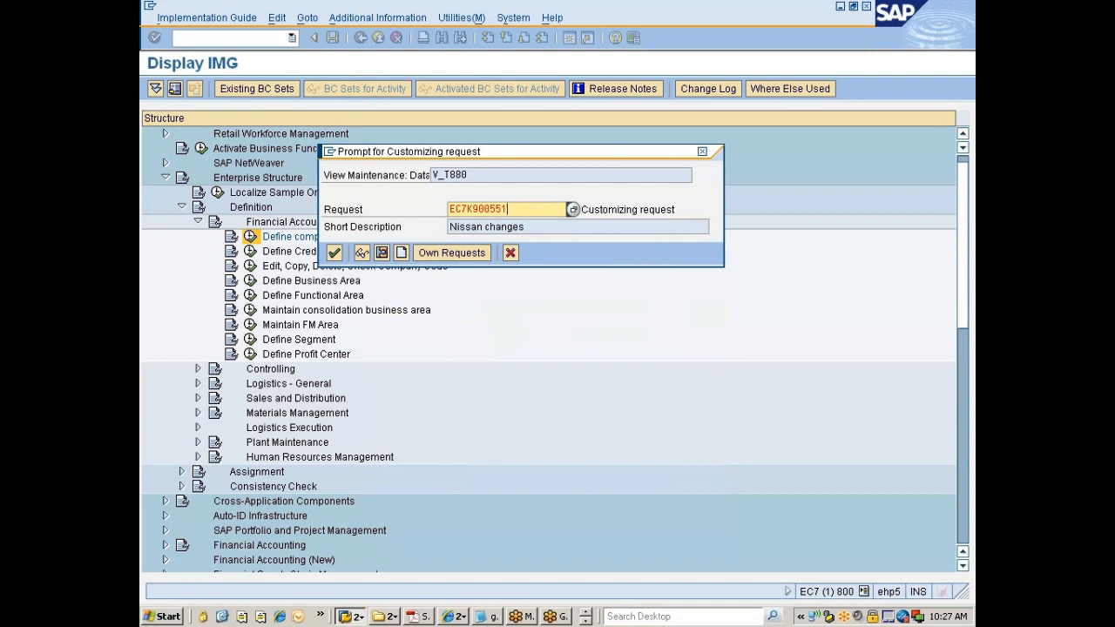
pyautogui.hotkey('shift', 'Left')
pyautogui.hotkey('shift', 'Left')
pyautogui.hotkey('shift', 'Left')
pyautogui.hotkey('shift', 'Left')
pyautogui.hotkey('shift', 'Left')
pyautogui.hotkey('shift', 'Left')
pyautogui.hotkey('shift', 'Left')
pyautogui.hotkey('shift', 'Left')
pyautogui.hotkey('shift', 'Left')
pyautogui.hotkey('shift', 'Left')
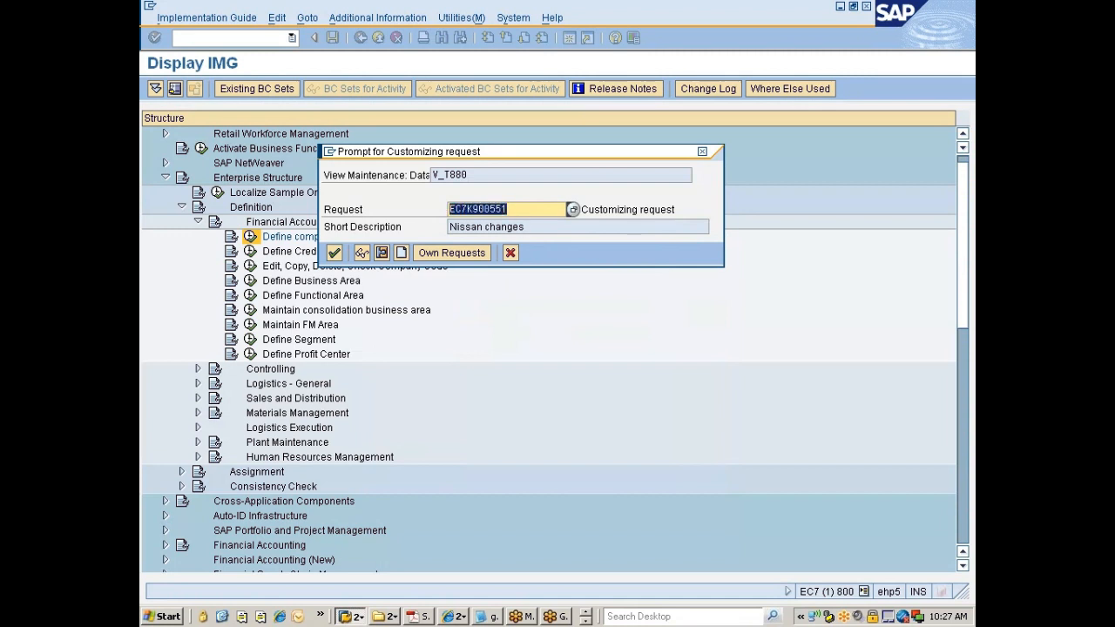
pyautogui.click(451, 209)
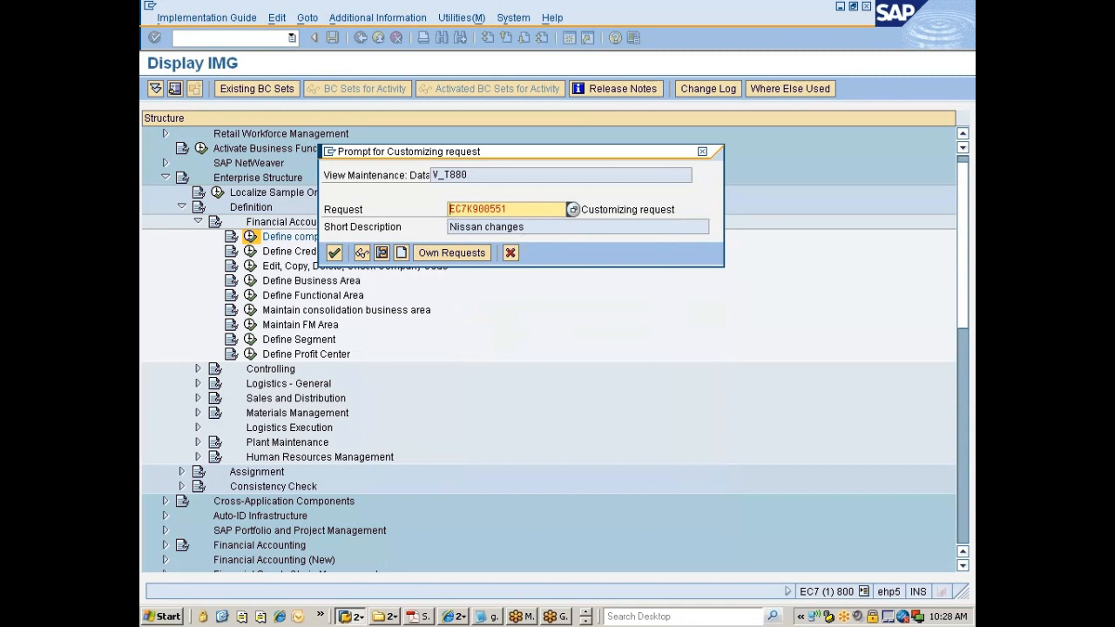
# - Record the new company in the Nissan changes customizing request to complete the save
pyautogui.click(335, 254)
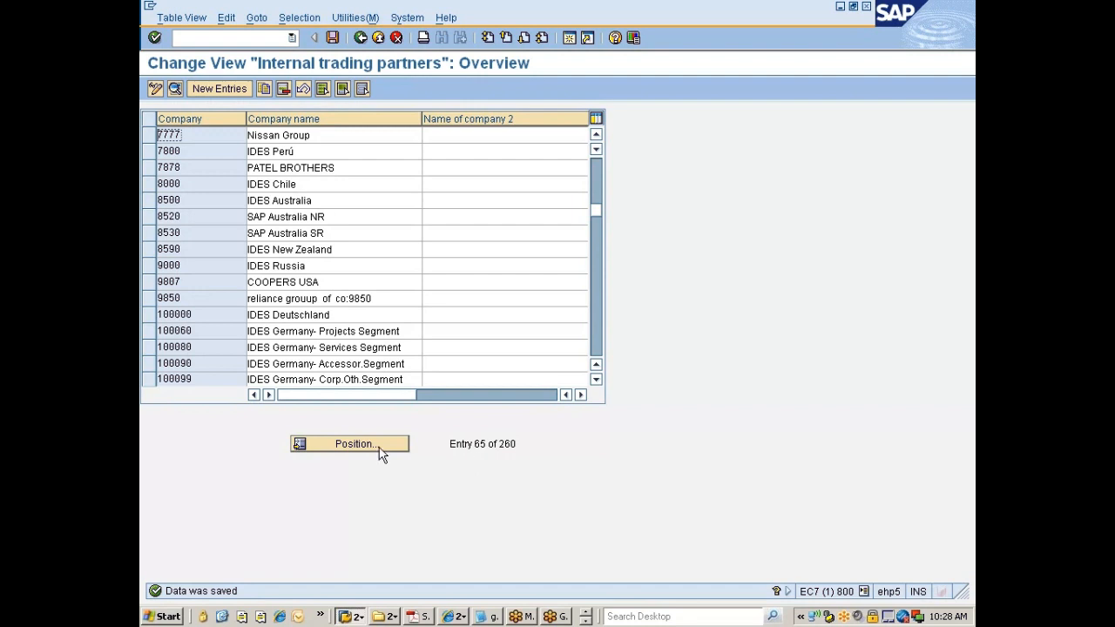
# - Open a new SAP session and run transaction se10 to reach the Transport Organizer
pyautogui.click(570, 37)
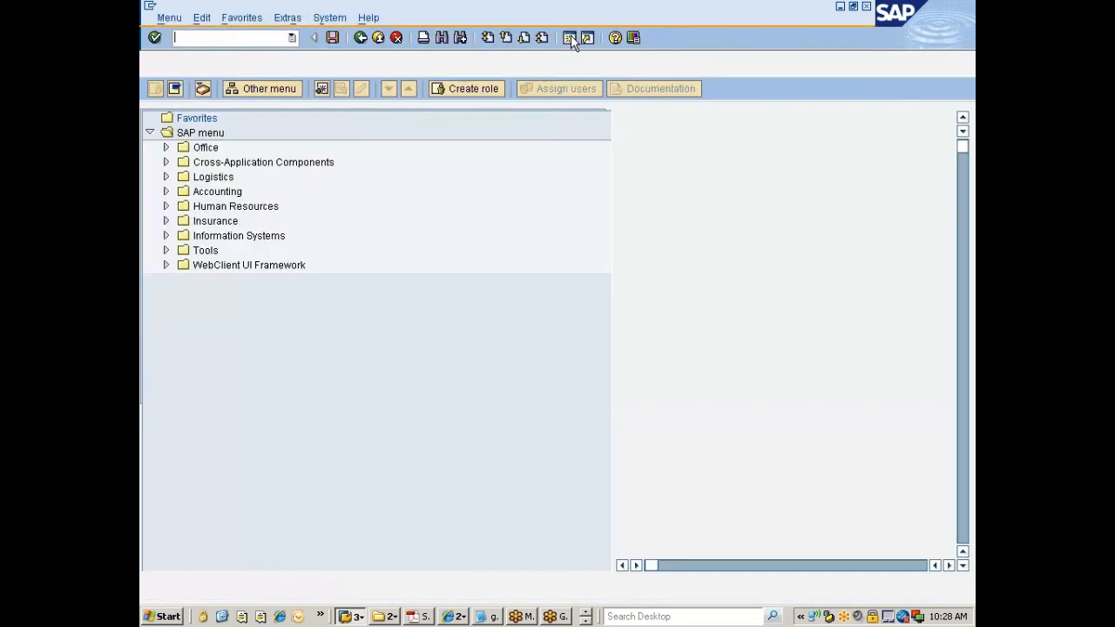
pyautogui.write('s')
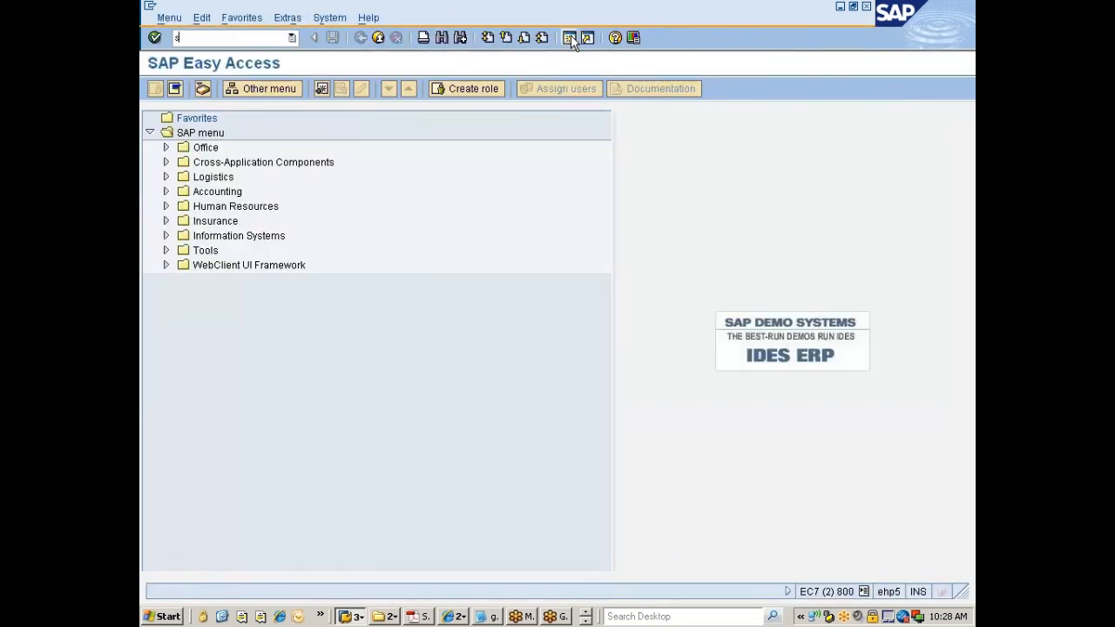
pyautogui.write('e10')
pyautogui.press('Return')
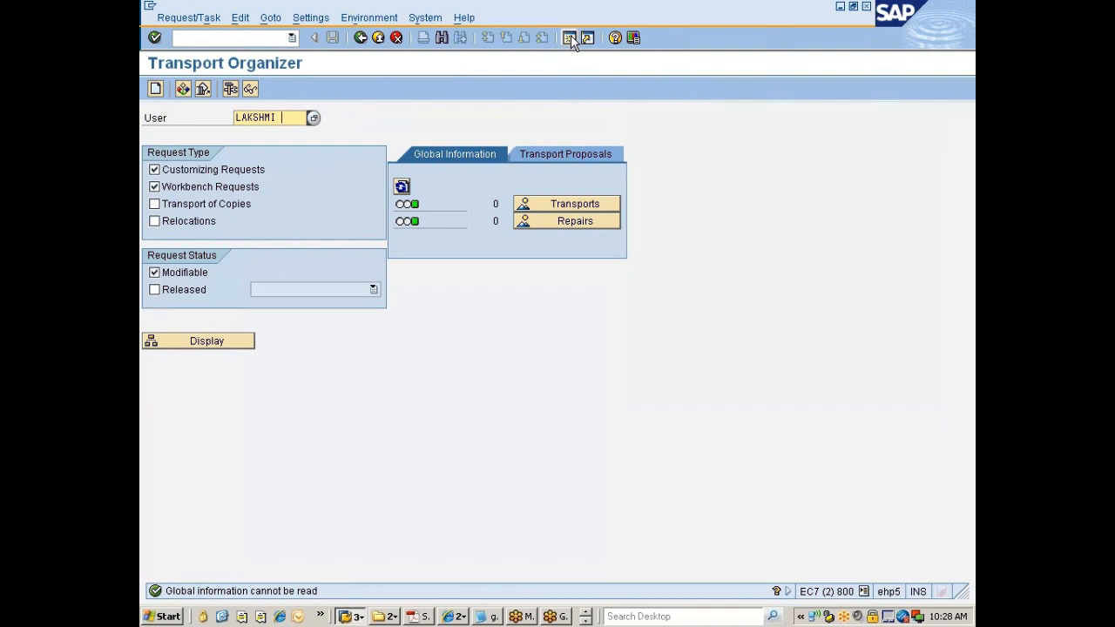
pyautogui.press('Left')
pyautogui.press('Left')
pyautogui.press('Left')
pyautogui.press('Left')
pyautogui.press('Left')
pyautogui.press('Left')
pyautogui.press('Left')
pyautogui.press('Left')
pyautogui.press('Right')
pyautogui.press('Right')
pyautogui.press('Right')
pyautogui.press('Right')
pyautogui.press('Right')
pyautogui.press('Right')
pyautogui.press('Right')
# - Display the current user's modifiable customizing and workbench requests
pyautogui.click(210, 344)
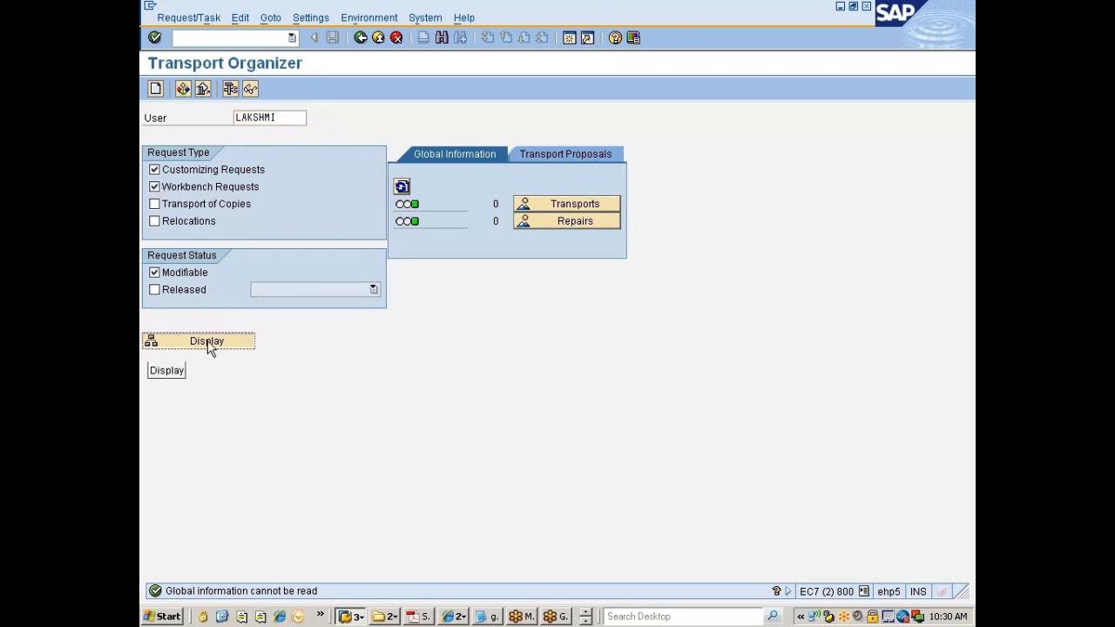
pyautogui.click(209, 343)
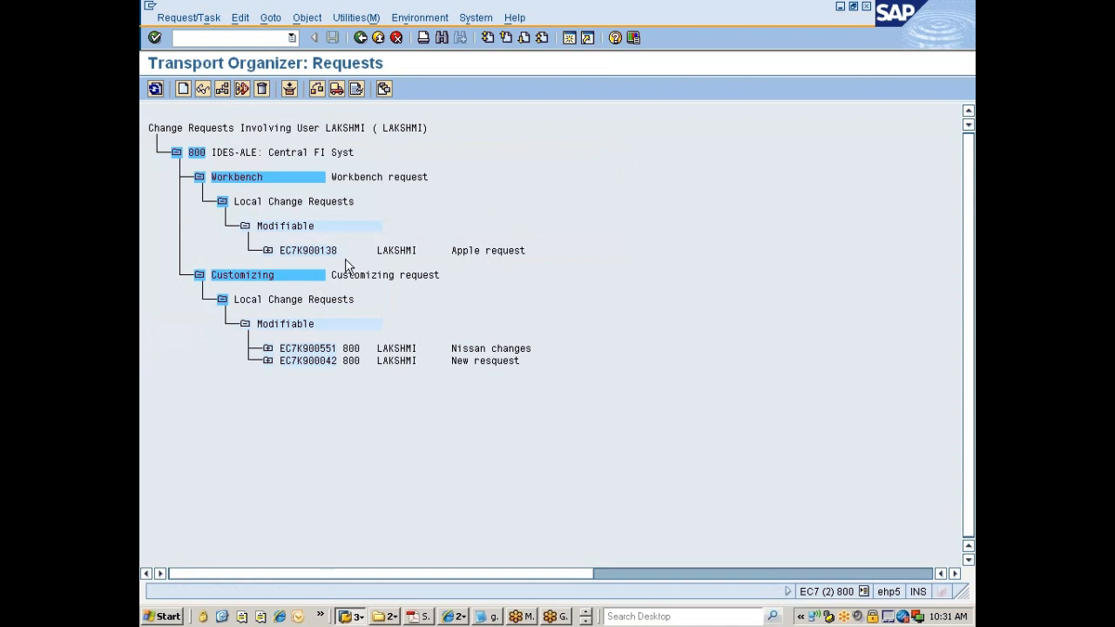
pyautogui.hscroll(1, 346, 271)
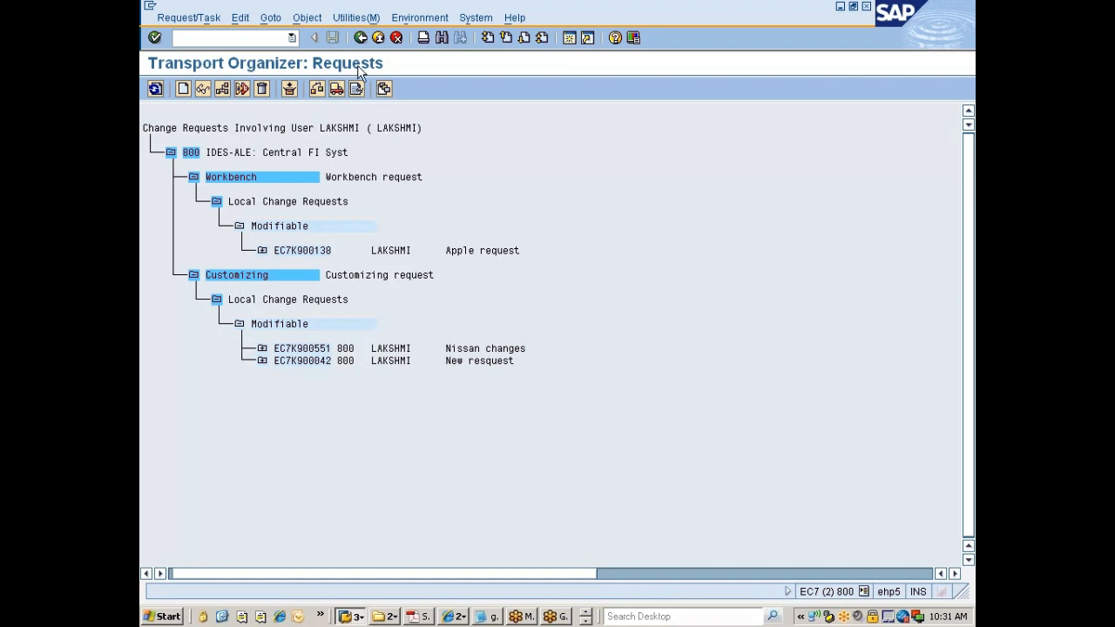
# - Return to the request selection, exclude workbench requests, display the list again, and expand the request described as New resquest
pyautogui.click(360, 37)
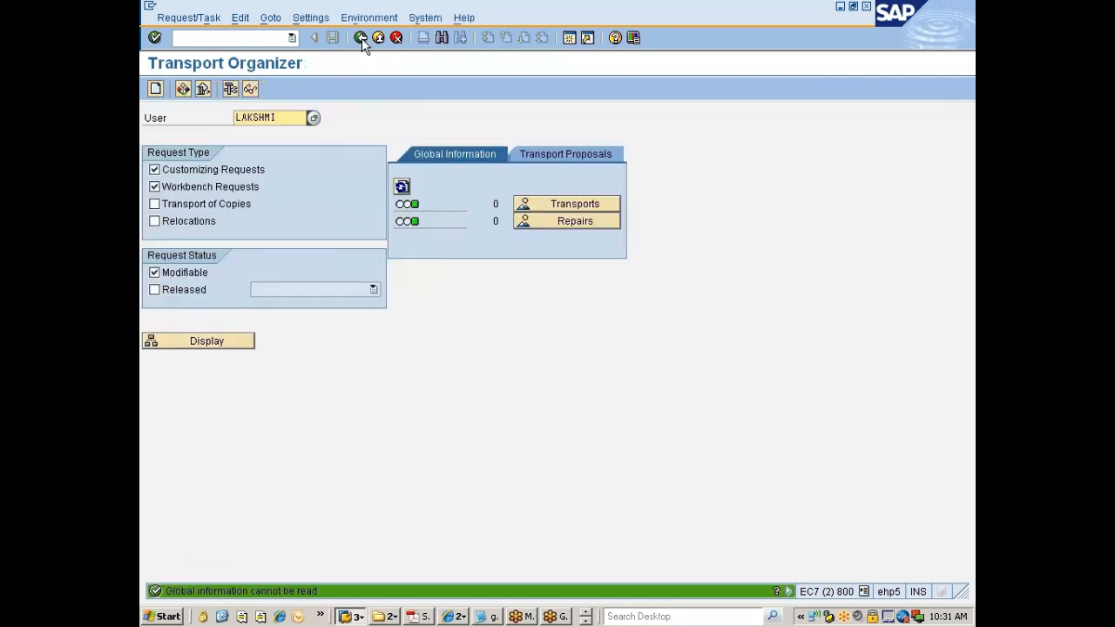
pyautogui.click(154, 187)
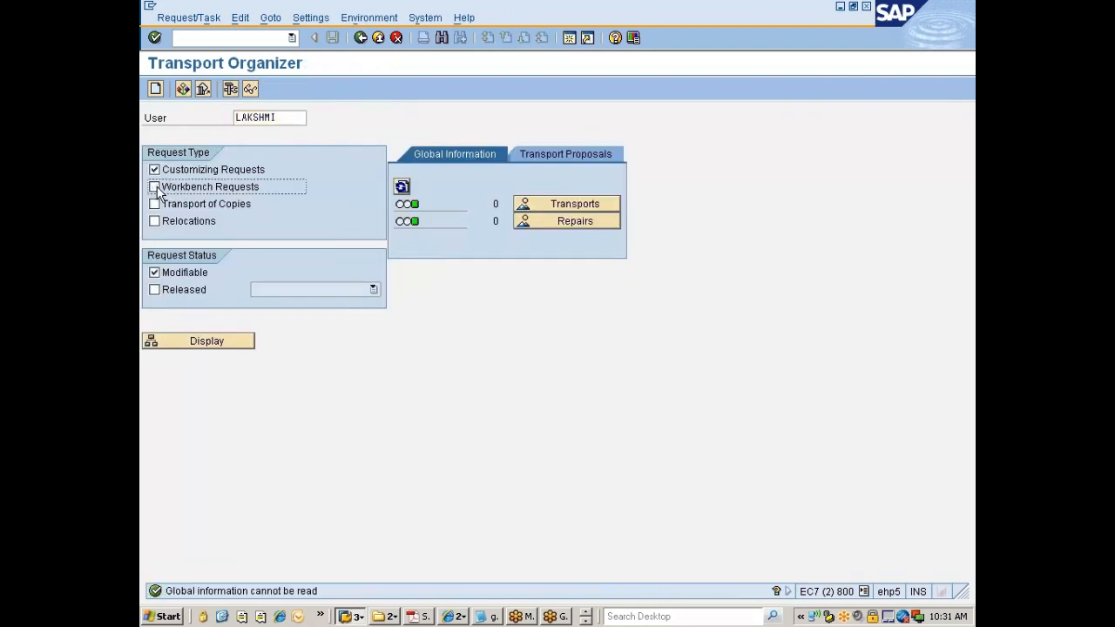
pyautogui.click(175, 344)
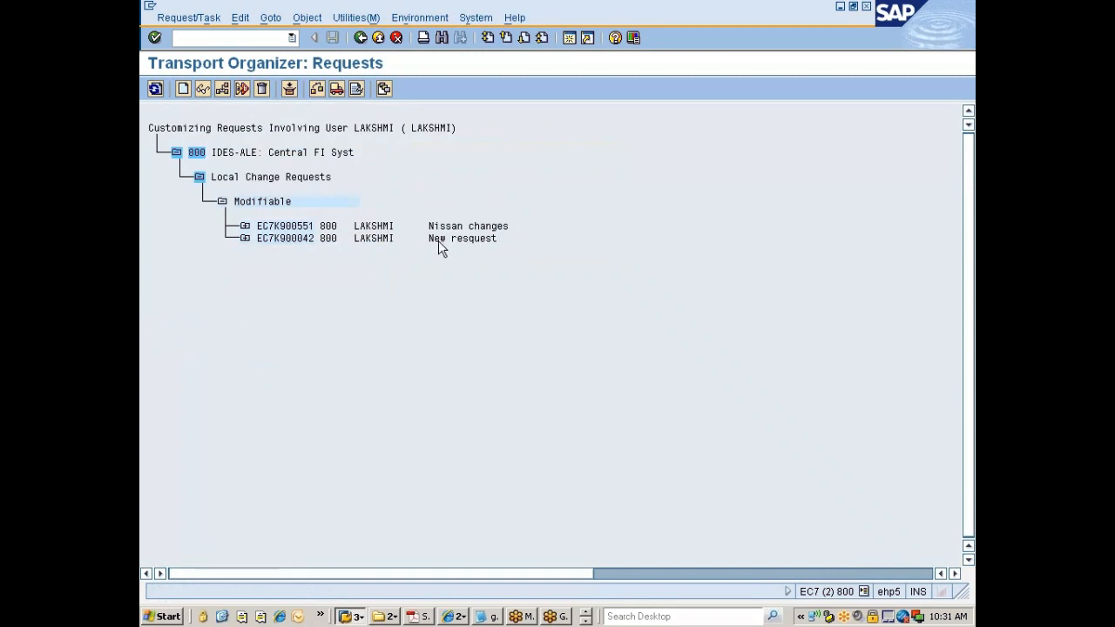
pyautogui.click(245, 238)
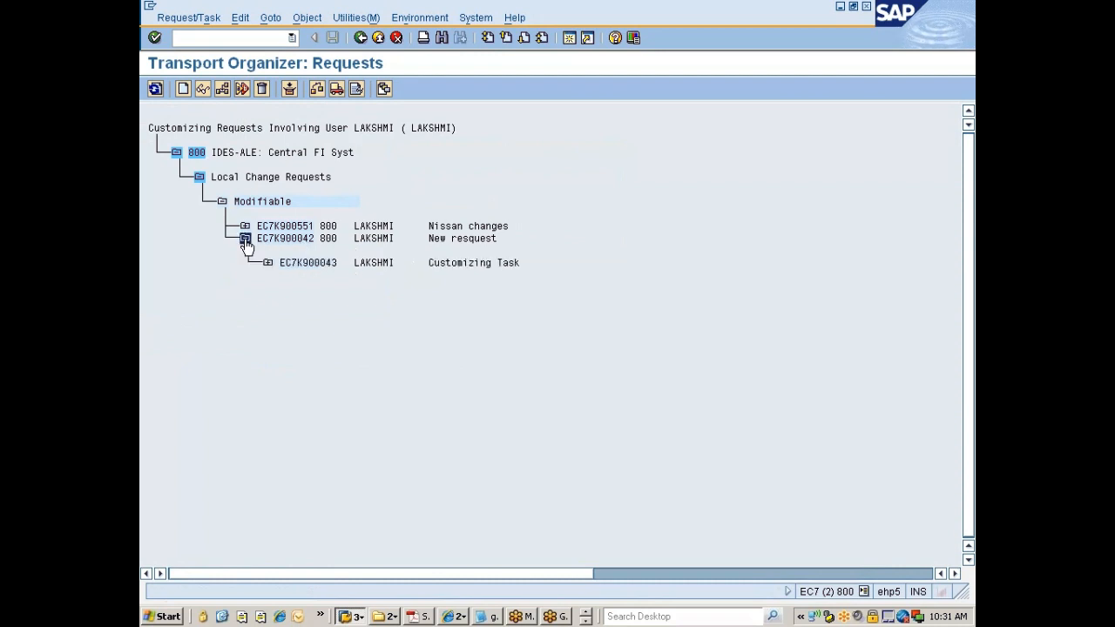
# - Expand the customizing task under New resquest, look through its IMG activities, and redisplay the customizing request list
pyautogui.click(268, 263)
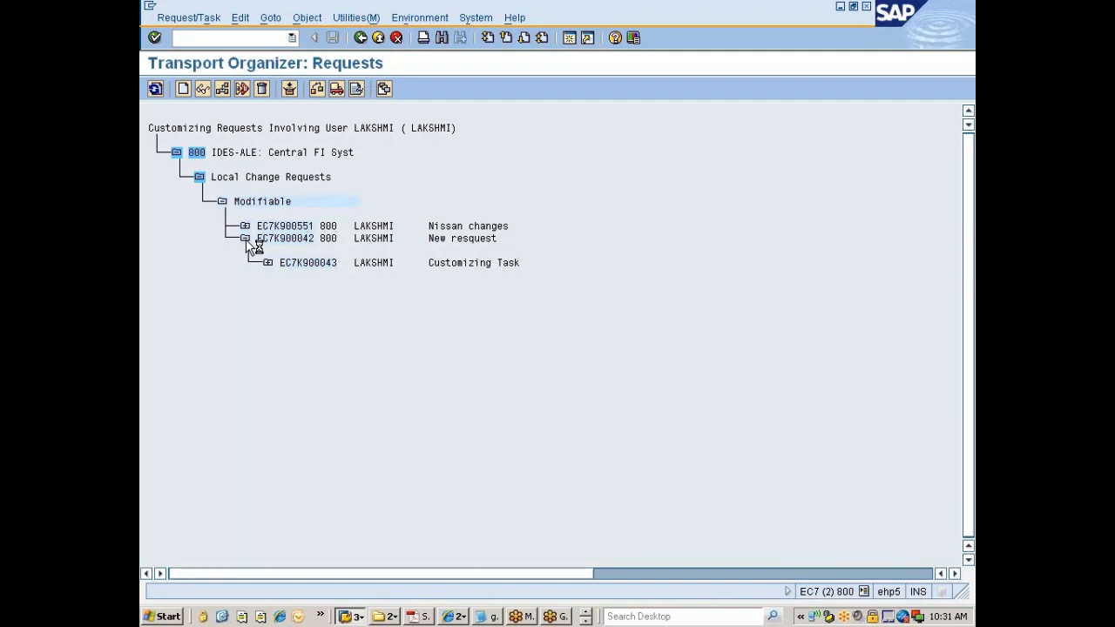
pyautogui.click(268, 263)
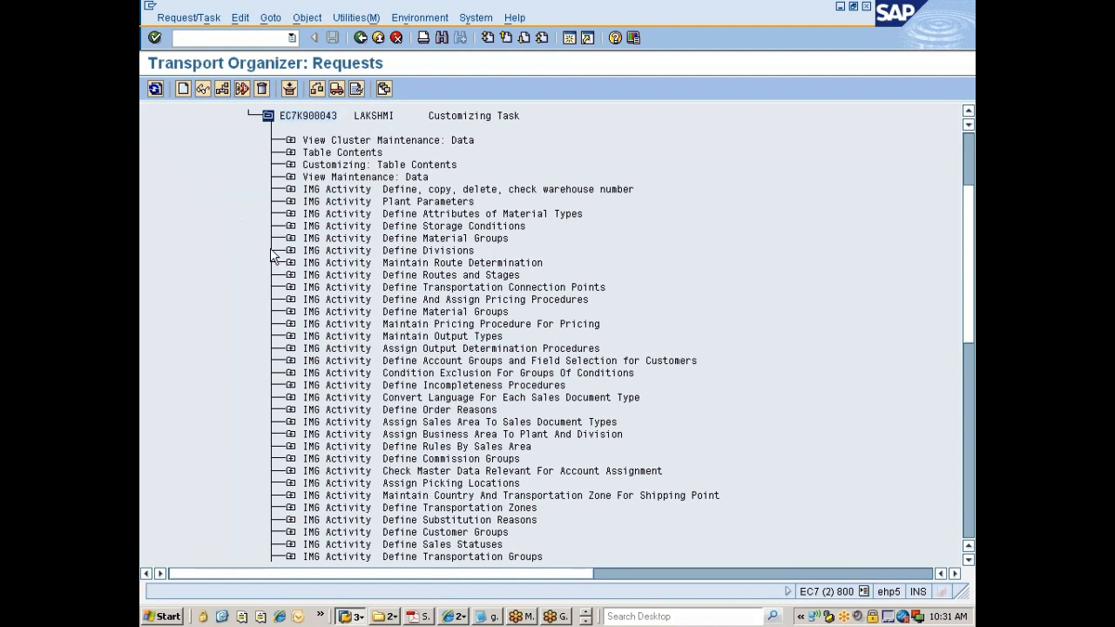
pyautogui.scroll(-2, 394, 264)
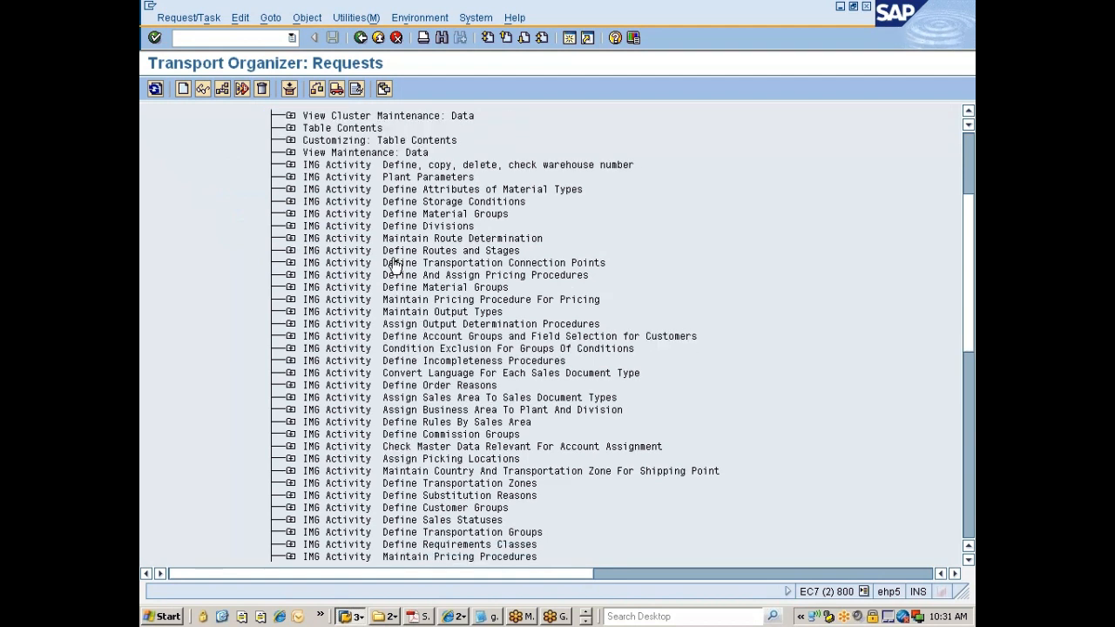
pyautogui.click(362, 39)
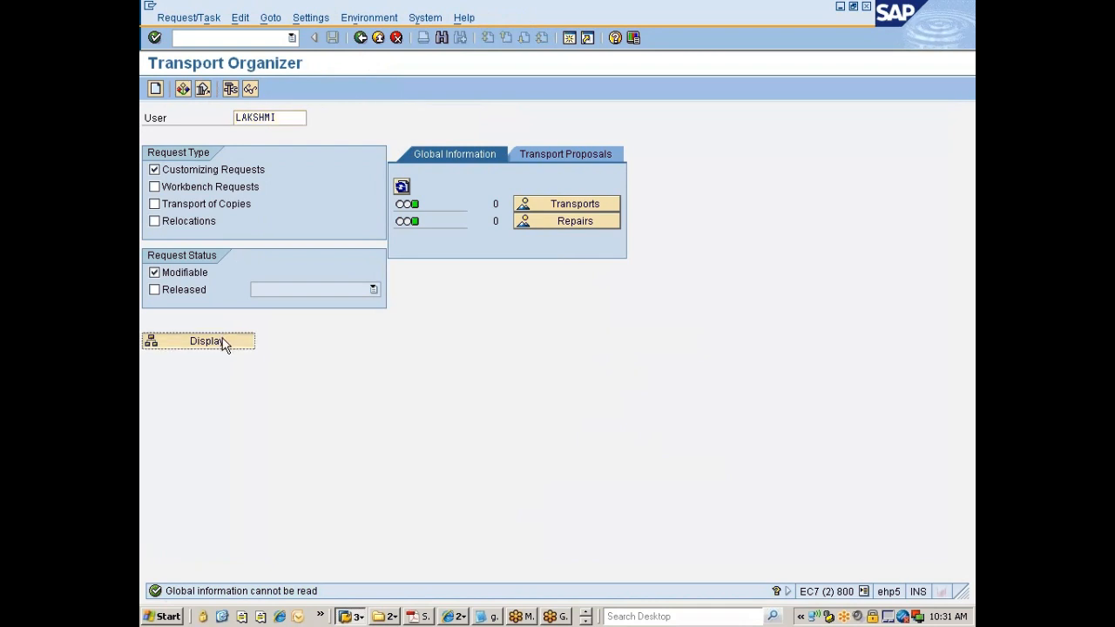
pyautogui.click(224, 344)
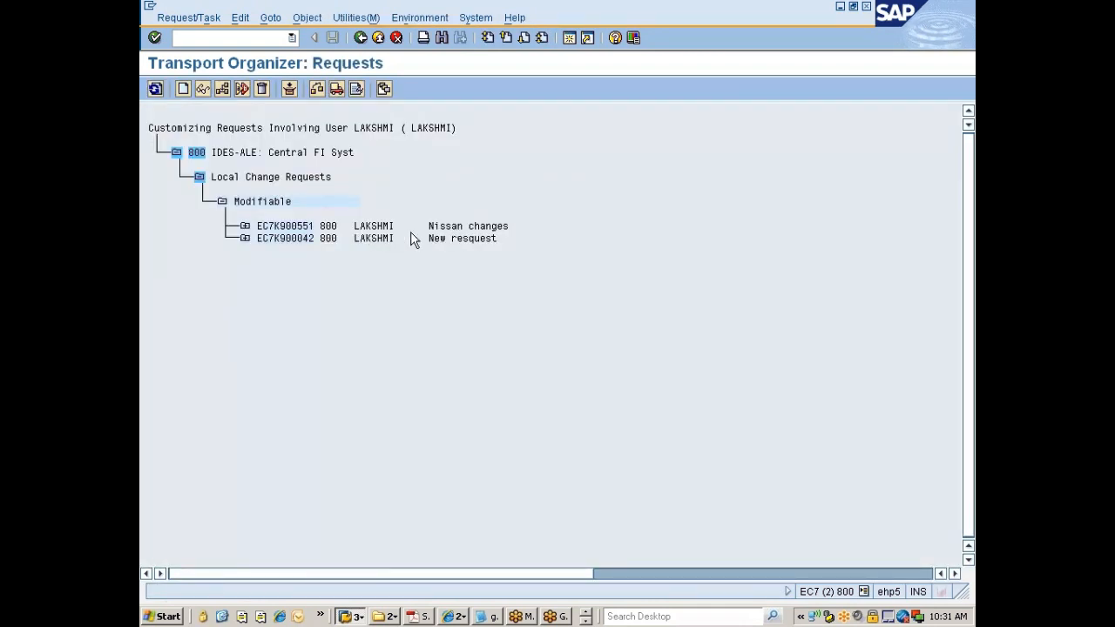
# - Highlight the Nissan changes request line and expand the request and its customizing task down to the recorded IMG activity
pyautogui.moveTo(505, 231); pyautogui.dragTo(266, 232)
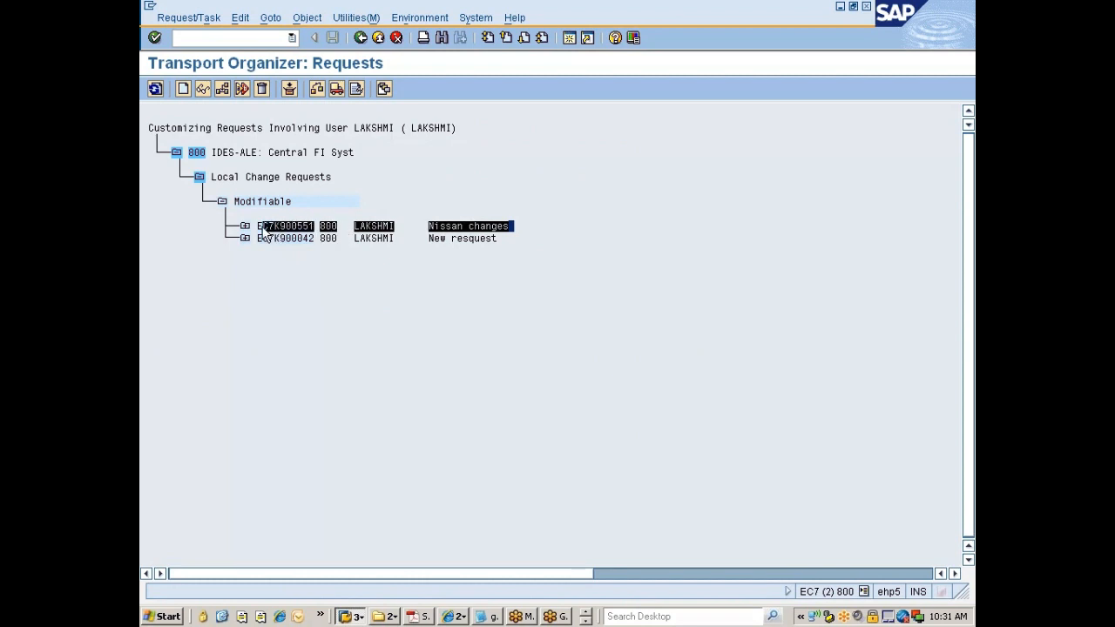
pyautogui.moveTo(266, 231); pyautogui.dragTo(259, 232)
pyautogui.hotkey('ctrl', 'c')
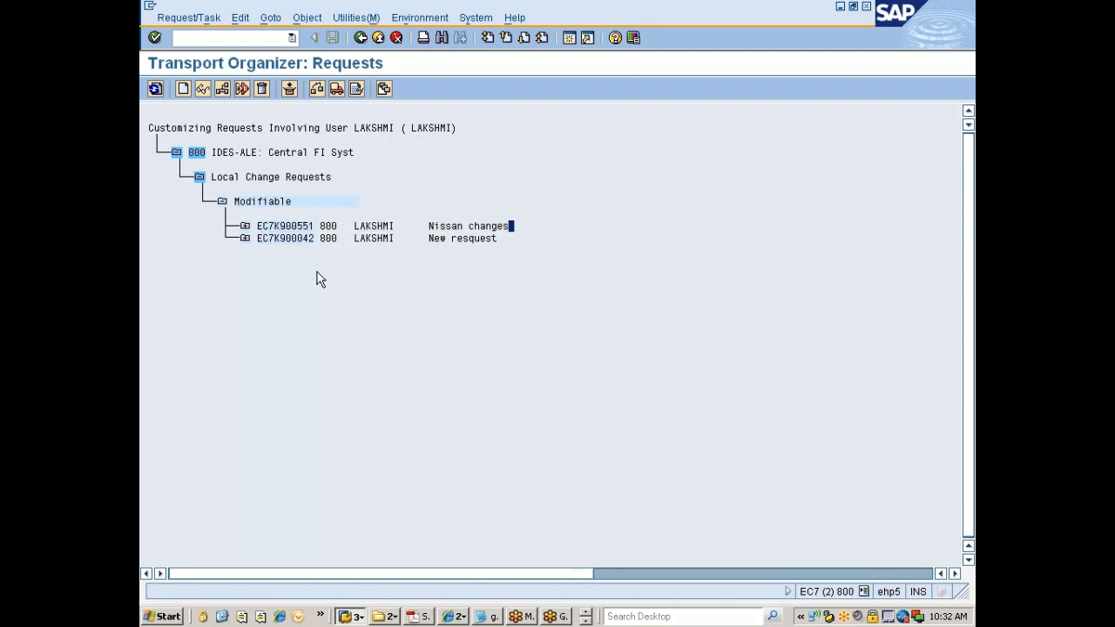
pyautogui.click(245, 227)
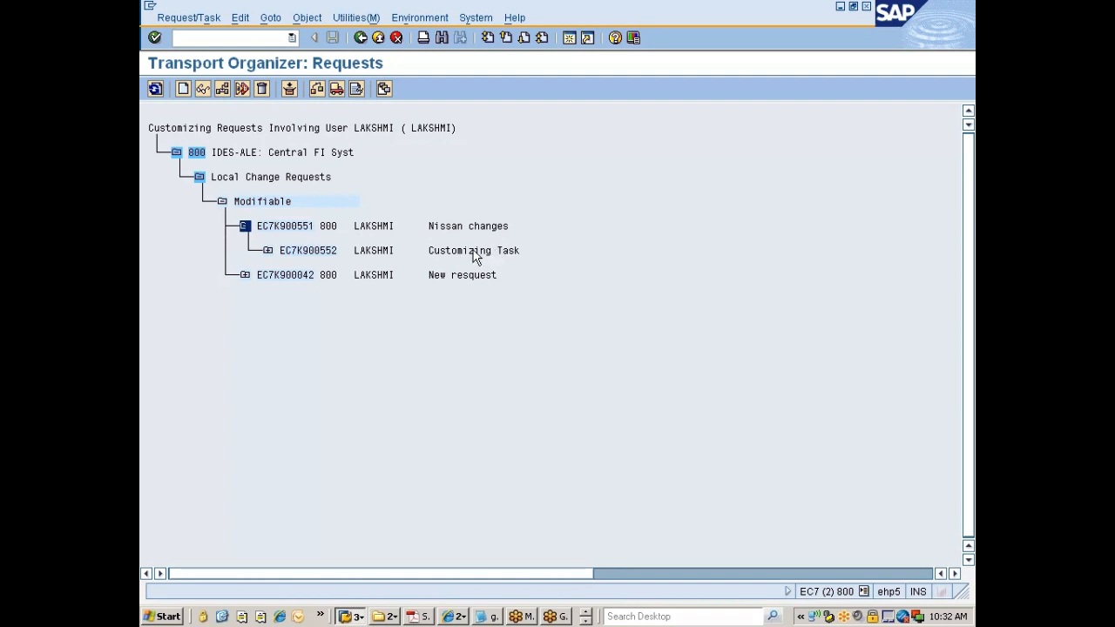
pyautogui.click(268, 250)
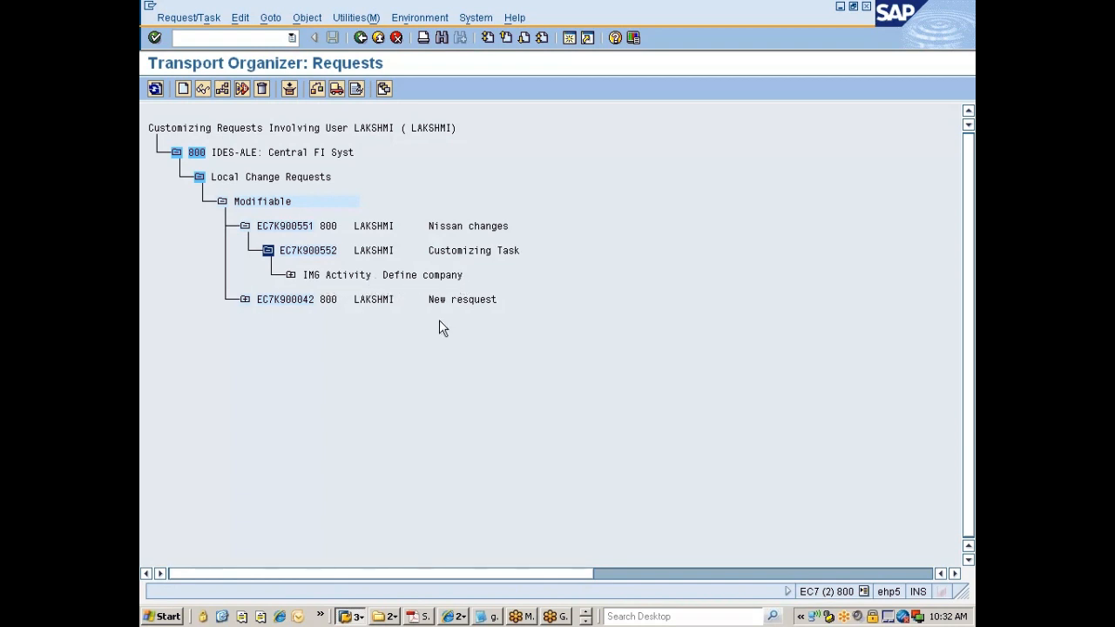
# - Return to the IMG structure in the other SAP session and show the IMG activity keys as additional information
pyautogui.click(351, 616)
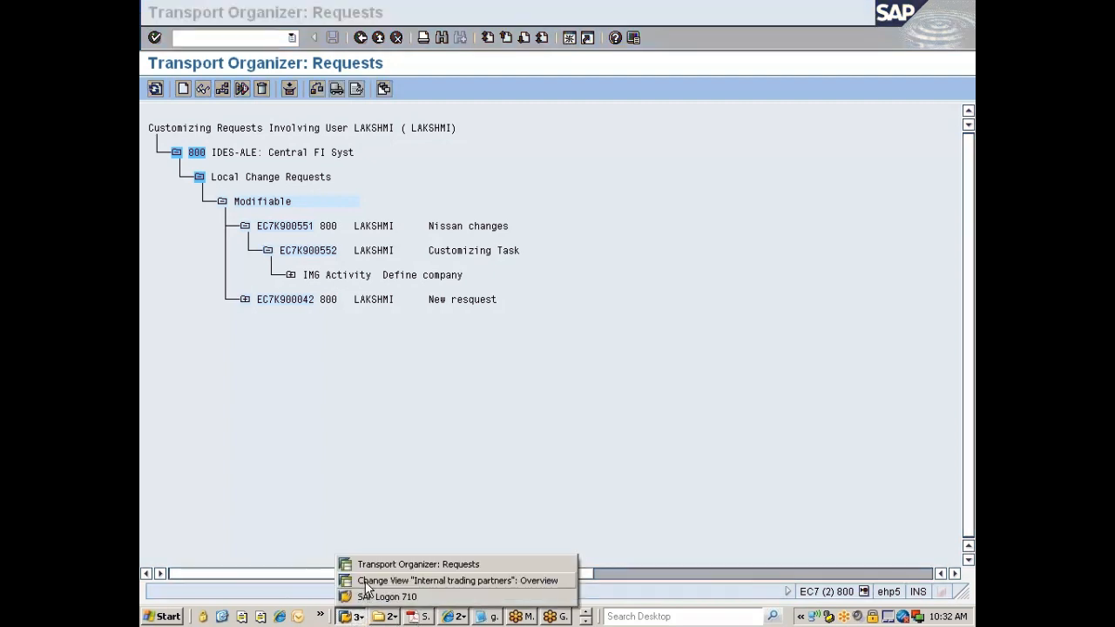
pyautogui.click(436, 587)
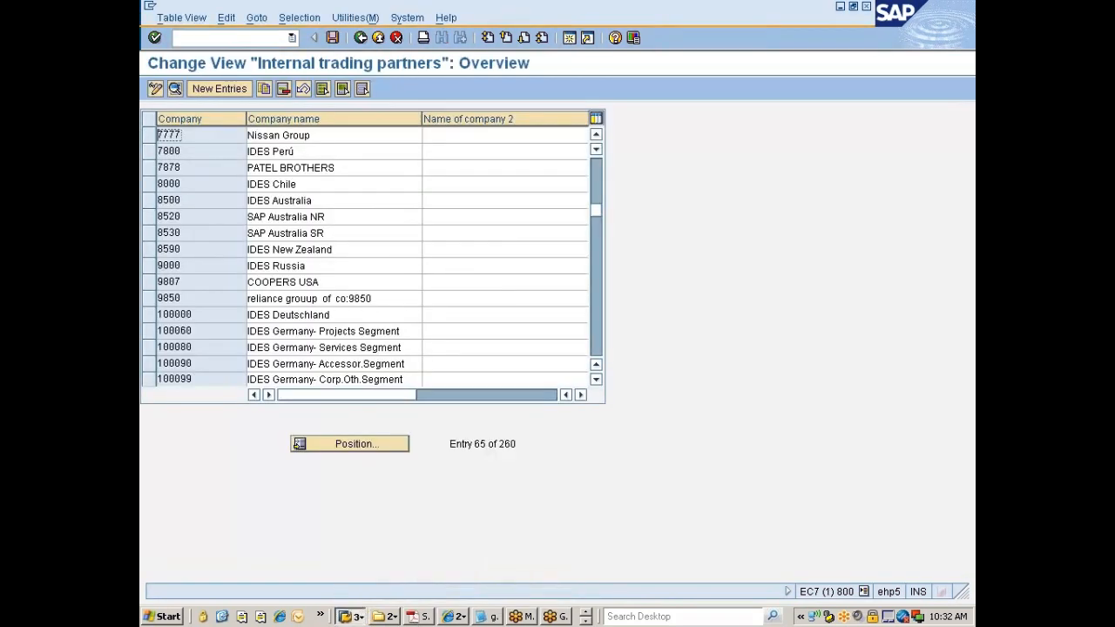
pyautogui.click(360, 38)
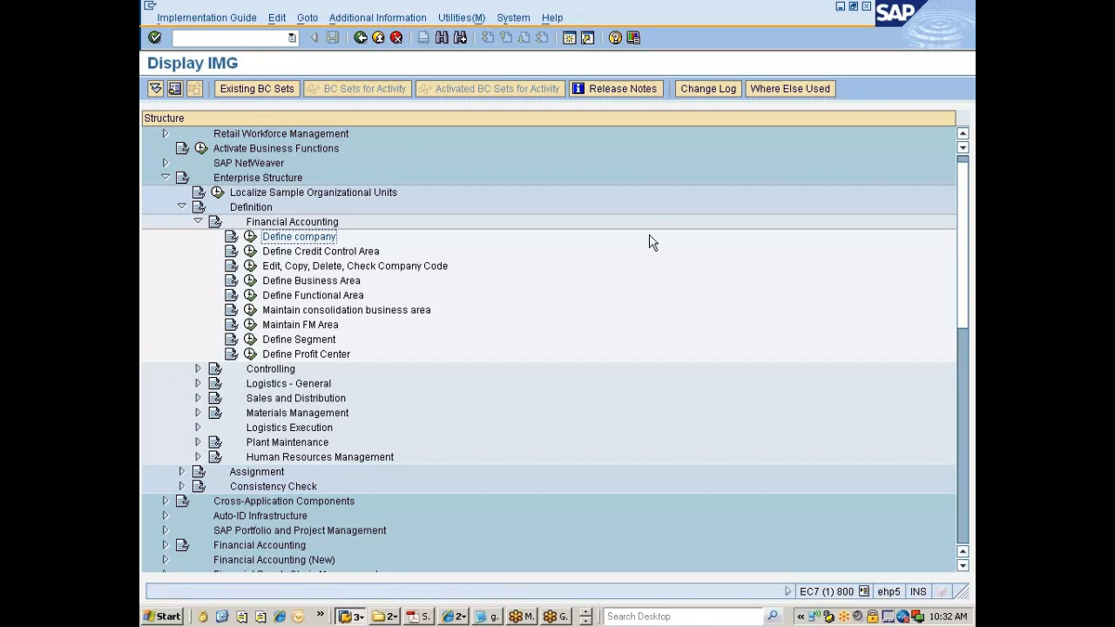
pyautogui.click(405, 19)
pyautogui.moveTo(475, 41)
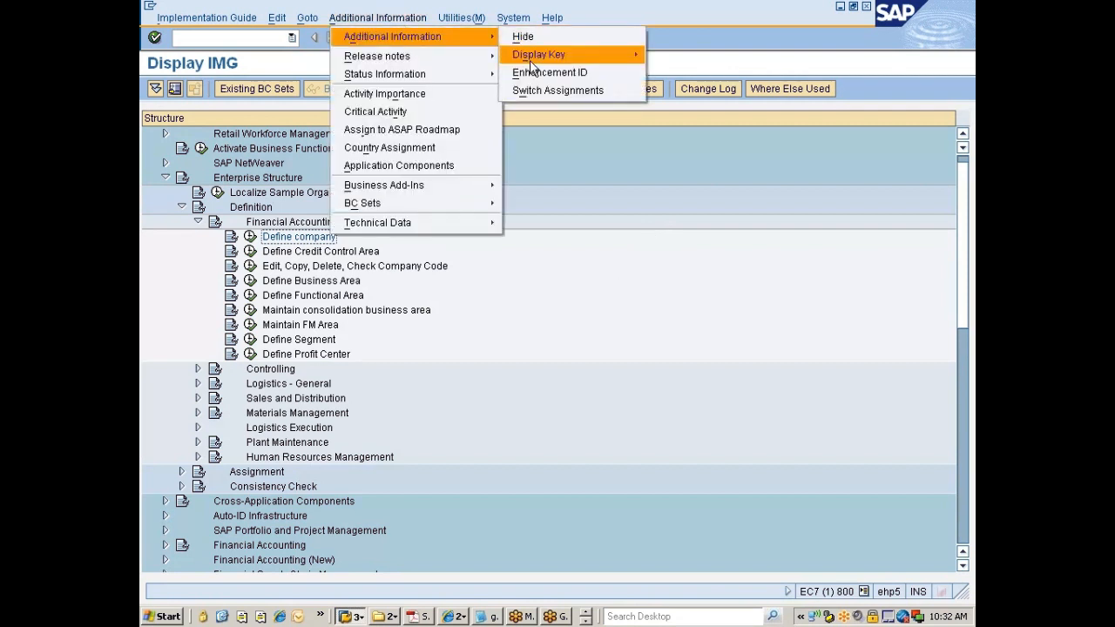
pyautogui.moveTo(549, 54)
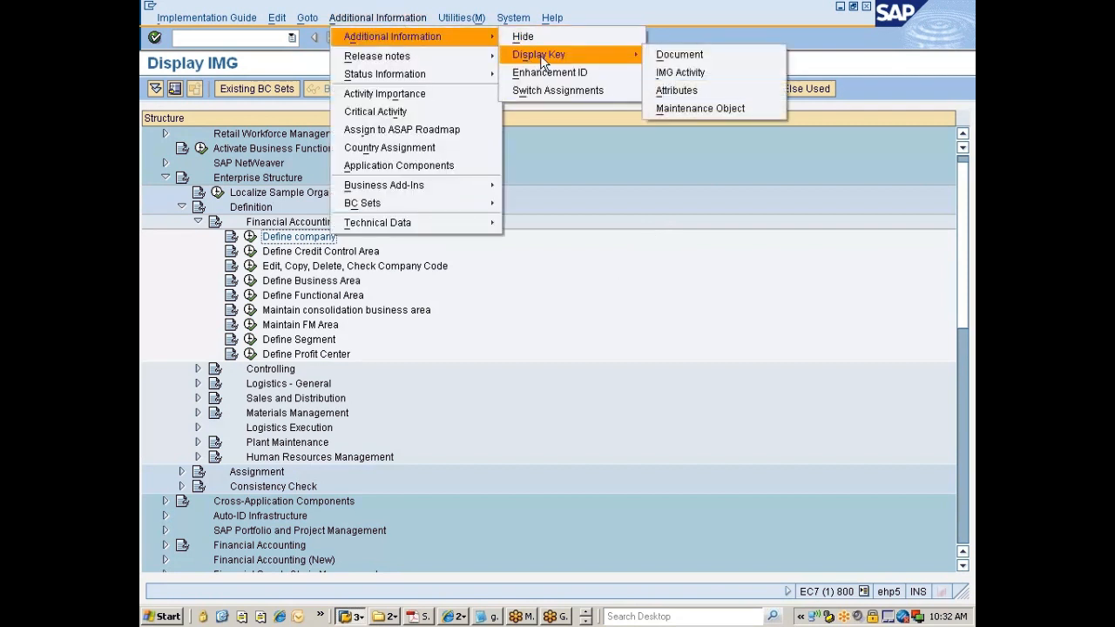
pyautogui.click(672, 73)
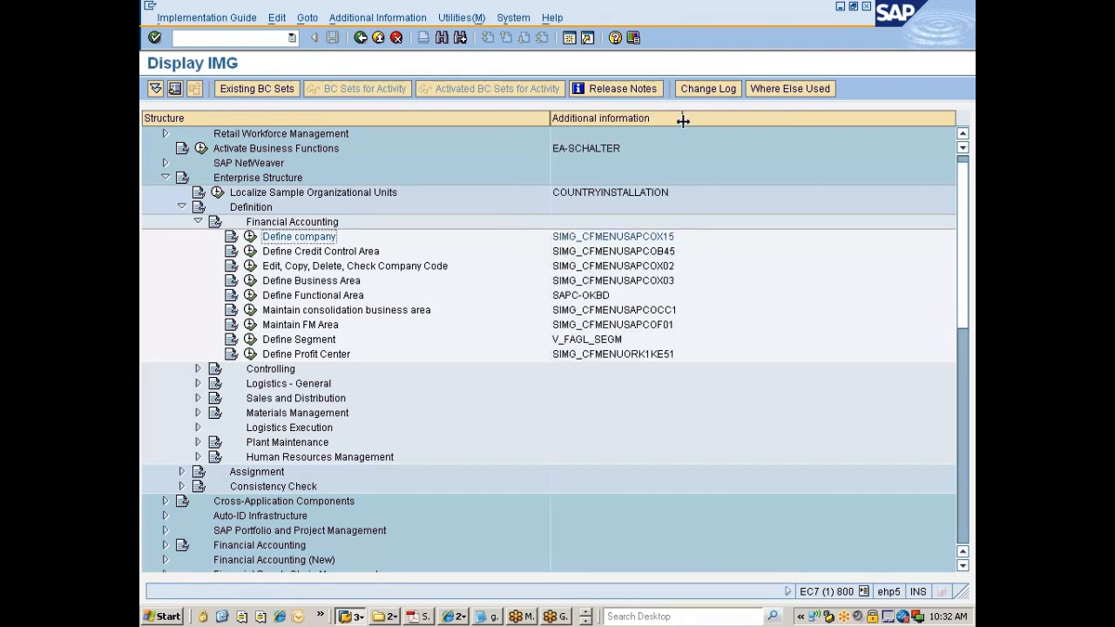
pyautogui.moveTo(683, 120); pyautogui.dragTo(708, 120)
# - Switch to the transport requests session and expand the Define company activity through V_T880 and T880 to its recorded table key
pyautogui.hotkey('alt', 'Tab')
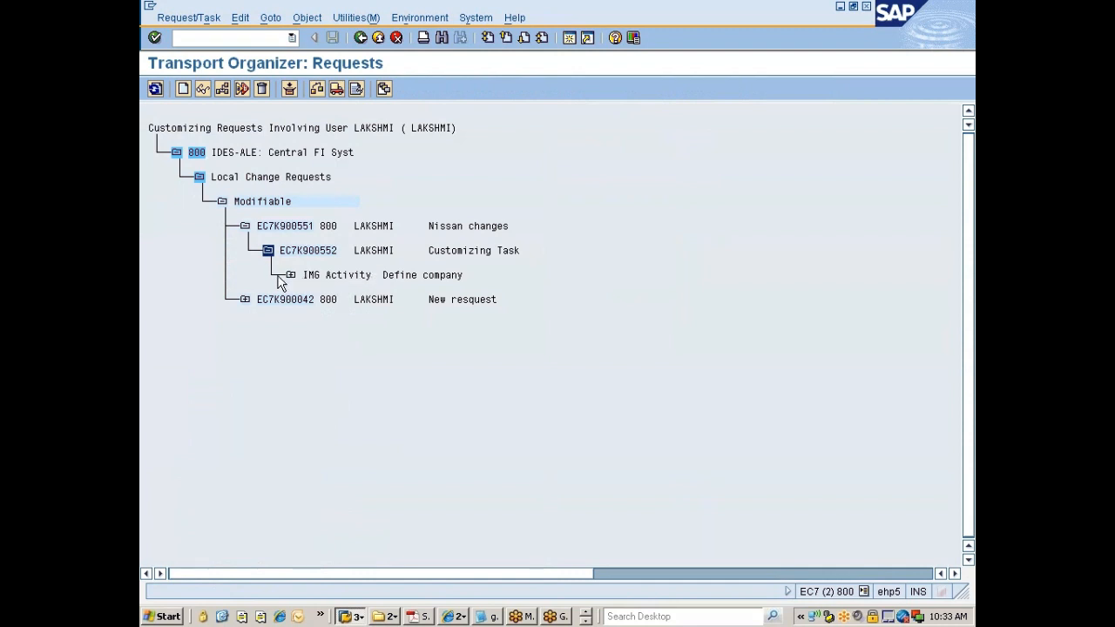
pyautogui.click(290, 276)
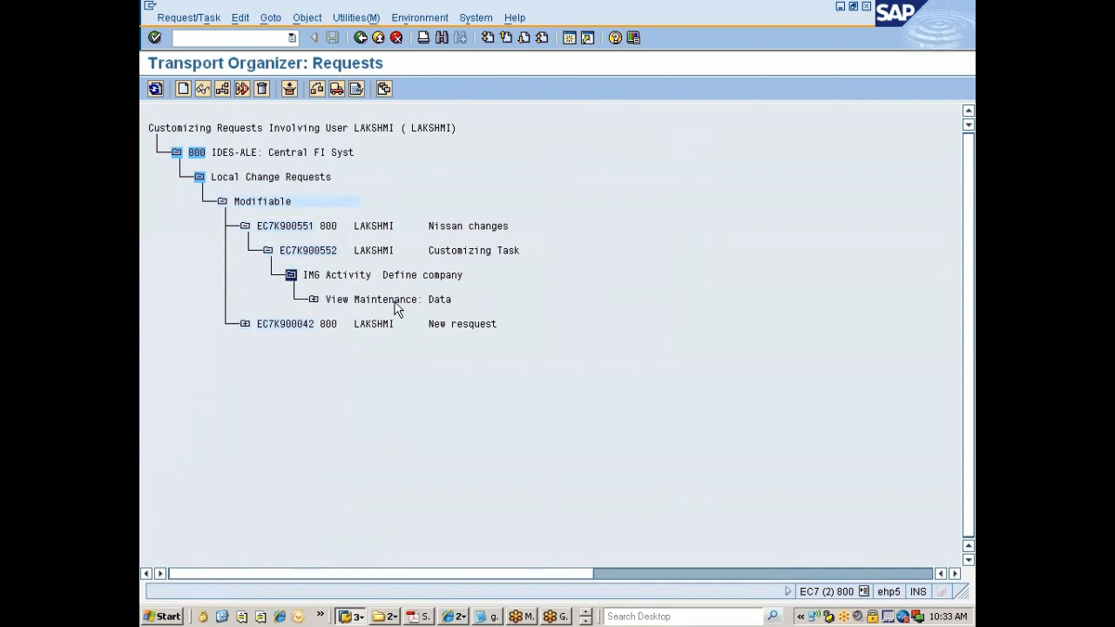
pyautogui.click(314, 302)
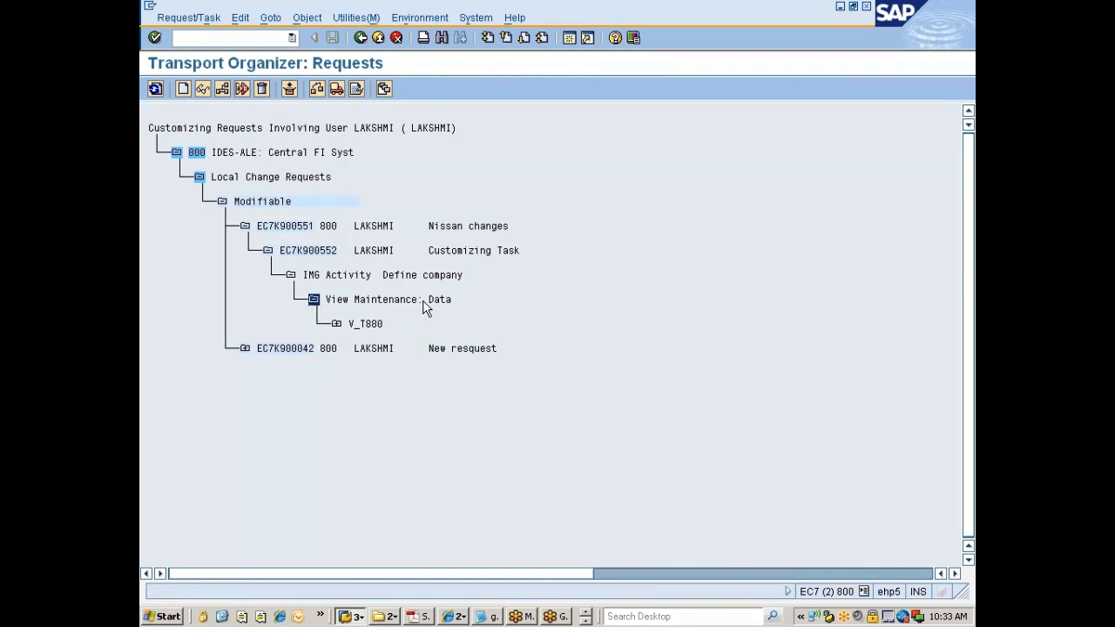
pyautogui.click(336, 324)
pyautogui.click(359, 349)
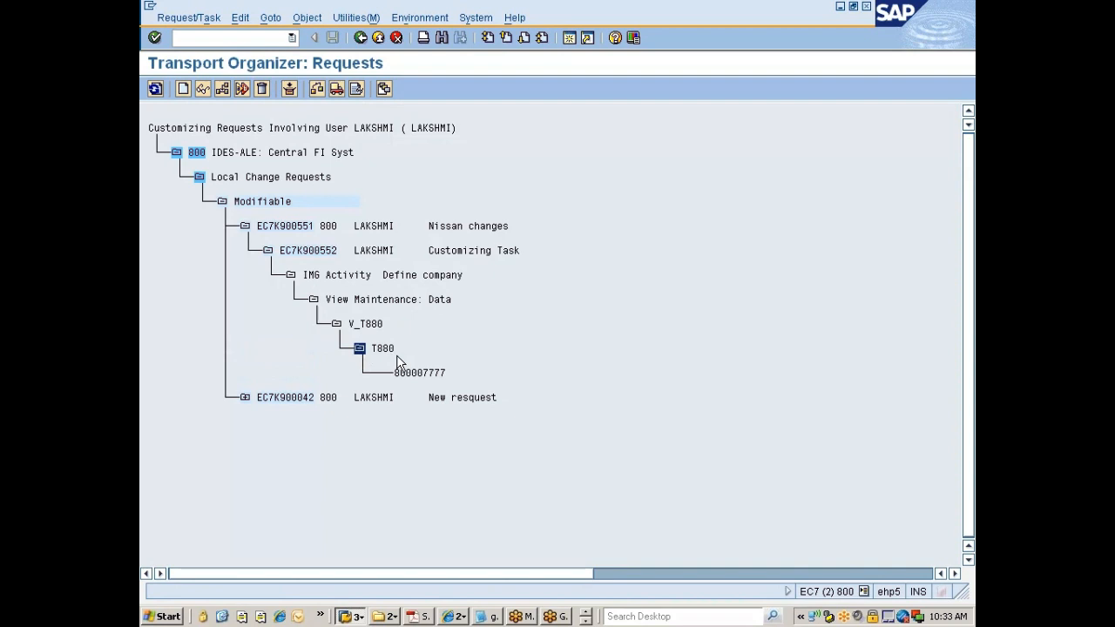
# - Switch back to the IMG session, open the Define company activity, and position the list at company 7777
pyautogui.hotkey('alt', 'Tab')
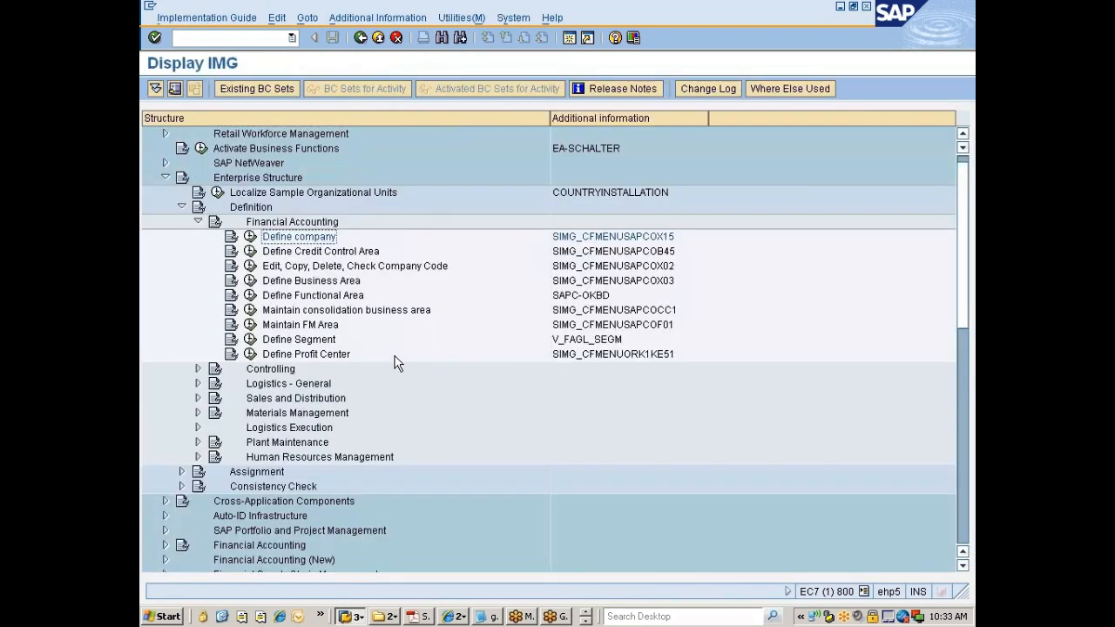
pyautogui.click(249, 242)
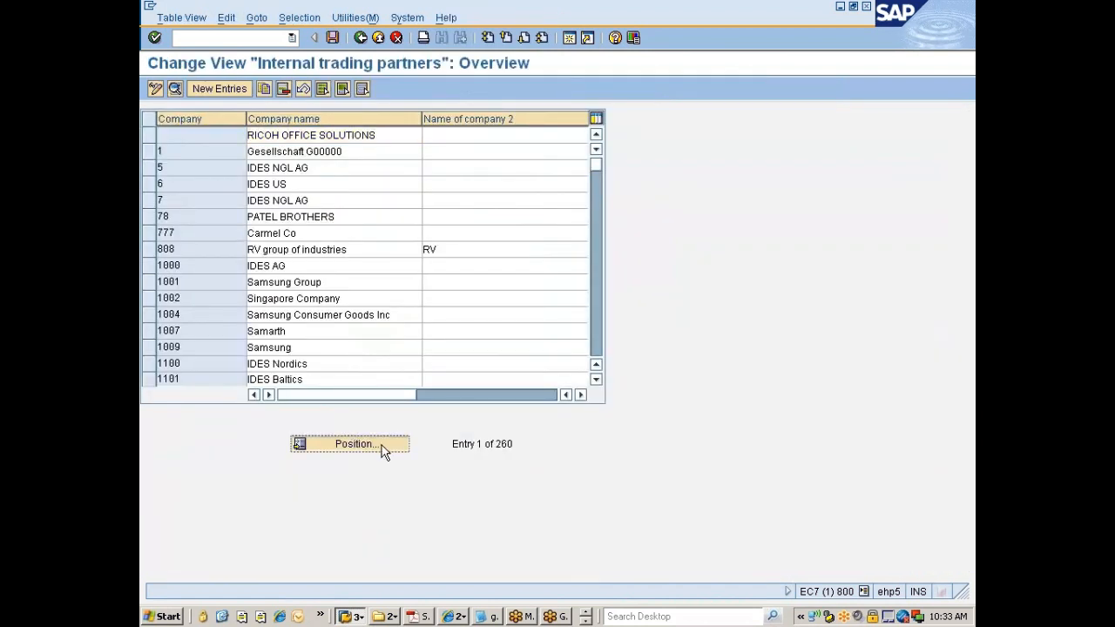
pyautogui.click(383, 447)
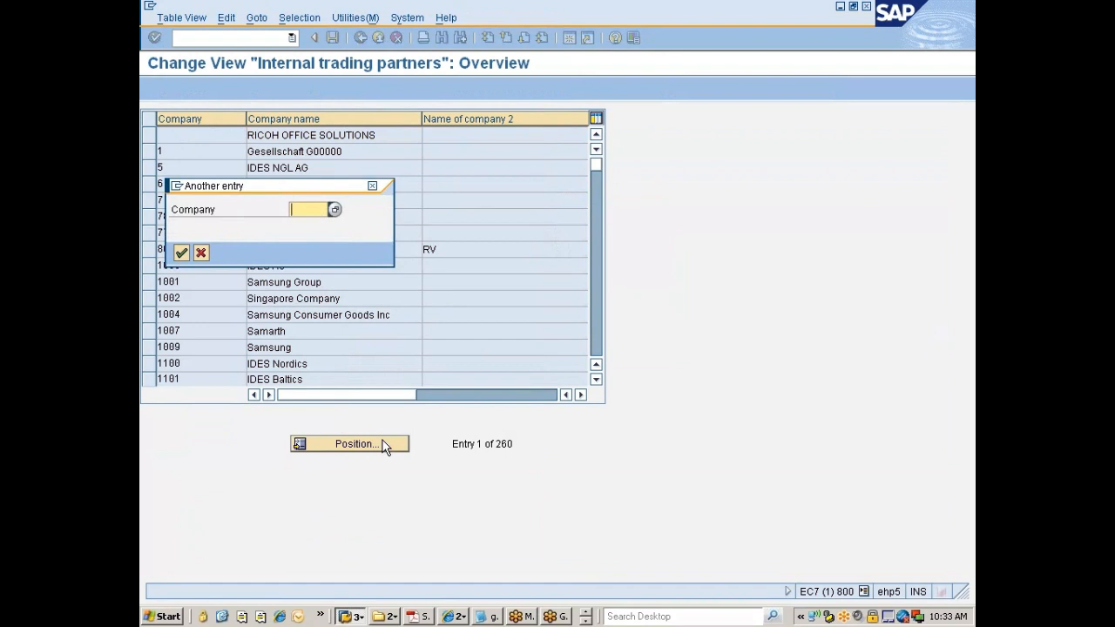
pyautogui.write('7777')
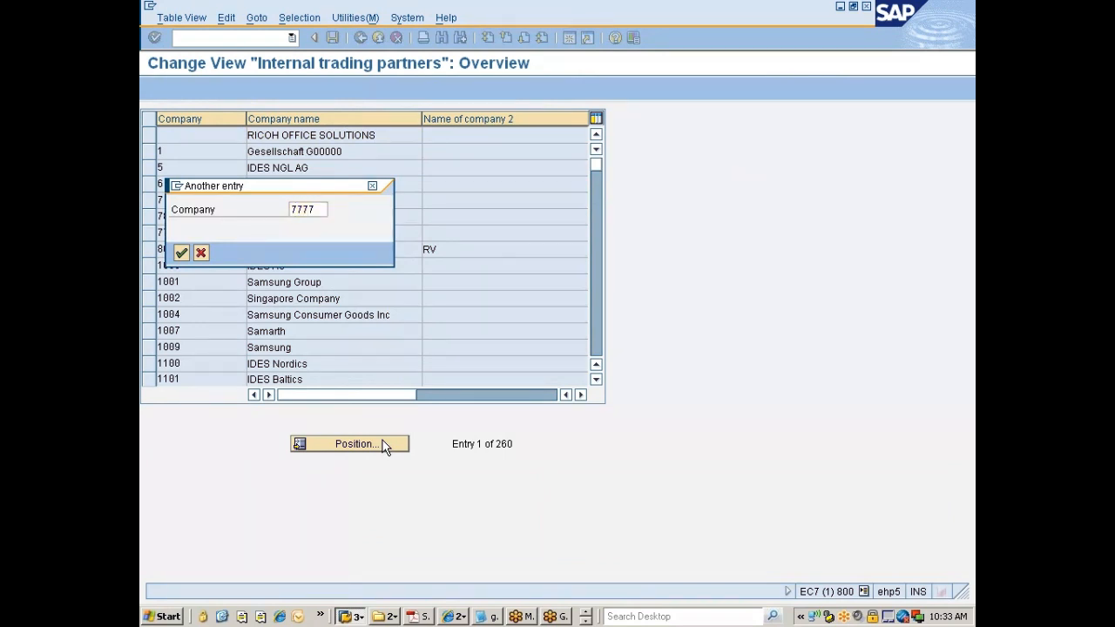
pyautogui.press('Return')
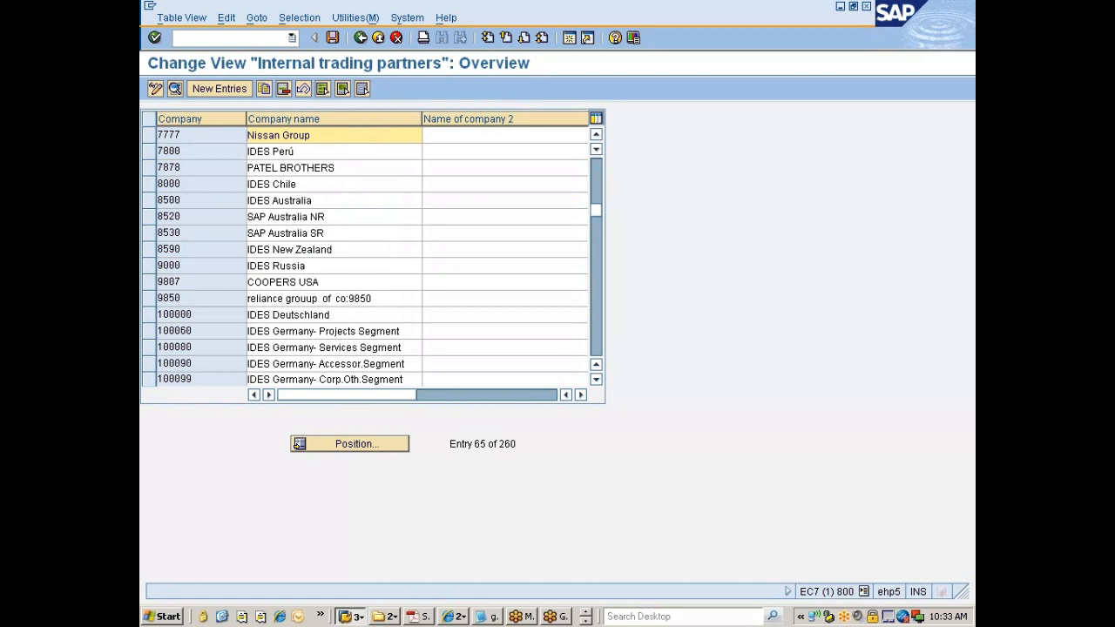
# - Highlight the Nissan Group name in the company list and examine the recorded key under table T880 in the transport request
pyautogui.moveTo(311, 136); pyautogui.dragTo(248, 137)
pyautogui.click(248, 138)
pyautogui.hotkey('alt', 'Tab')
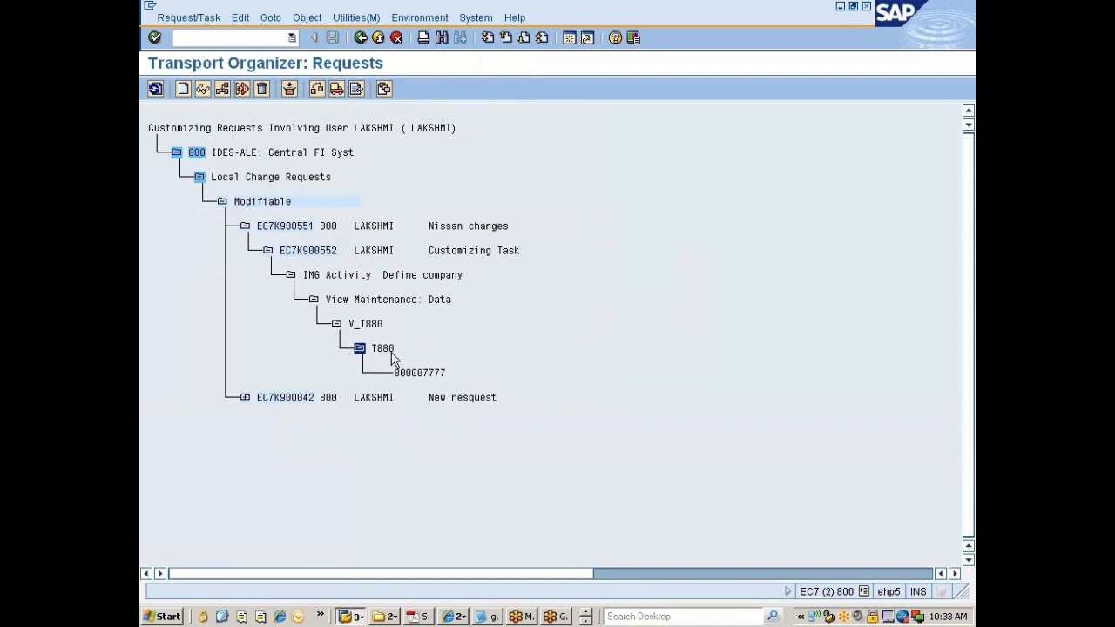
pyautogui.moveTo(396, 374); pyautogui.dragTo(406, 377)
pyautogui.hotkey('ctrl', 'c')
pyautogui.moveTo(411, 374); pyautogui.dragTo(396, 376)
pyautogui.click(406, 374)
pyautogui.doubleClick(426, 375)
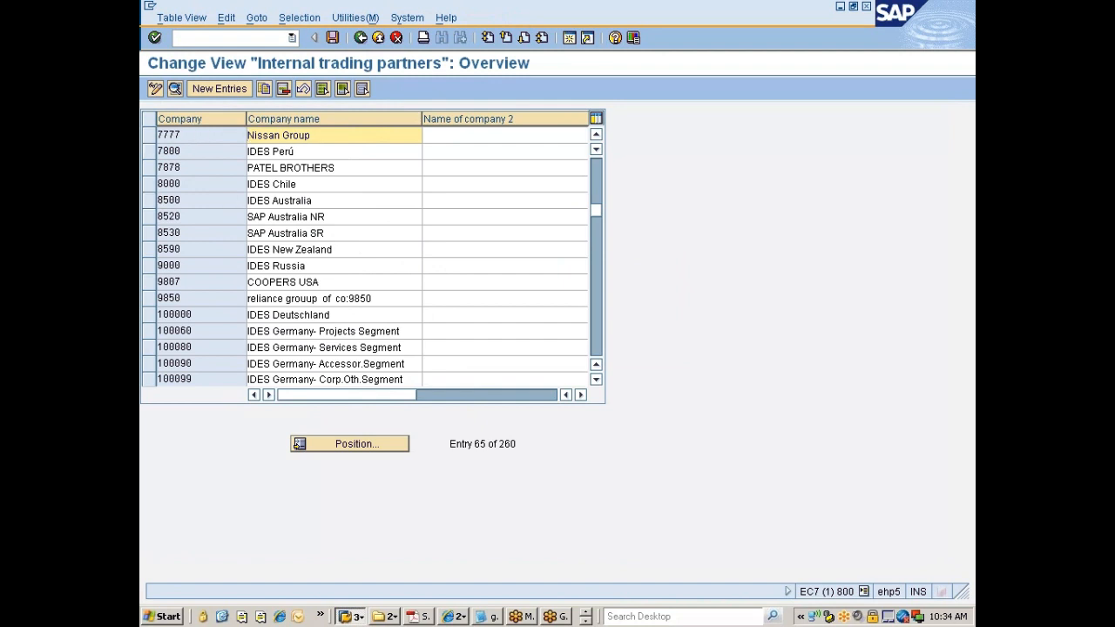
# - Add leading blank space to company 7777's name, Nissan Group, save it in the Nissan changes request, and return to the IMG
pyautogui.hotkey('alt', 'Tab')
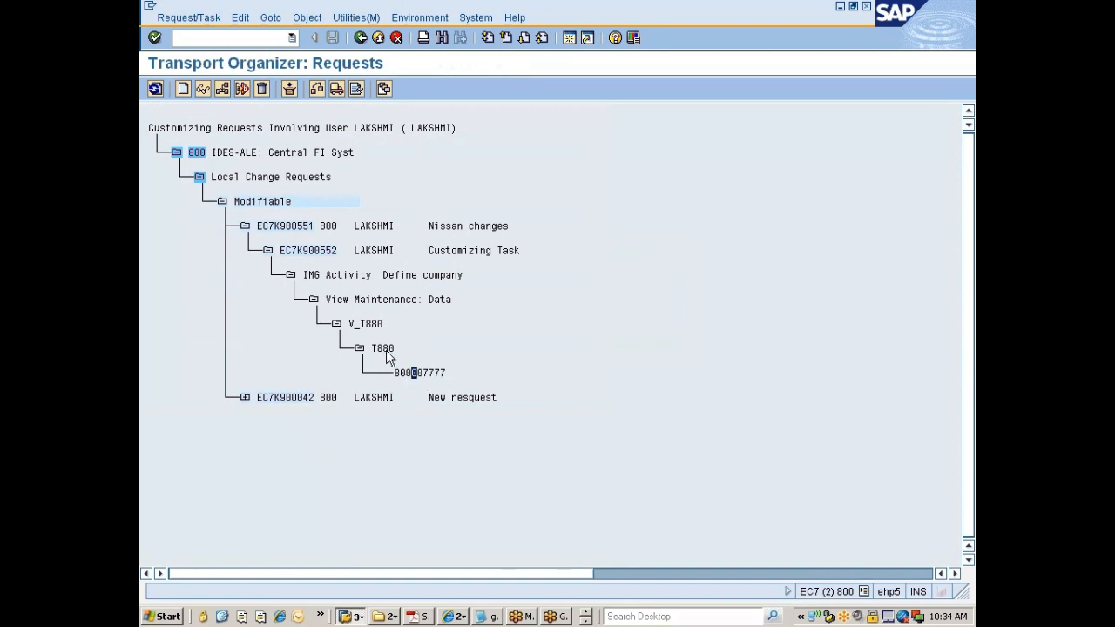
pyautogui.hotkey('alt', 'Tab')
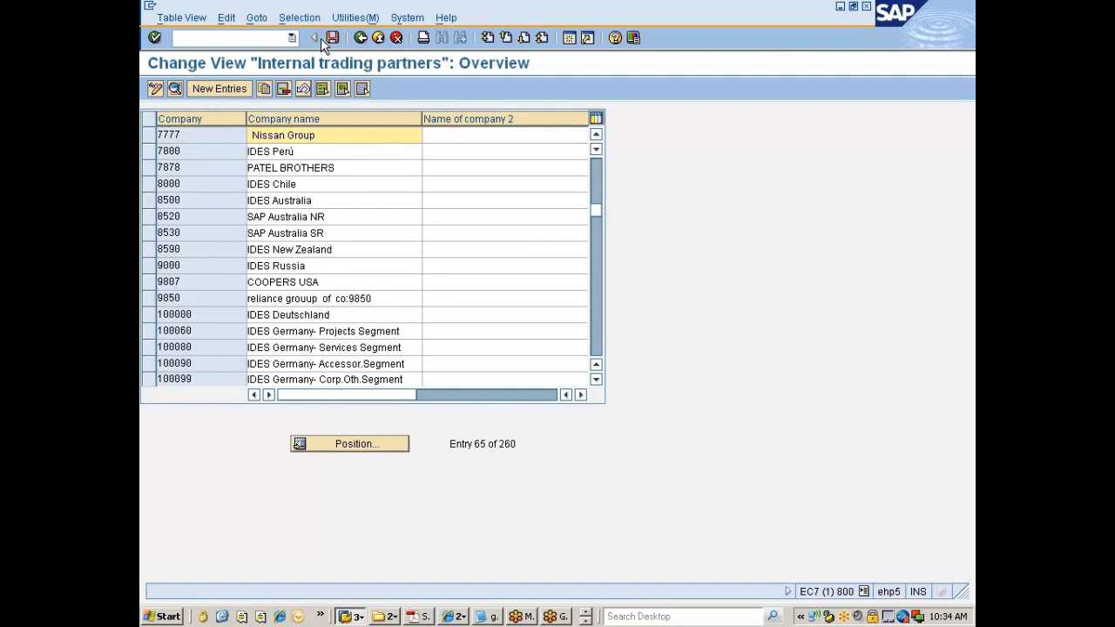
pyautogui.click(332, 38)
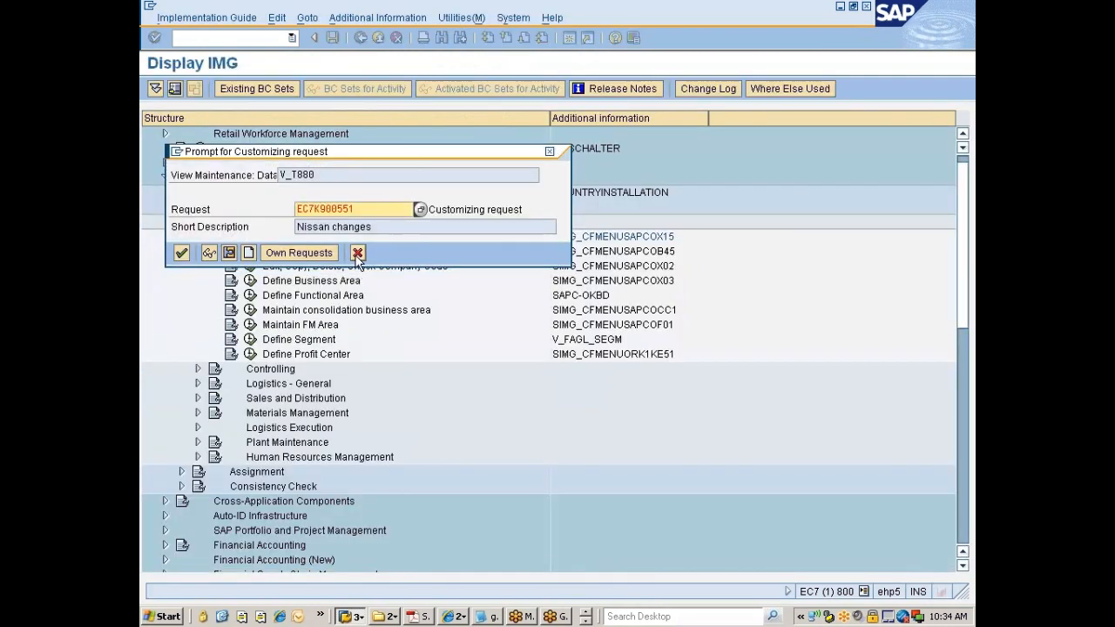
pyautogui.press('Return')
pyautogui.click(359, 38)
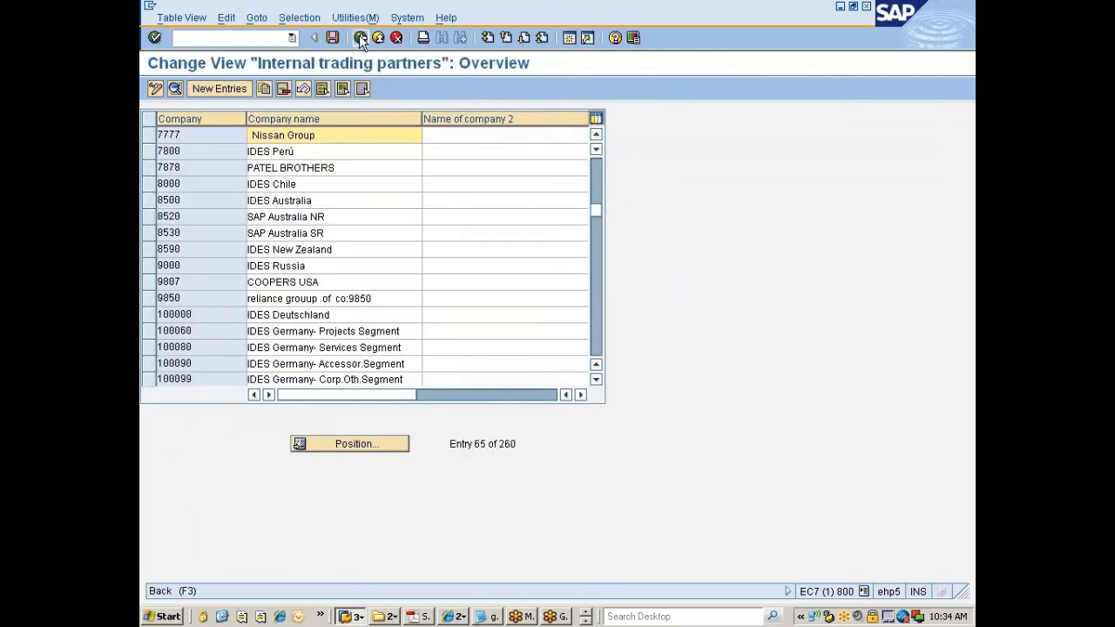
pyautogui.click(349, 278)
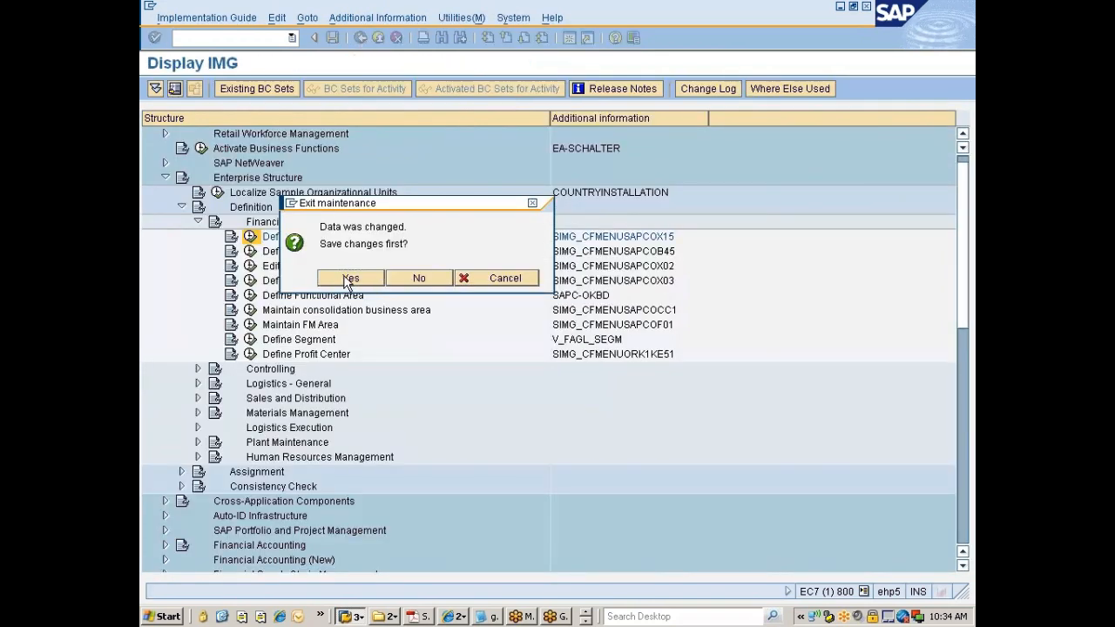
pyautogui.click(181, 253)
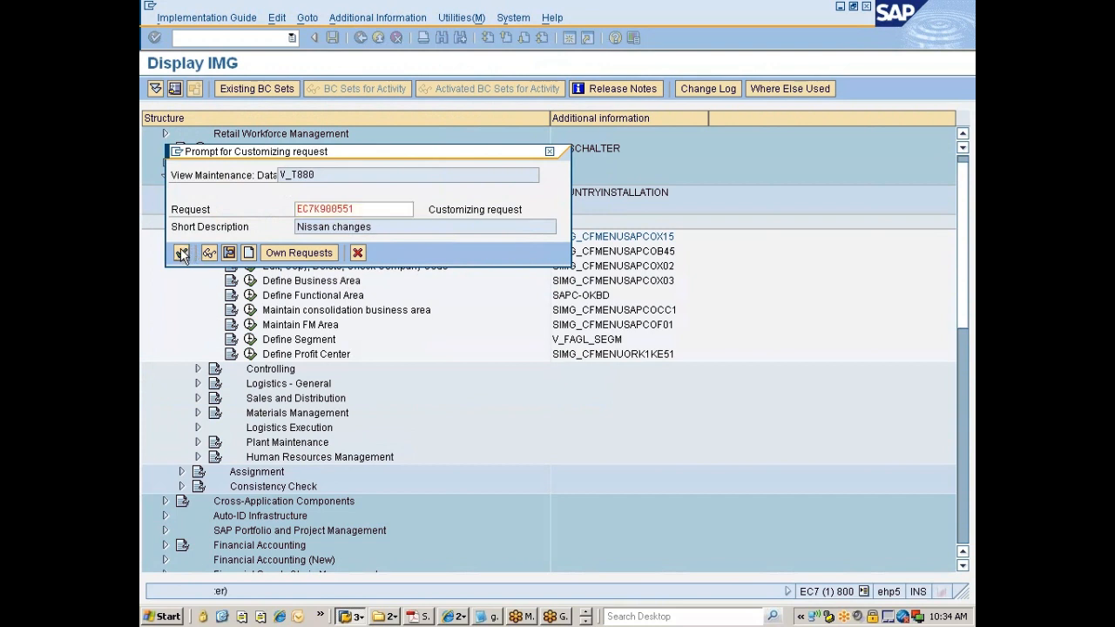
pyautogui.click(318, 253)
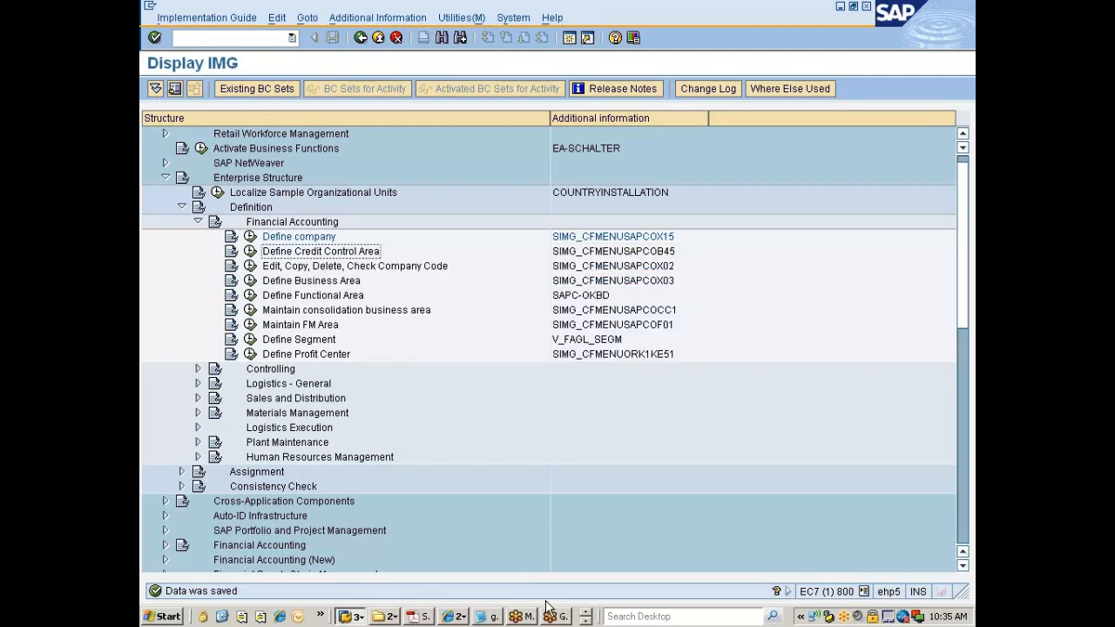
# - Switch to the PowerPoint slide with the SAP Organizational Structures entity relationship diagram
pyautogui.hotkey('alt', 'Tab')
pyautogui.hotkey('alt', 'Tab')
pyautogui.hotkey('alt', 'Tab')
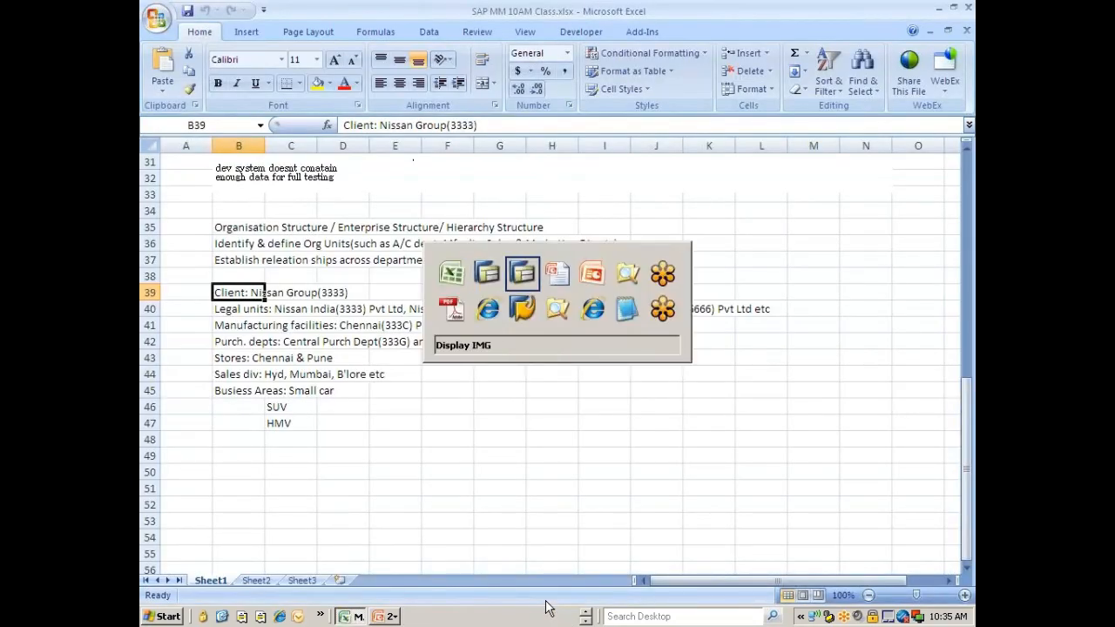
pyautogui.hotkey('alt', 'Tab')
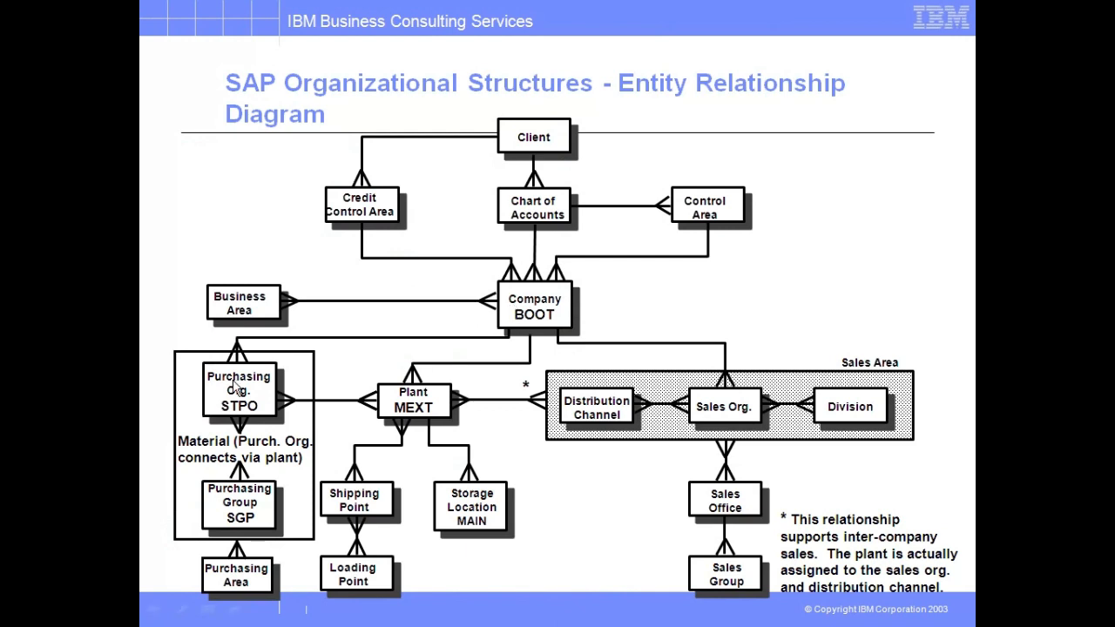
# - Switch back to the SAP IMG session and open the Define Credit Control Area activity
pyautogui.hotkey('alt', 'Tab')
pyautogui.hotkey('alt', 'Tab')
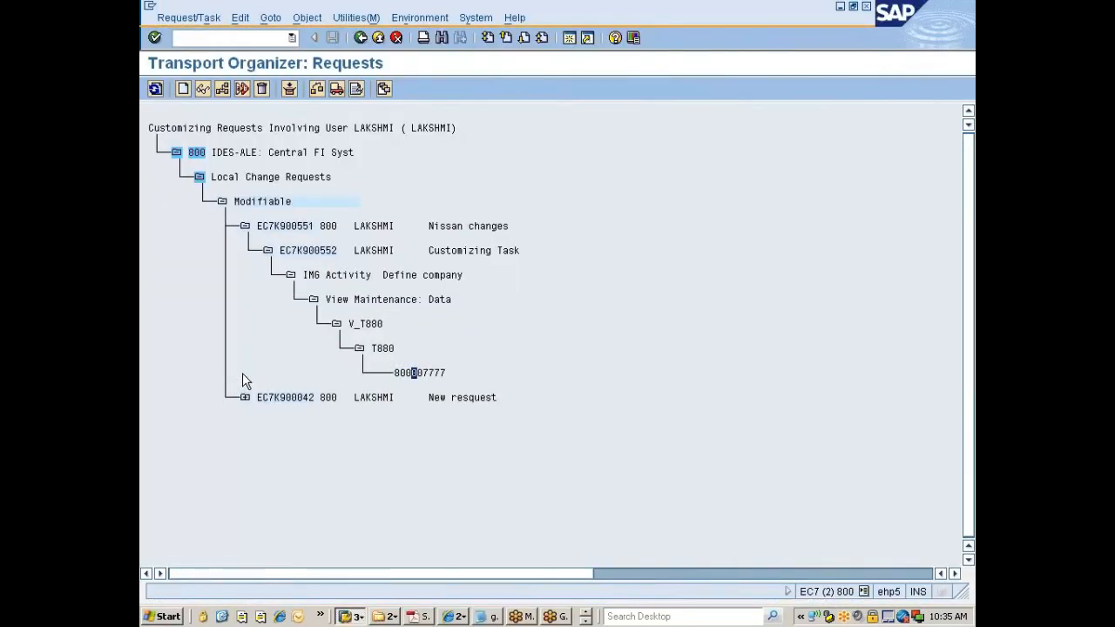
pyautogui.click(349, 616)
pyautogui.click(367, 582)
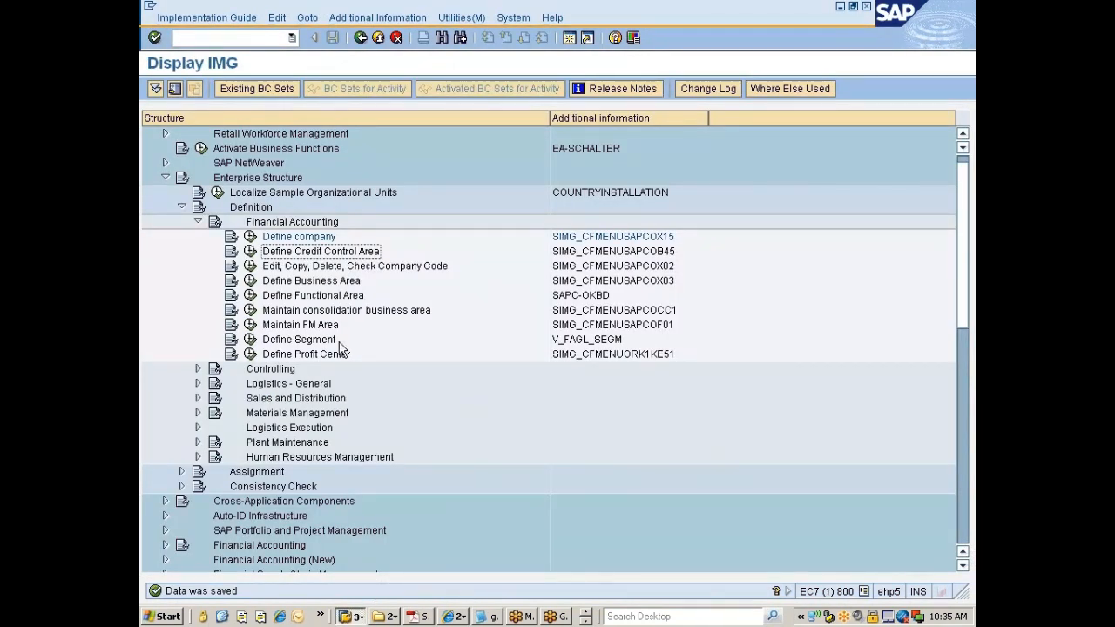
pyautogui.click(250, 251)
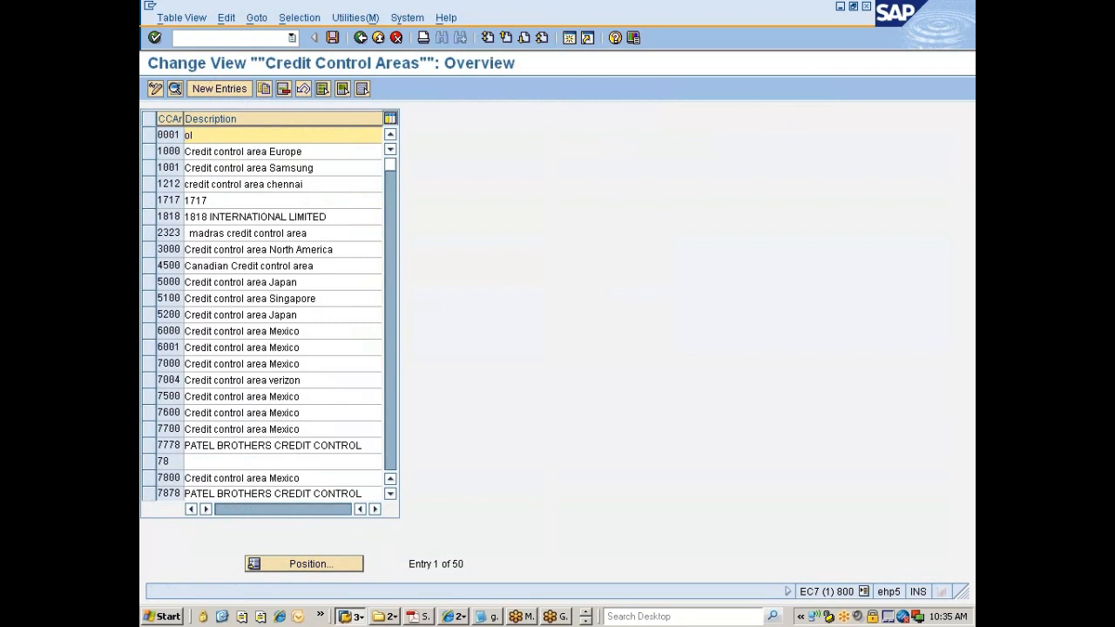
# - Copy credit control area 0001 to a new credit control area 7777 with currency INR
pyautogui.click(150, 136)
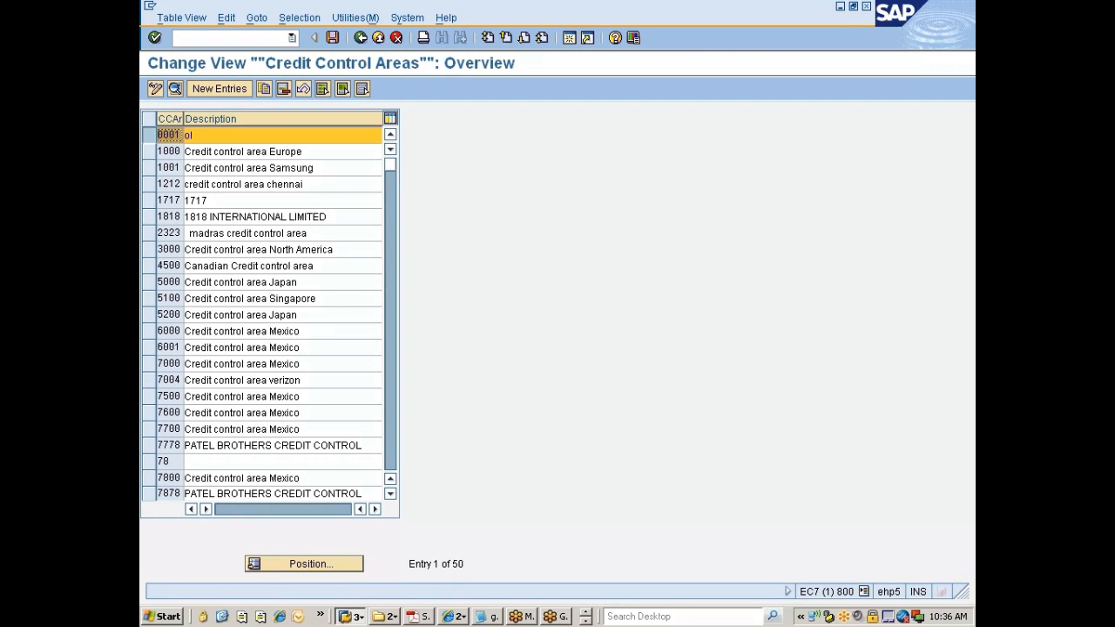
pyautogui.click(262, 90)
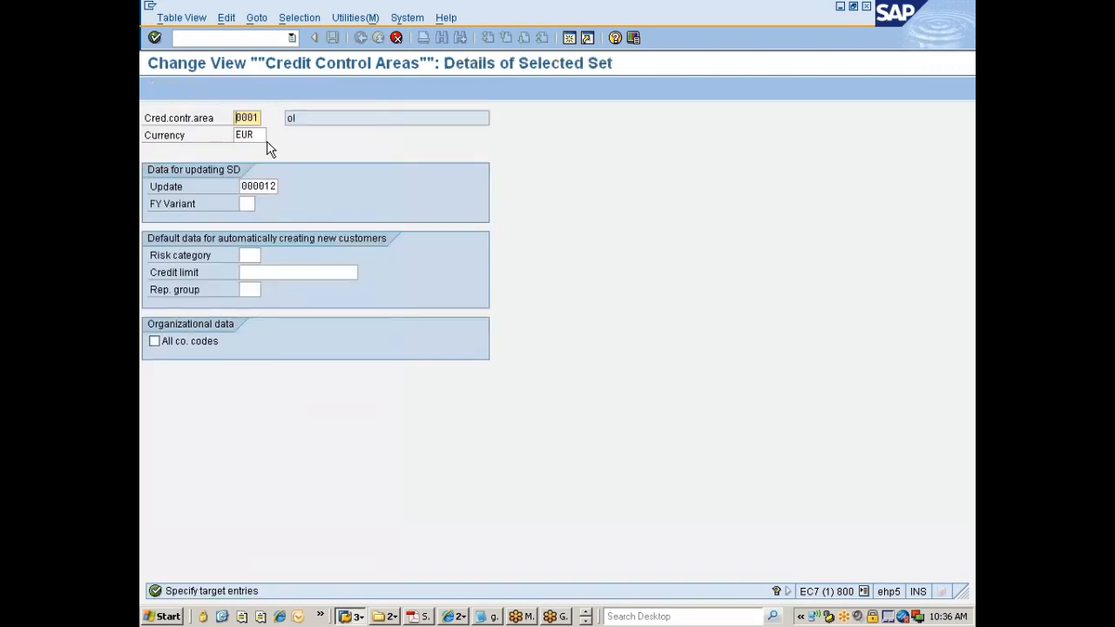
pyautogui.hotkey('shift', 'End')
pyautogui.write('7777')
pyautogui.press('Tab')
pyautogui.write('INR')
pyautogui.press('Return')
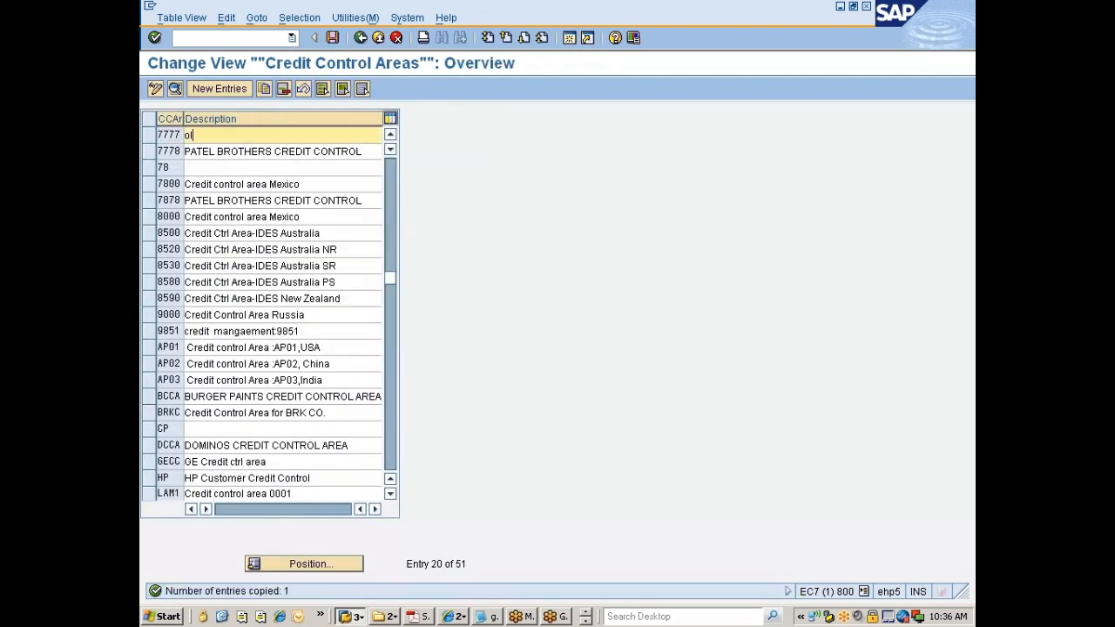
# - Describe credit control area 7777 as "Credit Control Area..for Nissan" and save it in the Nissan changes customizing request
pyautogui.press('BackSpace')
pyautogui.press('BackSpace')
pyautogui.write('Credit Control')
pyautogui.press('BackSpace')
pyautogui.press('BackSpace')
pyautogui.write('ol Area..for Nissa')
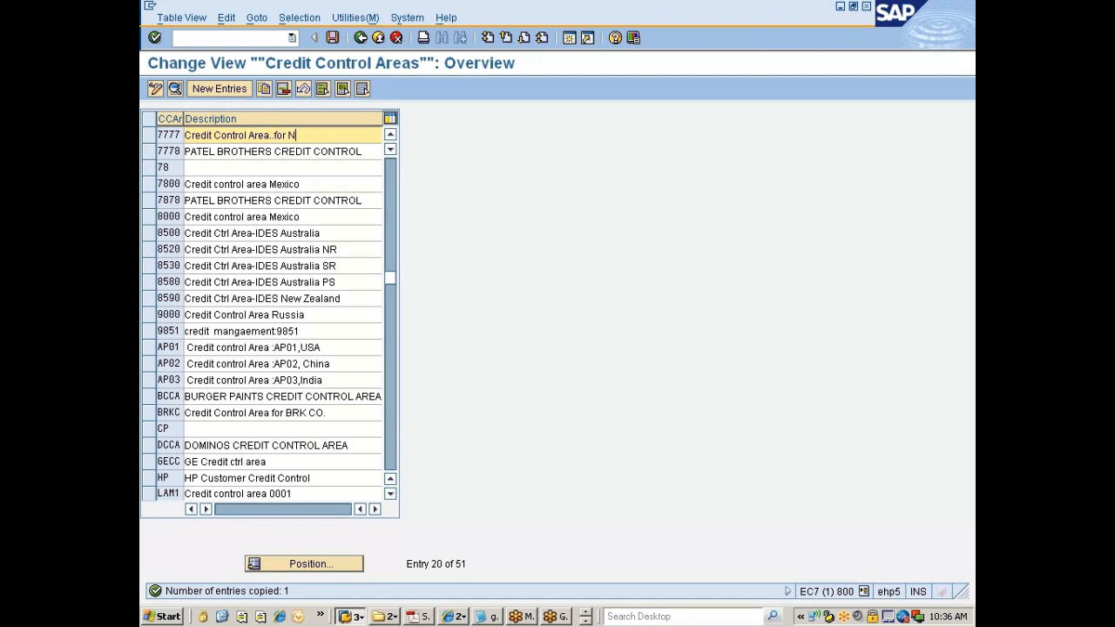
pyautogui.write('n')
pyautogui.press('Return')
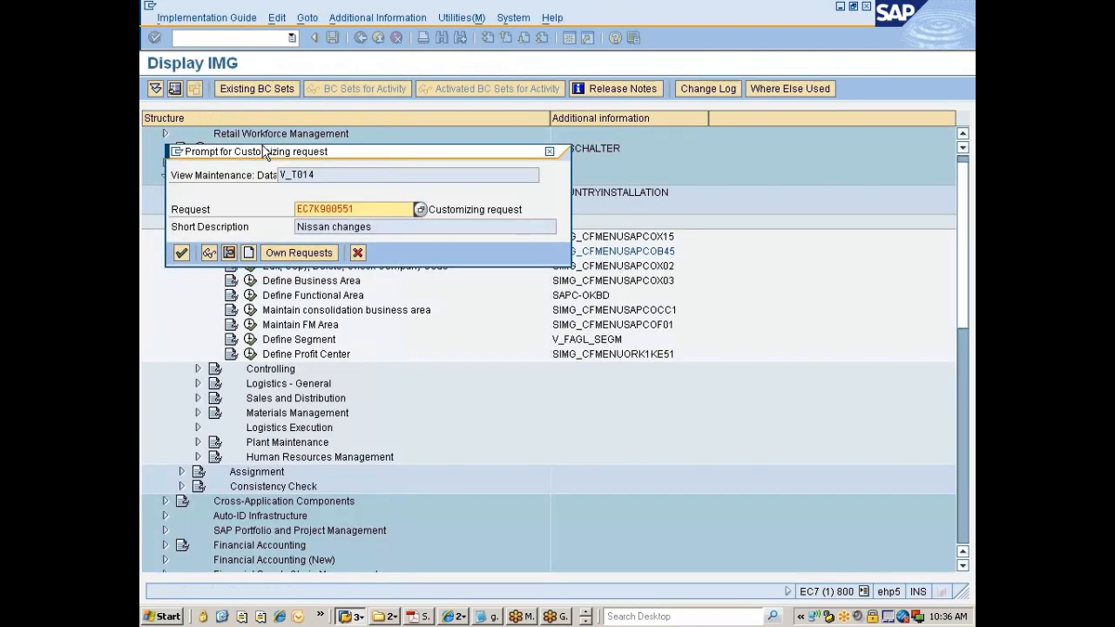
pyautogui.click(181, 253)
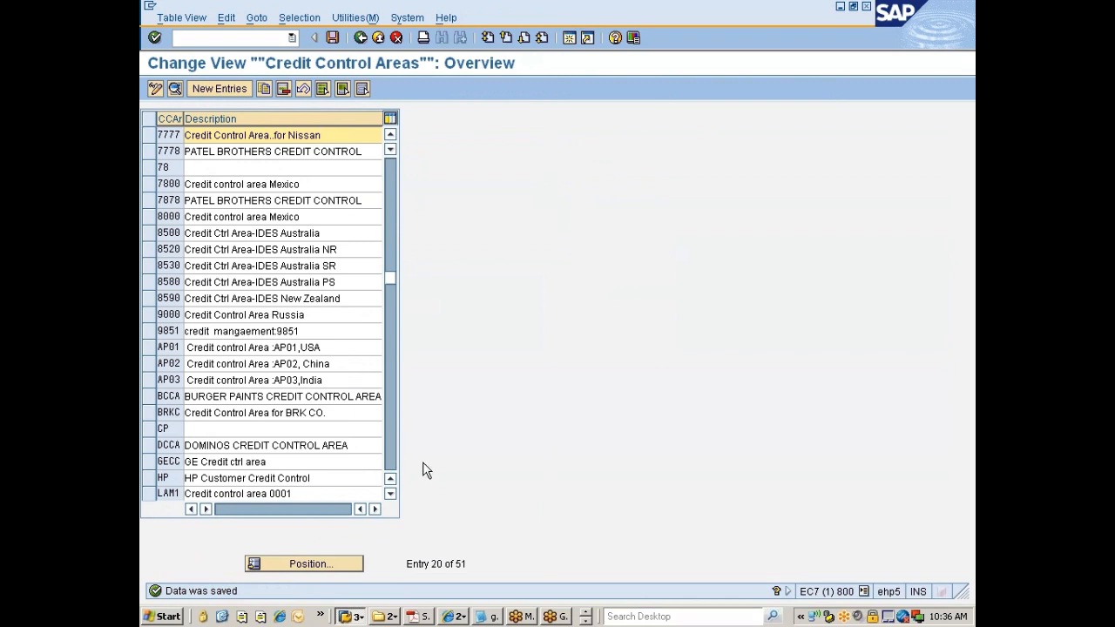
# - Switch to the Transport Organizer, reload the requests, and expand Nissan changes and its customizing task to examine the recorded IMG activities
pyautogui.click(352, 617)
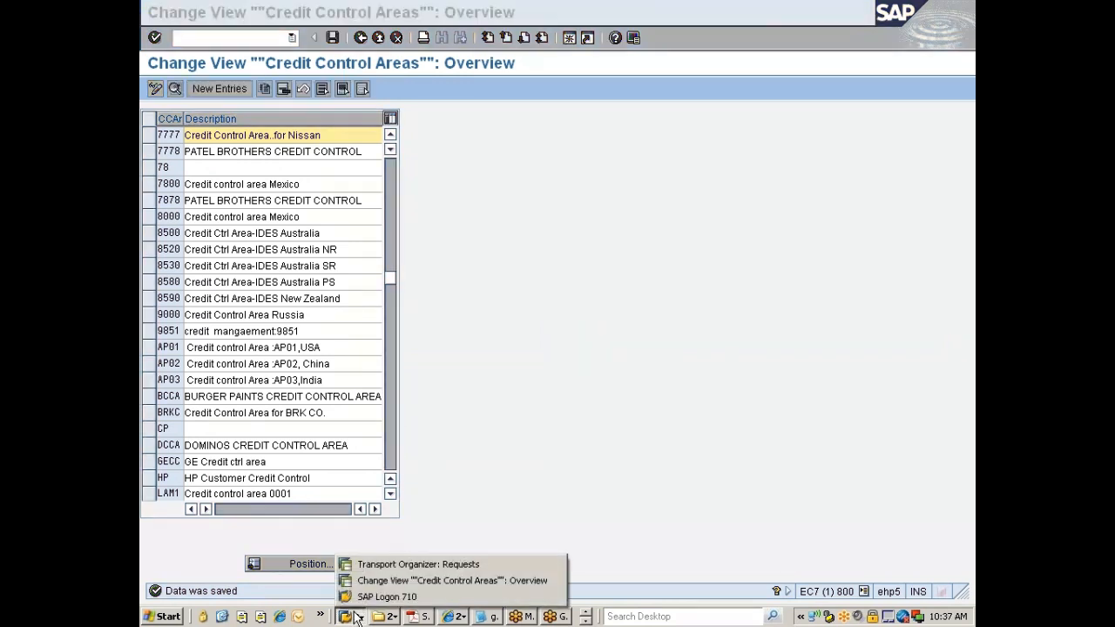
pyautogui.click(396, 565)
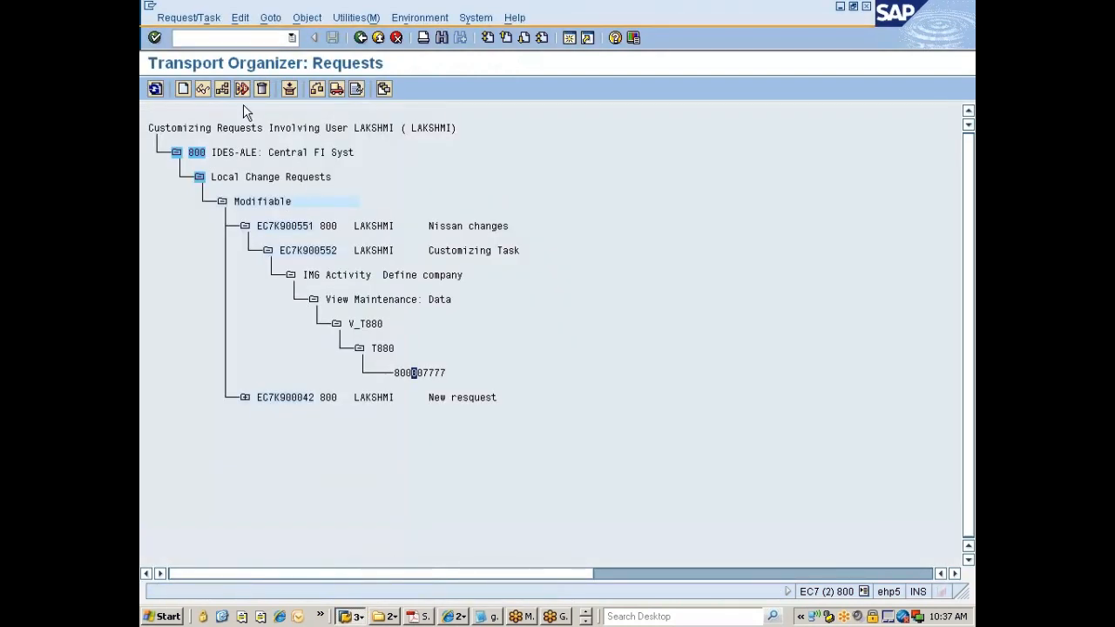
pyautogui.click(361, 38)
pyautogui.press('Return')
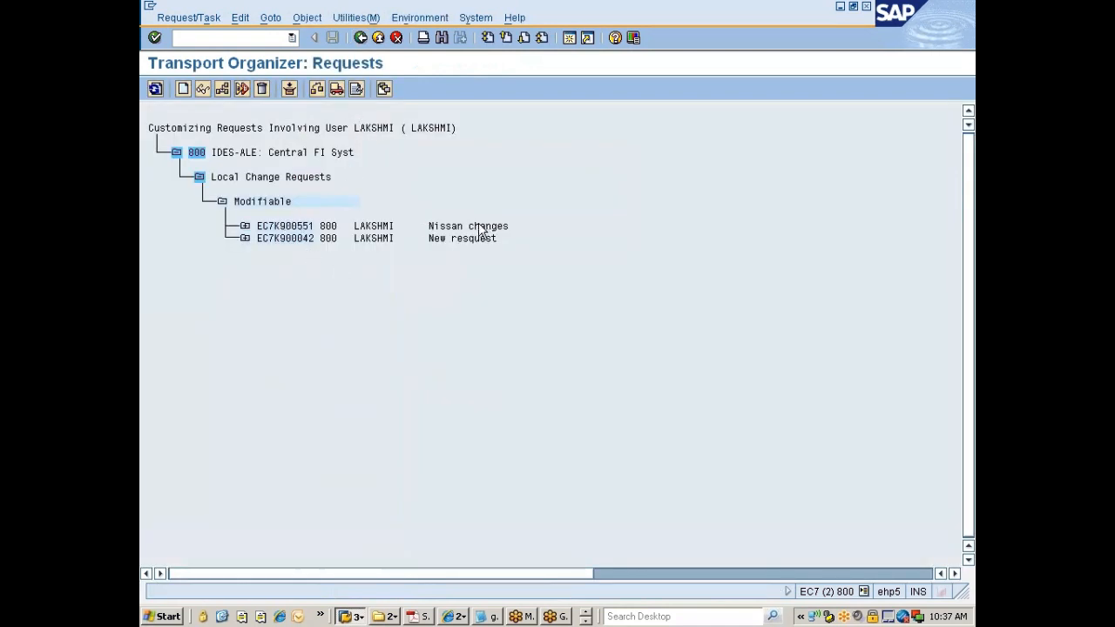
pyautogui.click(245, 226)
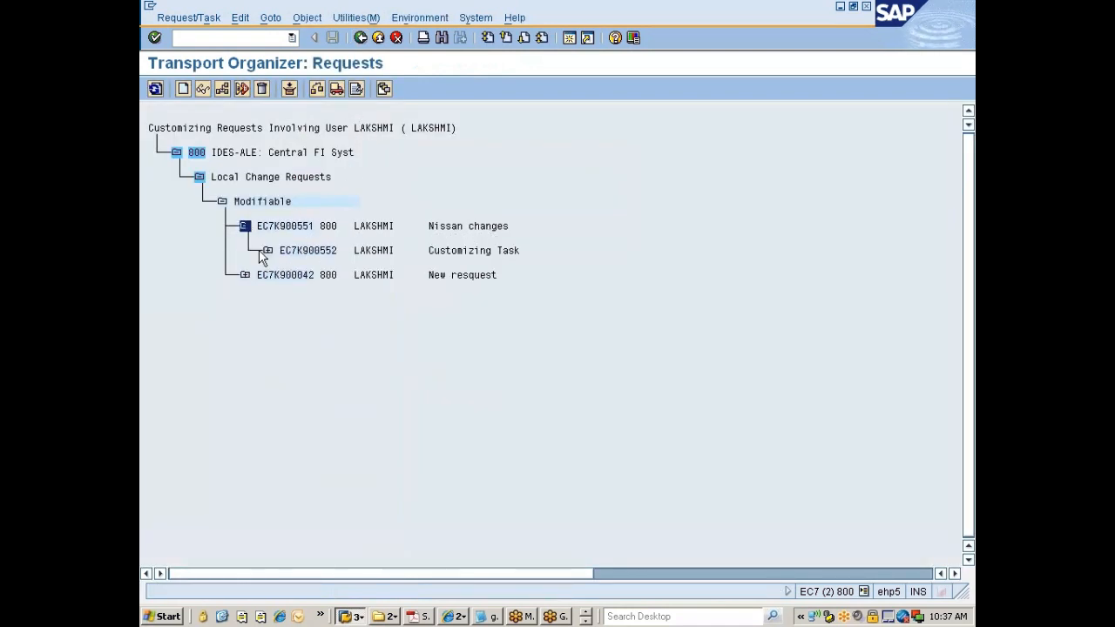
pyautogui.click(268, 251)
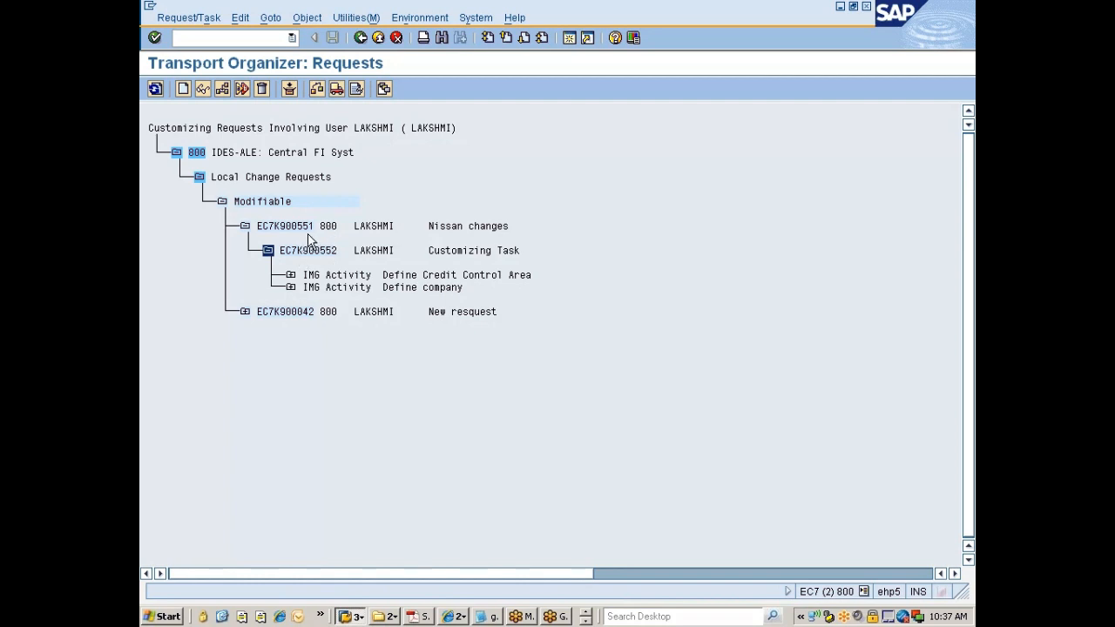
# - Leave the credit control areas view for the IMG and switch to the PowerPoint slide with the entity relationship diagram
pyautogui.hotkey('alt', 'Tab')
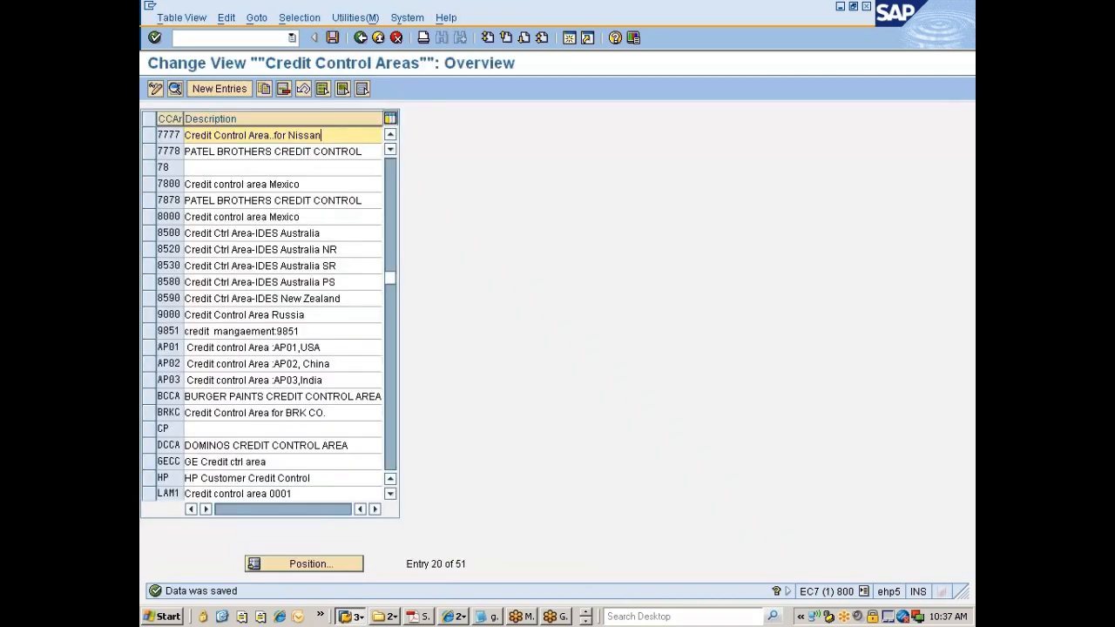
pyautogui.click(360, 38)
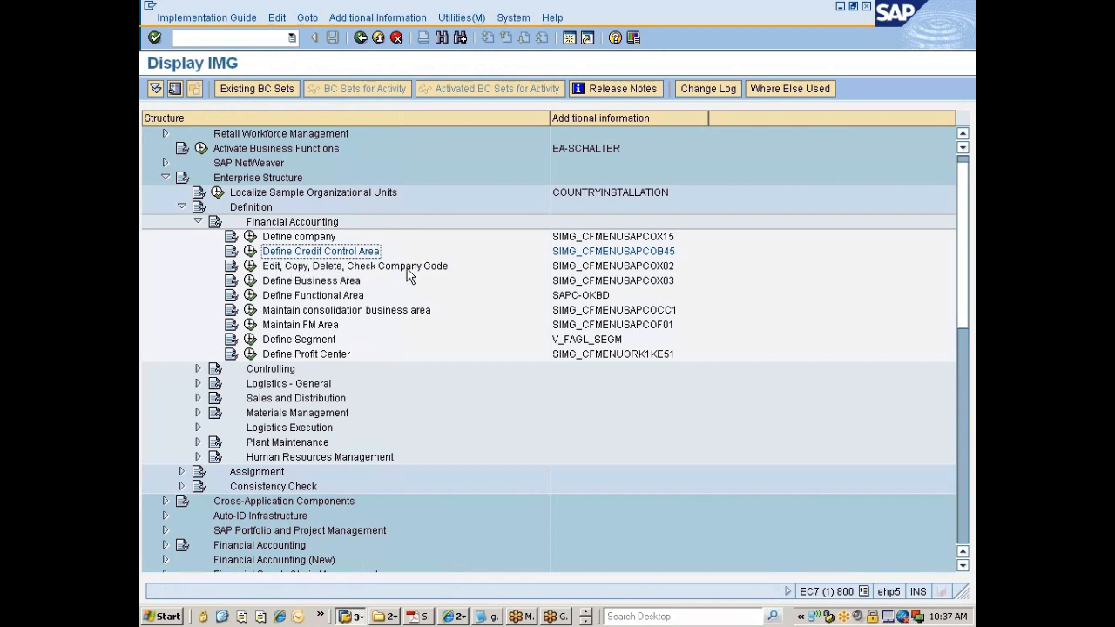
pyautogui.hotkey('alt', 'Tab')
pyautogui.hotkey('alt', 'Tab')
pyautogui.hotkey('alt', 'Tab')
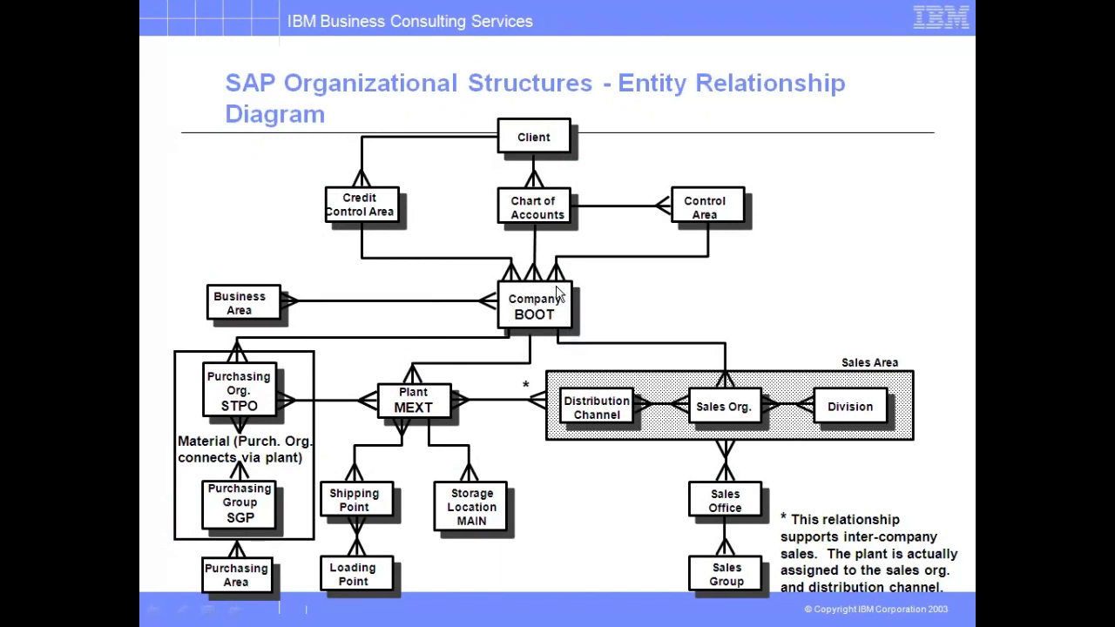
# - Switch back to the SAP IMG and open the "Copy, delete, check company code" activity under Edit, Copy, Delete, Check Company Code
pyautogui.hotkey('alt', 'Tab')
pyautogui.hotkey('alt', 'Tab')
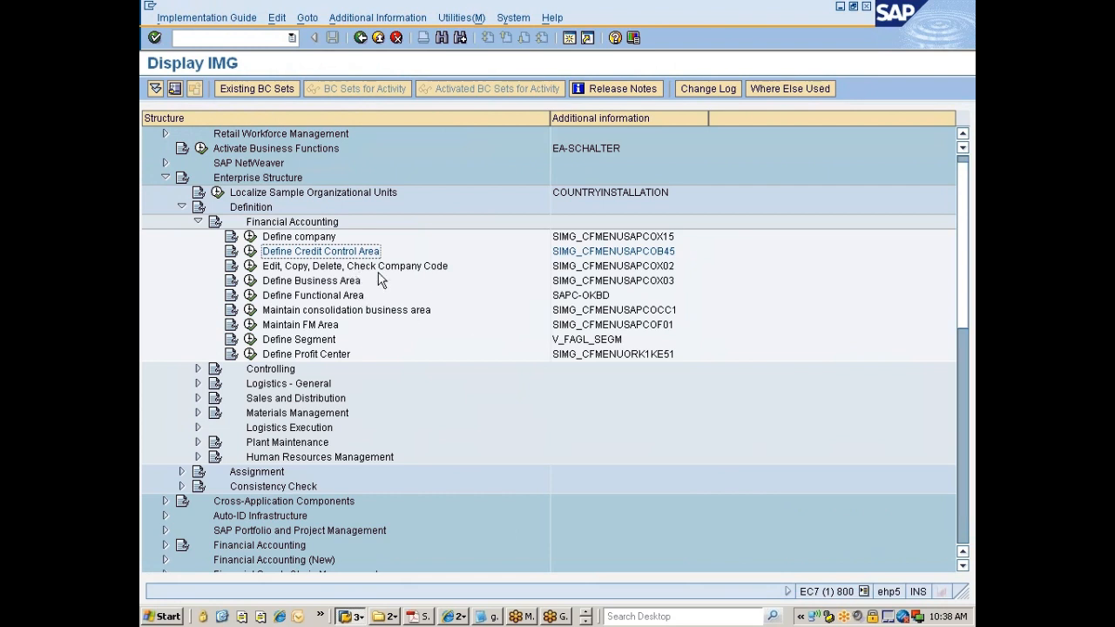
pyautogui.click(388, 270)
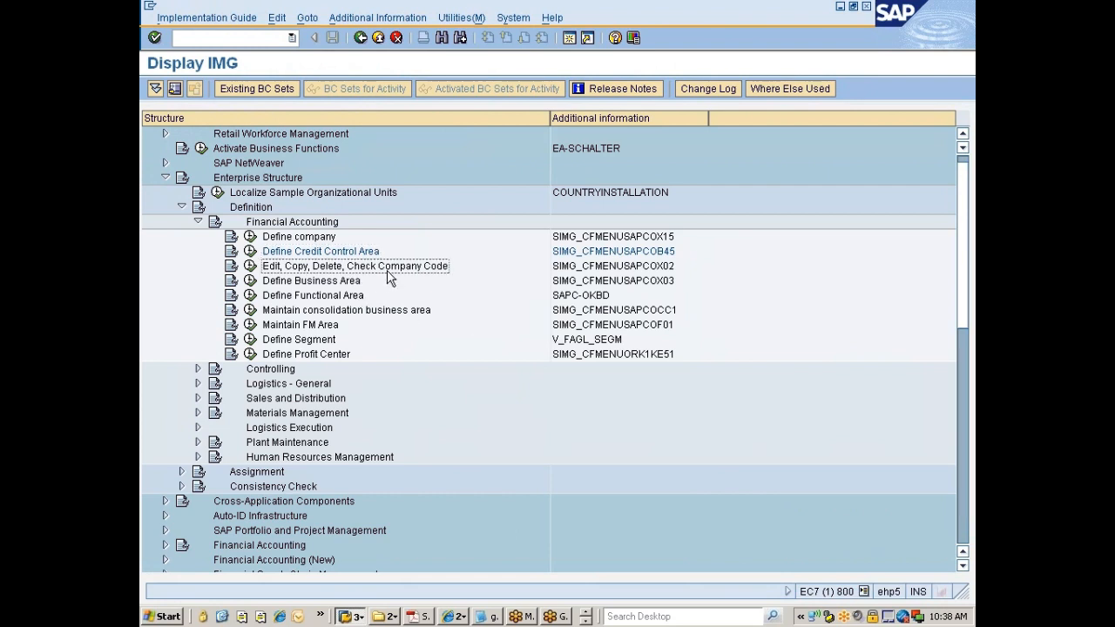
pyautogui.click(251, 270)
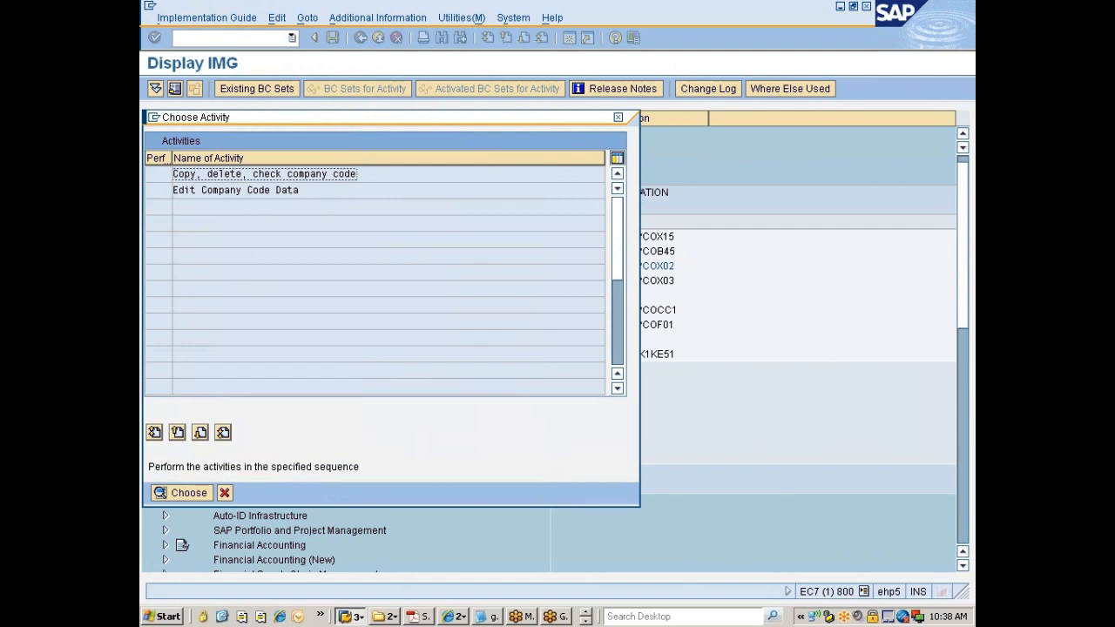
pyautogui.doubleClick(245, 176)
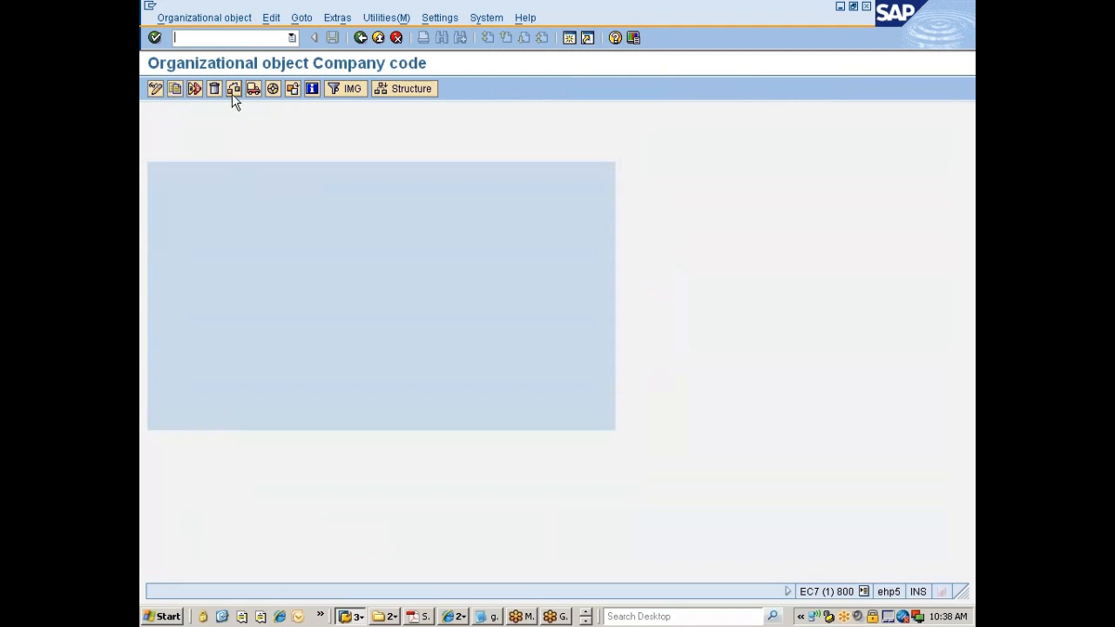
# - Copy a suggested source company code beginning with 0 to the target company code 7777
pyautogui.click(174, 89)
pyautogui.click(174, 90)
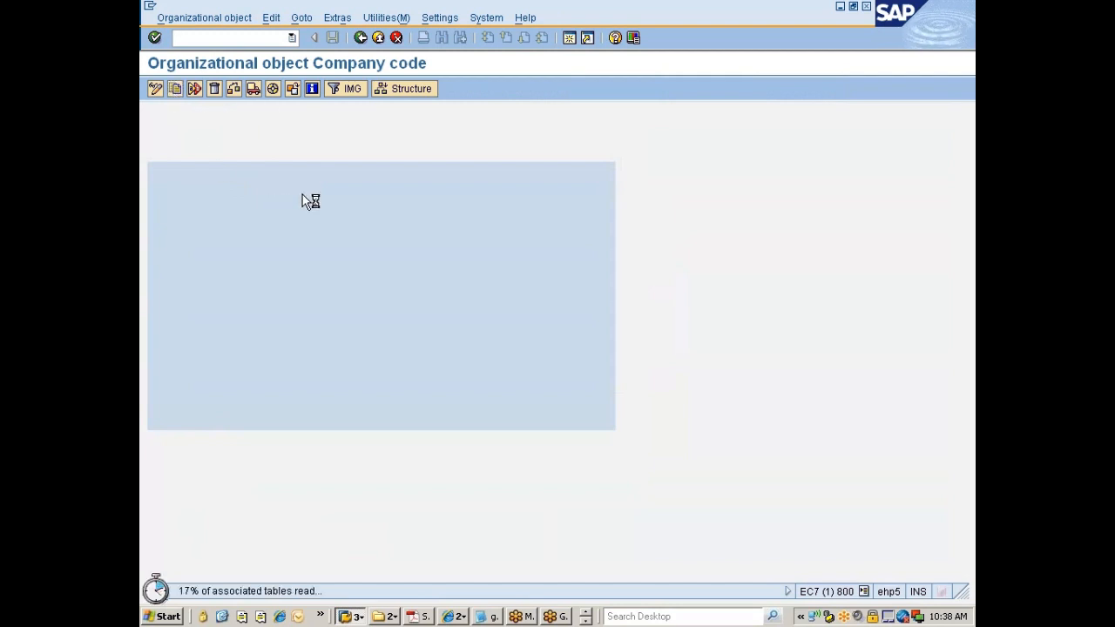
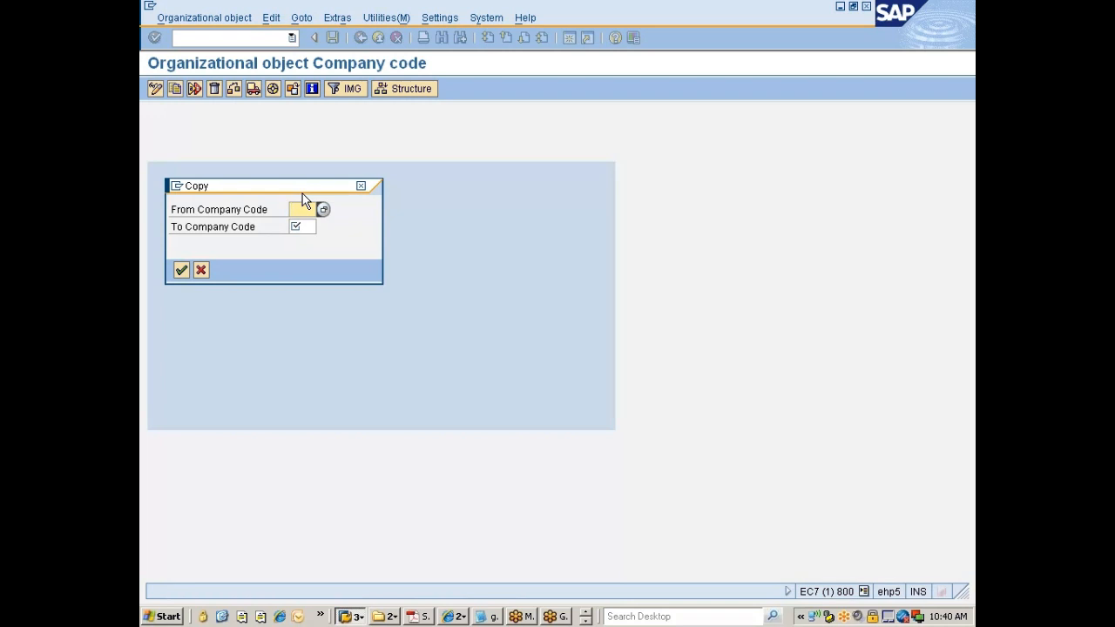
pyautogui.write('0')
pyautogui.press('Down')
pyautogui.press('Return')
pyautogui.press('Tab')
pyautogui.write('7777')
pyautogui.click(181, 271)
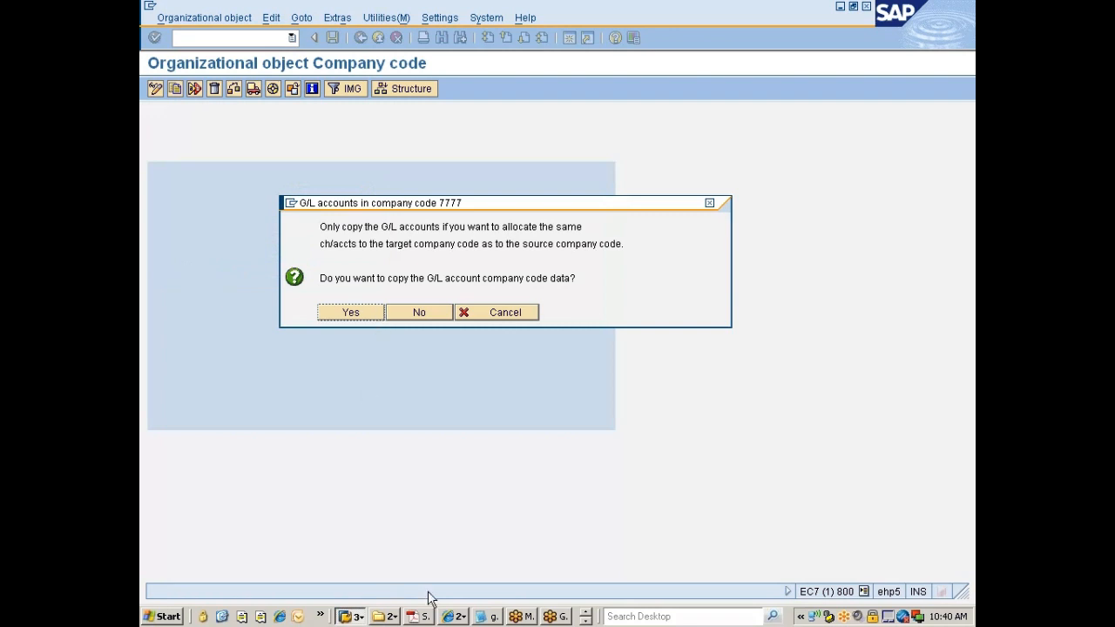
# - Switch to the SAP MM 10AM Class workbook in Excel and select cell A49 below the organization structure notes
pyautogui.click(585, 621)
pyautogui.click(586, 614)
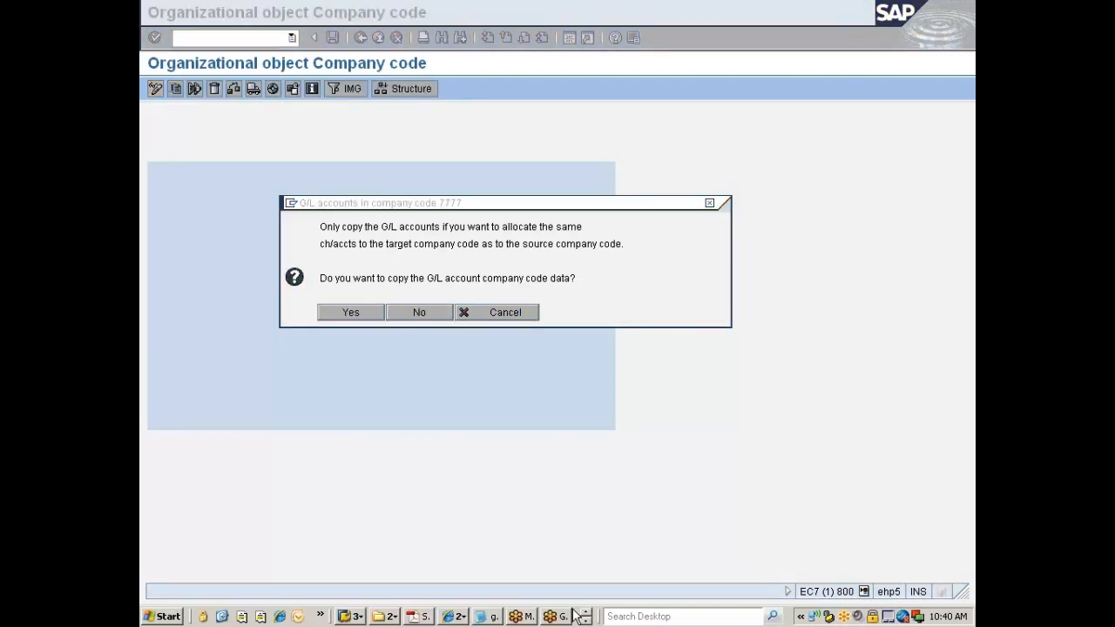
pyautogui.click(585, 622)
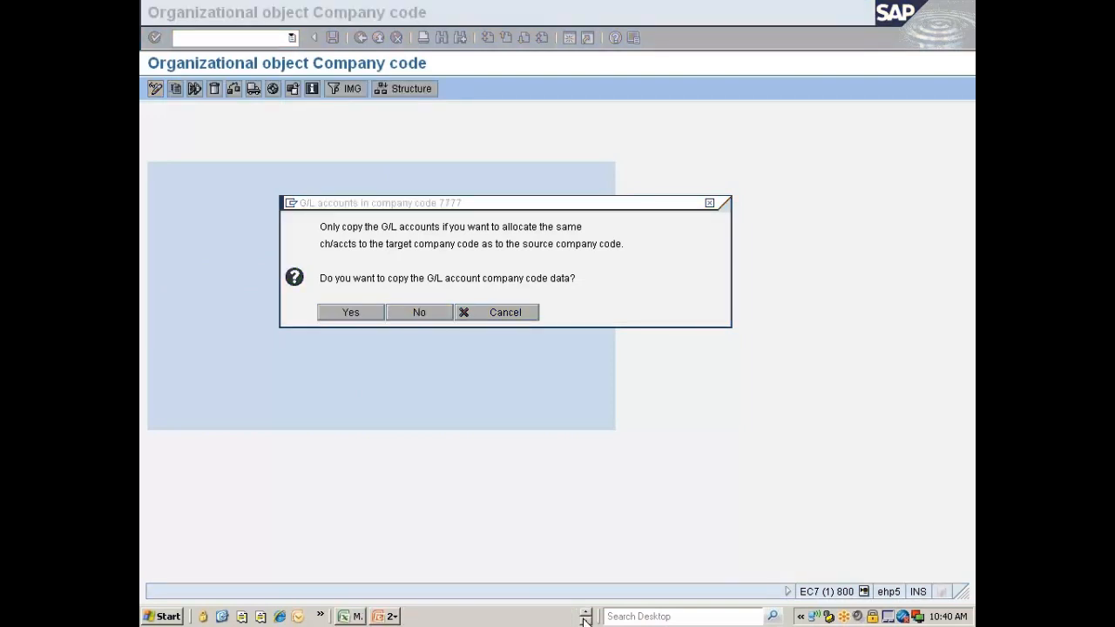
pyautogui.click(360, 617)
pyautogui.click(238, 478)
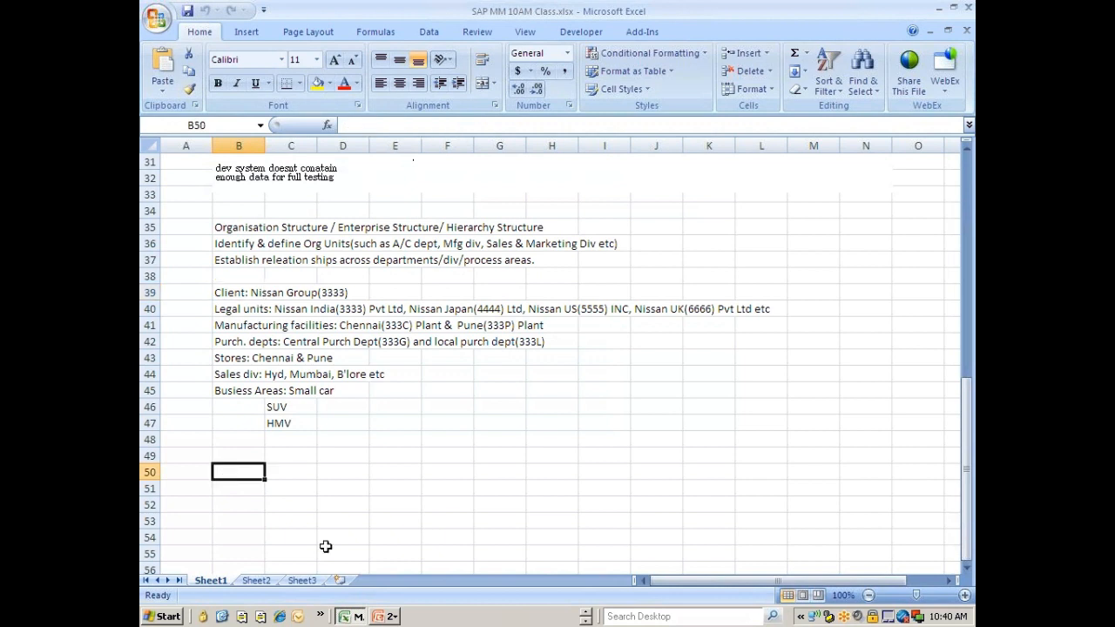
pyautogui.press('Left')
pyautogui.press('Up')
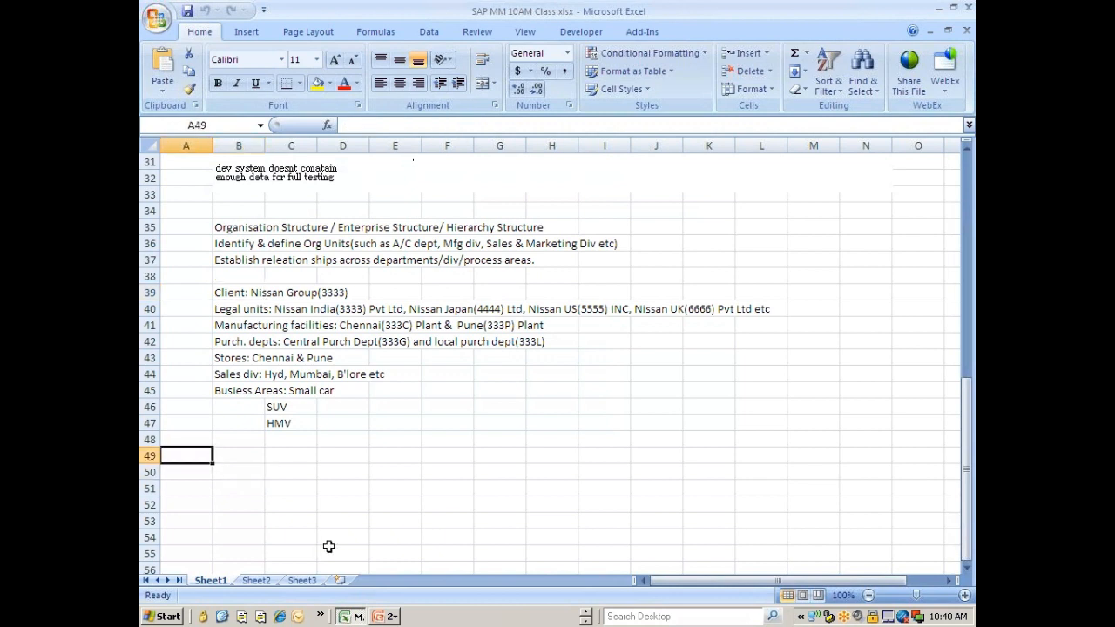
# - Enter "Qn:" in cell A49 and the question "What data do you mainatain for CC set up?" in B49
pyautogui.write('Qn')
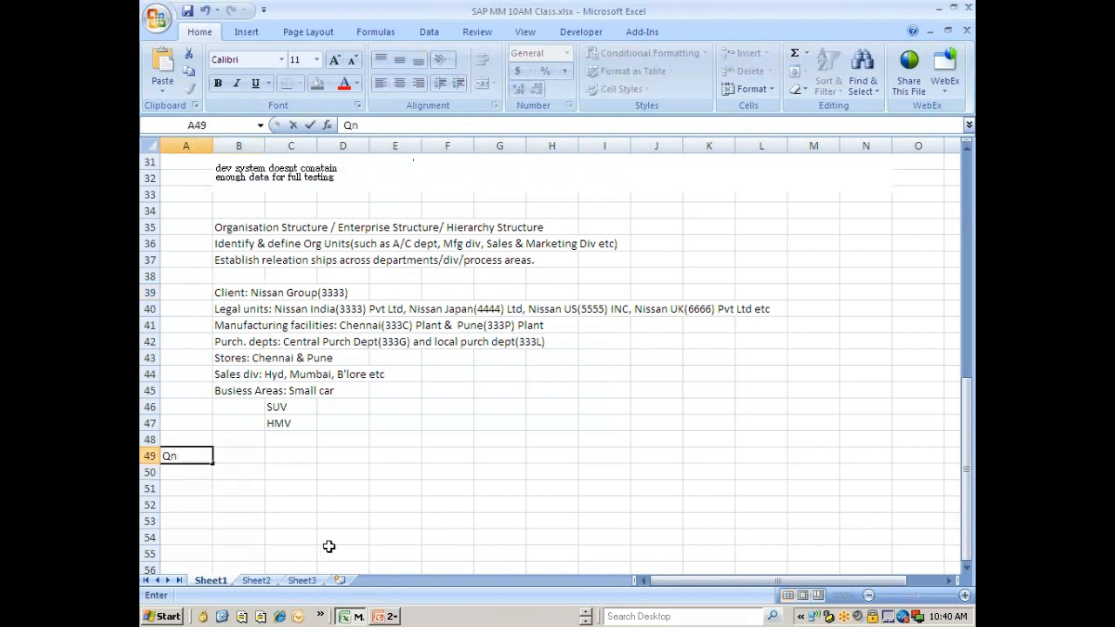
pyautogui.write(':')
pyautogui.press('Tab')
pyautogui.write('What')
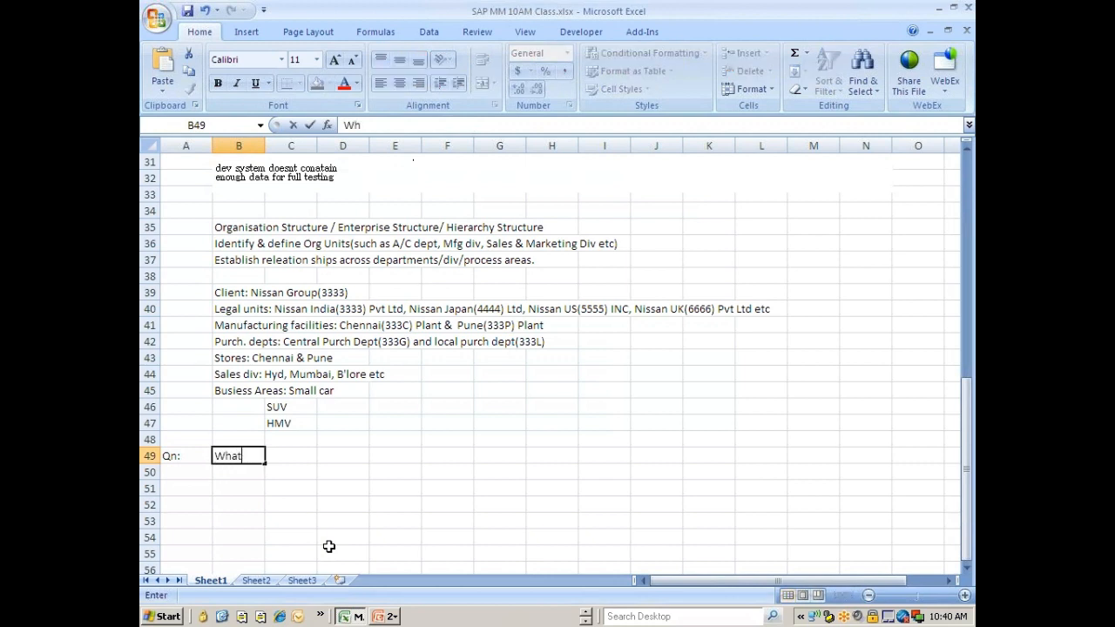
pyautogui.write(' data')
pyautogui.write('do you mainata')
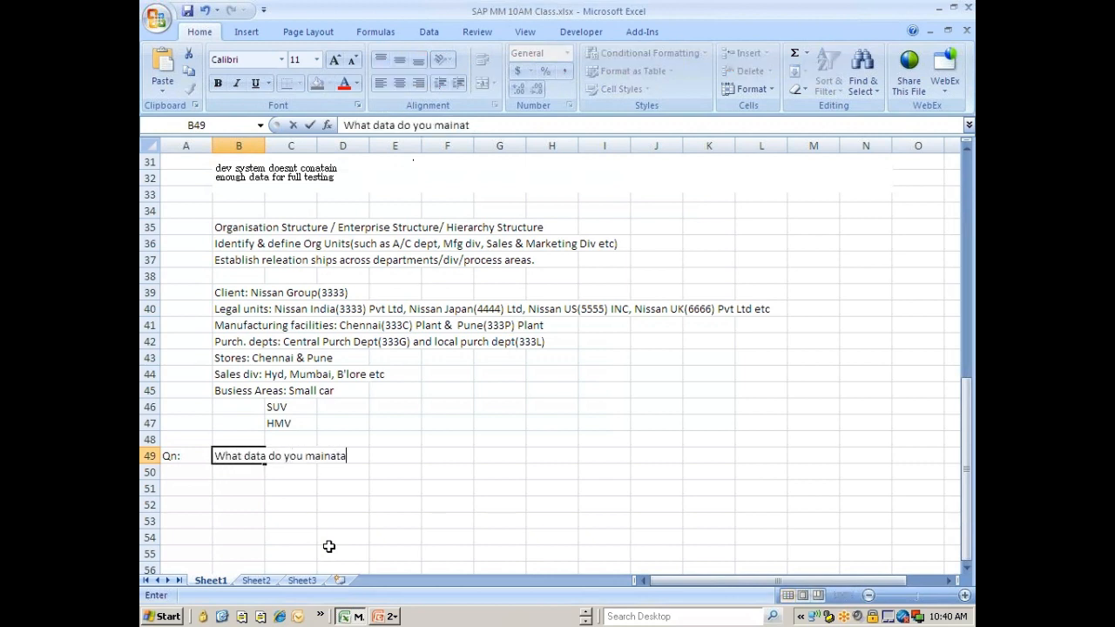
pyautogui.write('in for CC set ')
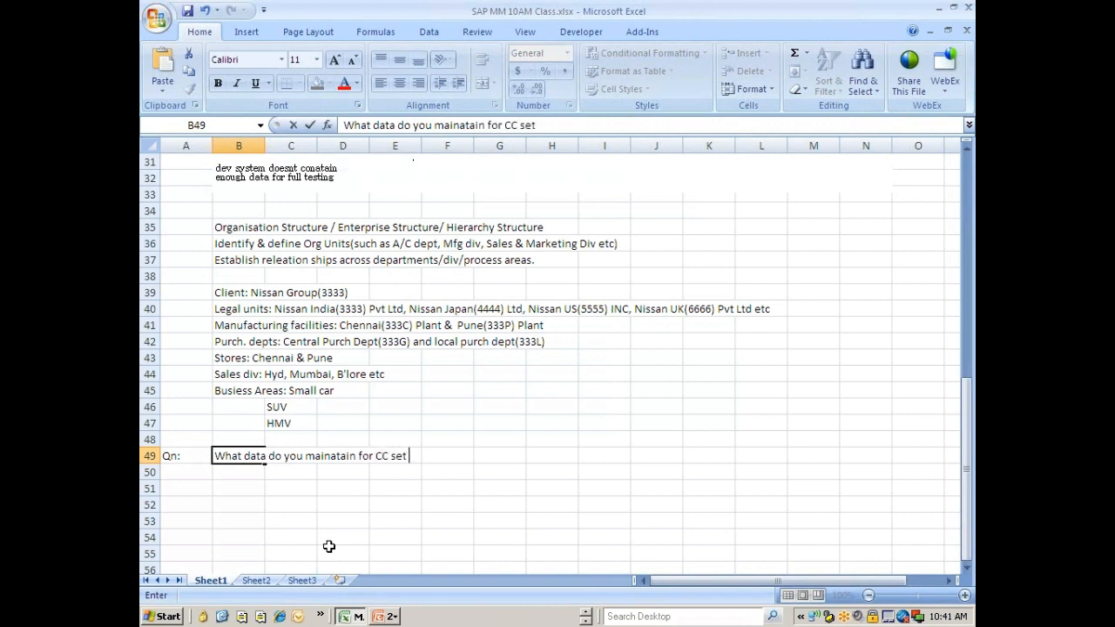
pyautogui.write('up?')
pyautogui.press('Return')
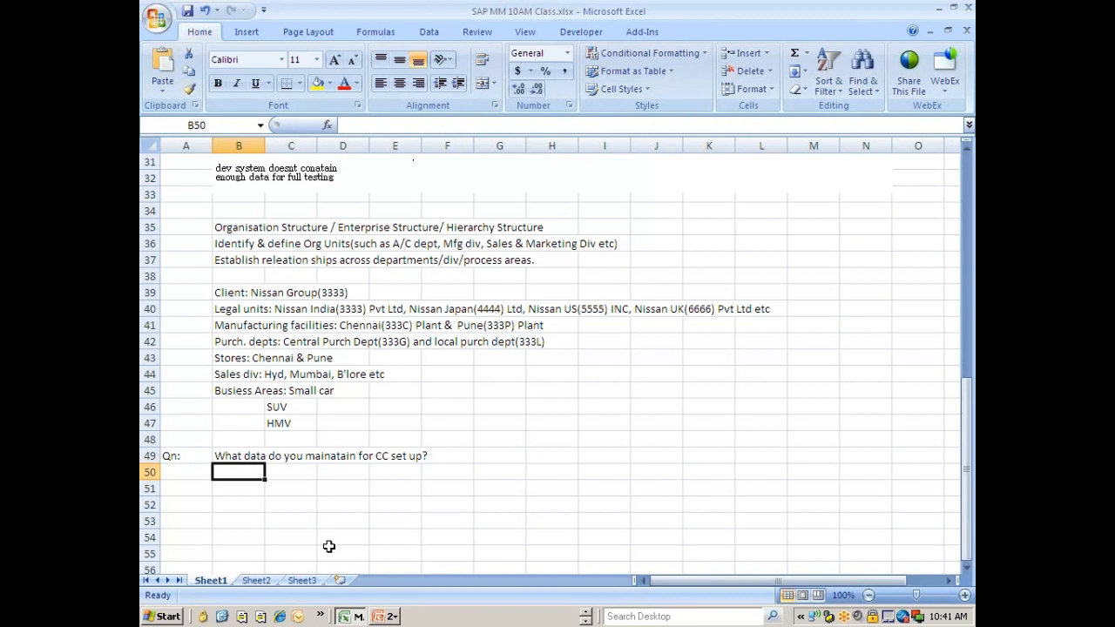
# - Enter "G/L Accounts," in cell B50 and switch back to the company code copy in SAP
pyautogui.write('G/L Ac')
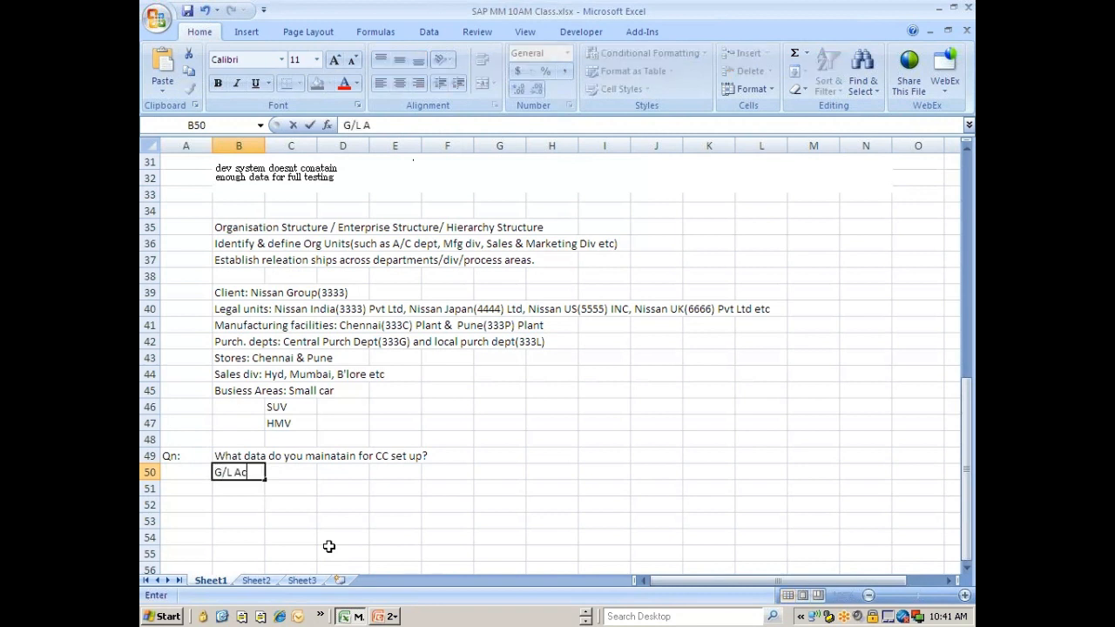
pyautogui.write('counts,')
pyautogui.hotkey('alt', 'Tab')
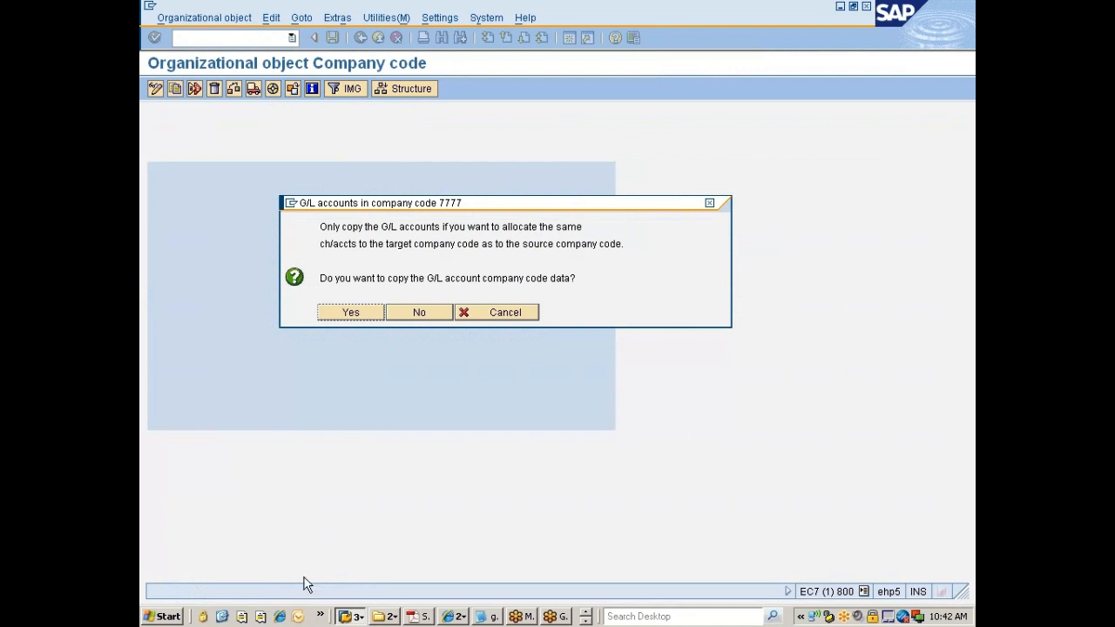
# - Agree to copy the G/L account data to company code 7777 and append "Currency," to cell B50 in the Excel workbook
pyautogui.click(351, 313)
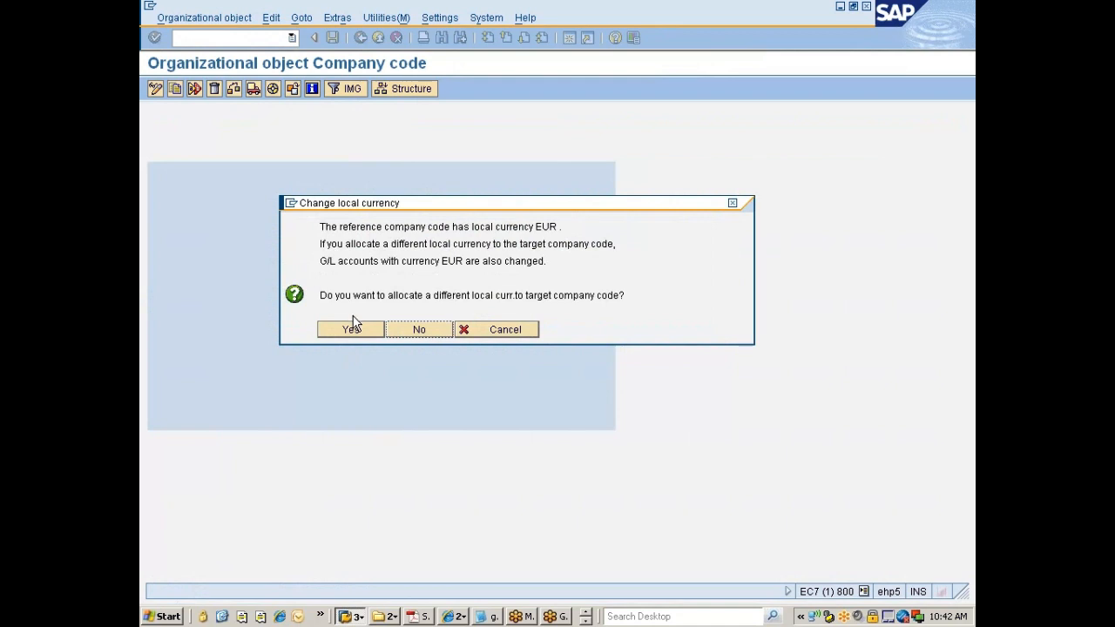
pyautogui.hotkey('alt', 'Tab')
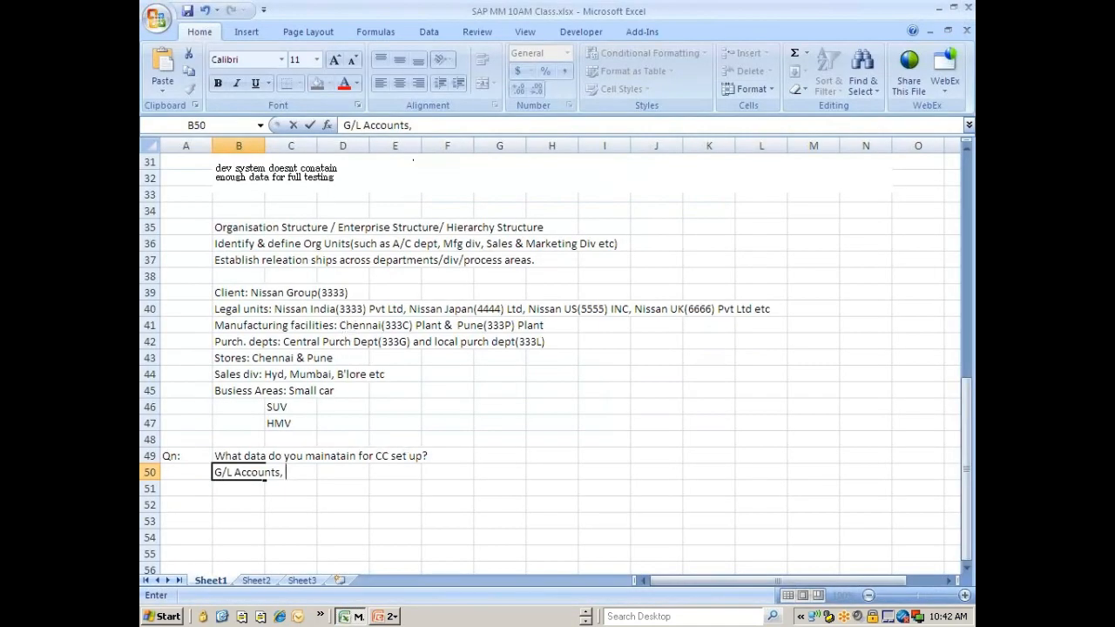
pyautogui.write('Currency,')
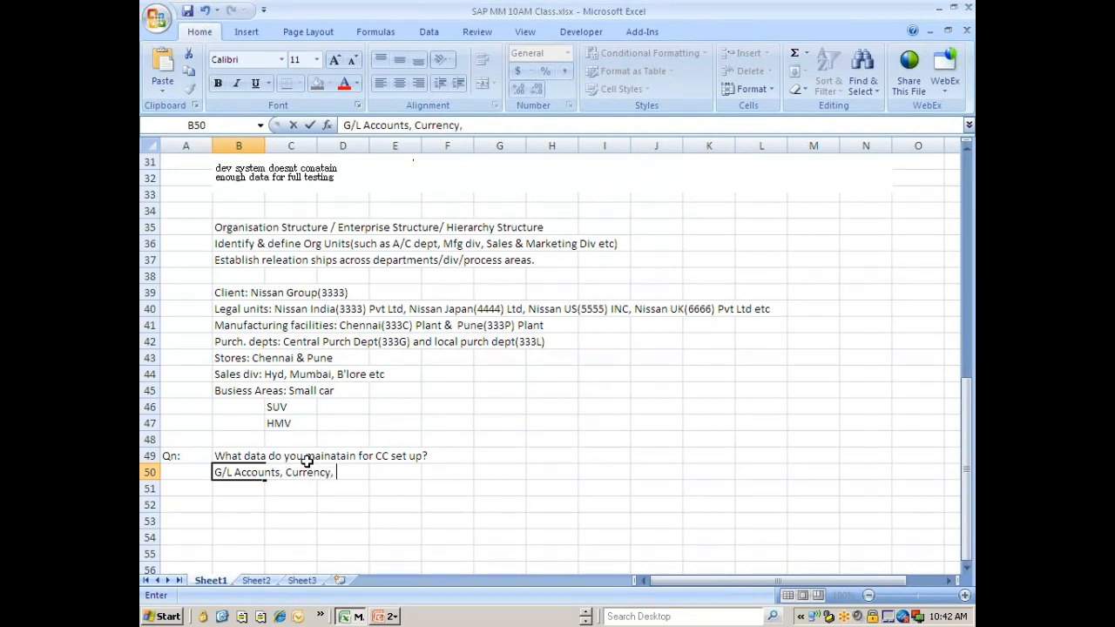
pyautogui.hotkey('alt', 'Tab')
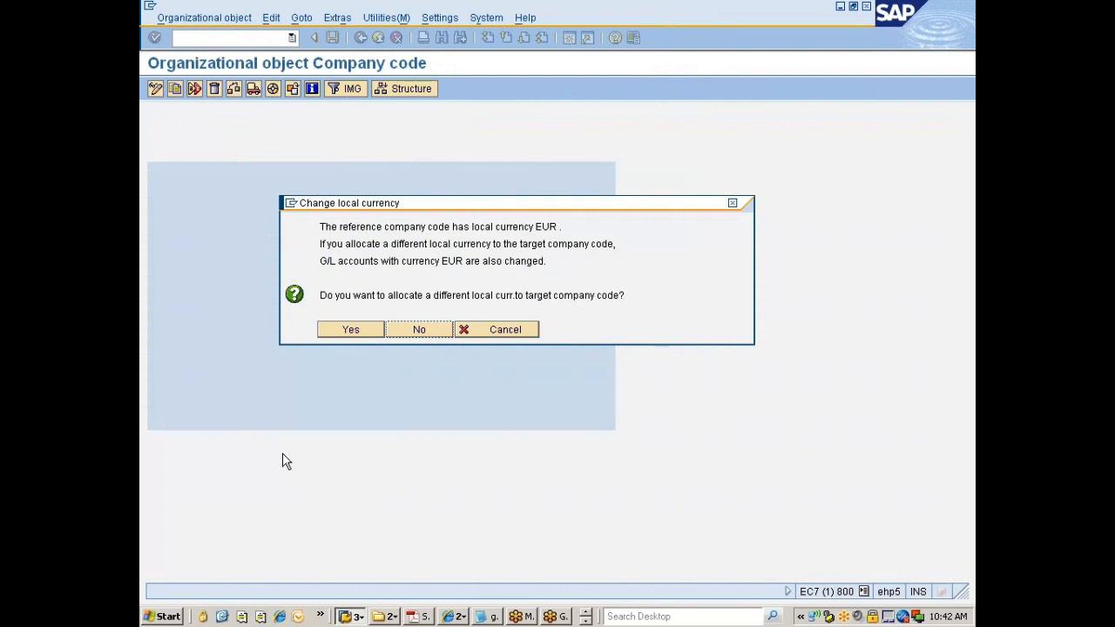
# - Allocate a different local currency, INR, to target company code 7777 in SAP
pyautogui.click(348, 331)
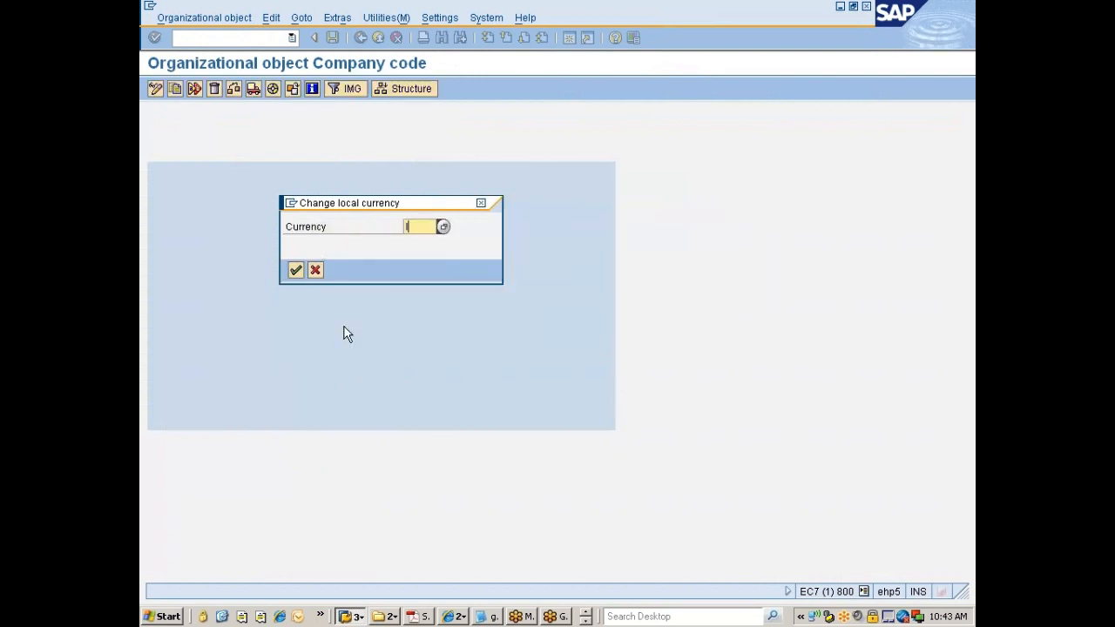
pyautogui.write('INR')
pyautogui.press('Return')
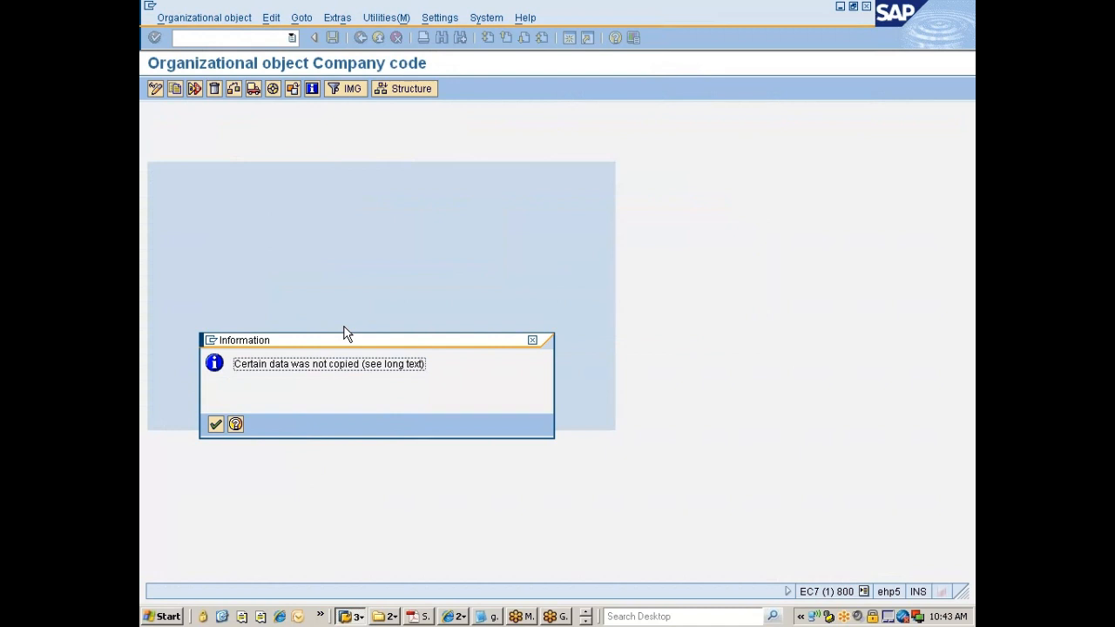
# - Acknowledge the information messages of the company code copy and decline transporting the number ranges
pyautogui.press('Return')
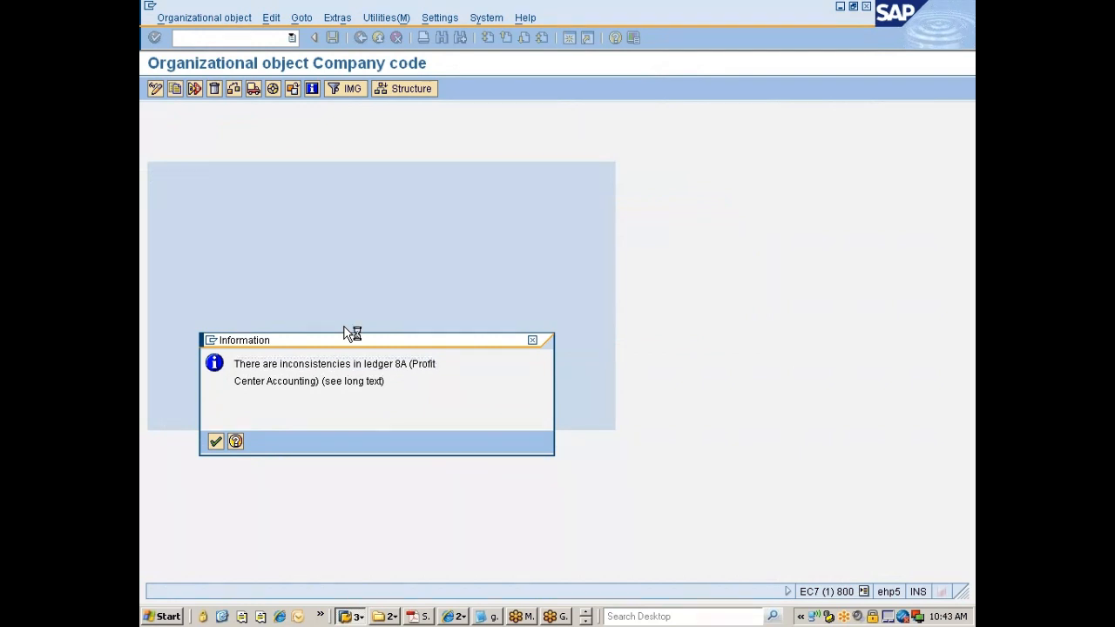
pyautogui.press('Return')
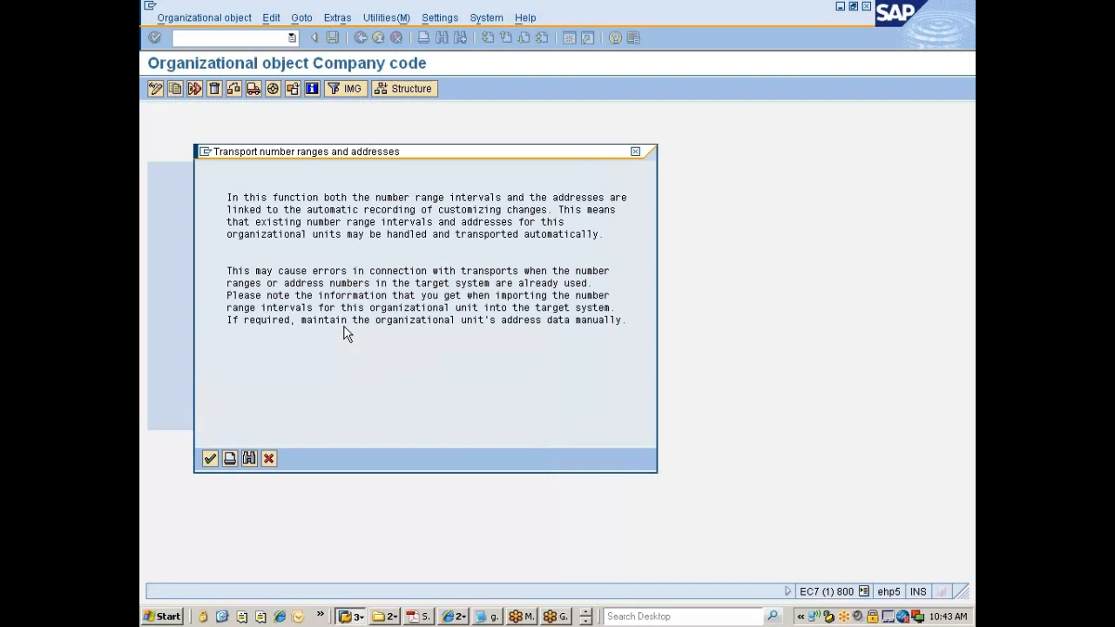
pyautogui.press('Return')
pyautogui.press('Return')
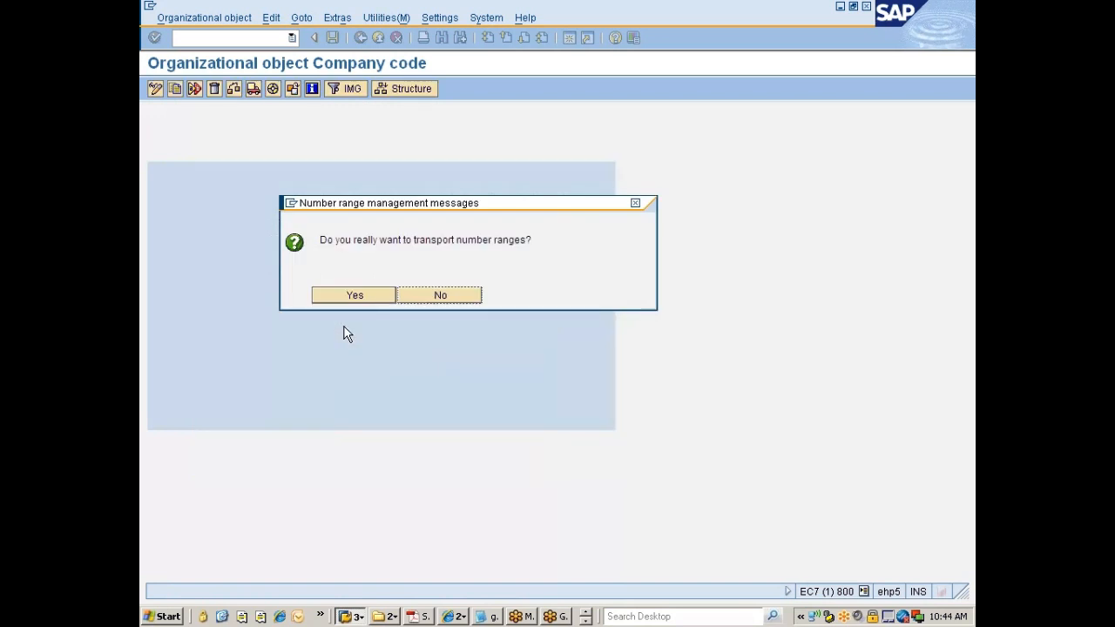
pyautogui.click(443, 300)
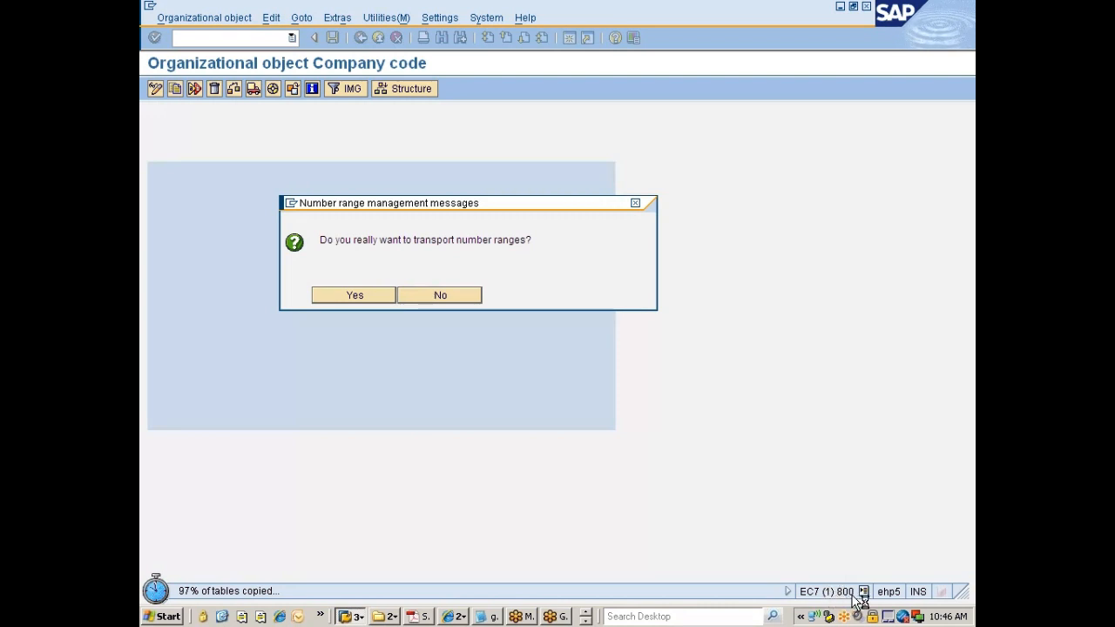
# - Expand the Define Credit Control Area activity in the Nissan changes request down to table T014 and examine its recorded entry
pyautogui.hotkey('alt', 'Tab')
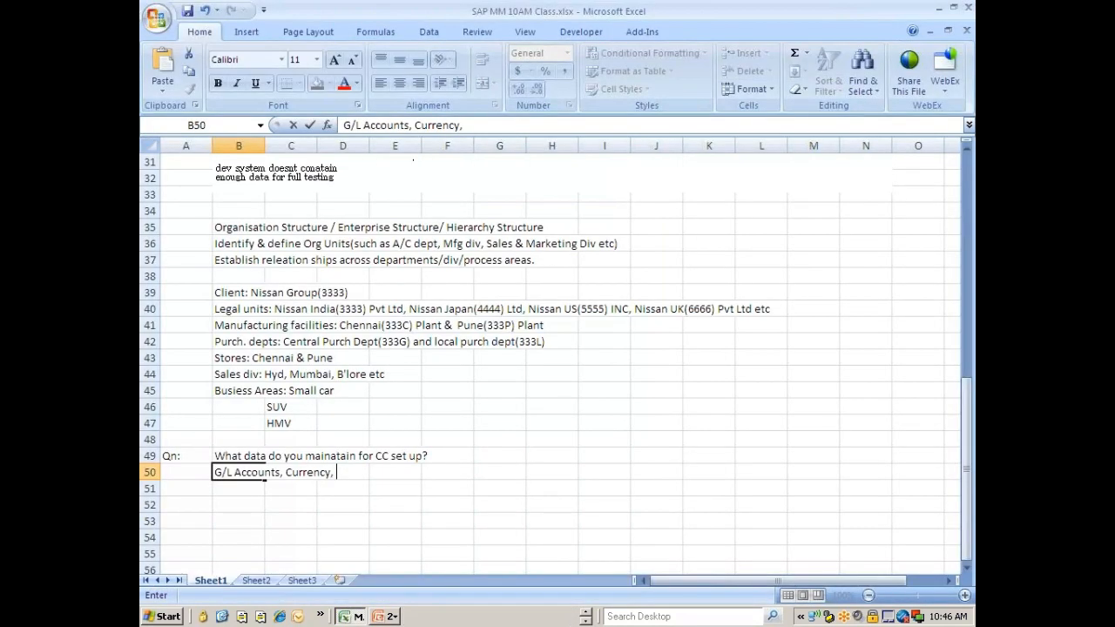
pyautogui.hotkey('alt', 'Tab')
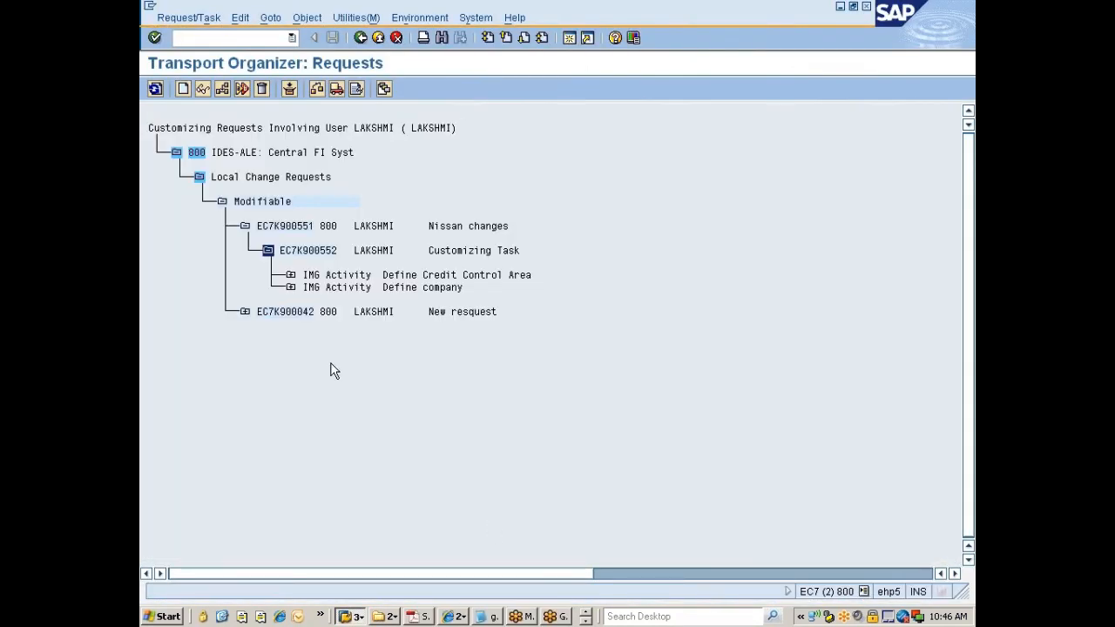
pyautogui.click(290, 277)
pyautogui.click(314, 299)
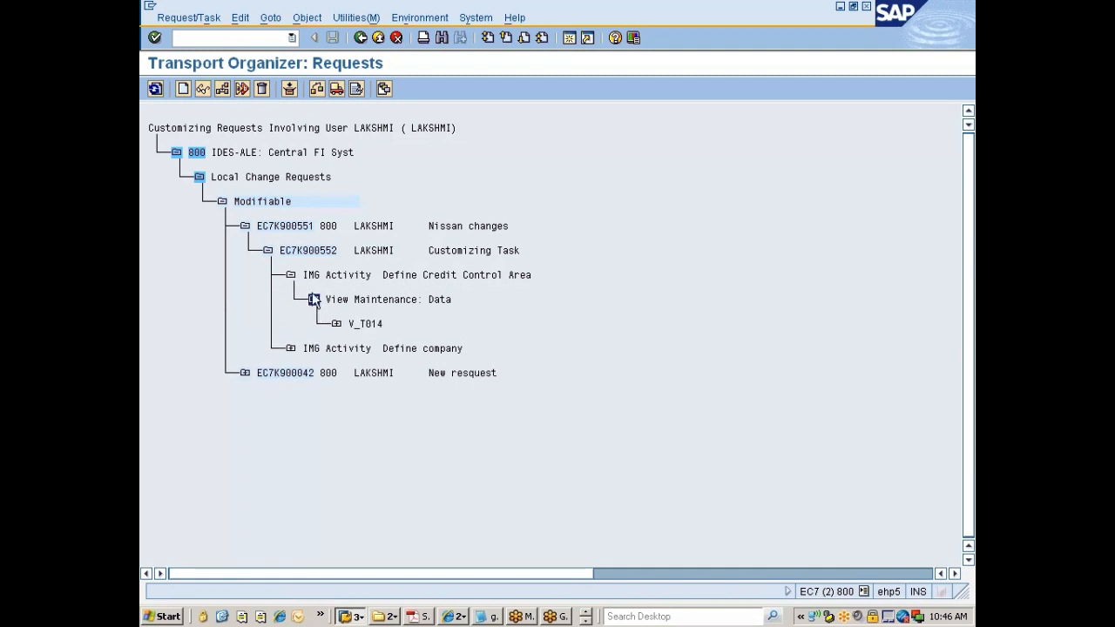
pyautogui.click(336, 324)
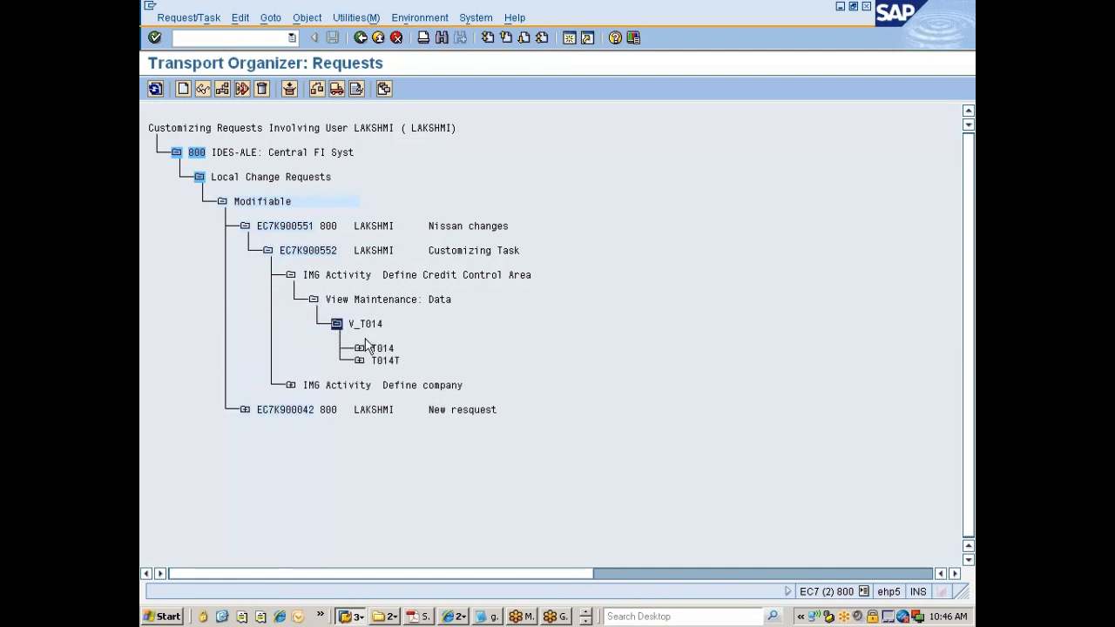
pyautogui.click(360, 349)
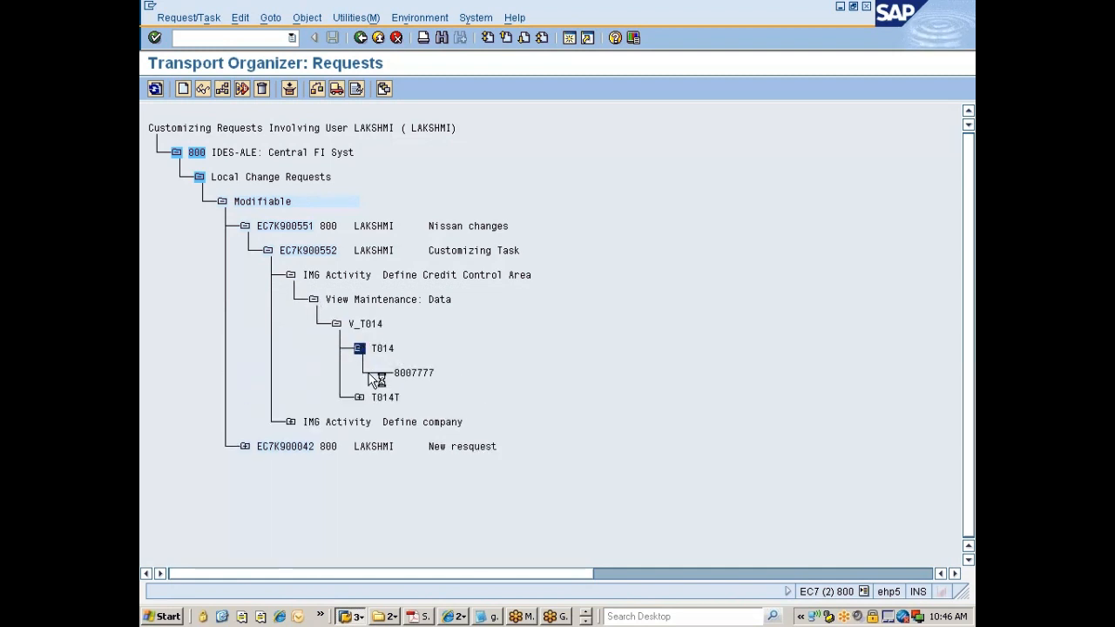
pyautogui.click(360, 398)
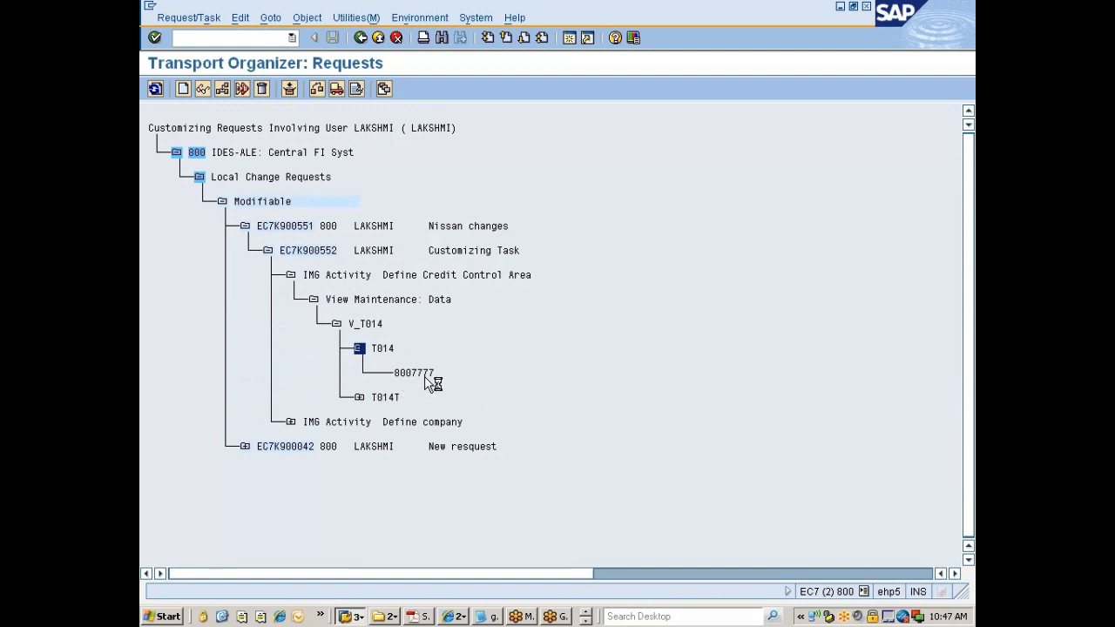
pyautogui.doubleClick(411, 377)
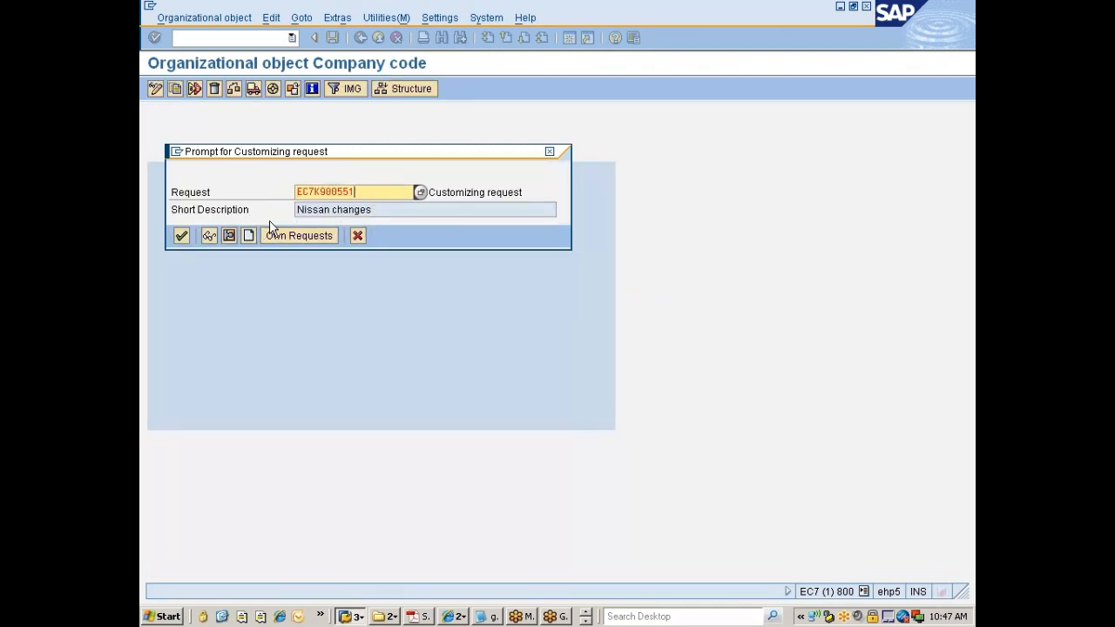
# - Record the company code copy in the customizing request EC7K900551 and close the object editing message
pyautogui.click(183, 236)
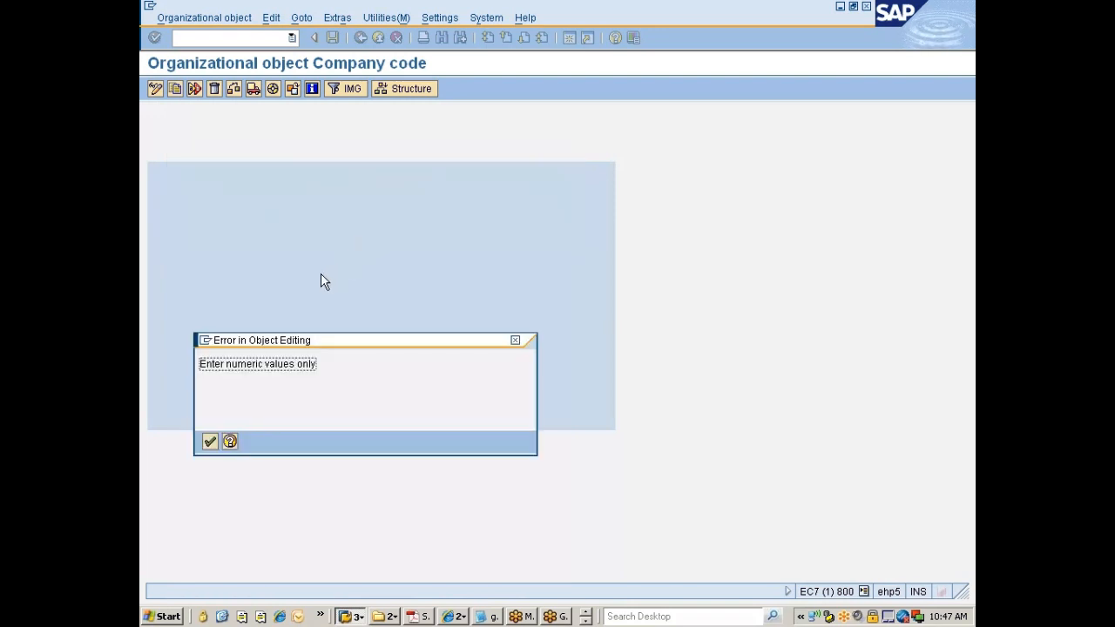
pyautogui.press('Return')
pyautogui.press('Return')
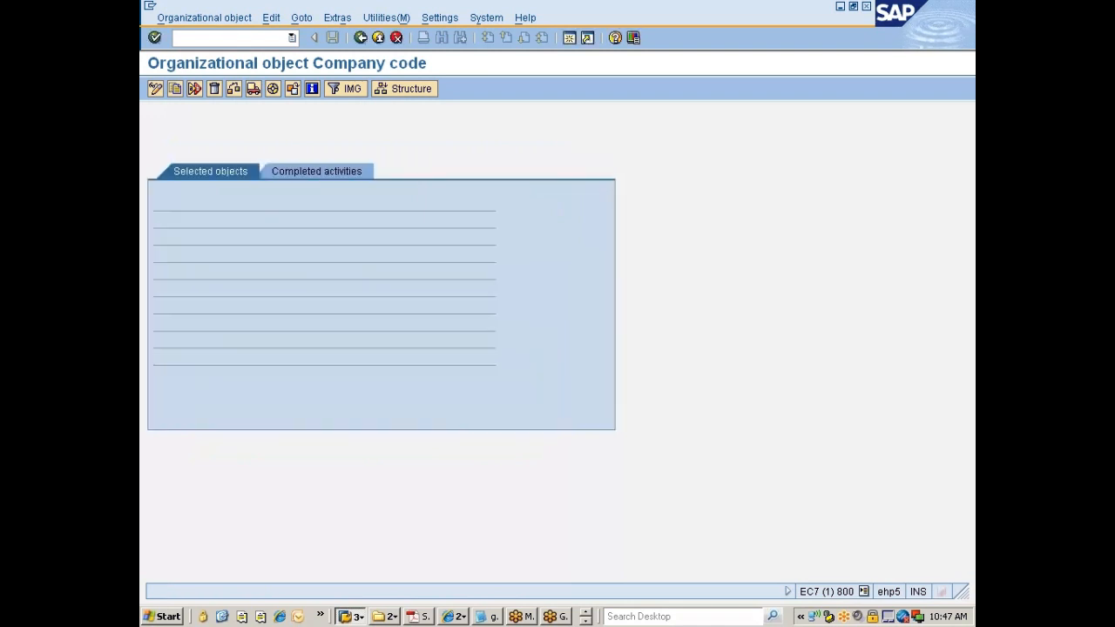
# - Review the earlier notes in the Excel class workbook and return to the transport requests in SAP
pyautogui.hotkey('alt', 'Tab')
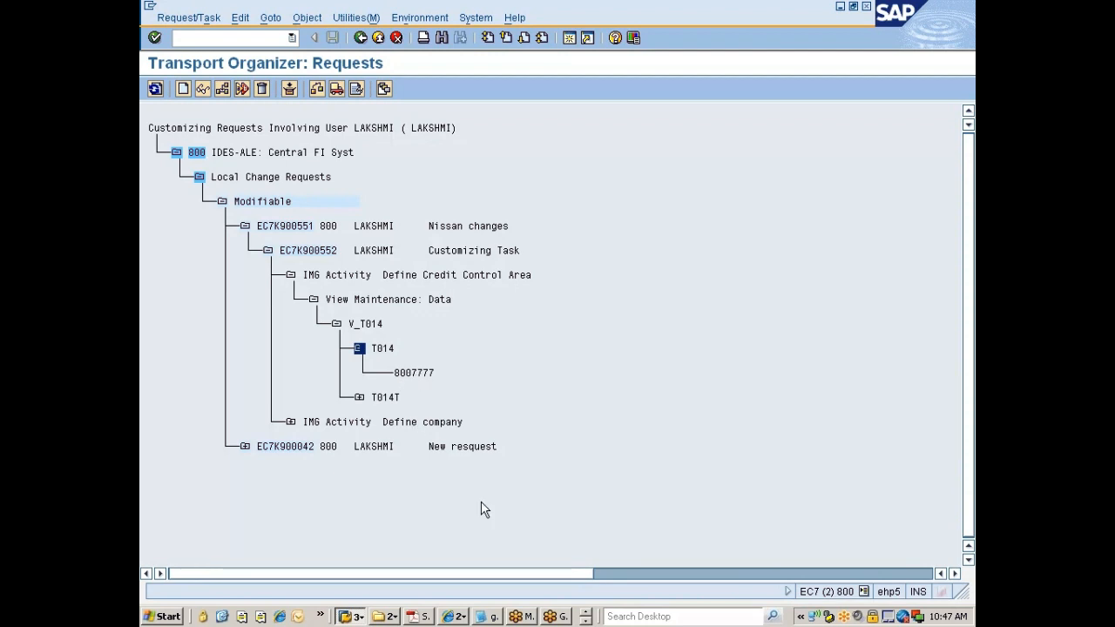
pyautogui.click(585, 620)
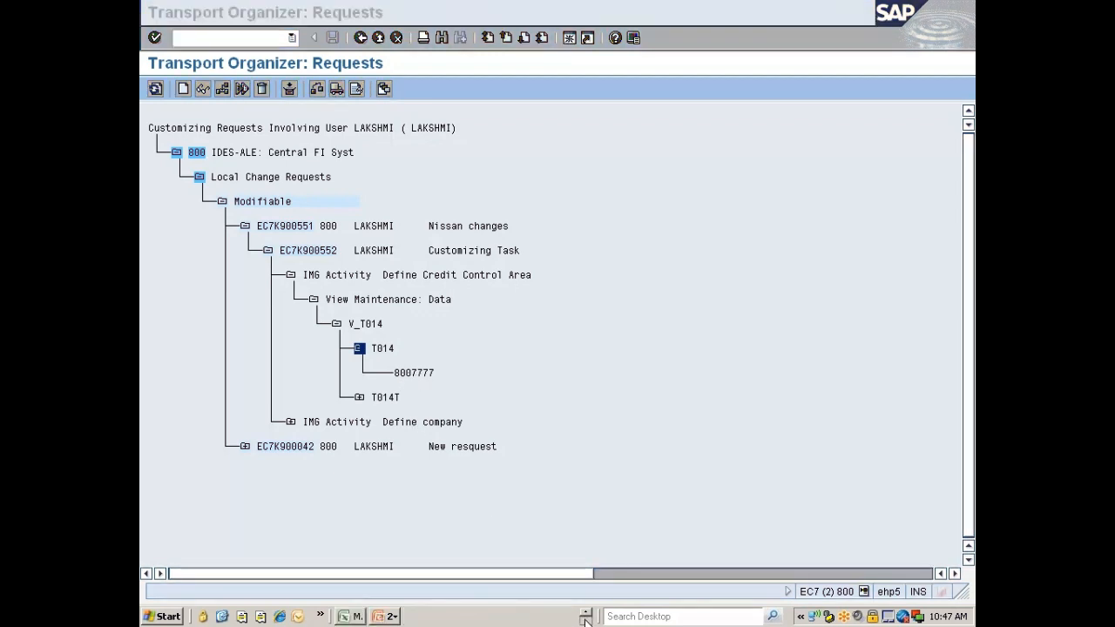
pyautogui.click(358, 617)
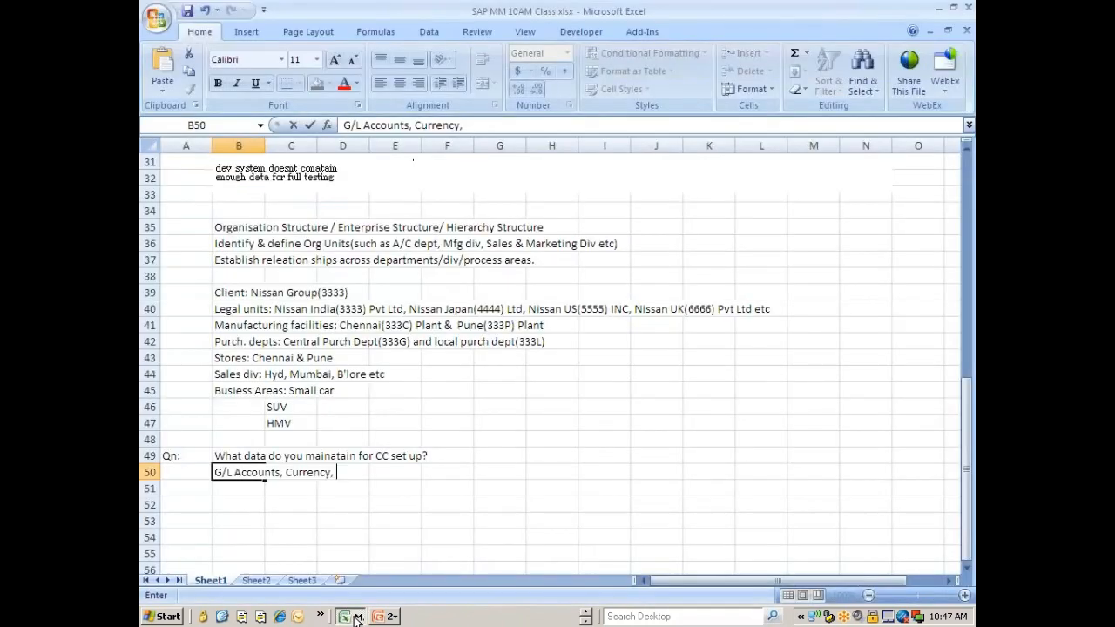
pyautogui.scroll(10, 364, 522)
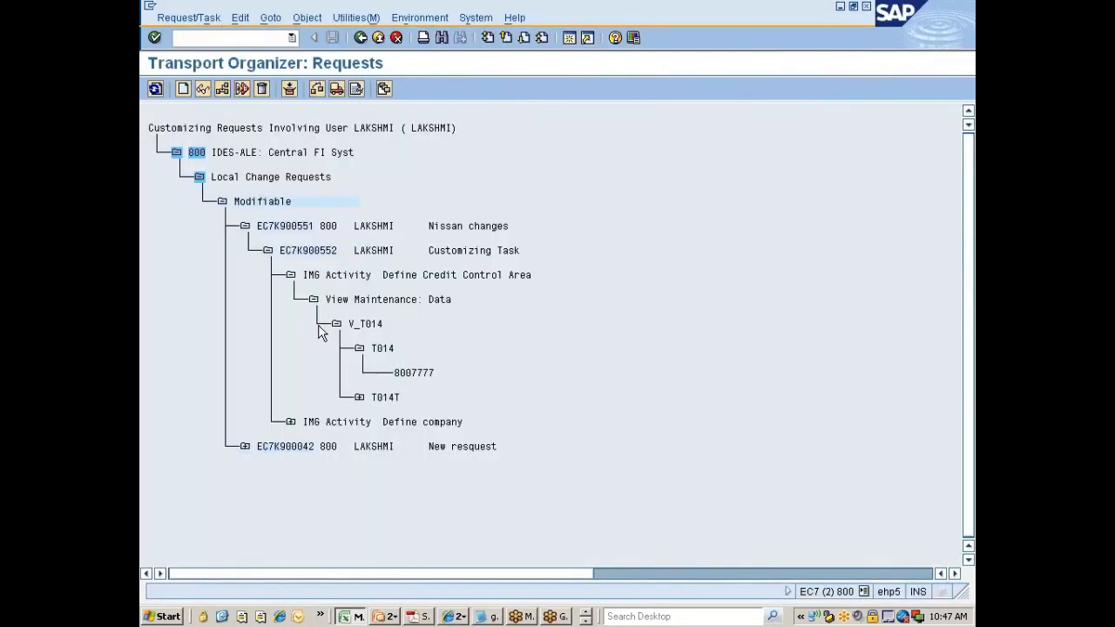
pyautogui.click(359, 349)
# - Open the KVR EHP5.0 logon screen from SAP Logon to examine its client field, and leave it again
pyautogui.click(352, 617)
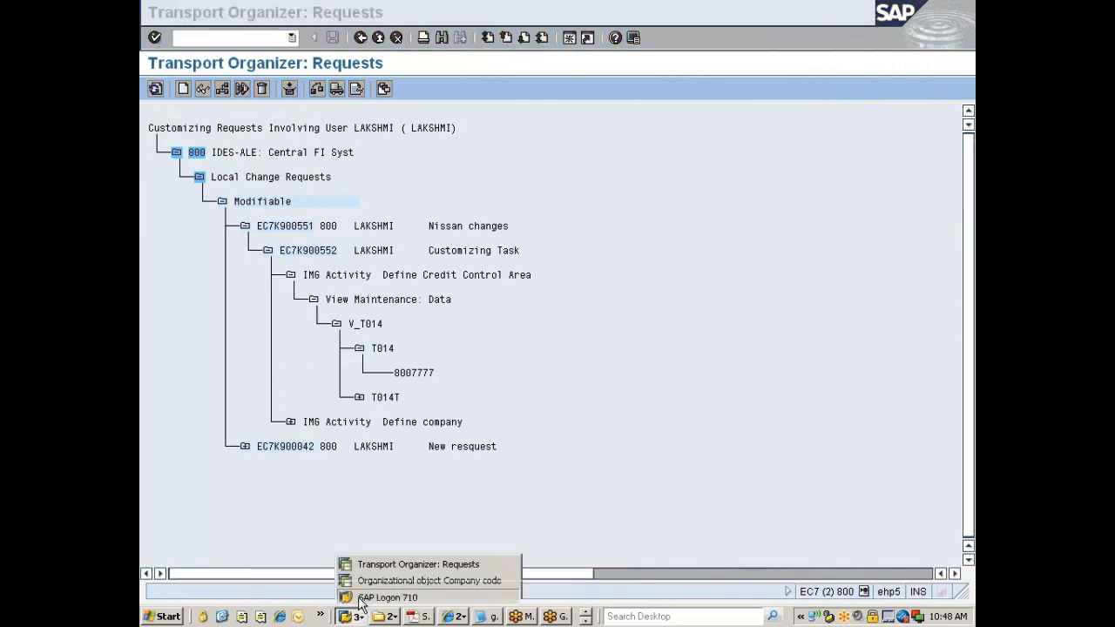
pyautogui.click(360, 600)
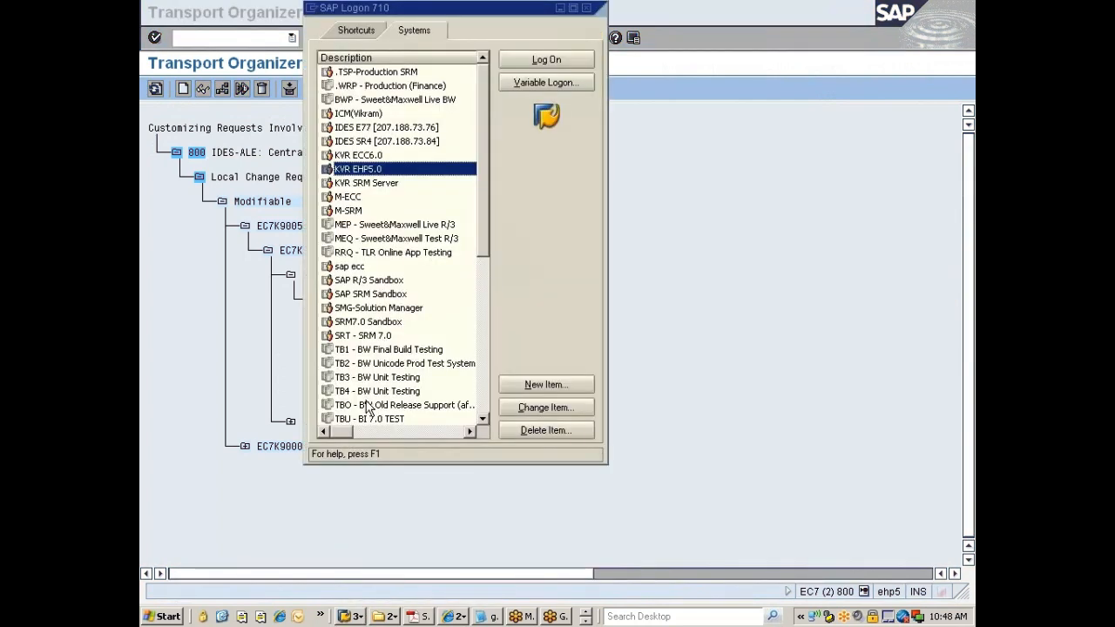
pyautogui.doubleClick(358, 173)
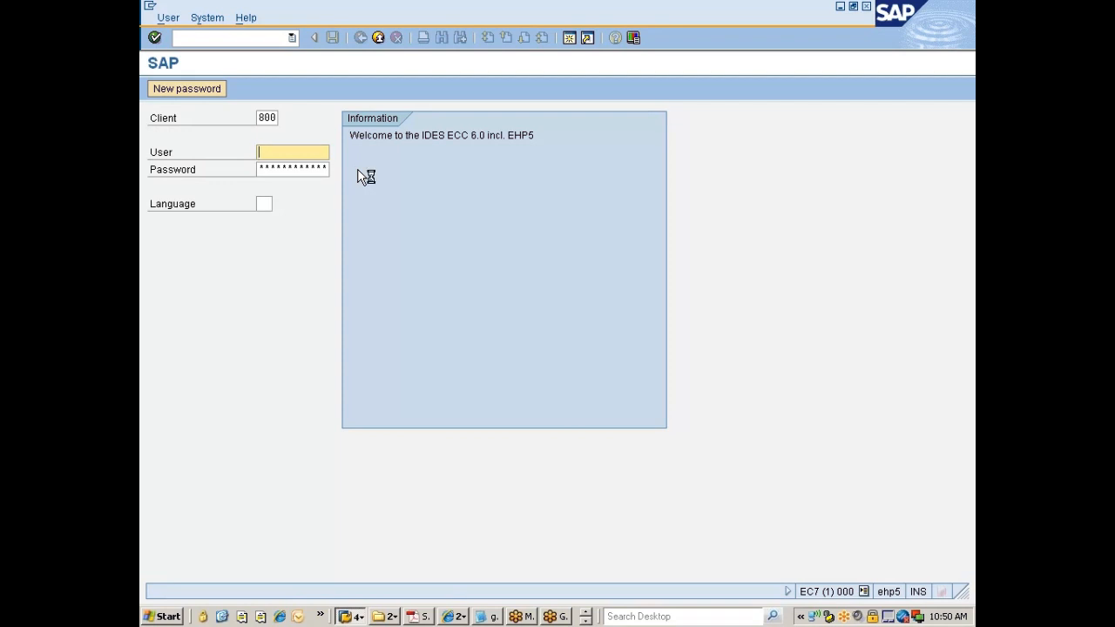
pyautogui.click(378, 38)
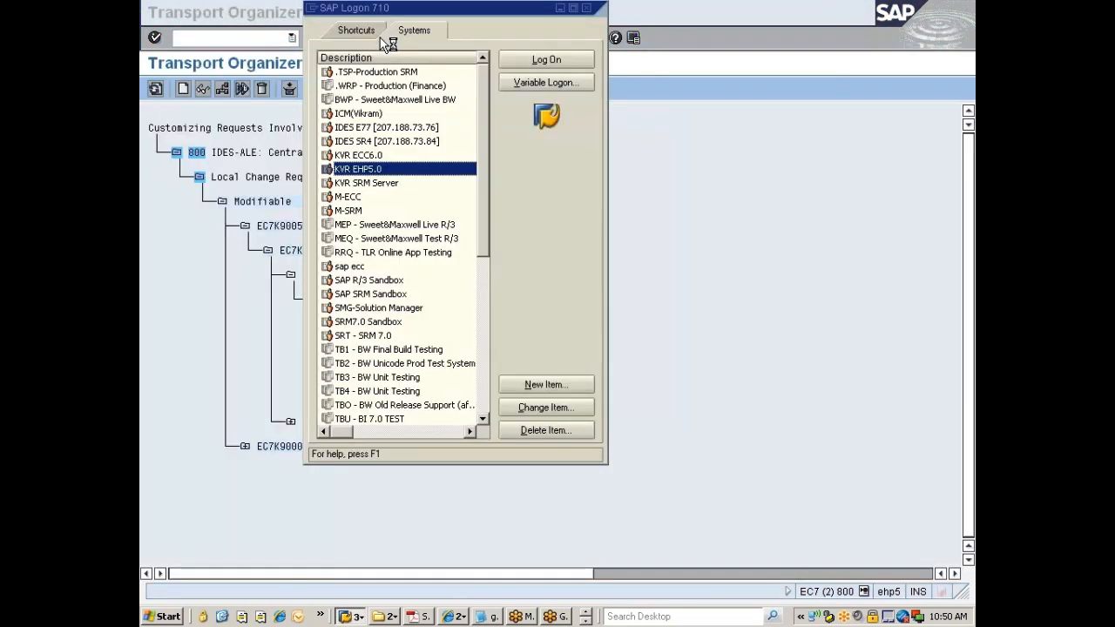
pyautogui.click(560, 8)
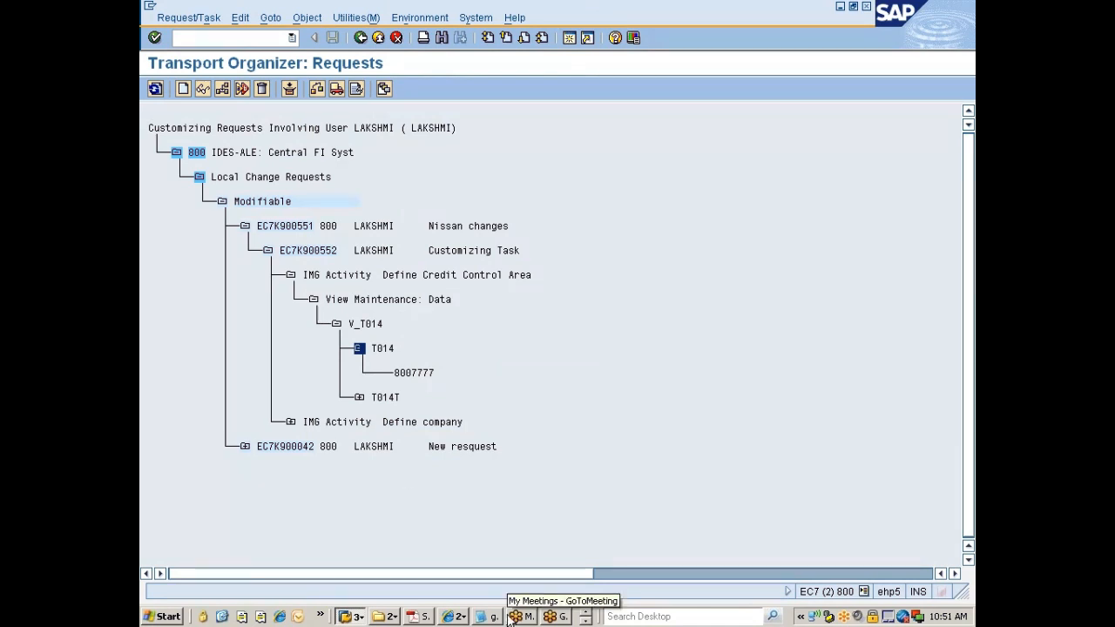
pyautogui.press('F10')
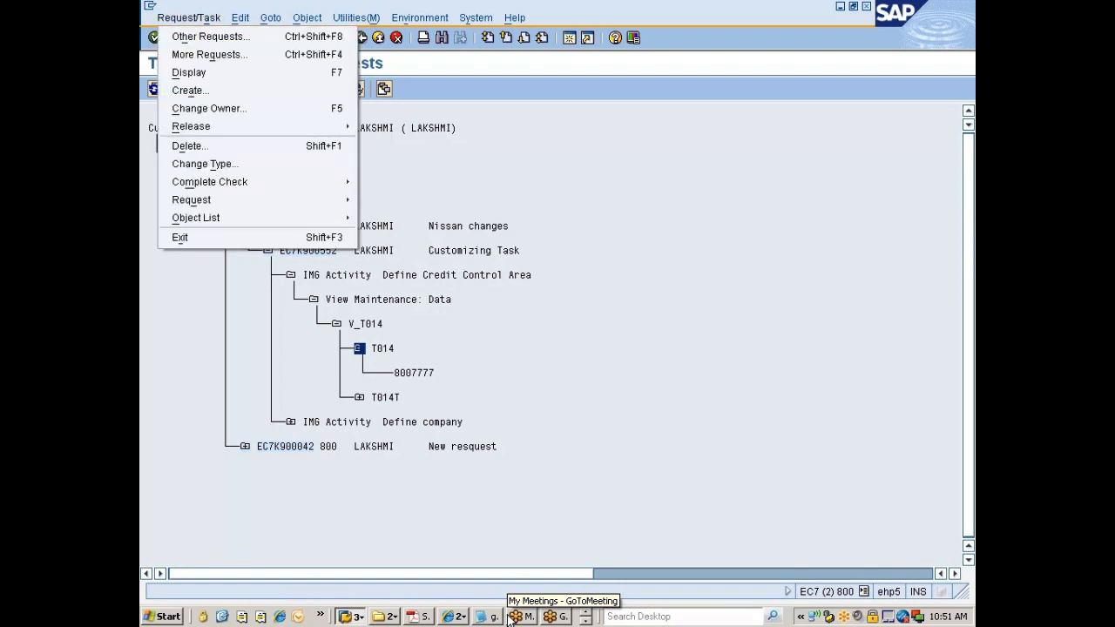
pyautogui.click(564, 481)
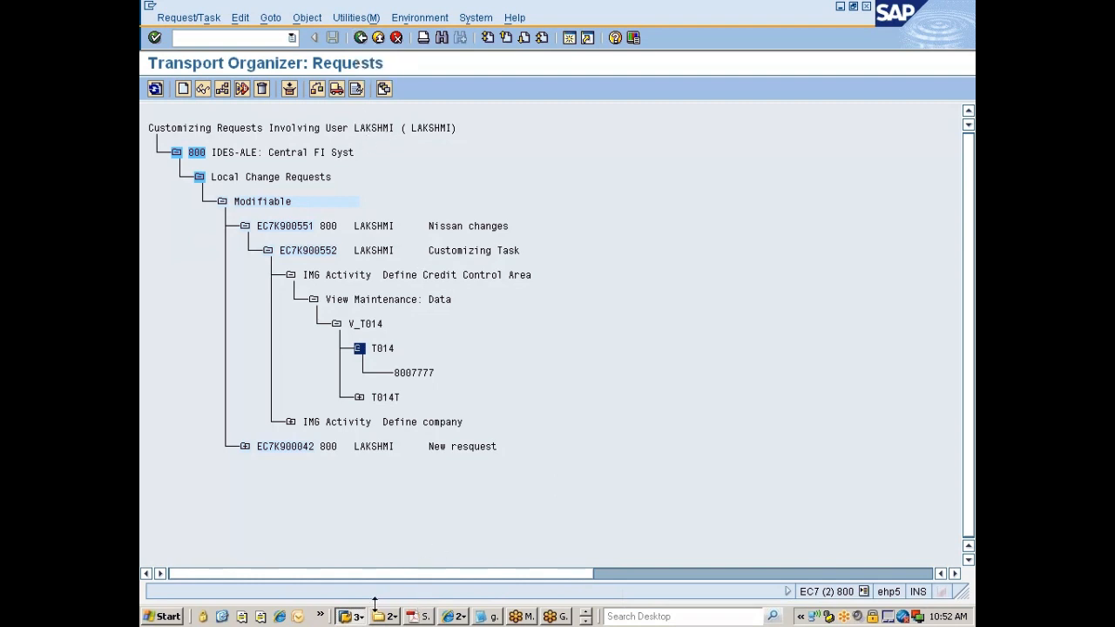
# - Switch to the company code session and check its completed activities and selected objects
pyautogui.click(352, 616)
pyautogui.click(384, 581)
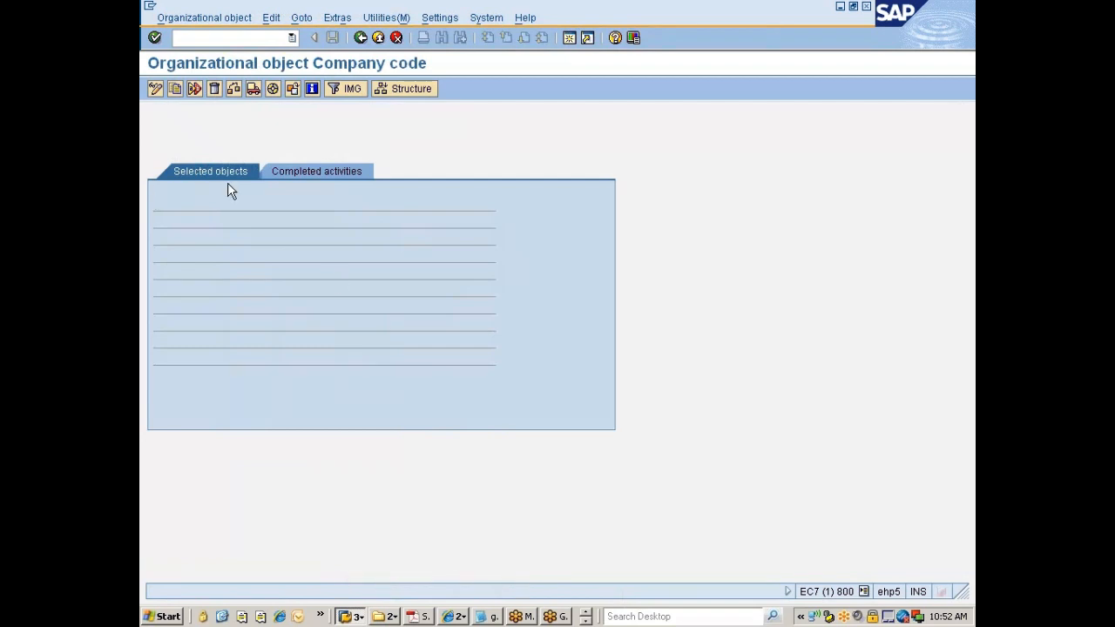
pyautogui.click(291, 173)
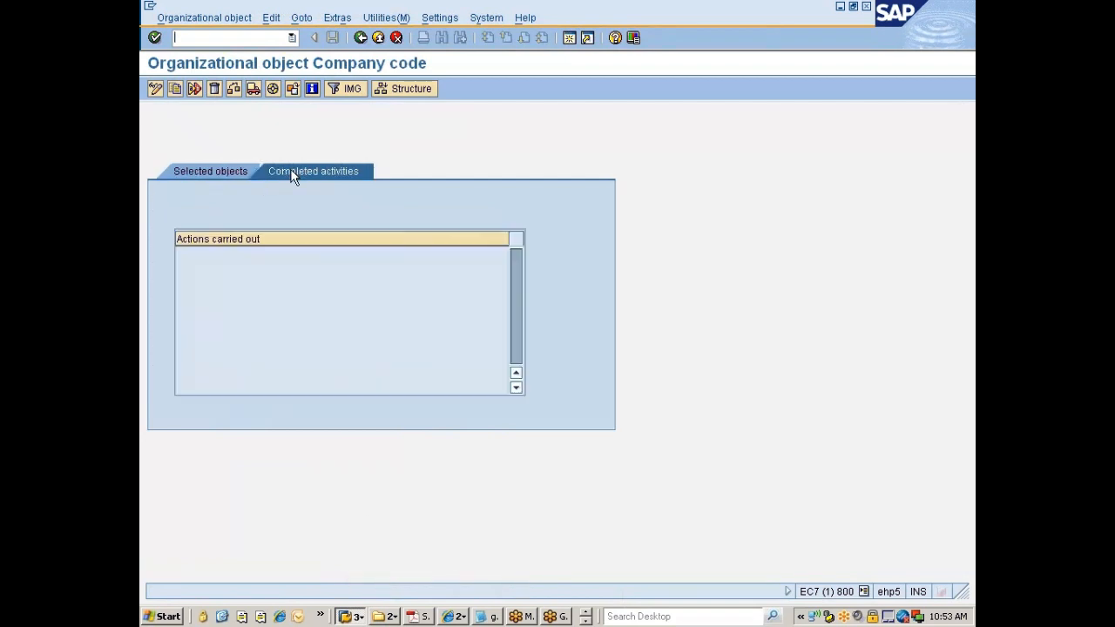
pyautogui.click(218, 174)
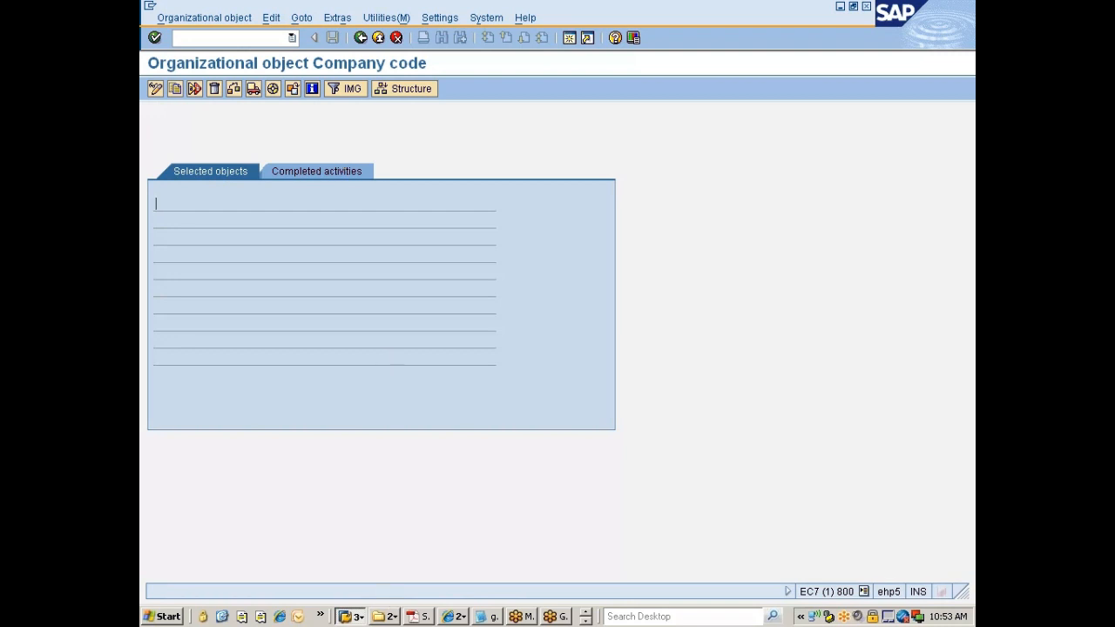
# - Start the Data Browser (SE16) in a new session and open the selection screen of table TNIW5
pyautogui.click(569, 39)
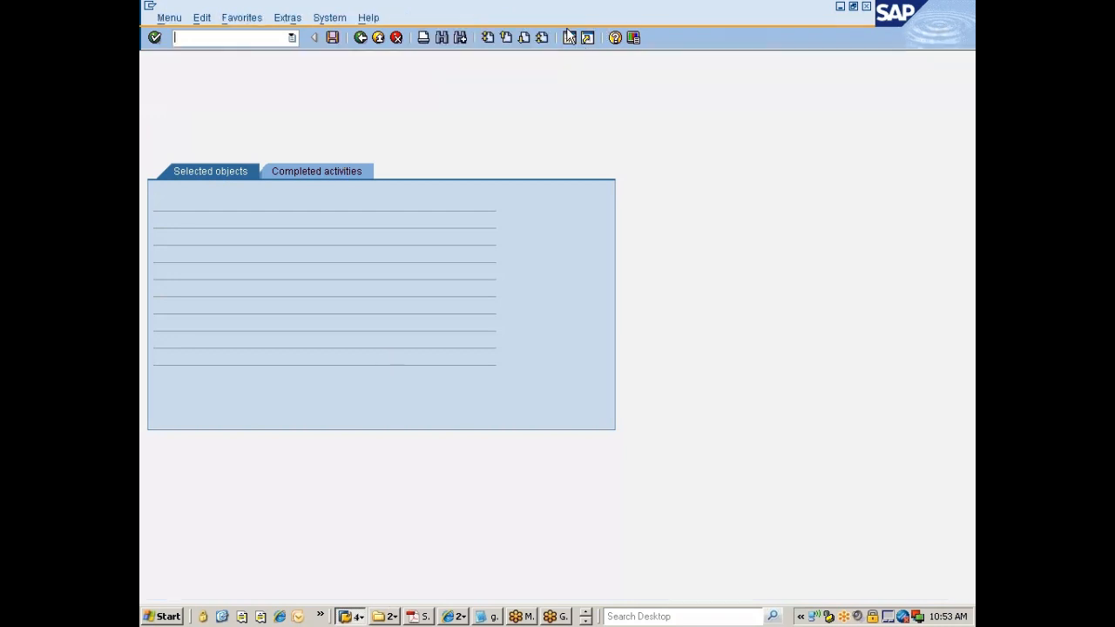
pyautogui.write('se16')
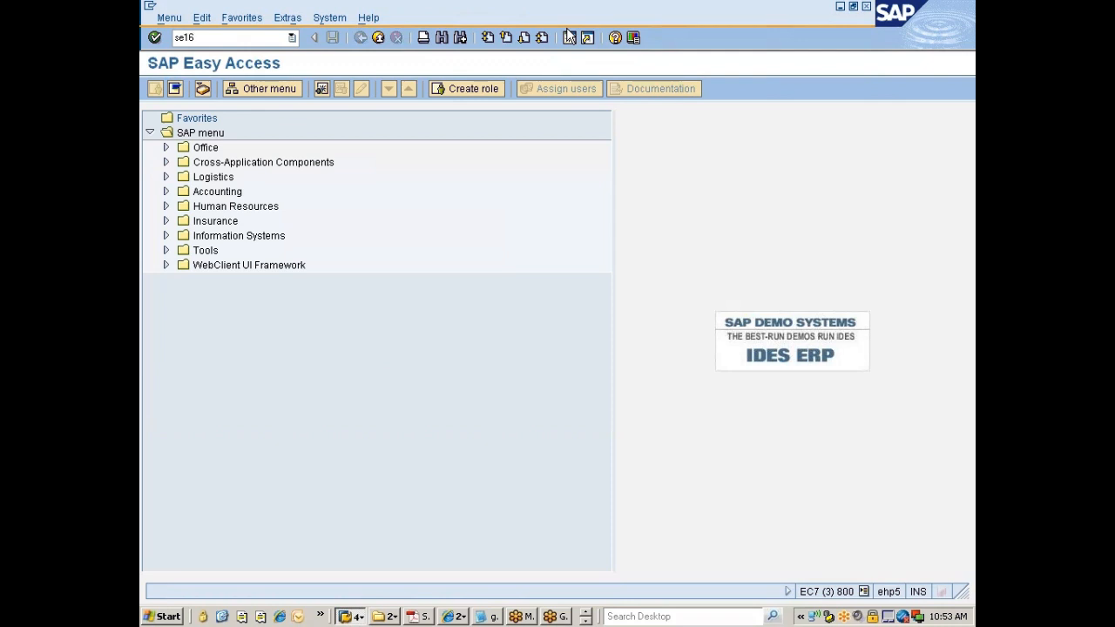
pyautogui.press('Return')
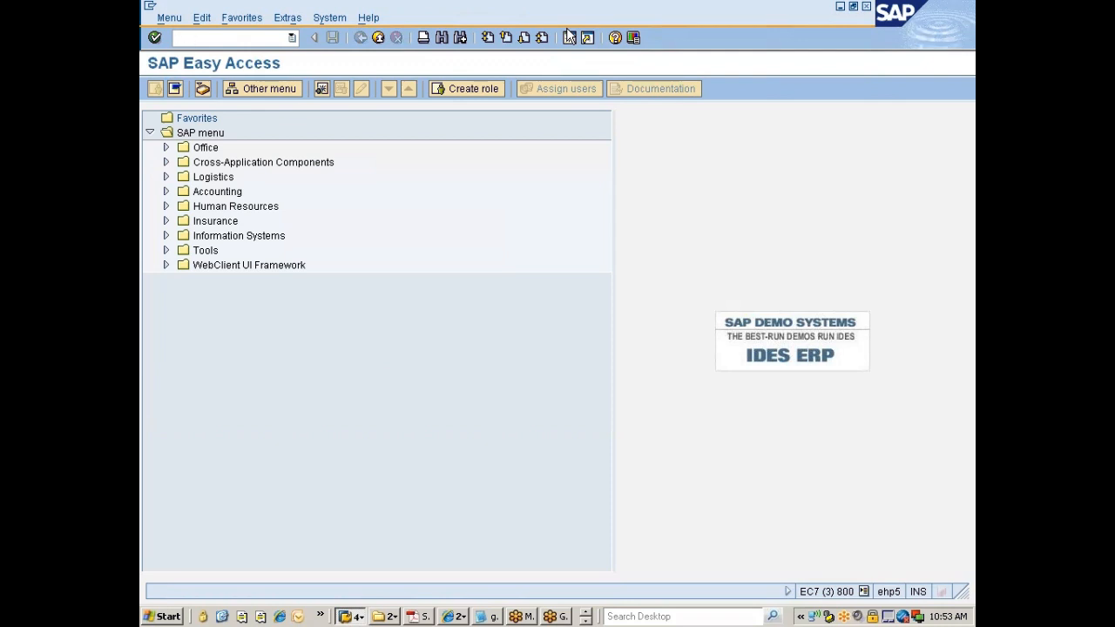
pyautogui.write('tn')
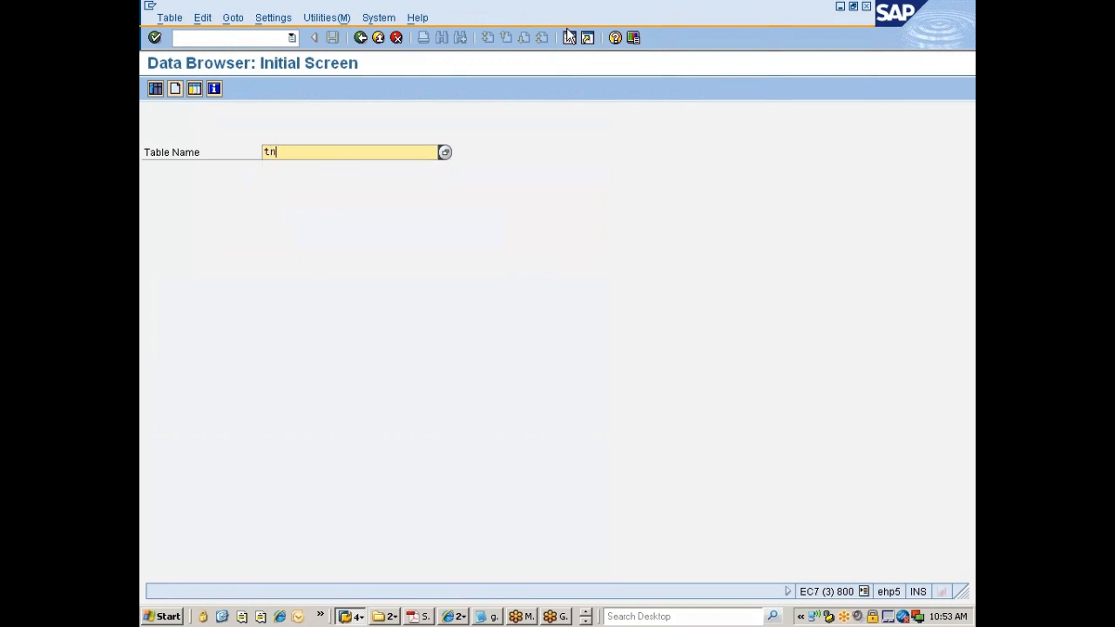
pyautogui.write('iw5')
pyautogui.press('Return')
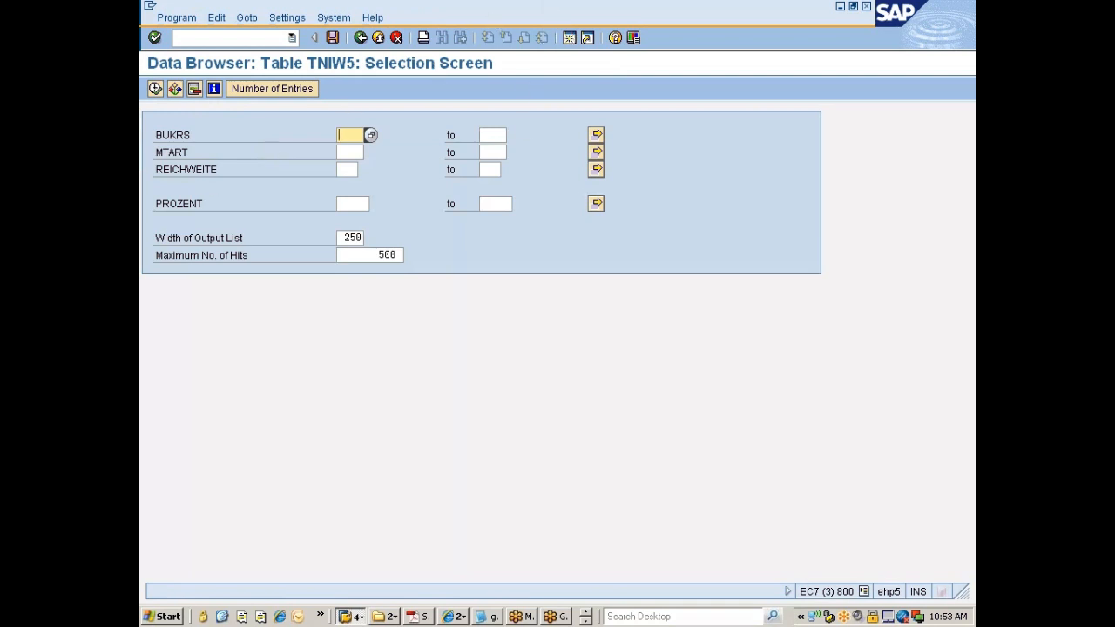
pyautogui.click(287, 17)
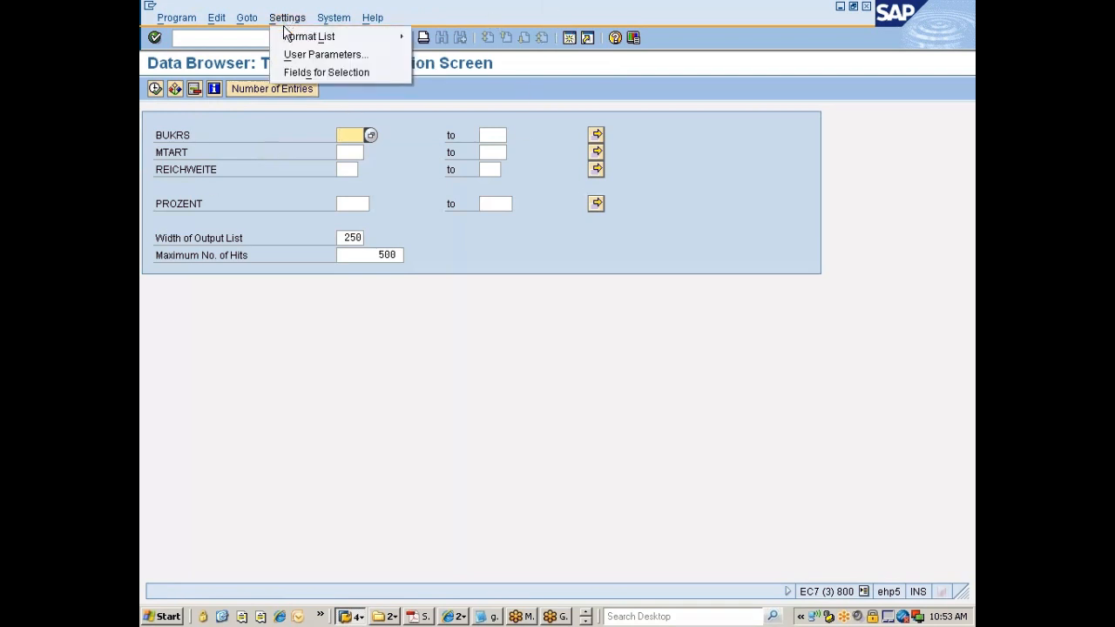
pyautogui.click(293, 76)
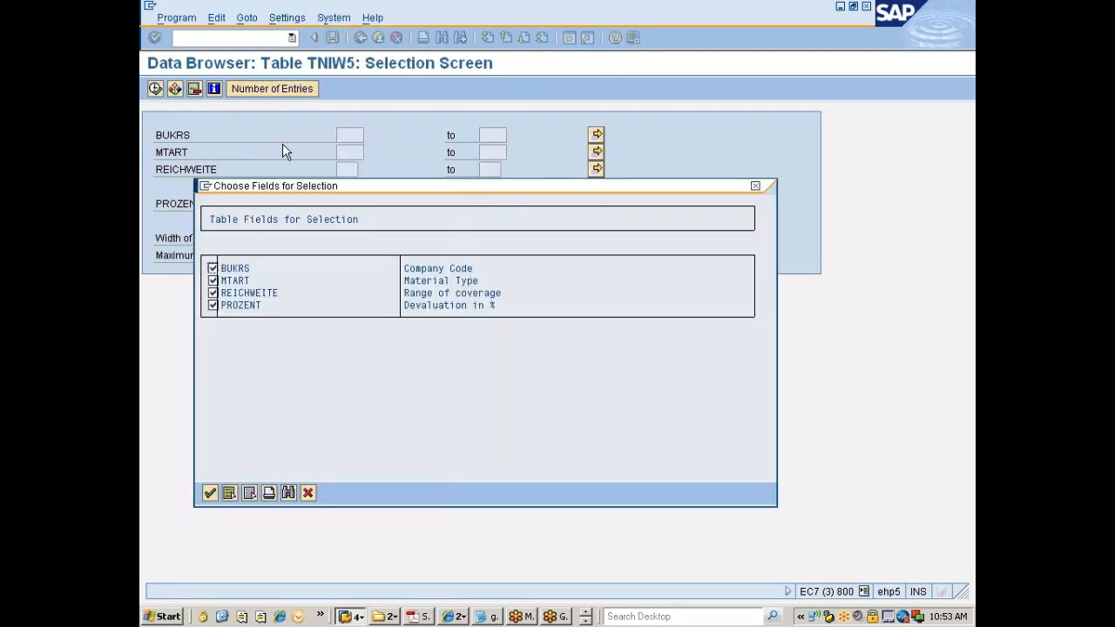
pyautogui.click(309, 493)
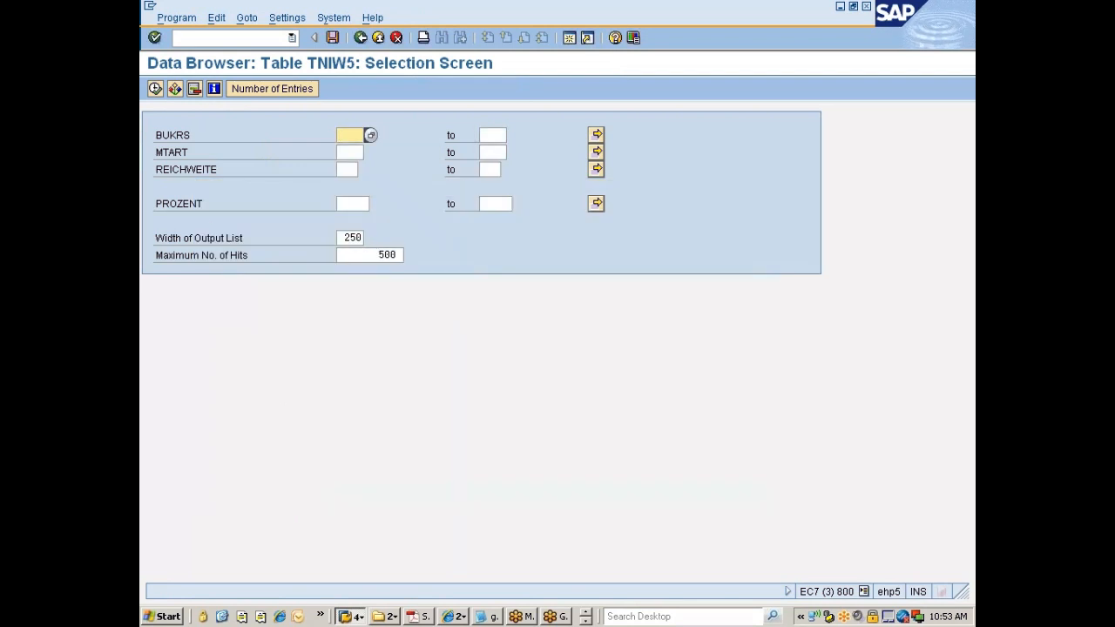
pyautogui.moveTo(217, 169); pyautogui.dragTo(155, 169)
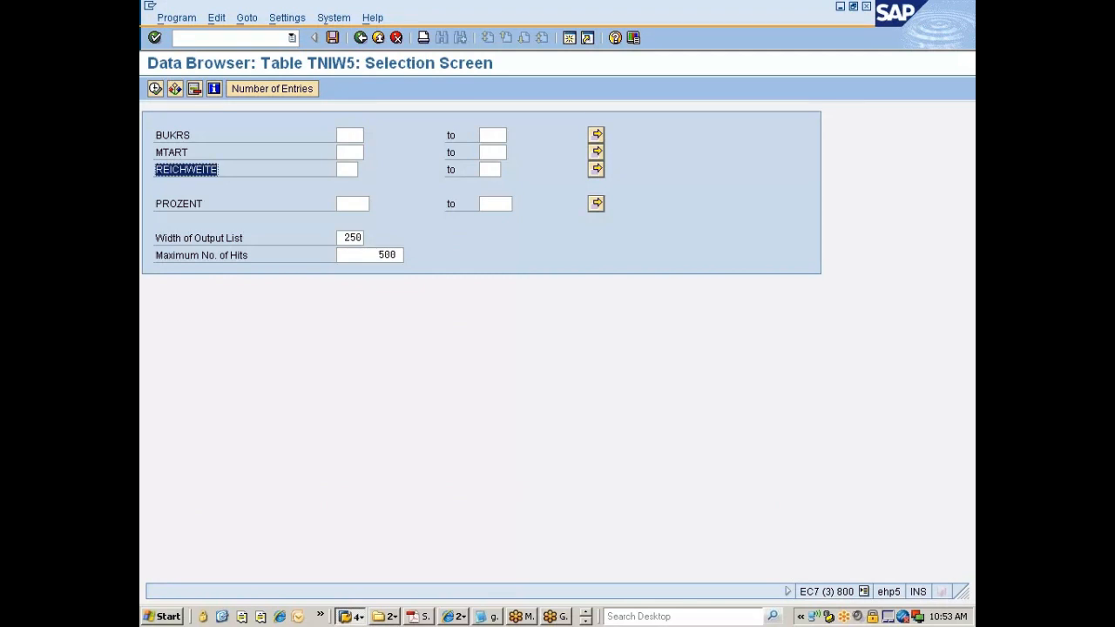
pyautogui.click(156, 171)
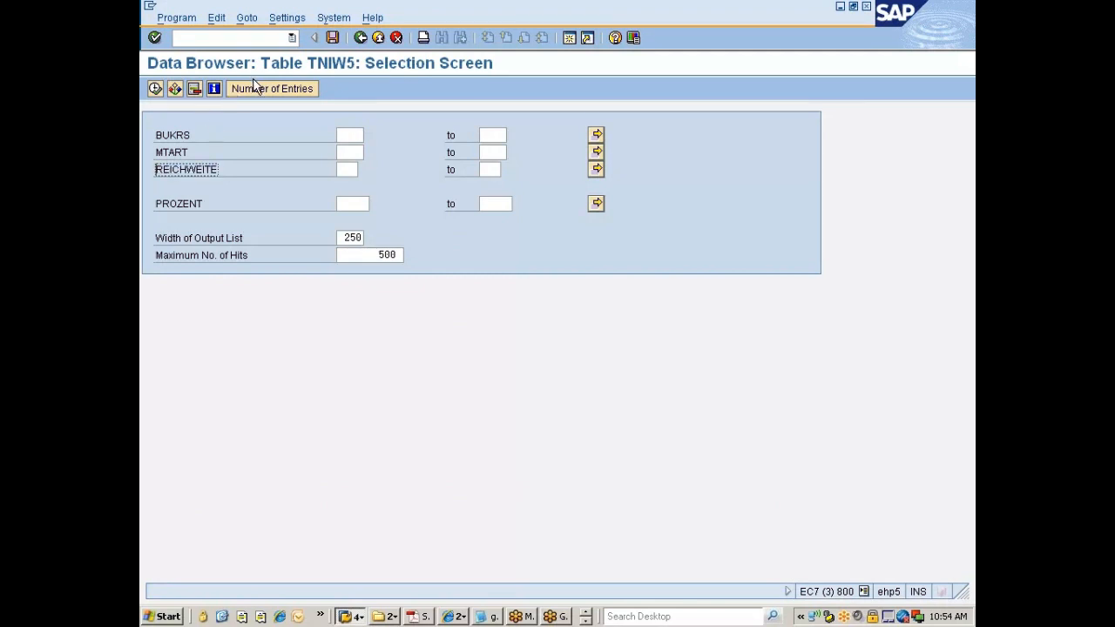
# - Set the Data Browser's user parameters to use Field Label as the keyword
pyautogui.click(287, 18)
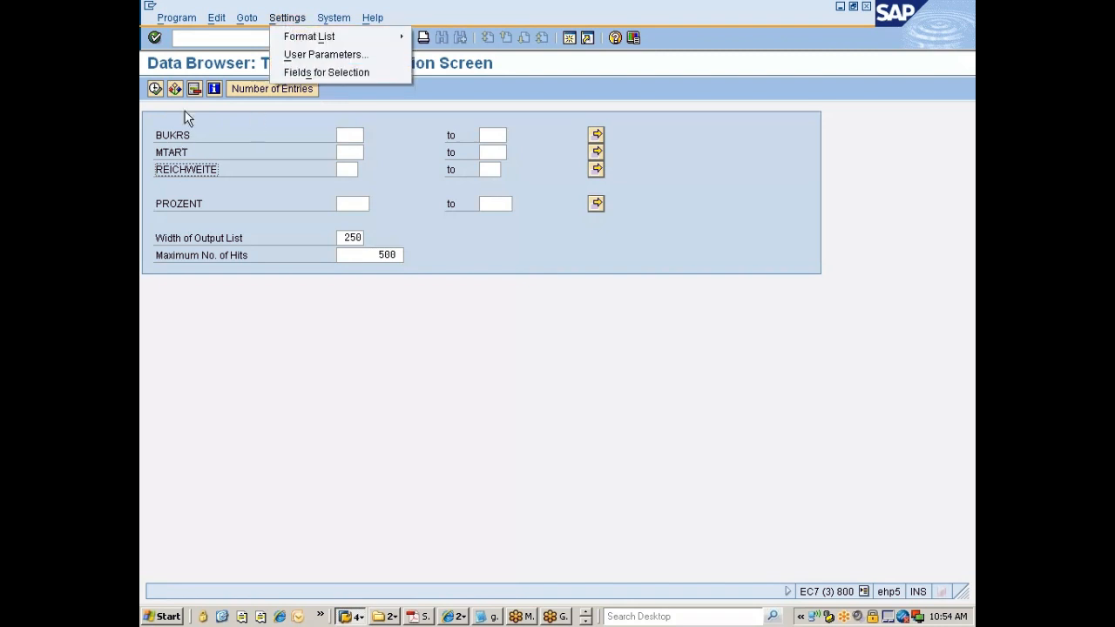
pyautogui.click(295, 54)
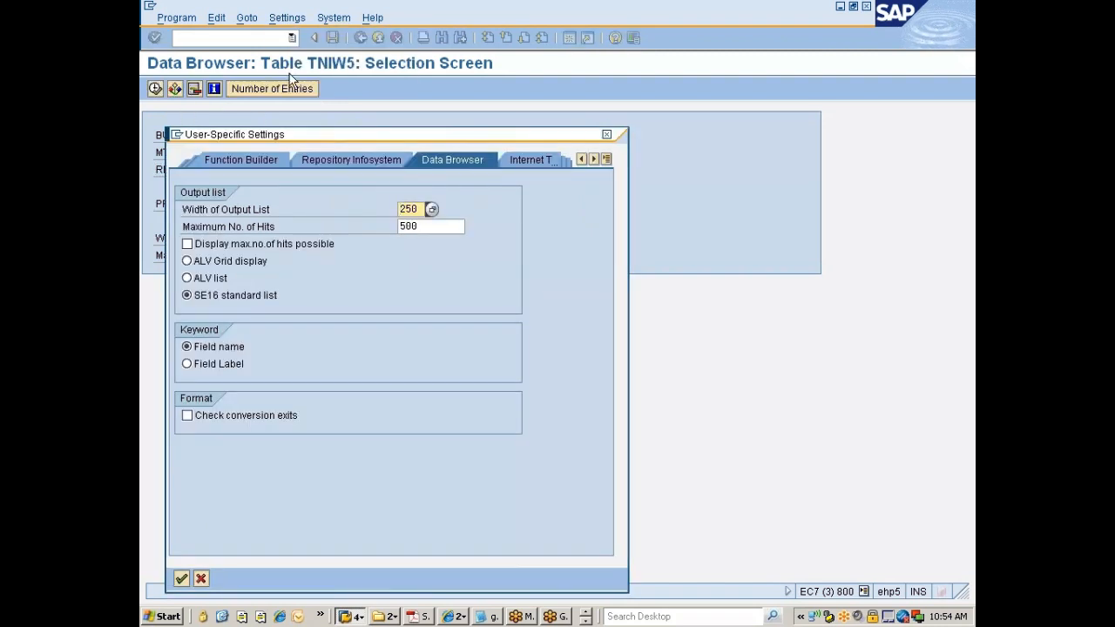
pyautogui.click(215, 361)
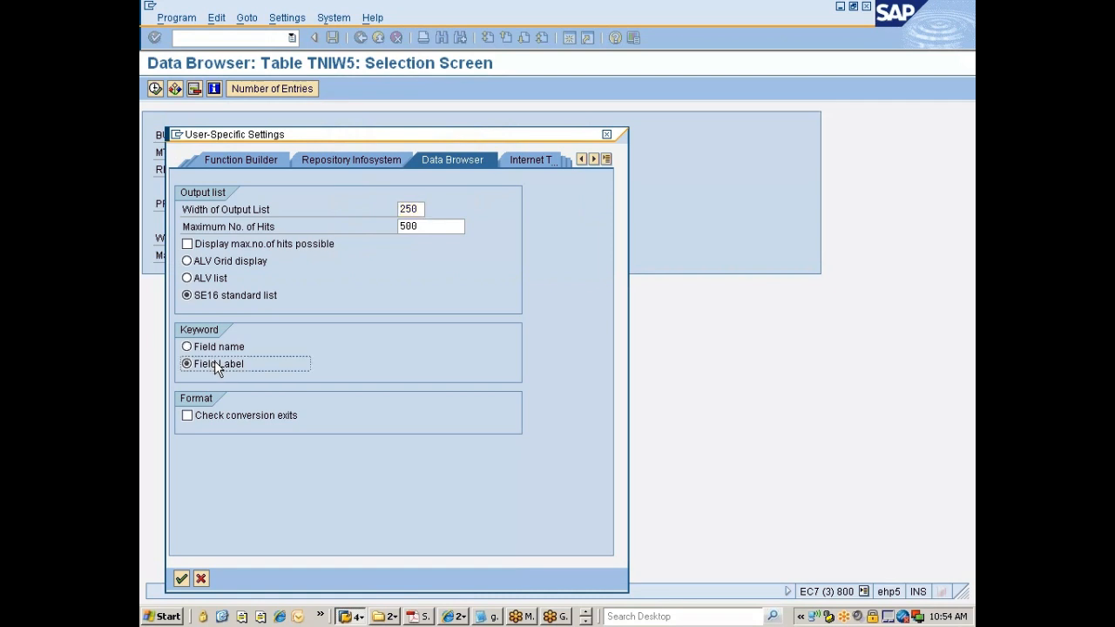
pyautogui.moveTo(361, 141); pyautogui.dragTo(483, 49)
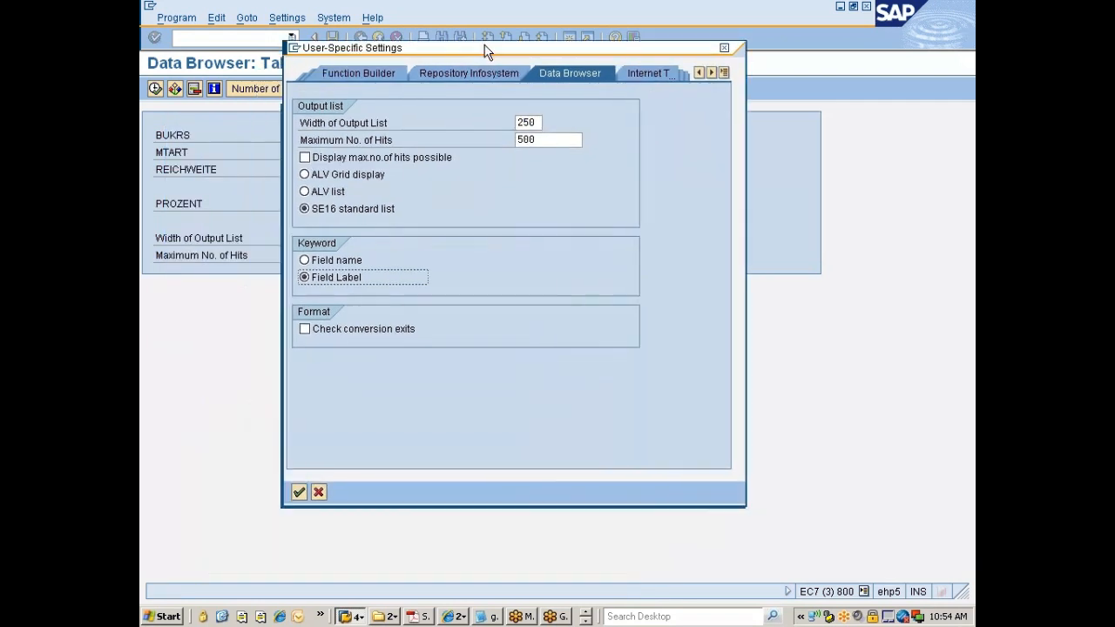
pyautogui.click(302, 488)
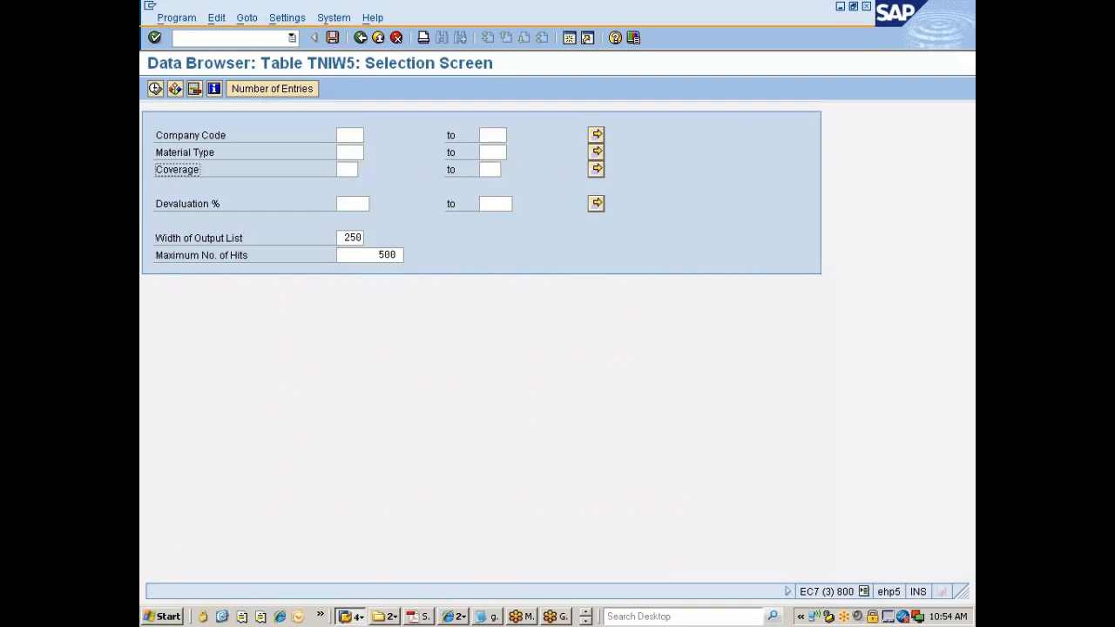
# - List the TNIW5 table entries with material type ROH
pyautogui.click(353, 152)
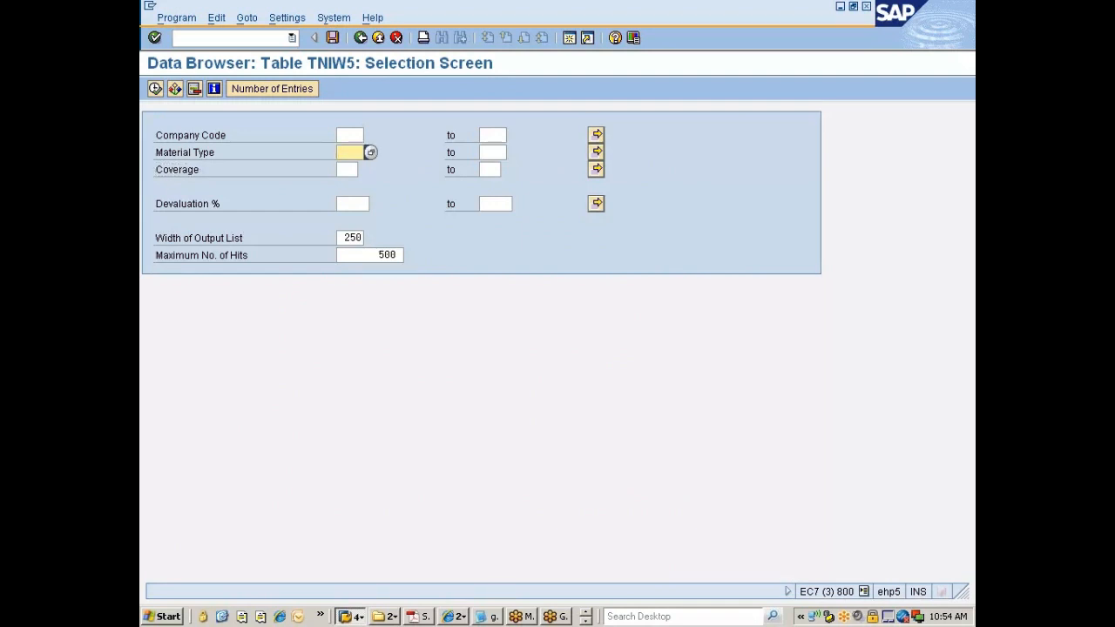
pyautogui.write('ROH')
pyautogui.click(346, 169)
pyautogui.click(158, 89)
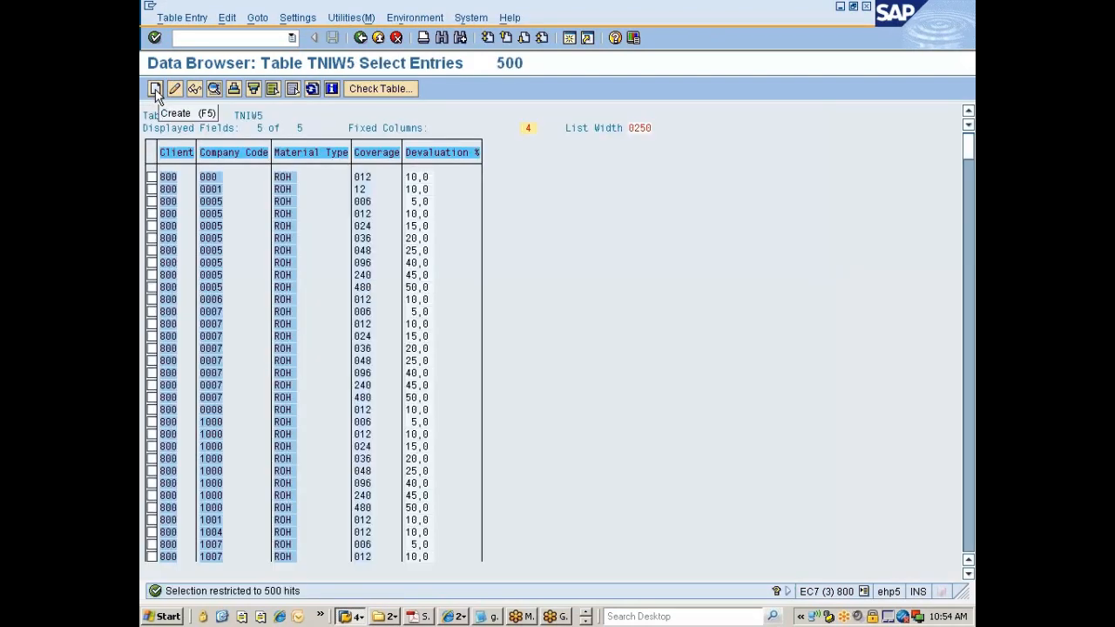
# - Delete the TNIW5 entry for company code 0001, material type ROH and coverage 12, and return to the entry list
pyautogui.click(152, 189)
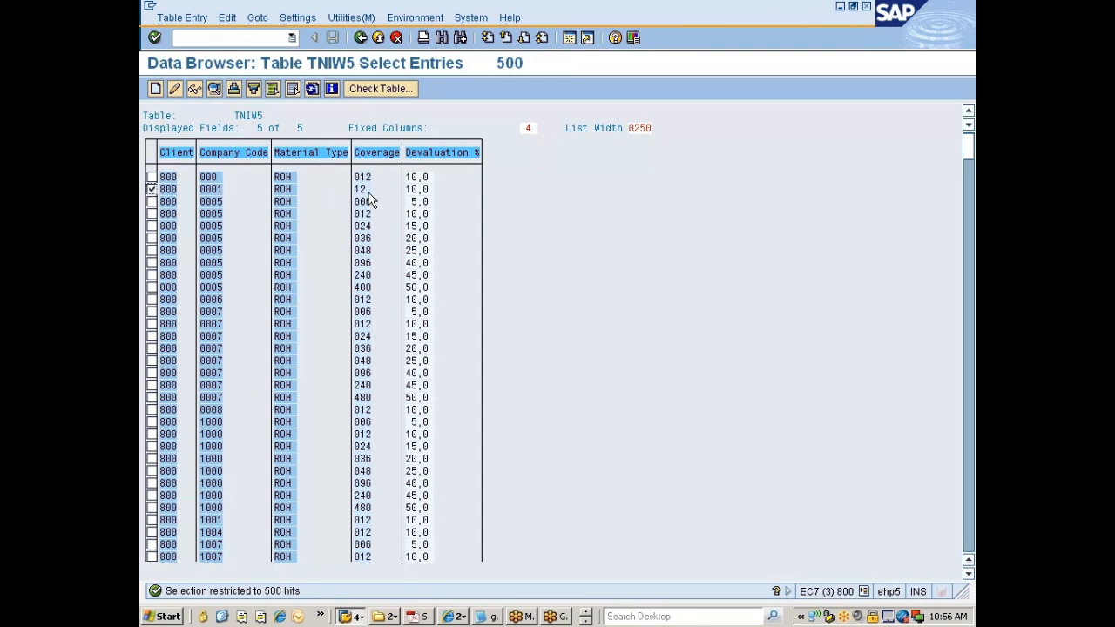
pyautogui.click(186, 25)
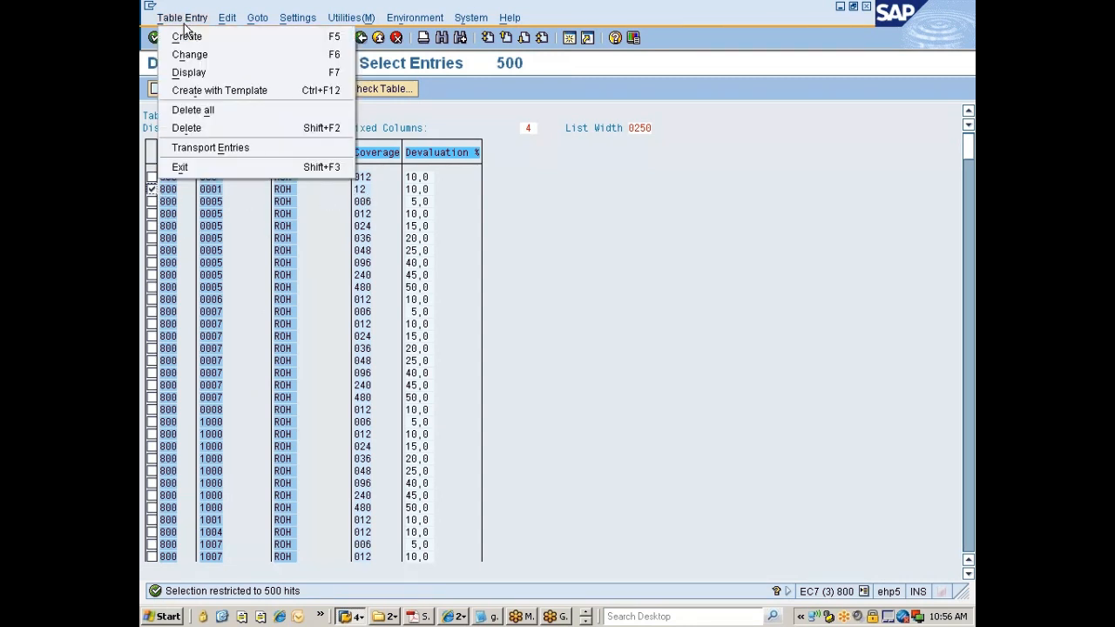
pyautogui.click(188, 128)
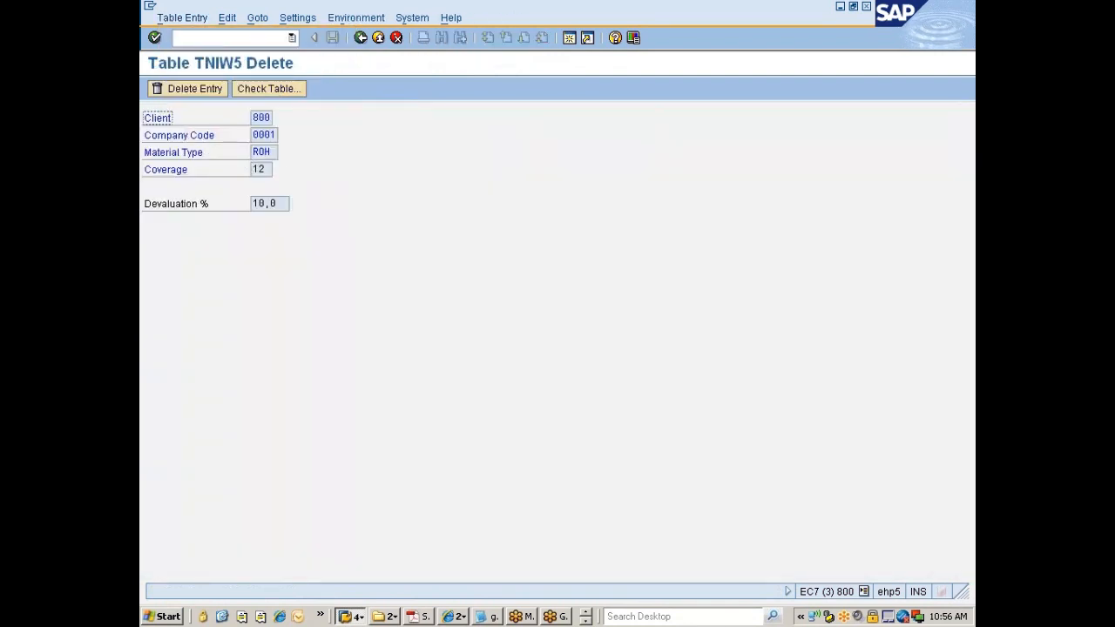
pyautogui.click(184, 94)
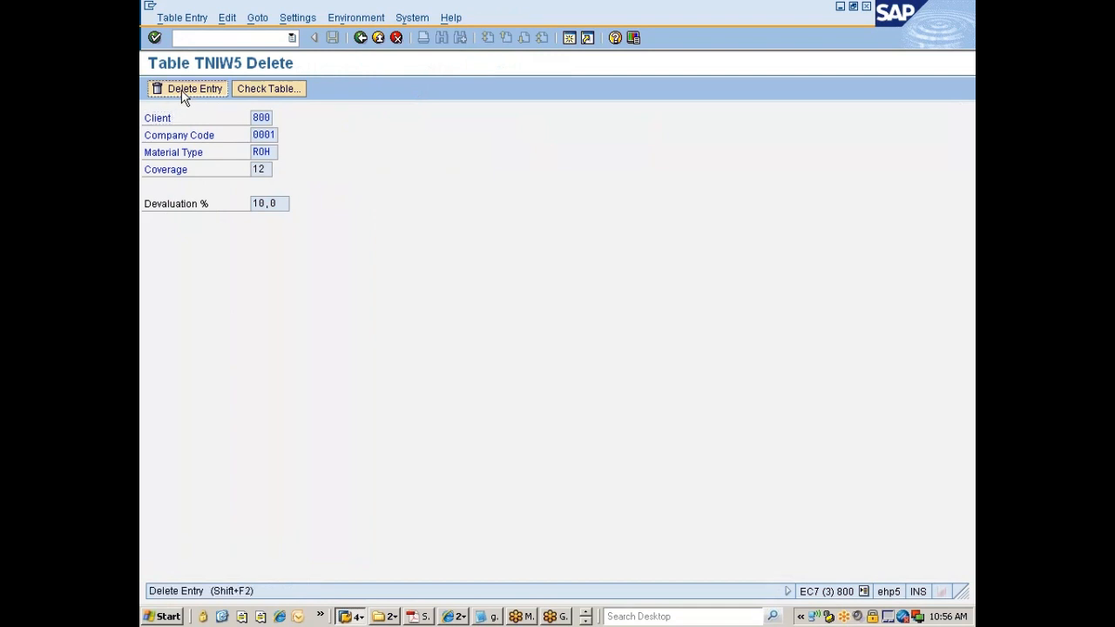
pyautogui.click(184, 94)
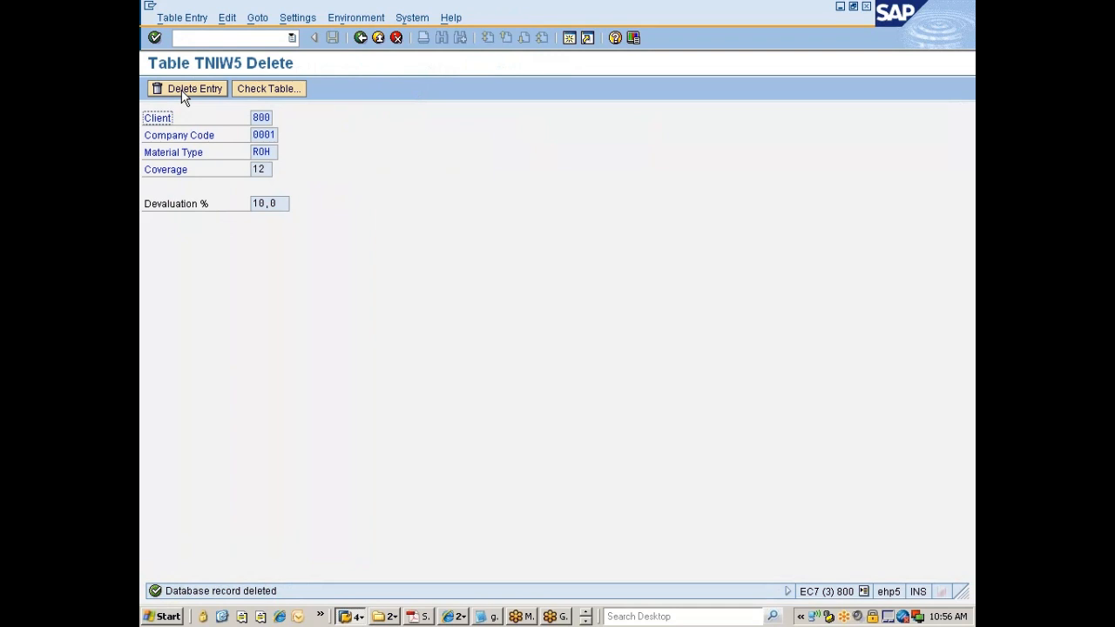
pyautogui.click(360, 37)
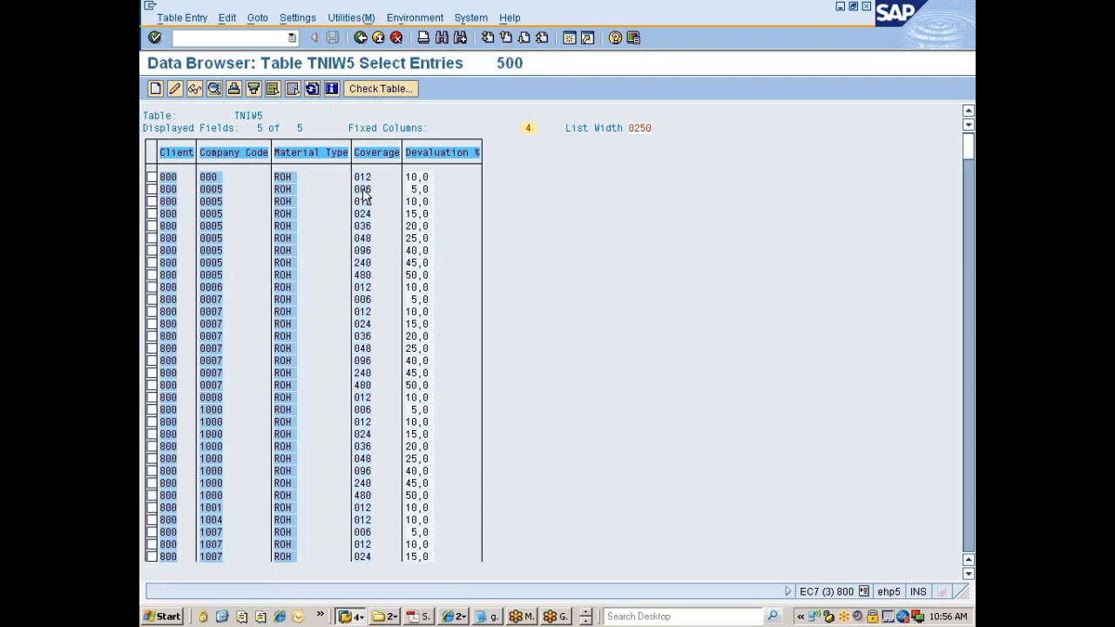
# - Leave the TNIW5 entry list and switch back to the company code organizational object session
pyautogui.click(360, 38)
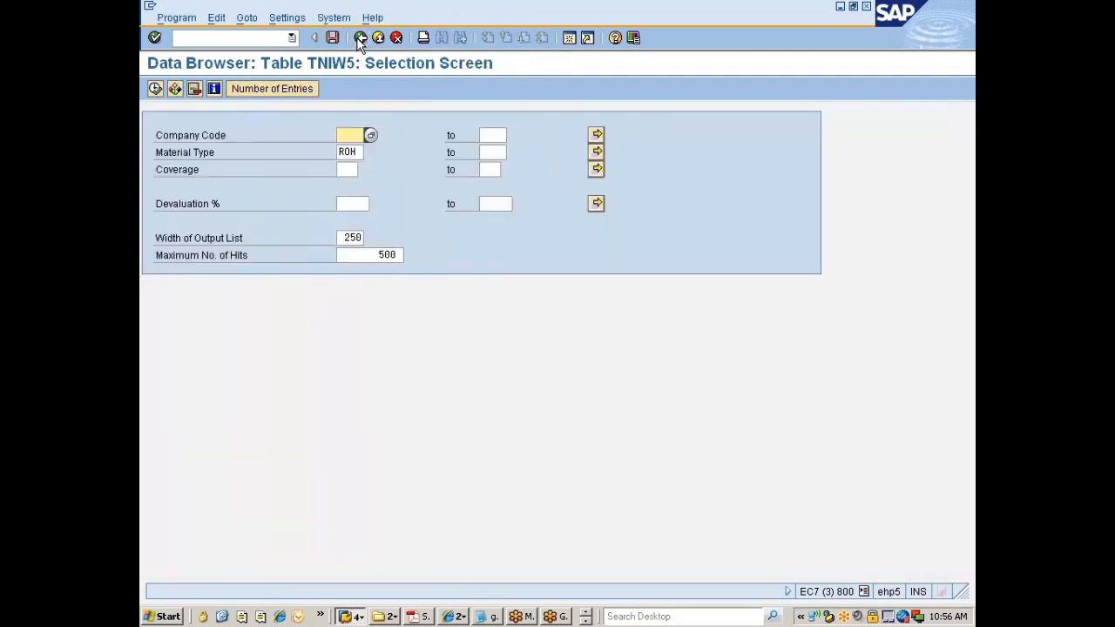
pyautogui.click(355, 617)
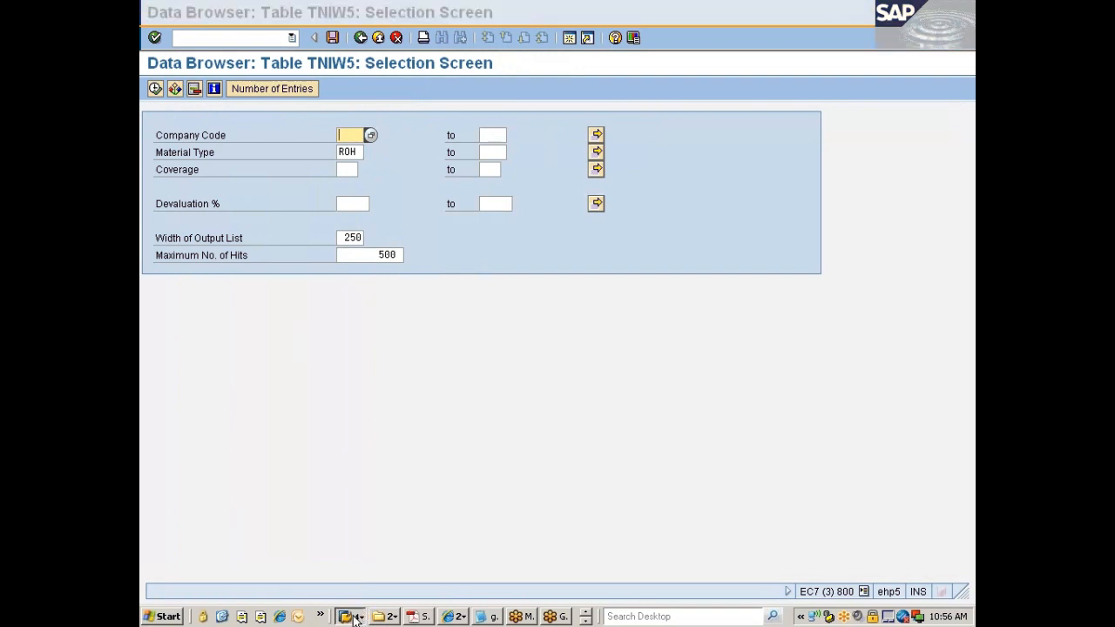
pyautogui.click(370, 579)
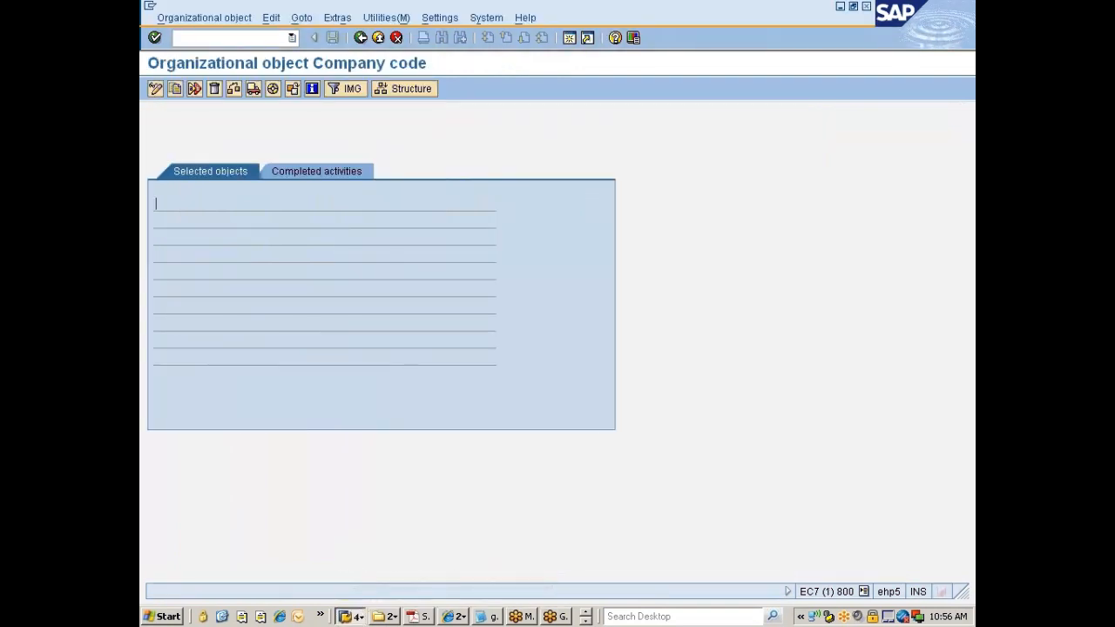
# - Copy company code 1000 to company code 7777, including the G/L account company code data
pyautogui.click(174, 89)
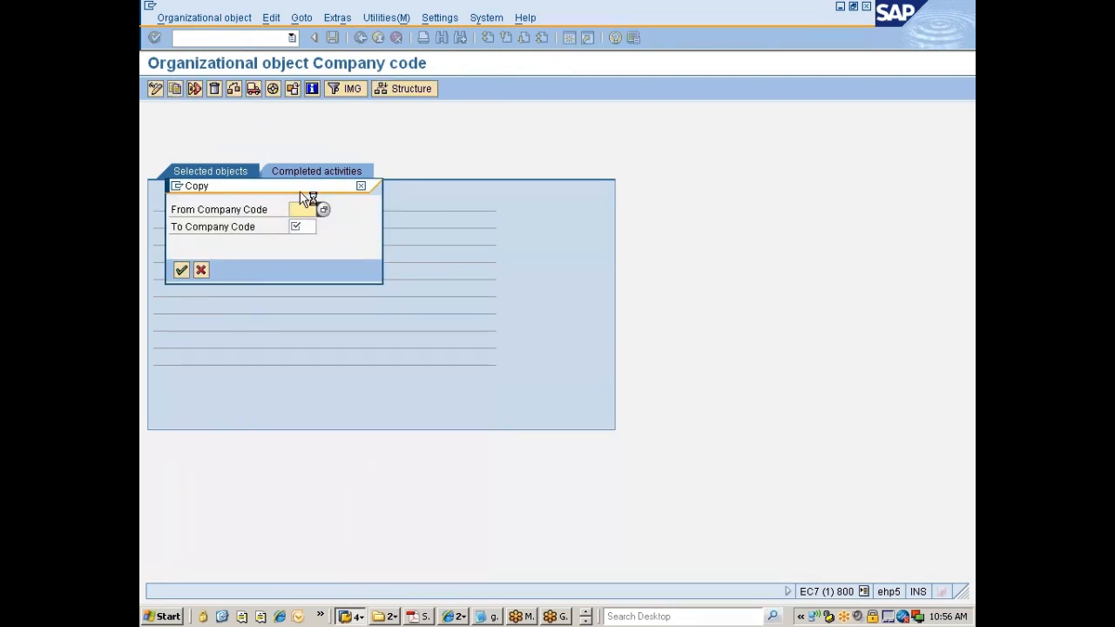
pyautogui.write('1000')
pyautogui.press('Tab')
pyautogui.write('7777')
pyautogui.press('Return')
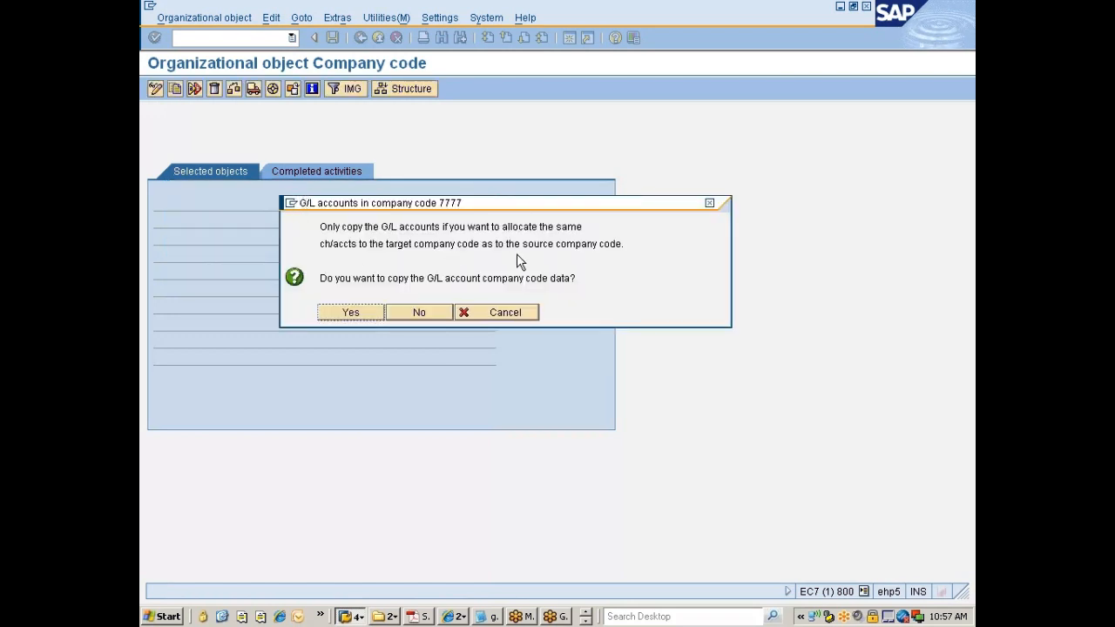
pyautogui.click(374, 311)
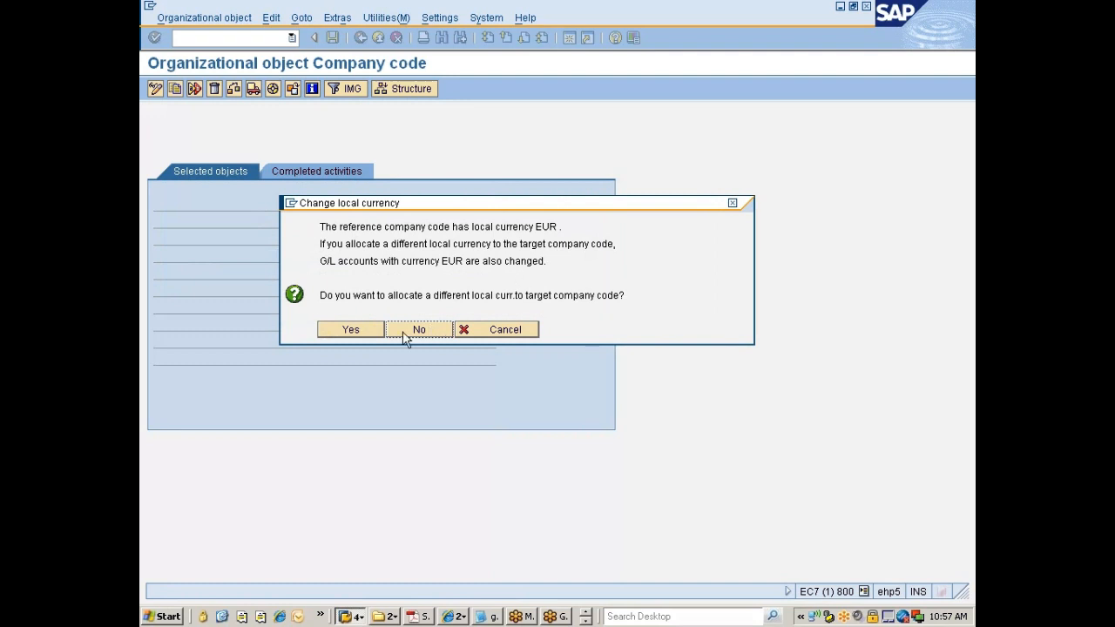
# - Allocate INR as the different local currency for the target company code and acknowledge the information messages
pyautogui.click(350, 329)
pyautogui.write('INR')
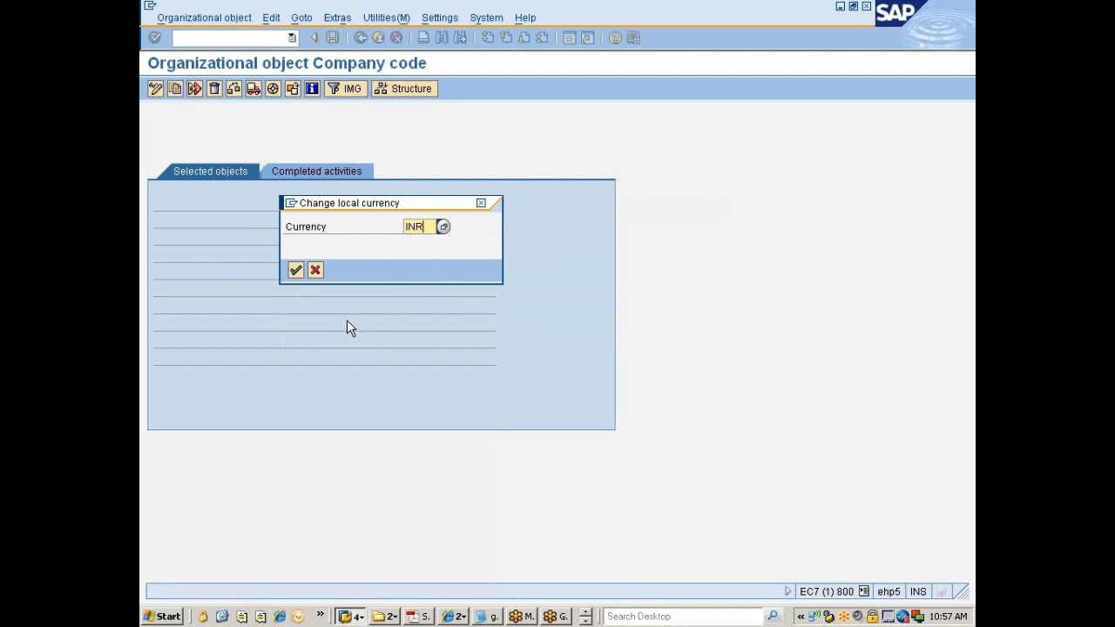
pyautogui.press('Return')
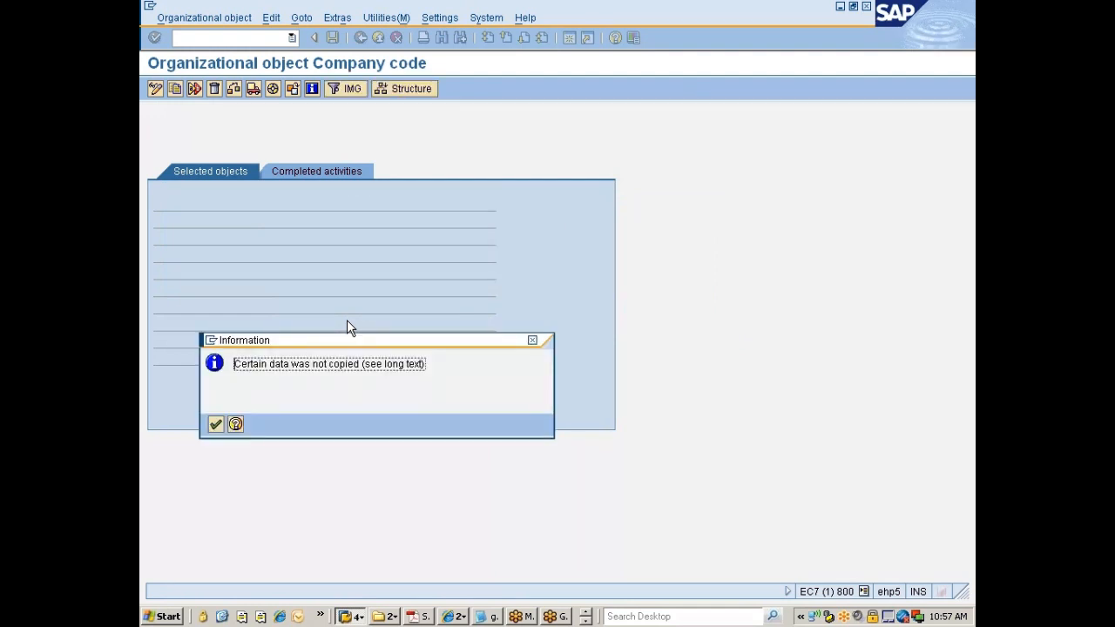
pyautogui.press('Return')
pyautogui.press('Return')
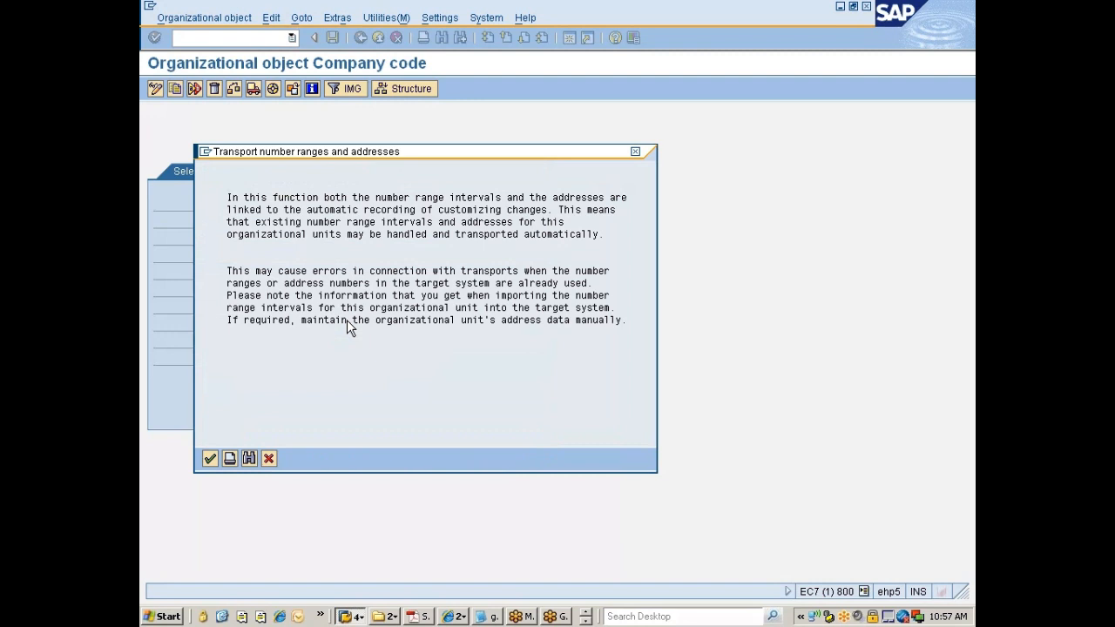
# - Decline transporting the number ranges and record the copy in customizing request EC7K900551, Nissan changes
pyautogui.press('Return')
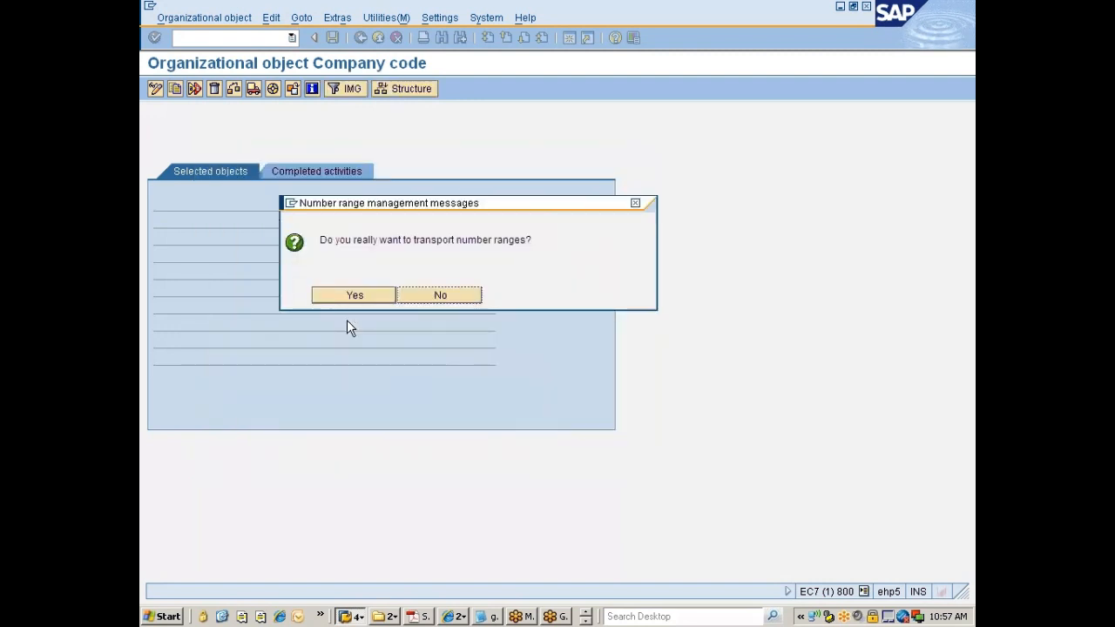
pyautogui.click(428, 296)
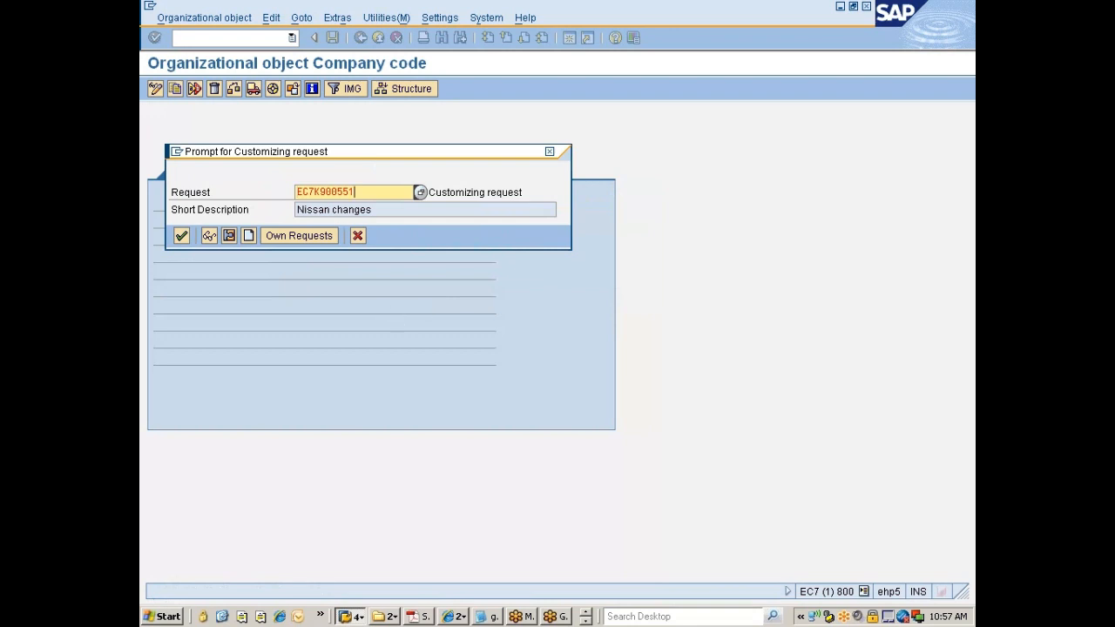
pyautogui.click(181, 235)
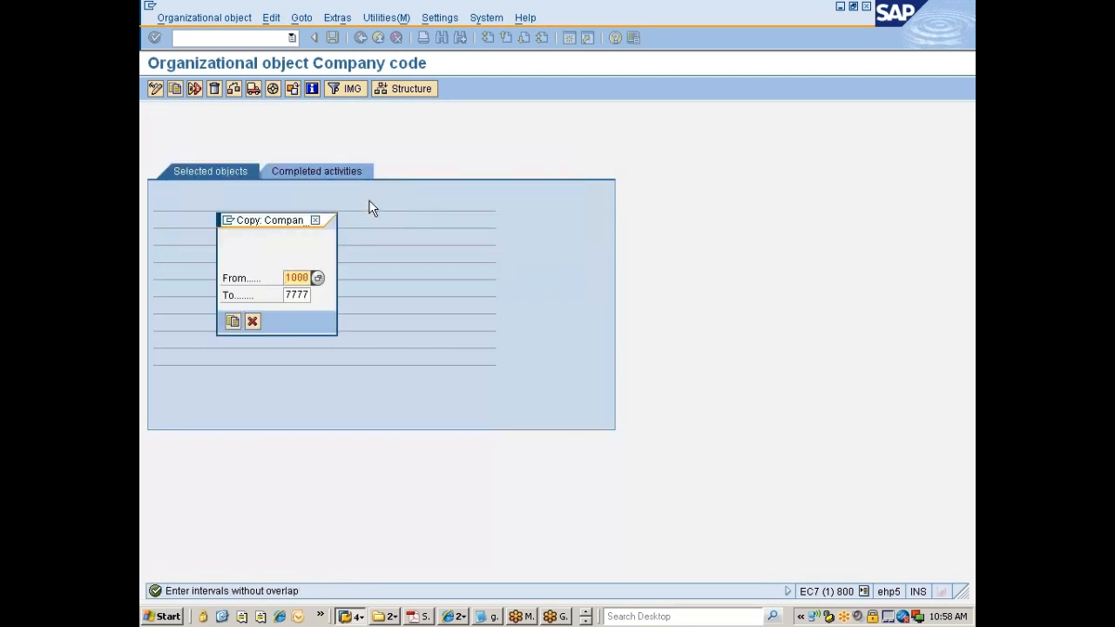
# - Copy the number range intervals from company code 0001 to 7777 and acknowledge the closing notices
pyautogui.hotkey('shift', 'End')
pyautogui.write('0001')
pyautogui.press('Tab')
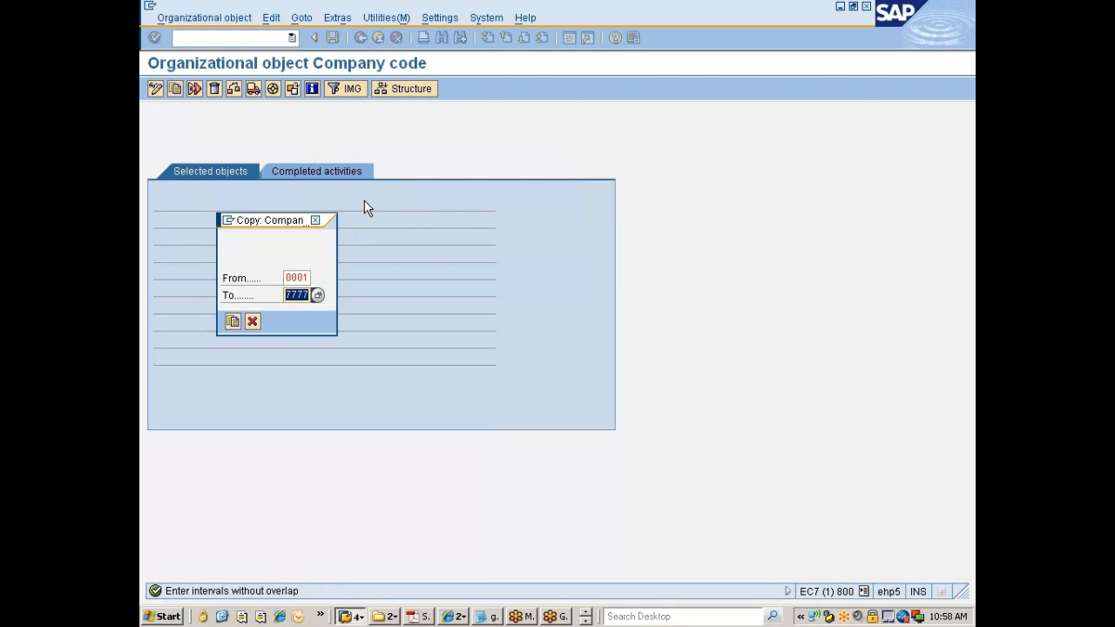
pyautogui.click(233, 322)
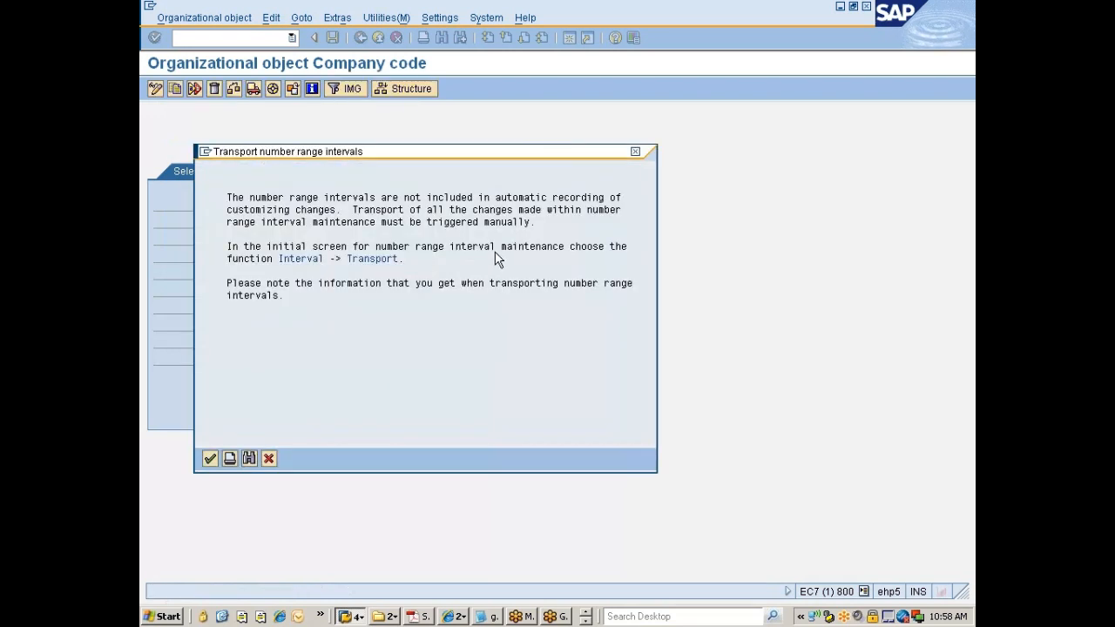
pyautogui.click(210, 459)
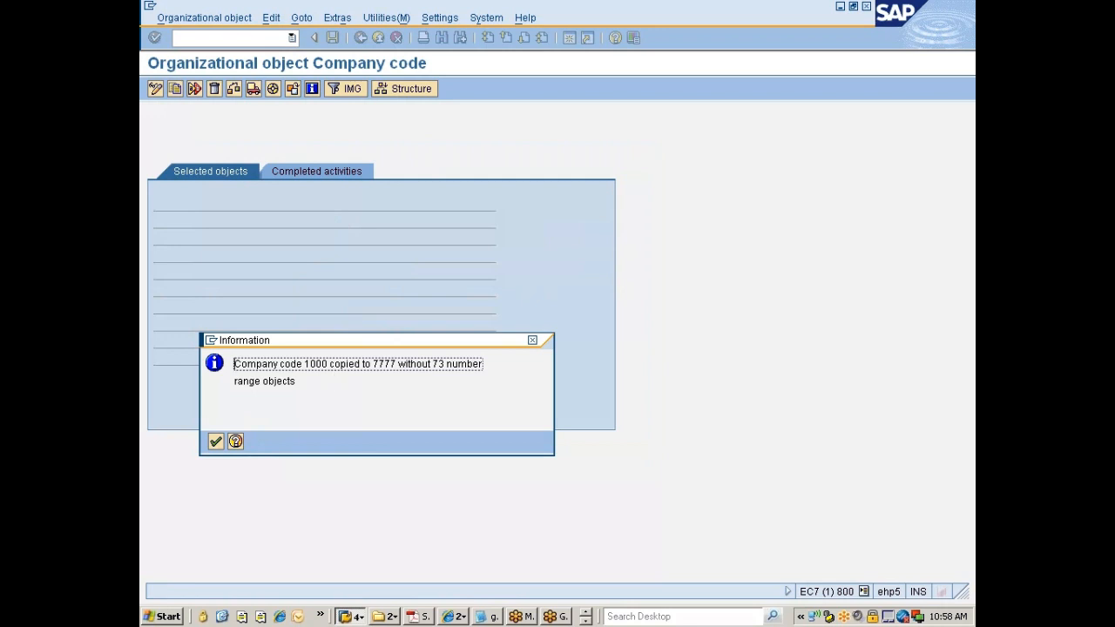
pyautogui.click(216, 443)
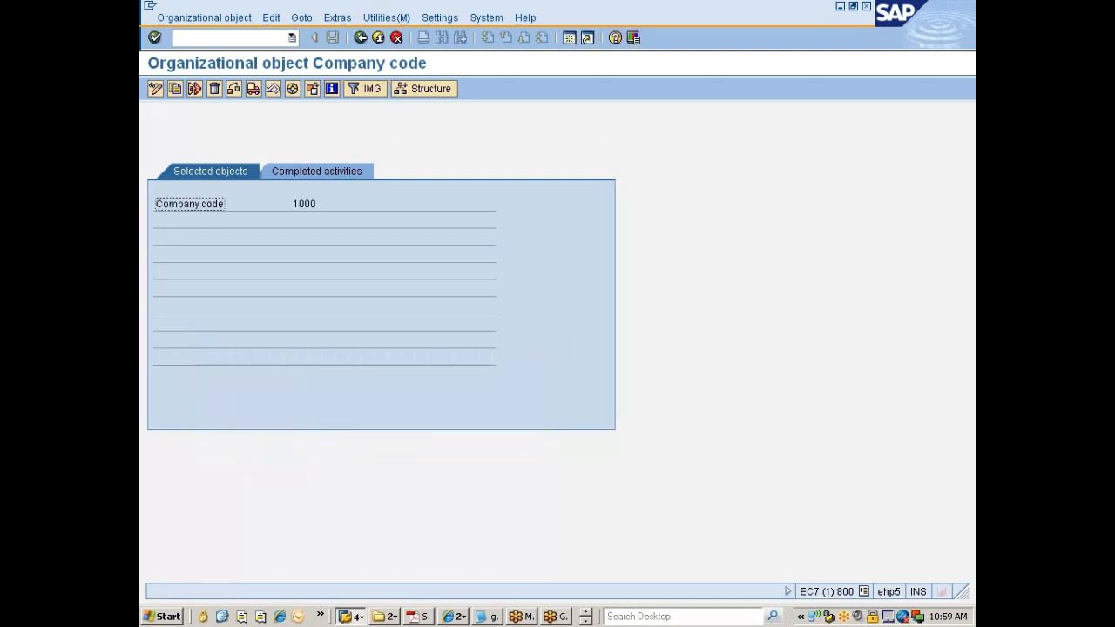
# - Check the completed activities and copy the text of the action carried out
pyautogui.click(318, 170)
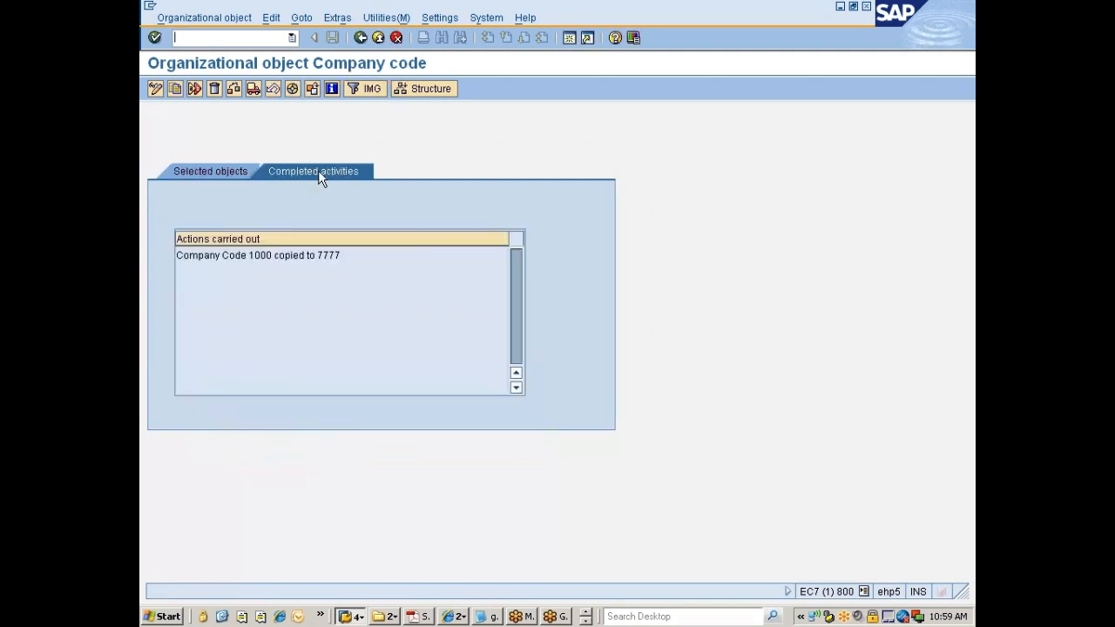
pyautogui.moveTo(176, 255); pyautogui.dragTo(341, 255)
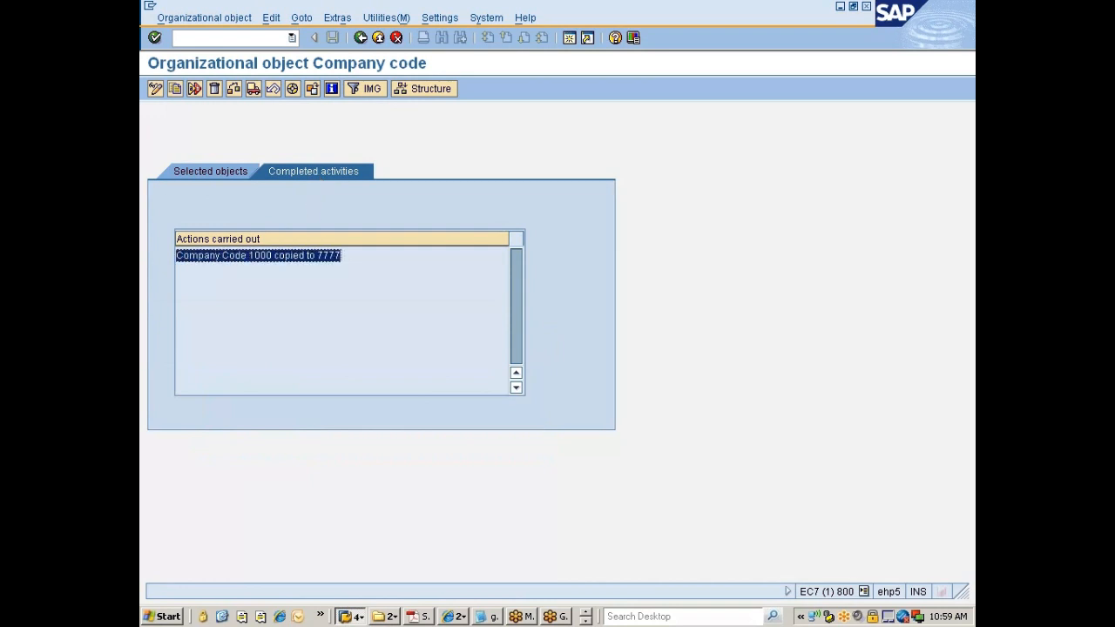
pyautogui.hotkey('ctrl', 'c')
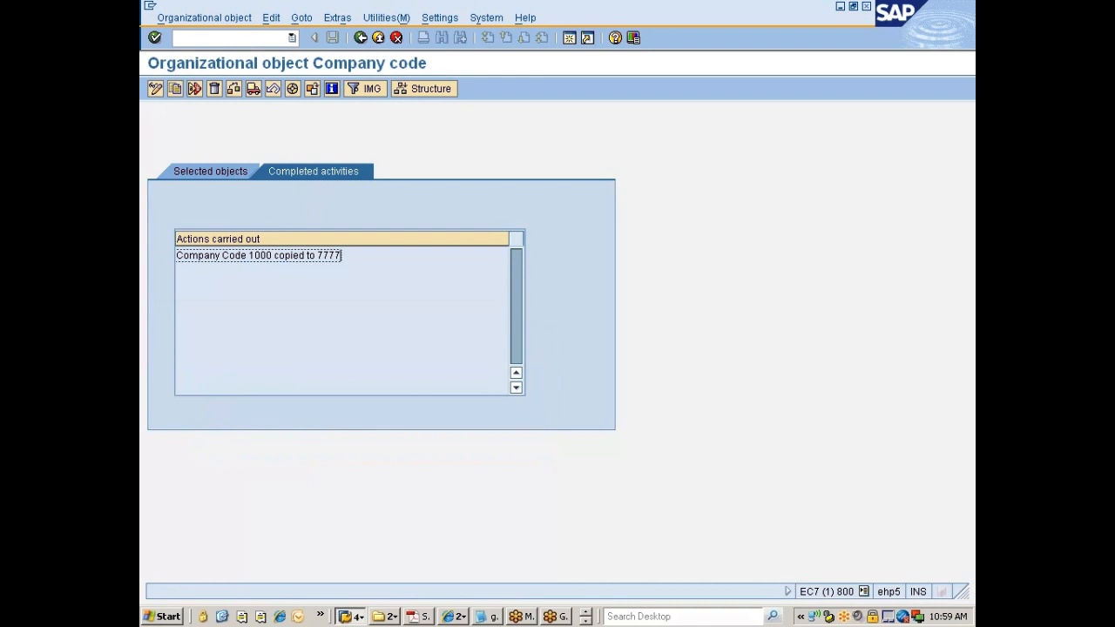
# - Return to the activity selection and open the Edit Company Code Data activity
pyautogui.click(360, 37)
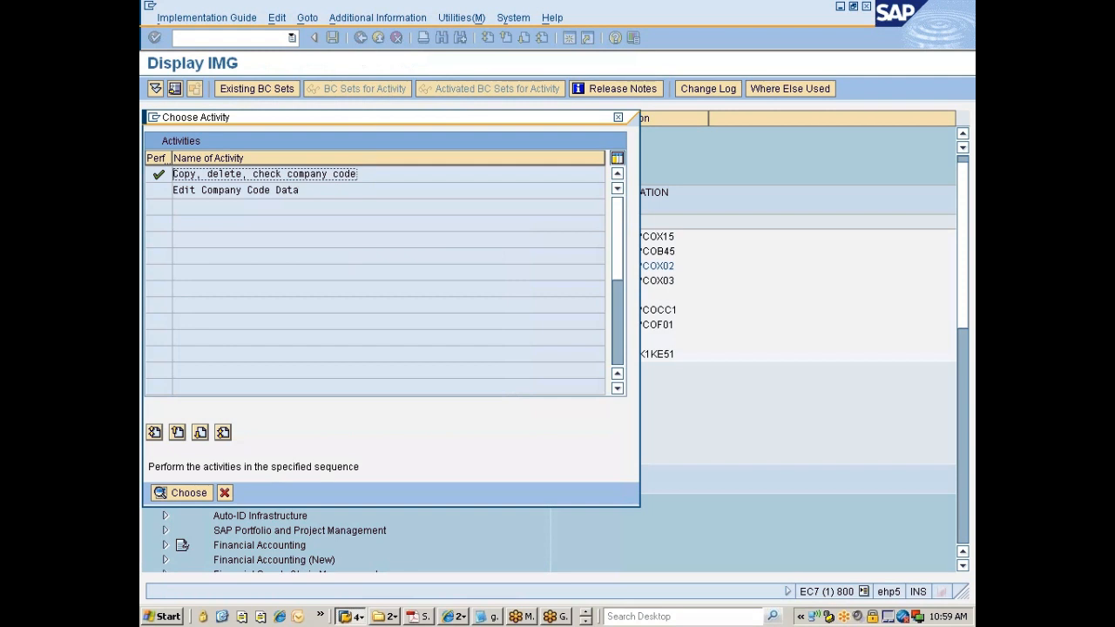
pyautogui.click(240, 190)
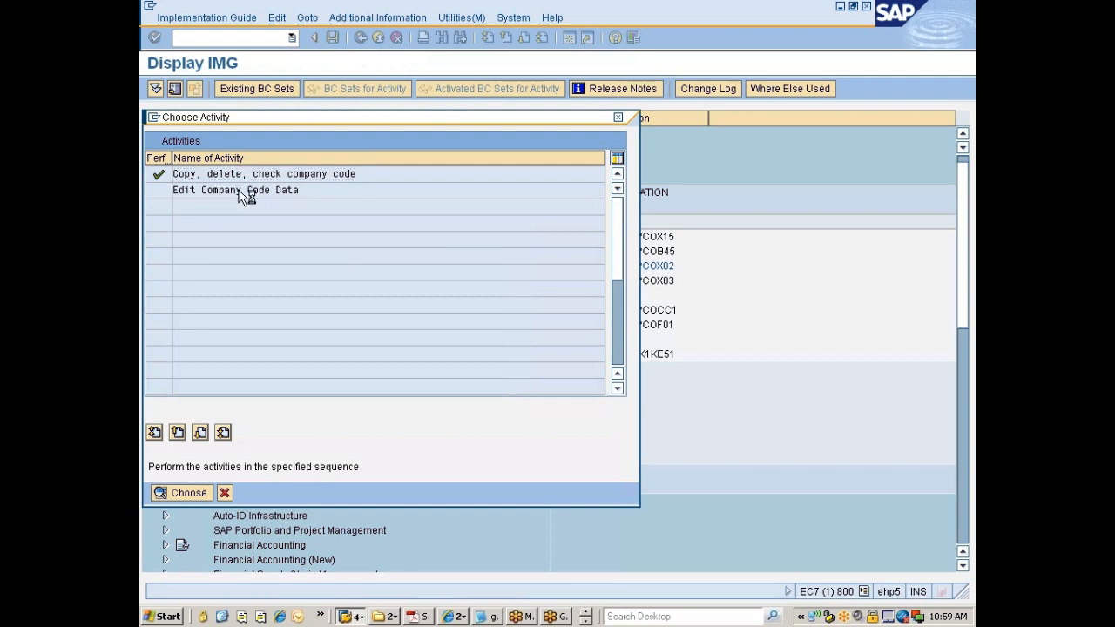
pyautogui.doubleClick(247, 197)
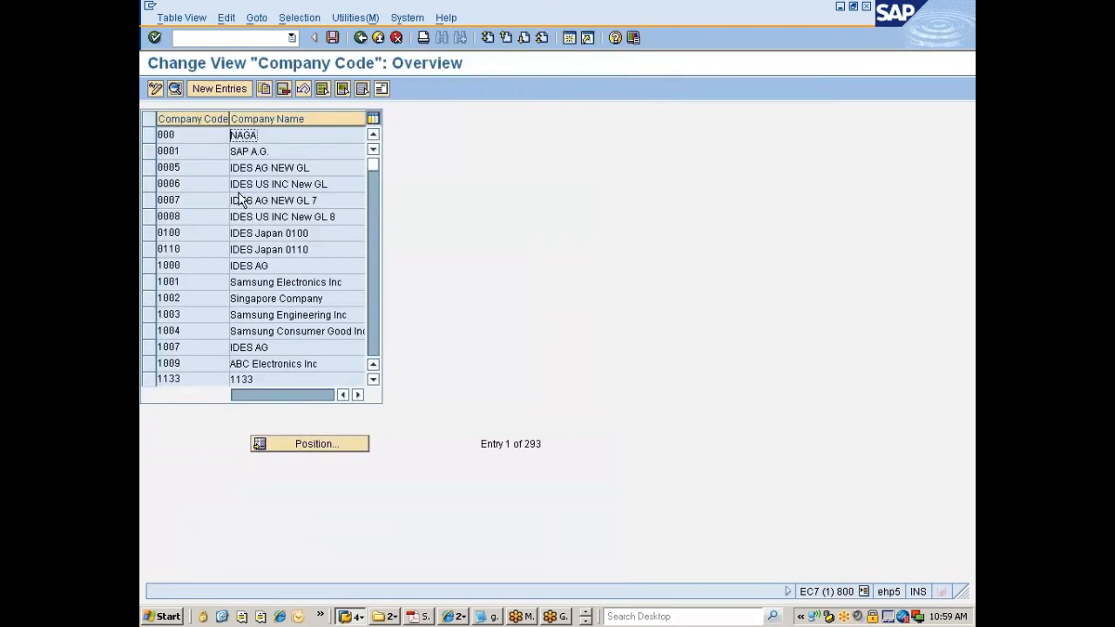
# - Position the company code overview on entry 7777 and open its details
pyautogui.click(297, 446)
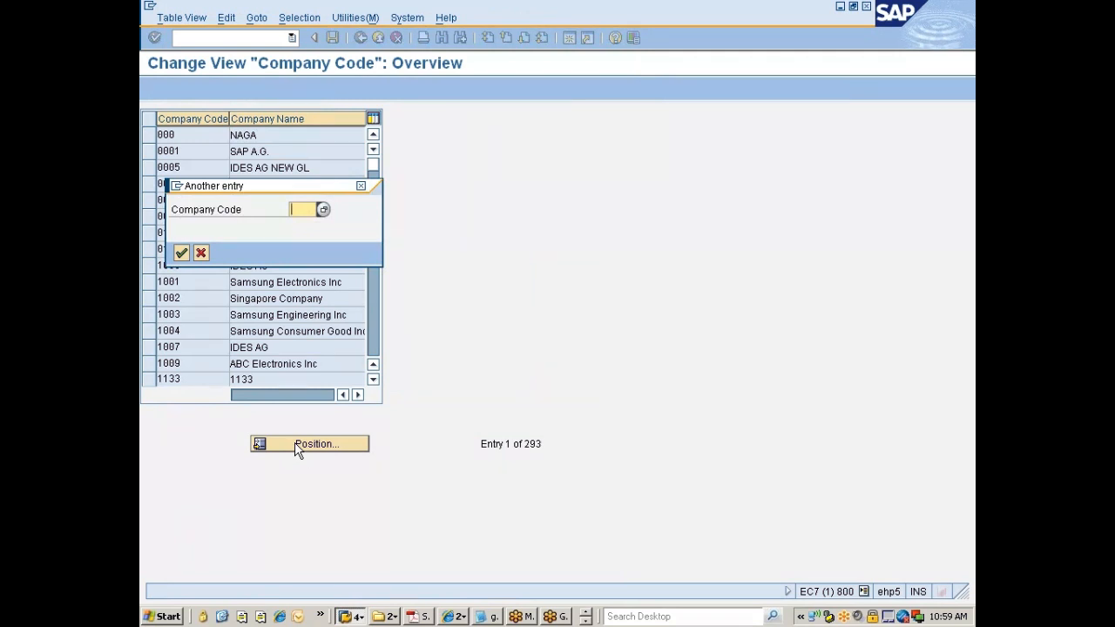
pyautogui.write('7777')
pyautogui.press('Return')
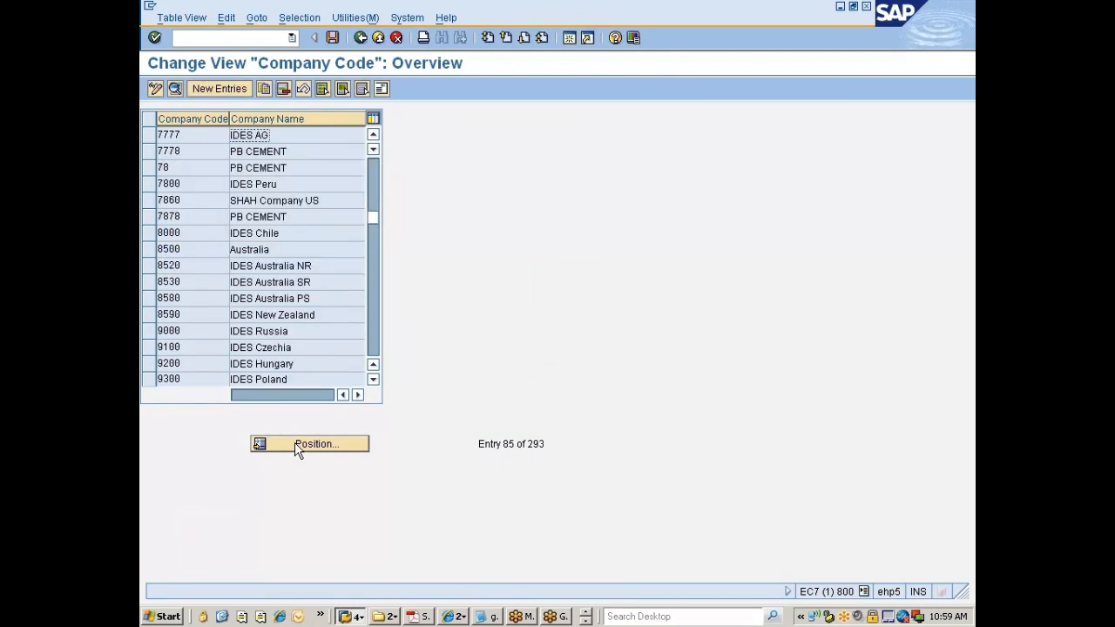
pyautogui.click(148, 135)
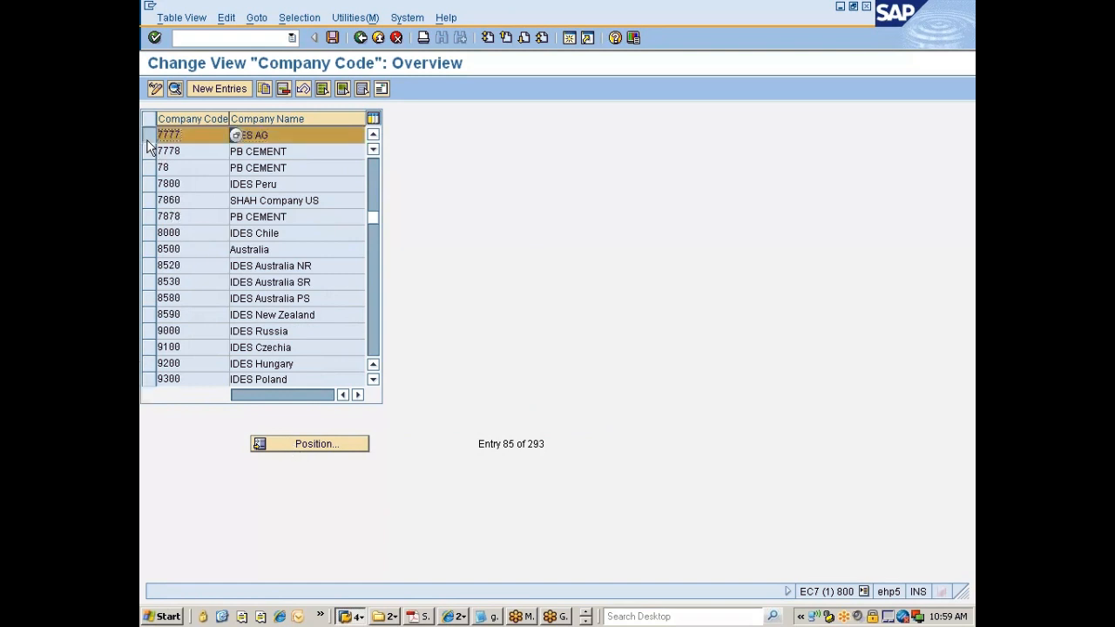
pyautogui.click(233, 135)
pyautogui.click(175, 91)
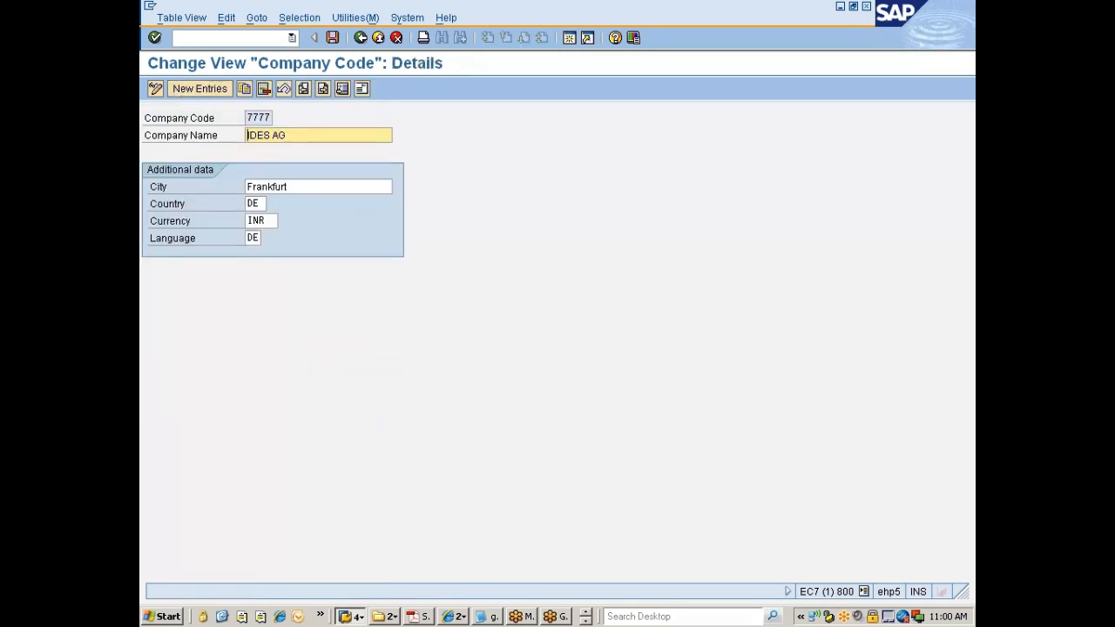
# - Replace the company name of company code 7777 with Nissan
pyautogui.hotkey('shift', 'Right')
pyautogui.hotkey('shift', 'Right')
pyautogui.hotkey('shift', 'Right')
pyautogui.hotkey('shift', 'Right')
pyautogui.hotkey('shift', 'Right')
pyautogui.hotkey('shift', 'Right')
pyautogui.hotkey('shift', 'Right')
pyautogui.hotkey('shift', 'Right')
pyautogui.hotkey('shift', 'Right')
pyautogui.hotkey('shift', 'Right')
pyautogui.hotkey('shift', 'Right')
pyautogui.hotkey('shift', 'Right')
pyautogui.hotkey('shift', 'Right')
pyautogui.hotkey('shift', 'Right')
pyautogui.hotkey('shift', 'Right')
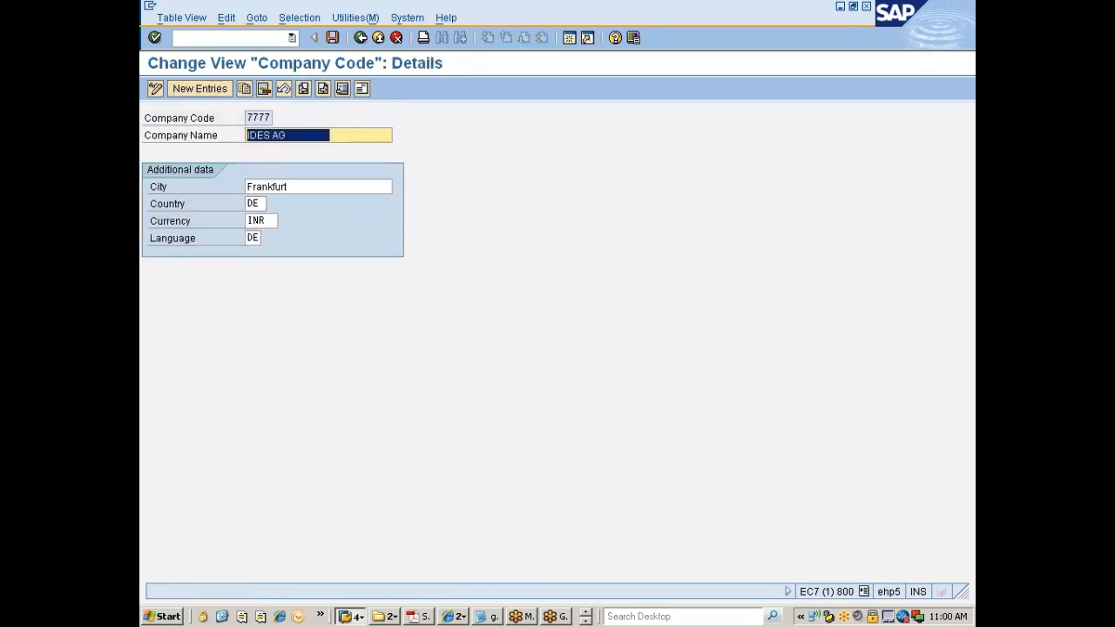
pyautogui.write('Nissan')
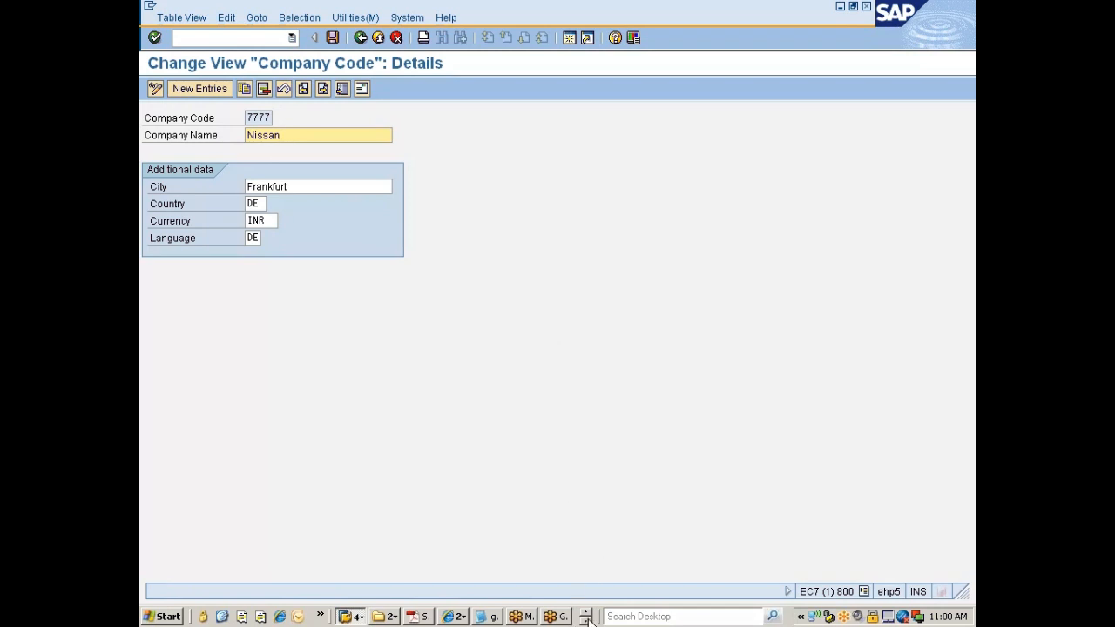
# - Switch to the Excel workbook SAP MM 10AM Class.xlsx and look up the Nissan legal unit names
pyautogui.hotkey('alt', 'Tab')
pyautogui.hotkey('alt', 'Tab')
pyautogui.hotkey('alt', 'Tab')
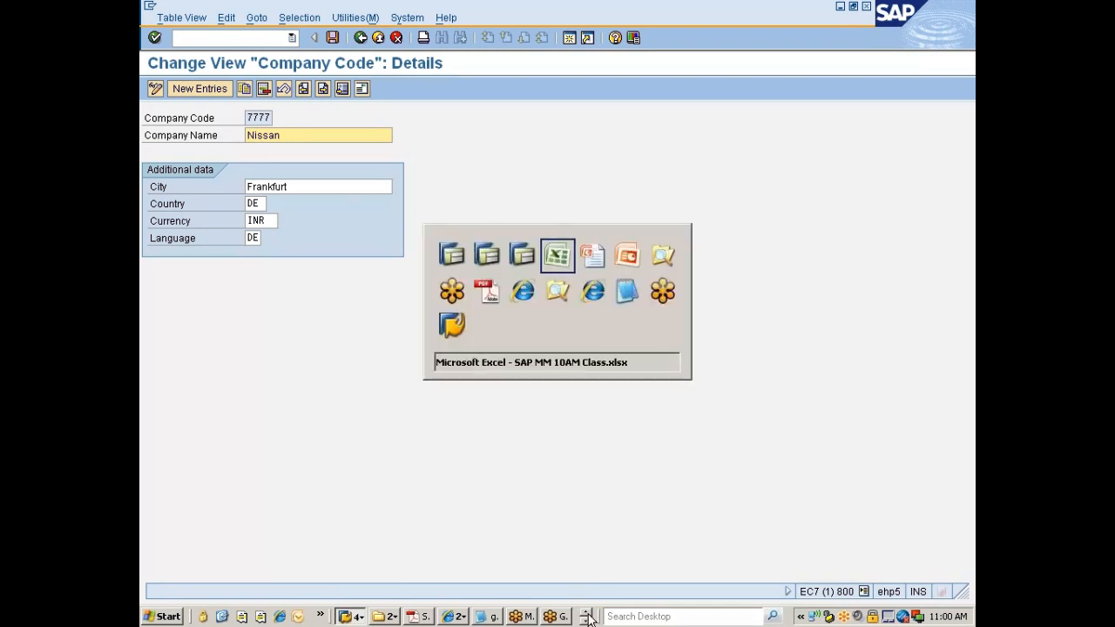
pyautogui.scroll(-7, 601, 506)
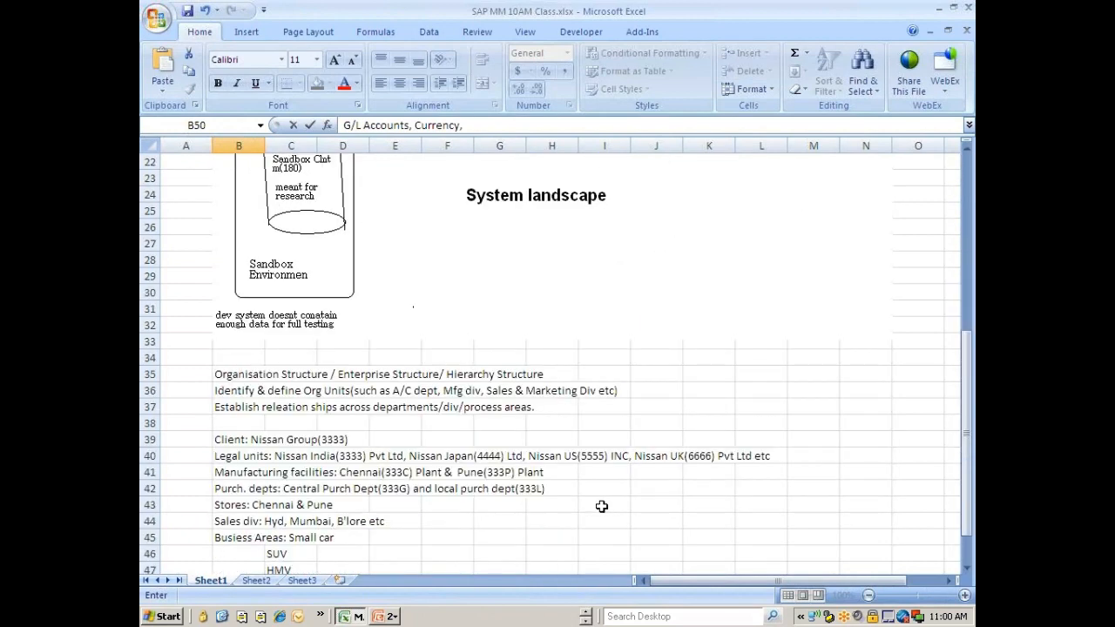
pyautogui.scroll(-3, 602, 506)
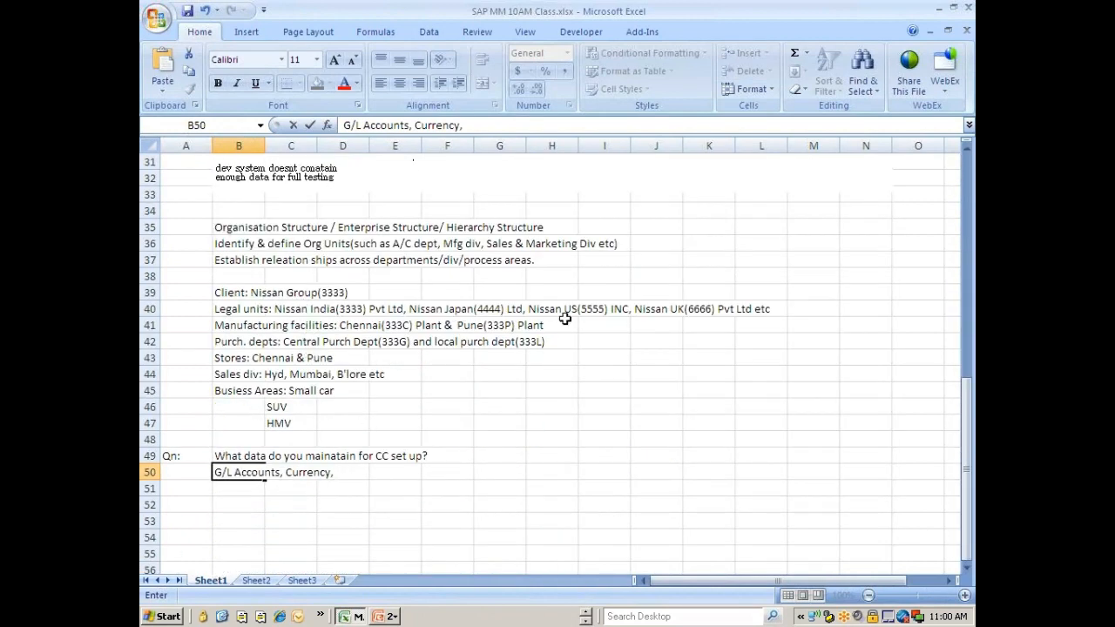
# - Switch back to the SAP company code details and complete the company name as Nissan India Pvt Ltd
pyautogui.hotkey('alt', 'Tab')
pyautogui.hotkey('alt', 'Tab')
pyautogui.hotkey('alt', 'Tab')
pyautogui.hotkey('alt', 'Tab')
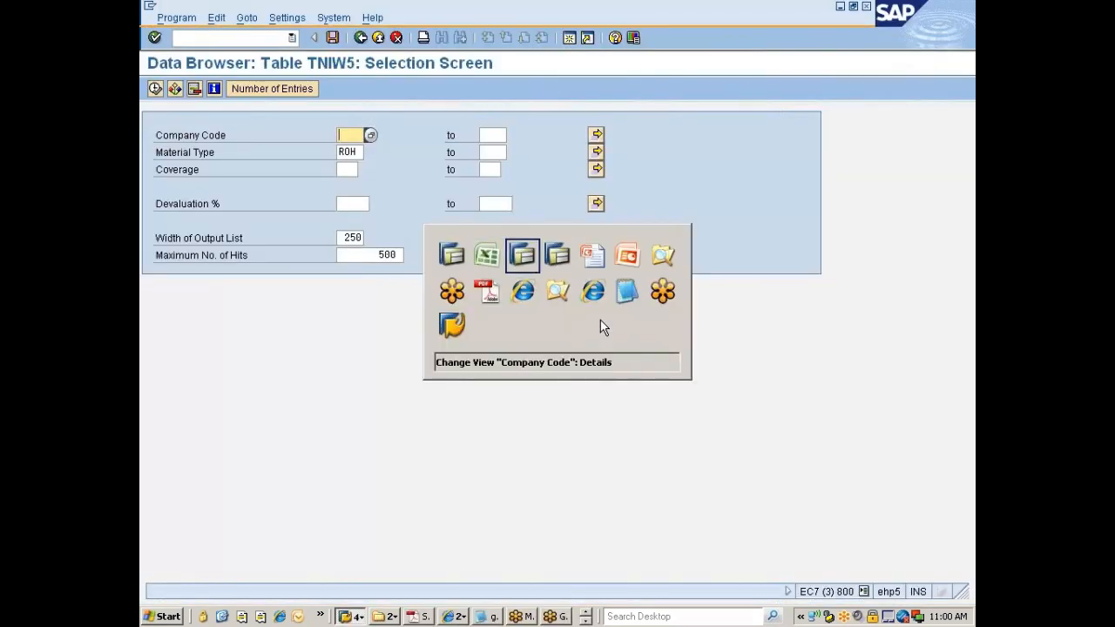
pyautogui.hotkey('alt', 'Tab')
pyautogui.hotkey('alt', 'Tab')
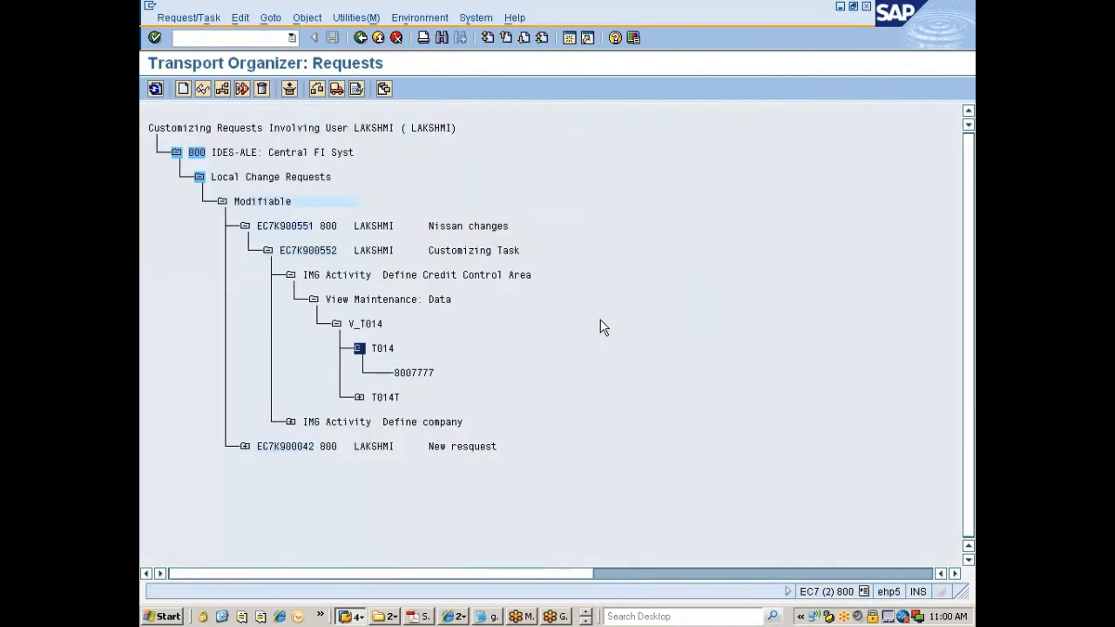
pyautogui.write('ndi')
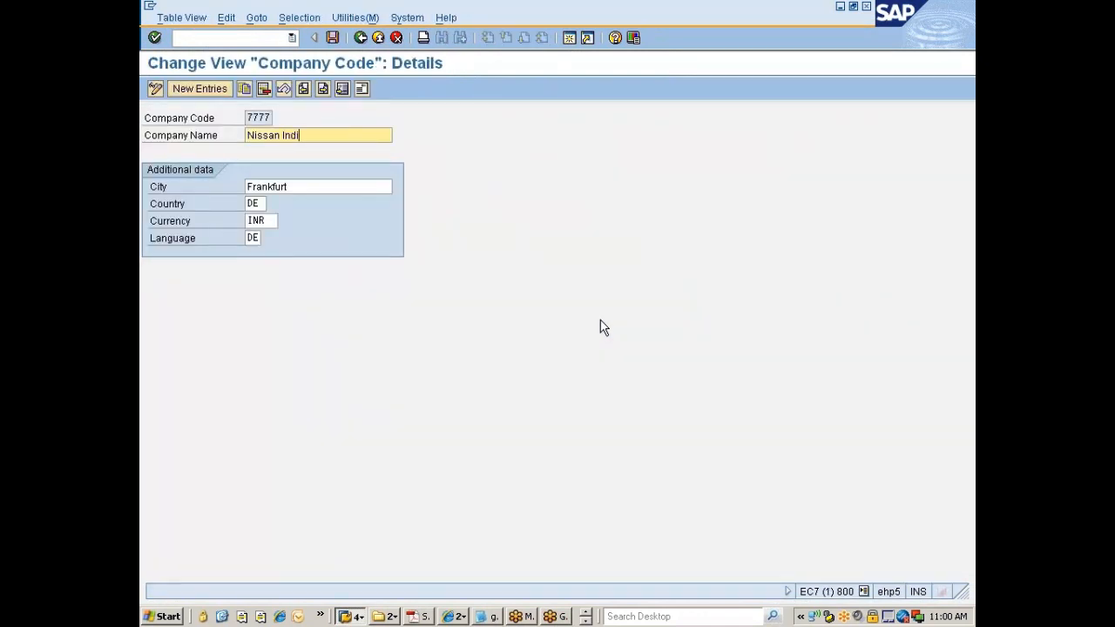
pyautogui.write('a Pvt Ltd')
pyautogui.press('Tab')
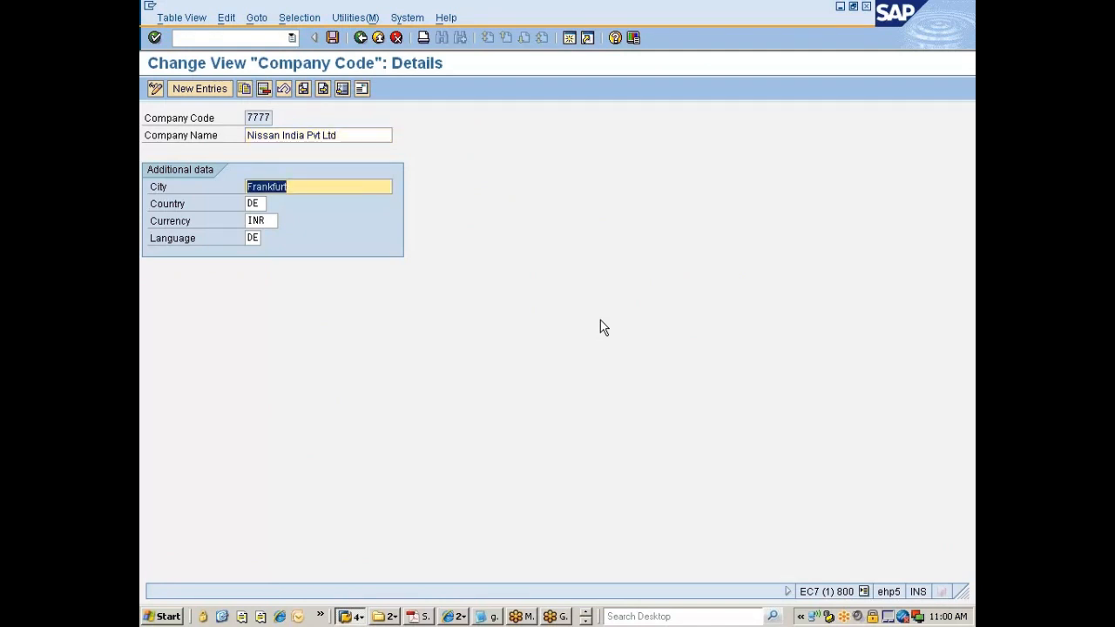
# - Set the city of company code 7777 to Chennai, the country to IN and the language to EN
pyautogui.write('Chennai')
pyautogui.press('Tab')
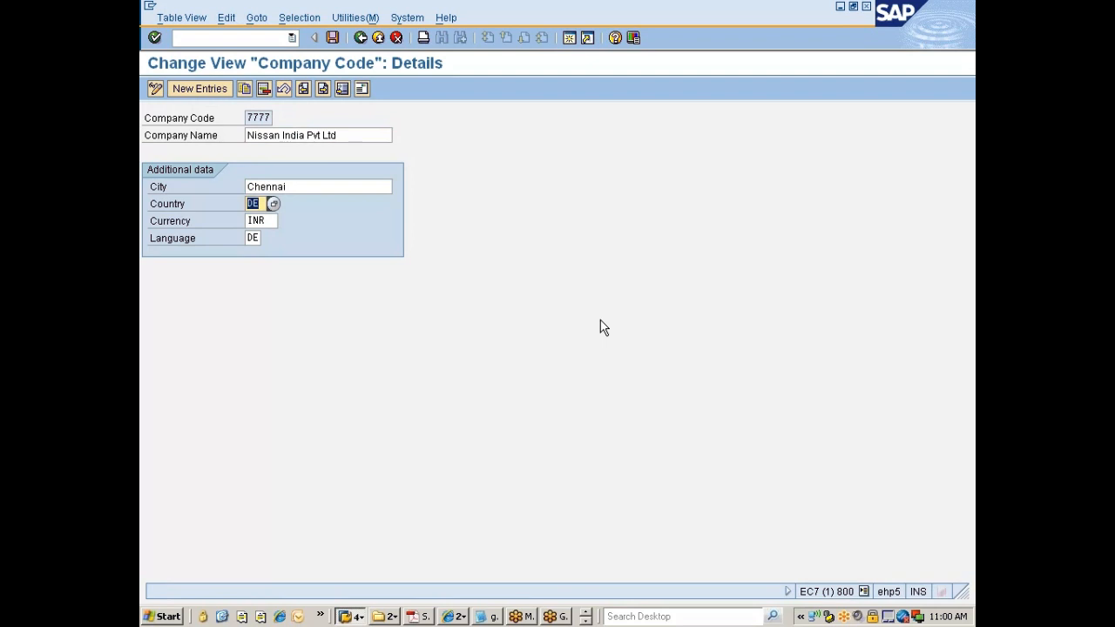
pyautogui.write('IN')
pyautogui.press('Tab')
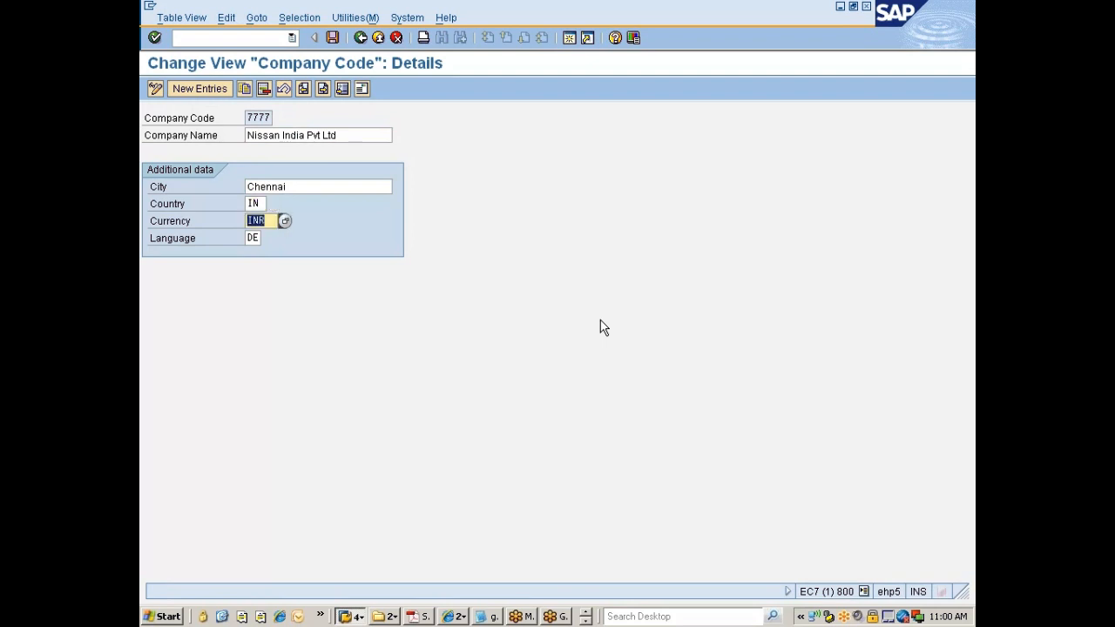
pyautogui.press('Tab')
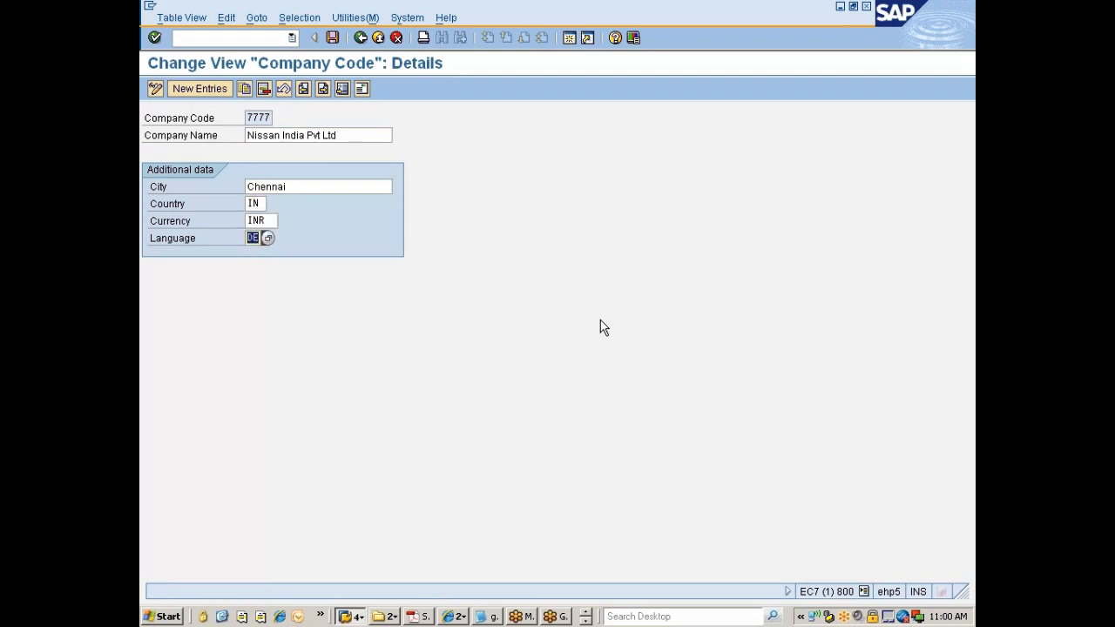
pyautogui.write('EN')
pyautogui.press('Tab')
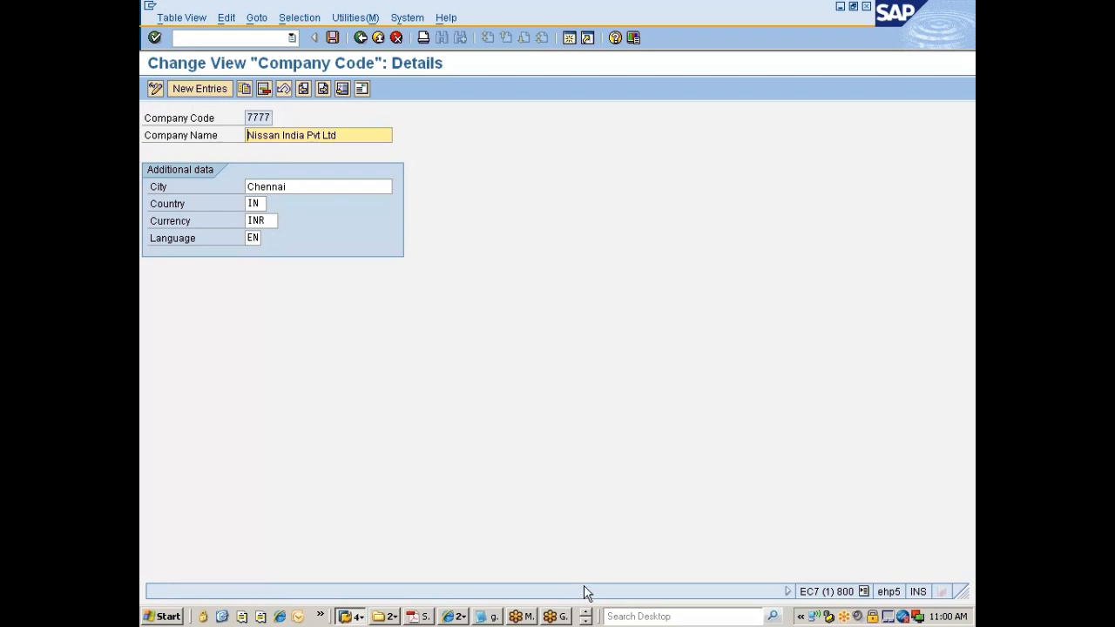
# - Switch to the Excel workbook SAP MM 10AM Class.xlsx and extend the answer in cell B50 with "Name & Description & Address, COA,"
pyautogui.hotkey('alt', 'Tab')
pyautogui.hotkey('alt', 'Tab')
pyautogui.hotkey('alt', 'Tab')
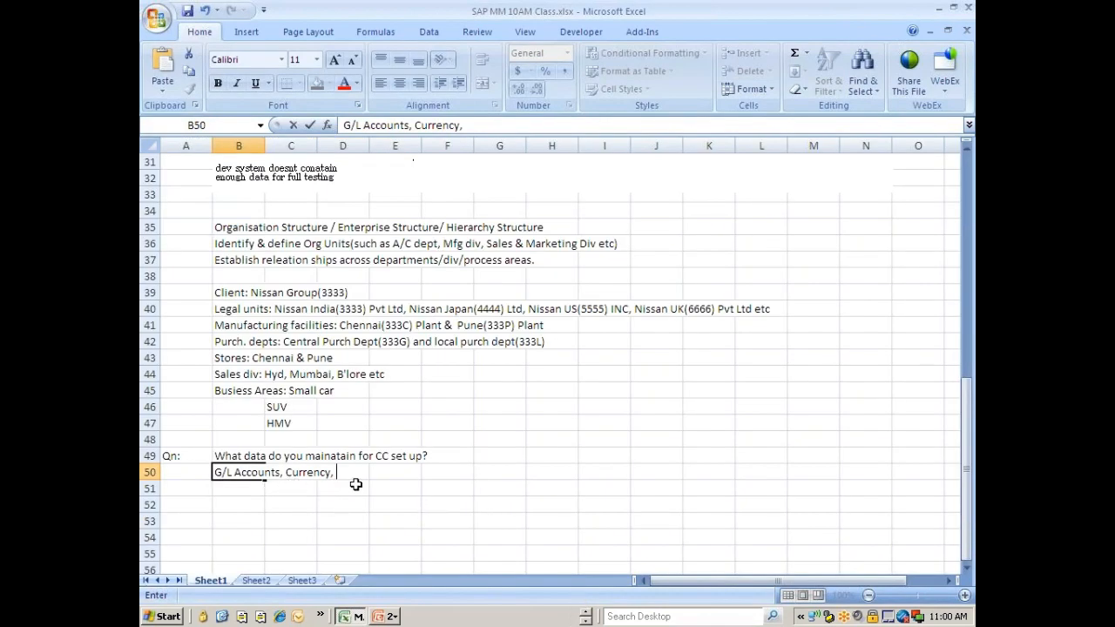
pyautogui.write('ame & Descript')
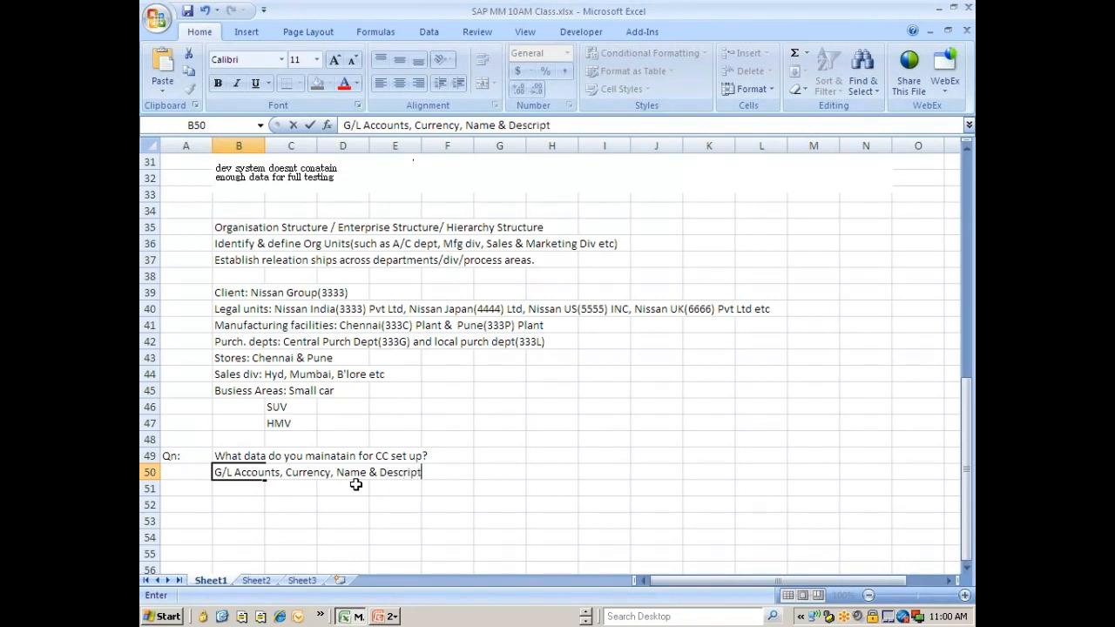
pyautogui.write('ion, A')
pyautogui.press('F2')
pyautogui.press('BackSpace')
pyautogui.write('&  A')
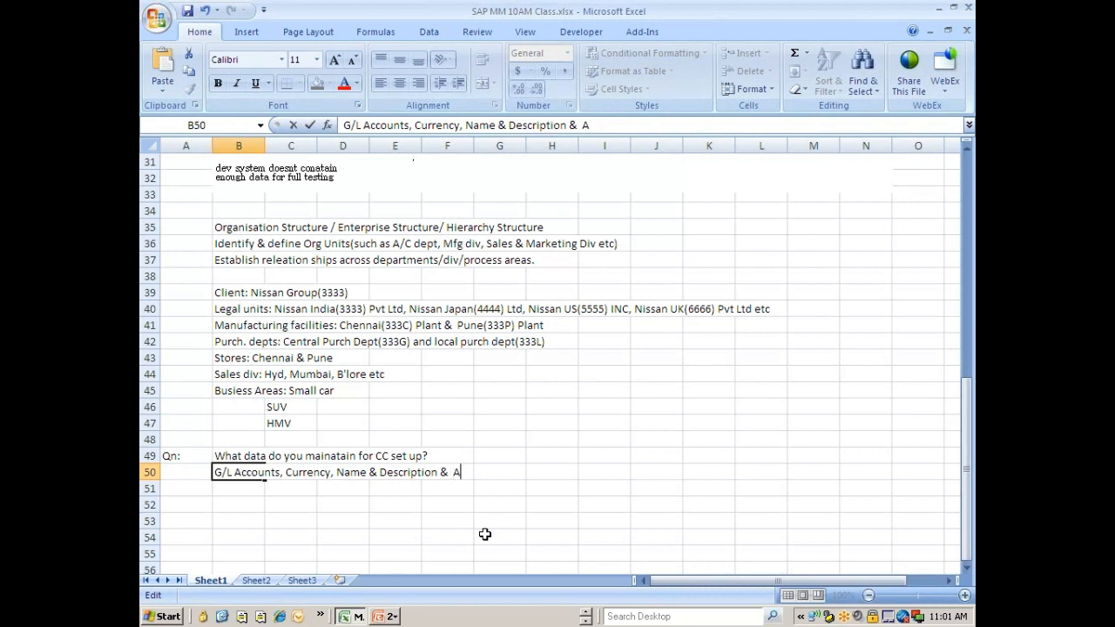
pyautogui.write('ddress')
pyautogui.write('<')
pyautogui.write(', COA')
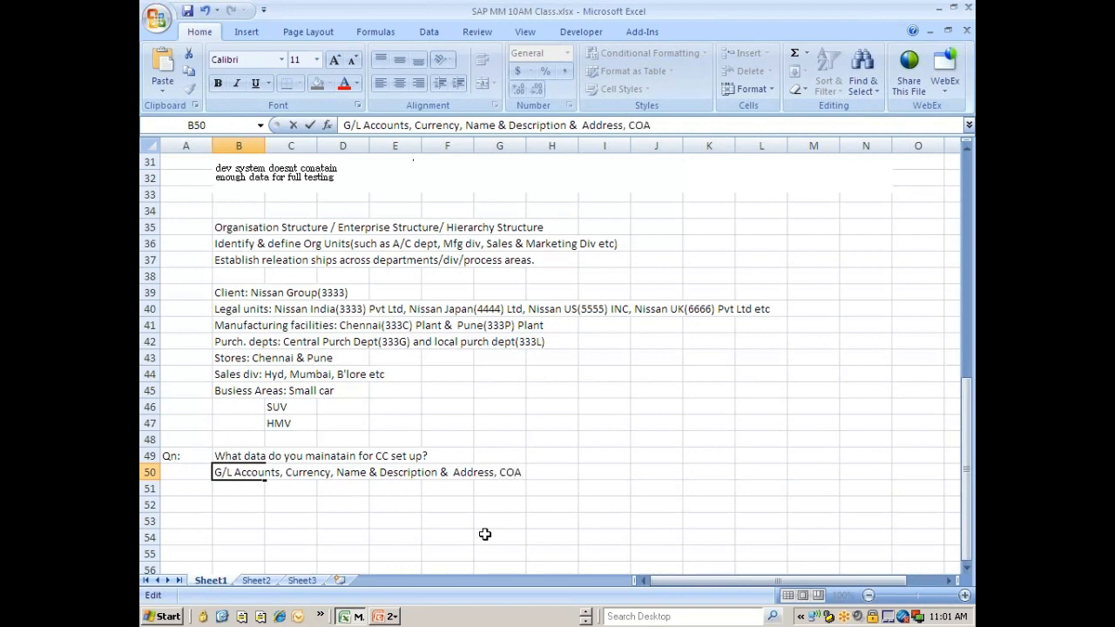
pyautogui.write(',')
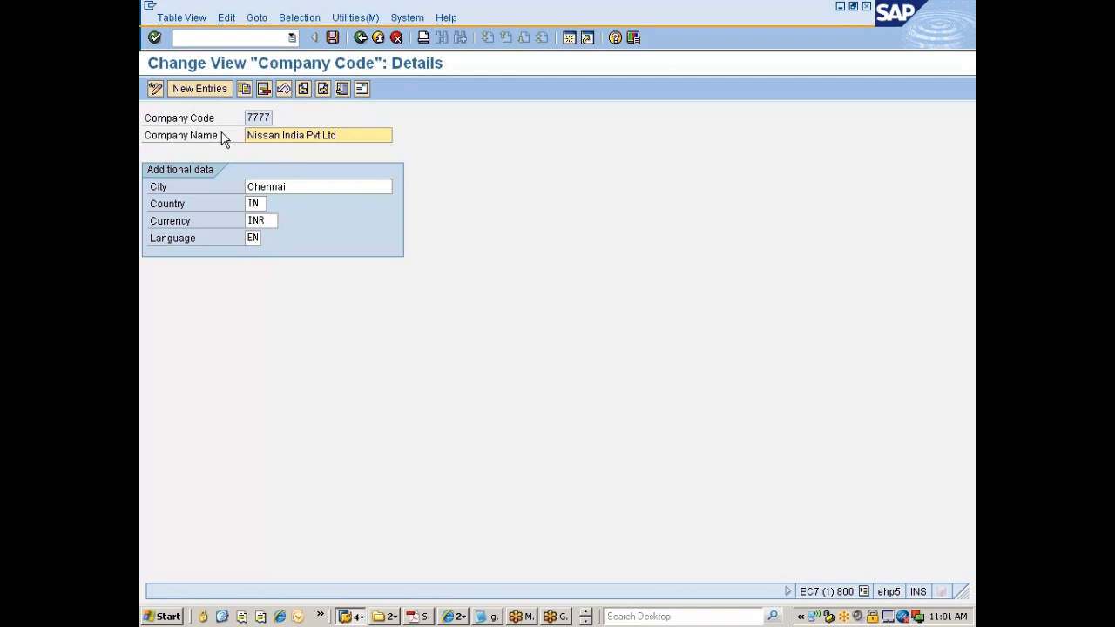
pyautogui.click(362, 90)
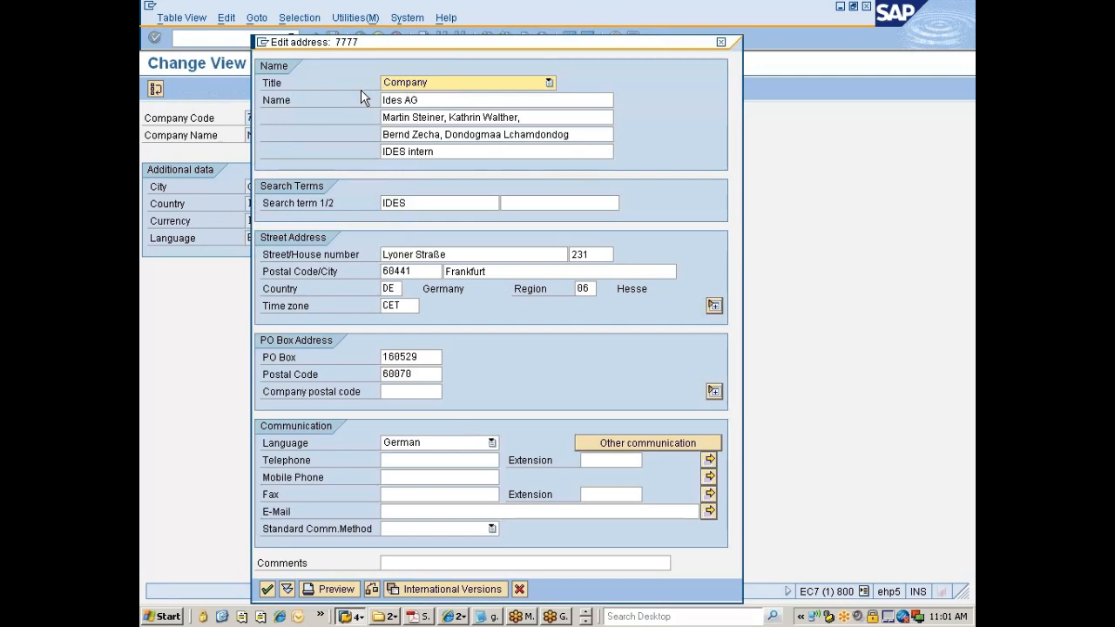
pyautogui.moveTo(427, 45); pyautogui.dragTo(629, 8)
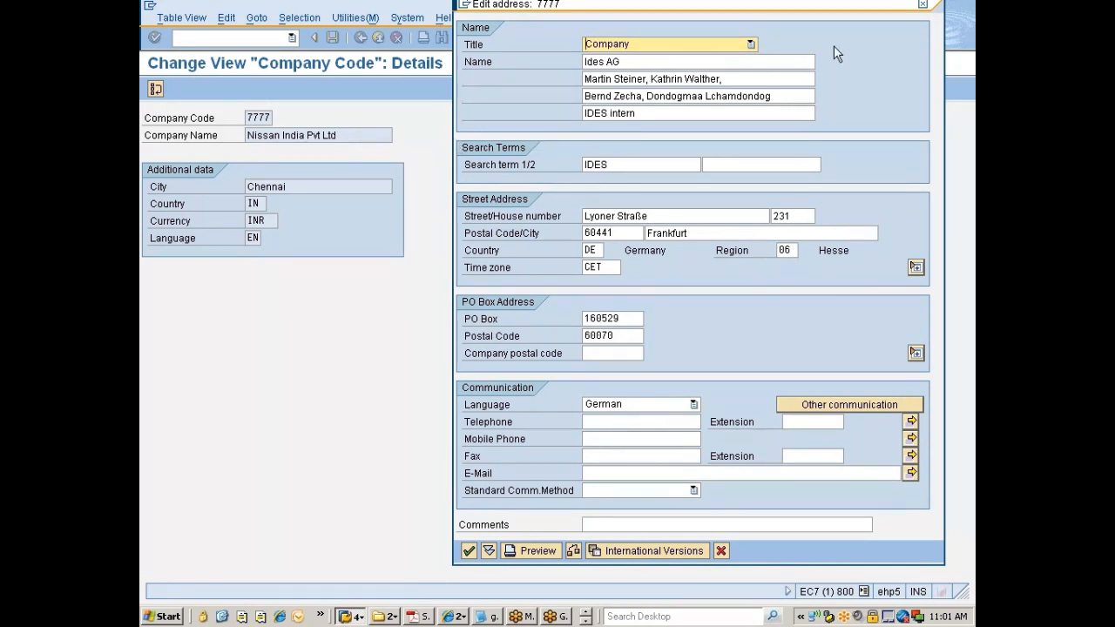
pyautogui.click(922, 4)
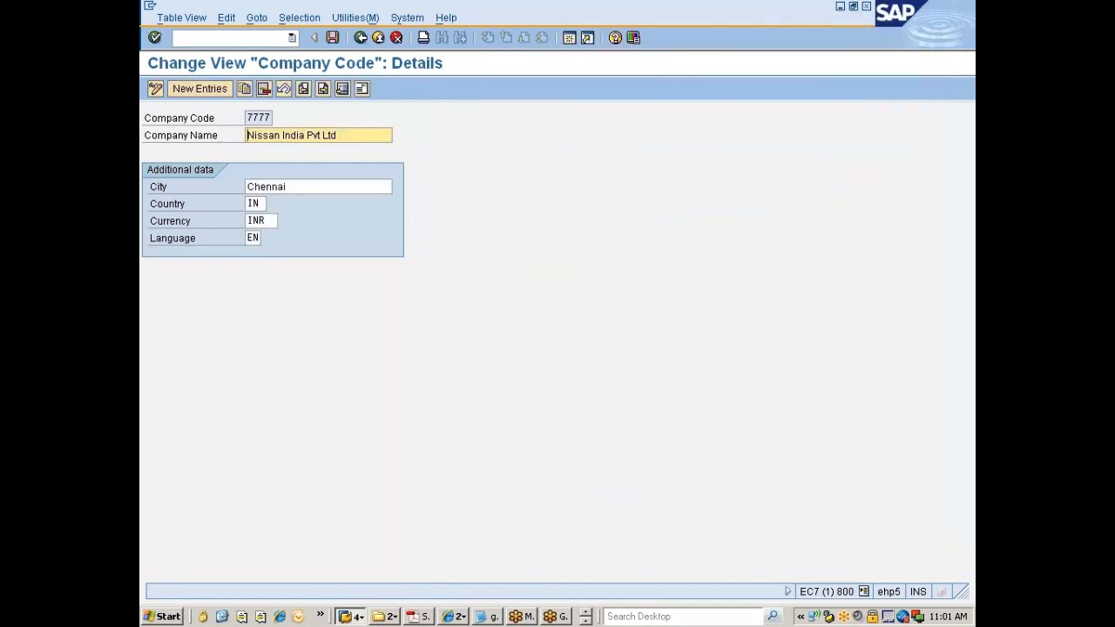
# - Copy the company name Nissan India Pvt Ltd into the first name line of company code 7777's address
pyautogui.moveTo(337, 135); pyautogui.dragTo(247, 135)
pyautogui.hotkey('ctrl', 'c')
pyautogui.click(247, 135)
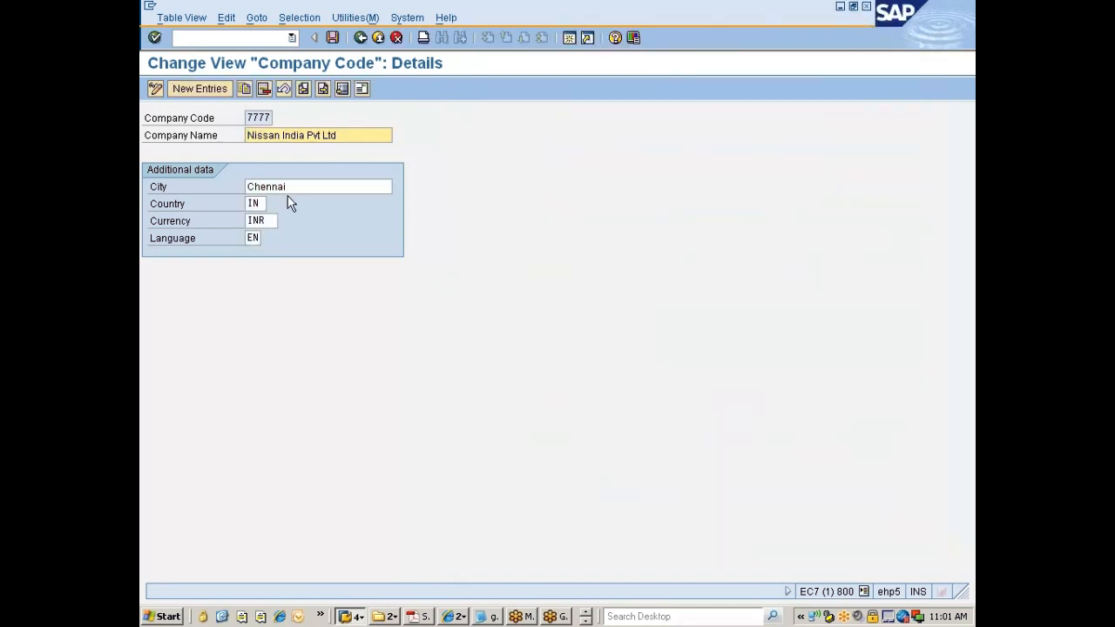
pyautogui.click(362, 88)
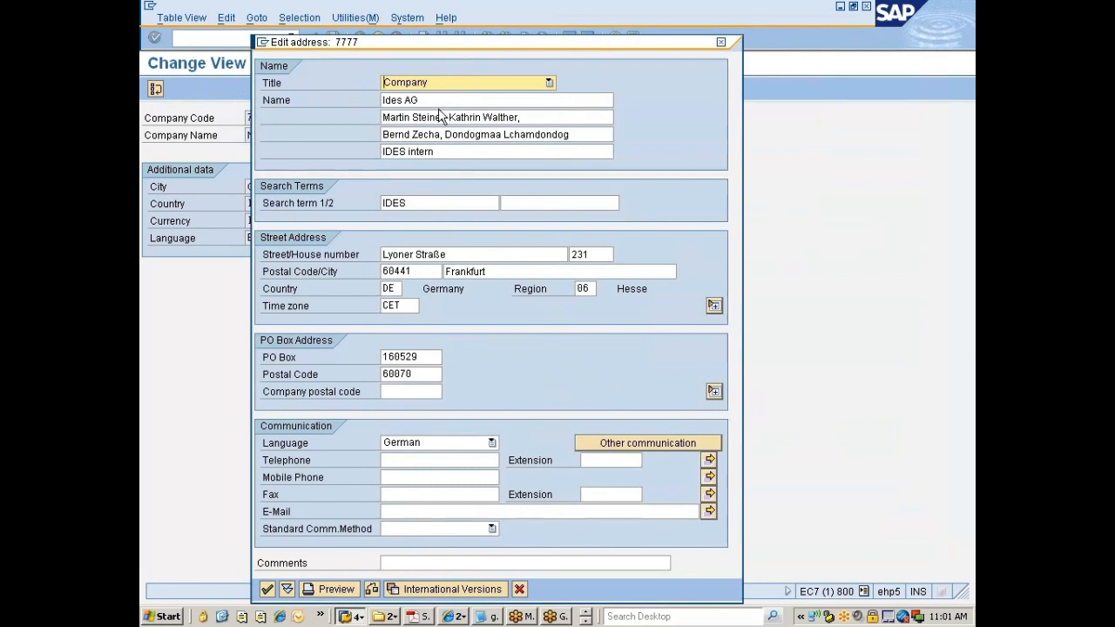
pyautogui.press('Tab')
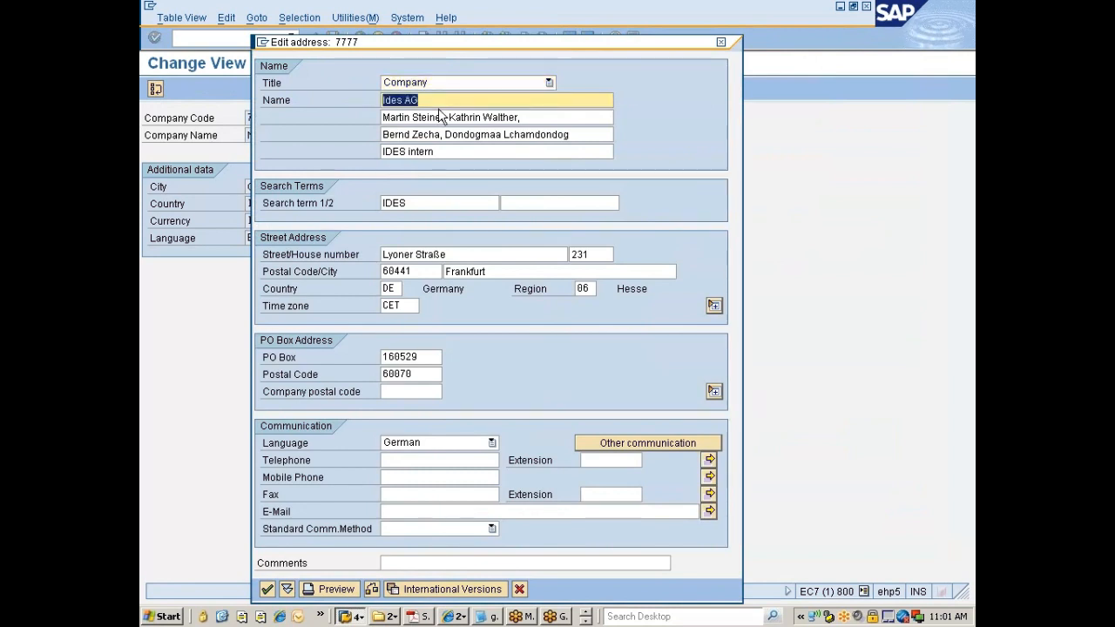
pyautogui.hotkey('ctrl', 'v')
pyautogui.press('Tab')
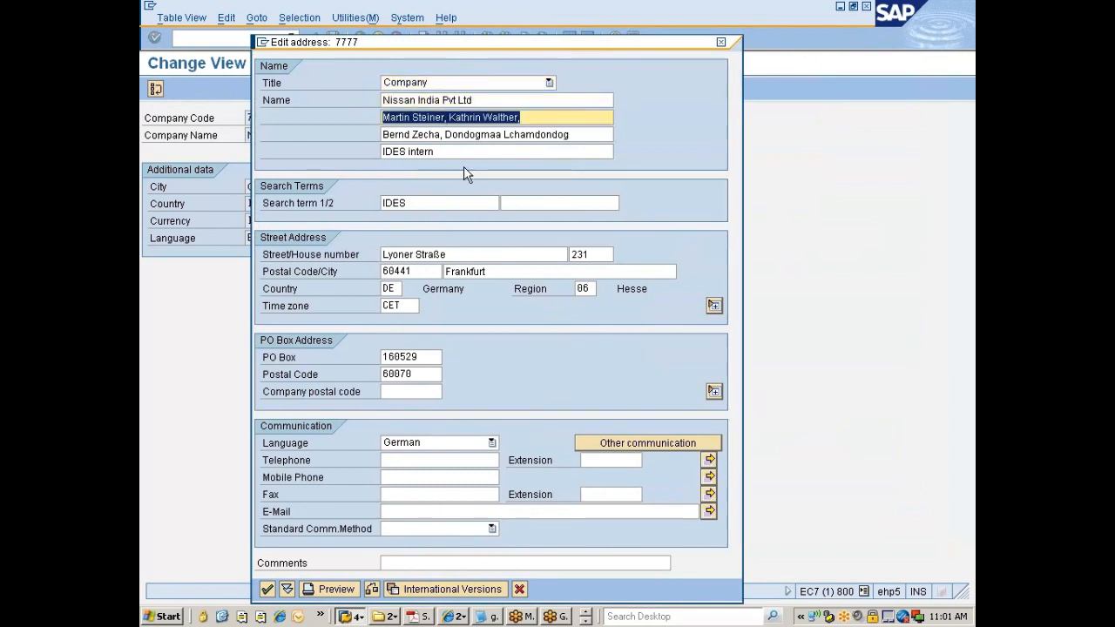
# - Replace the second name line with the company's street, the third with Chennai, and clear the fourth
pyautogui.write('Stere')
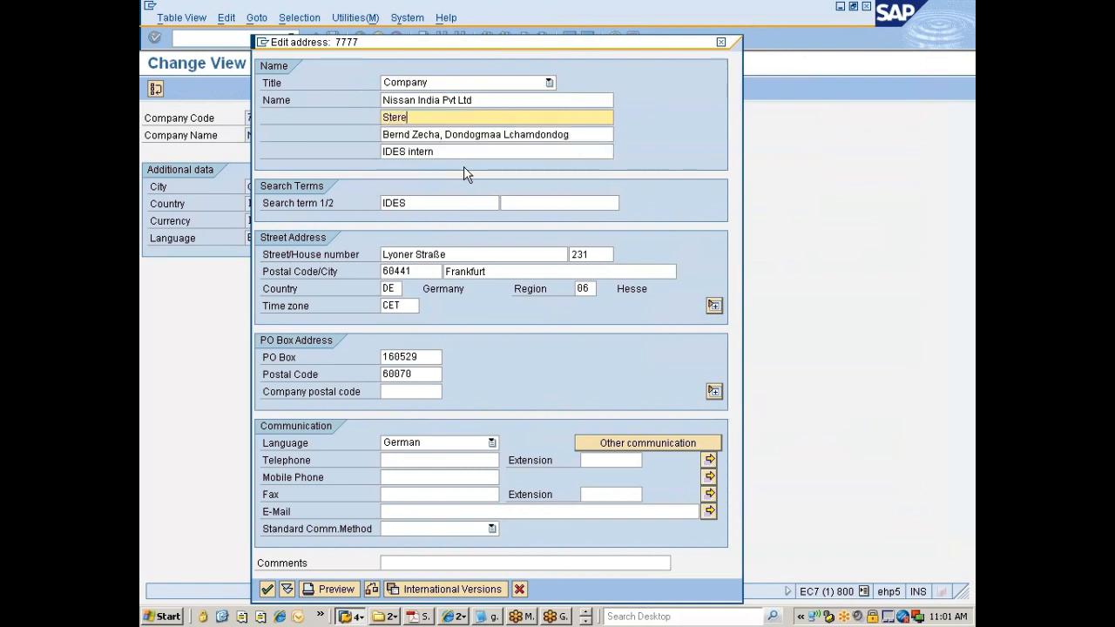
pyautogui.write('eT#123')
pyautogui.press('Tab')
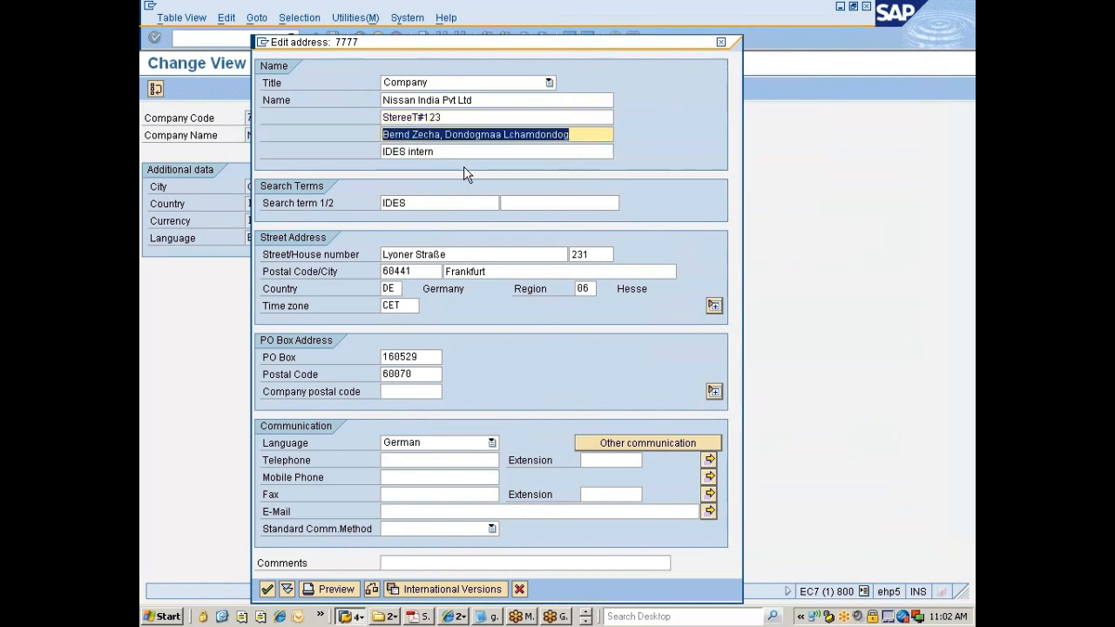
pyautogui.write('Chennai')
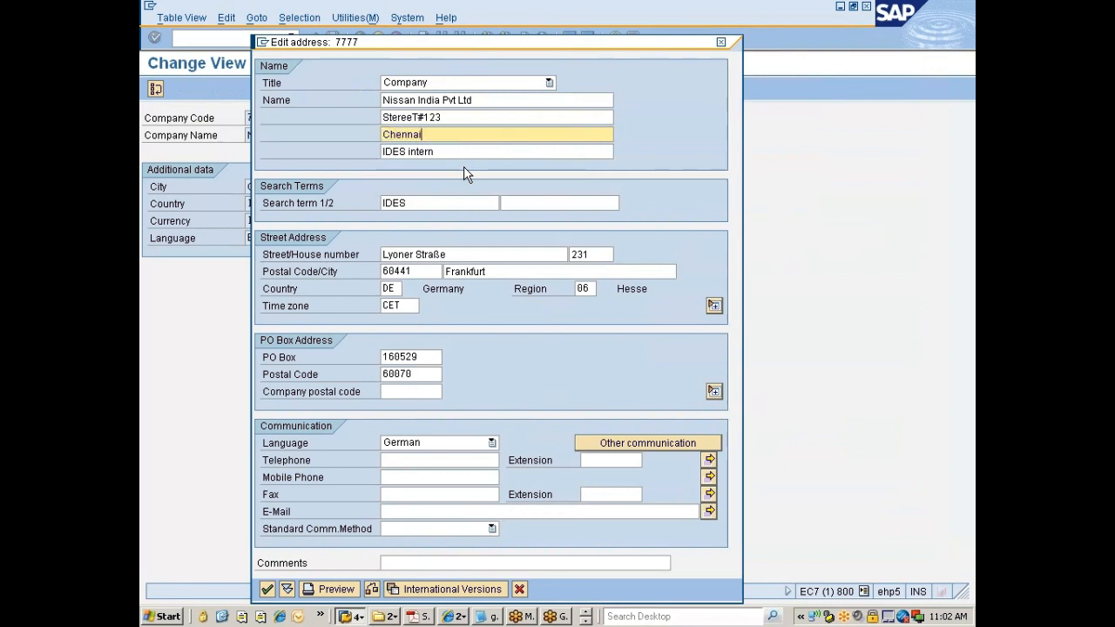
pyautogui.press('Tab')
pyautogui.press('Delete')
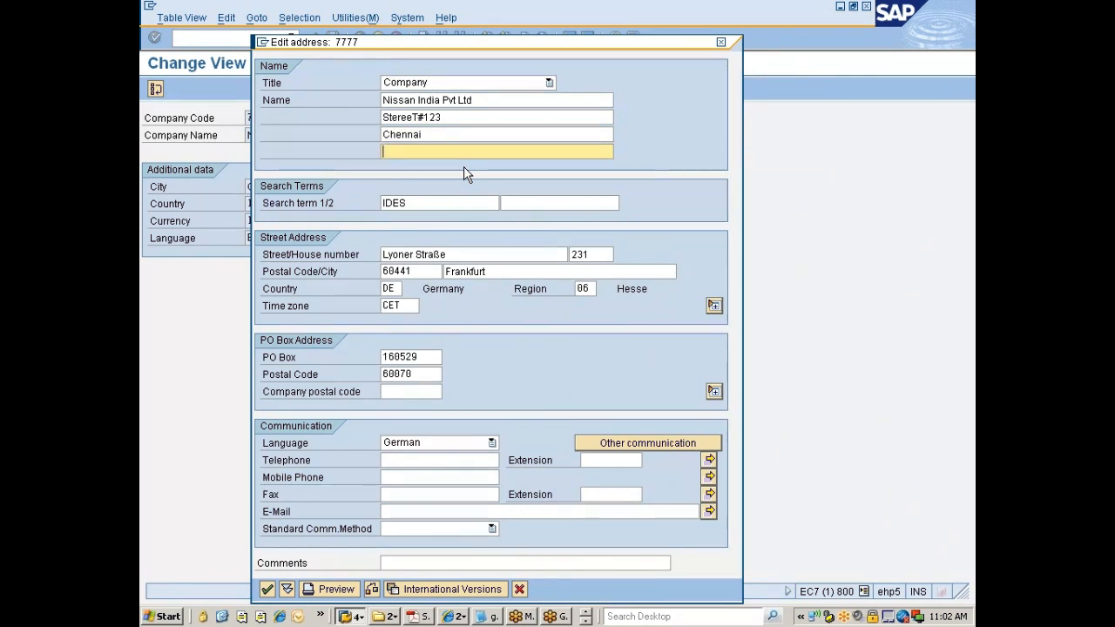
# - Replace the first search term of the address with Nissan
pyautogui.press('Tab')
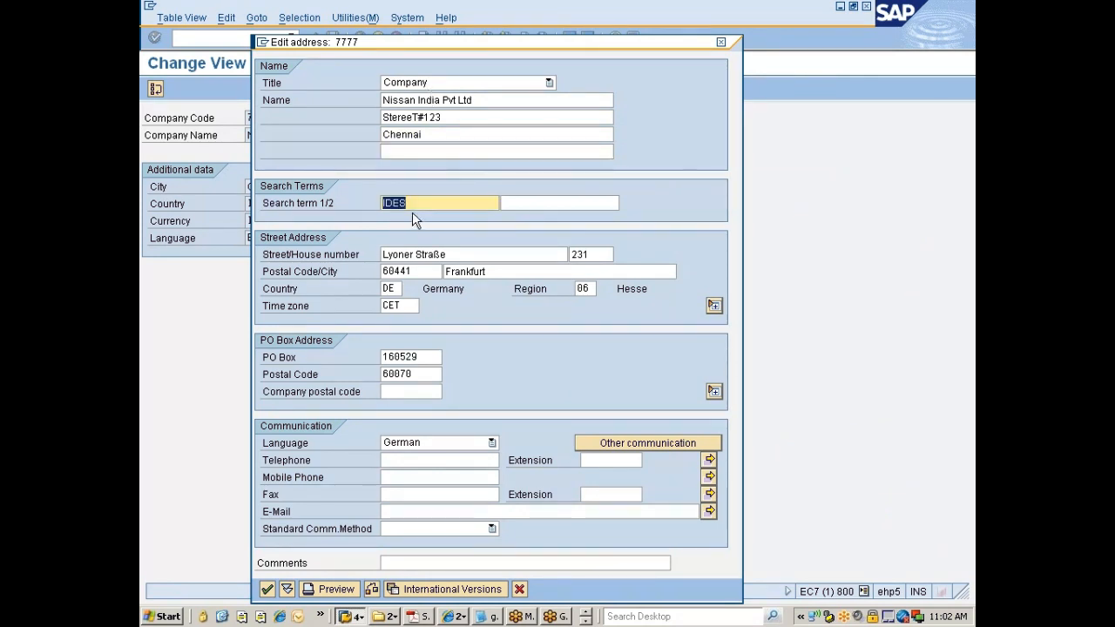
pyautogui.hotkey('ctrl', 'v')
pyautogui.press('BackSpace')
pyautogui.press('BackSpace')
pyautogui.press('BackSpace')
pyautogui.press('BackSpace')
pyautogui.press('BackSpace')
pyautogui.press('BackSpace')
pyautogui.press('BackSpace')
pyautogui.press('BackSpace')
pyautogui.press('BackSpace')
pyautogui.press('BackSpace')
pyautogui.press('BackSpace')
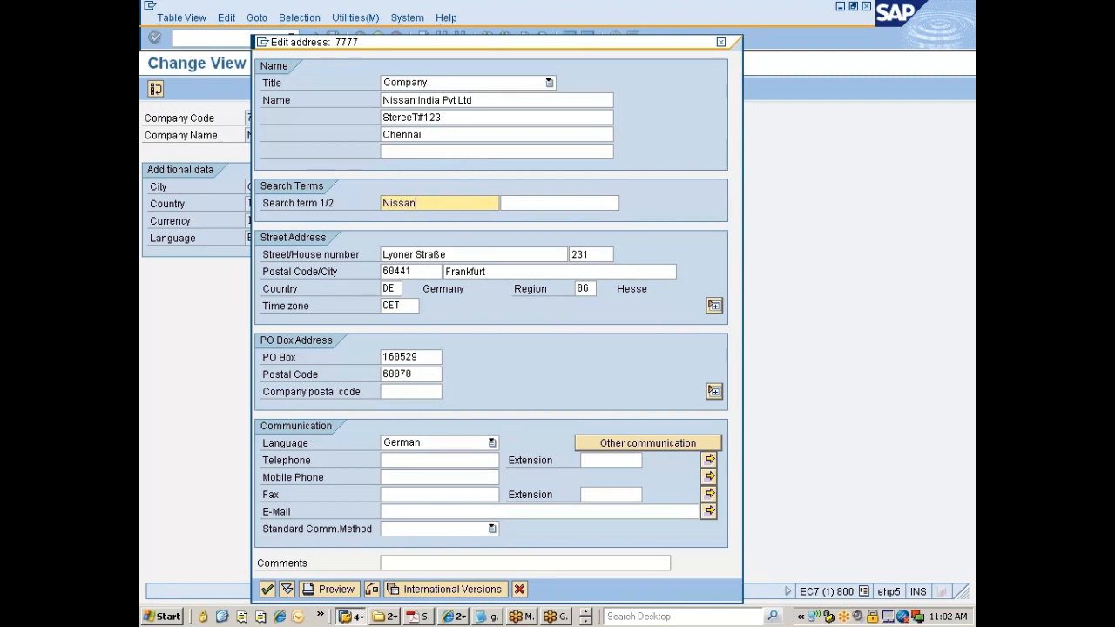
# - Copy the street text from the second name line into the street field of the street address
pyautogui.moveTo(474, 100); pyautogui.dragTo(381, 100)
pyautogui.click(427, 100)
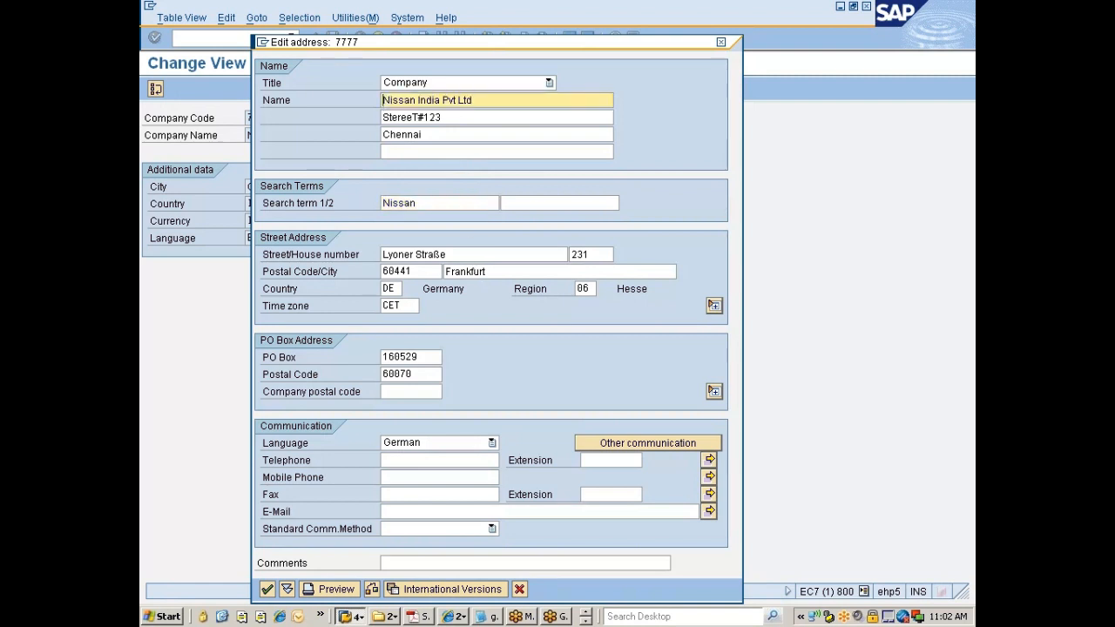
pyautogui.moveTo(443, 117); pyautogui.dragTo(381, 117)
pyautogui.hotkey('ctrl', 'c')
pyautogui.click(419, 118)
pyautogui.press('Tab')
pyautogui.press('Tab')
pyautogui.press('Tab')
pyautogui.press('Tab')
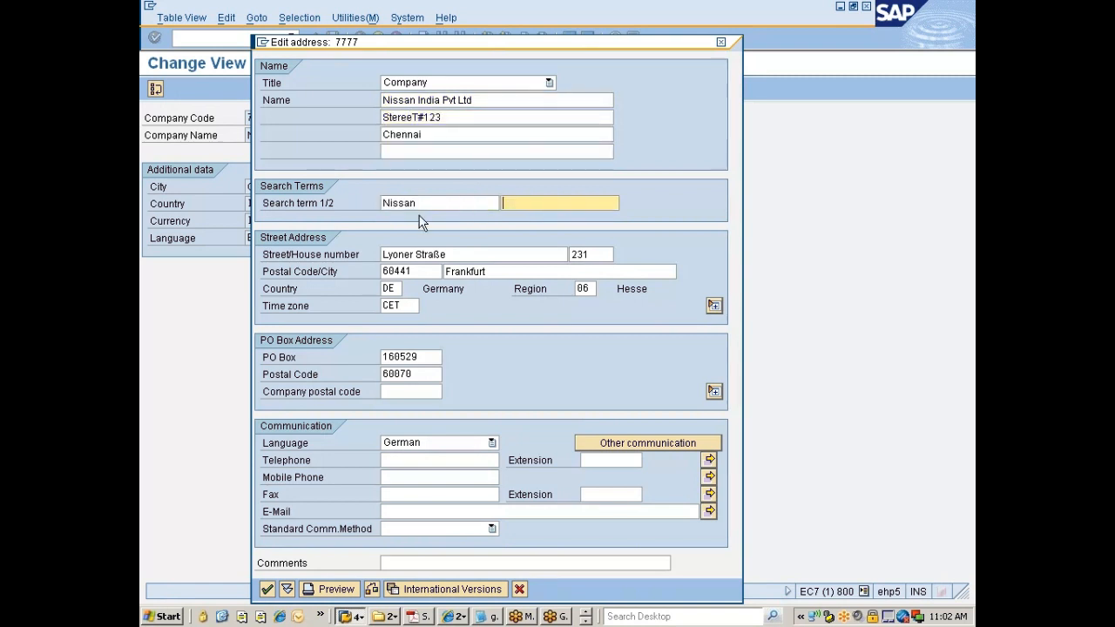
pyautogui.hotkey('ctrl', 'v')
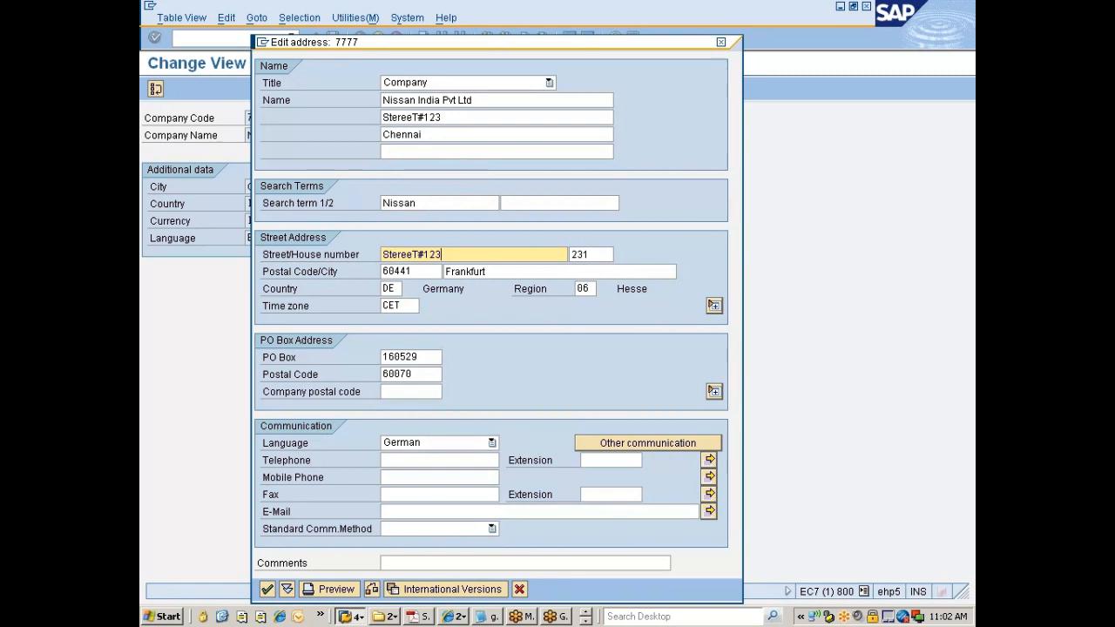
# - Update the street address with the six-digit postal code, city Chennai and country IN
pyautogui.press('Tab')
pyautogui.press('Tab')
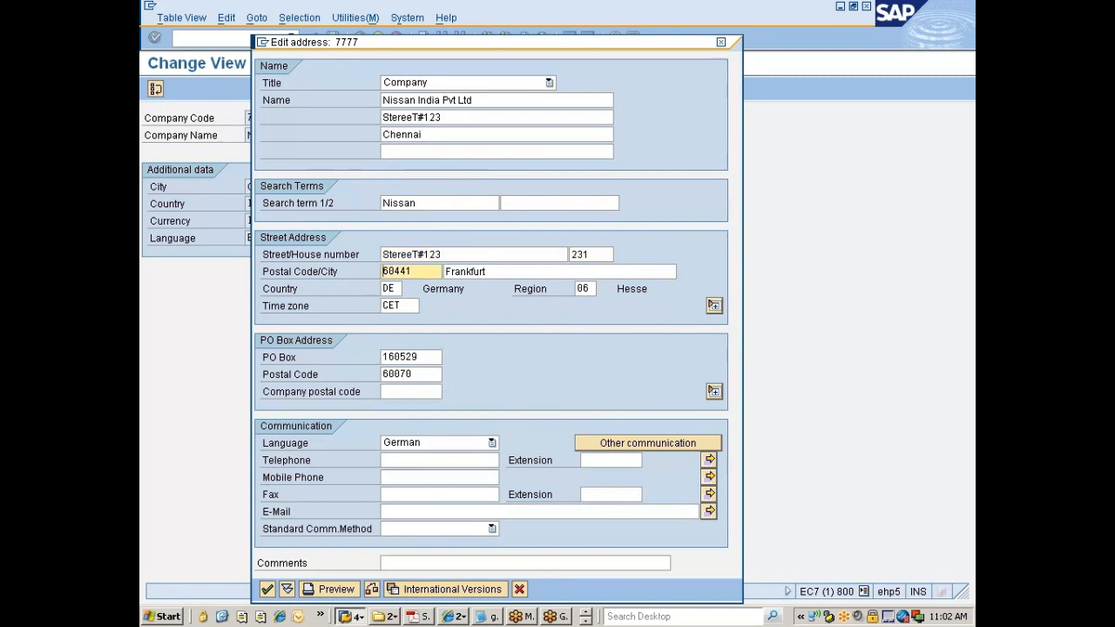
pyautogui.write('5')
pyautogui.press('Tab')
pyautogui.write('Chennai')
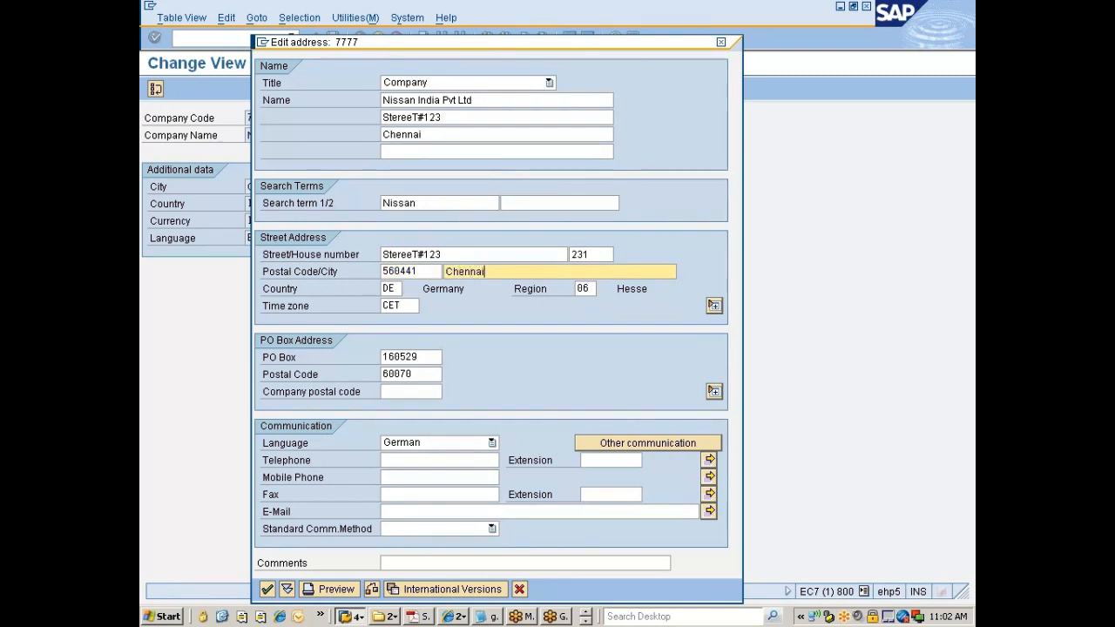
pyautogui.press('Tab')
pyautogui.write('IN')
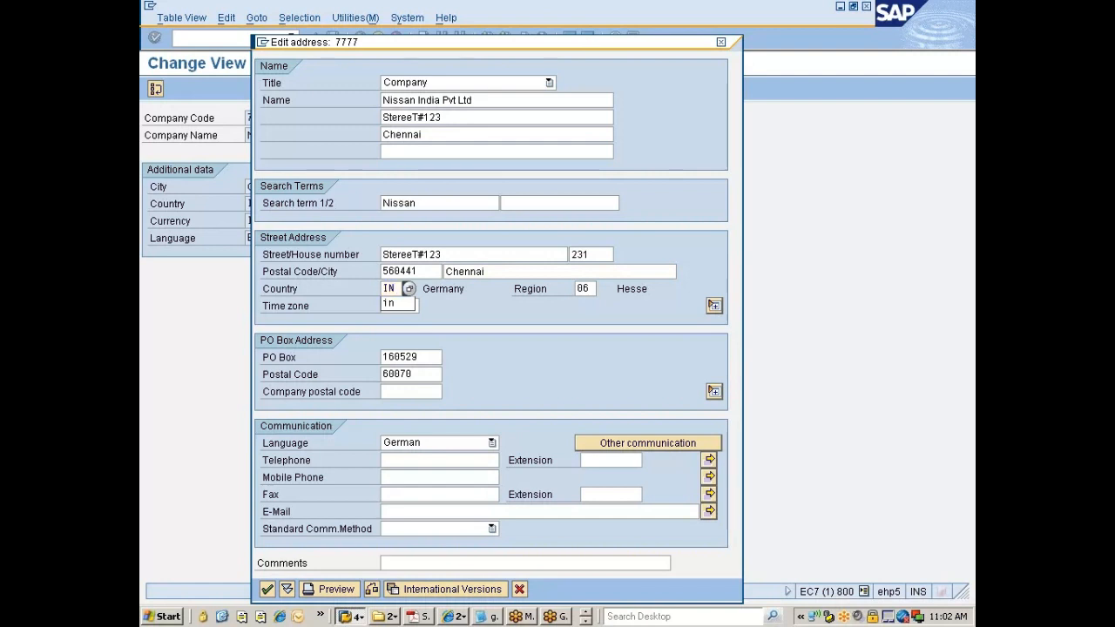
pyautogui.press('Tab')
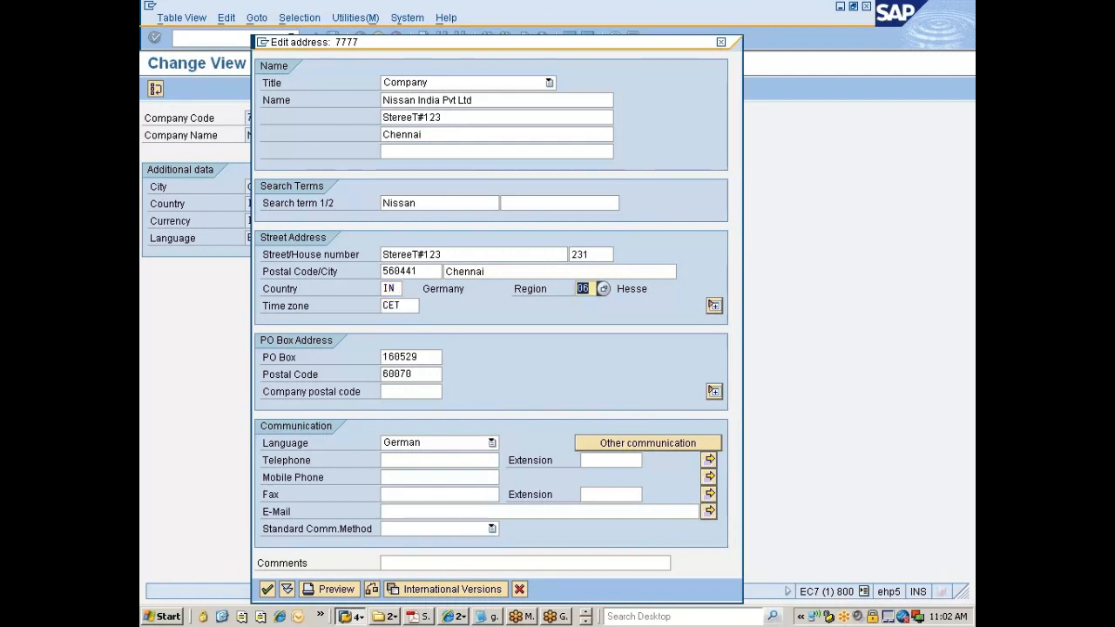
# - Replace the address region with 22 Tamil Nadu from the list of Indian regions
pyautogui.press('Tab')
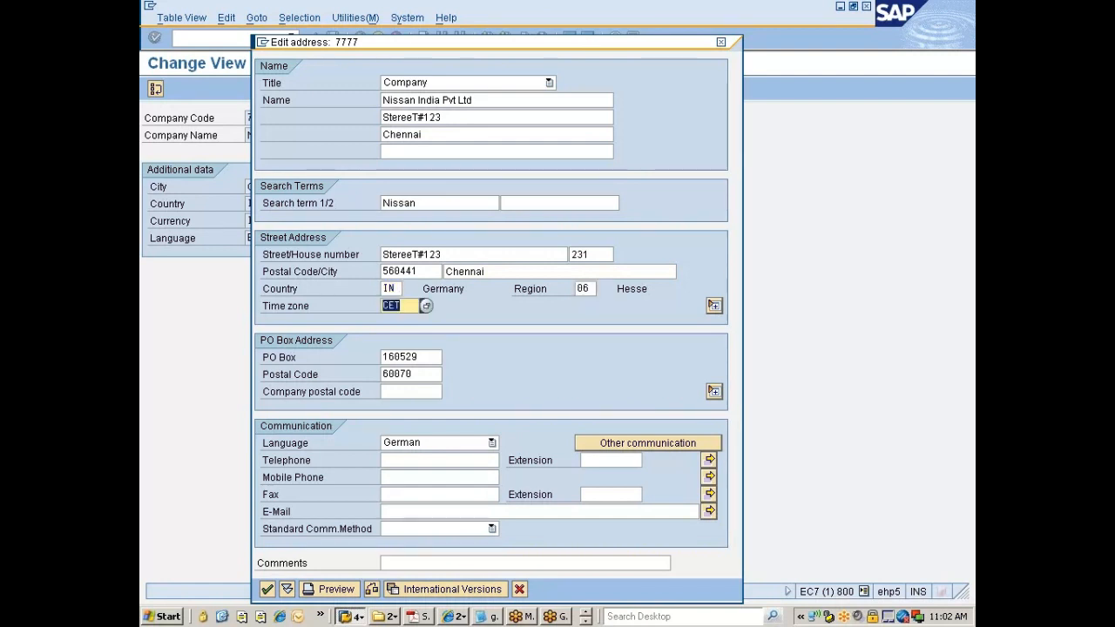
pyautogui.hotkey('shift', 'Tab')
pyautogui.press('BackSpace')
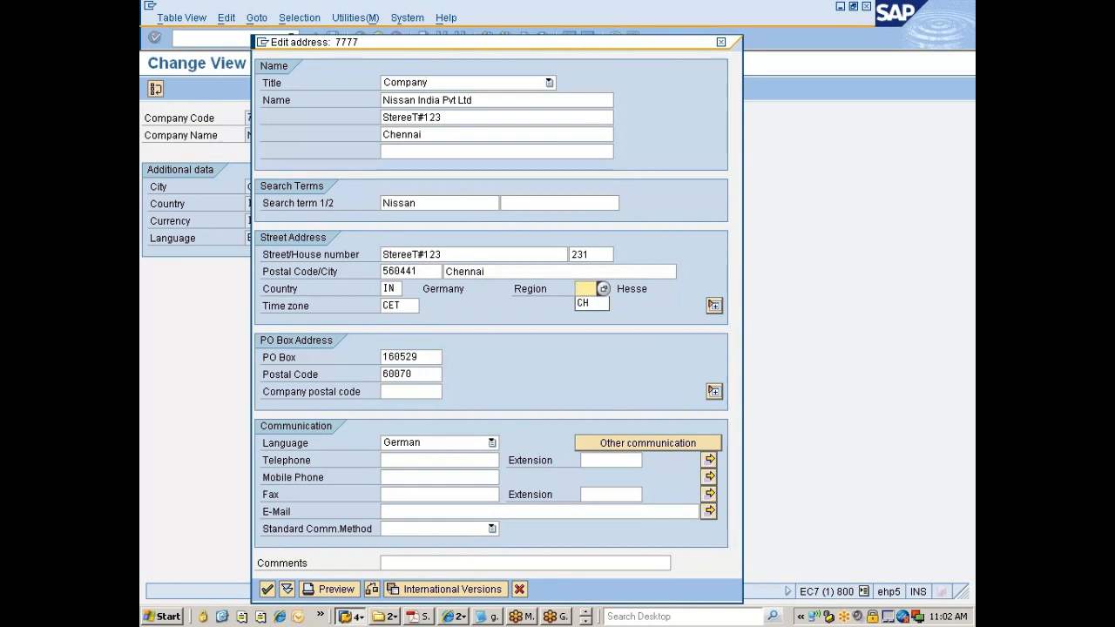
pyautogui.click(490, 300)
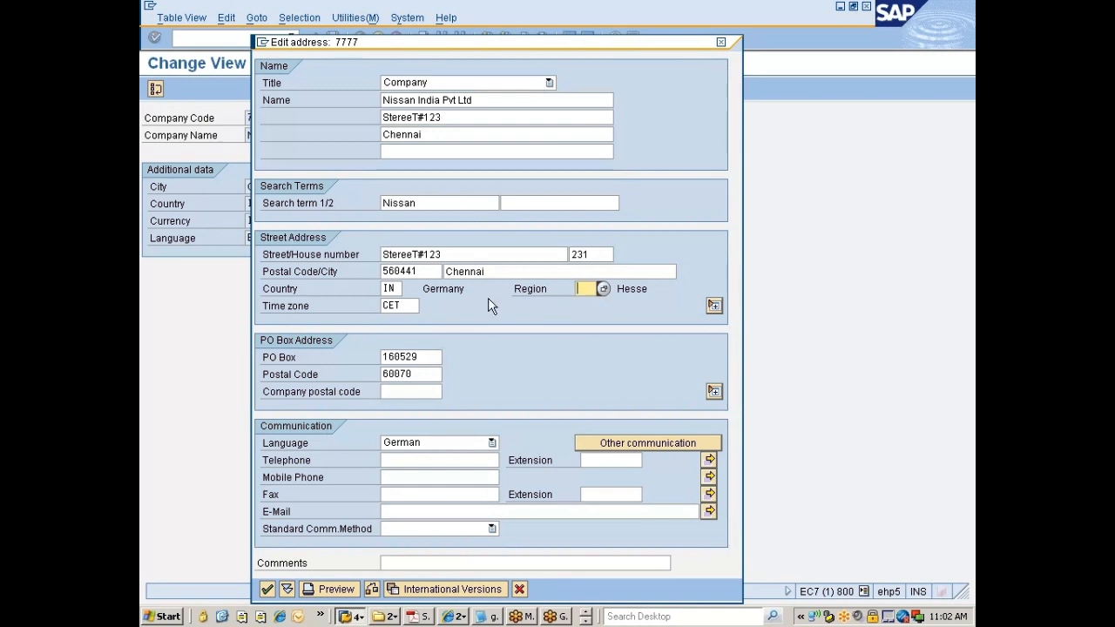
pyautogui.click(603, 290)
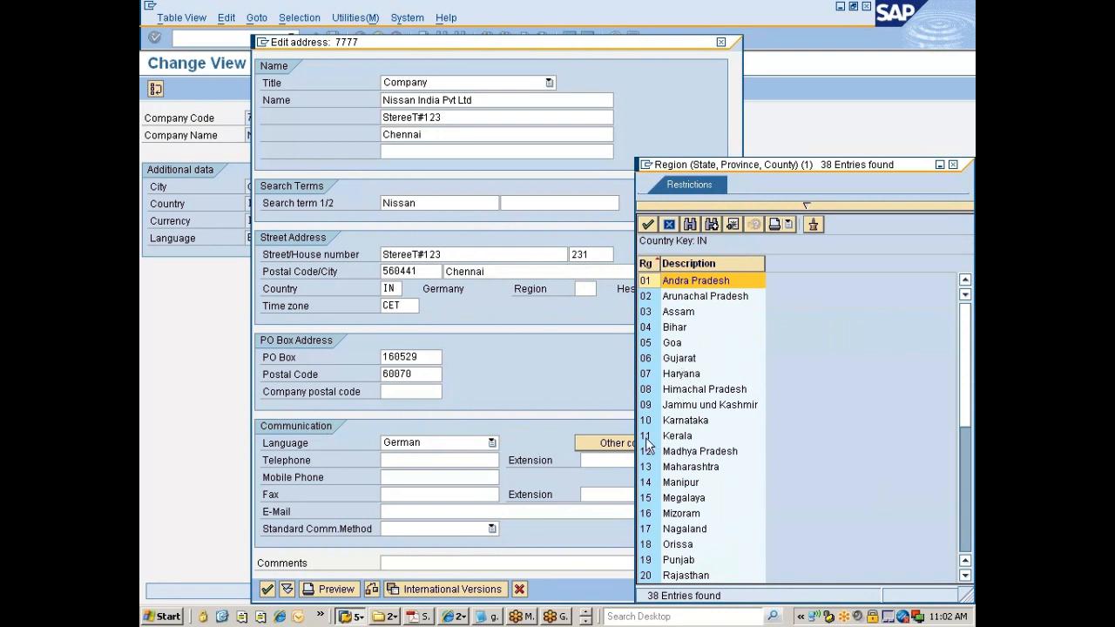
pyautogui.scroll(-1, 695, 491)
pyautogui.scroll(-2, 694, 490)
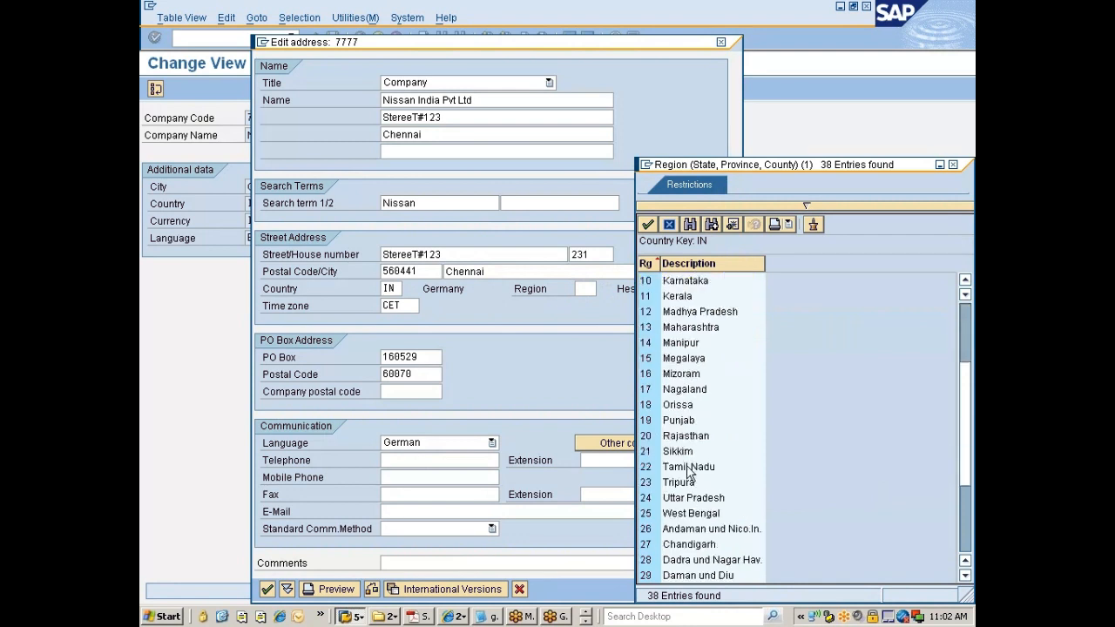
pyautogui.doubleClick(690, 467)
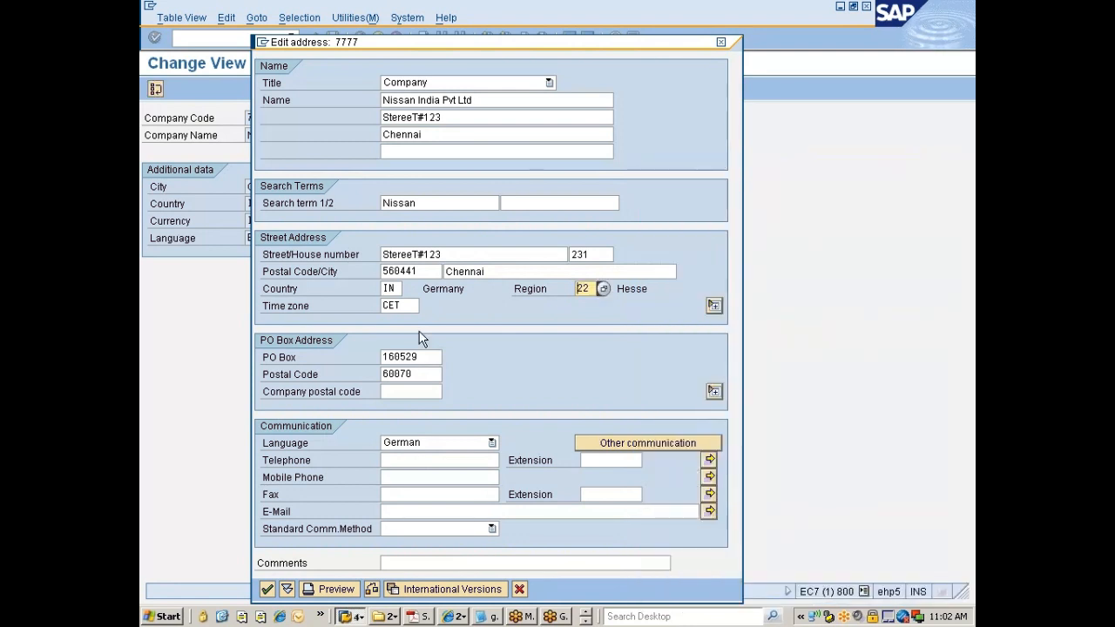
# - Replace the street address time zone with INDIA from the list of time zones
pyautogui.click(415, 307)
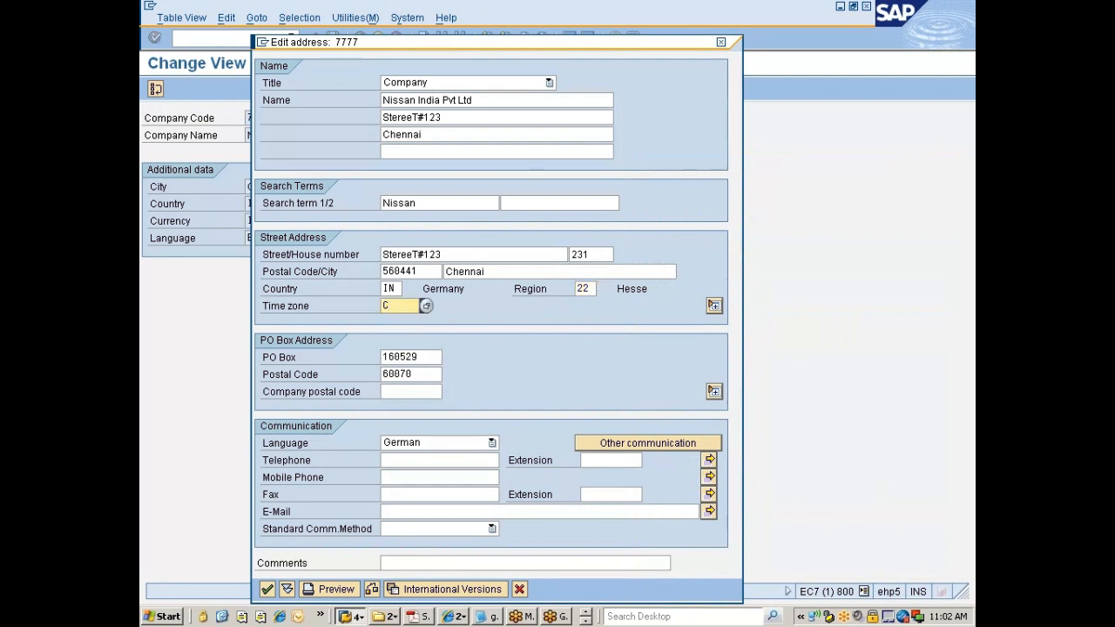
pyautogui.press('BackSpace')
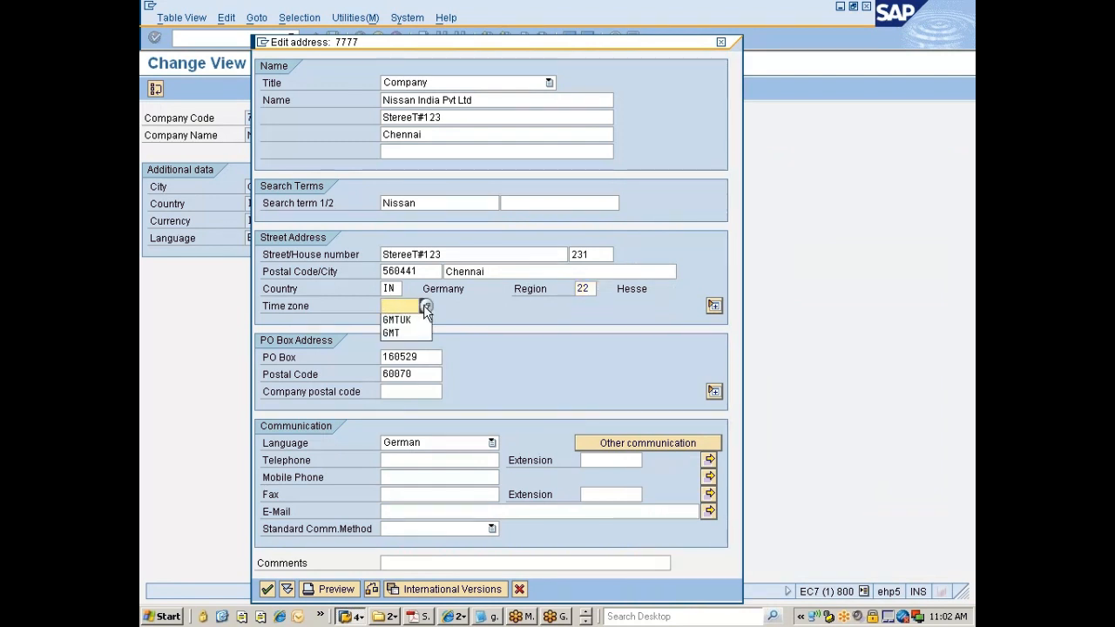
pyautogui.click(426, 306)
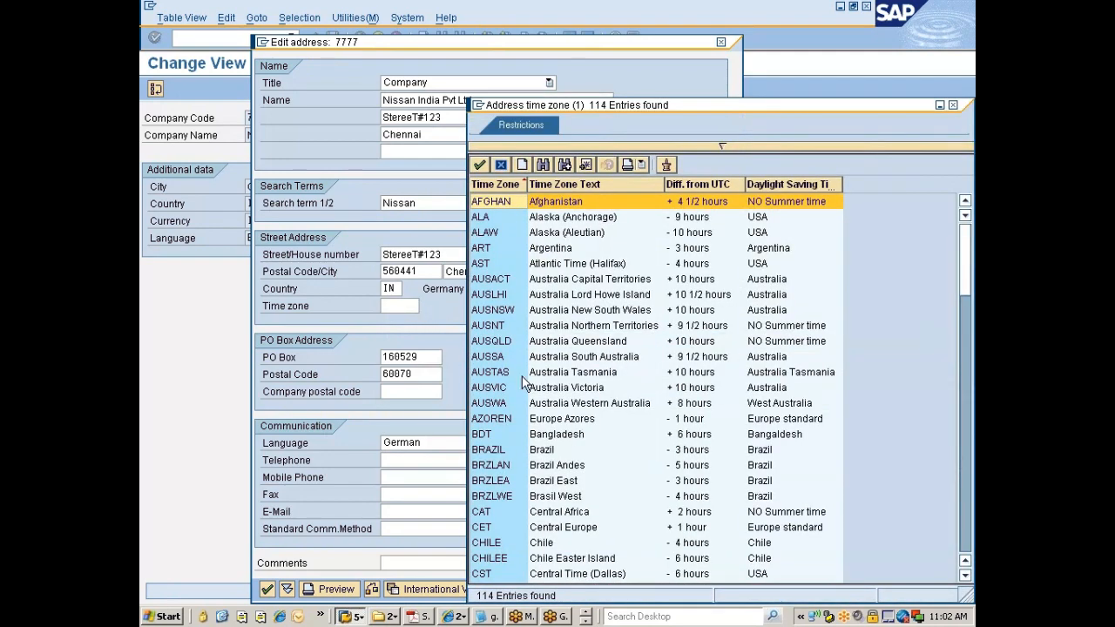
pyautogui.scroll(-6, 522, 376)
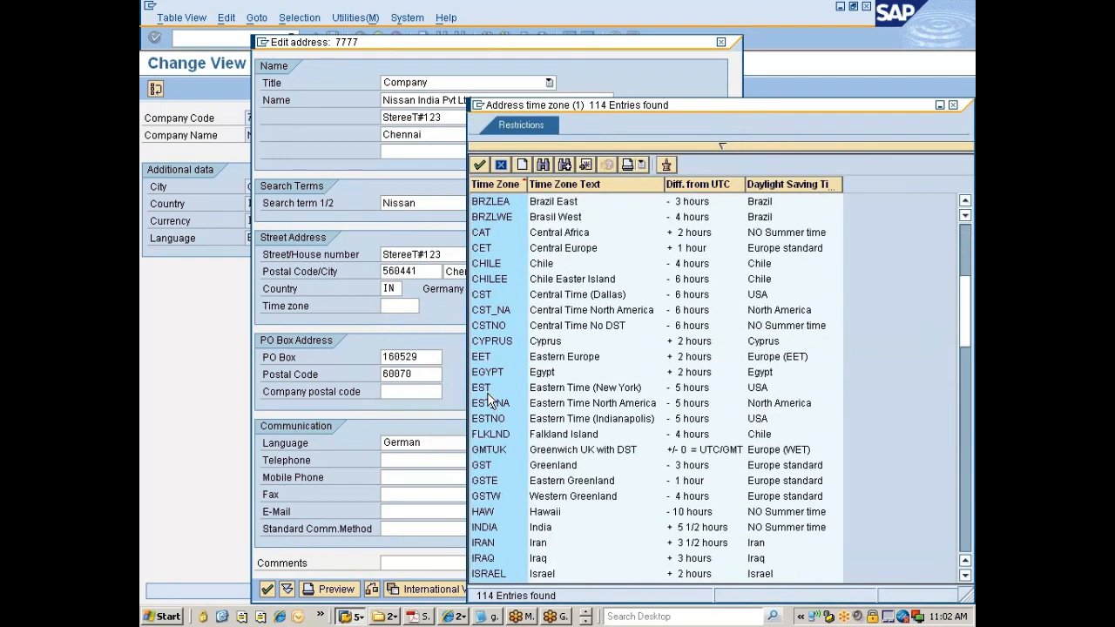
pyautogui.click(547, 531)
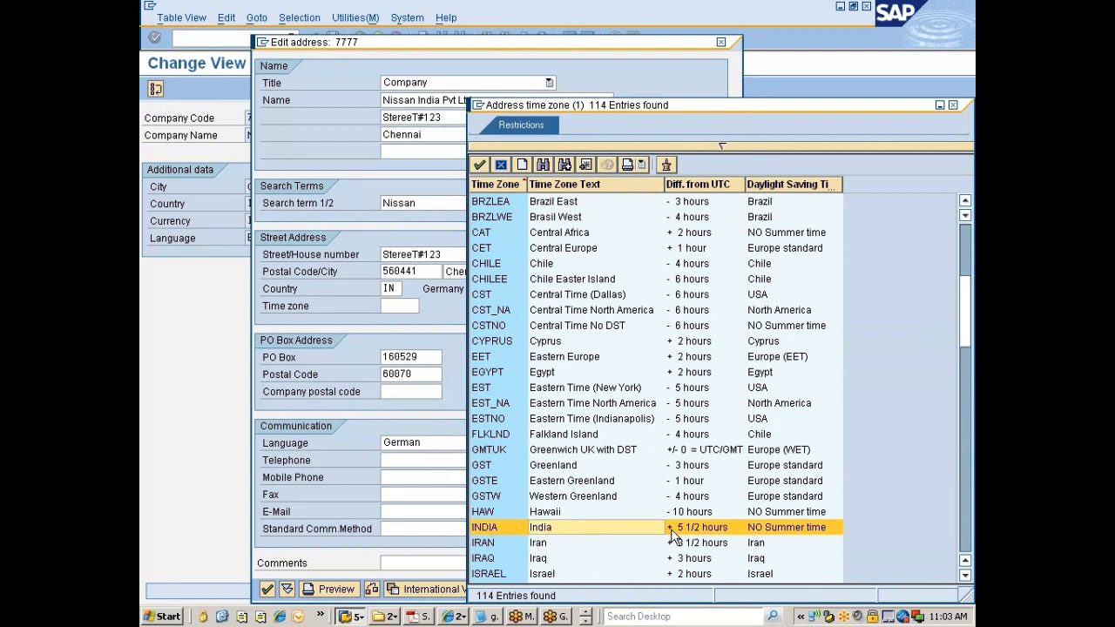
pyautogui.doubleClick(715, 528)
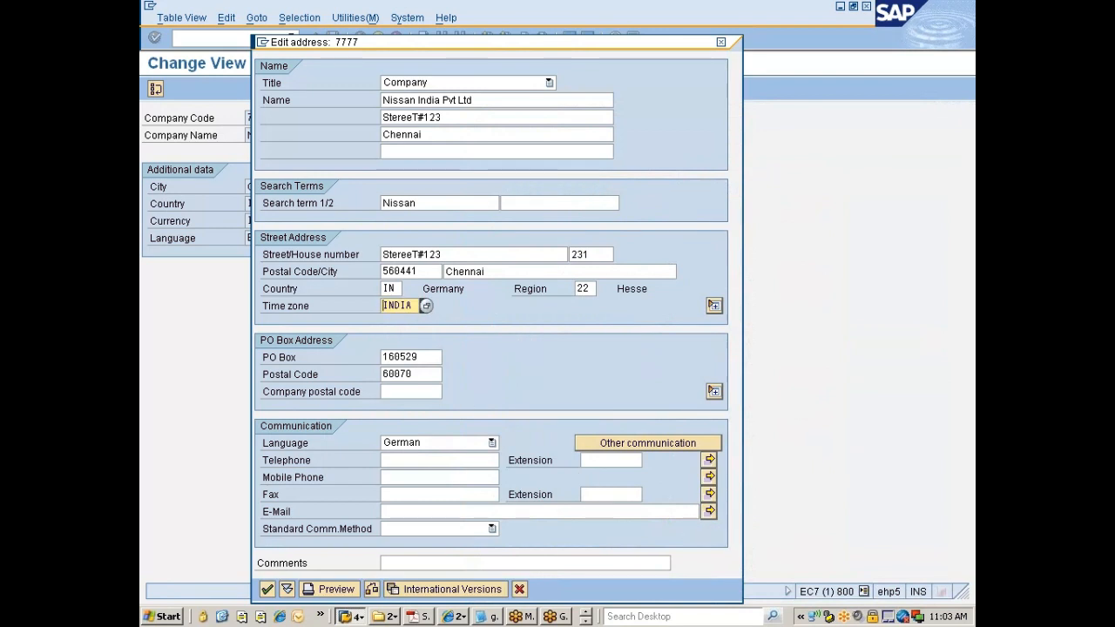
# - Prefix the PO box postal code with 5, set the communication language to English, and confirm the address
pyautogui.click(384, 375)
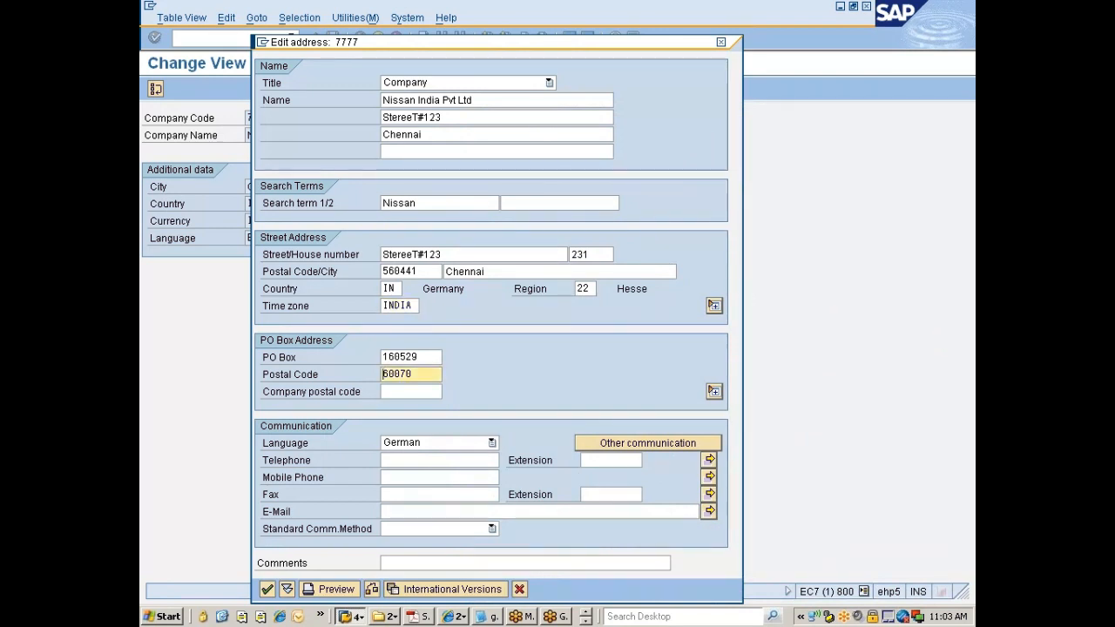
pyautogui.write('5')
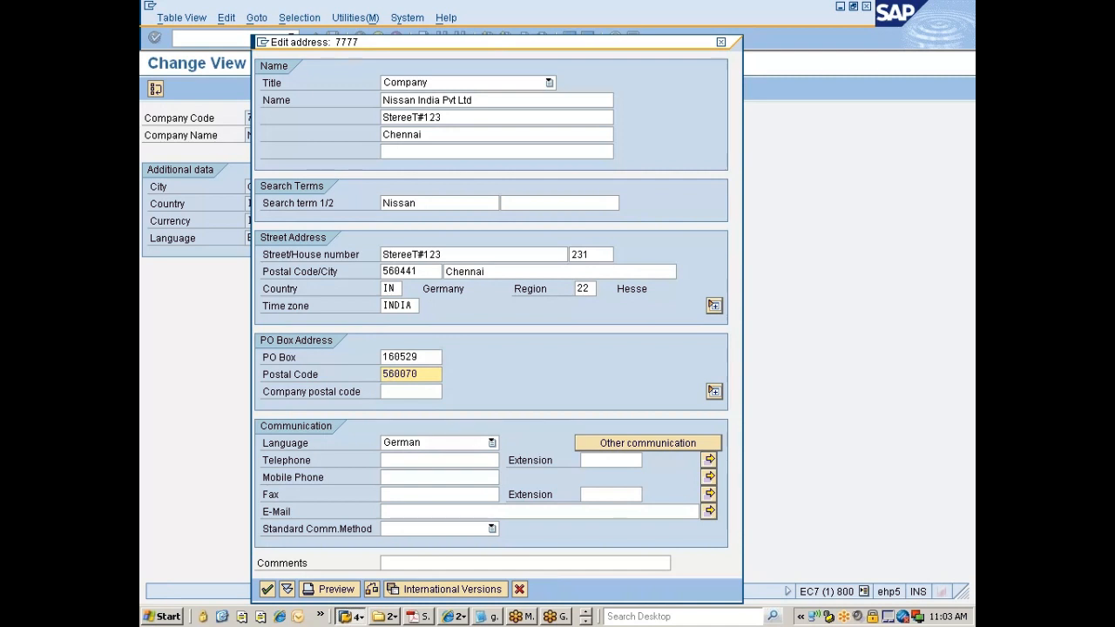
pyautogui.click(439, 445)
pyautogui.scroll(1, 425, 483)
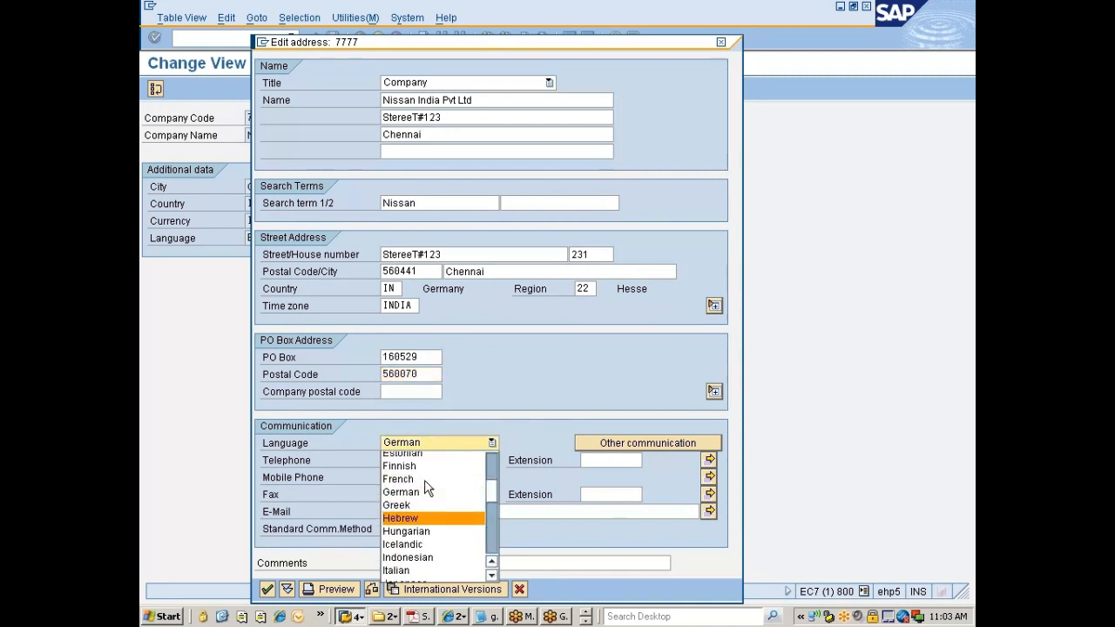
pyautogui.scroll(1, 425, 484)
pyautogui.click(425, 482)
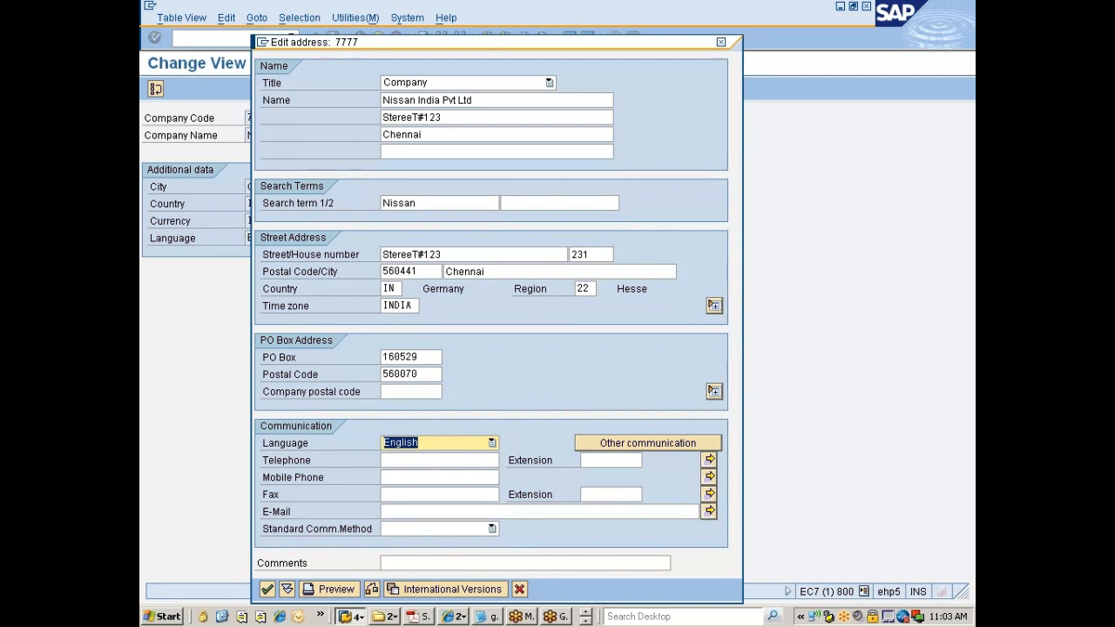
pyautogui.click(266, 591)
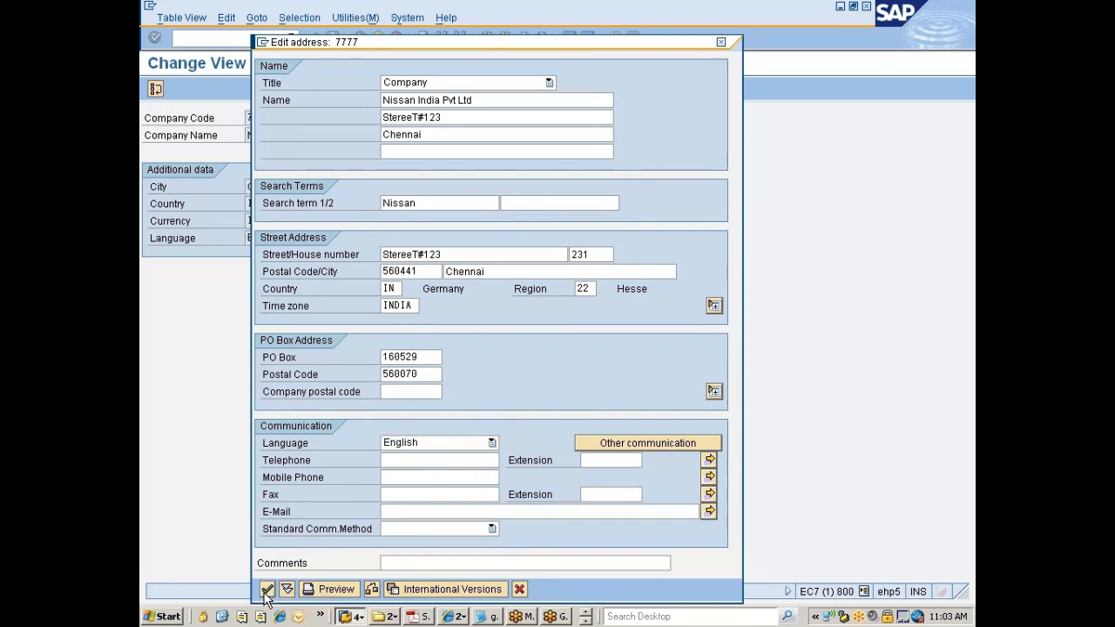
pyautogui.click(265, 591)
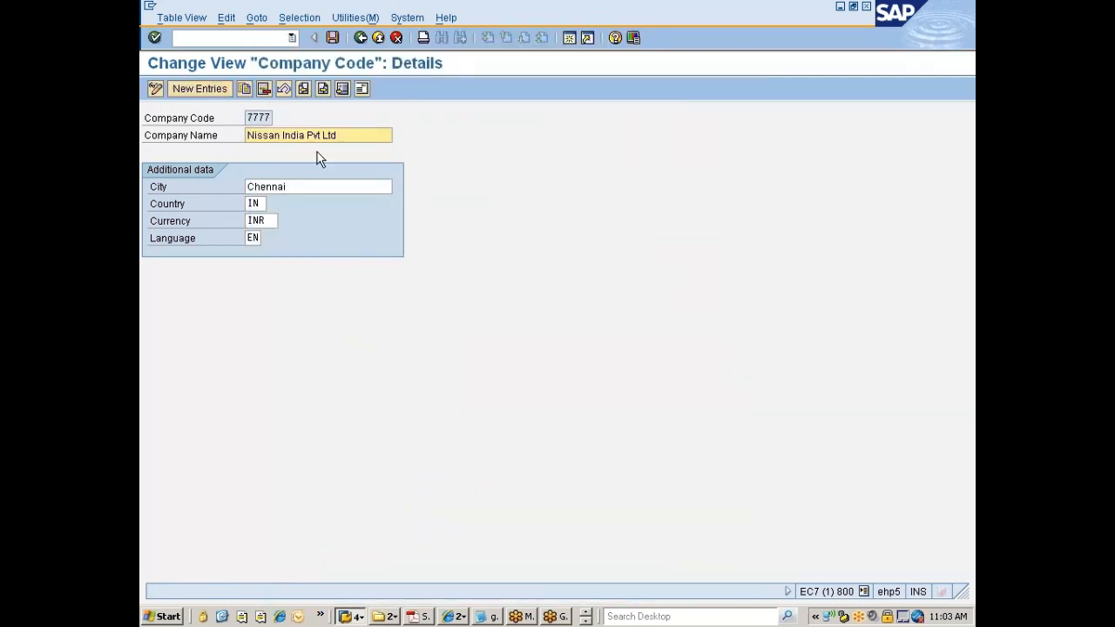
# - Save company code 7777 in the Nissan changes customizing request and return to the IMG structure
pyautogui.click(332, 37)
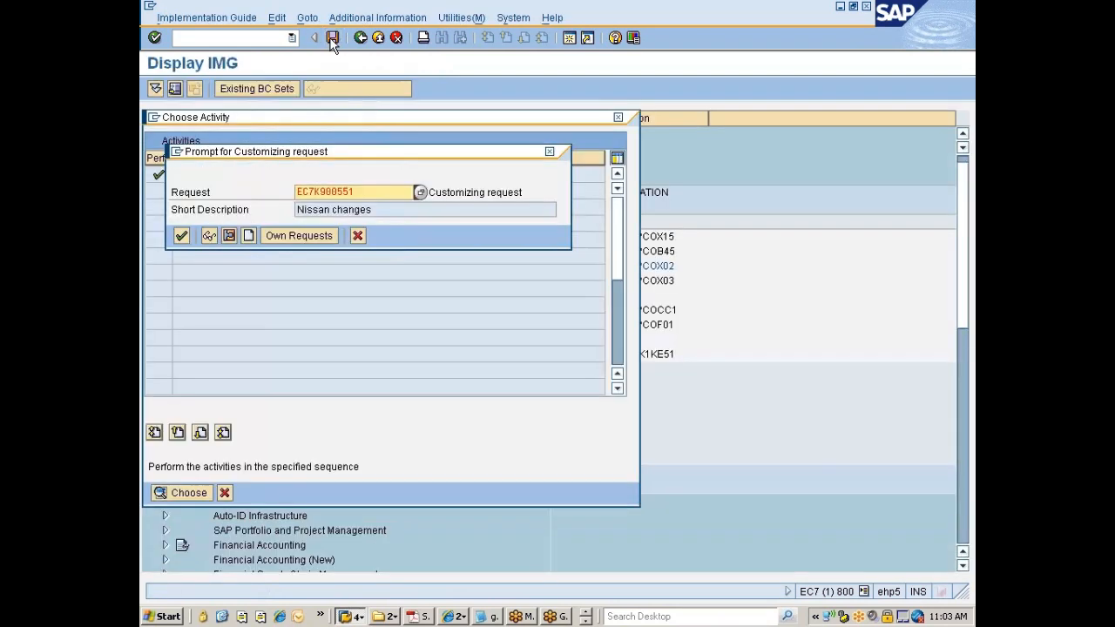
pyautogui.click(181, 235)
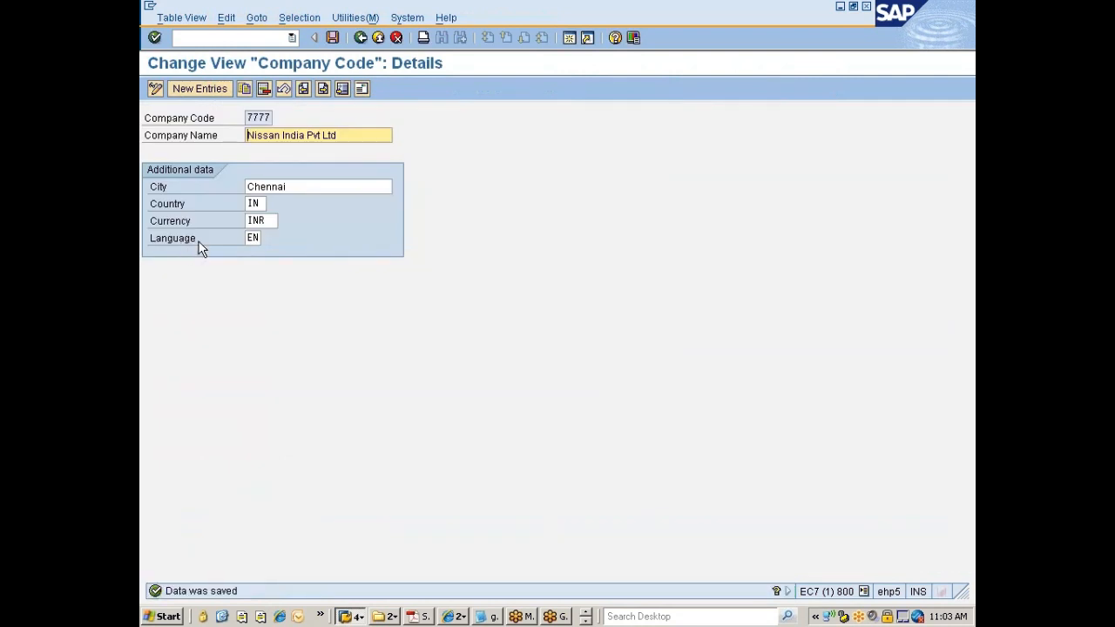
pyautogui.click(360, 37)
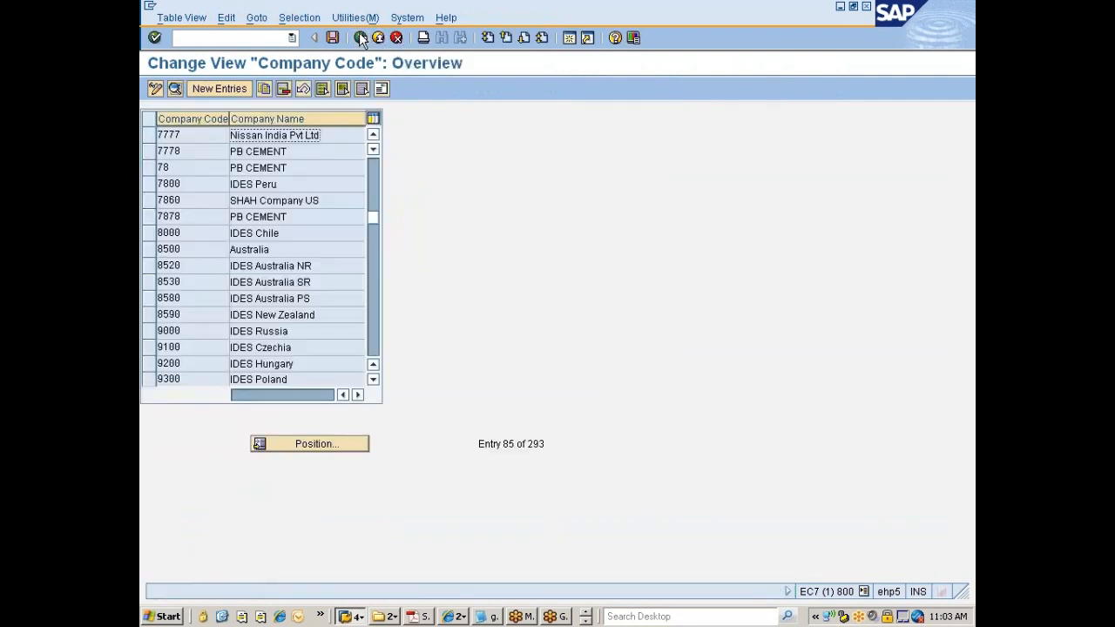
pyautogui.click(360, 38)
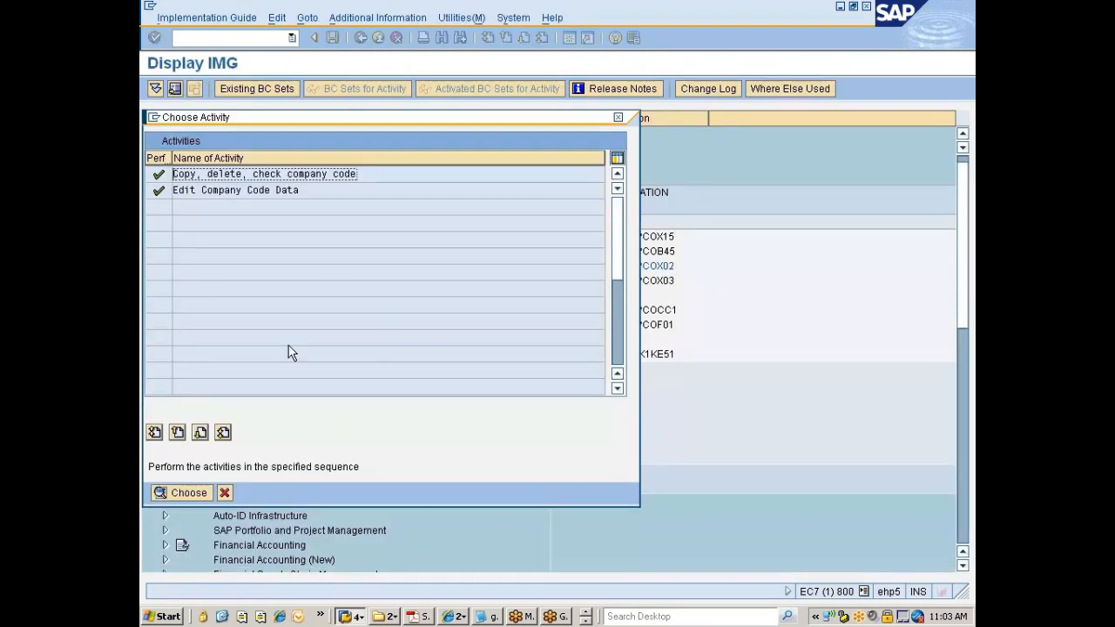
pyautogui.click(226, 492)
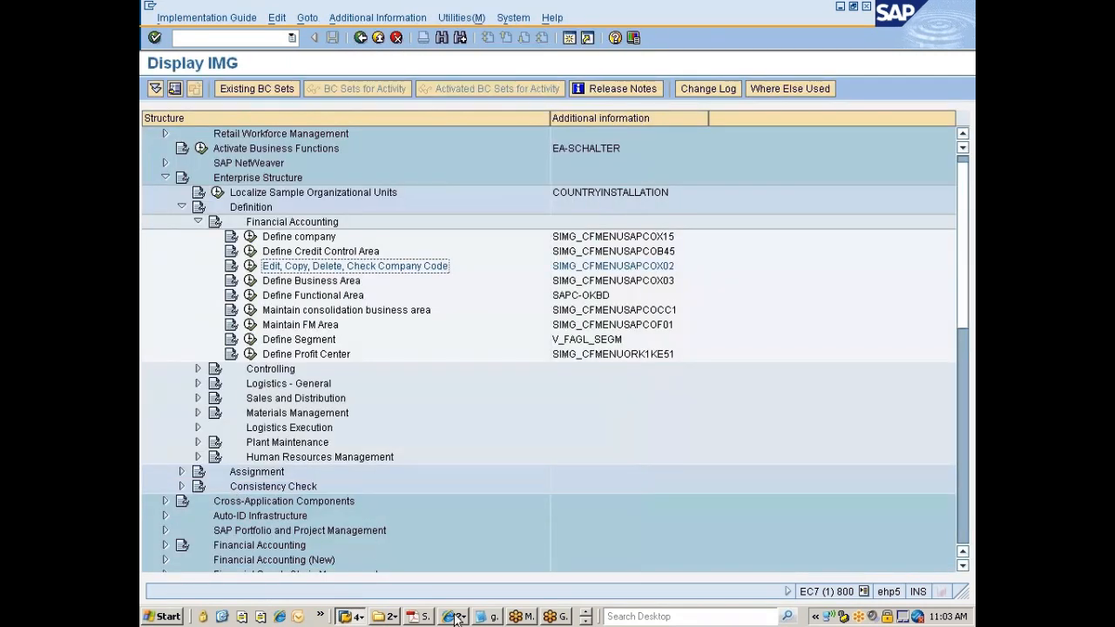
# - Reload the customizing requests in the Transport Organizer and examine the activities recorded in the Nissan changes task
pyautogui.click(347, 617)
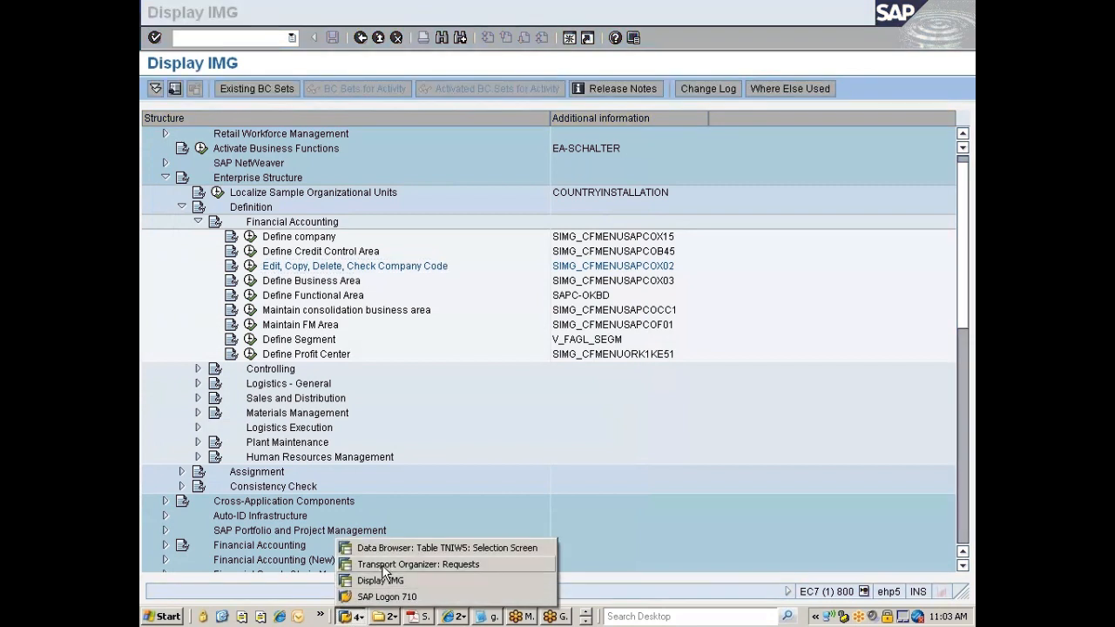
pyautogui.click(382, 565)
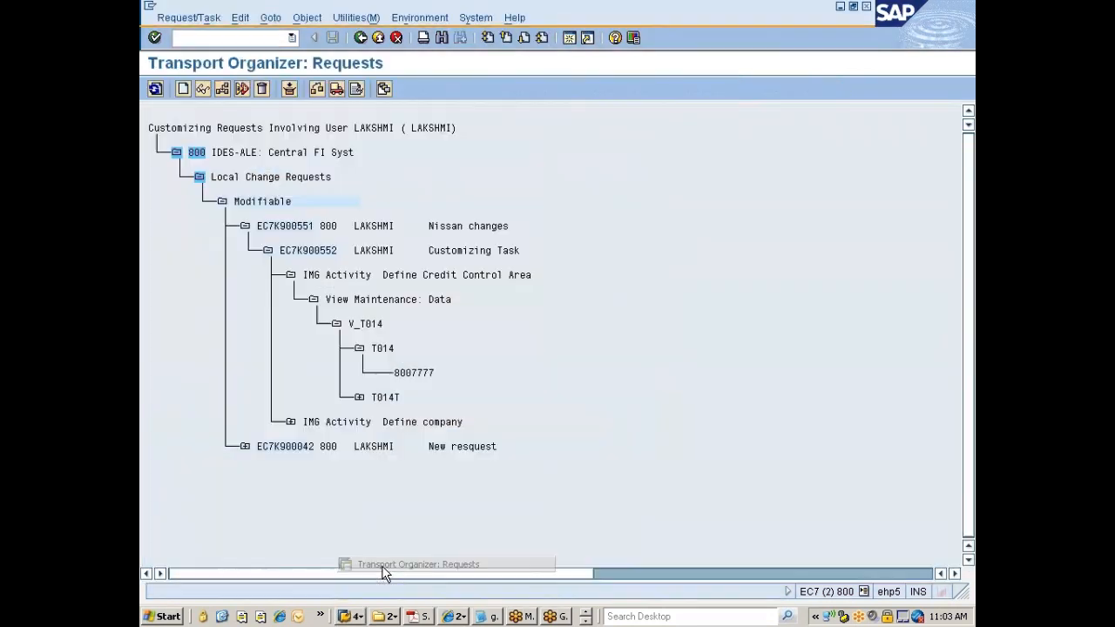
pyautogui.click(267, 251)
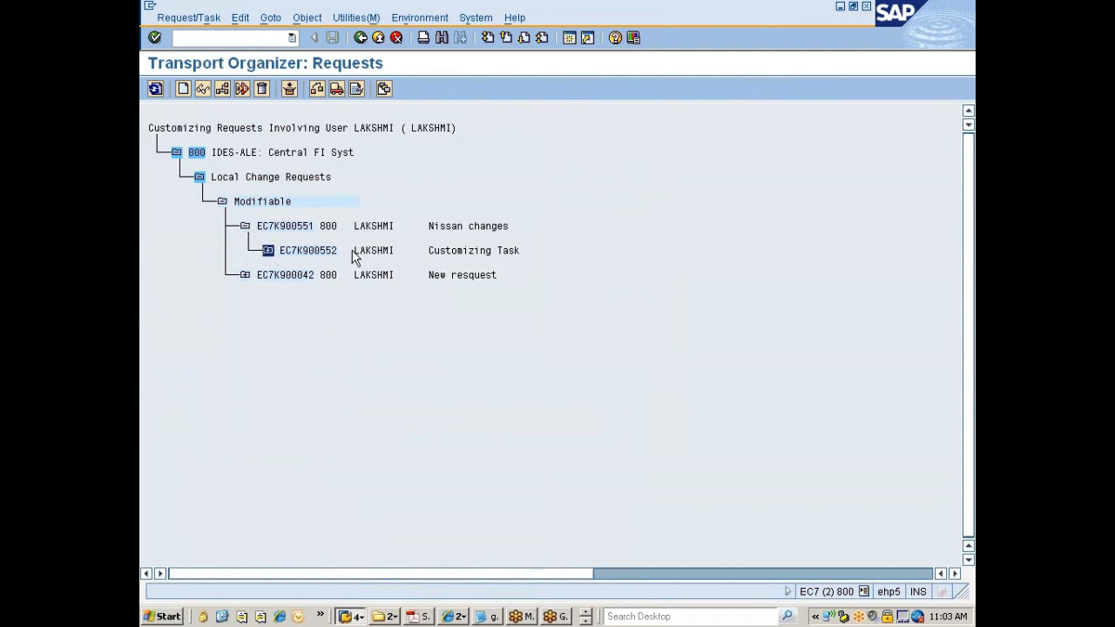
pyautogui.click(267, 250)
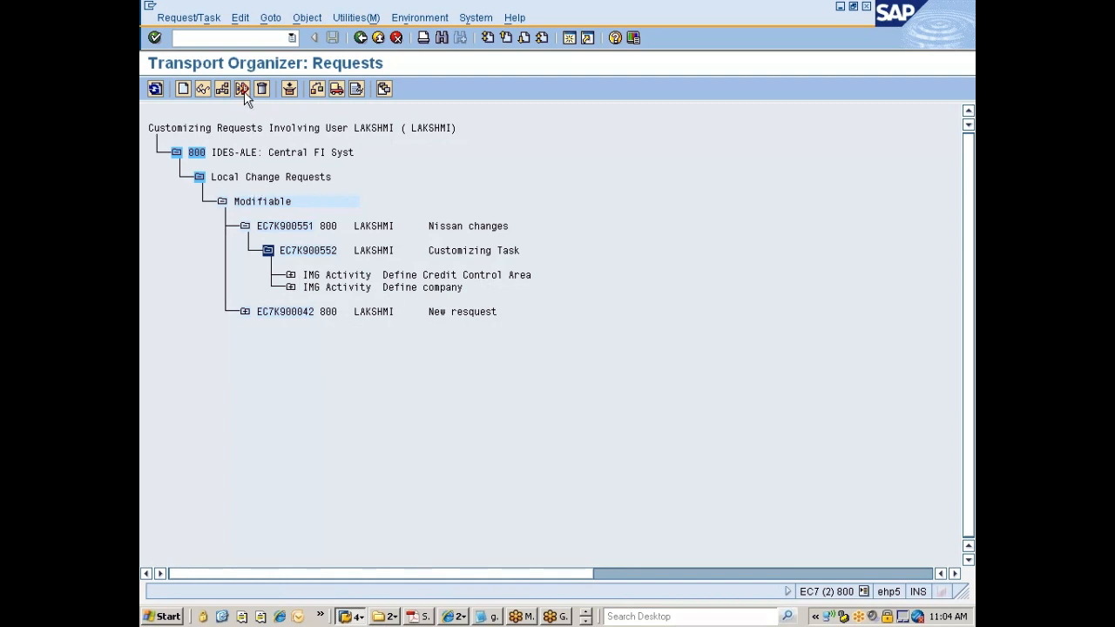
pyautogui.click(360, 37)
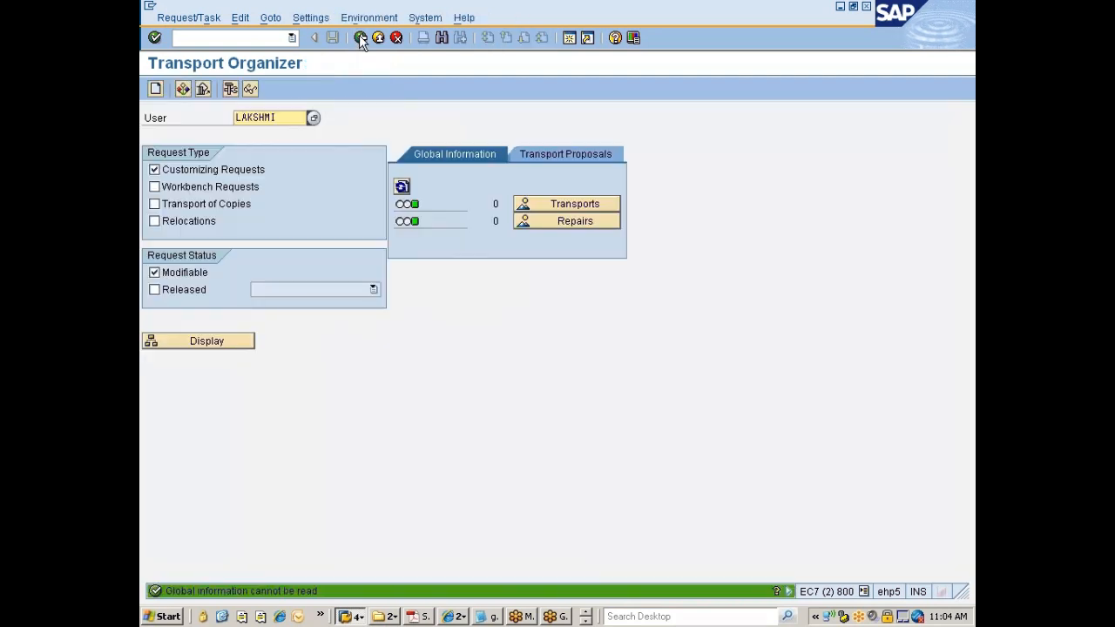
pyautogui.click(195, 341)
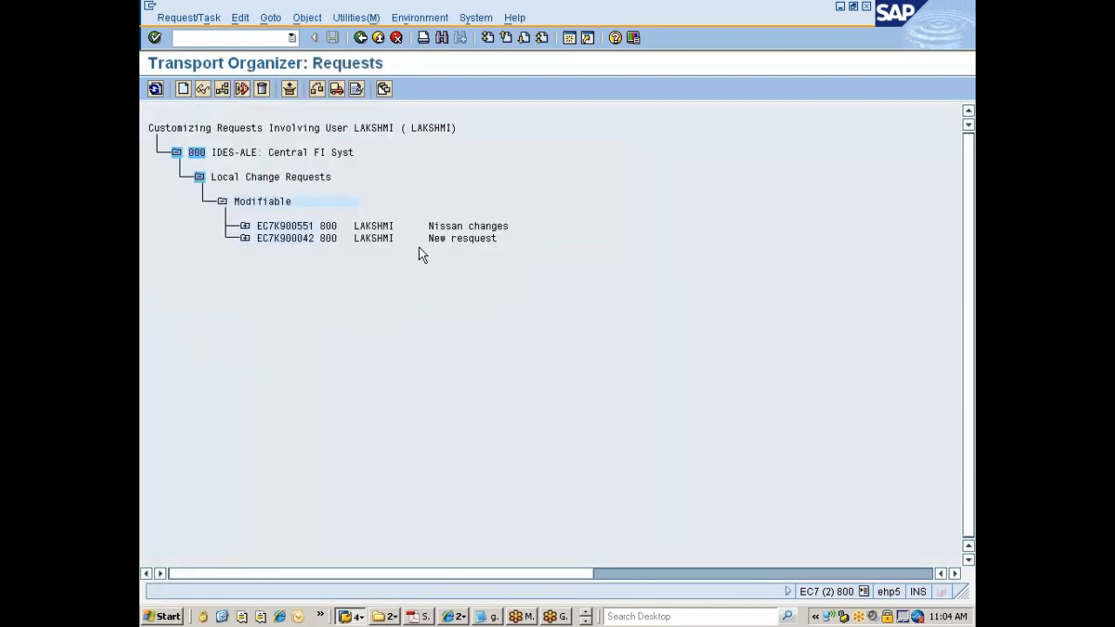
pyautogui.click(245, 228)
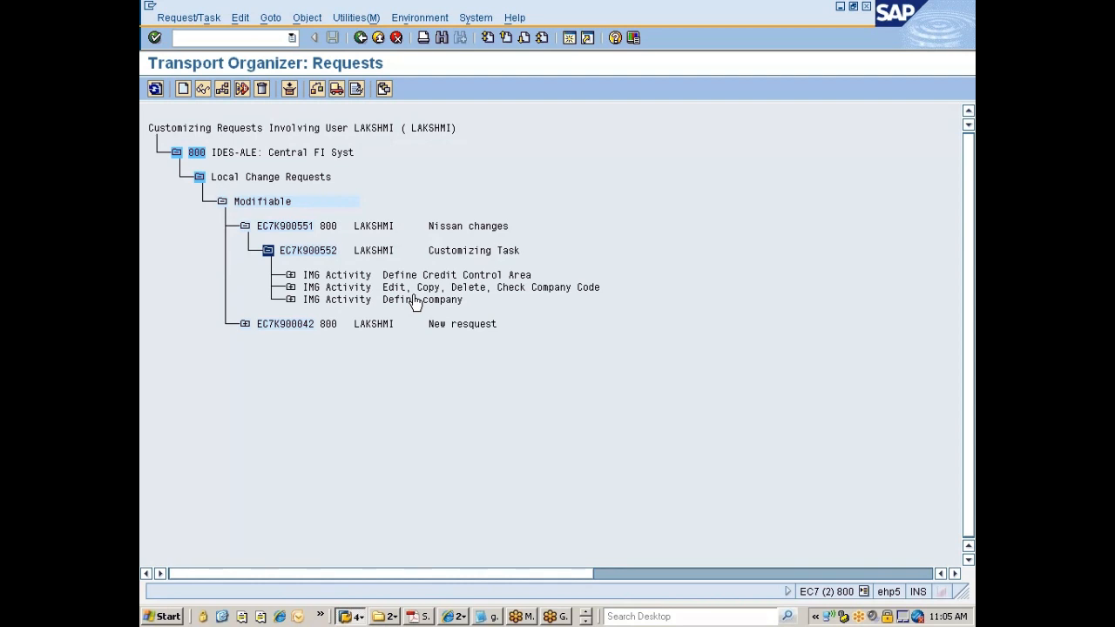
# - Switch to SAP Logon and open a new logon session for the KVR EHP5.0 system
pyautogui.click(353, 616)
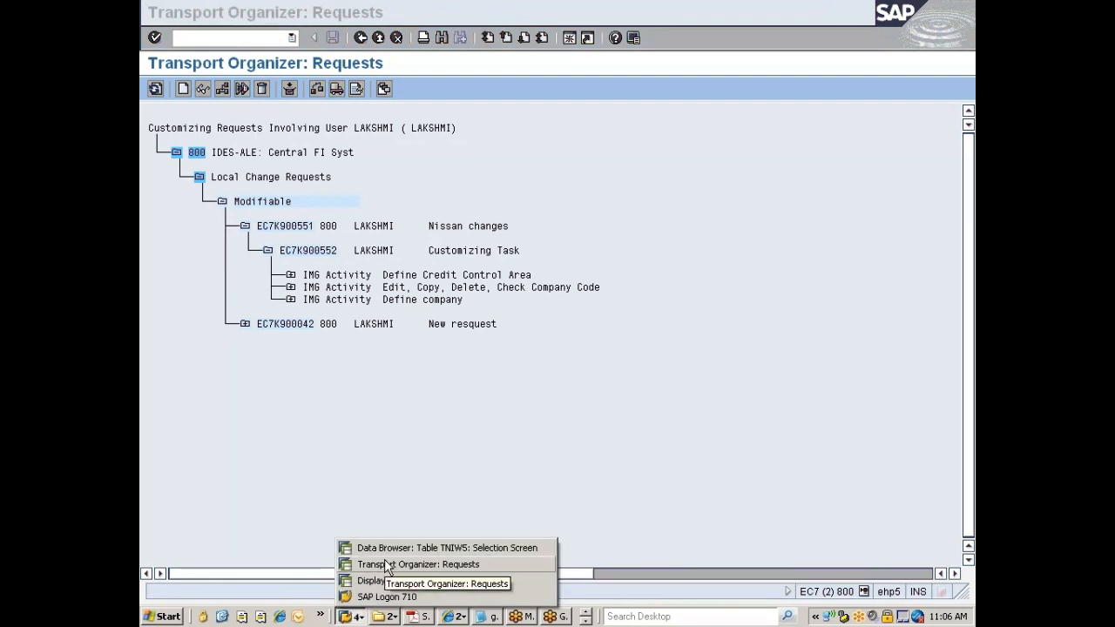
pyautogui.click(436, 451)
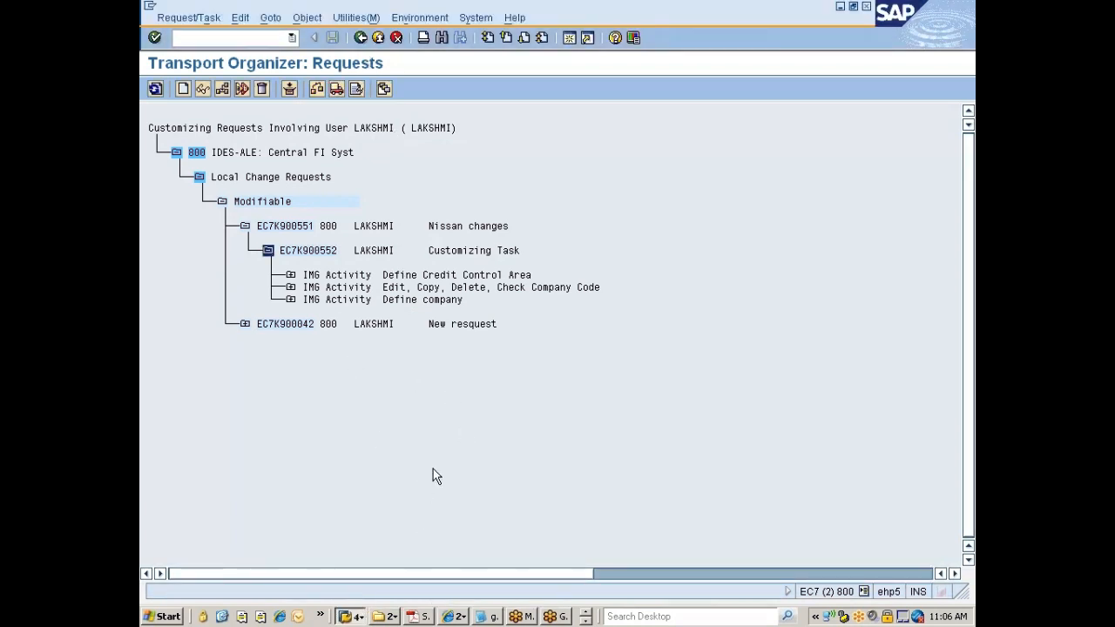
pyautogui.click(355, 616)
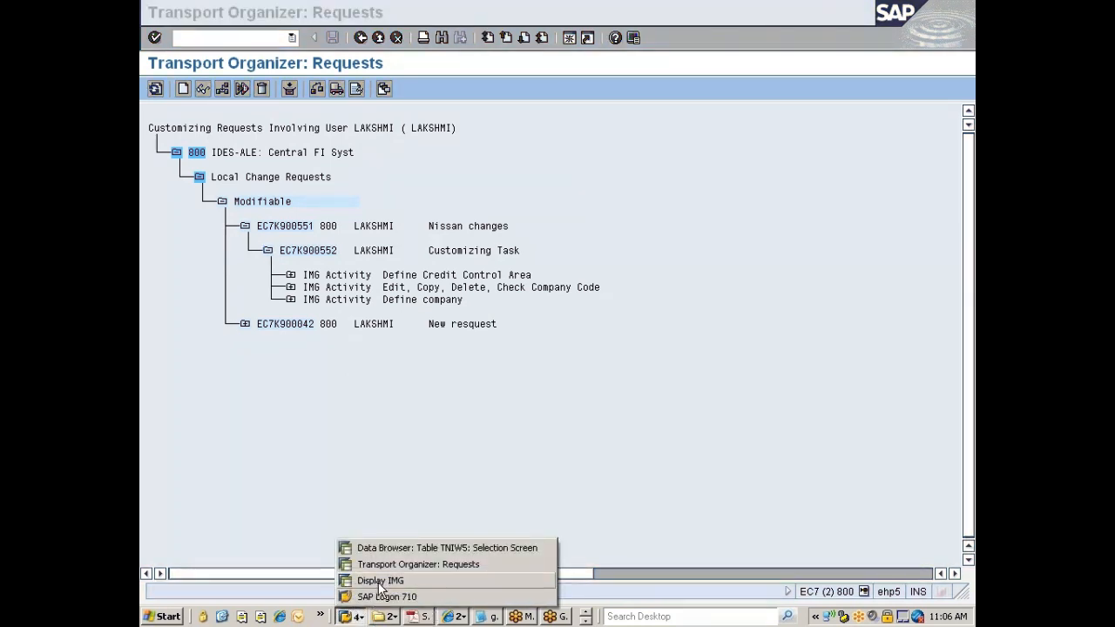
pyautogui.click(381, 596)
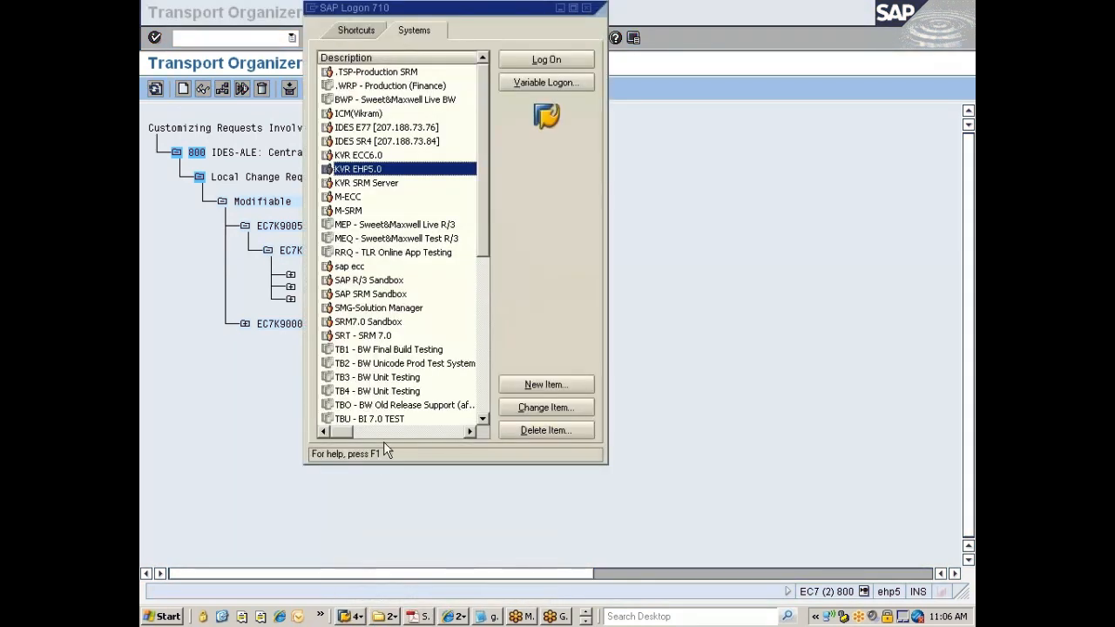
pyautogui.doubleClick(373, 169)
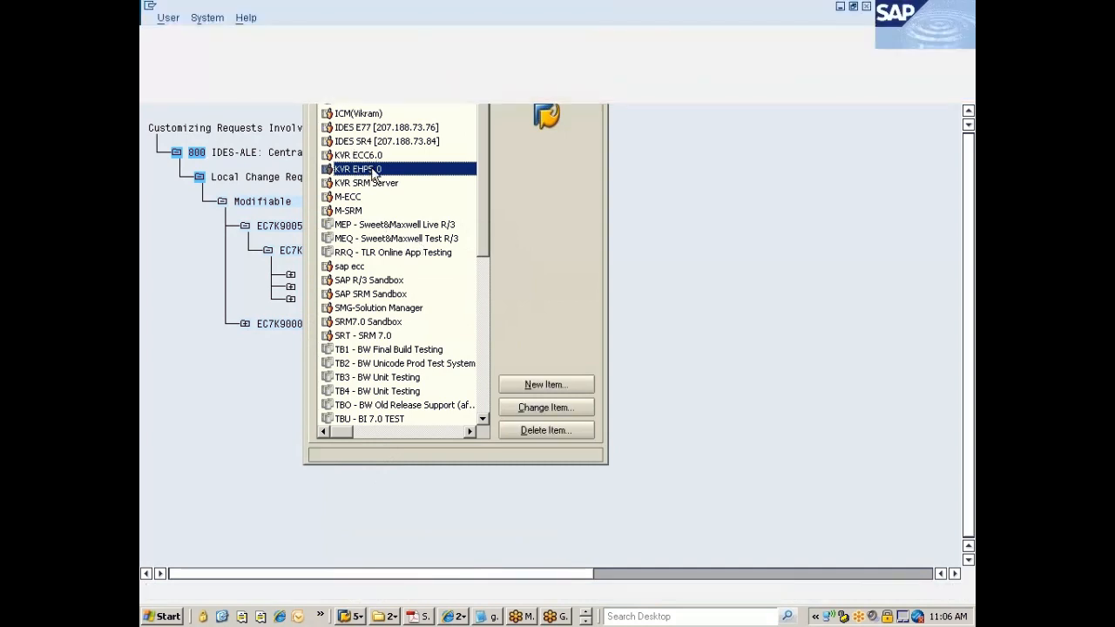
# - Enter the user name and account password for client 800 and try to log on with language JP
pyautogui.write('lakshmi')
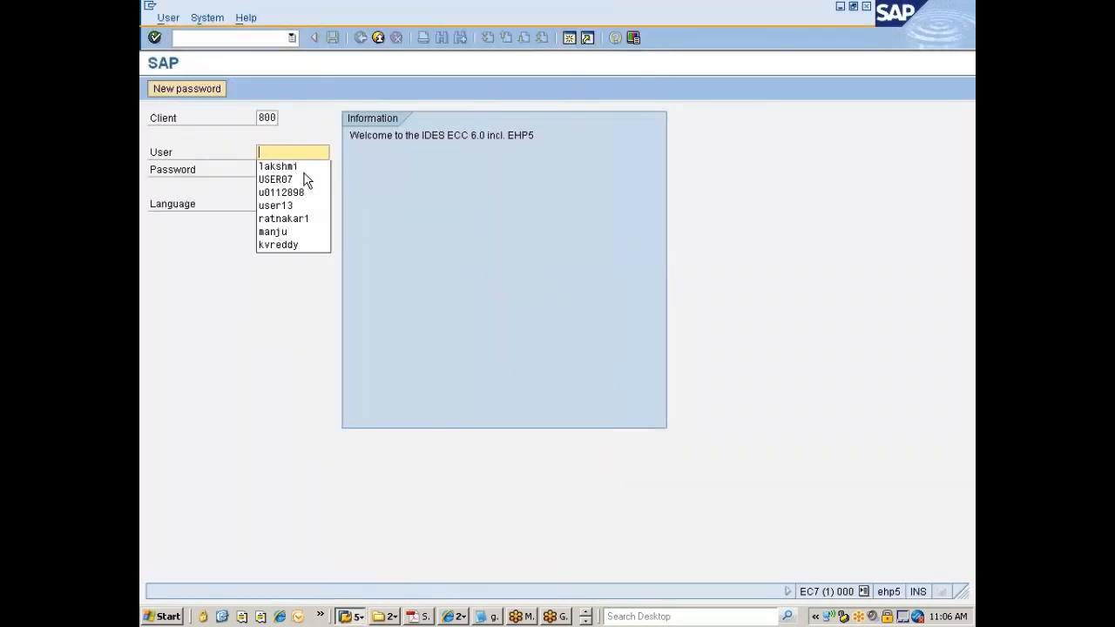
pyautogui.click(264, 204)
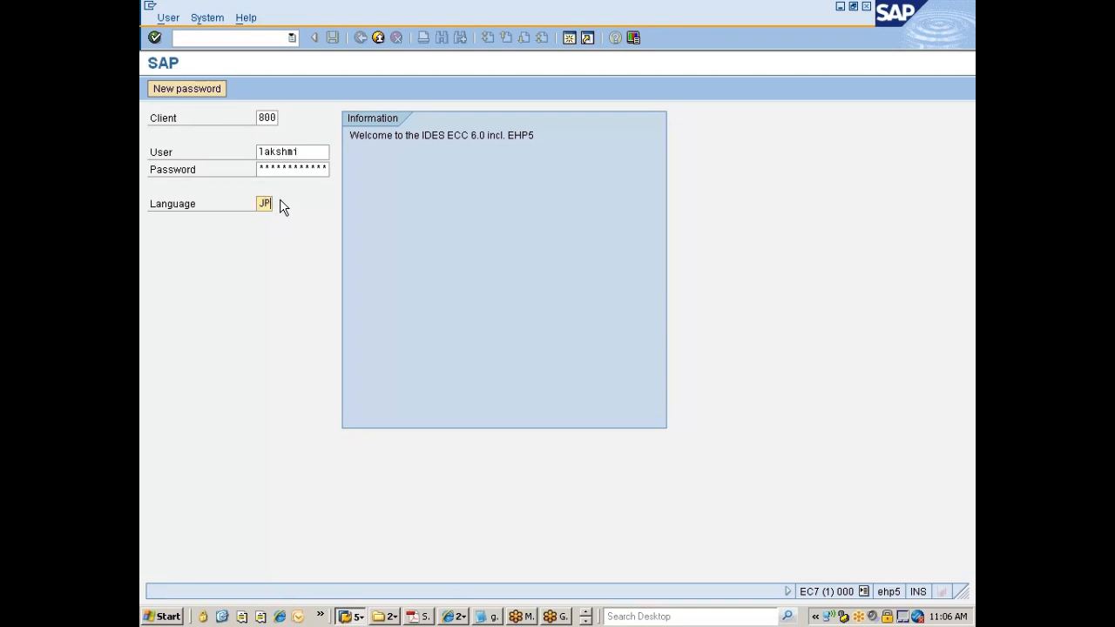
pyautogui.click(259, 169)
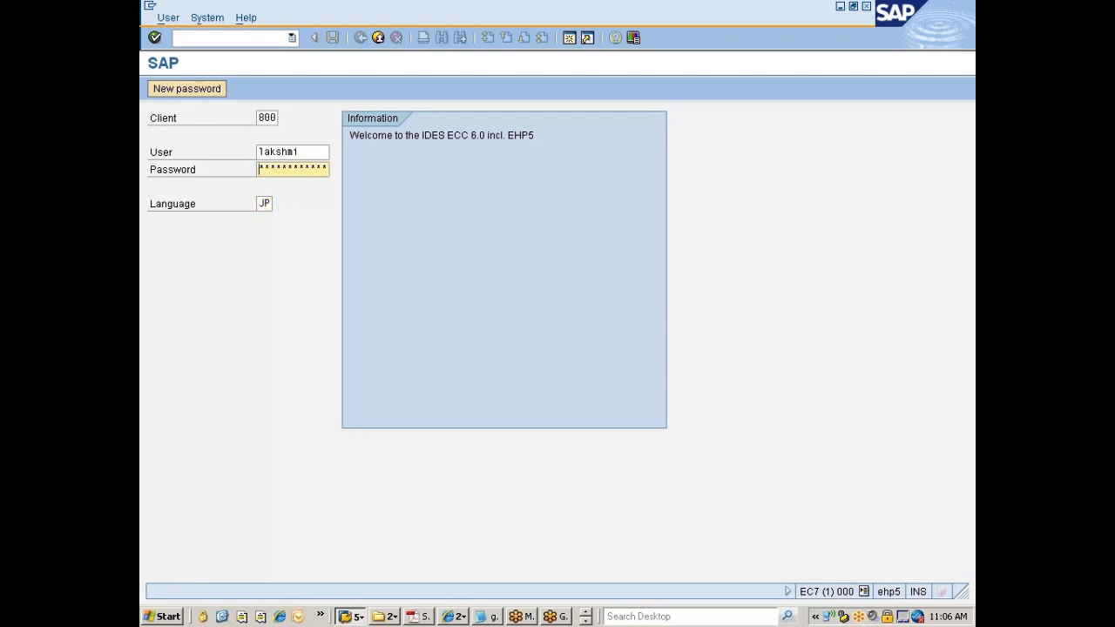
pyautogui.write('******')
pyautogui.press('Return')
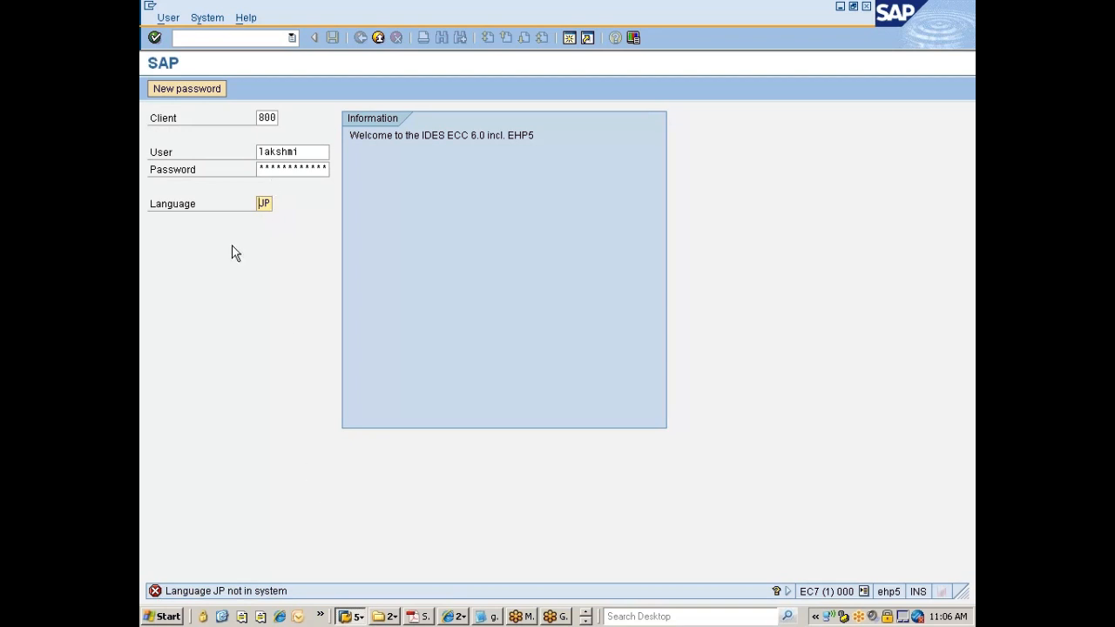
# - Try to log on with language CH instead
pyautogui.press('Delete')
pyautogui.press('Delete')
pyautogui.write('CH')
pyautogui.press('Return')
pyautogui.click(379, 38)
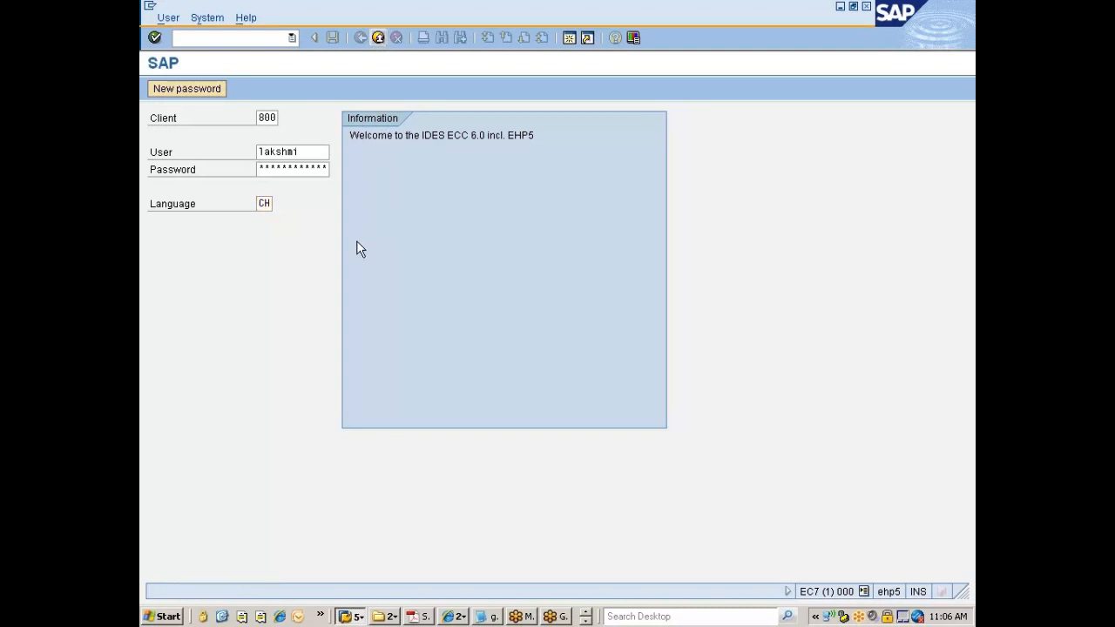
# - Change the logon language to DE and submit the logon
pyautogui.click(264, 203)
pyautogui.press('BackSpace')
pyautogui.press('BackSpace')
pyautogui.write('DE')
pyautogui.press('Return')
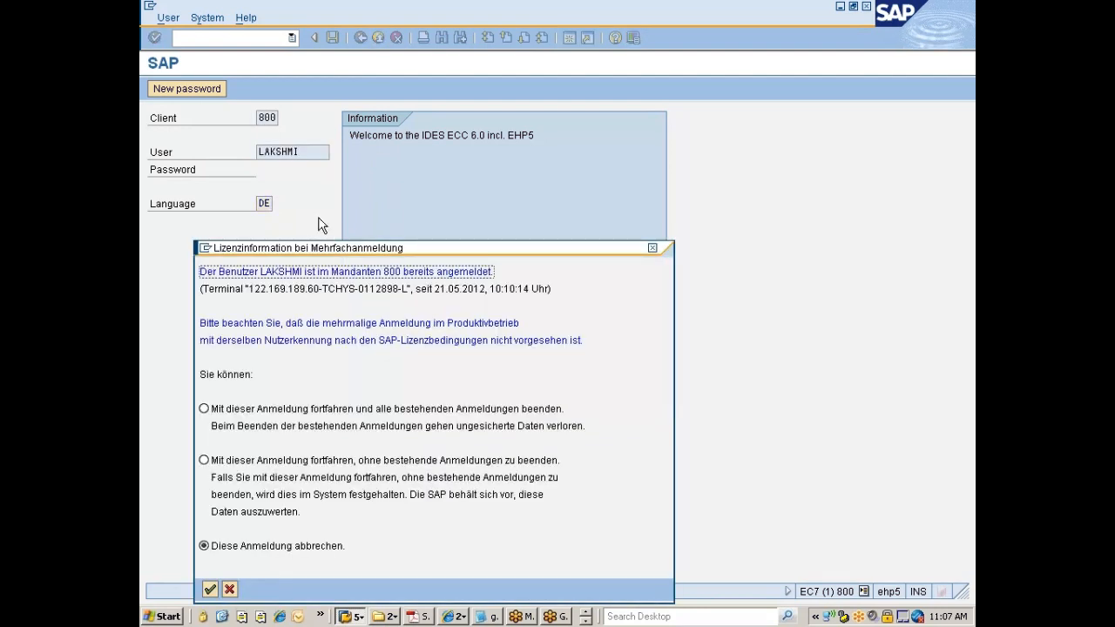
# - Continue the German logon without ending the existing sessions, and view the company code organizational object screen in transaction ec01
pyautogui.click(300, 462)
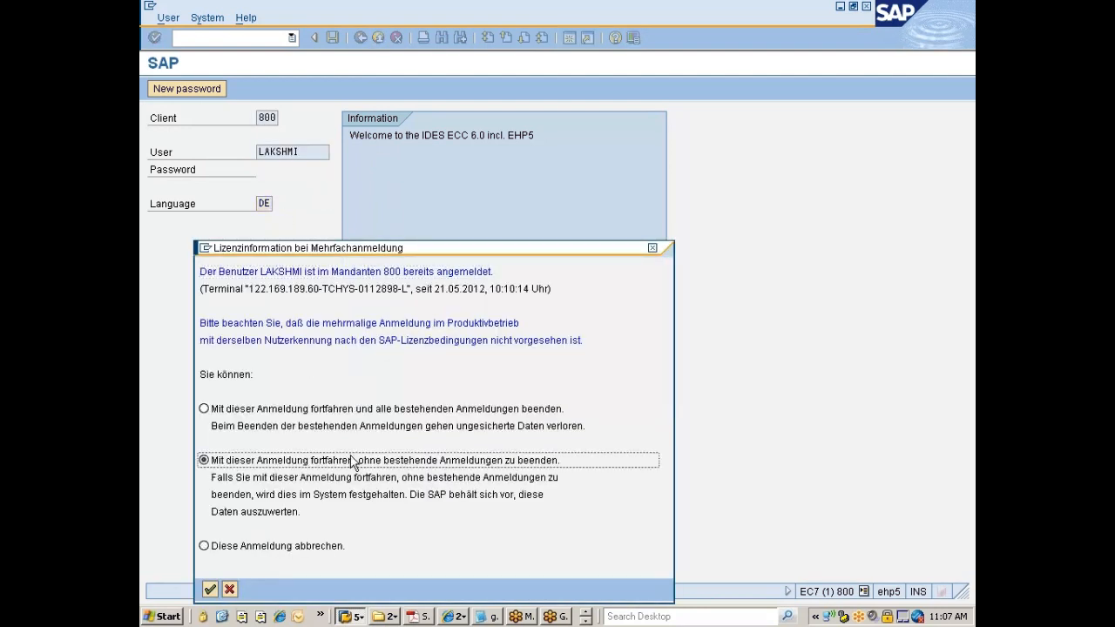
pyautogui.press('Return')
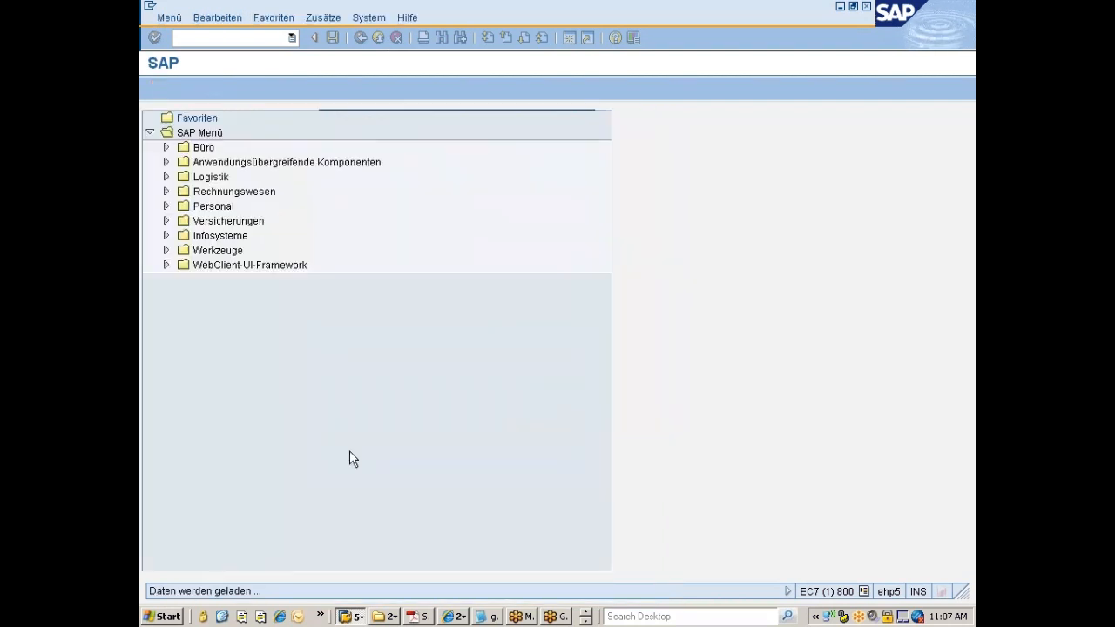
pyautogui.write('ec01')
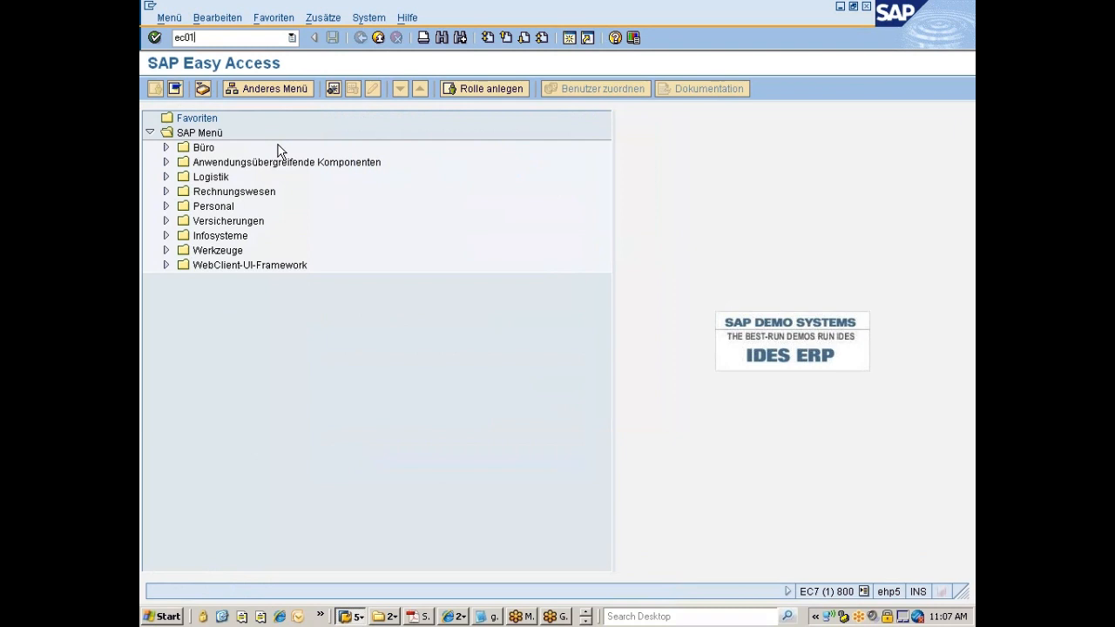
pyautogui.press('Return')
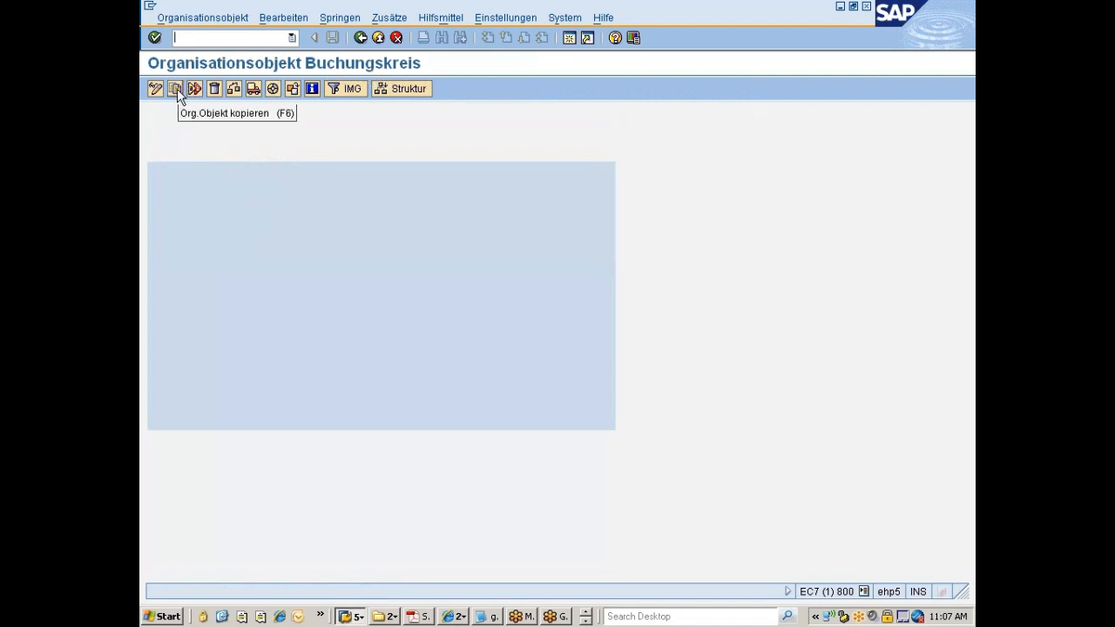
pyautogui.click(360, 38)
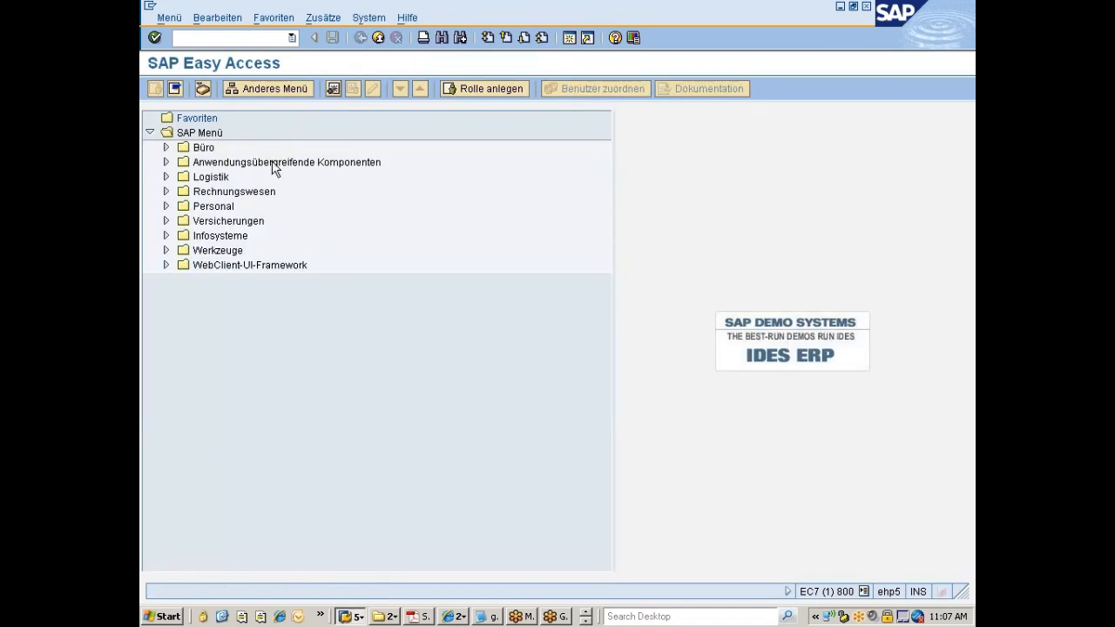
# - Display the customizing guide through transaction spro and expand Unternehmensstruktur, Definition and Finanzwesen down to the Buchungskreis activity
pyautogui.write('spro')
pyautogui.press('Return')
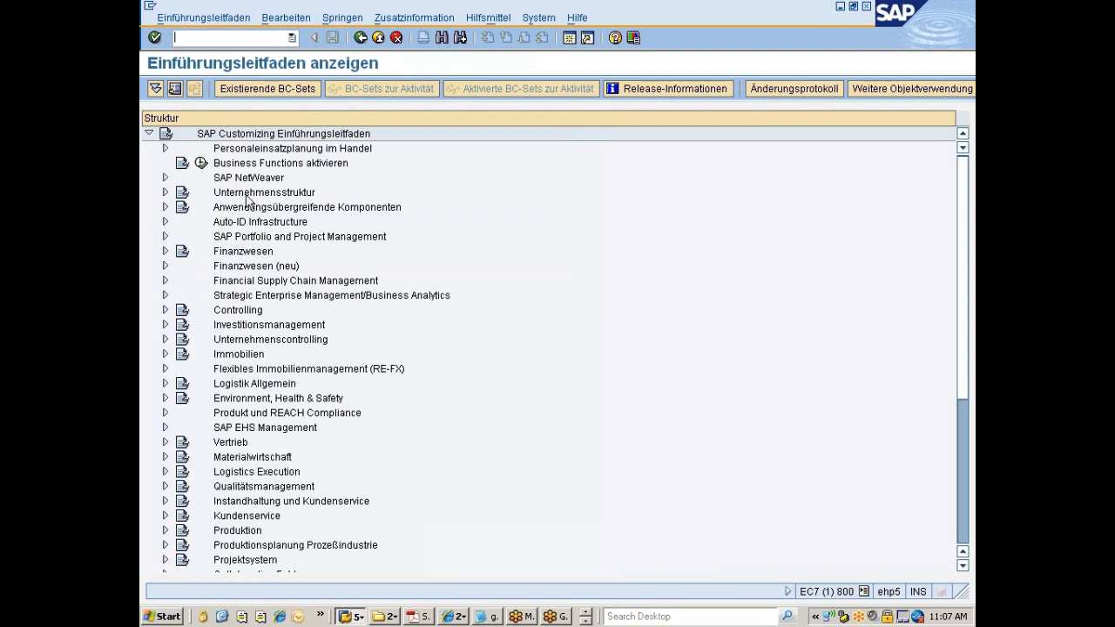
pyautogui.click(253, 196)
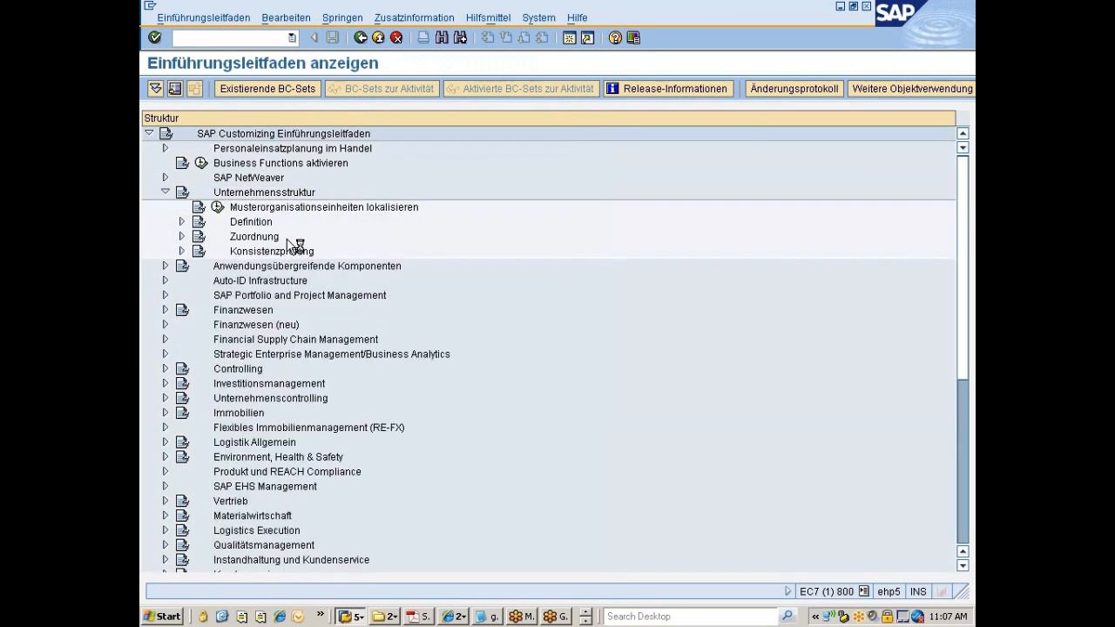
pyautogui.press('Down')
pyautogui.press('Down')
pyautogui.press('Right')
pyautogui.press('Down')
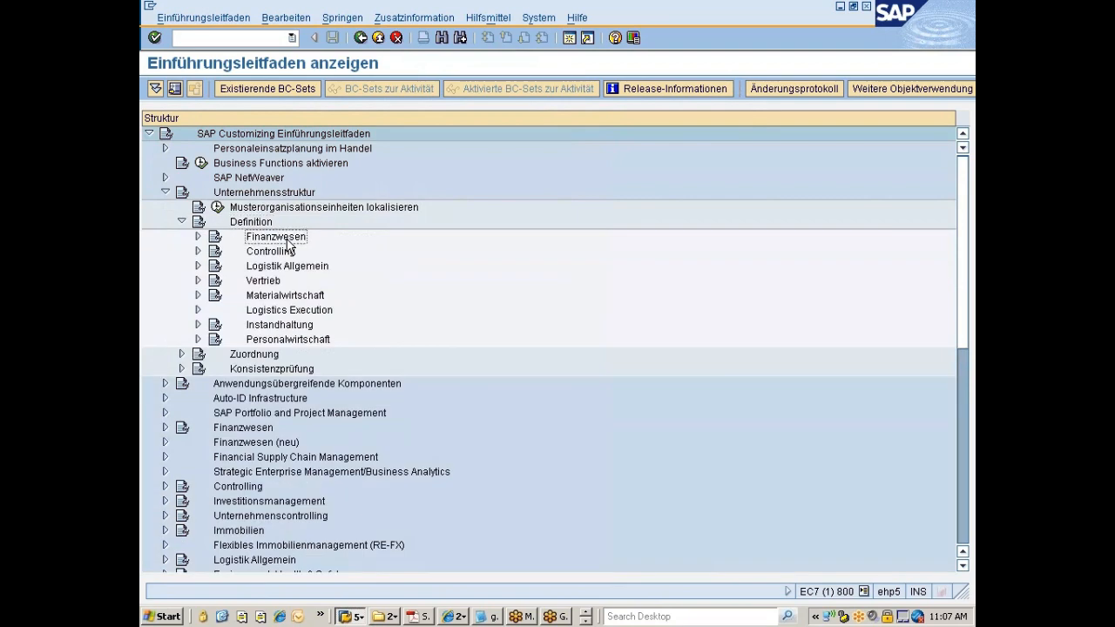
pyautogui.press('Right')
pyautogui.press('Down')
pyautogui.press('Down')
pyautogui.press('Down')
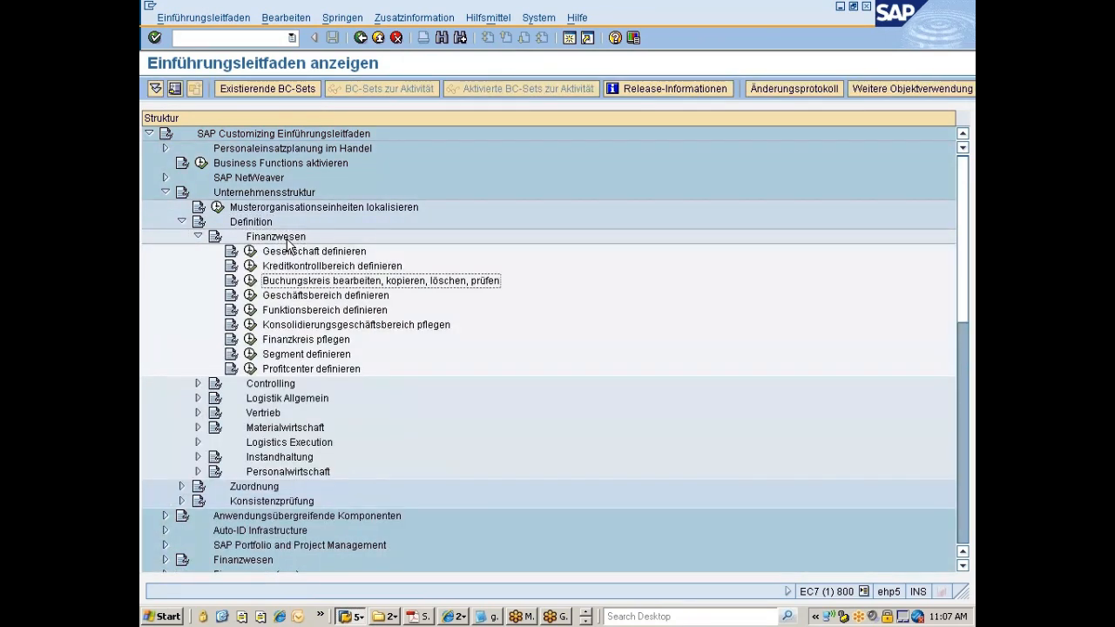
# - Open the Buchungskreisdaten bearbeiten activity and position the company code list at 7777
pyautogui.click(250, 281)
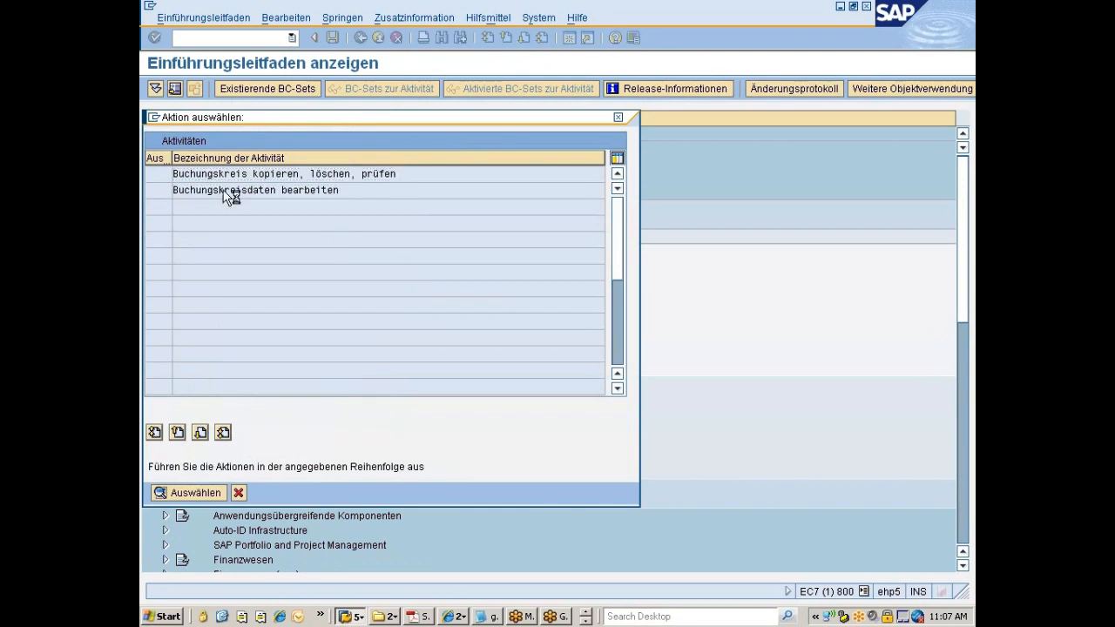
pyautogui.doubleClick(230, 191)
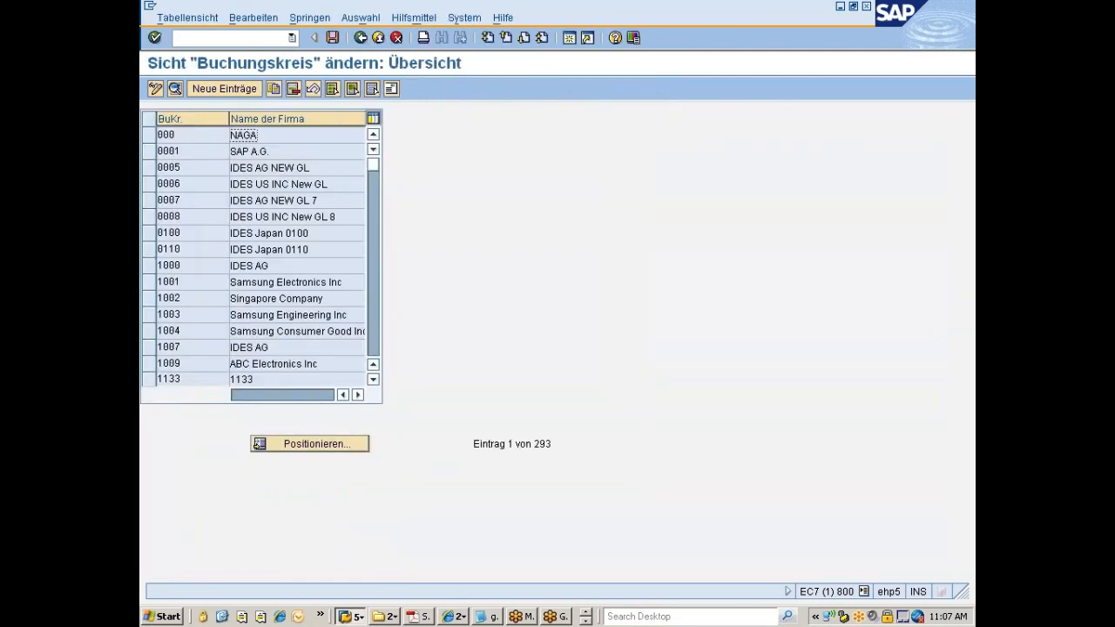
pyautogui.click(311, 443)
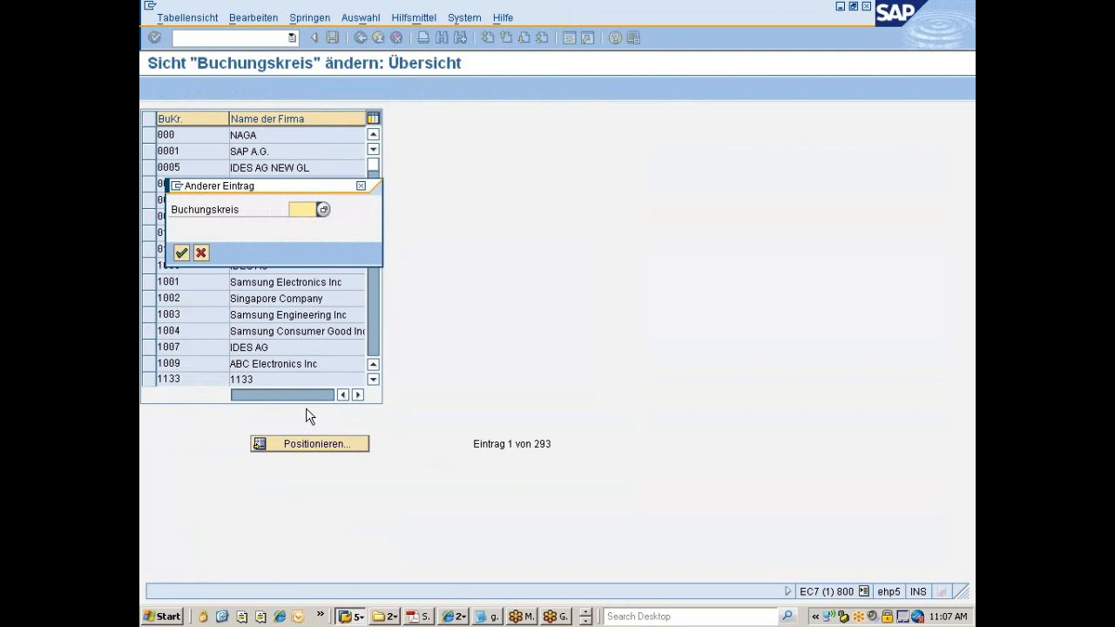
pyautogui.write('7777')
pyautogui.press('Return')
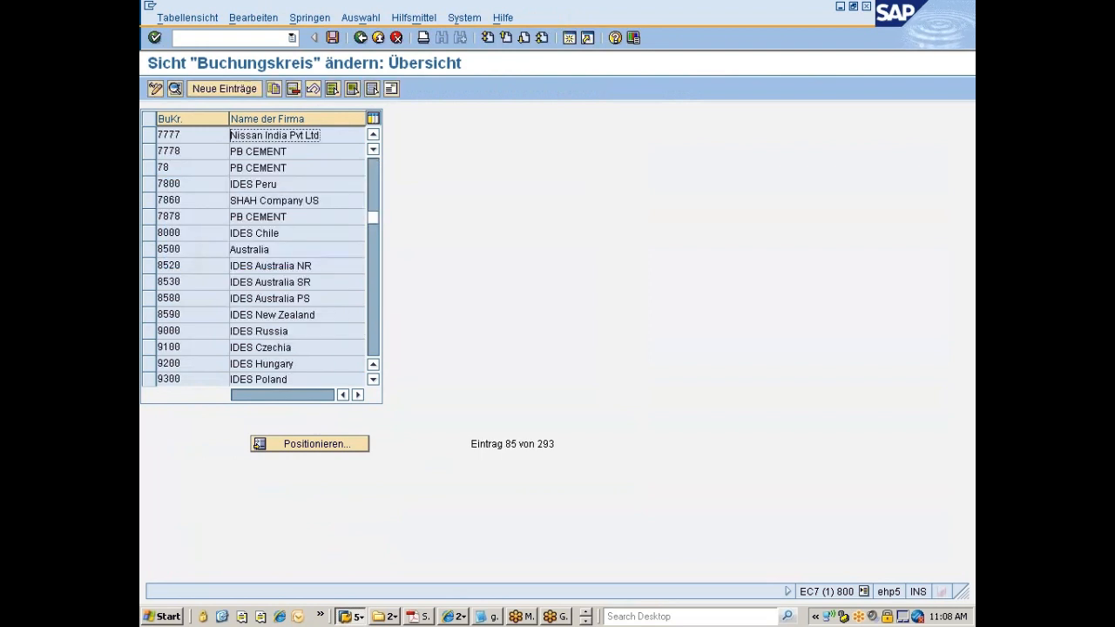
# - Examine the detail data and address of company code 7777 in the German view
pyautogui.click(148, 135)
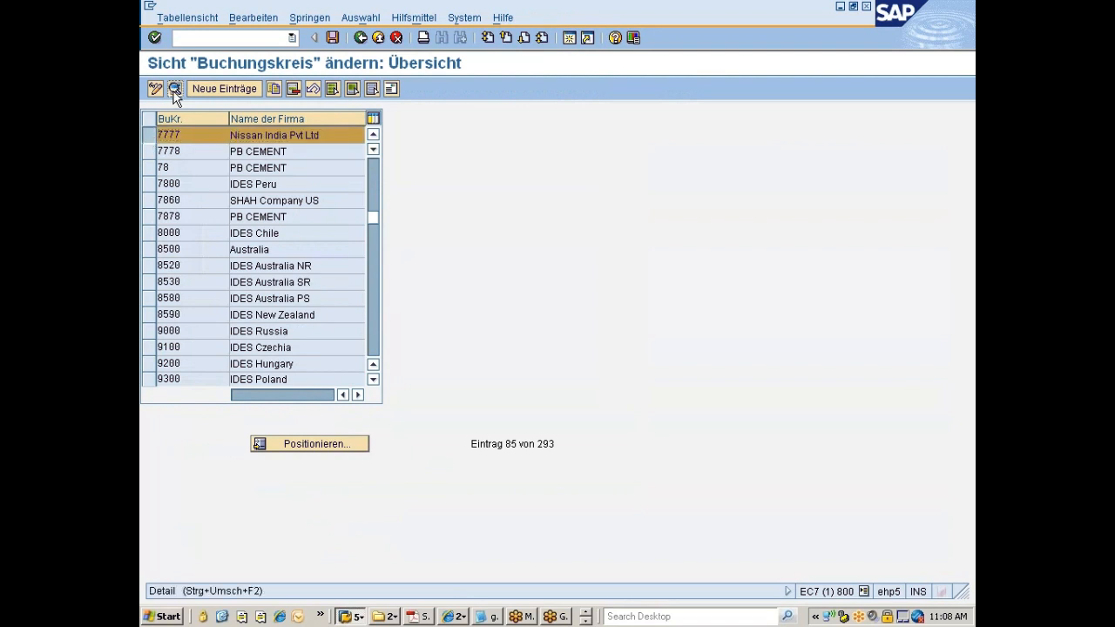
pyautogui.click(174, 89)
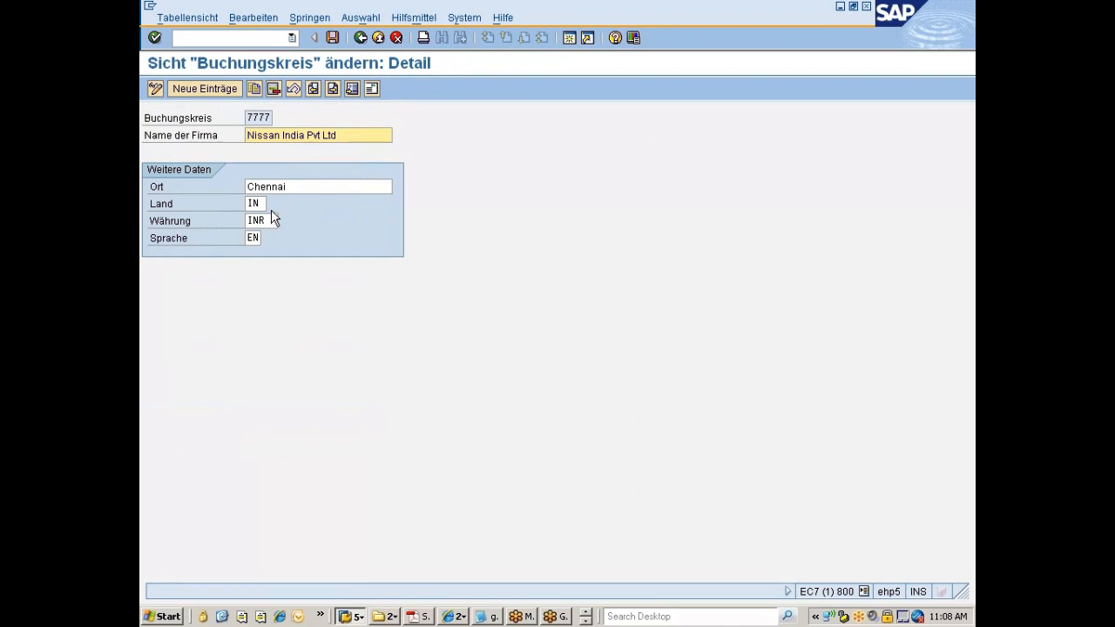
pyautogui.click(374, 89)
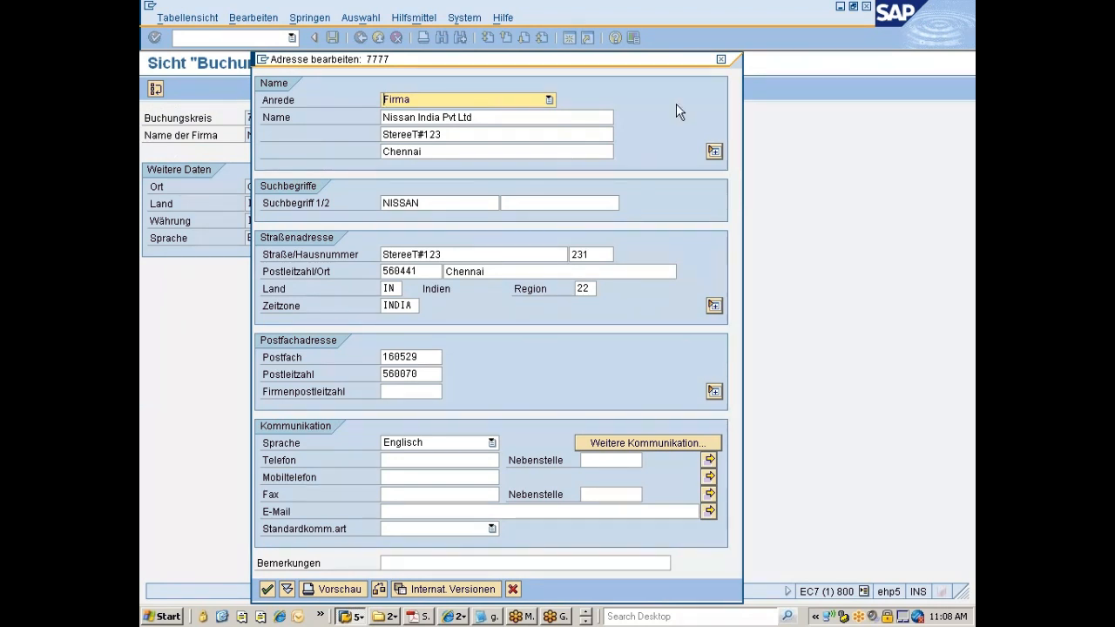
pyautogui.click(721, 61)
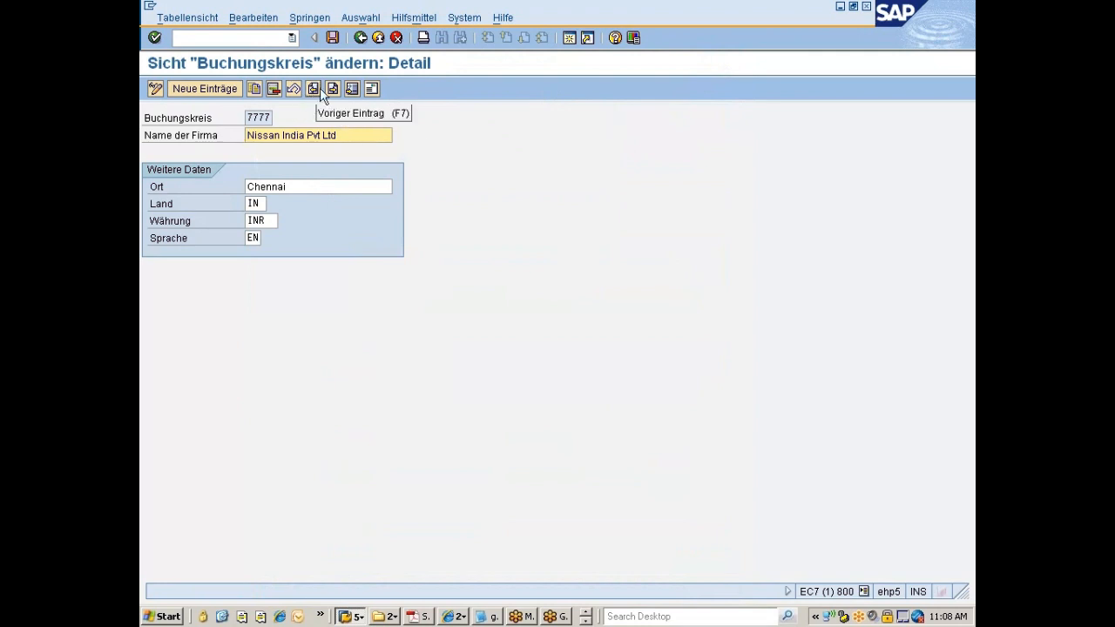
# - Leave the company code view and its activity selection, and end the German session with /nex
pyautogui.click(359, 38)
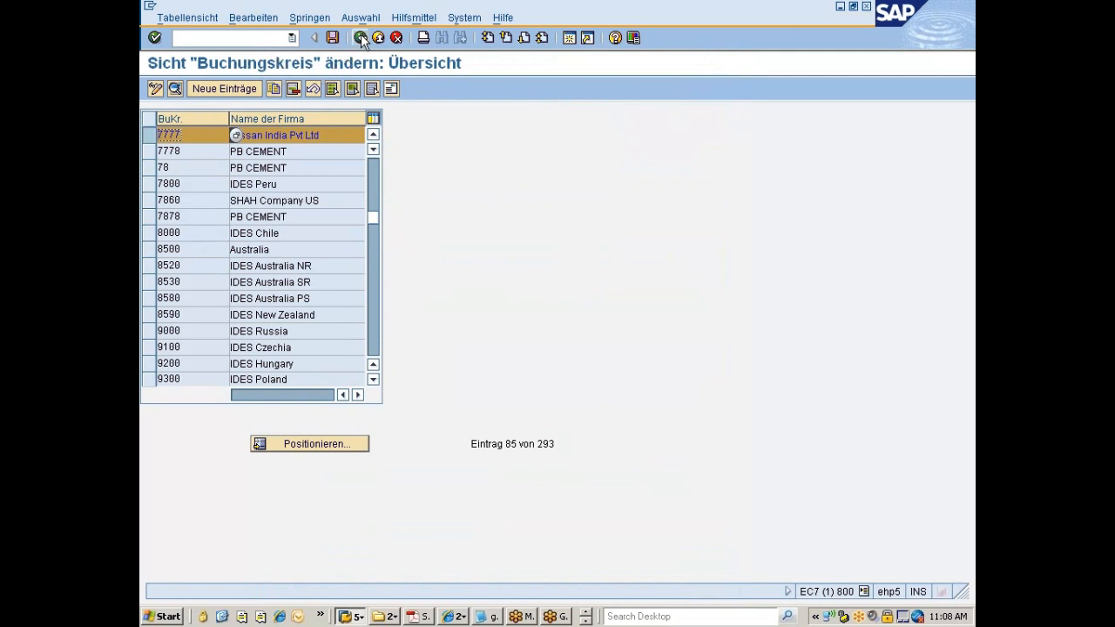
pyautogui.click(360, 38)
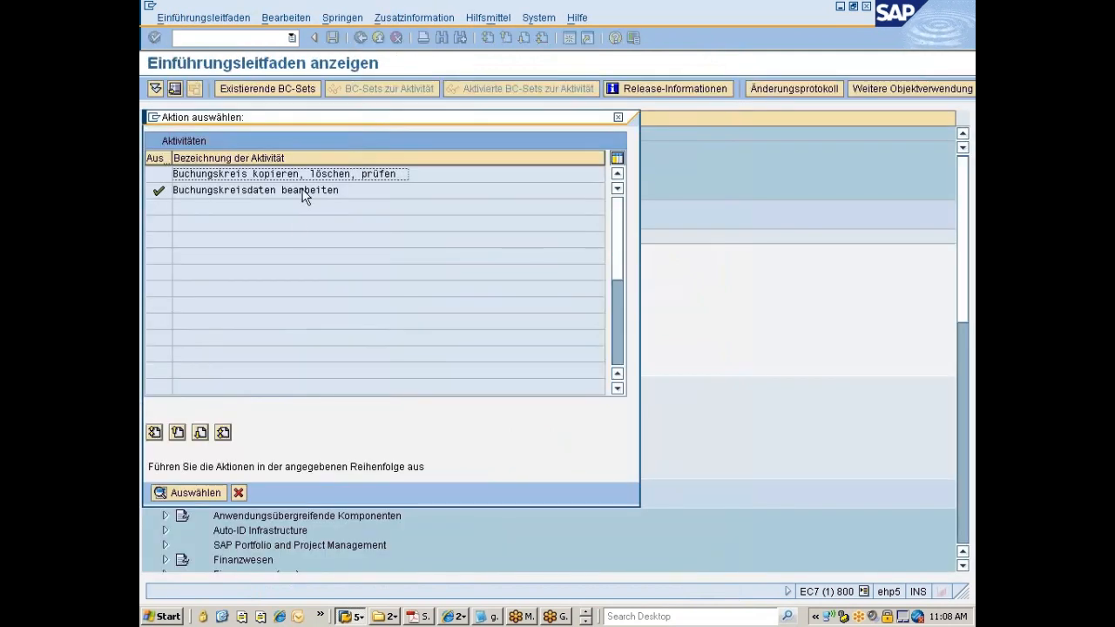
pyautogui.click(239, 495)
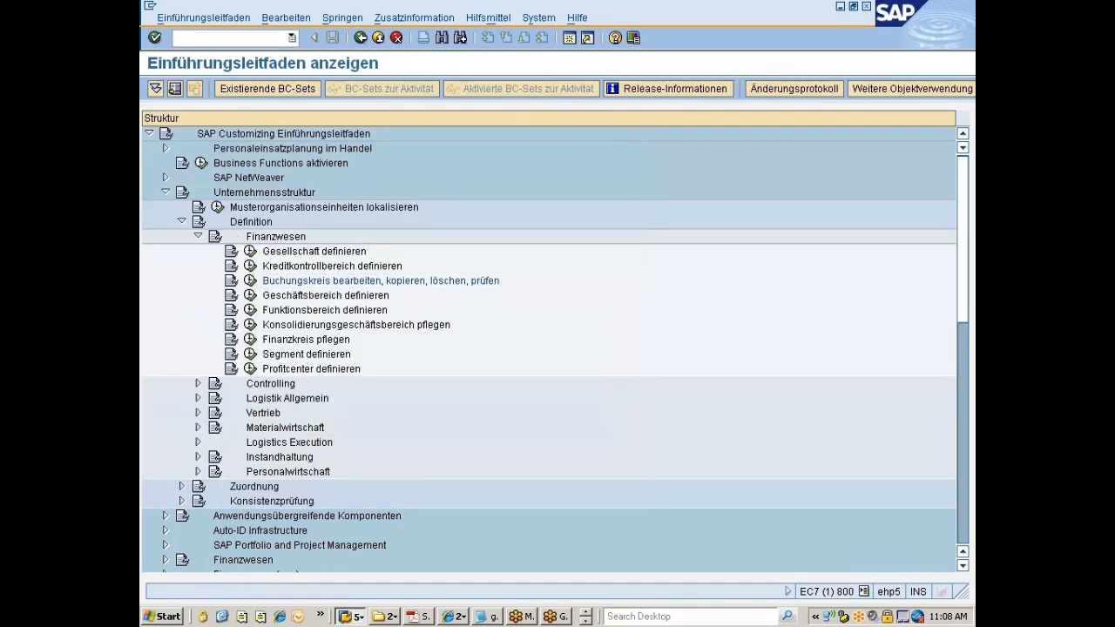
pyautogui.write('/nex')
pyautogui.press('Return')
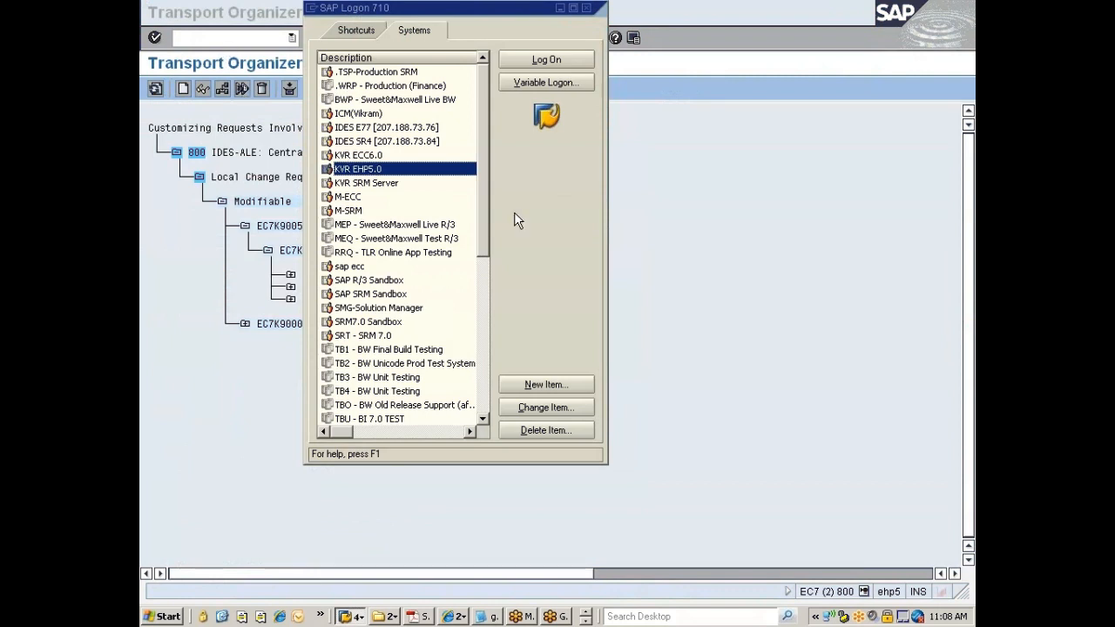
# - Return to the Transport Organizer, leave the customizing request list and switch to the Display IMG session
pyautogui.click(658, 213)
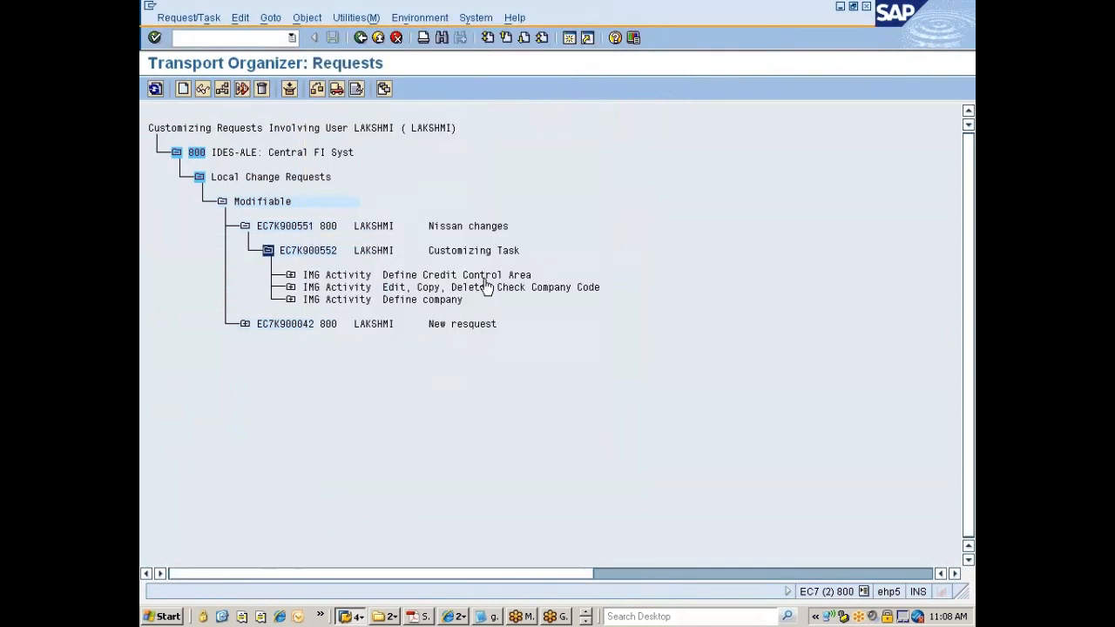
pyautogui.click(360, 38)
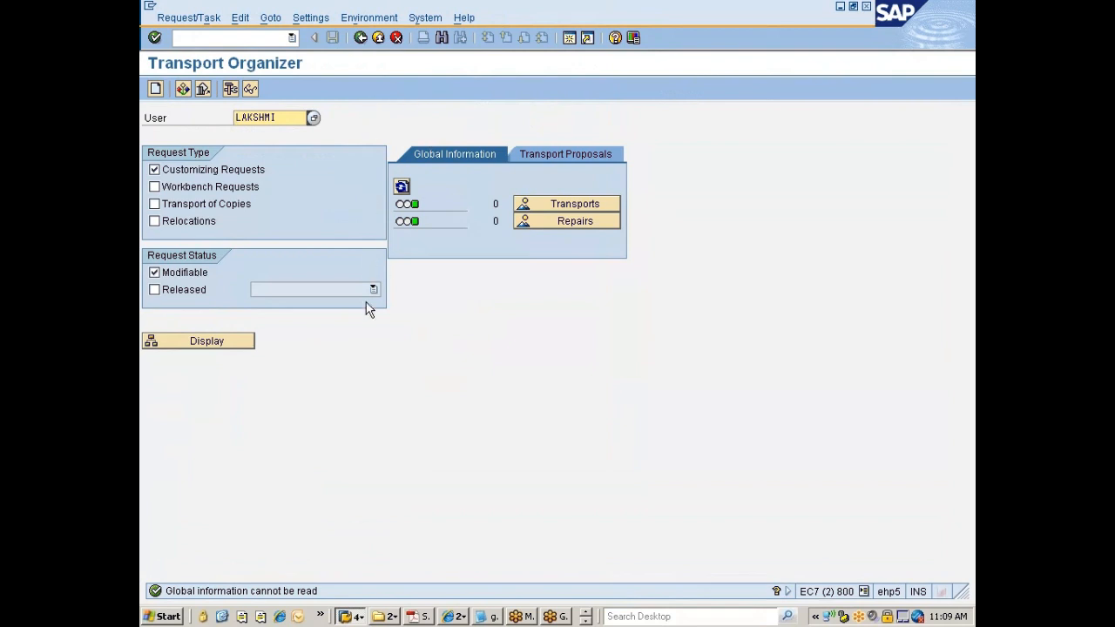
pyautogui.click(345, 617)
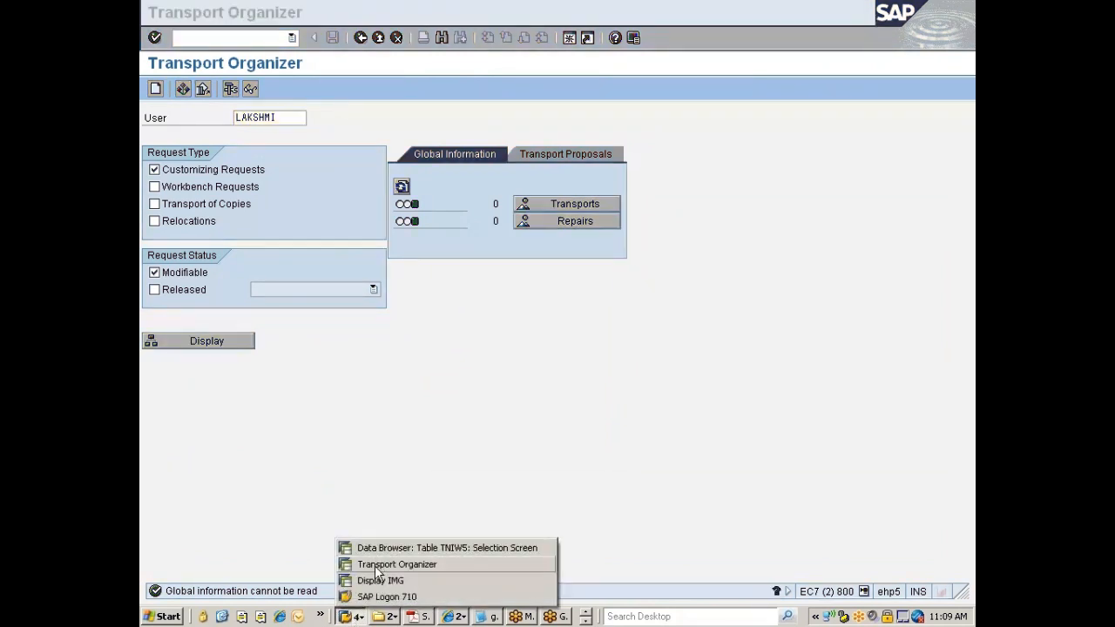
pyautogui.click(376, 577)
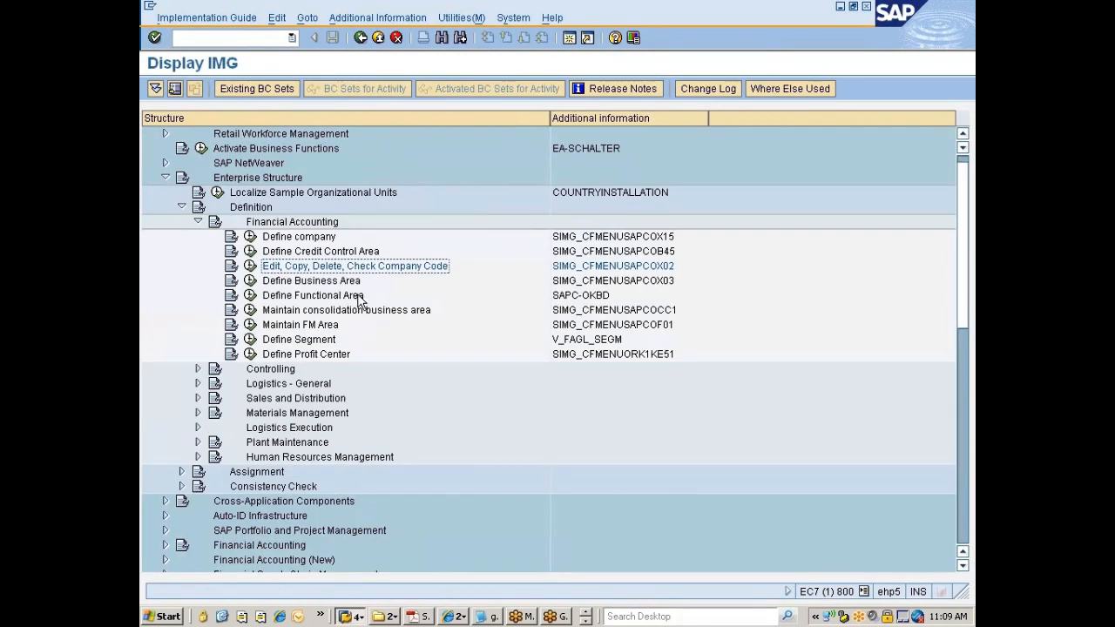
# - Open the Define Business Area activity and start copying business areas 0001 and 0002
pyautogui.click(297, 282)
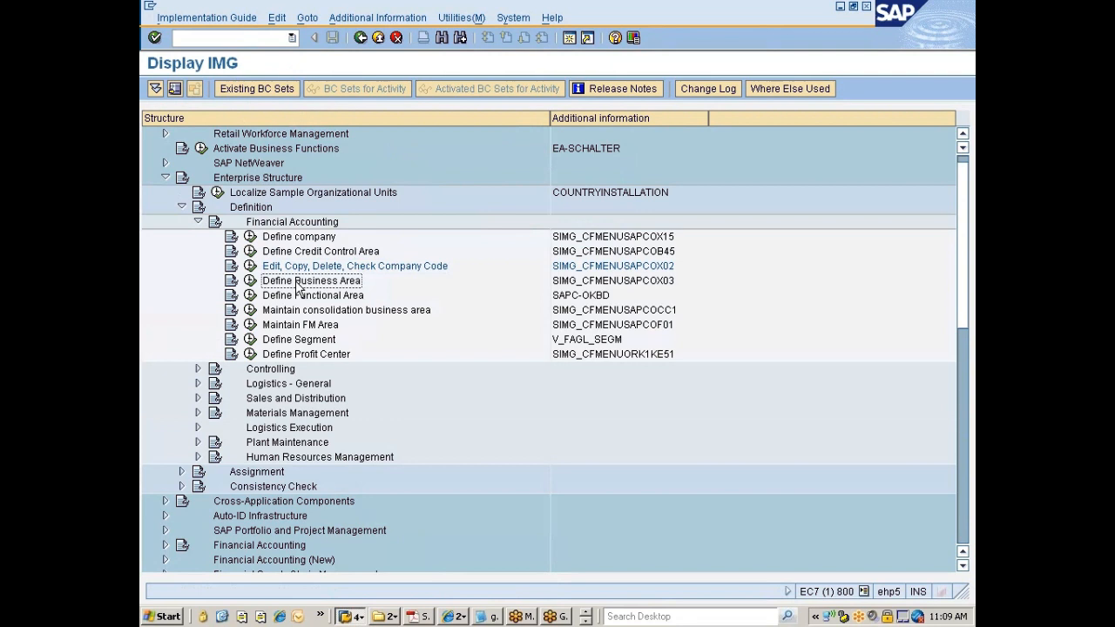
pyautogui.click(250, 280)
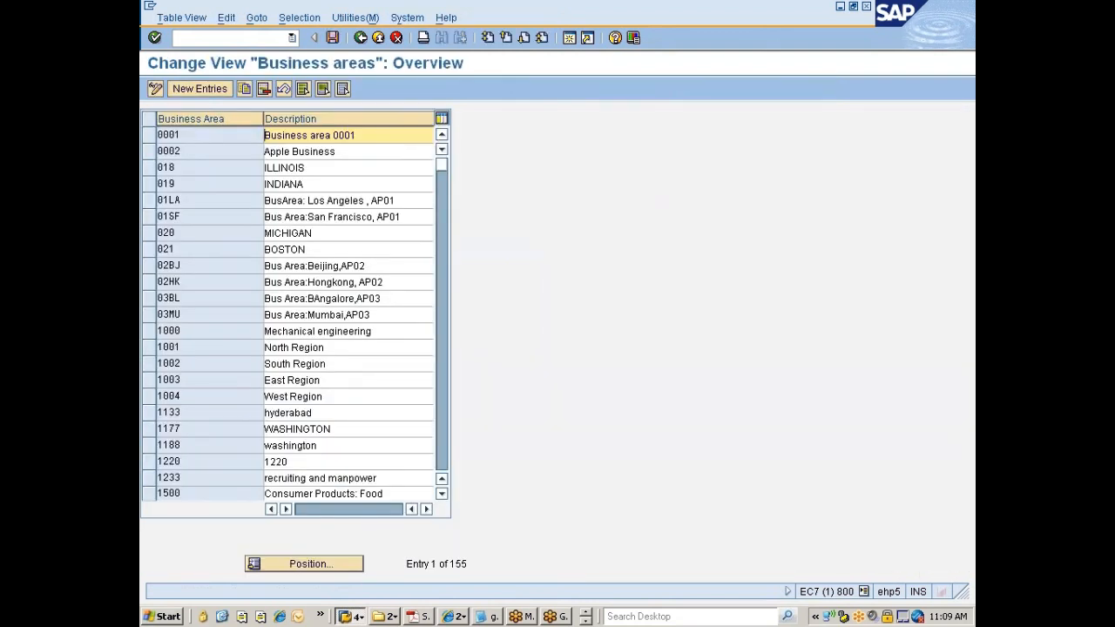
pyautogui.click(150, 136)
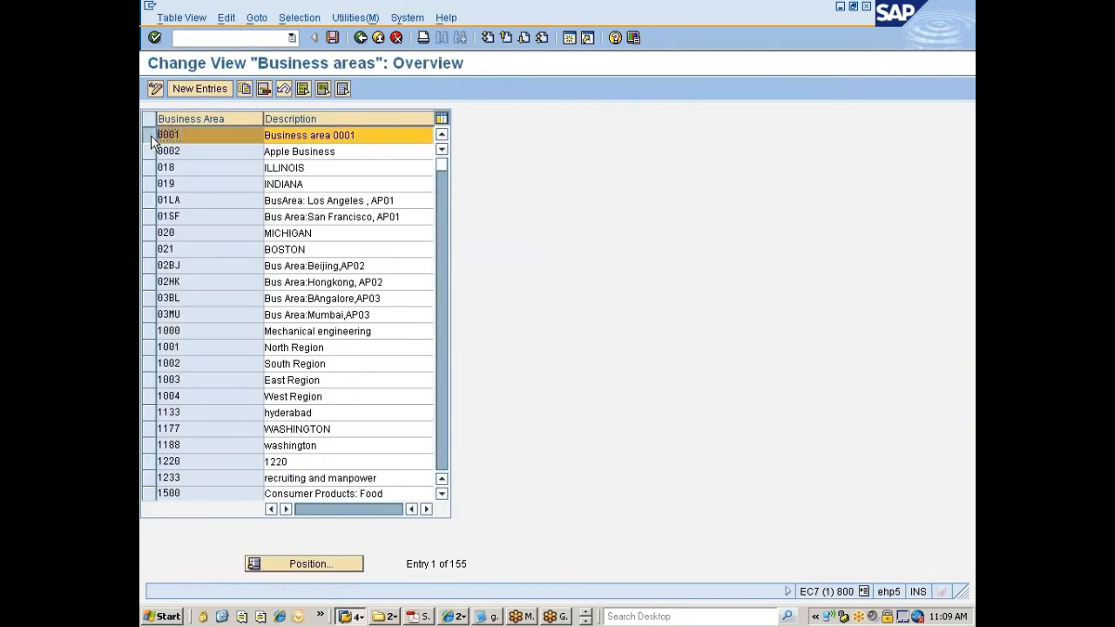
pyautogui.click(149, 153)
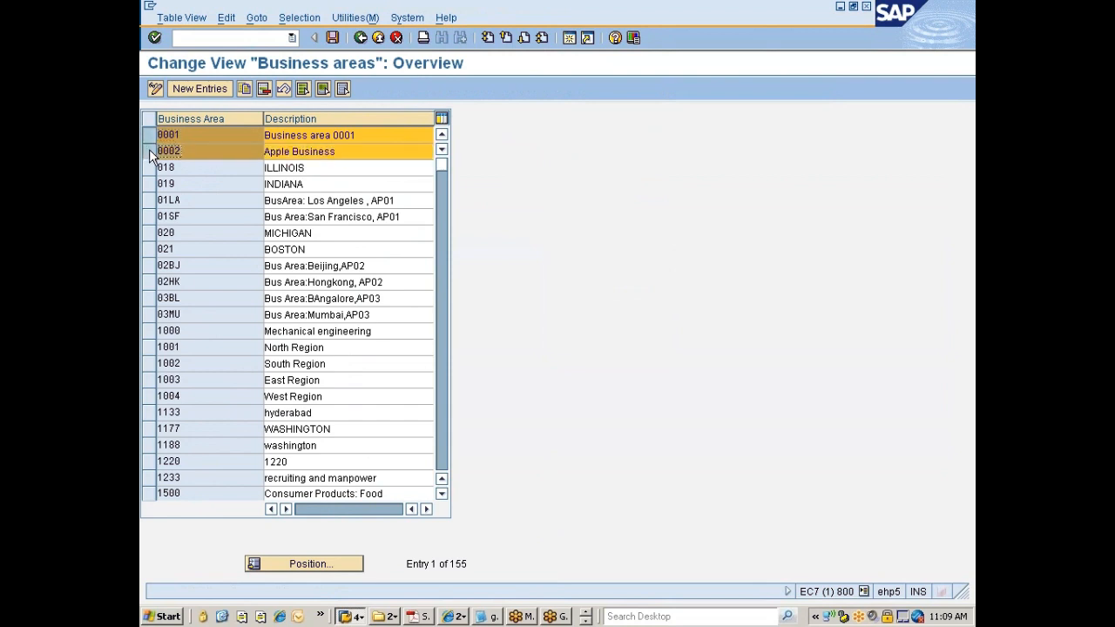
pyautogui.click(246, 88)
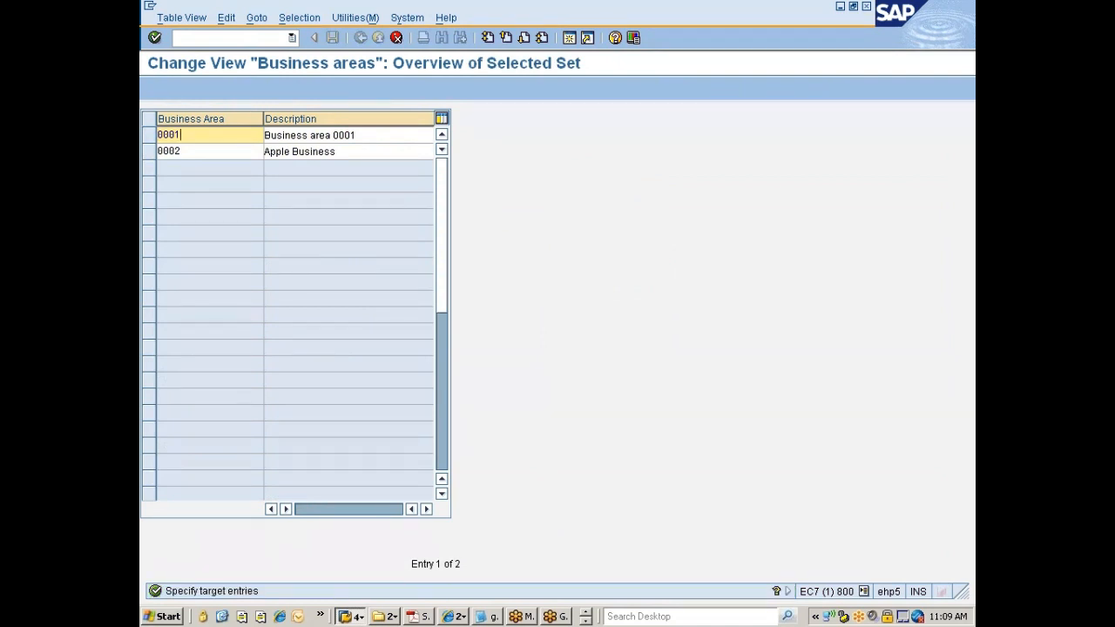
# - Set the first copied business area to 7771 with the description Small Car Section
pyautogui.moveTo(181, 135); pyautogui.dragTo(157, 135)
pyautogui.write('7771')
pyautogui.press('Tab')
pyautogui.write('S')
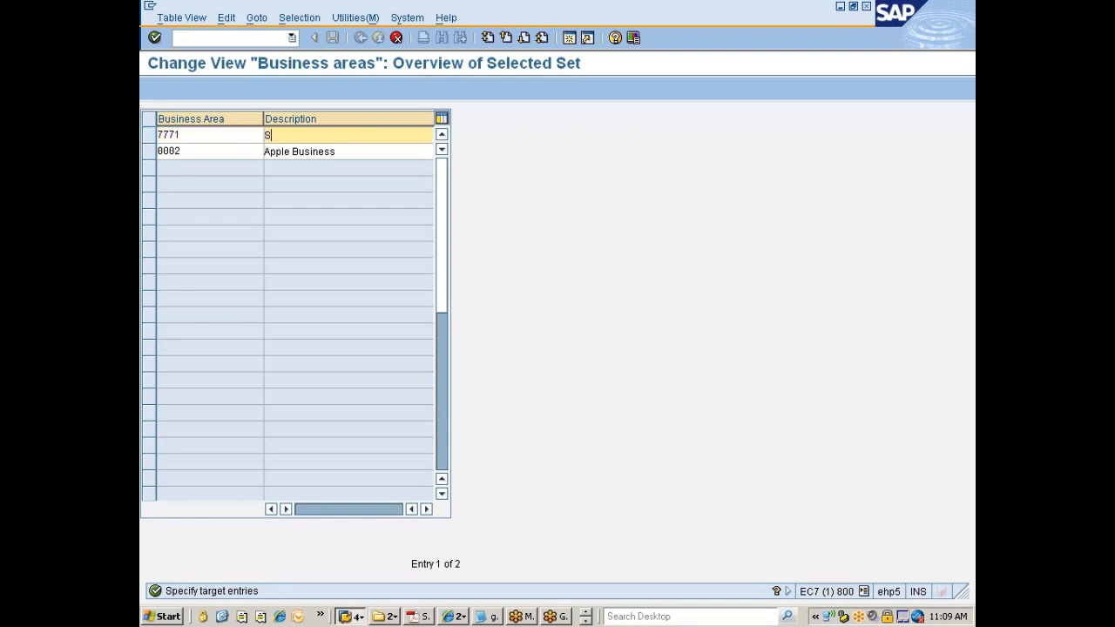
pyautogui.write('mall Car Section')
pyautogui.press('Tab')
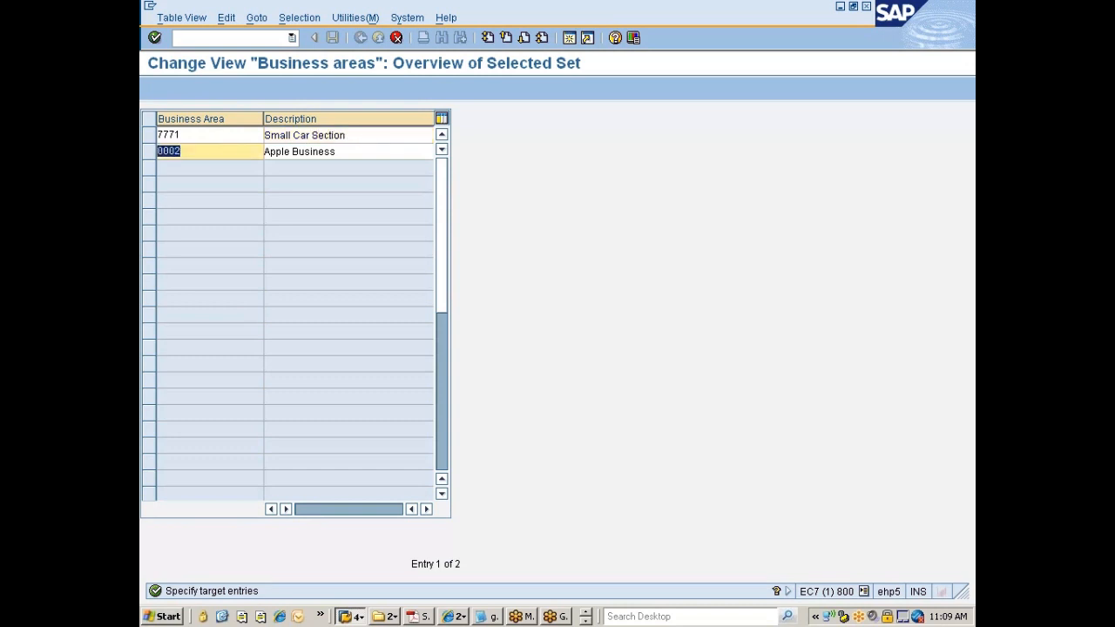
# - Set the second copied business area to 7772 with the description SUVs and confirm the copied entries
pyautogui.write('7777')
pyautogui.press('BackSpace')
pyautogui.write('2')
pyautogui.press('Tab')
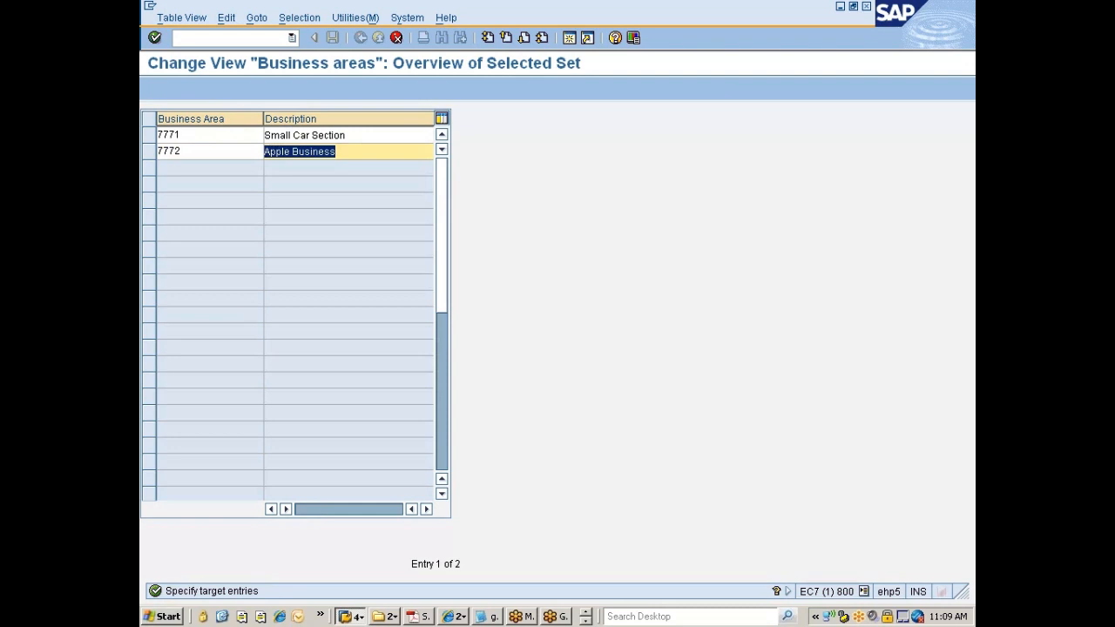
pyautogui.write('SUVs')
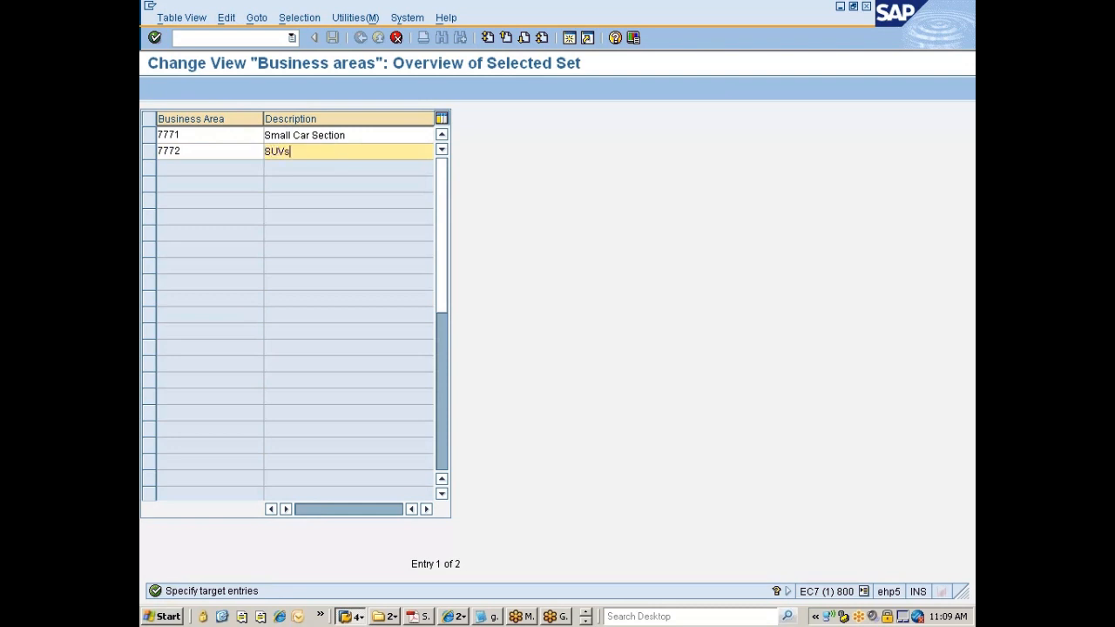
pyautogui.click(217, 137)
pyautogui.press('Return')
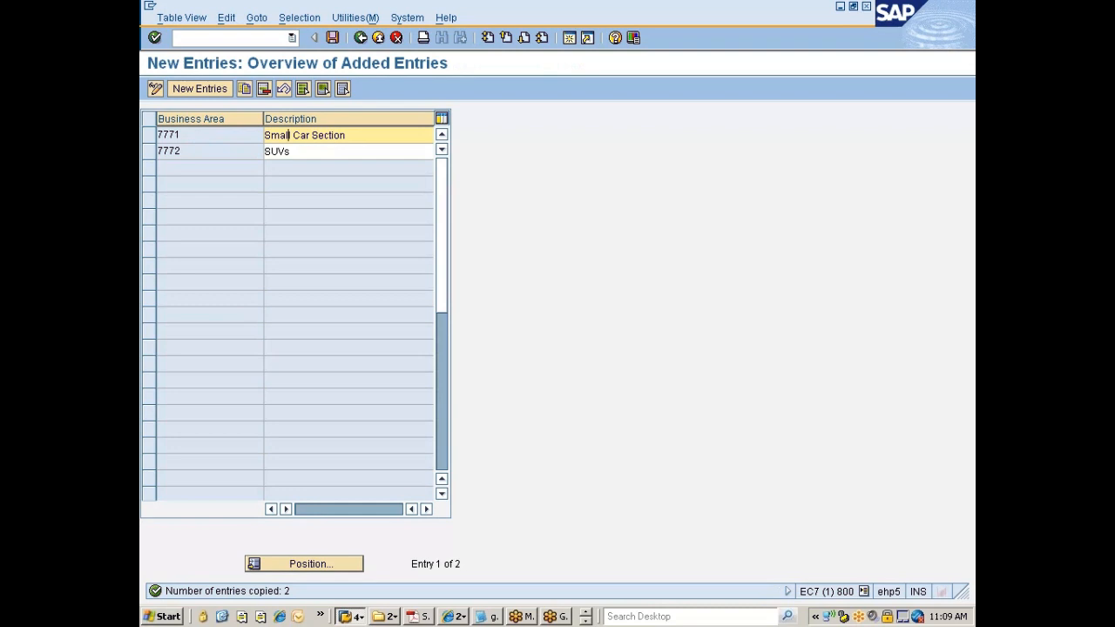
# - Save business areas 7771 and 7772 in the Nissan changes customizing request and return to the IMG structure
pyautogui.hotkey('ctrl', 's')
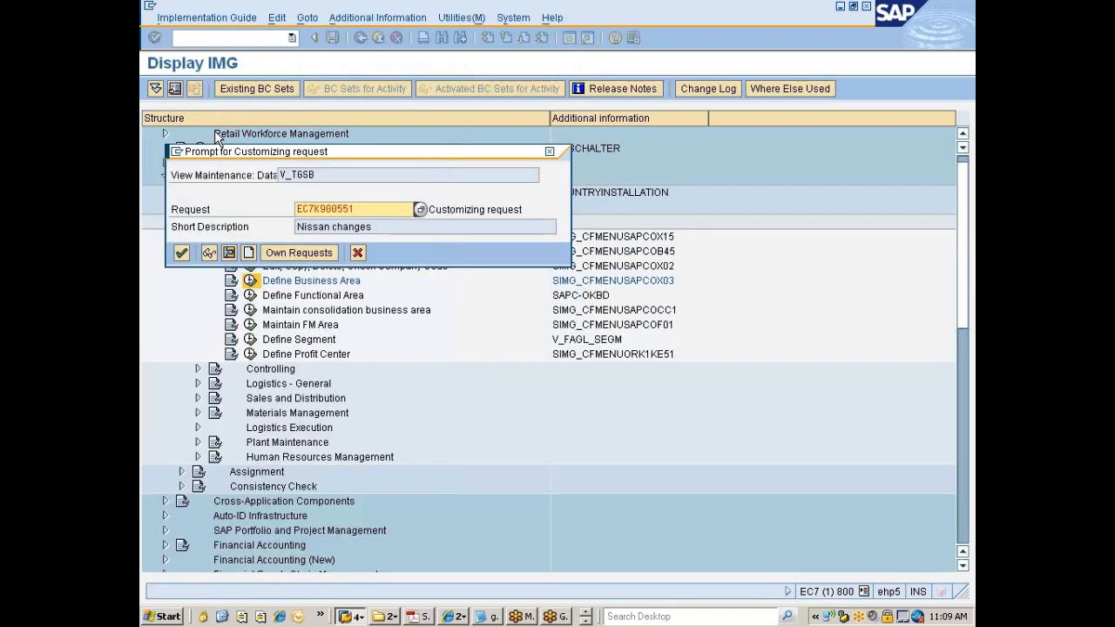
pyautogui.press('Return')
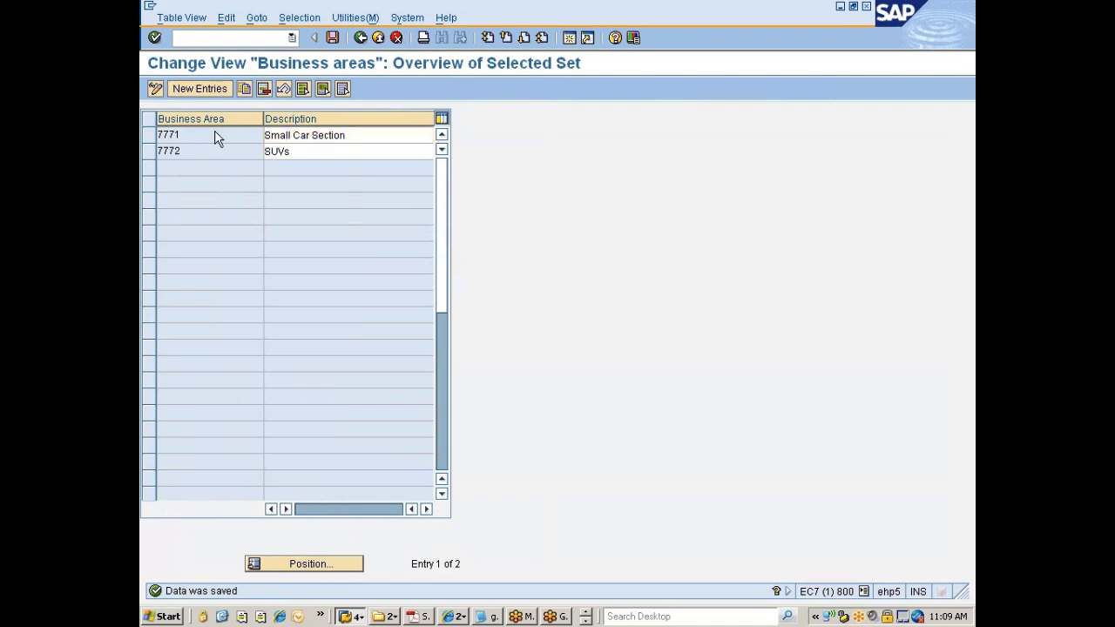
pyautogui.press('F3')
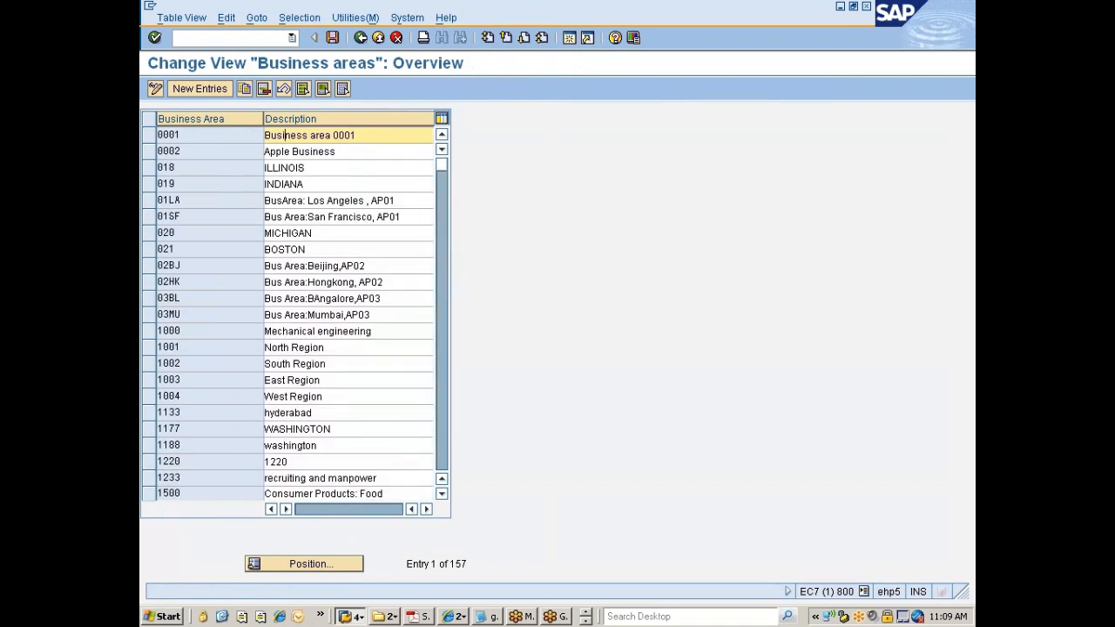
pyautogui.press('F3')
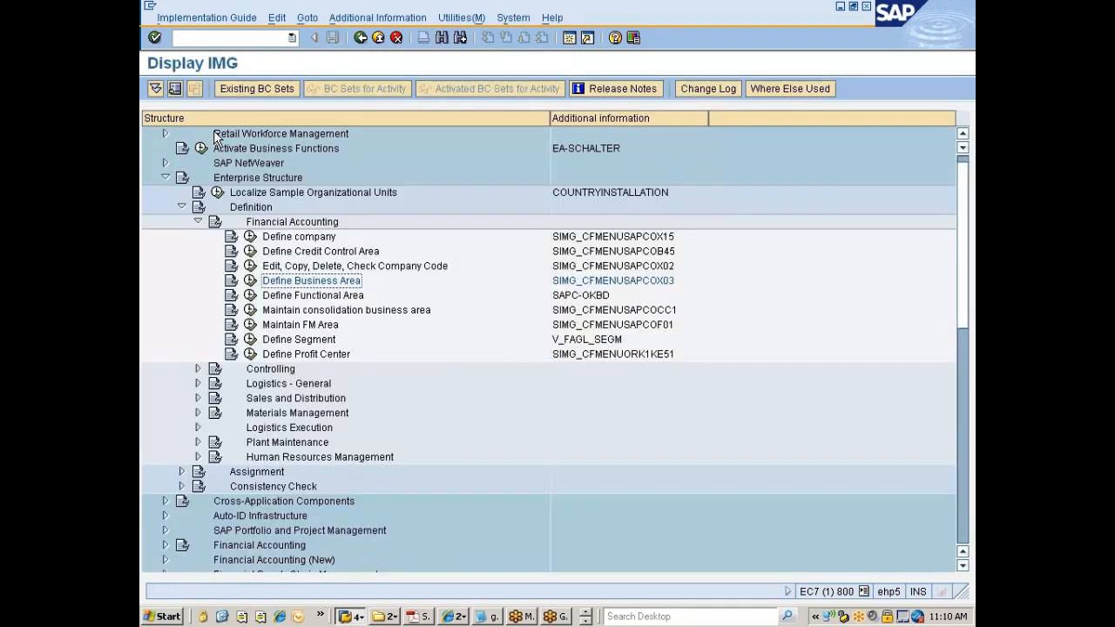
# - Try to open the Define Functional Area activity
pyautogui.press('Down')
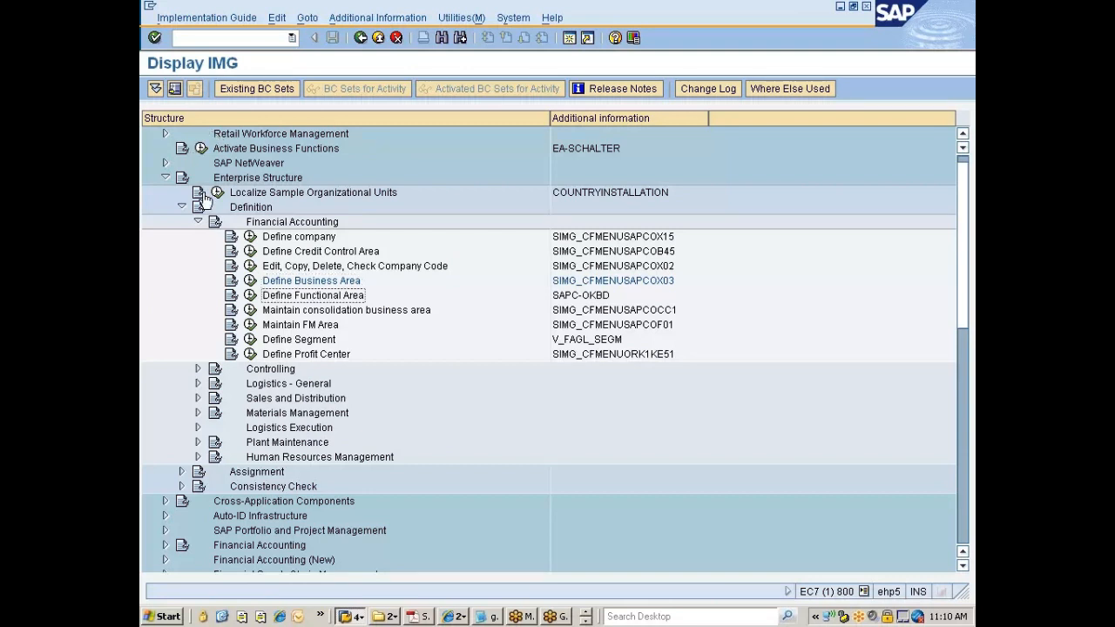
pyautogui.click(252, 296)
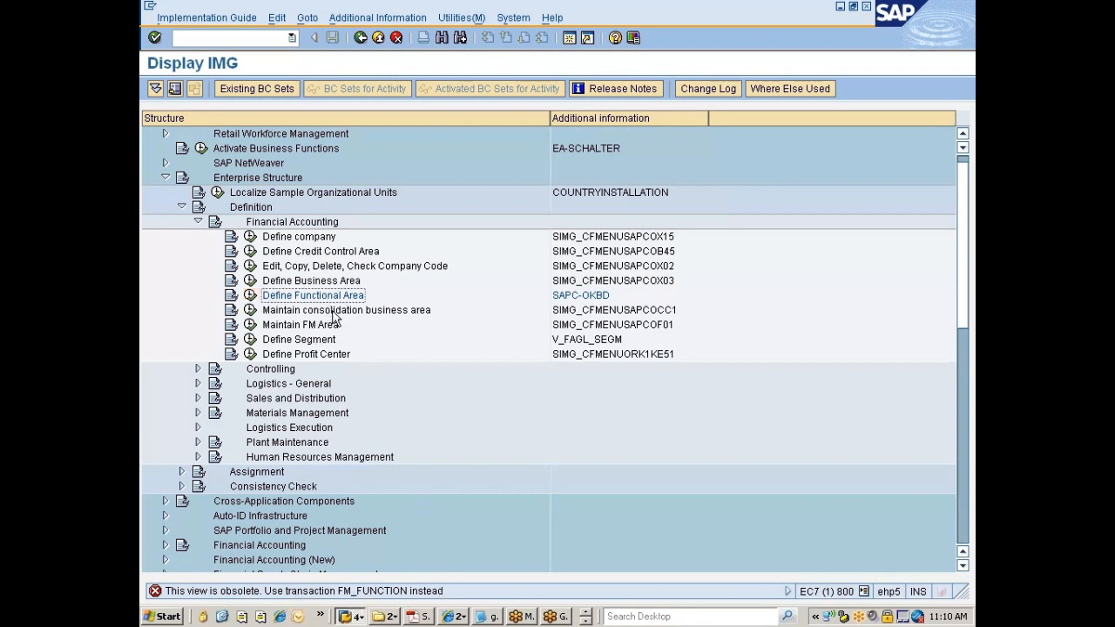
# - Open Maintain consolidation business area and copy entry 1000 with the new key 7777
pyautogui.press('Down')
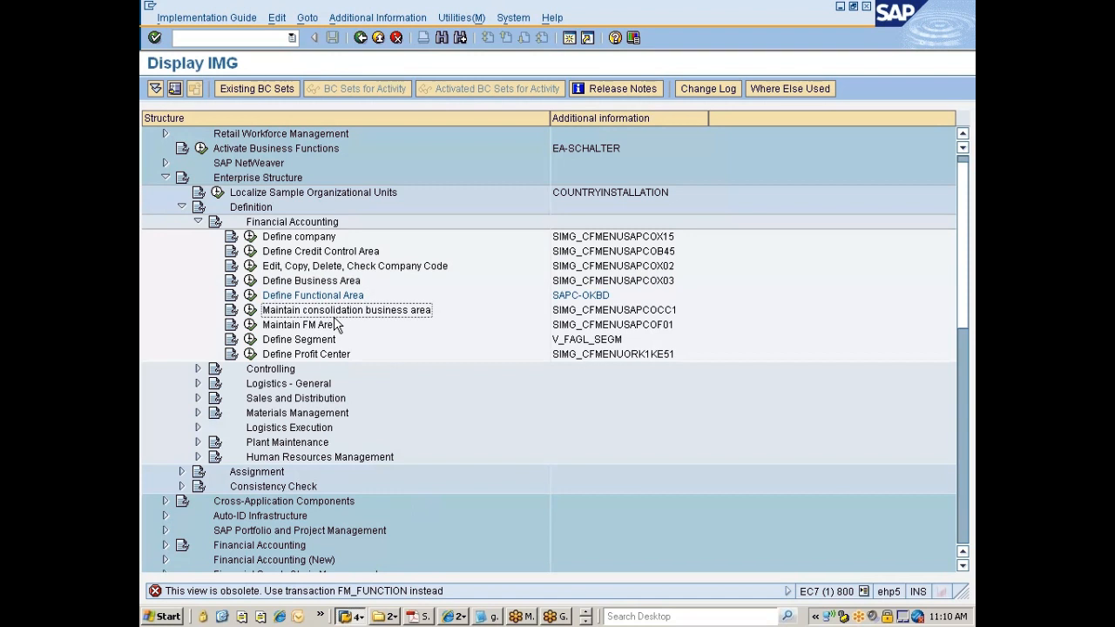
pyautogui.click(250, 310)
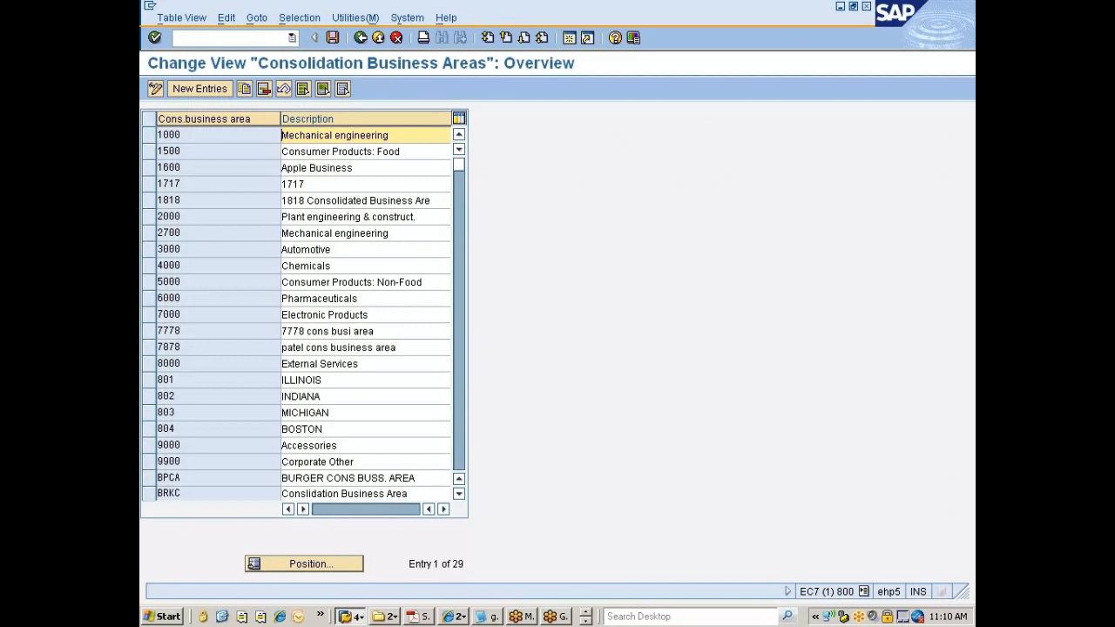
pyautogui.click(150, 136)
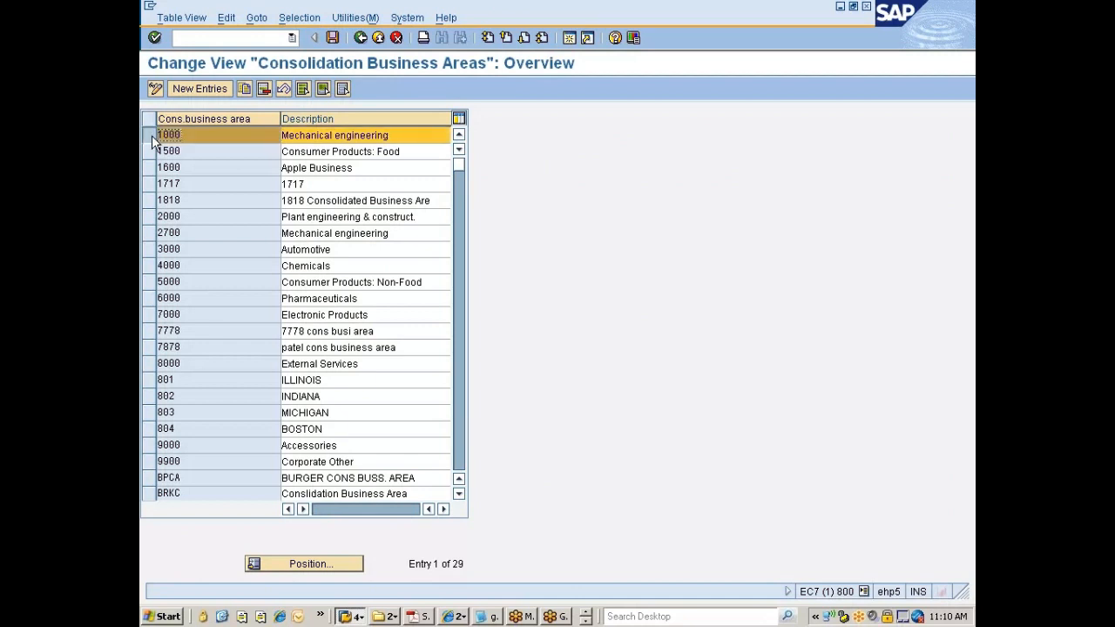
pyautogui.click(243, 89)
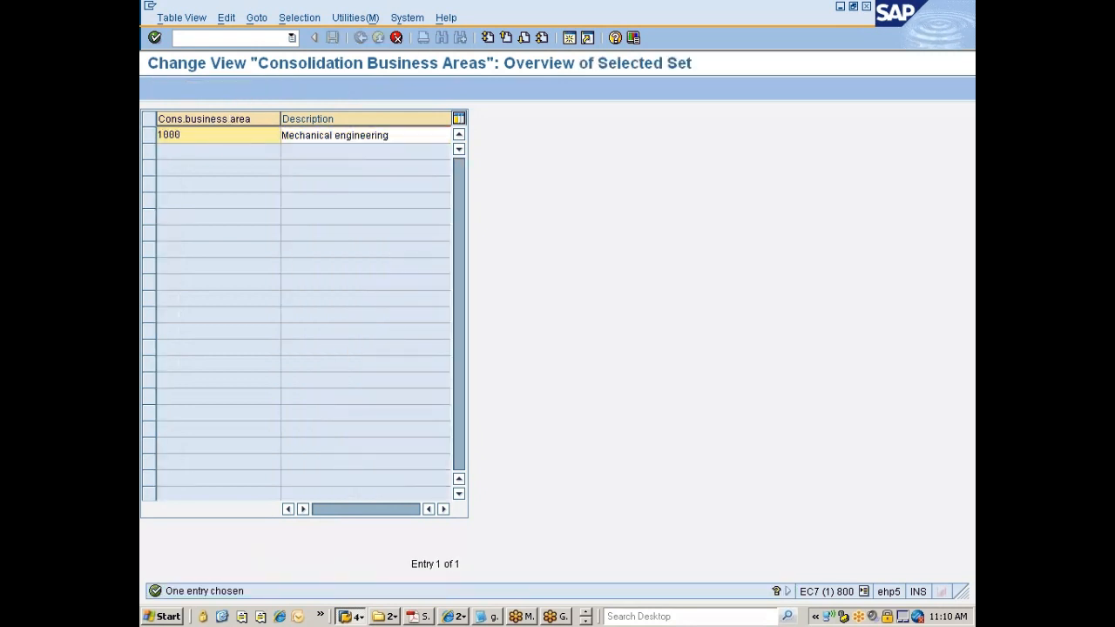
pyautogui.hotkey('shift', 'End')
pyautogui.write('7777')
pyautogui.press('Tab')
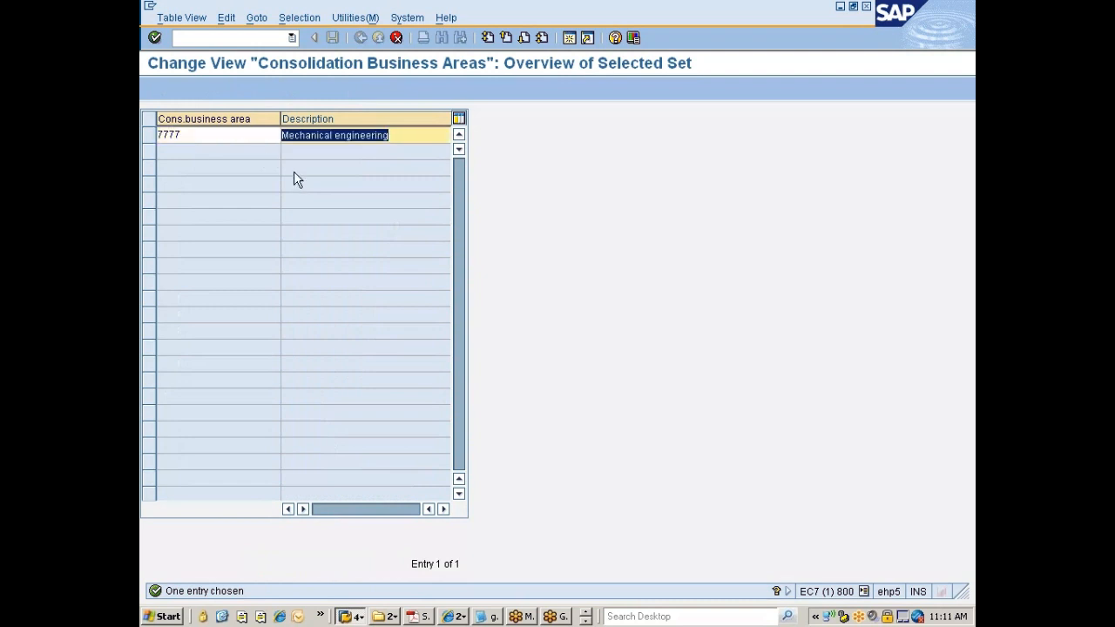
# - Clear the description copied into consolidation business area 7777
pyautogui.click(407, 136)
pyautogui.write('...')
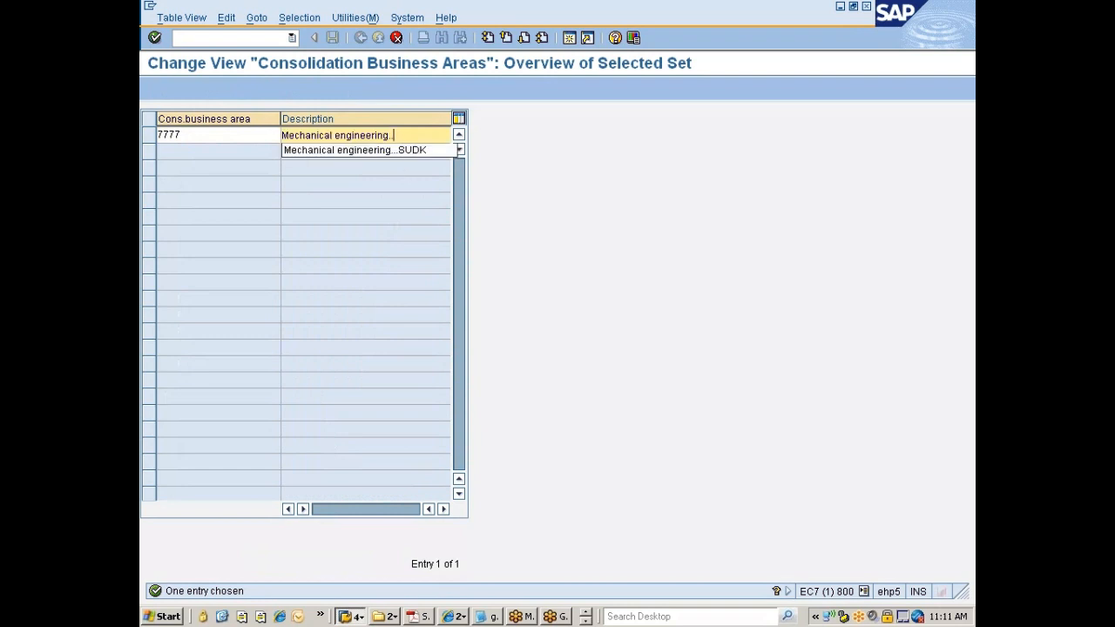
pyautogui.press('BackSpace')
pyautogui.press('BackSpace')
pyautogui.press('BackSpace')
pyautogui.press('BackSpace')
pyautogui.press('BackSpace')
pyautogui.press('BackSpace')
pyautogui.press('BackSpace')
pyautogui.press('BackSpace')
pyautogui.press('BackSpace')
pyautogui.press('BackSpace')
pyautogui.press('BackSpace')
pyautogui.press('BackSpace')
pyautogui.press('BackSpace')
pyautogui.press('BackSpace')
pyautogui.press('BackSpace')
pyautogui.press('BackSpace')
pyautogui.press('BackSpace')
pyautogui.press('BackSpace')
pyautogui.press('BackSpace')
pyautogui.press('BackSpace')
pyautogui.write('C')
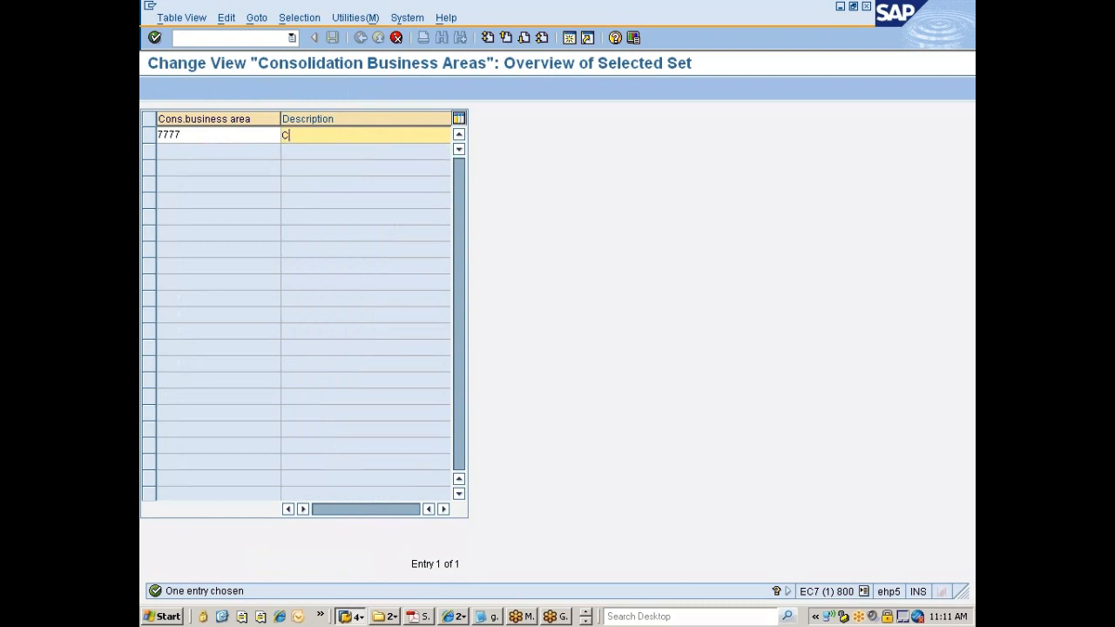
pyautogui.write('onsoli')
pyautogui.press('BackSpace')
pyautogui.press('BackSpace')
pyautogui.press('BackSpace')
pyautogui.press('BackSpace')
pyautogui.press('BackSpace')
pyautogui.press('BackSpace')
pyautogui.press('BackSpace')
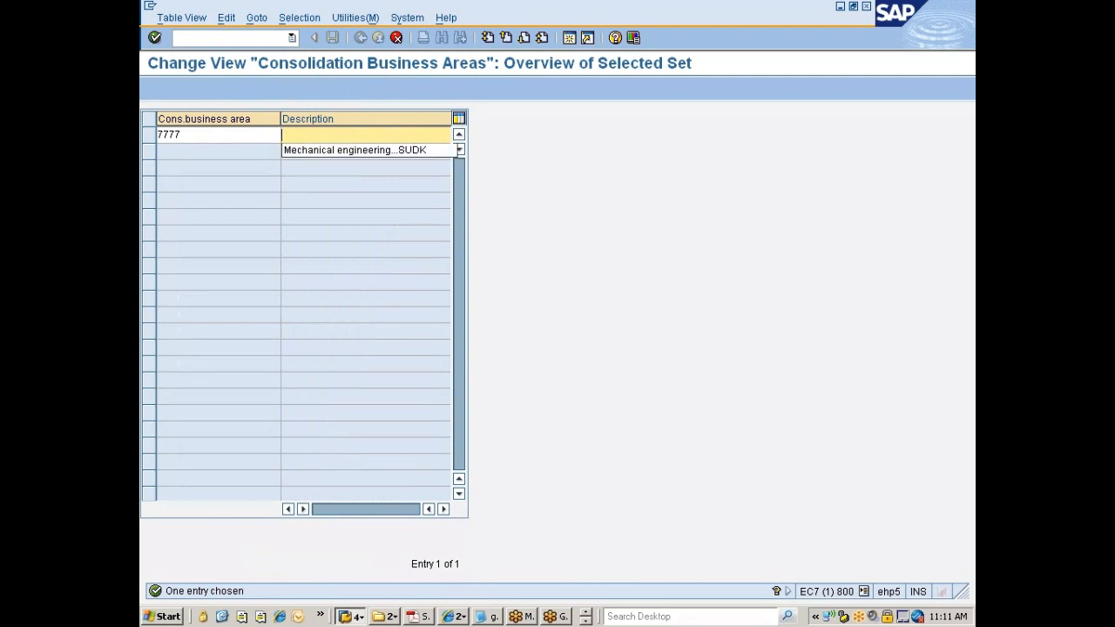
# - Describe consolidation business area 7777 as "Nissan ..Cons. BA", save it in the Nissan changes request and return to the IMG structure
pyautogui.write('Nissan')
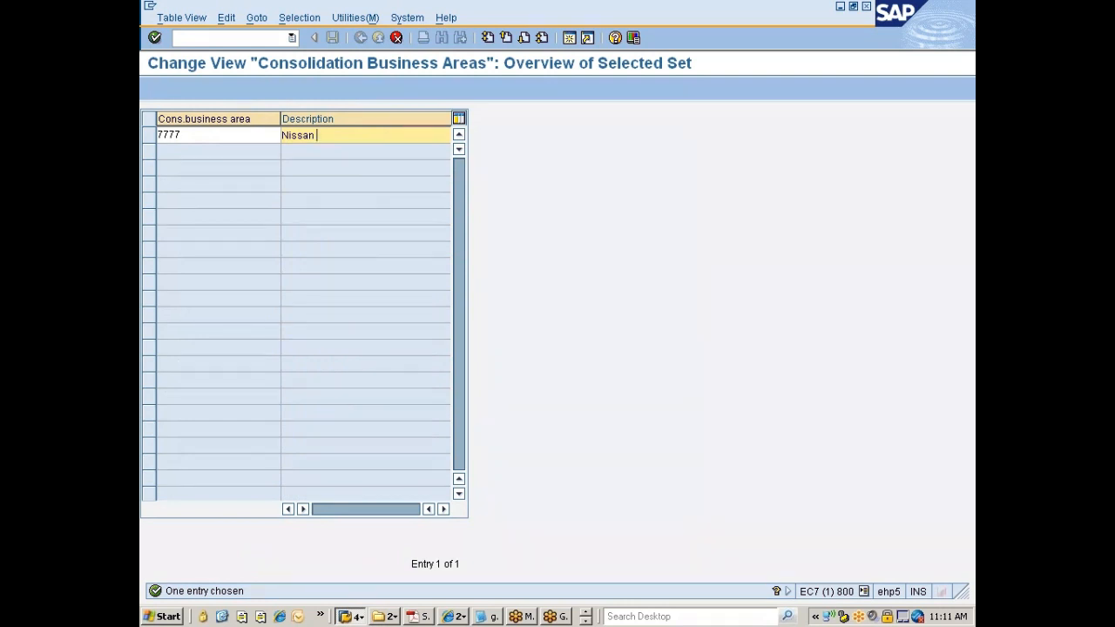
pyautogui.write(' ..Cons. BA')
pyautogui.press('Return')
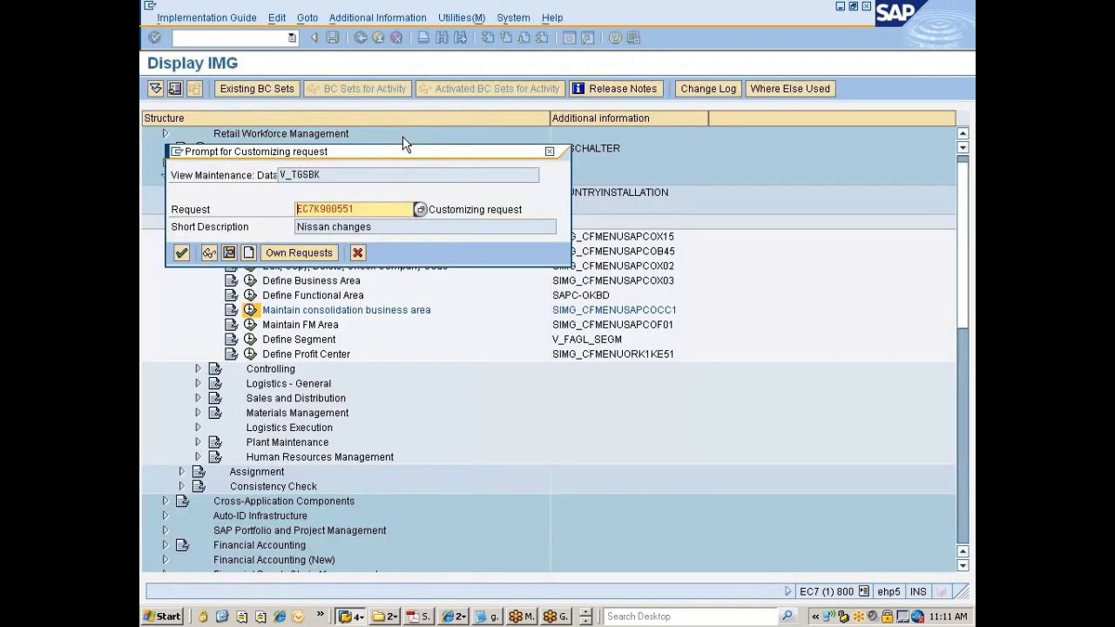
pyautogui.press('Return')
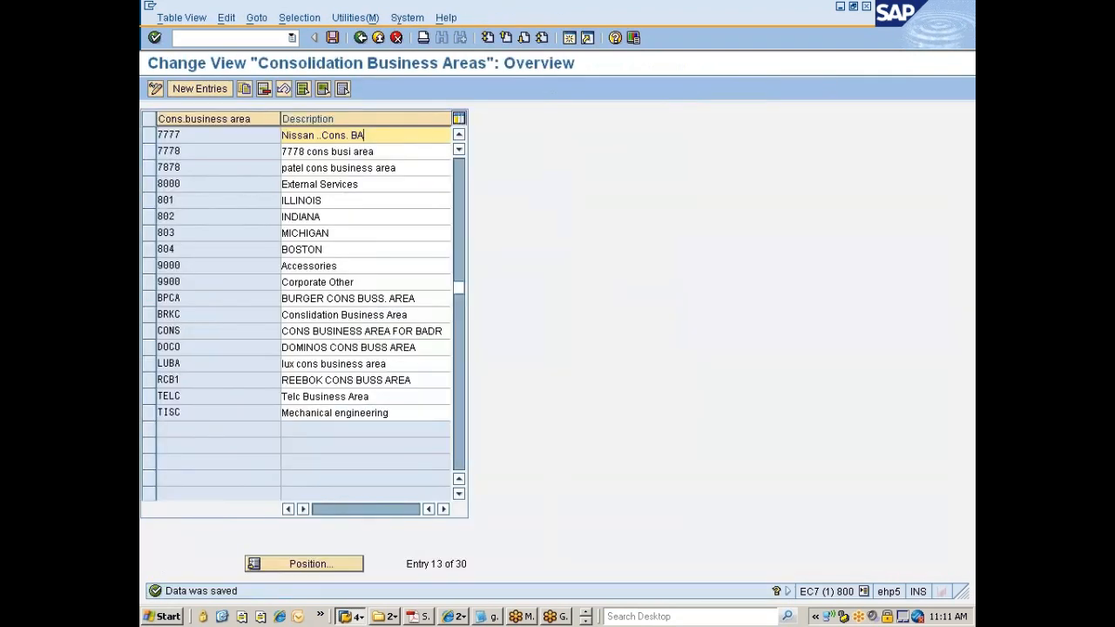
pyautogui.press('F3')
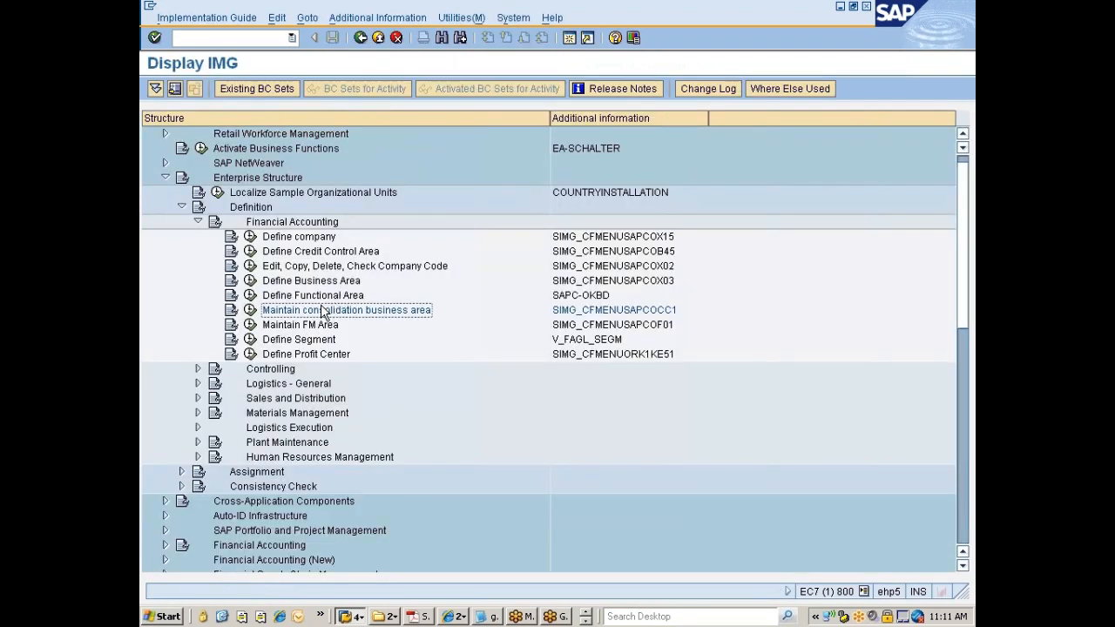
# - Open the Maintain FM Area activity and copy FM area 0001 with the new key 7777
pyautogui.click(290, 326)
pyautogui.scroll(-3, 339, 297)
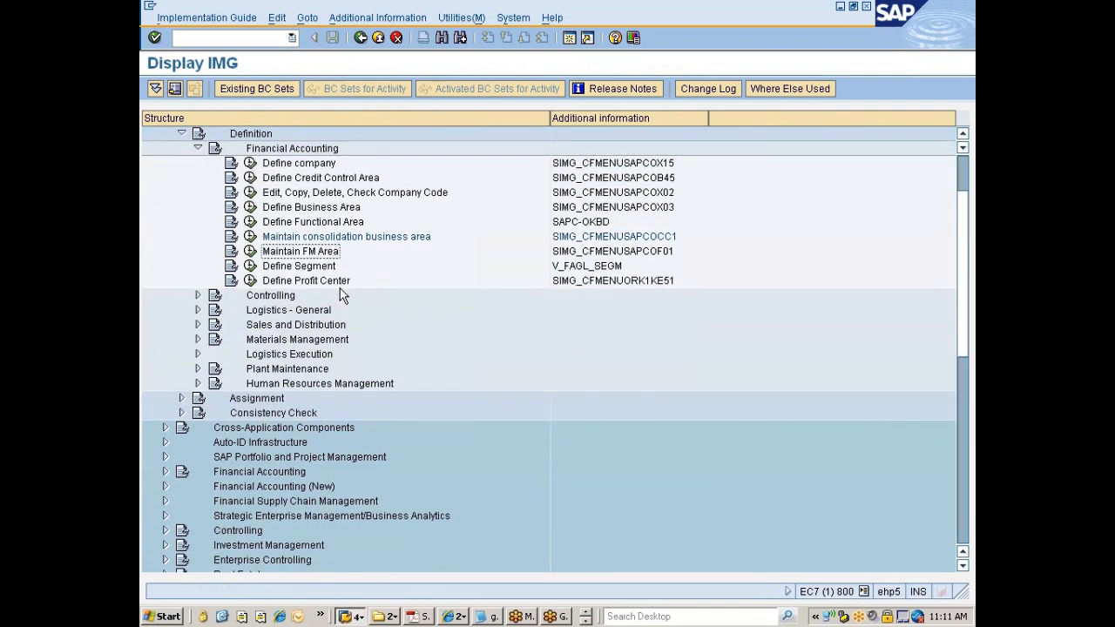
pyautogui.scroll(-2, 342, 296)
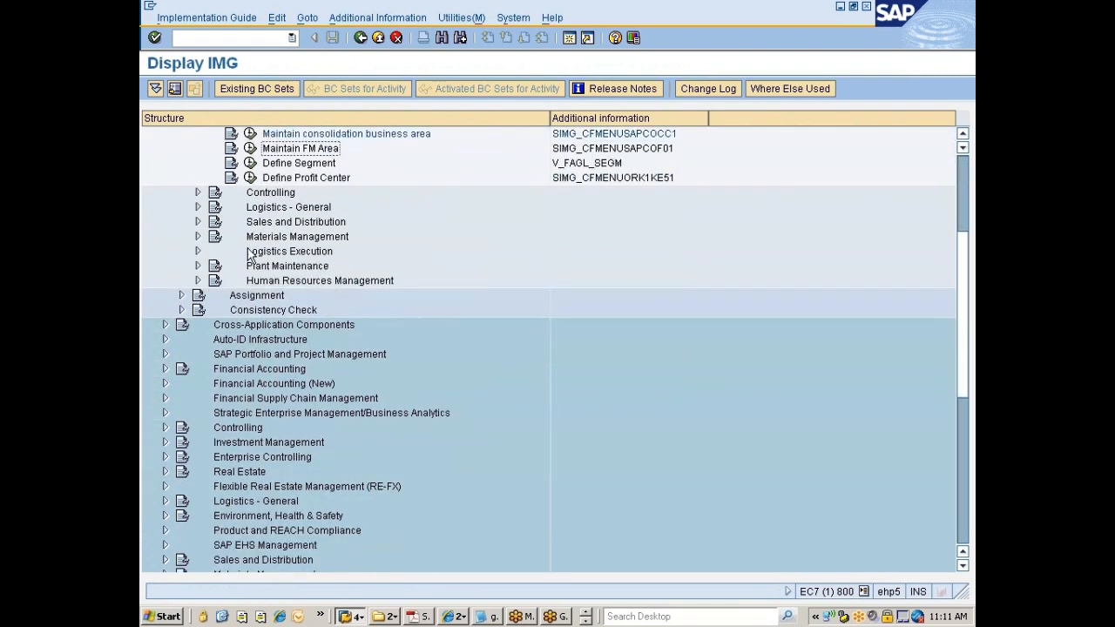
pyautogui.click(250, 149)
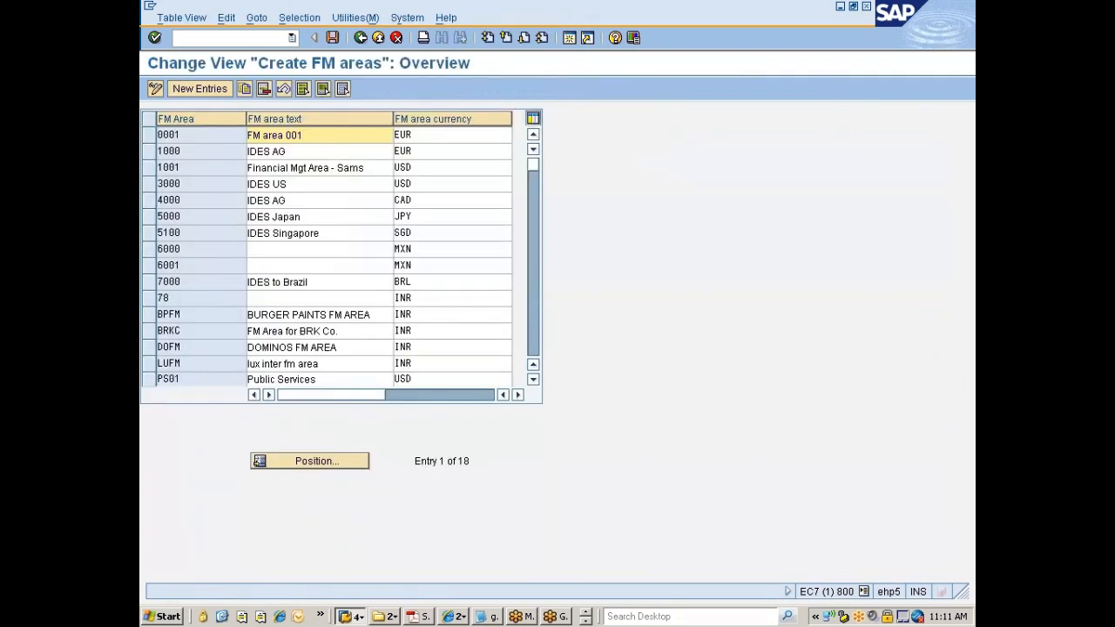
pyautogui.click(146, 134)
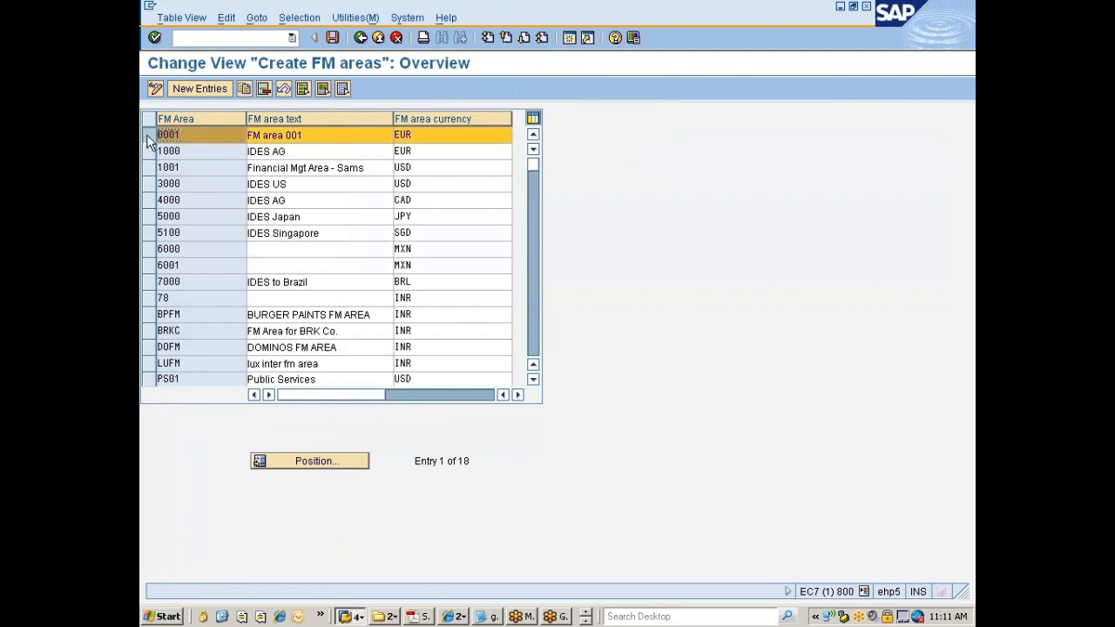
pyautogui.click(246, 89)
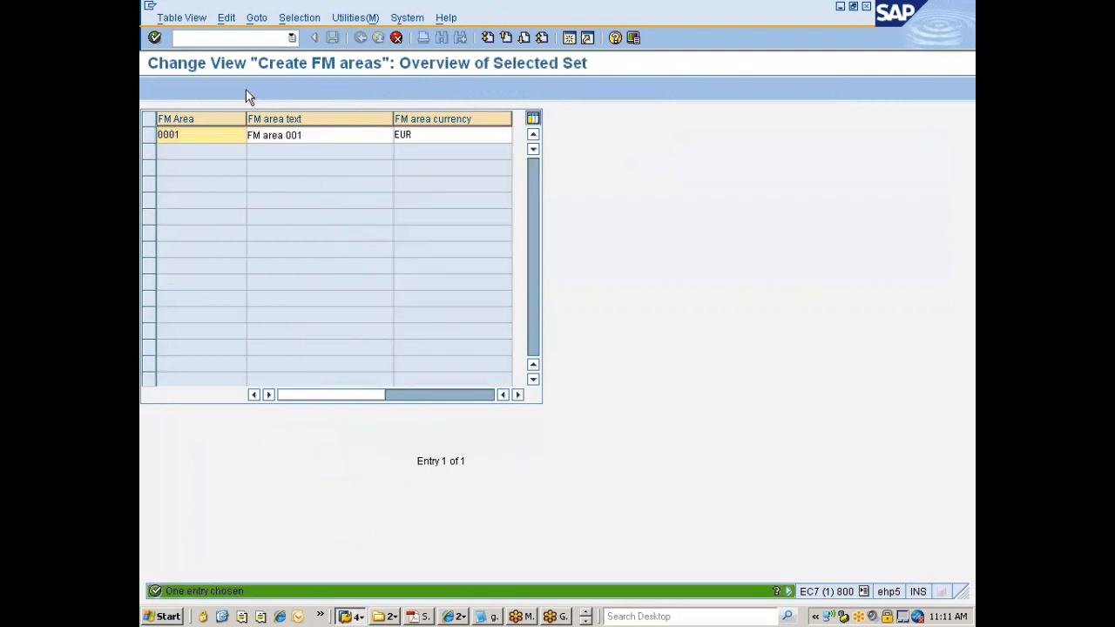
pyautogui.moveTo(181, 135); pyautogui.dragTo(158, 135)
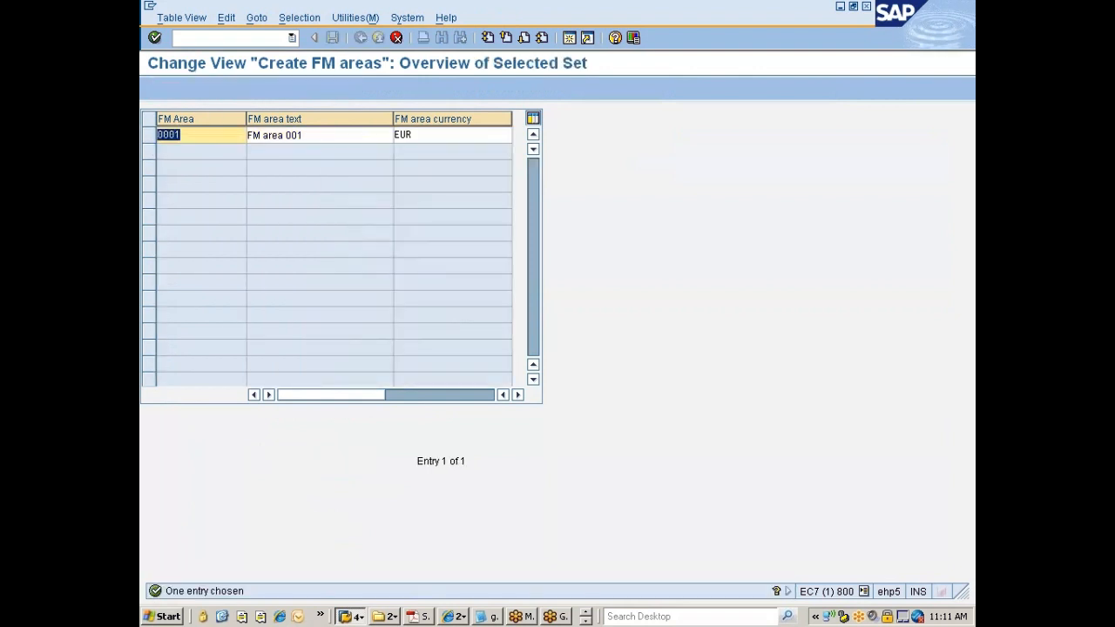
pyautogui.write('7777')
pyautogui.press('Tab')
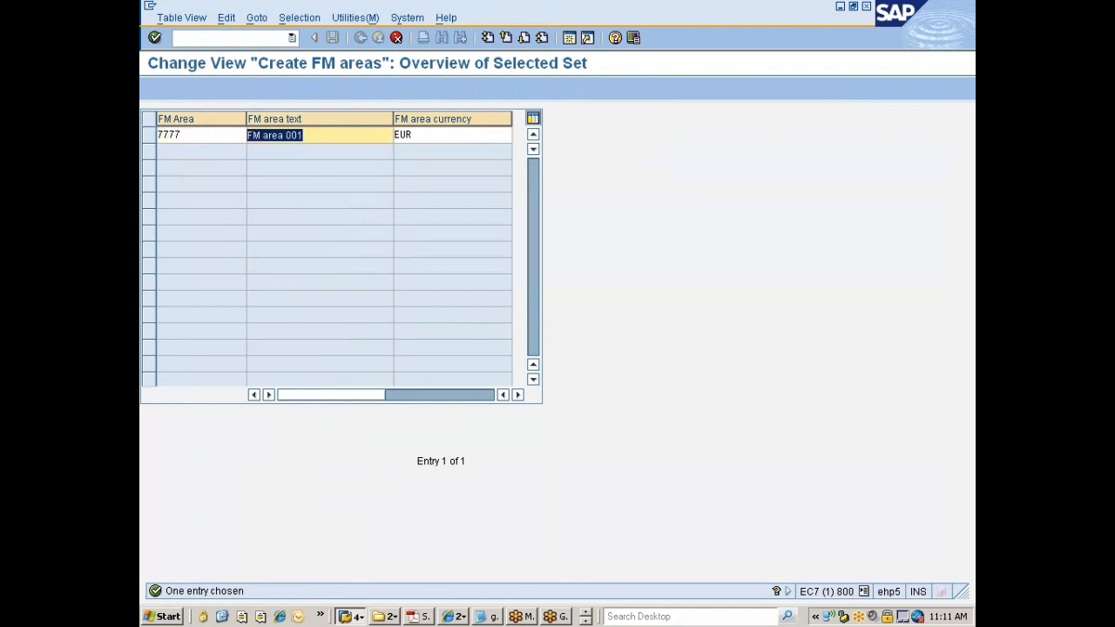
# - Set FM area 7777's text to "FM area ...7777" and its currency to INR, and confirm the copy
pyautogui.click(287, 135)
pyautogui.hotkey('shift', 'End')
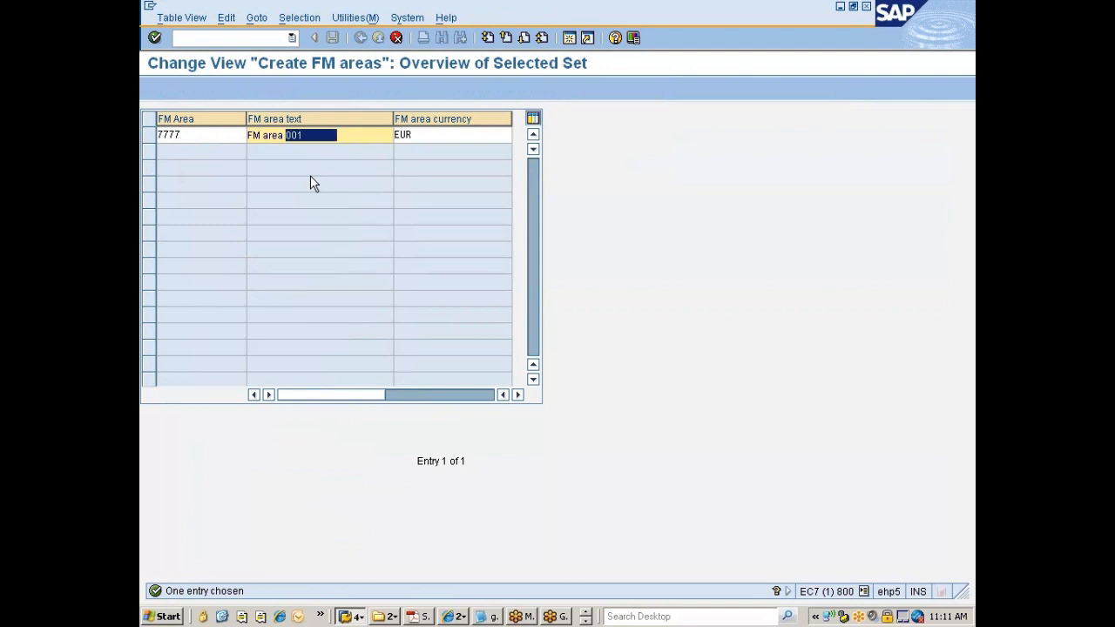
pyautogui.write('...7777')
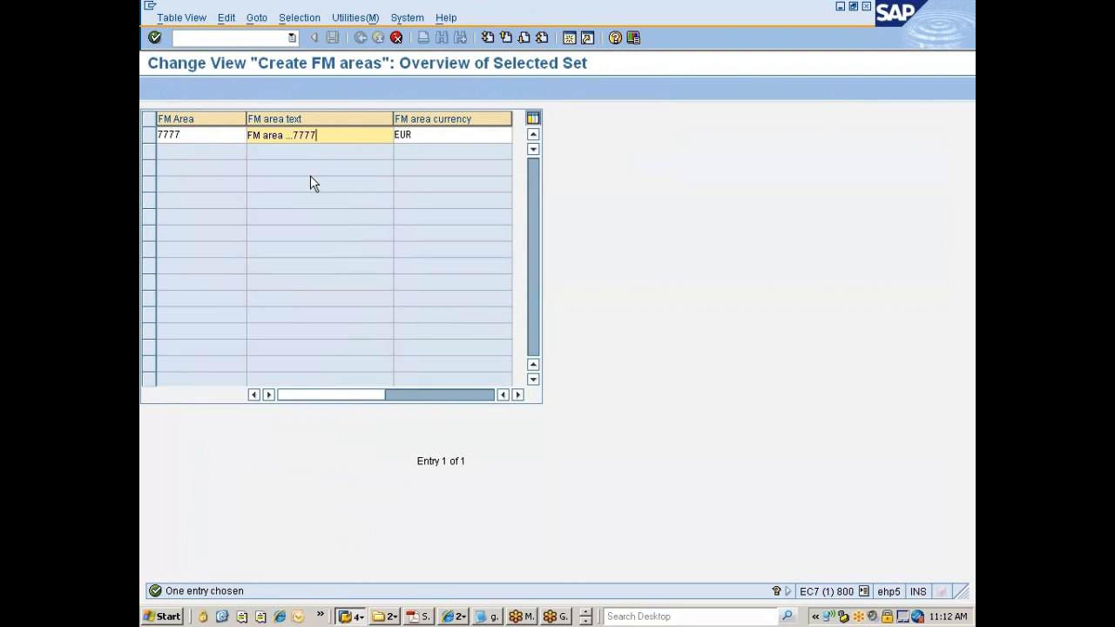
pyautogui.press('Tab')
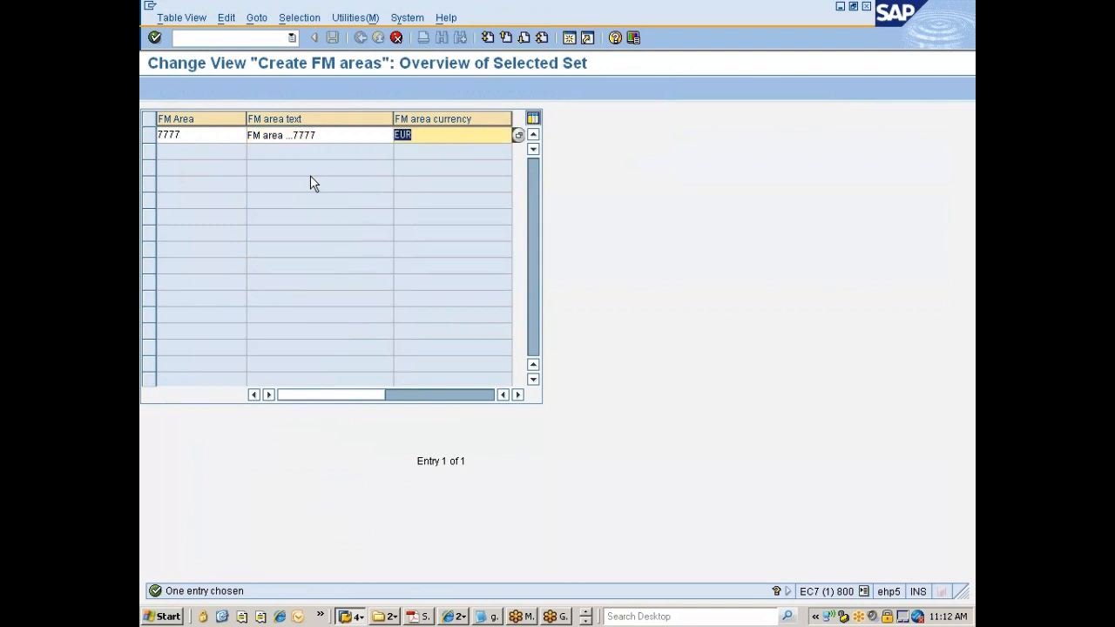
pyautogui.press('Delete')
pyautogui.write('INR')
pyautogui.press('Return')
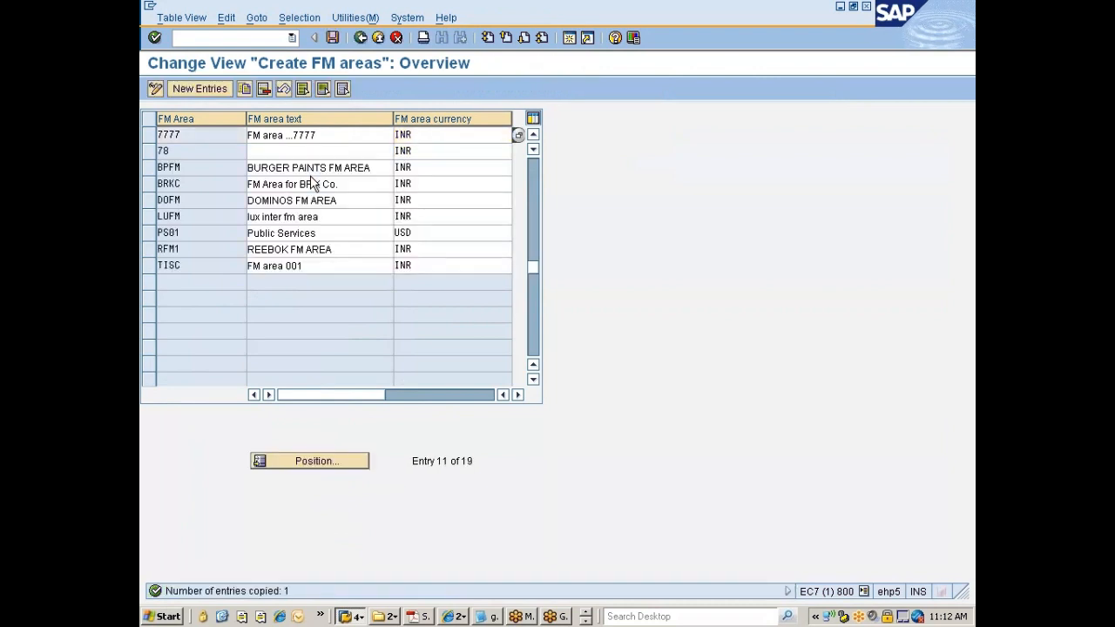
# - Save FM area 7777 in the Nissan changes customizing request and return to the IMG structure
pyautogui.hotkey('ctrl', 's')
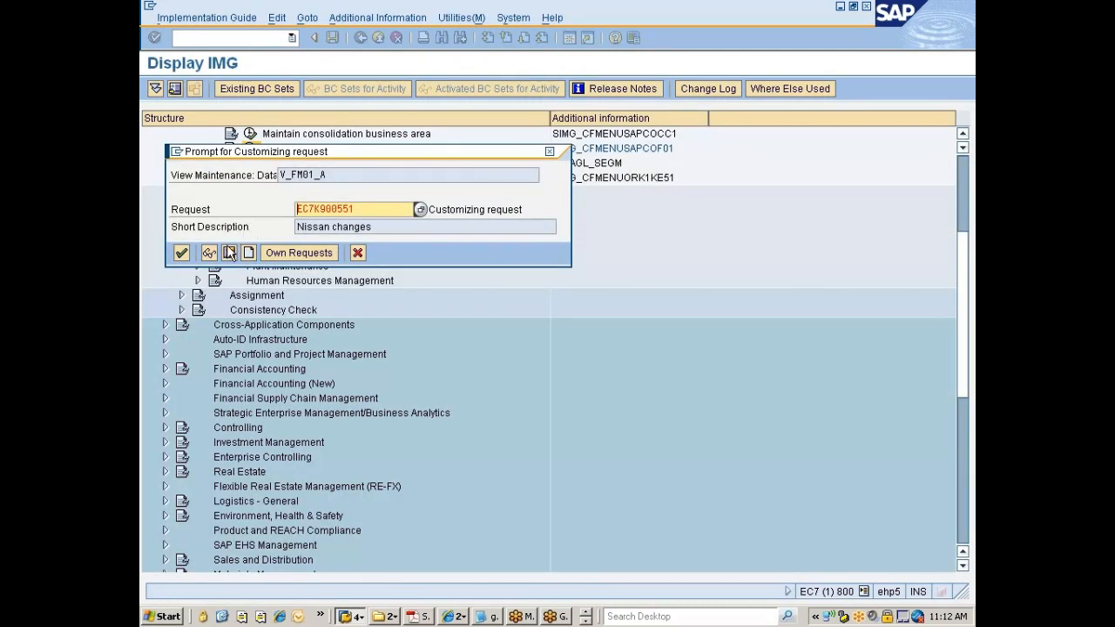
pyautogui.click(180, 253)
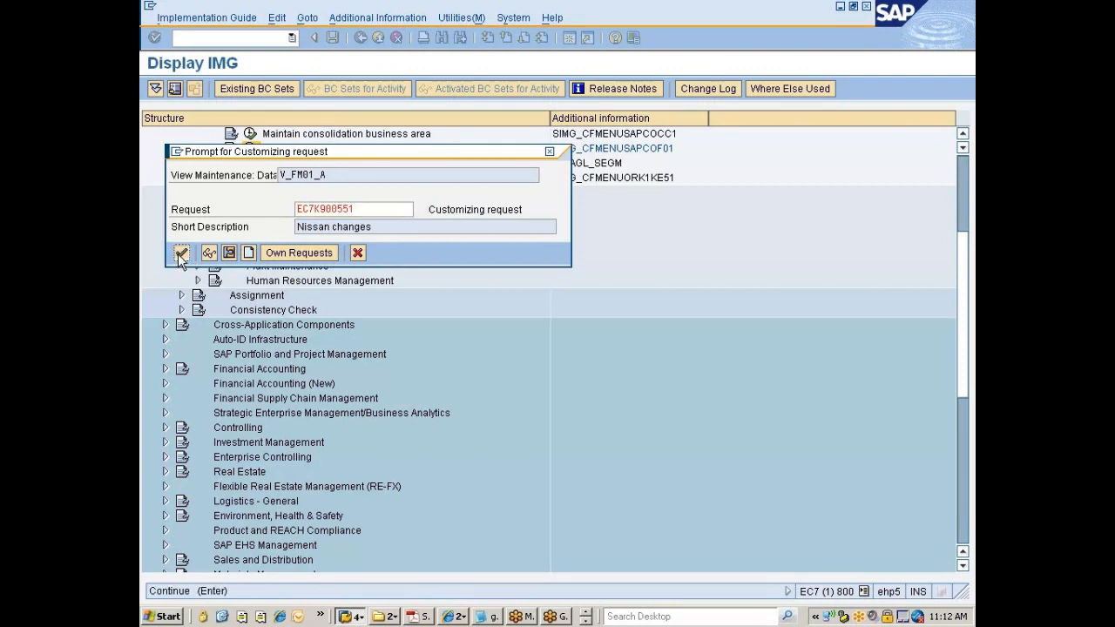
pyautogui.click(181, 253)
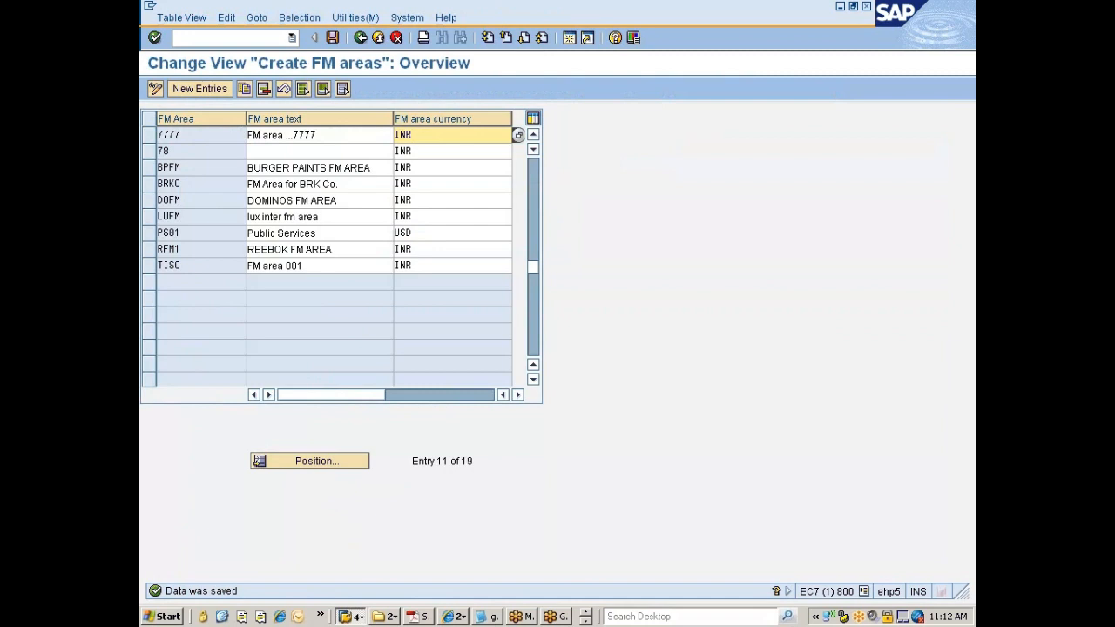
pyautogui.click(360, 38)
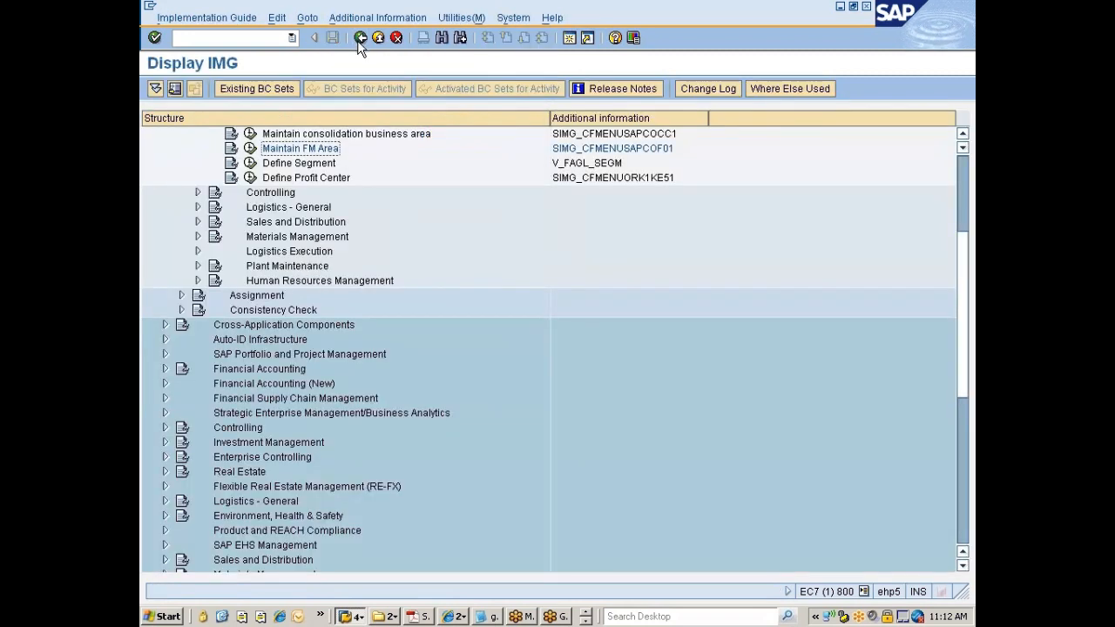
# - Open the Define Segment activity to view the existing segments, and return to the IMG structure
pyautogui.click(305, 167)
pyautogui.scroll(1, 312, 218)
pyautogui.click(250, 209)
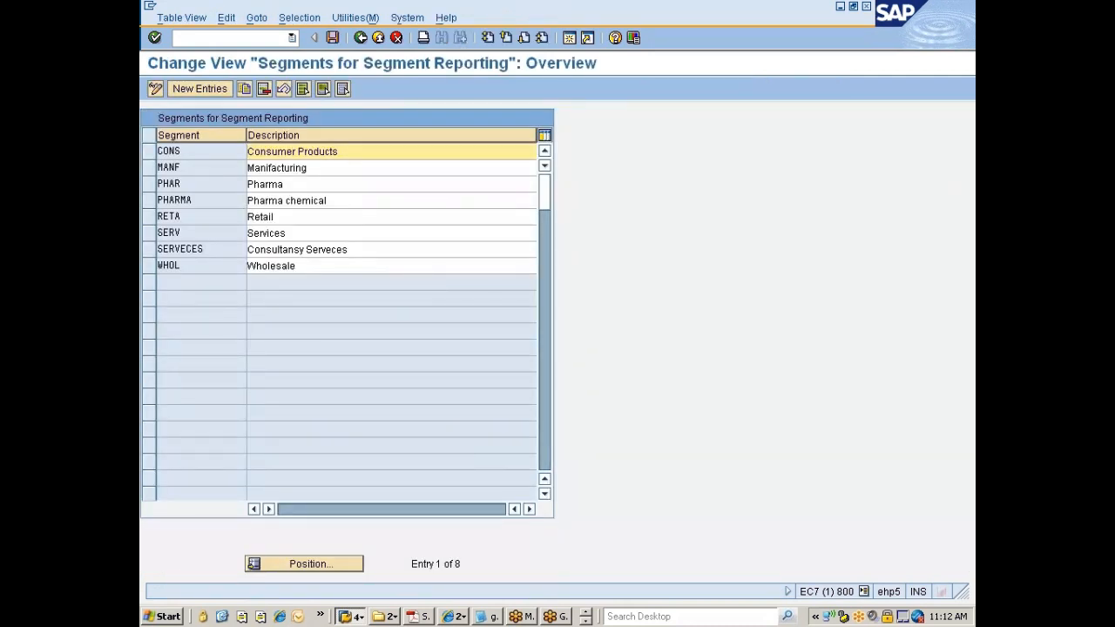
pyautogui.click(360, 40)
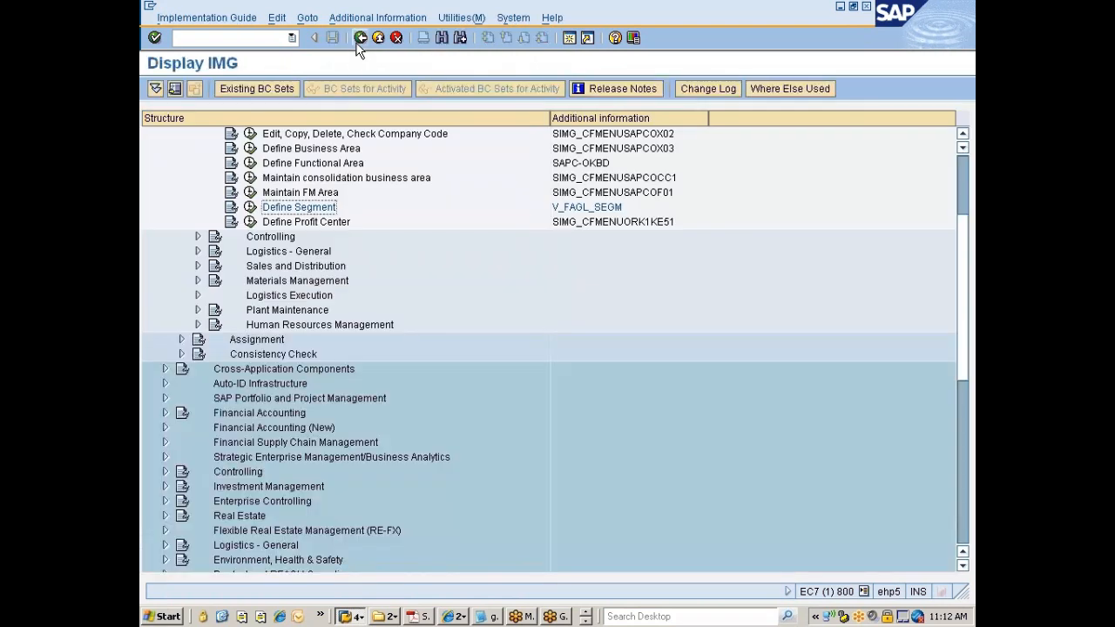
pyautogui.click(285, 222)
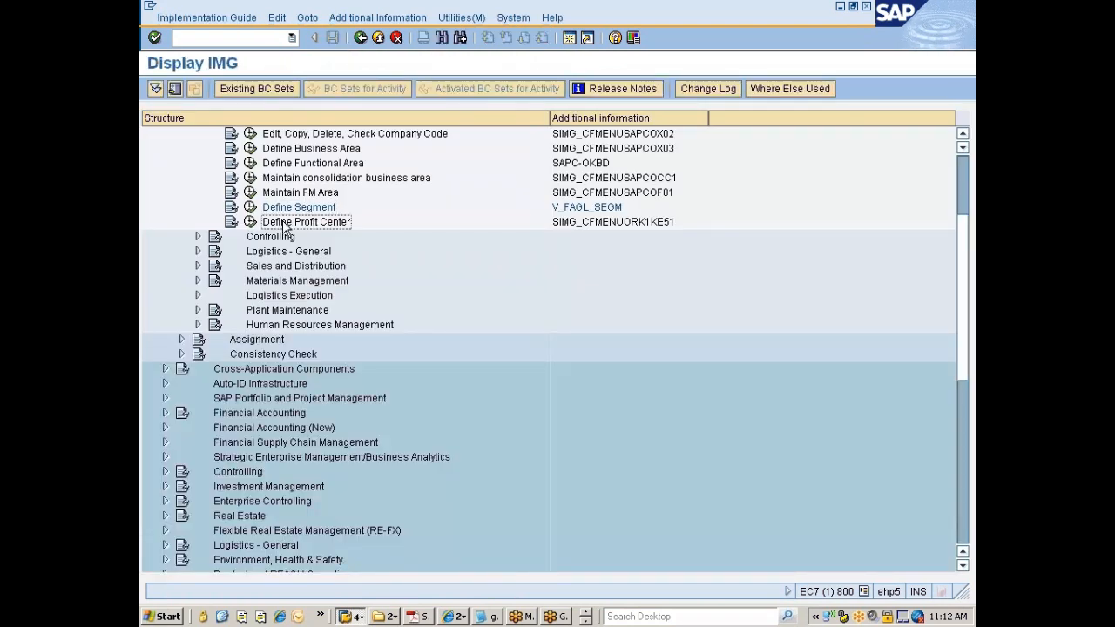
pyautogui.scroll(-1, 285, 227)
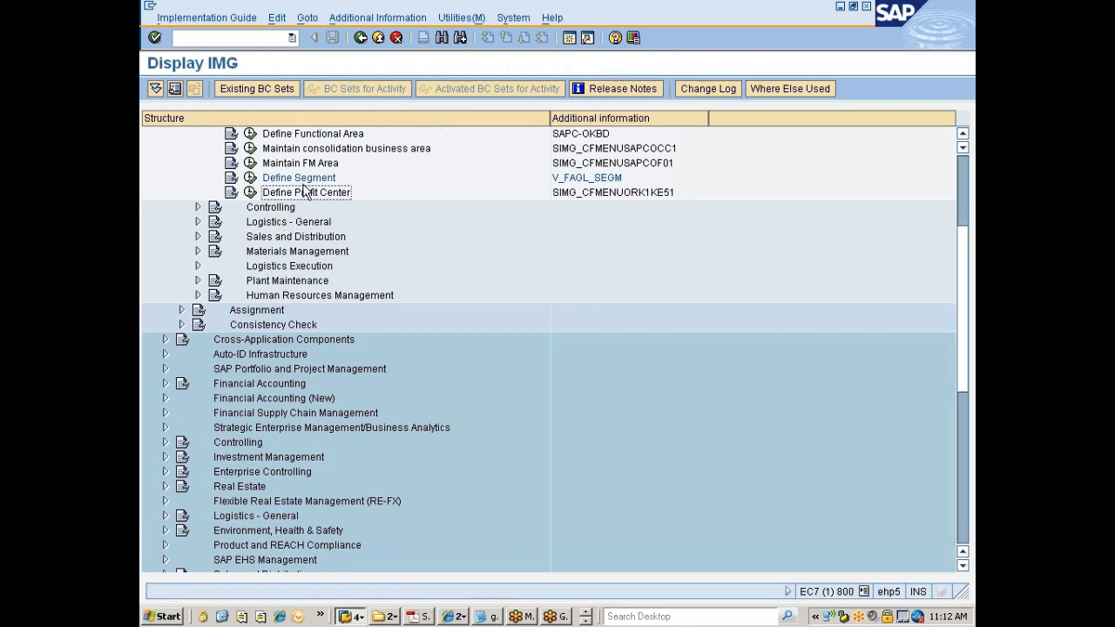
pyautogui.scroll(5, 297, 251)
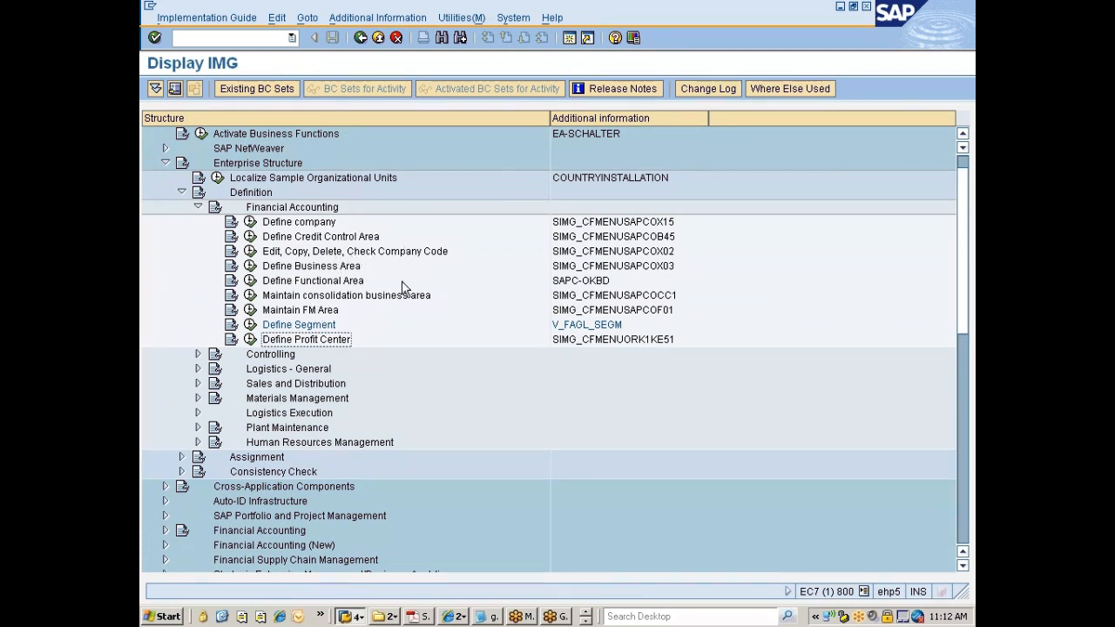
pyautogui.scroll(-3, 403, 288)
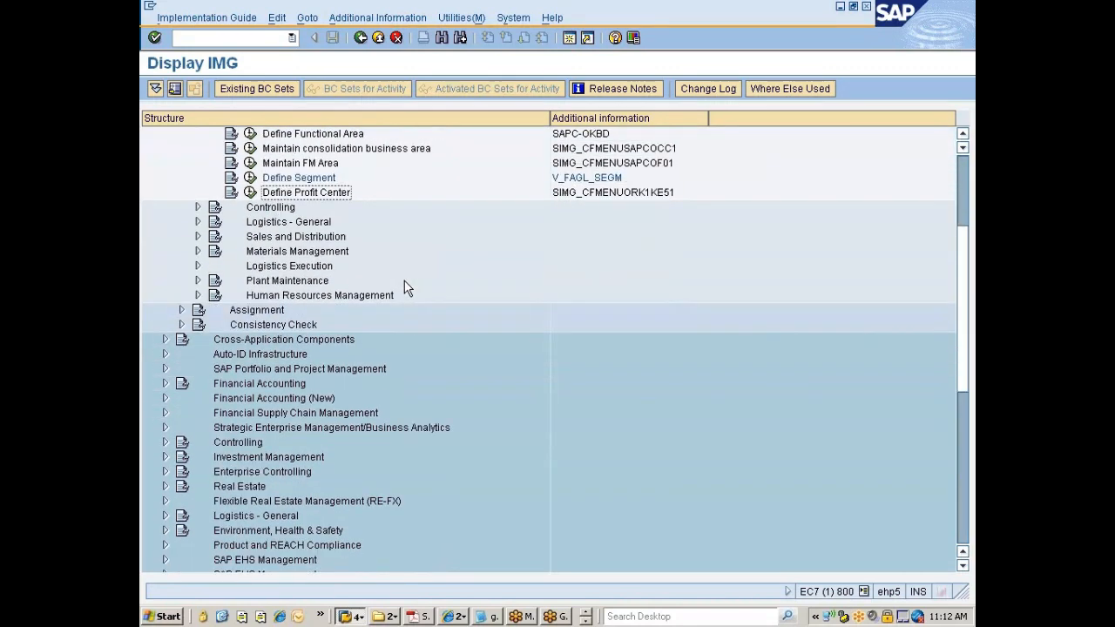
pyautogui.scroll(1, 373, 287)
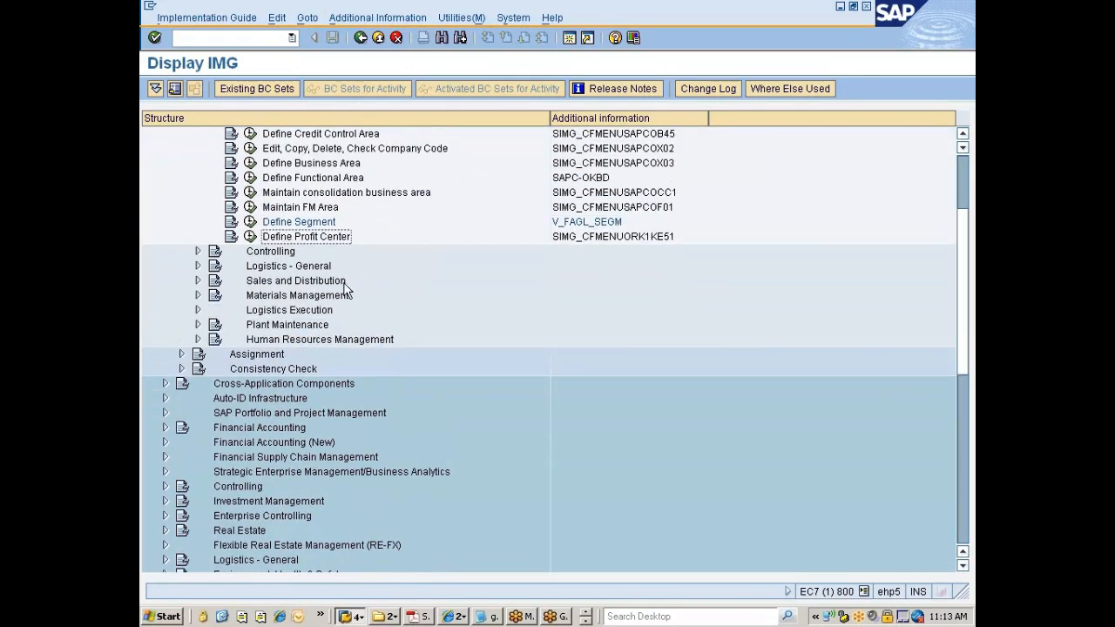
# - Expand the Controlling definitions in the IMG structure and open the activity choices for Maintain Controlling Area
pyautogui.click(278, 255)
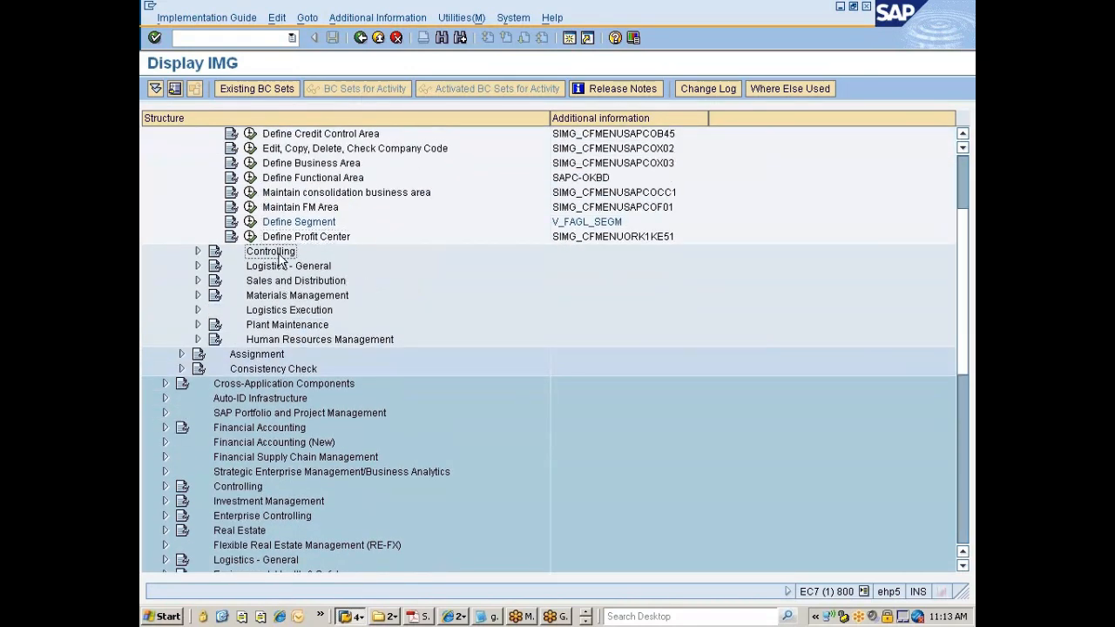
pyautogui.click(198, 251)
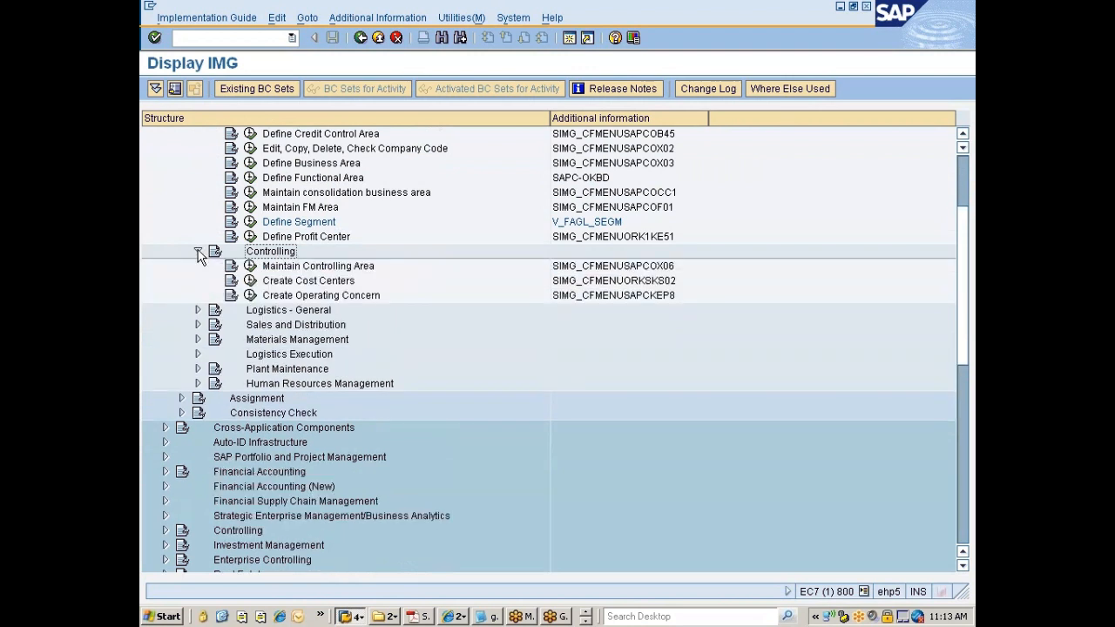
pyautogui.click(326, 269)
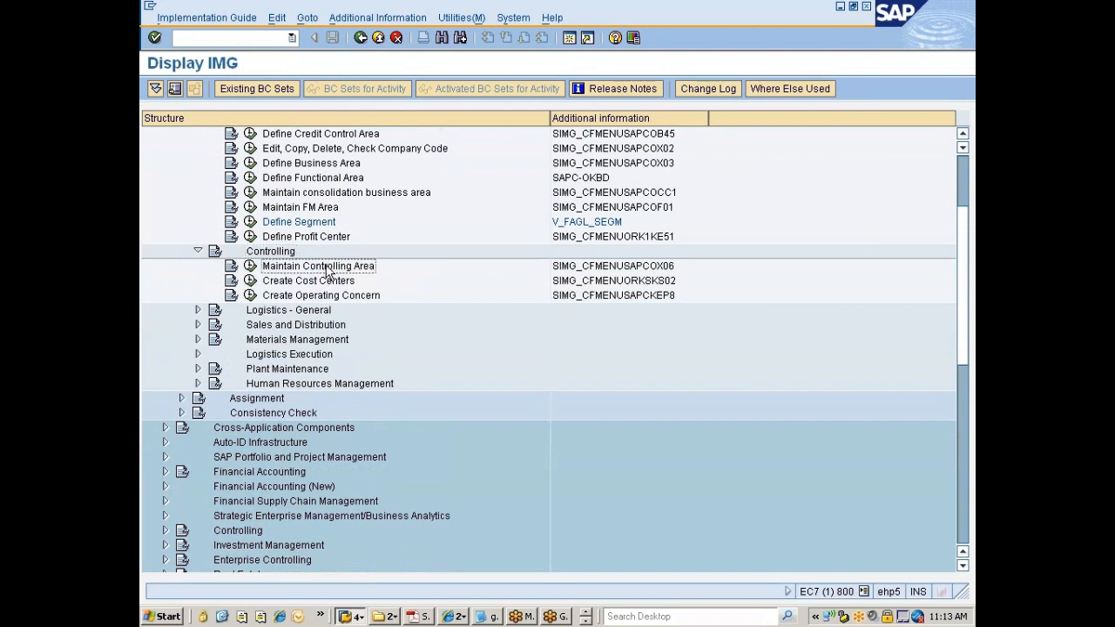
pyautogui.click(250, 266)
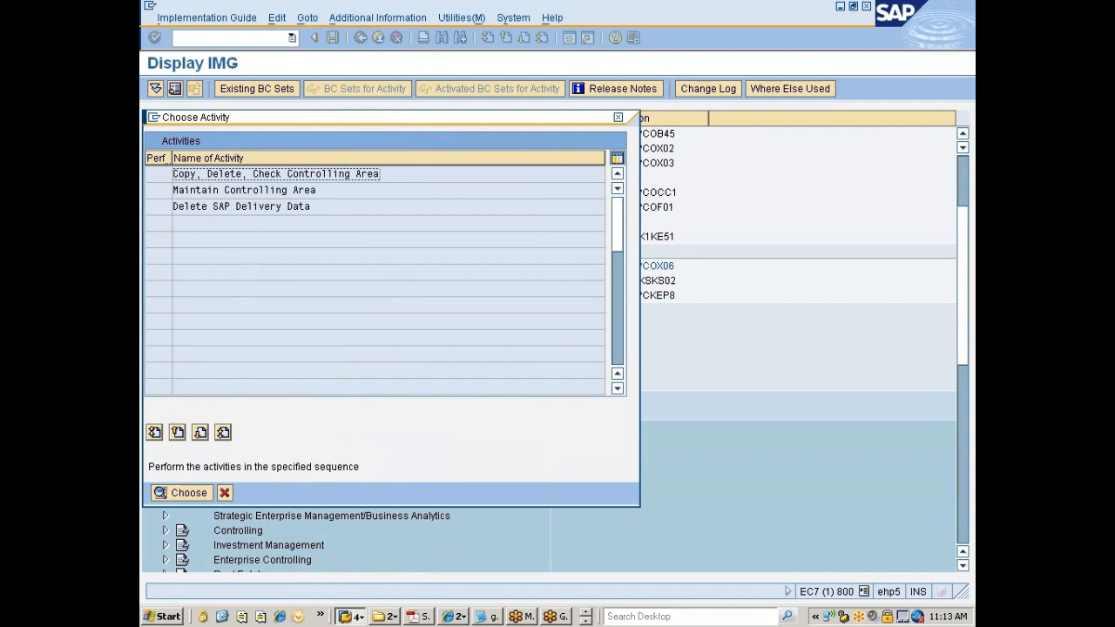
# - Try to copy the controlling area organizational object in the Copy, Delete, Check Controlling Area activity
pyautogui.doubleClick(253, 189)
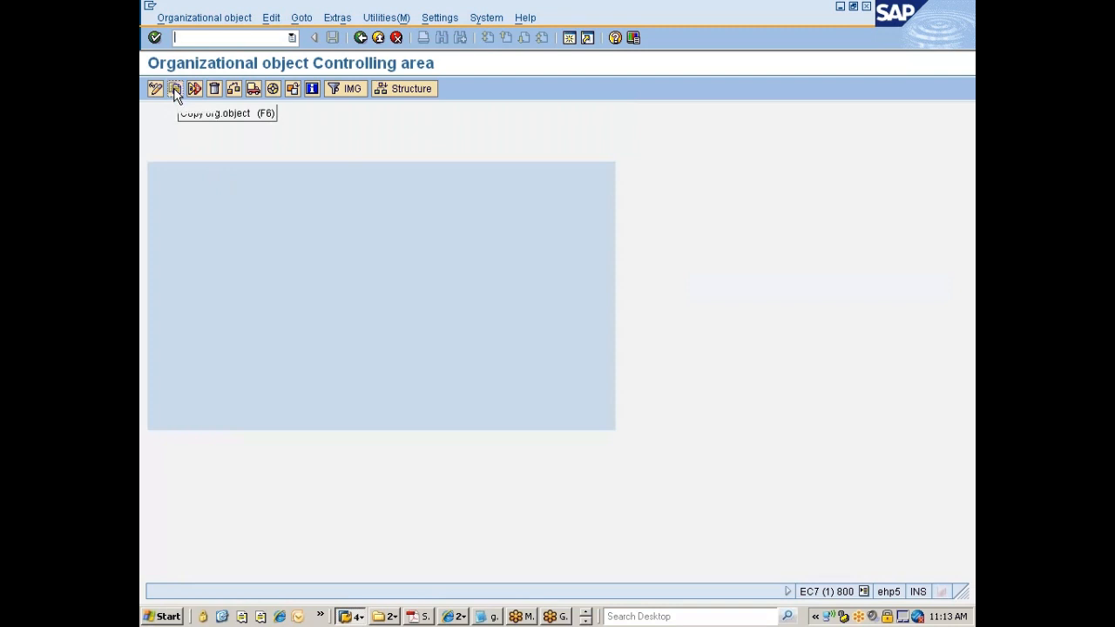
pyautogui.click(174, 90)
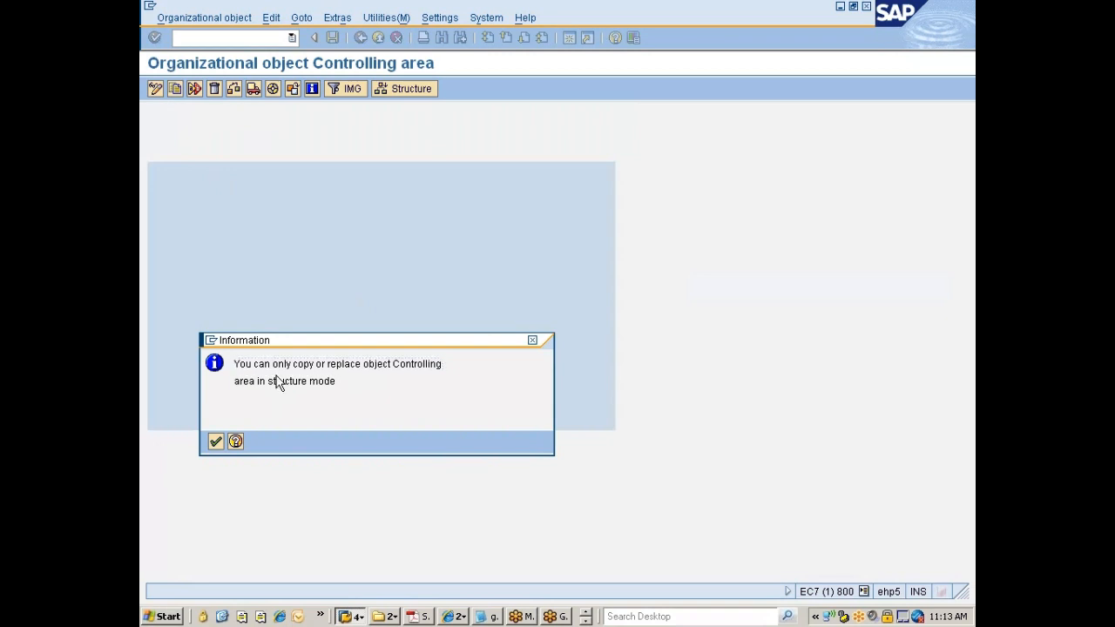
pyautogui.press('Return')
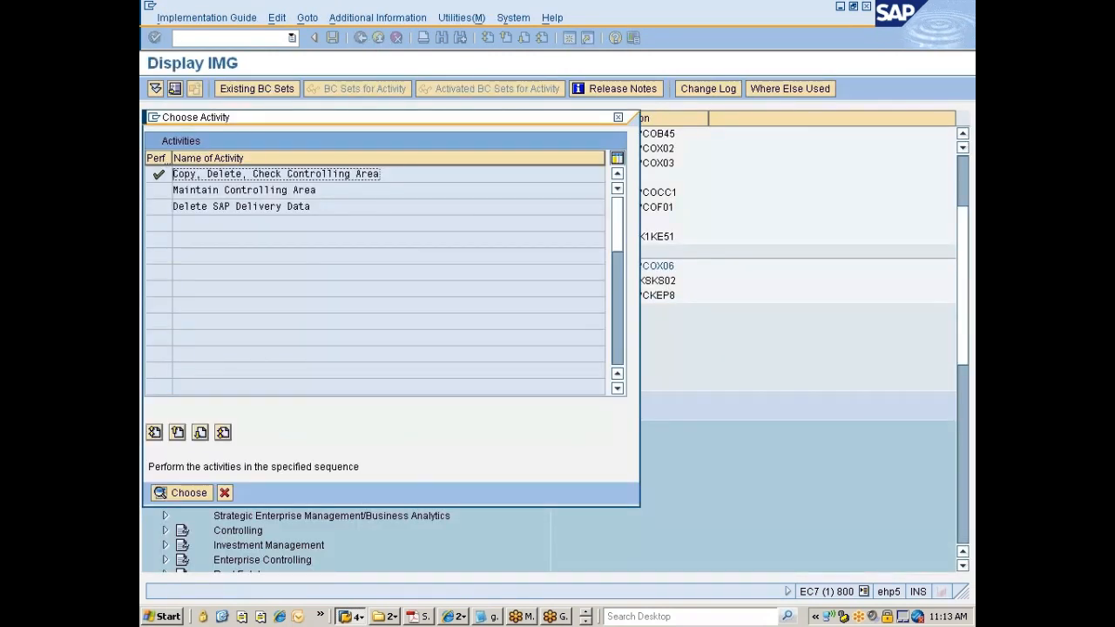
# - Open the Maintain Controlling Area activity and start a new entry with controlling area 7777
pyautogui.click(229, 190)
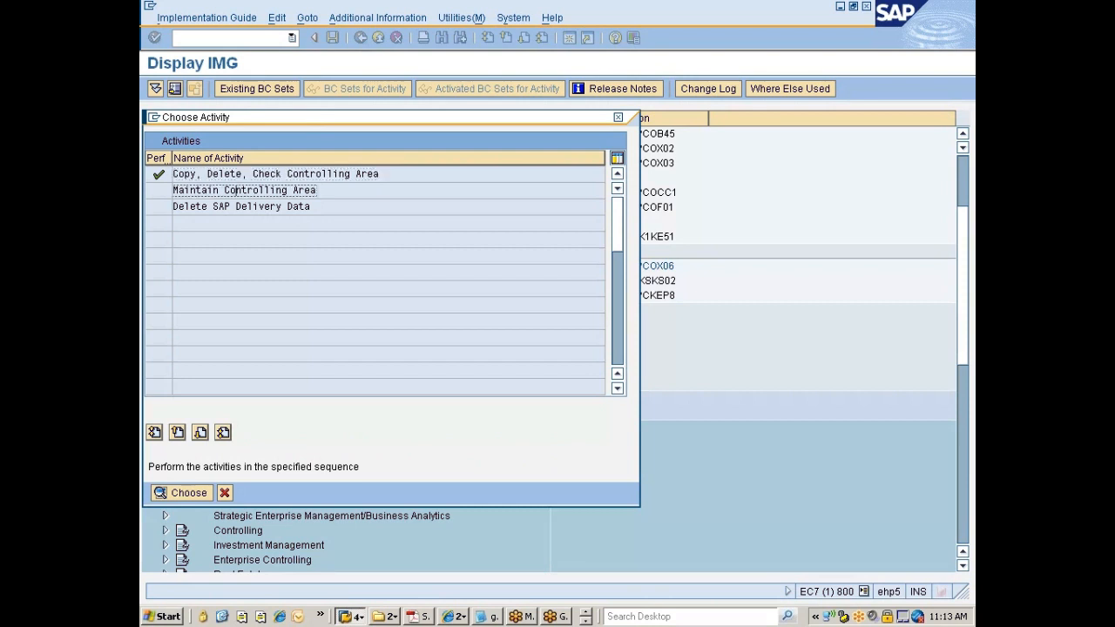
pyautogui.doubleClick(245, 190)
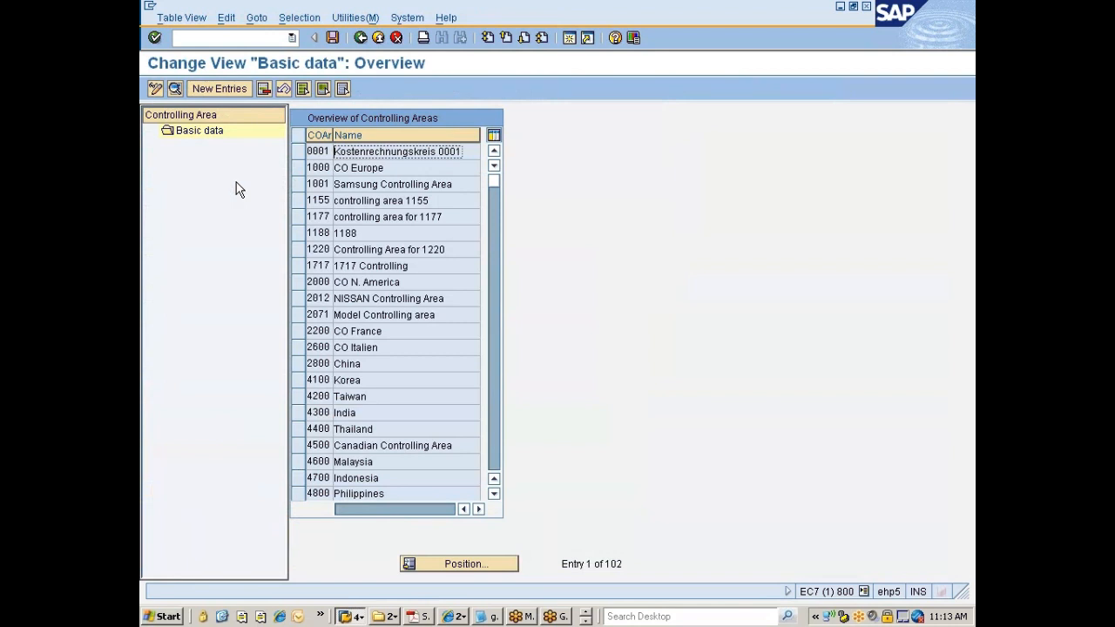
pyautogui.click(212, 91)
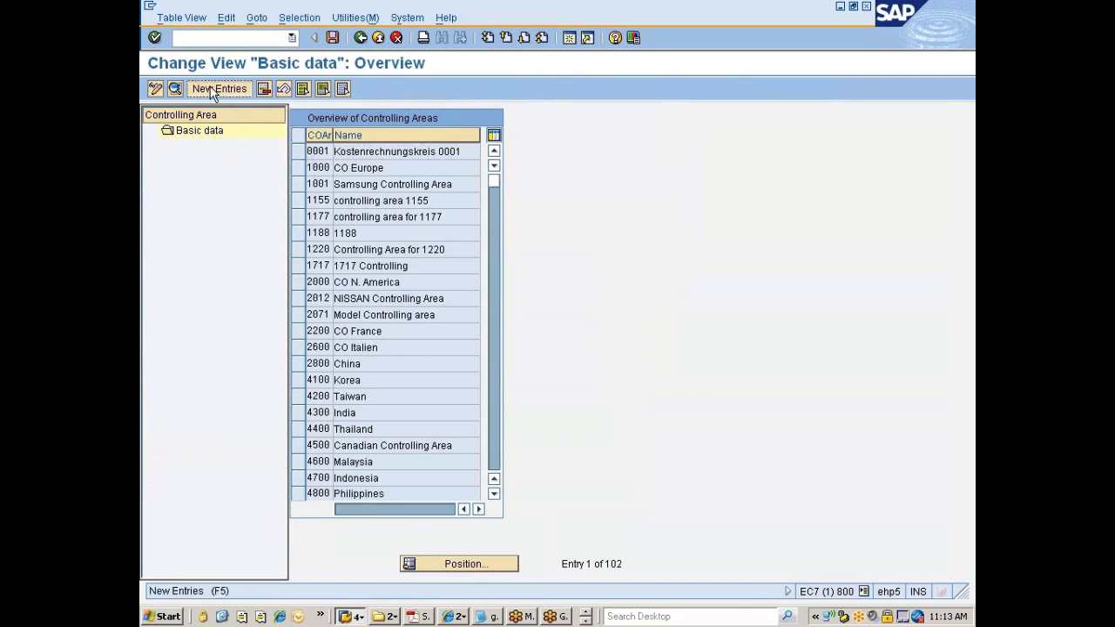
pyautogui.click(213, 90)
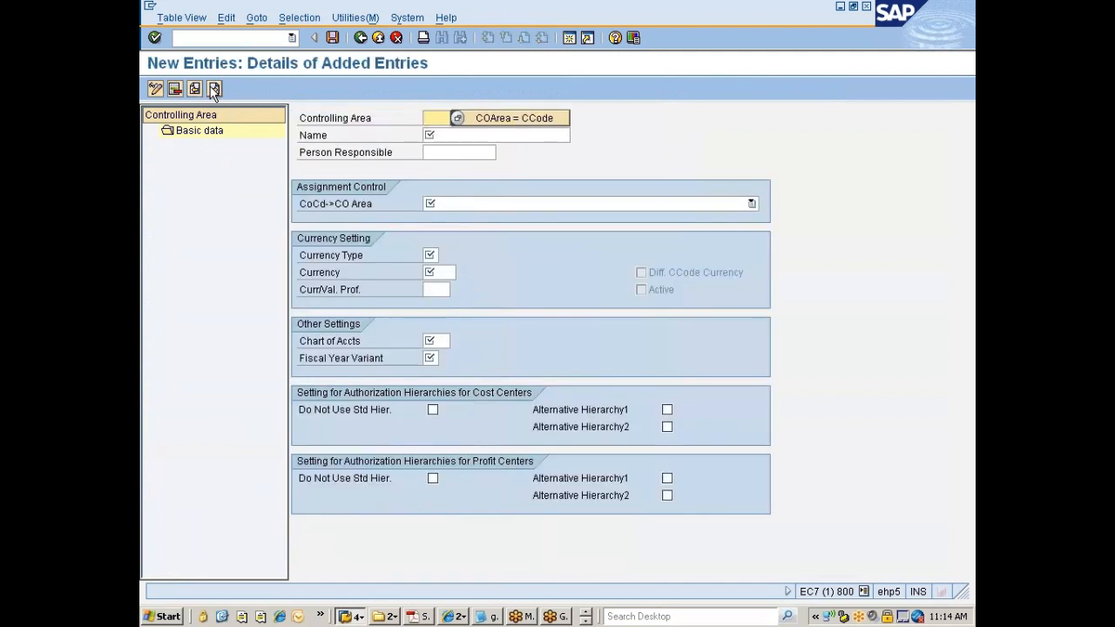
pyautogui.write('7777')
pyautogui.press('Tab')
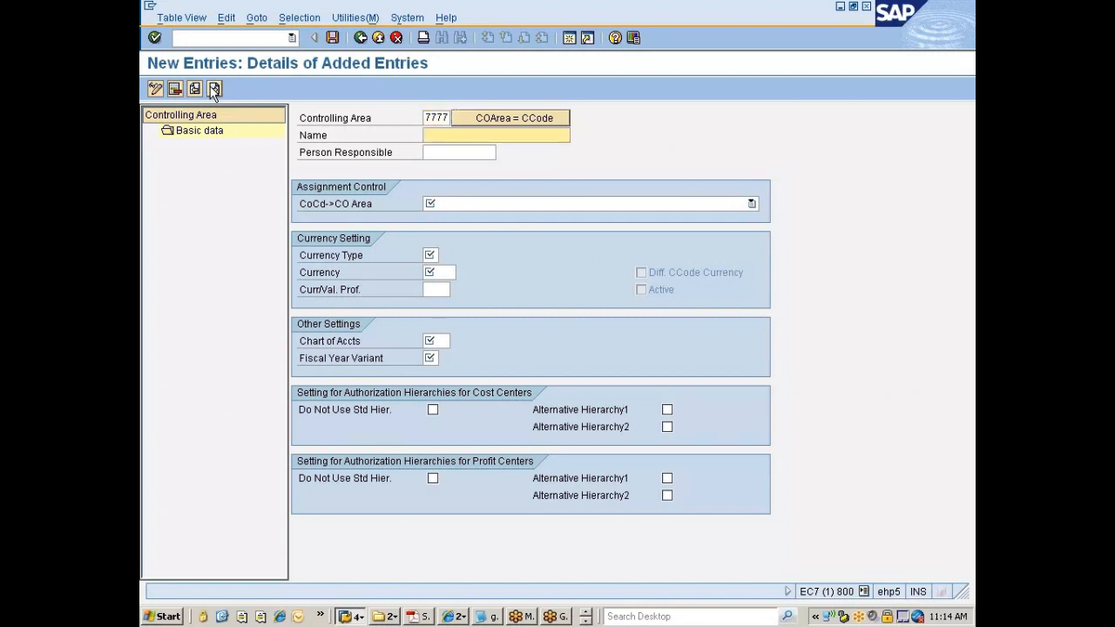
# - Name controlling area 7777 "Control Area---Nissan Grp"
pyautogui.write('C')
pyautogui.press('Down')
pyautogui.press('Return')
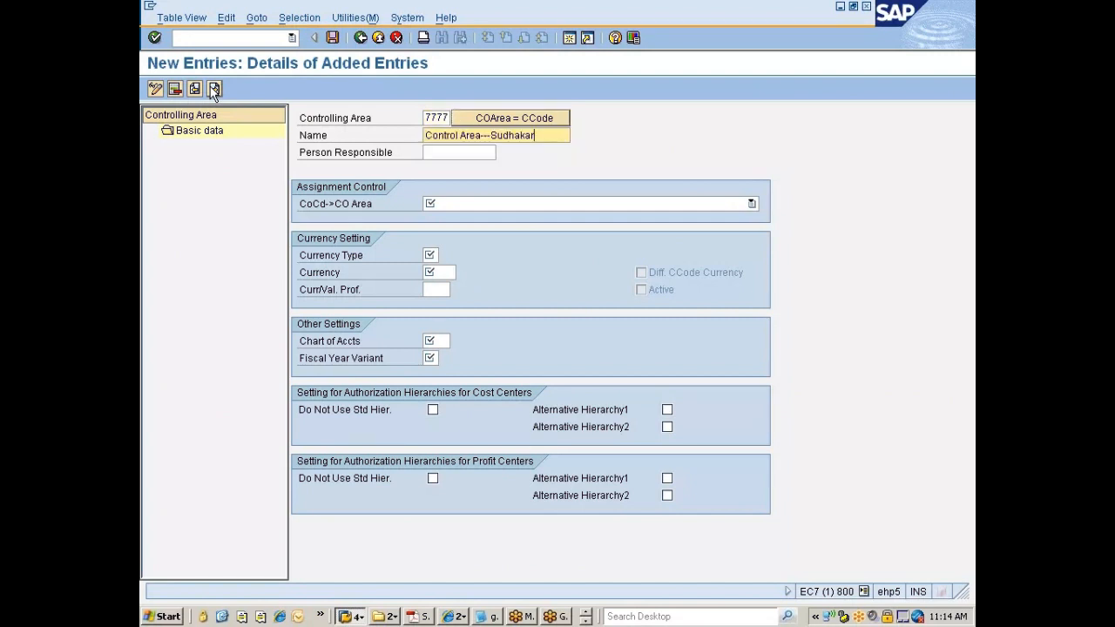
pyautogui.press('BackSpace')
pyautogui.press('BackSpace')
pyautogui.press('BackSpace')
pyautogui.press('BackSpace')
pyautogui.press('BackSpace')
pyautogui.press('BackSpace')
pyautogui.press('BackSpace')
pyautogui.press('BackSpace')
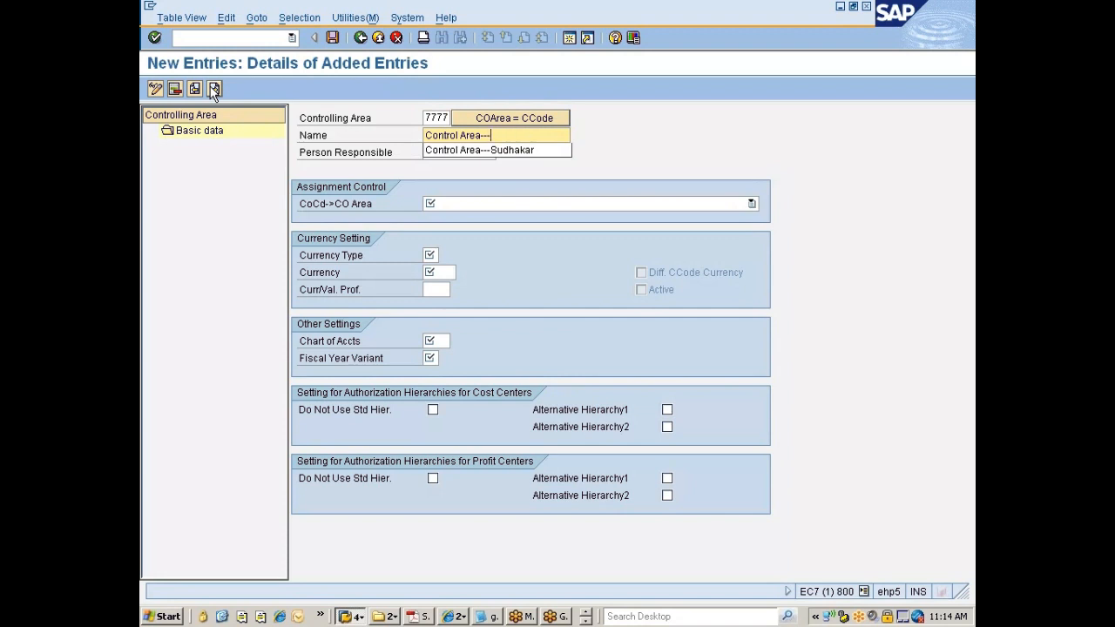
pyautogui.write('Nissan Gro')
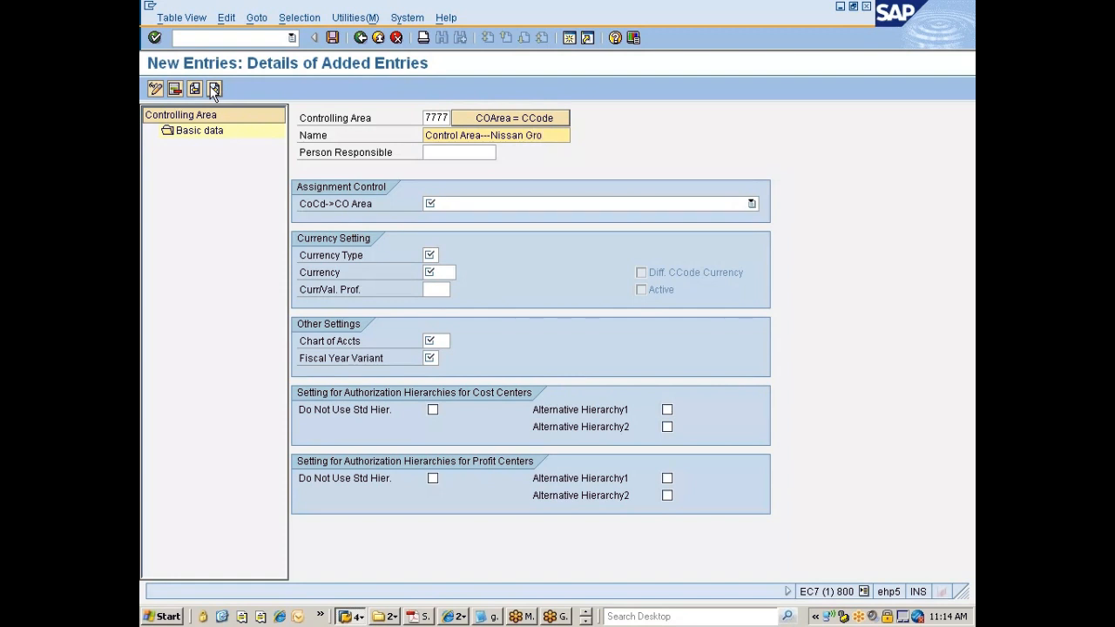
pyautogui.press('BackSpace')
pyautogui.write('p')
pyautogui.click(213, 89)
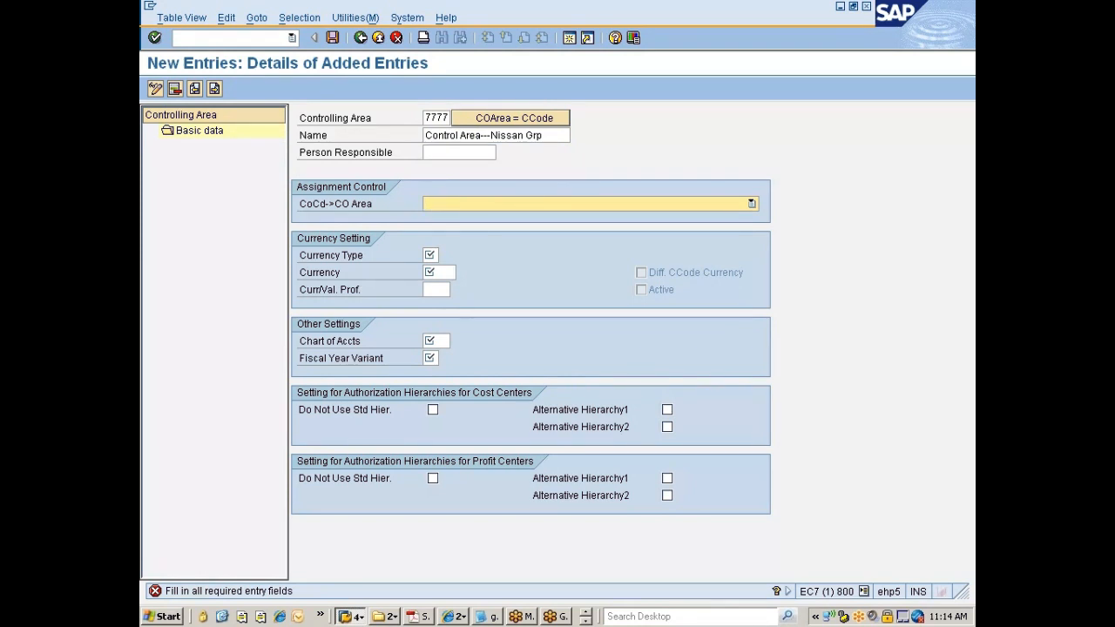
# - Switch to the presentation's SAP organizational structures diagram, examine how control area relates to company, and return to the new controlling area entry
pyautogui.hotkey('alt', 'Tab')
pyautogui.hotkey('alt', 'Tab')
pyautogui.hotkey('alt', 'Tab')
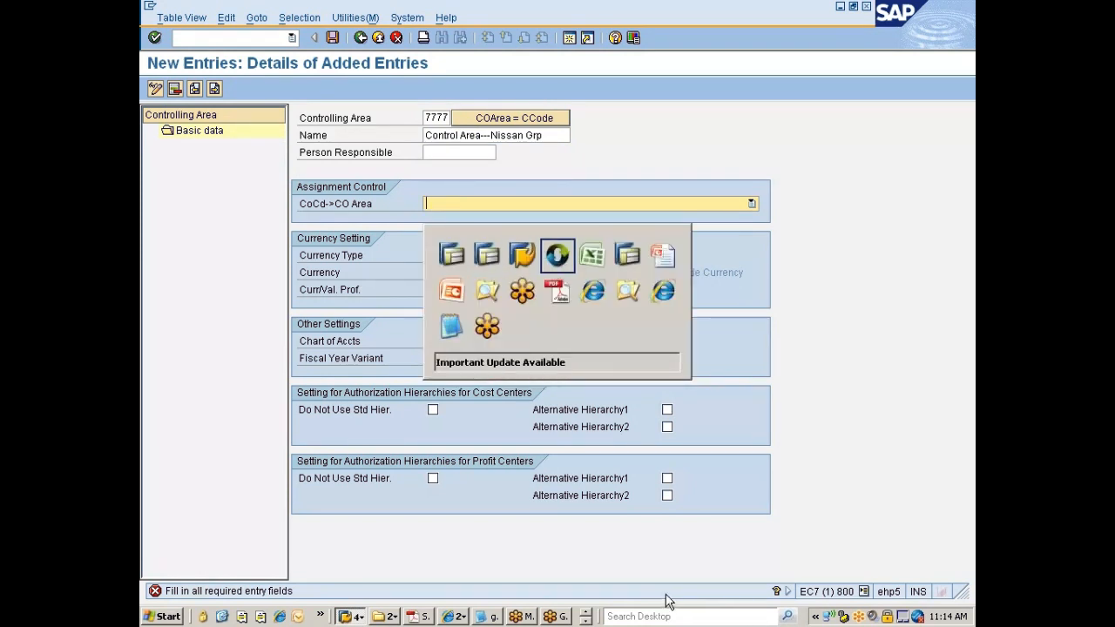
pyautogui.hotkey('alt', 'Tab')
pyautogui.hotkey('alt', 'Tab')
pyautogui.hotkey('alt', 'Tab')
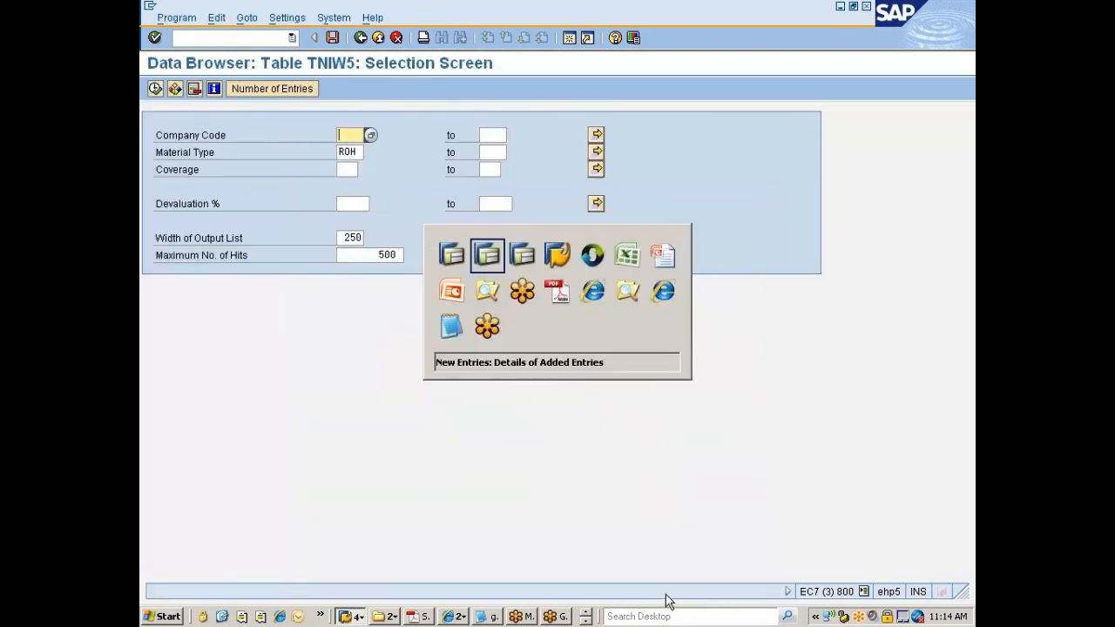
pyautogui.hotkey('alt', 'Tab')
pyautogui.hotkey('alt', 'Tab')
pyautogui.hotkey('alt', 'Tab')
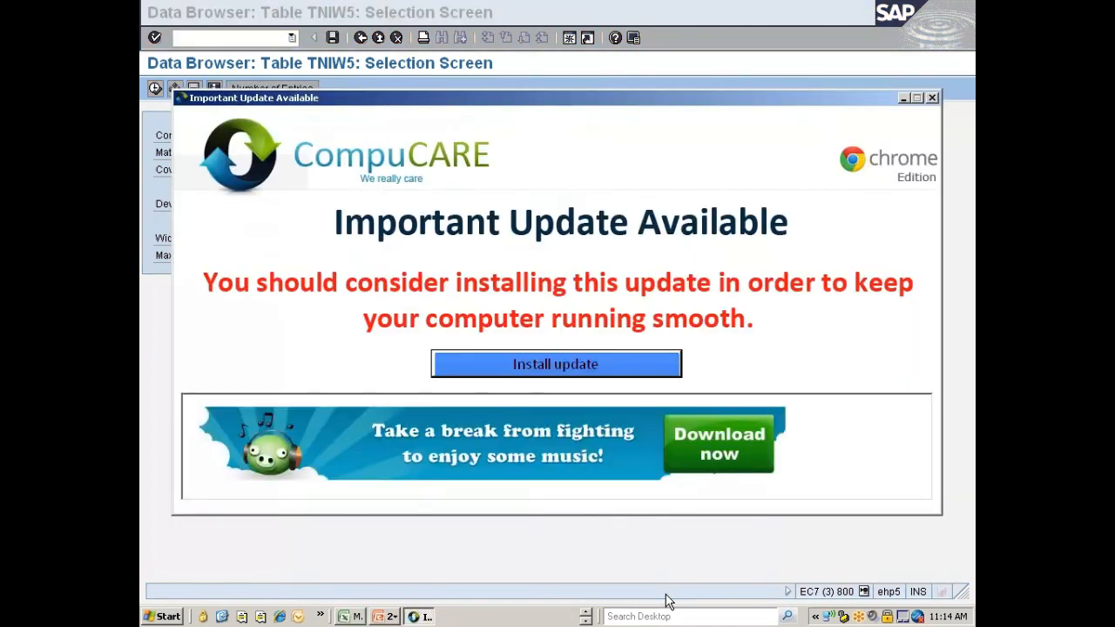
pyautogui.hotkey('alt', 'Tab')
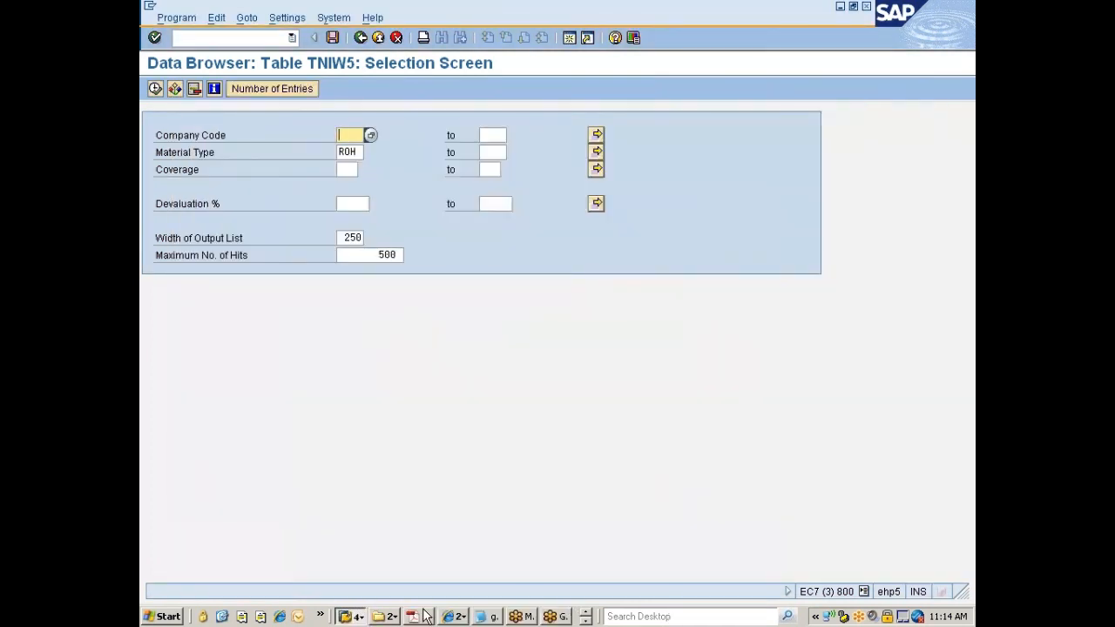
pyautogui.click(586, 621)
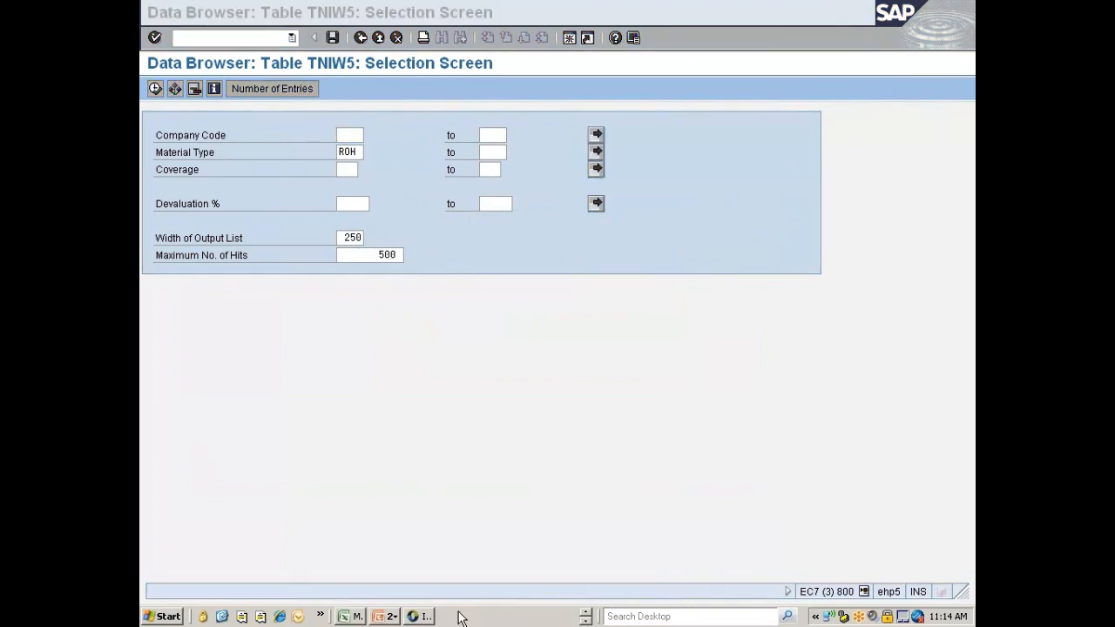
pyautogui.click(386, 616)
pyautogui.click(417, 581)
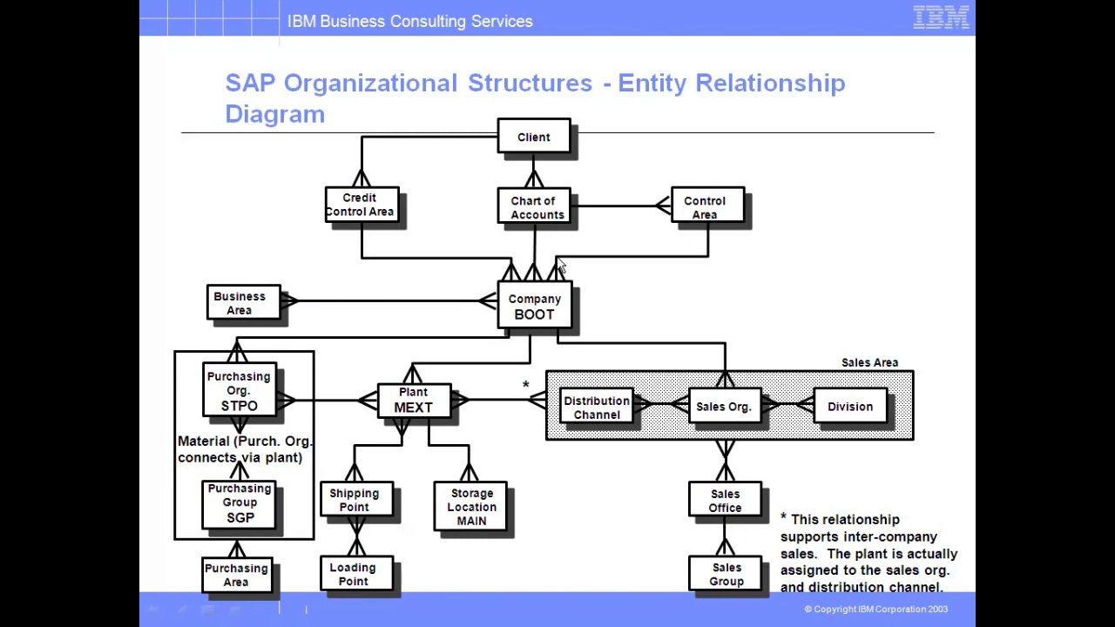
pyautogui.hotkey('alt', 'Tab')
pyautogui.hotkey('alt', 'Tab')
pyautogui.hotkey('alt', 'Tab')
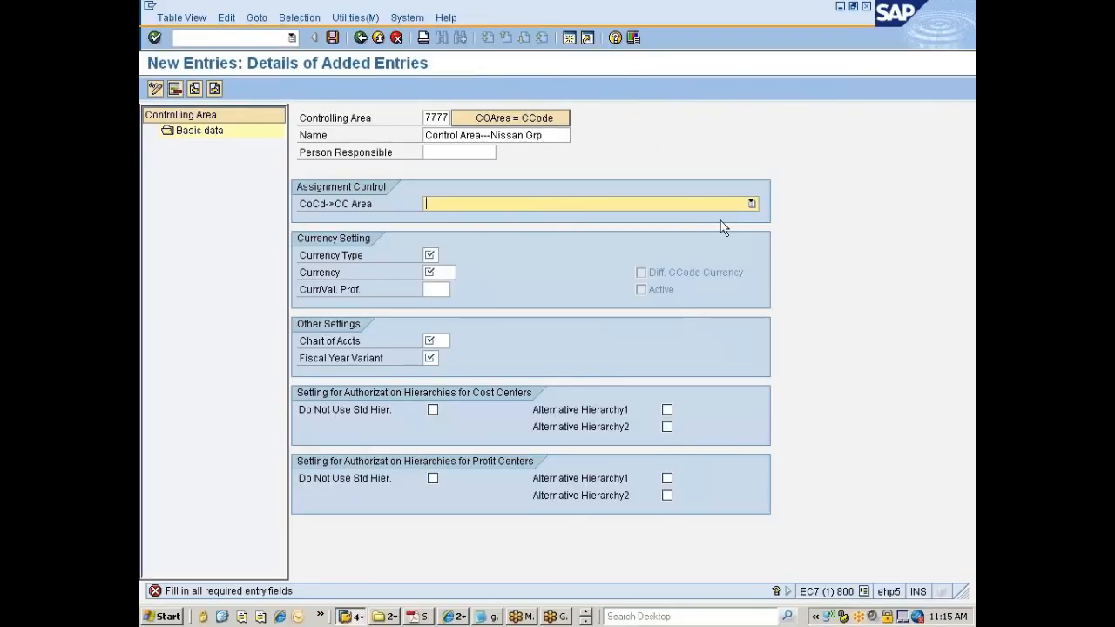
# - Set controlling area 7777's company code assignment to Cross-company-code cost accounting and its currency type to 10, Company code currency
pyautogui.click(752, 205)
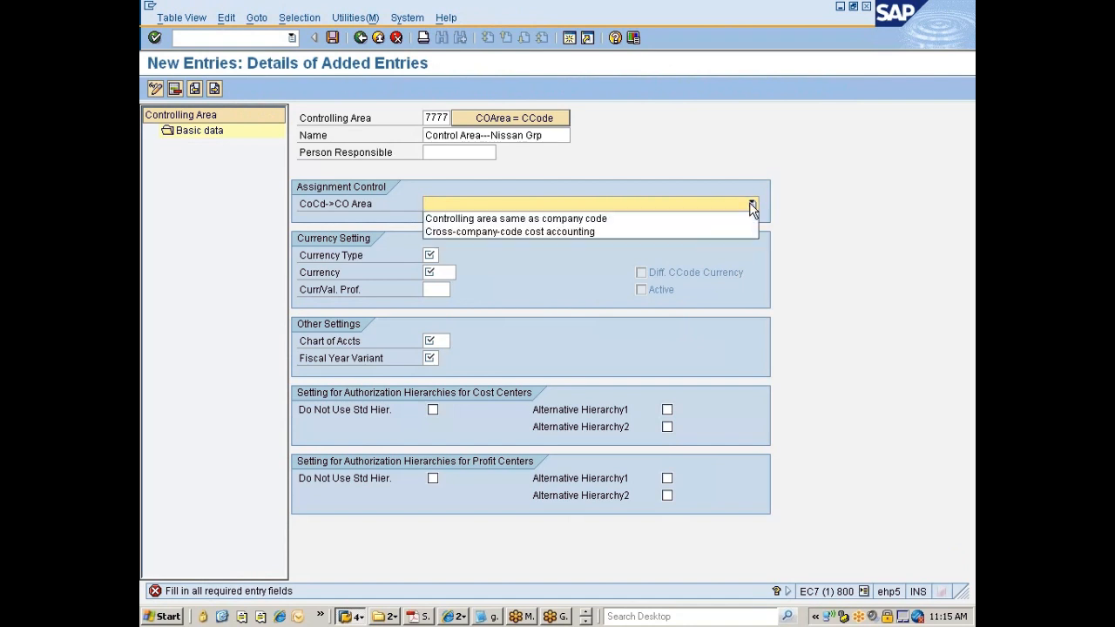
pyautogui.click(521, 231)
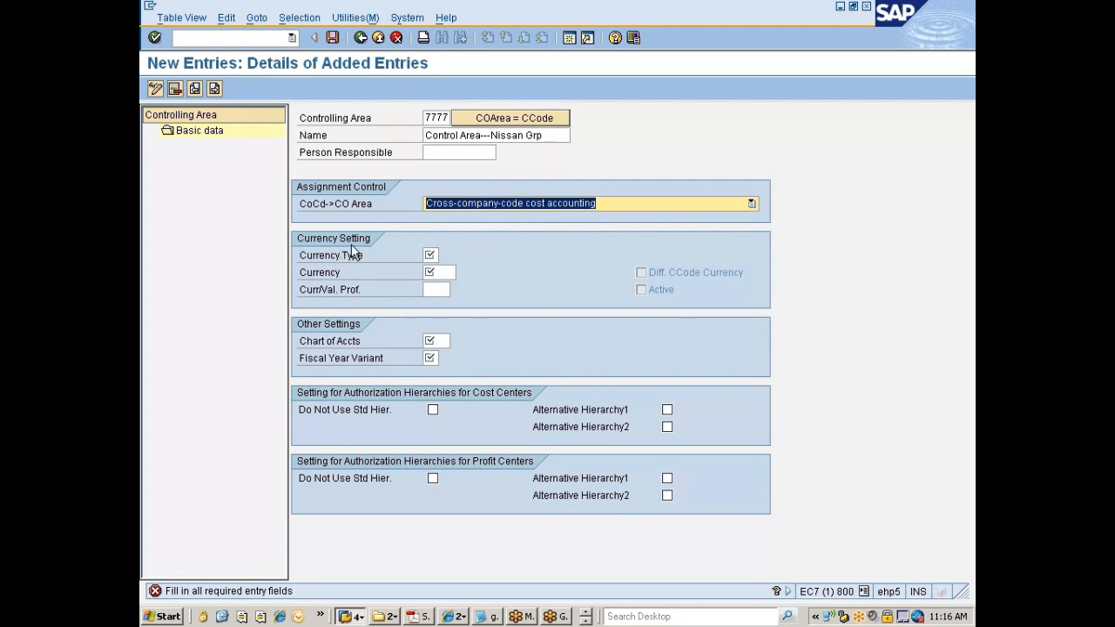
pyautogui.click(430, 255)
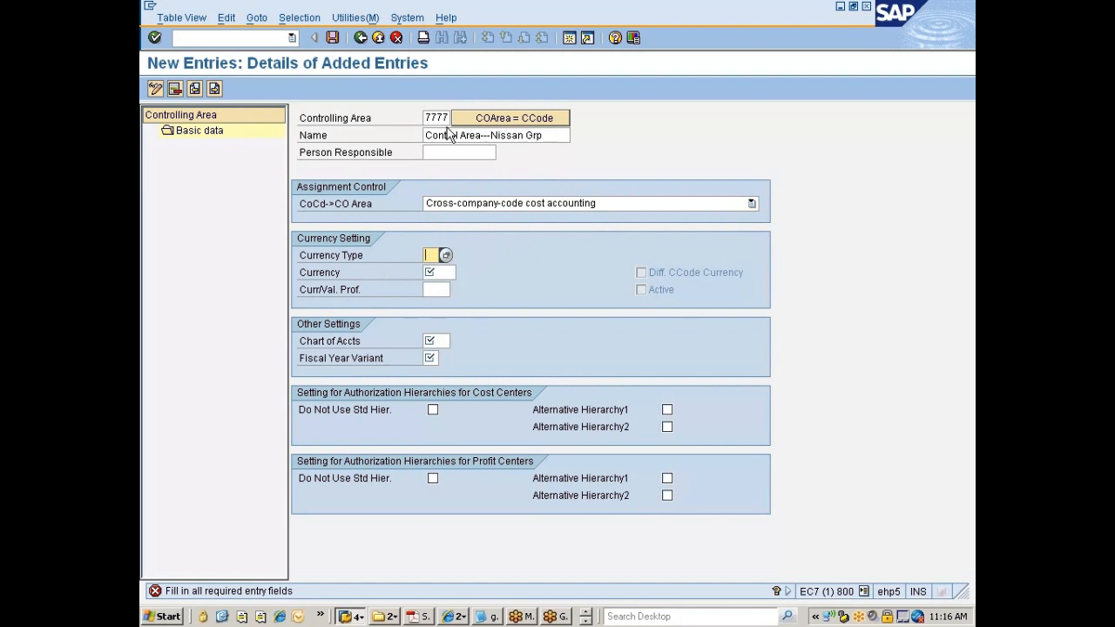
pyautogui.click(447, 258)
pyautogui.click(447, 258)
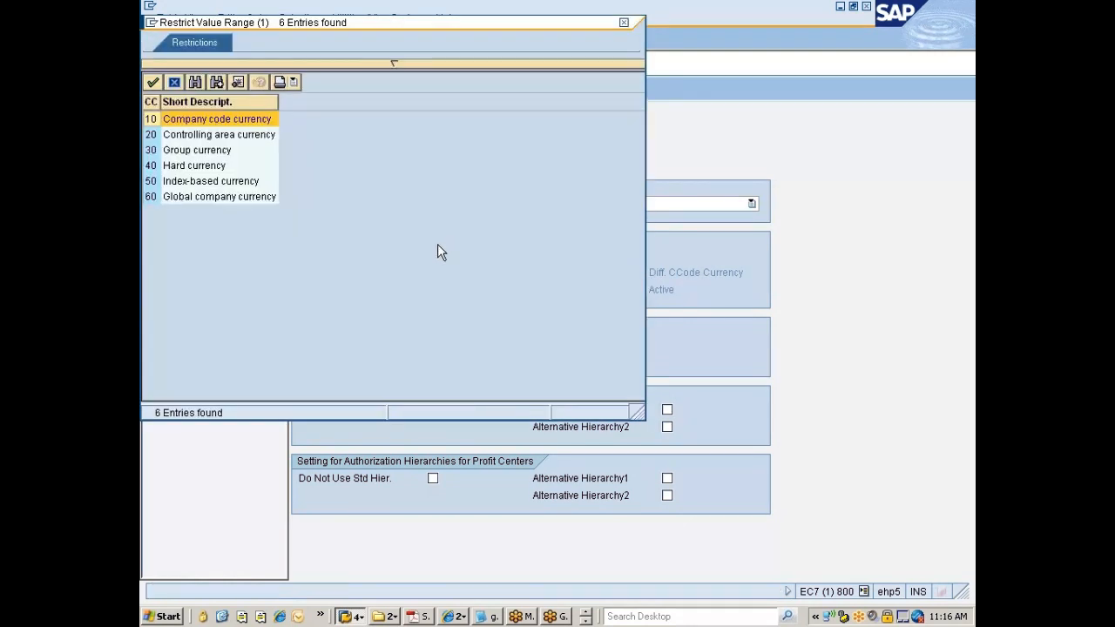
pyautogui.doubleClick(153, 124)
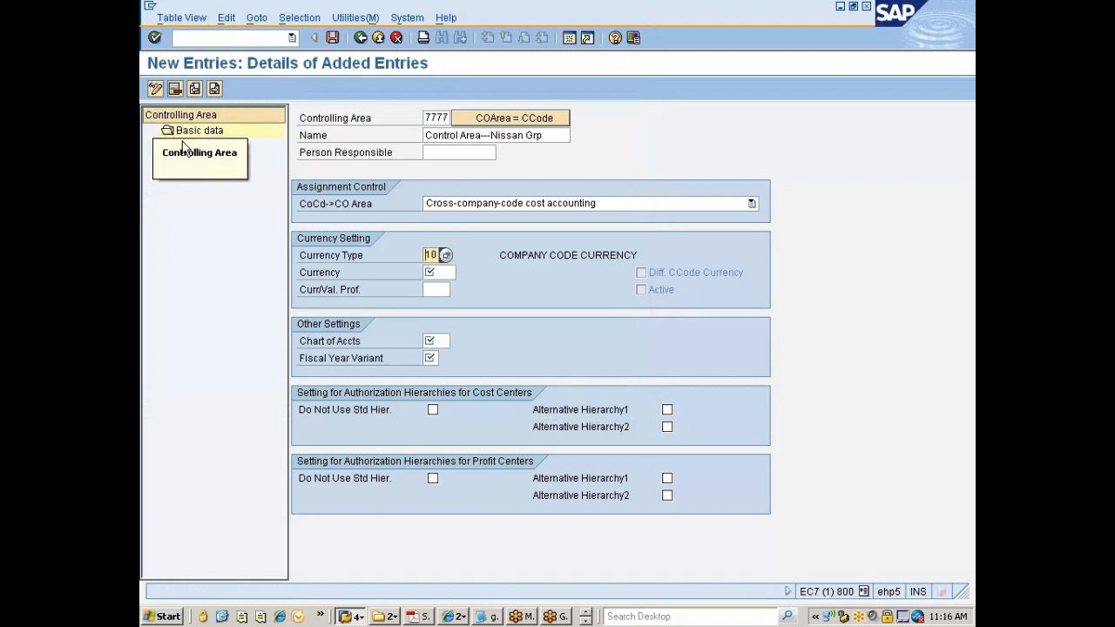
# - Set the currency of controlling area 7777 to INR
pyautogui.click(427, 272)
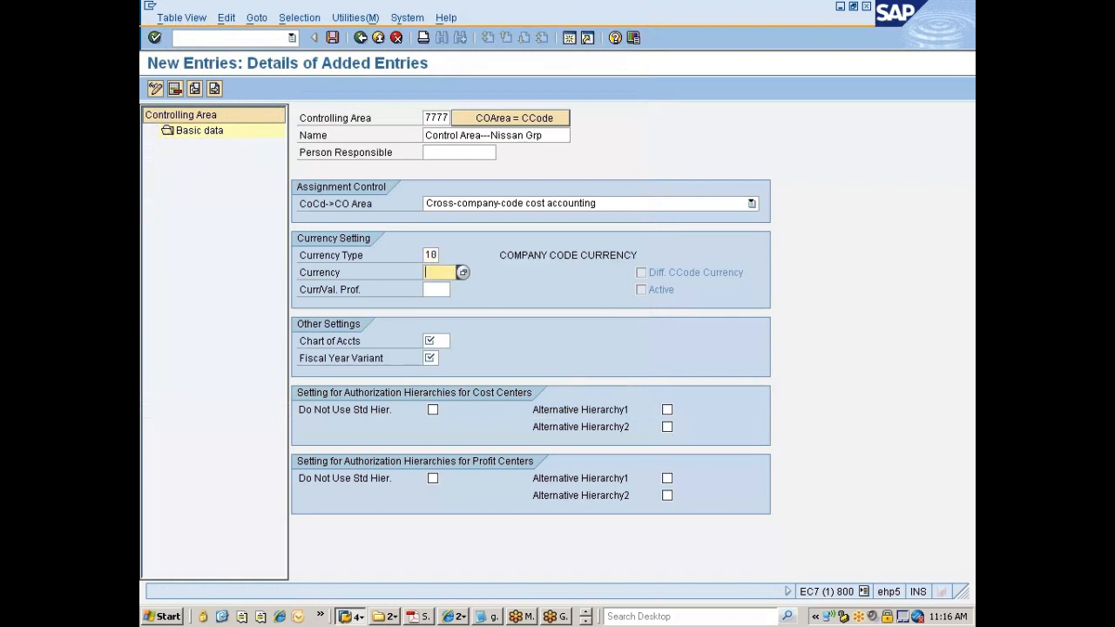
pyautogui.press('Return')
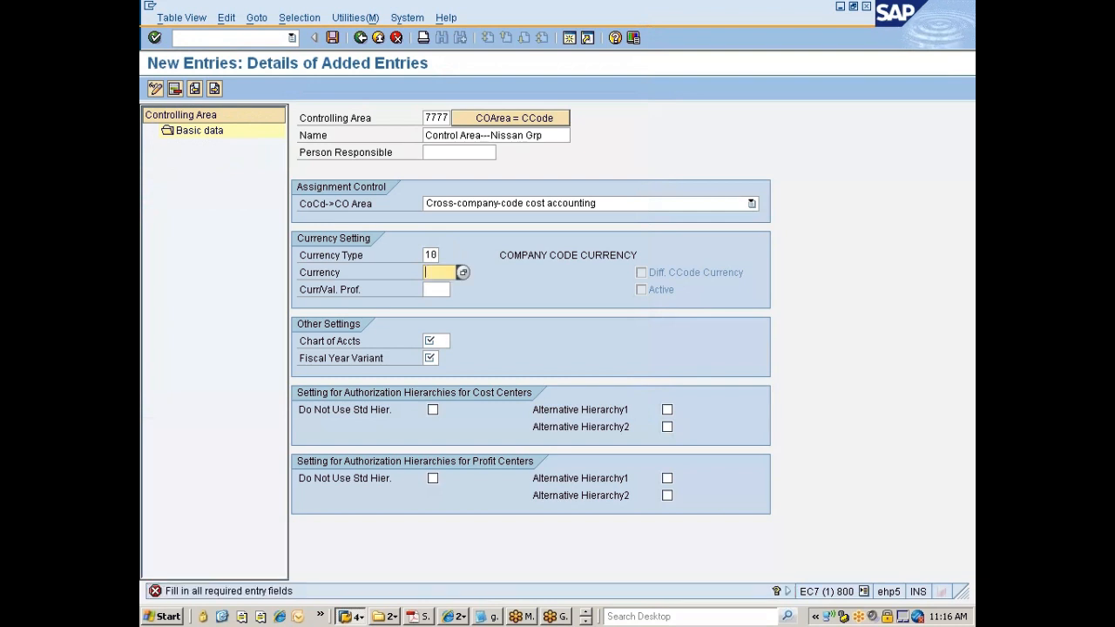
pyautogui.write('INR')
pyautogui.press('Return')
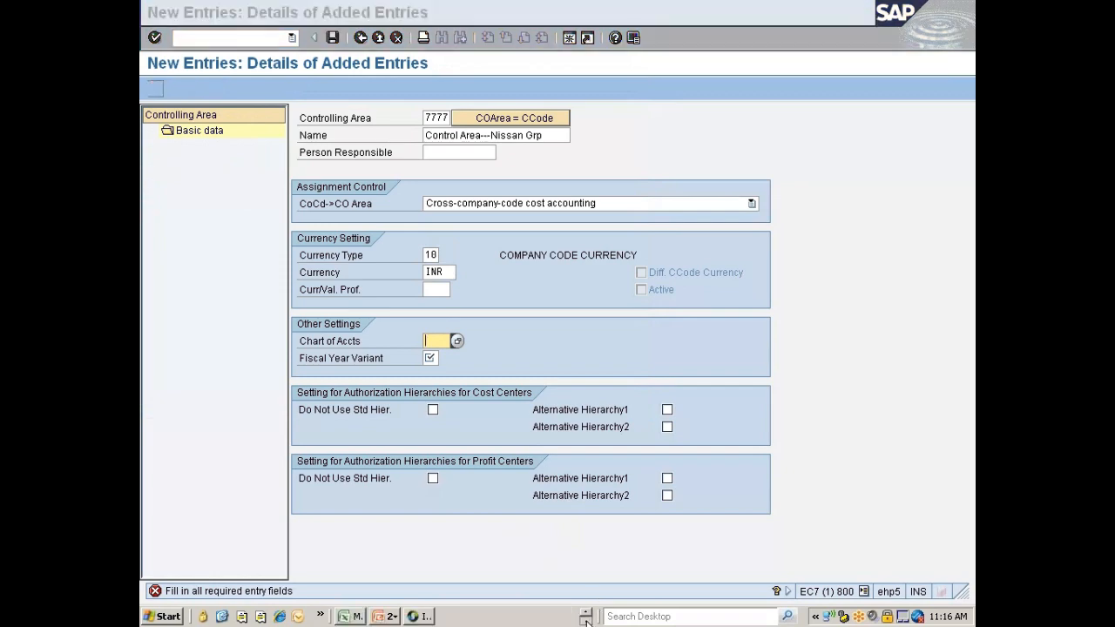
# - Look over the class notes workbook, then bring up the presentation's SAP organizational structures diagram to examine the chart of accounts and control area relationship
pyautogui.click(358, 613)
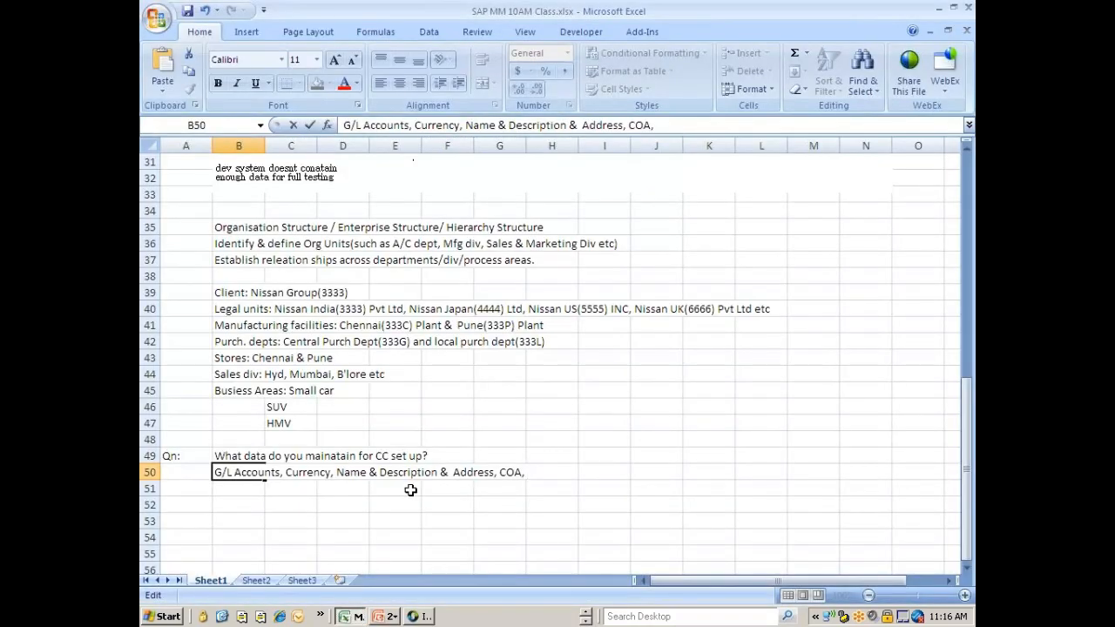
pyautogui.scroll(3, 479, 505)
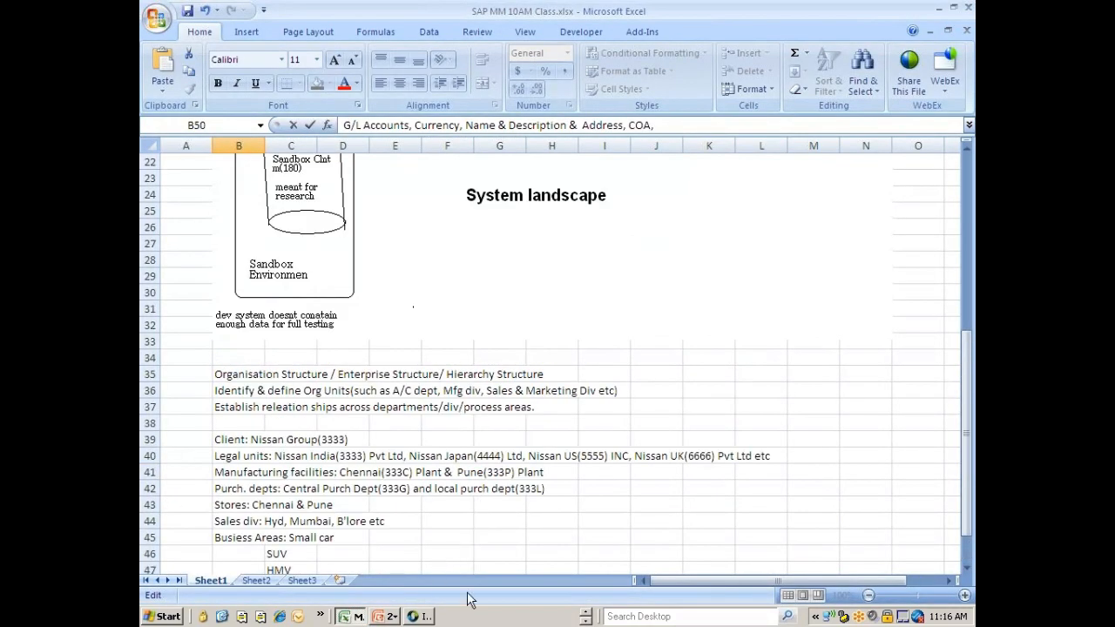
pyautogui.click(389, 617)
pyautogui.click(404, 582)
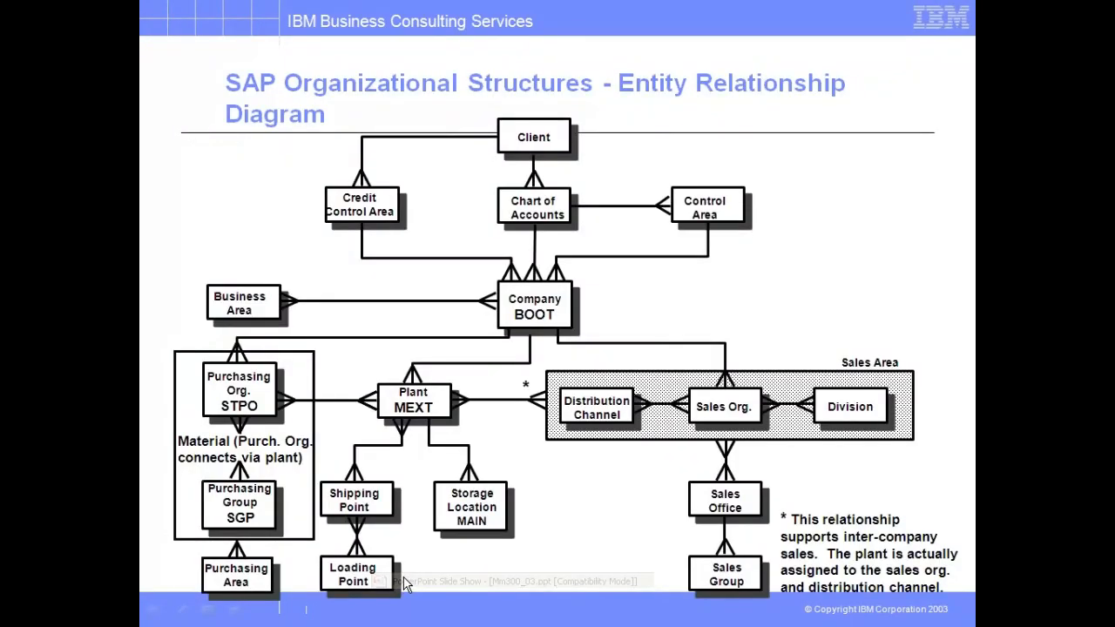
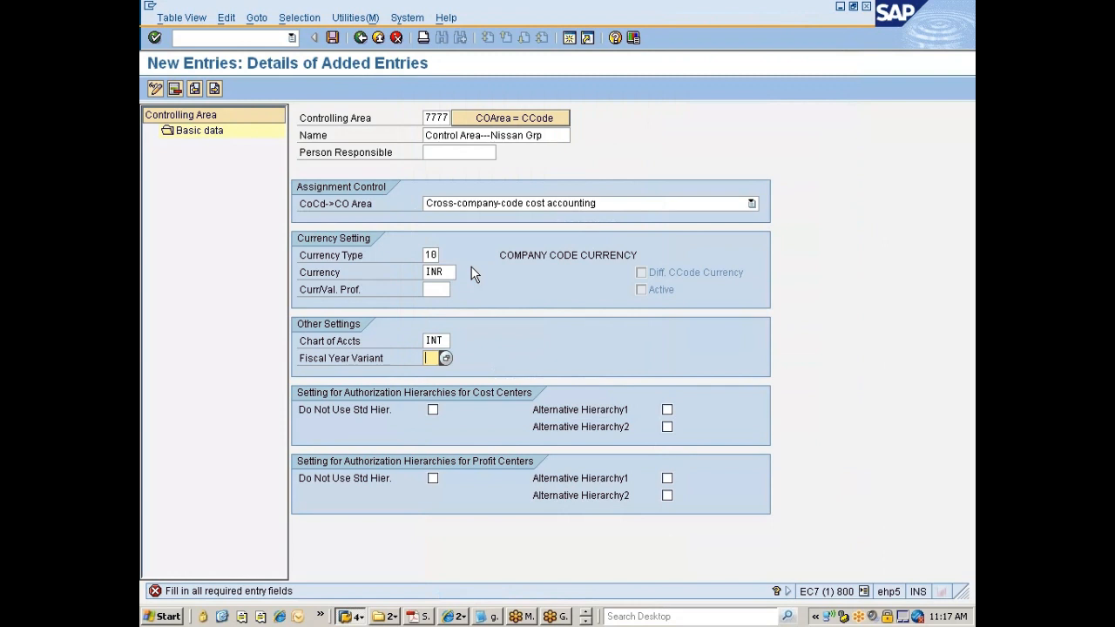
# - Choose fiscal year variant K4, calendar year with 4 special periods, and save controlling area 7777 under customizing request EC7K900551
pyautogui.click(446, 359)
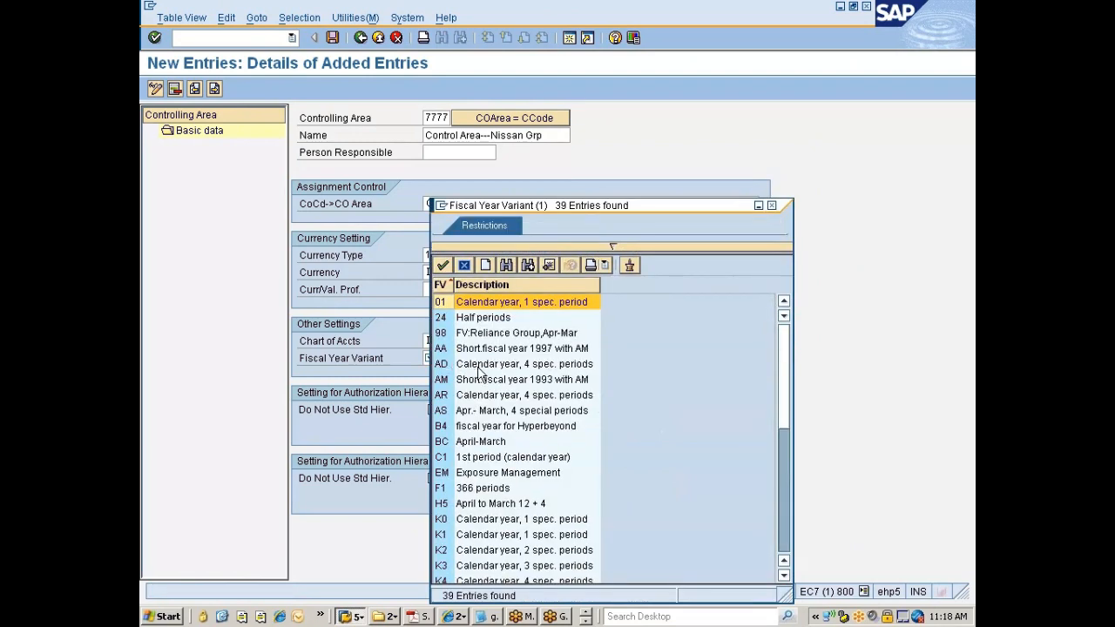
pyautogui.scroll(-6, 483, 370)
pyautogui.scroll(-1, 491, 375)
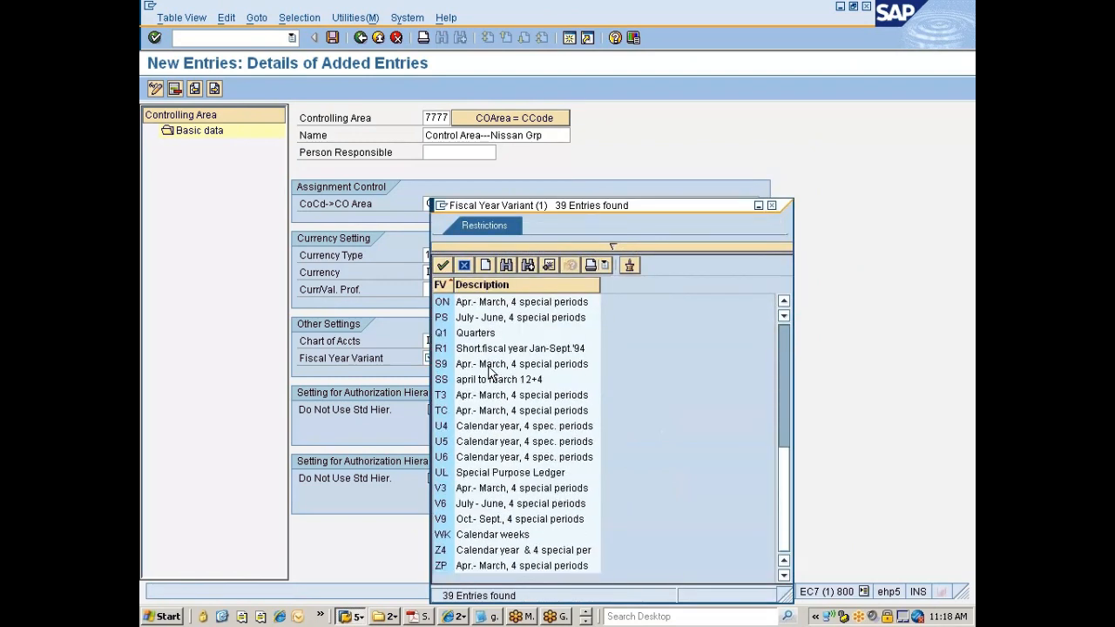
pyautogui.scroll(2, 491, 375)
pyautogui.click(475, 354)
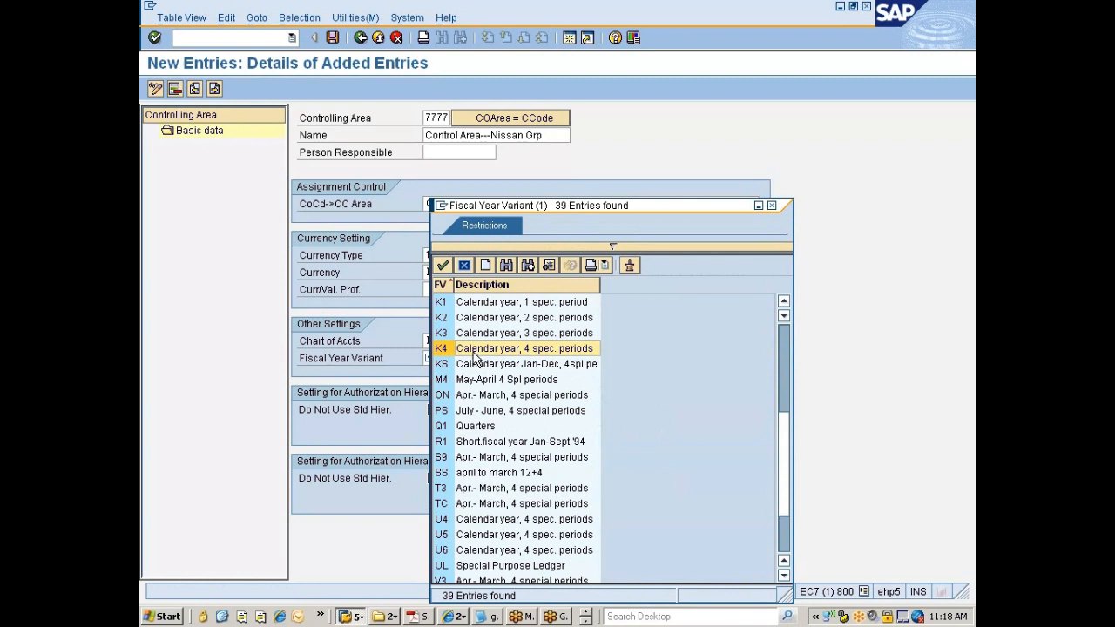
pyautogui.doubleClick(475, 356)
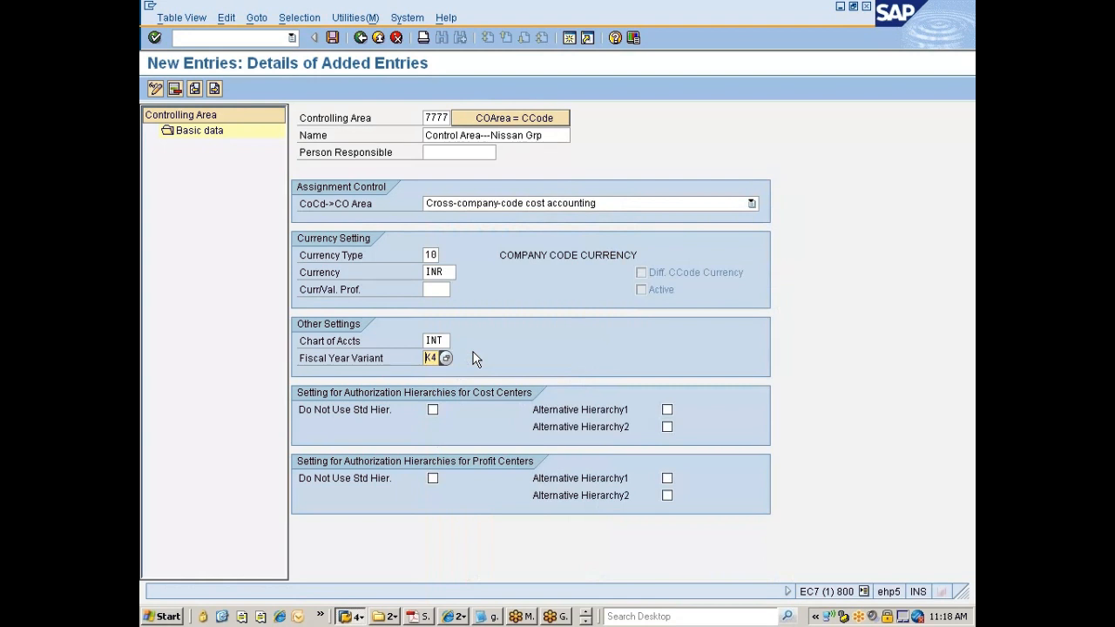
pyautogui.press('Return')
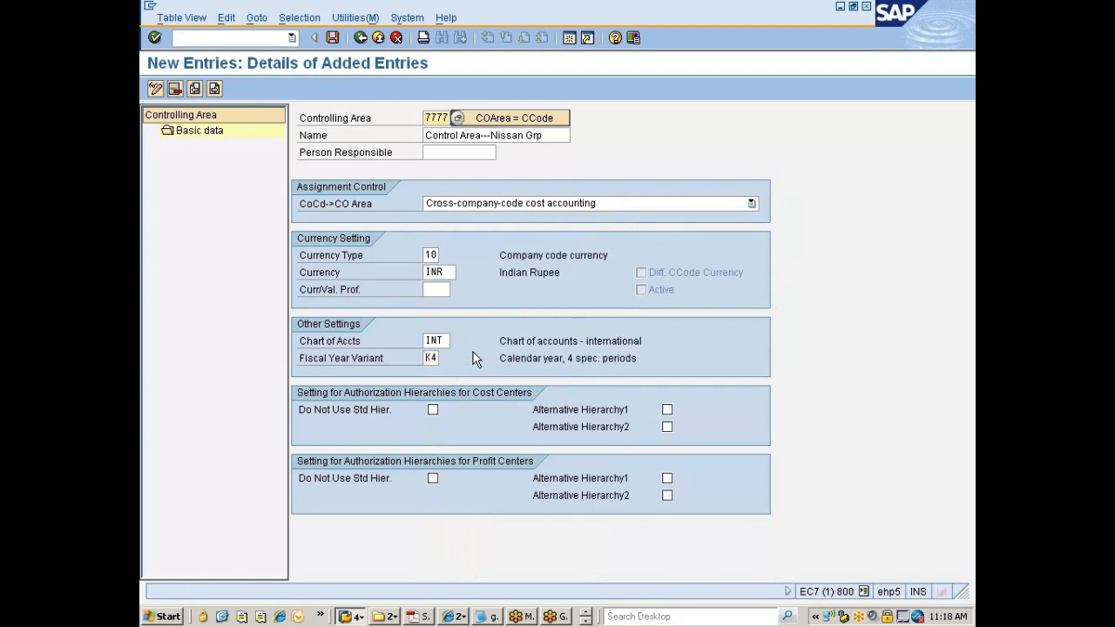
pyautogui.click(332, 37)
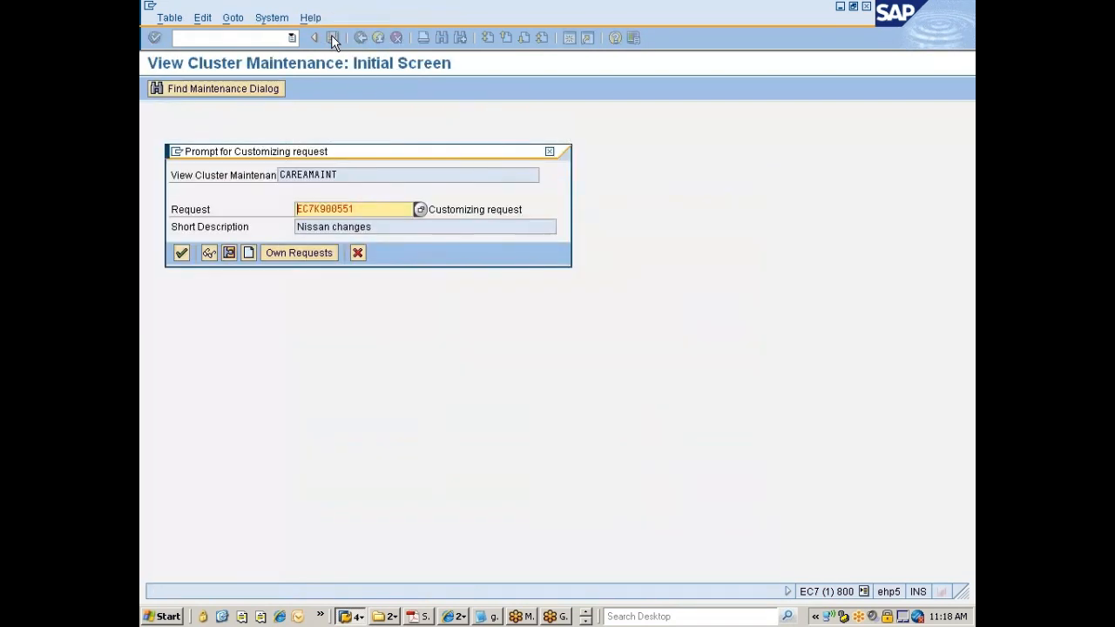
pyautogui.click(180, 254)
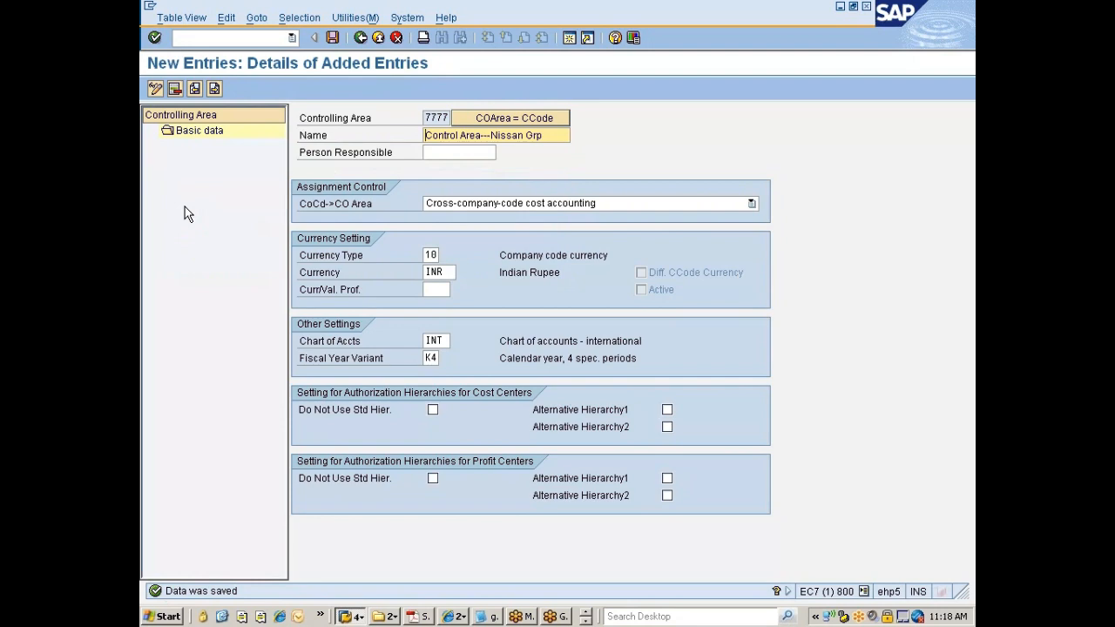
# - Check the class notes workbook and the organizational structures diagram, and return to the controlling area 7777 details
pyautogui.hotkey('alt', 'Tab')
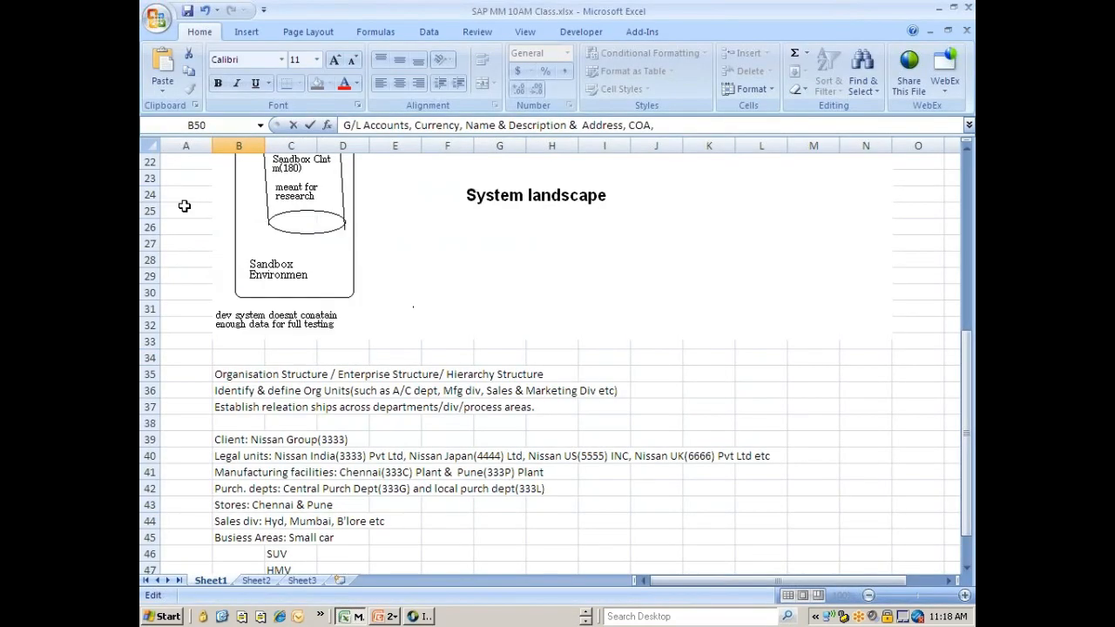
pyautogui.hotkey('alt', 'Tab')
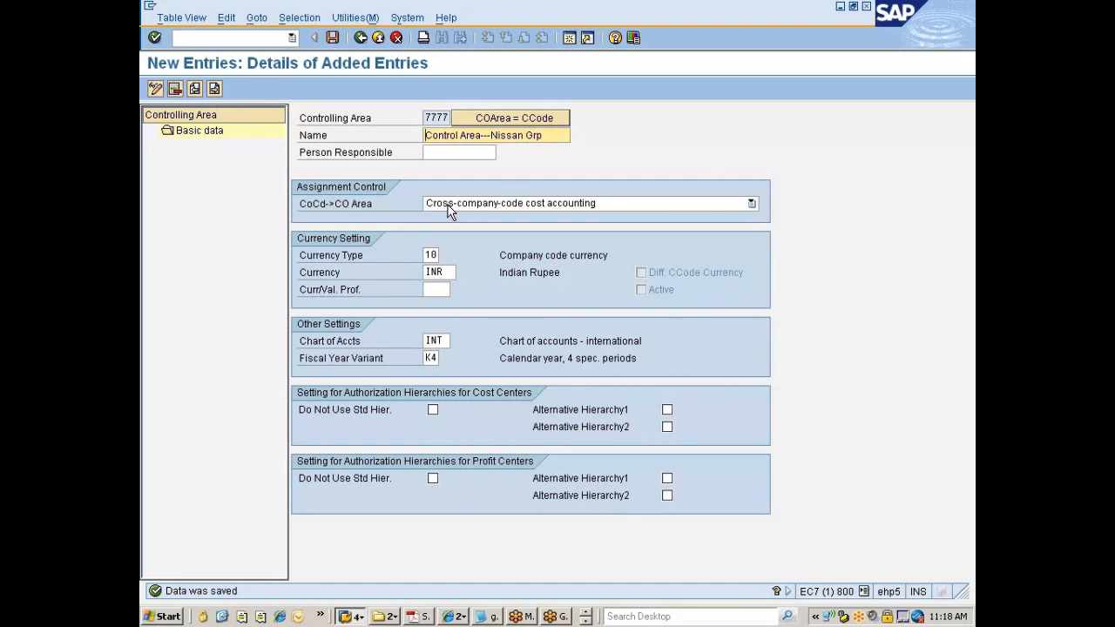
pyautogui.hotkey('alt', 'Tab')
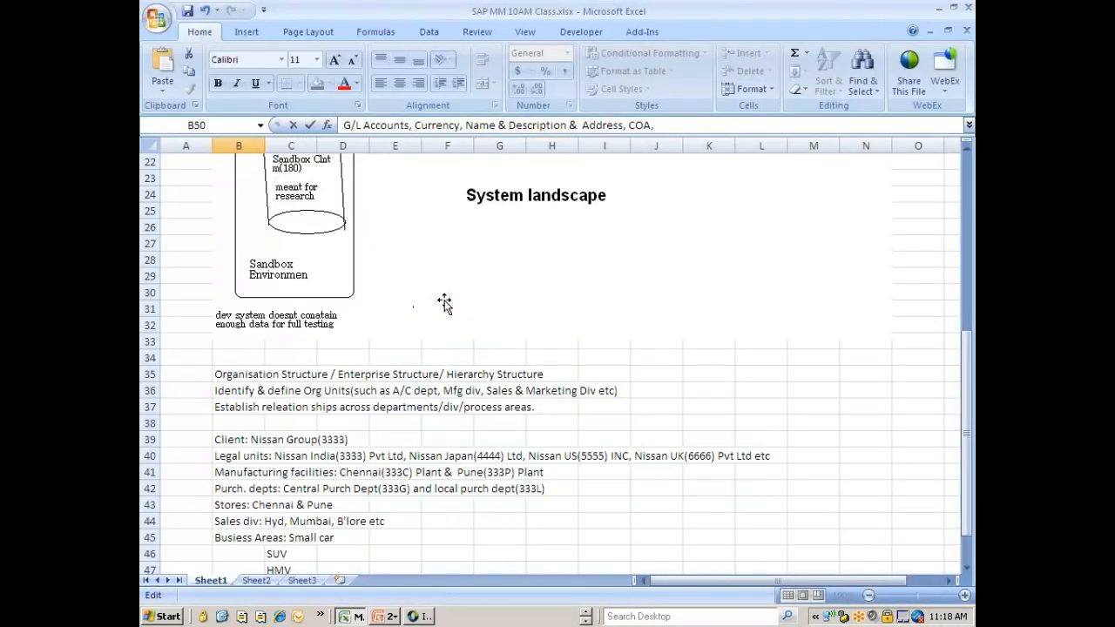
pyautogui.hotkey('alt', 'Tab')
pyautogui.hotkey('alt', 'Tab')
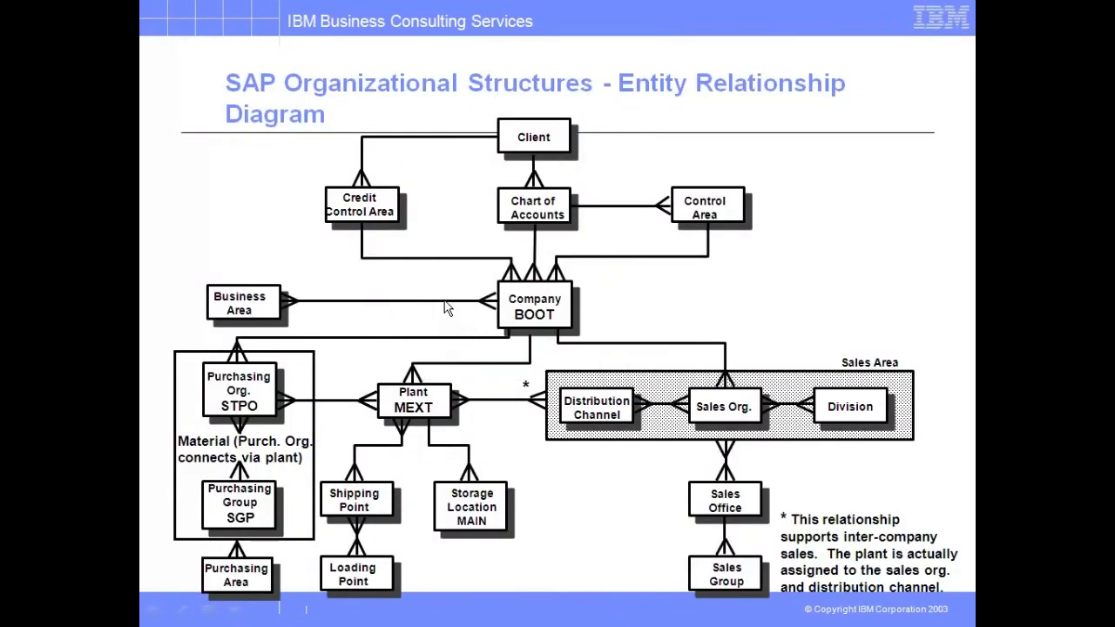
pyautogui.hotkey('alt', 'Tab')
pyautogui.hotkey('alt', 'Tab')
pyautogui.hotkey('alt', 'Tab')
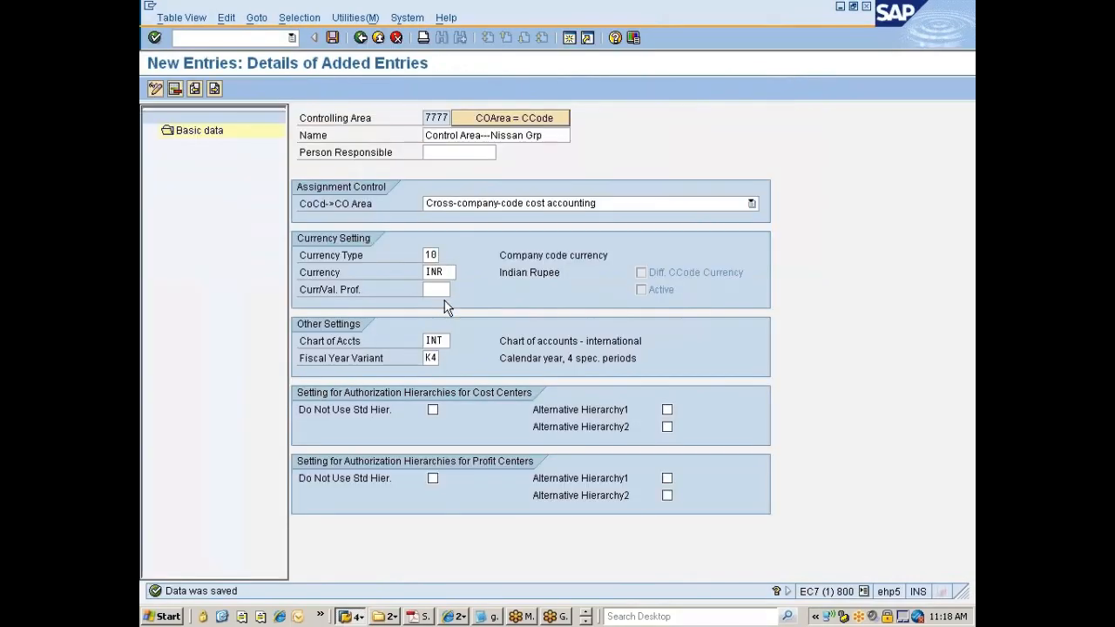
# - Leave controlling area maintenance with the changes saved, and close the activity selection to return to the IMG
pyautogui.click(359, 39)
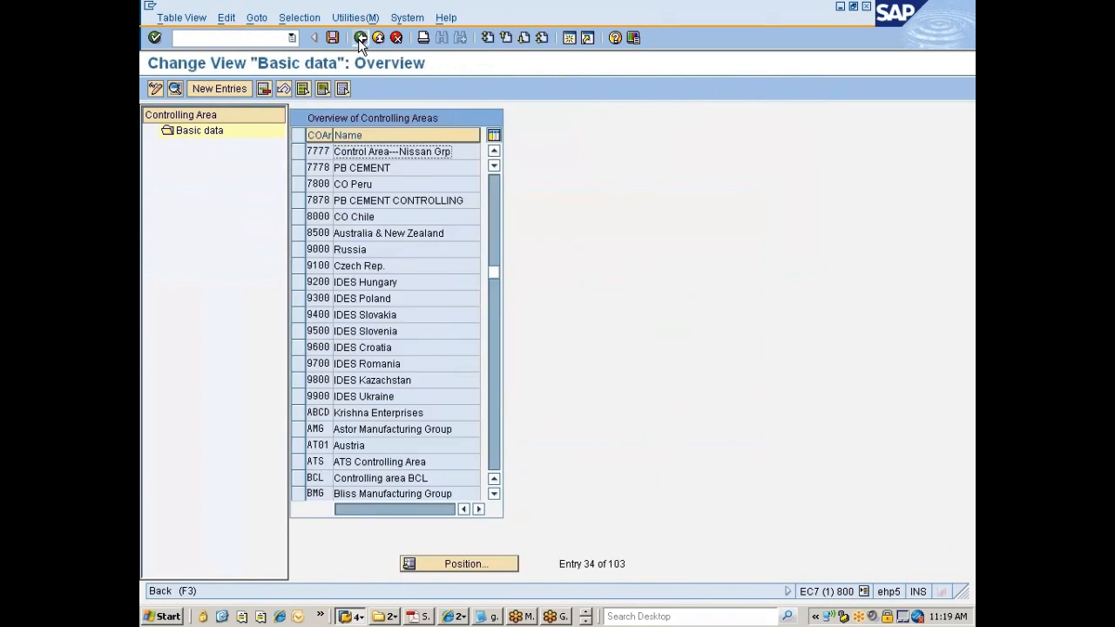
pyautogui.click(359, 38)
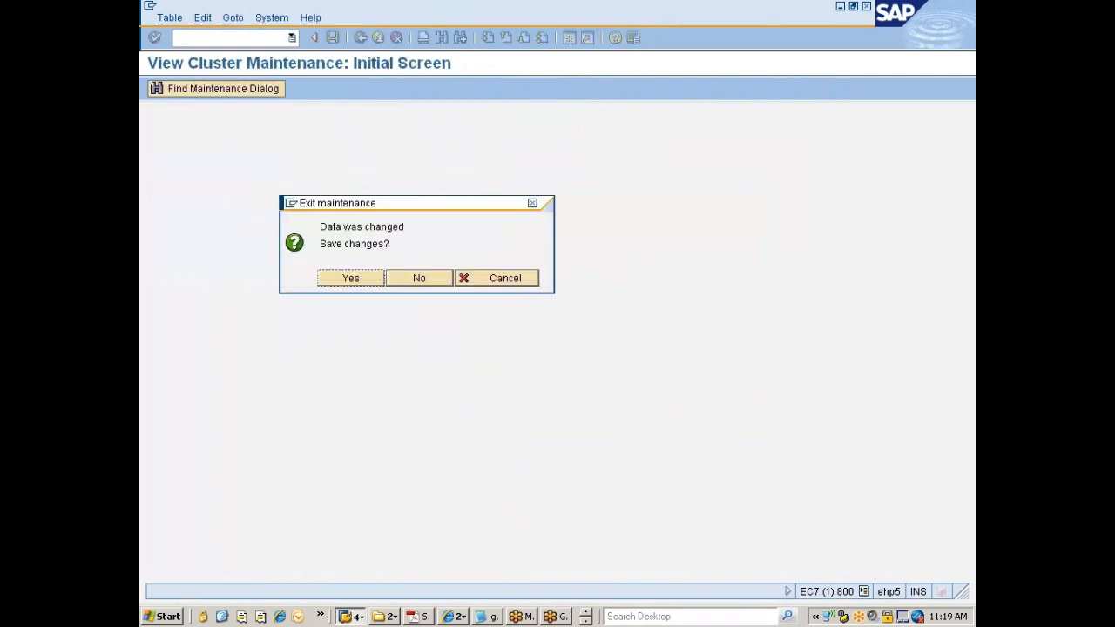
pyautogui.click(348, 278)
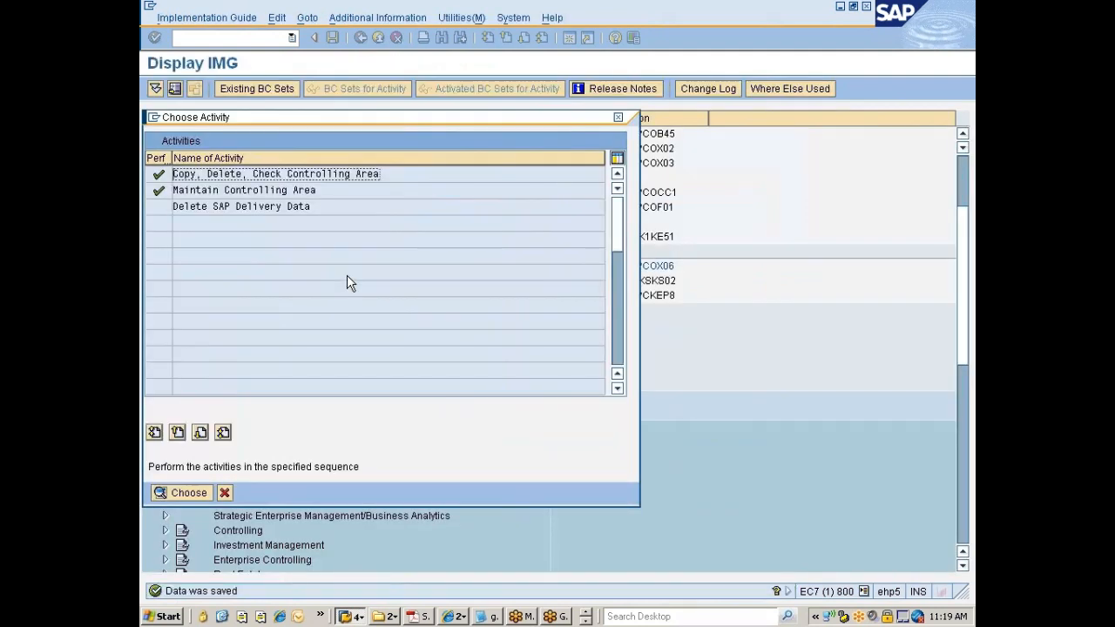
pyautogui.click(224, 493)
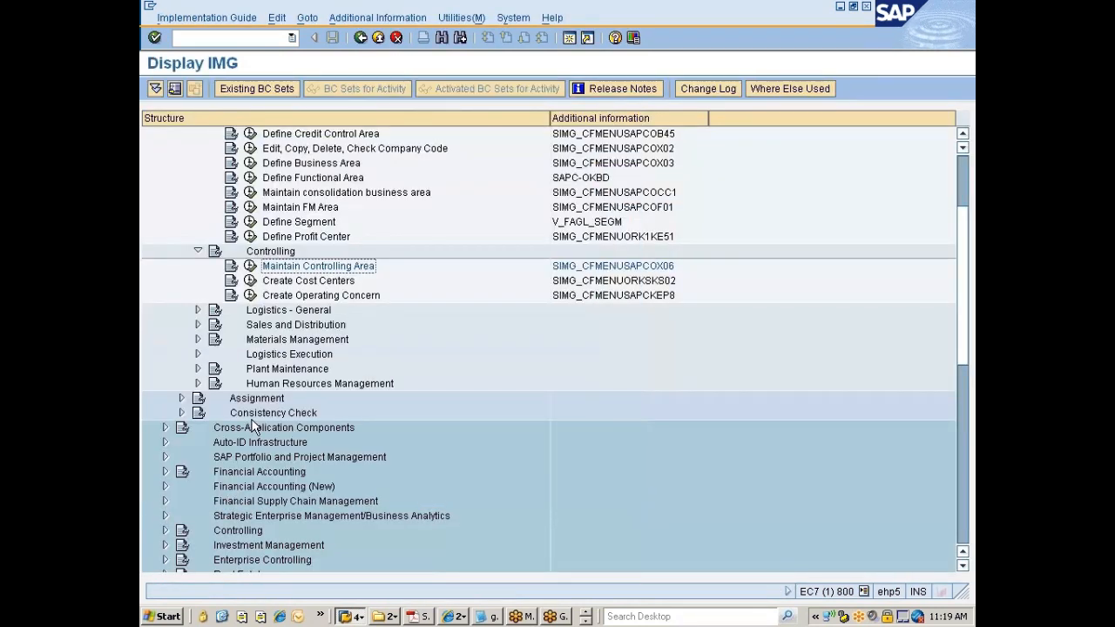
# - Locate Create Cost Centers and Create Operating Concern under Controlling in the IMG, and switch to the Data Browser session for table TNIW5
pyautogui.click(308, 283)
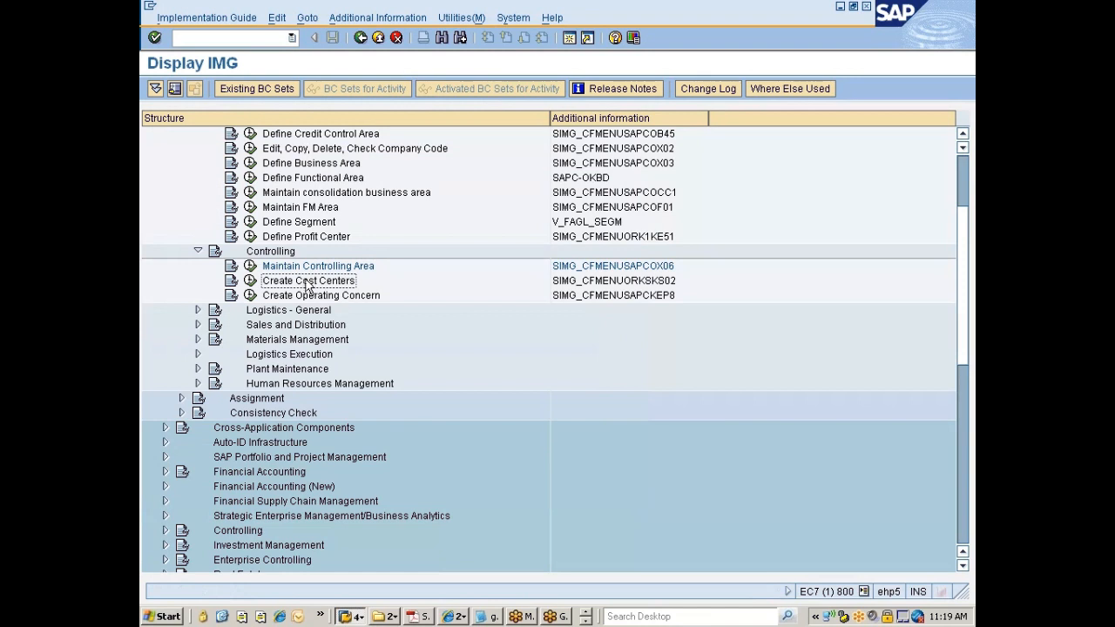
pyautogui.scroll(-1, 296, 289)
pyautogui.click(307, 268)
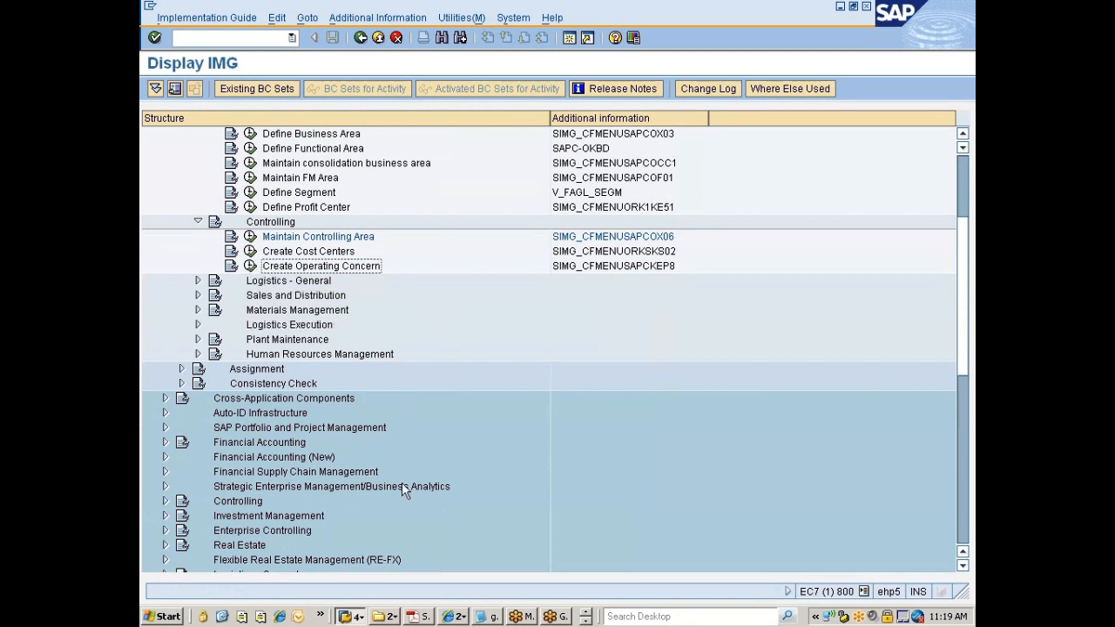
pyautogui.click(356, 619)
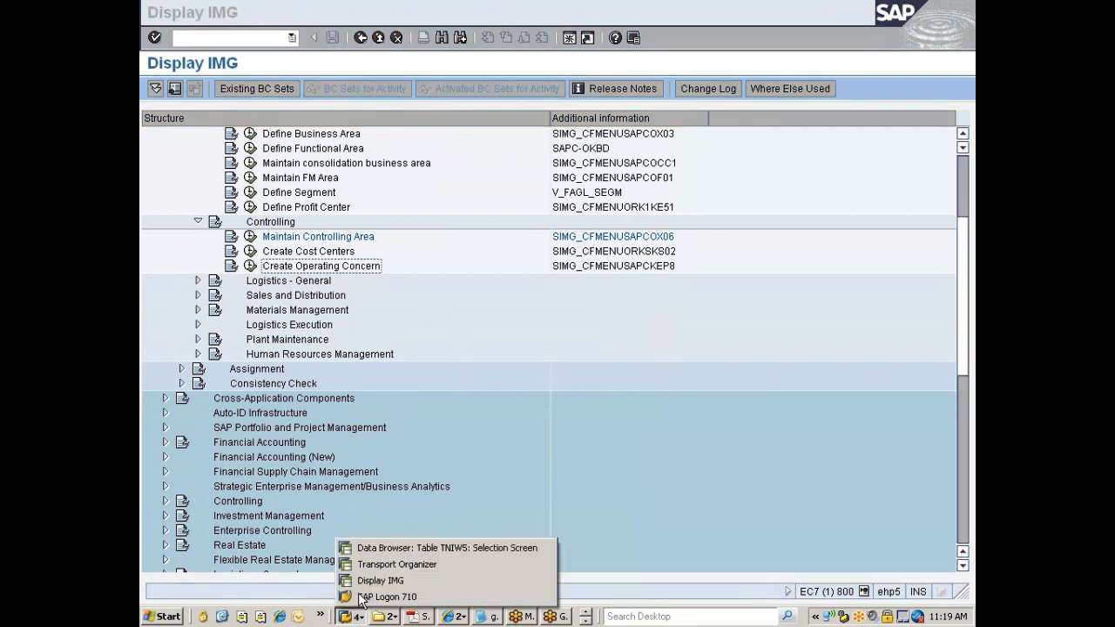
pyautogui.click(390, 550)
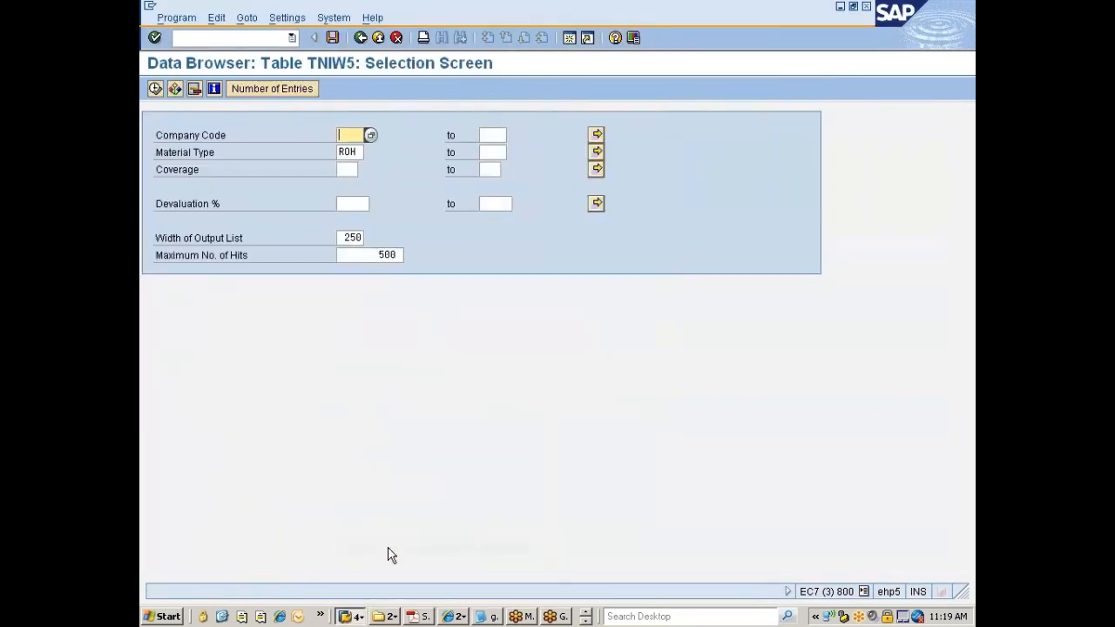
pyautogui.click(227, 37)
pyautogui.write('/n')
pyautogui.press('BackSpace')
pyautogui.press('BackSpace')
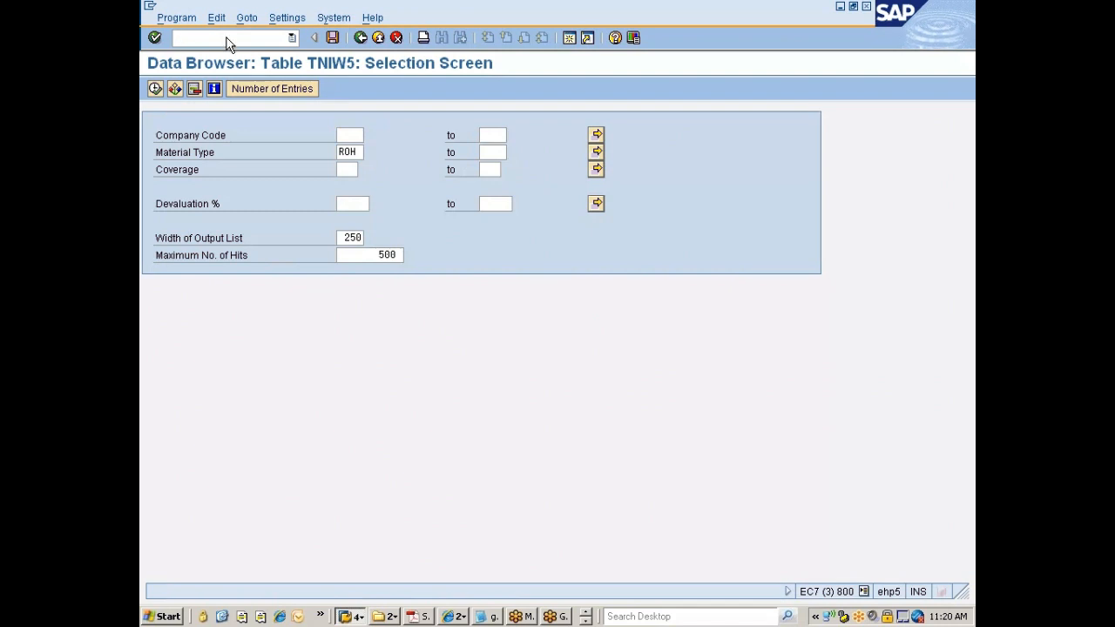
# - Return to the Data Browser's initial screen and open the selection screen for table TSTCT
pyautogui.press('F3')
pyautogui.press('BackSpace')
pyautogui.press('BackSpace')
pyautogui.press('BackSpace')
pyautogui.press('BackSpace')
pyautogui.press('BackSpace')
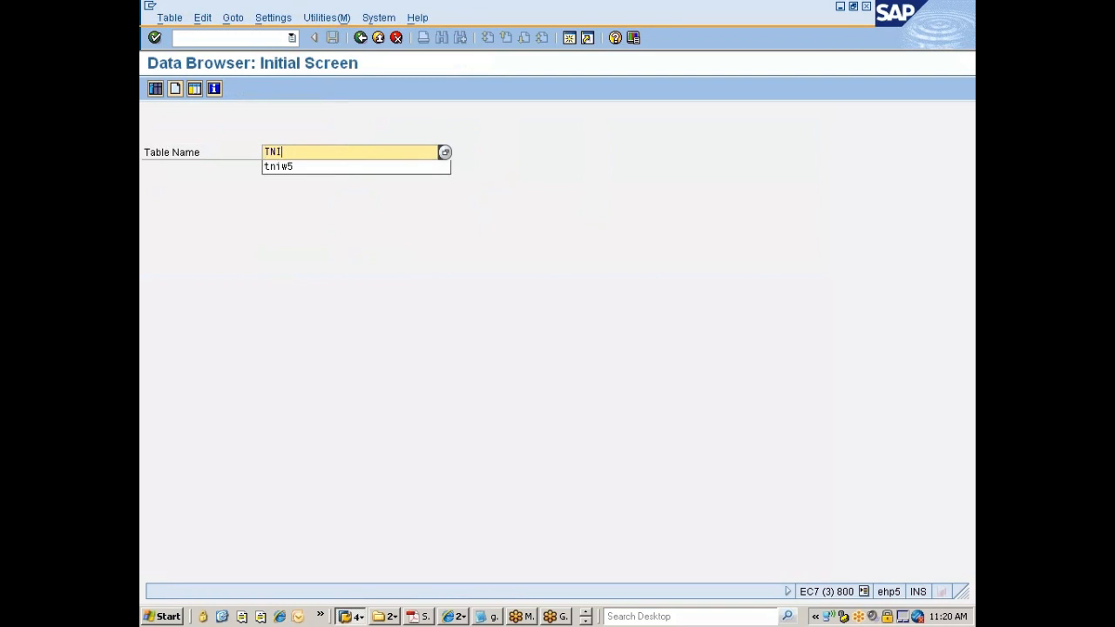
pyautogui.write('tstct')
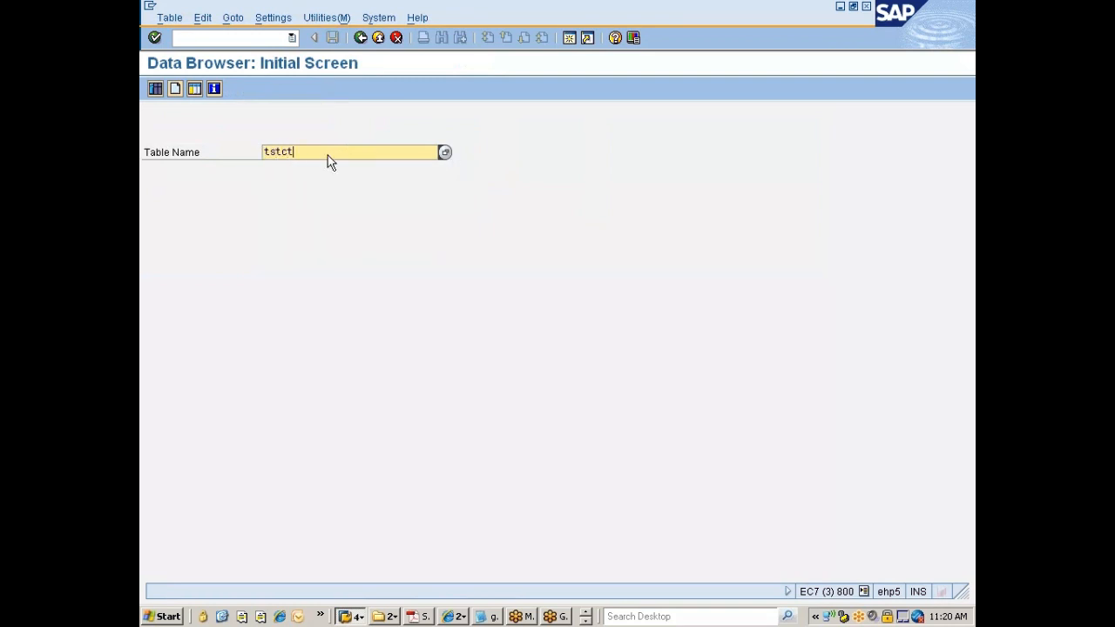
pyautogui.press('Return')
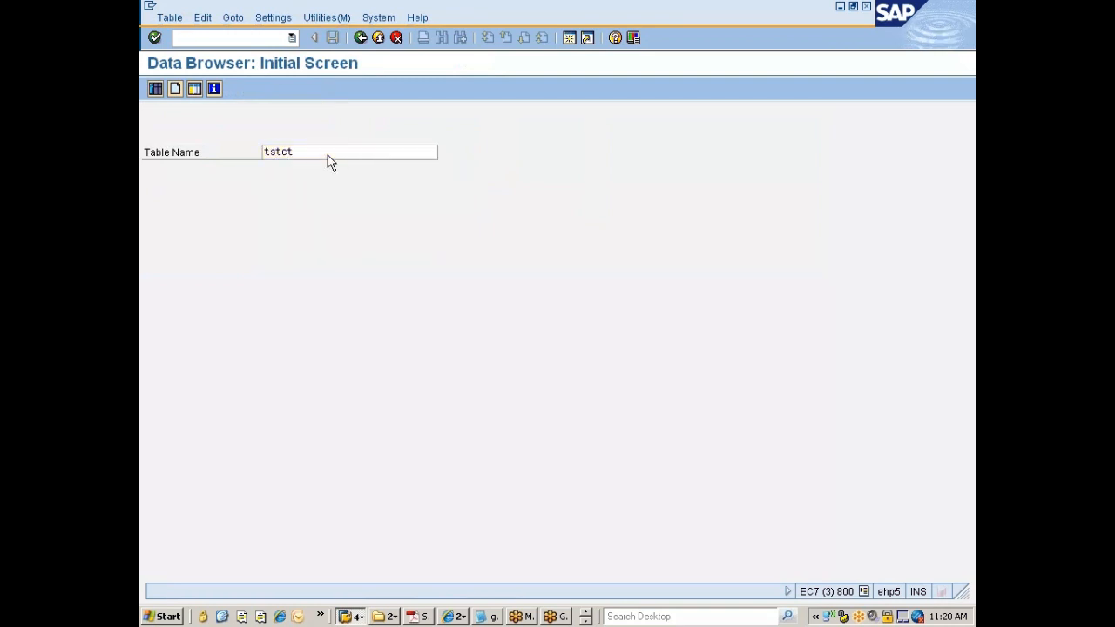
# - Restrict the TSTCT selection to language EN and go to the transaction text criterion
pyautogui.write('en')
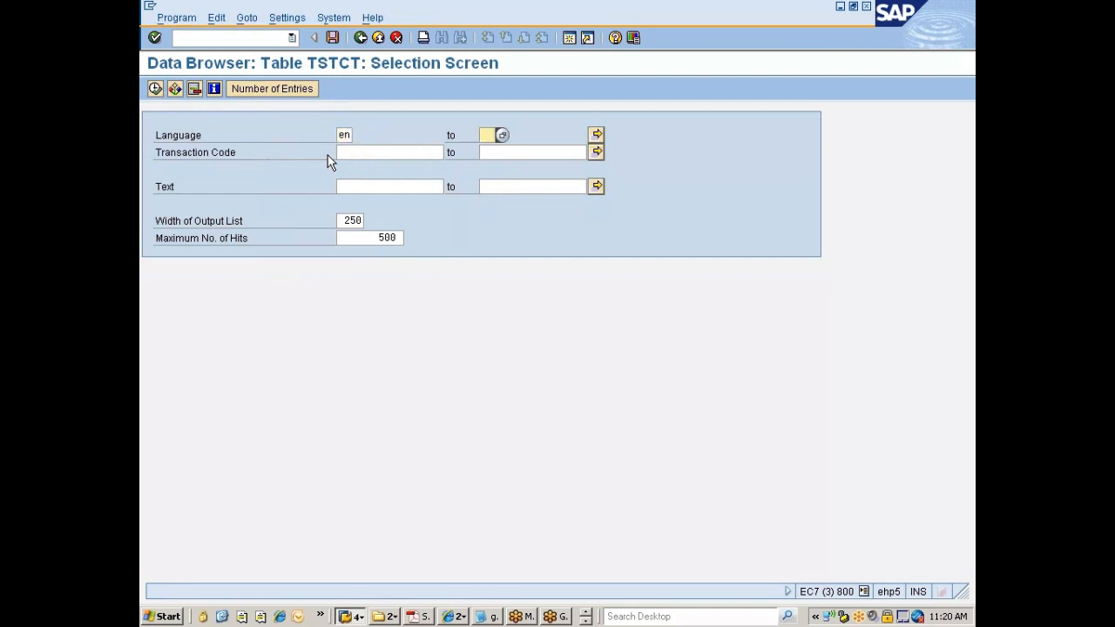
pyautogui.press('Tab')
pyautogui.click(359, 153)
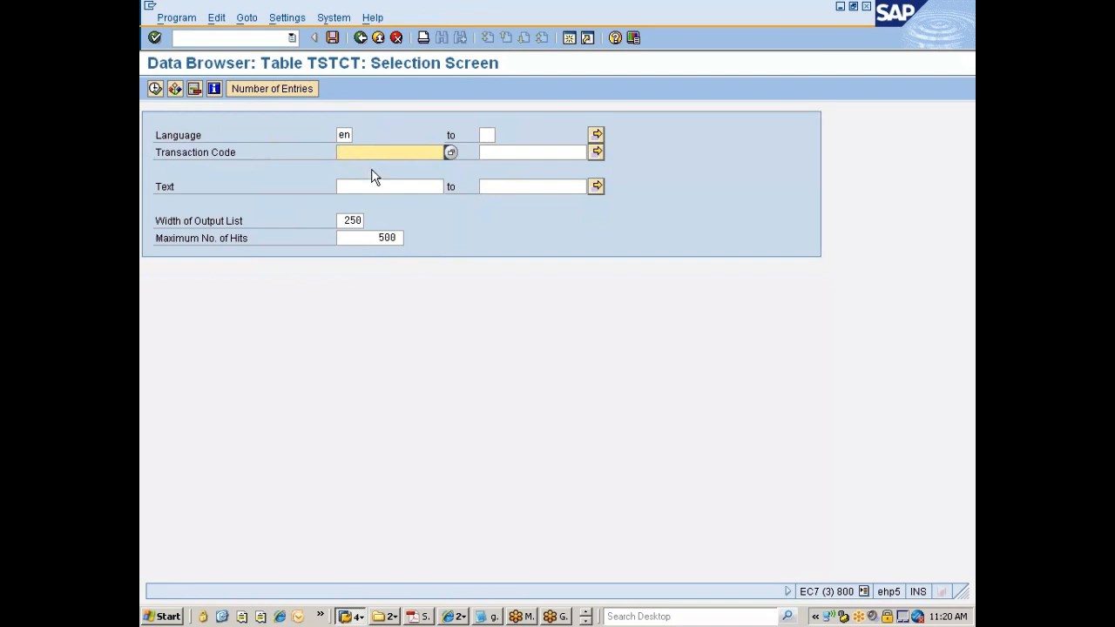
pyautogui.click(374, 187)
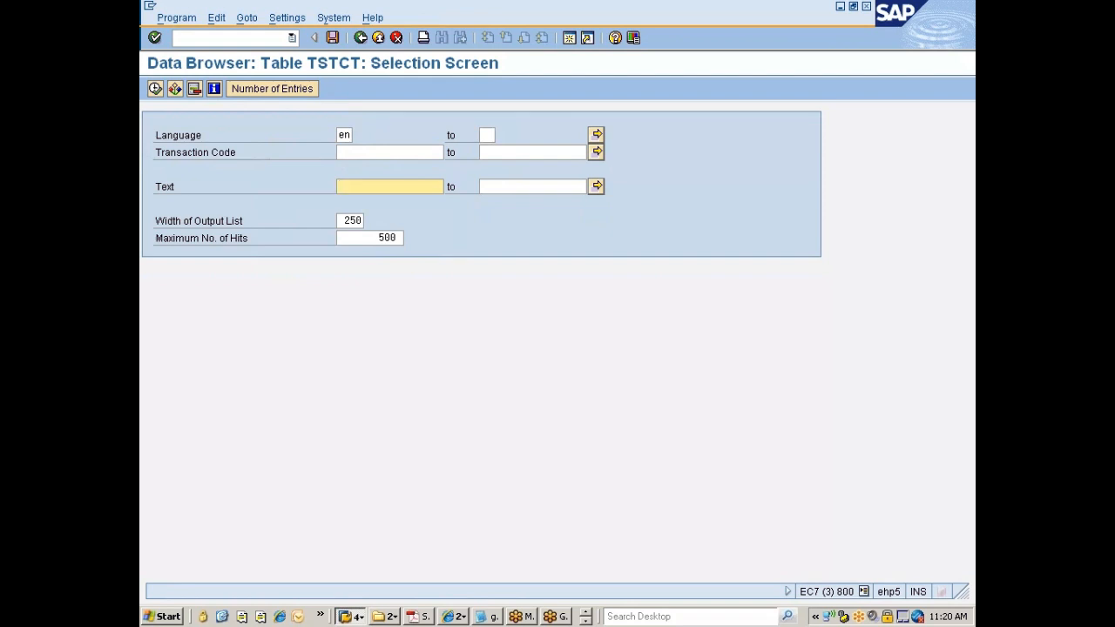
pyautogui.write('create')
pyautogui.press('BackSpace')
pyautogui.press('BackSpace')
pyautogui.press('BackSpace')
pyautogui.press('BackSpace')
pyautogui.press('BackSpace')
pyautogui.press('BackSpace')
# - Search table TSTCT for transaction codes whose text matches *operating concern*
pyautogui.write('**')
pyautogui.press('Left')
pyautogui.write('operating concern')
pyautogui.press('Return')
pyautogui.click(155, 88)
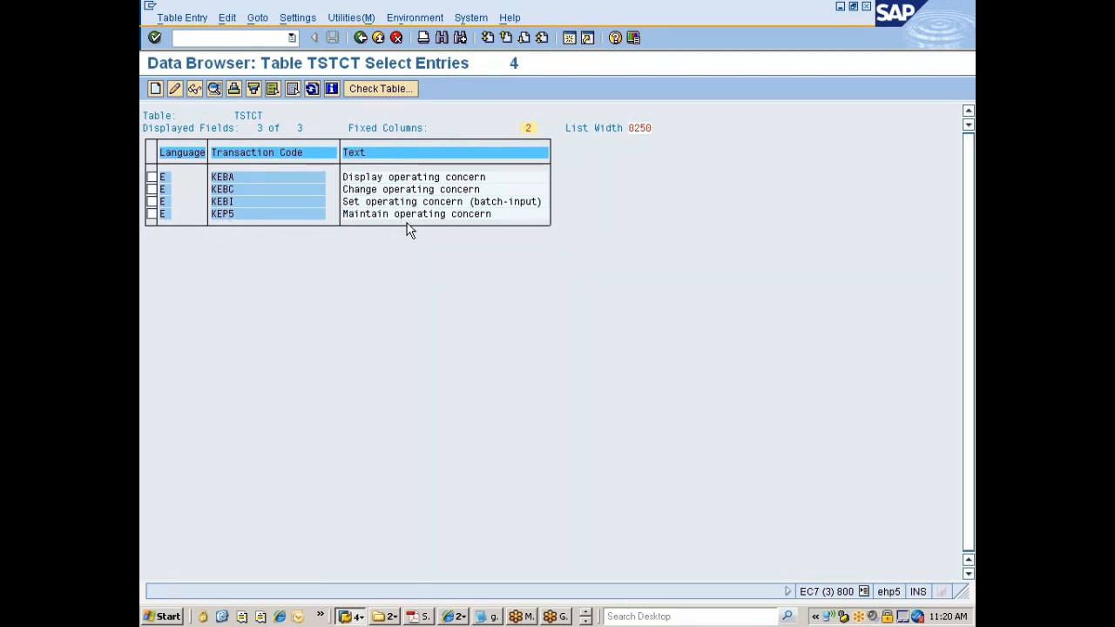
# - Leave the TSTCT results, switch to the Display IMG session and open the Create Operating Concern activity
pyautogui.click(362, 39)
pyautogui.click(364, 615)
pyautogui.click(377, 582)
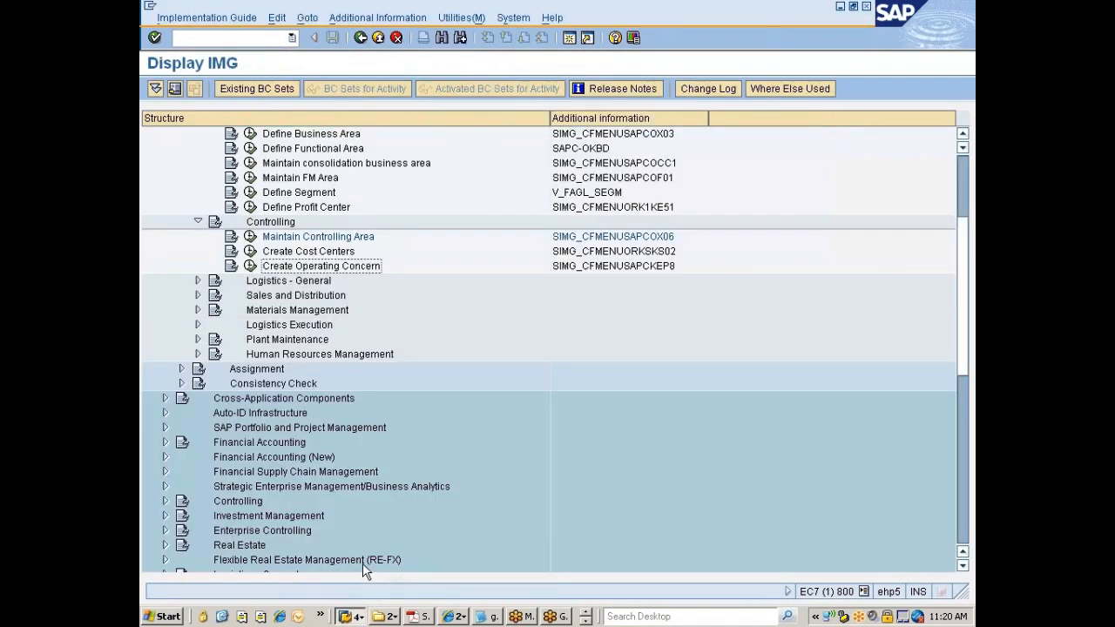
pyautogui.click(250, 266)
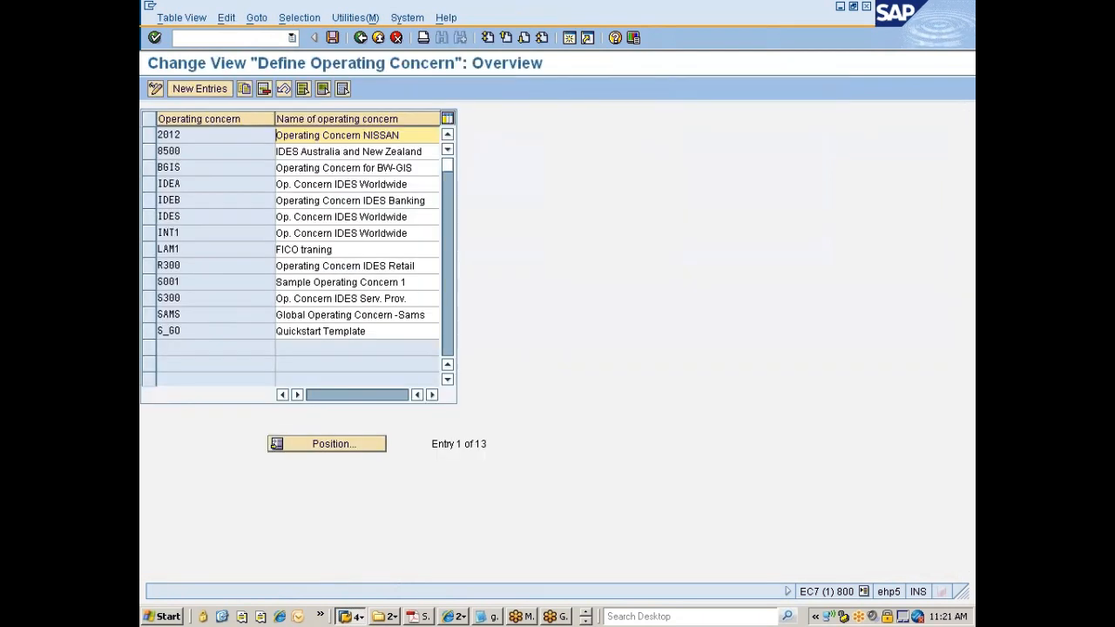
# - Show the transaction code in the status bar for the operating concern view, and go back to the IMG
pyautogui.click(863, 591)
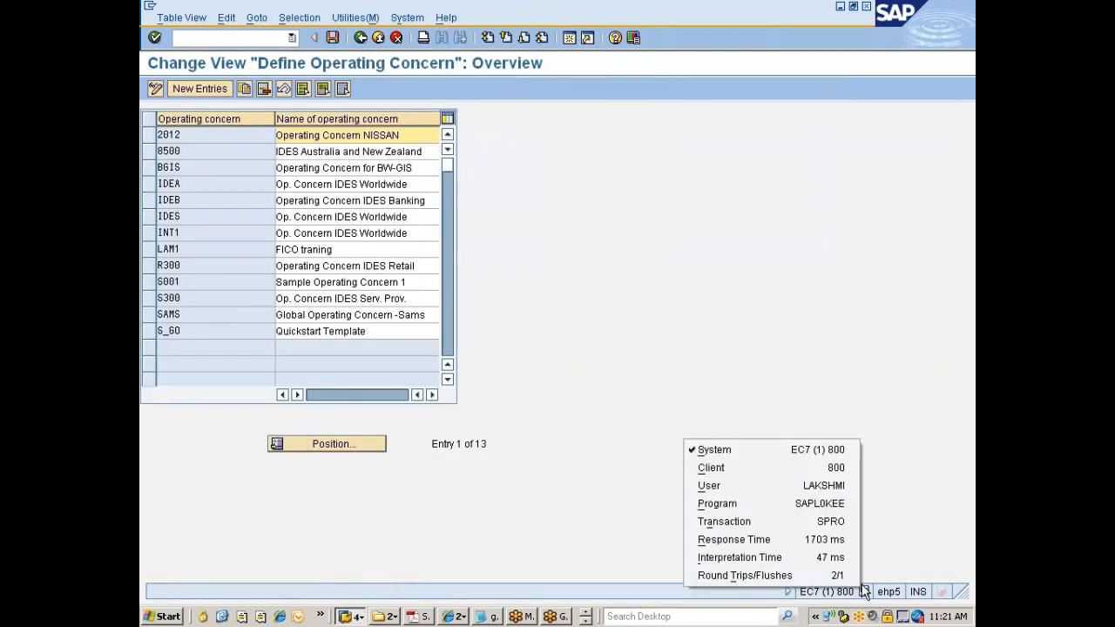
pyautogui.click(812, 523)
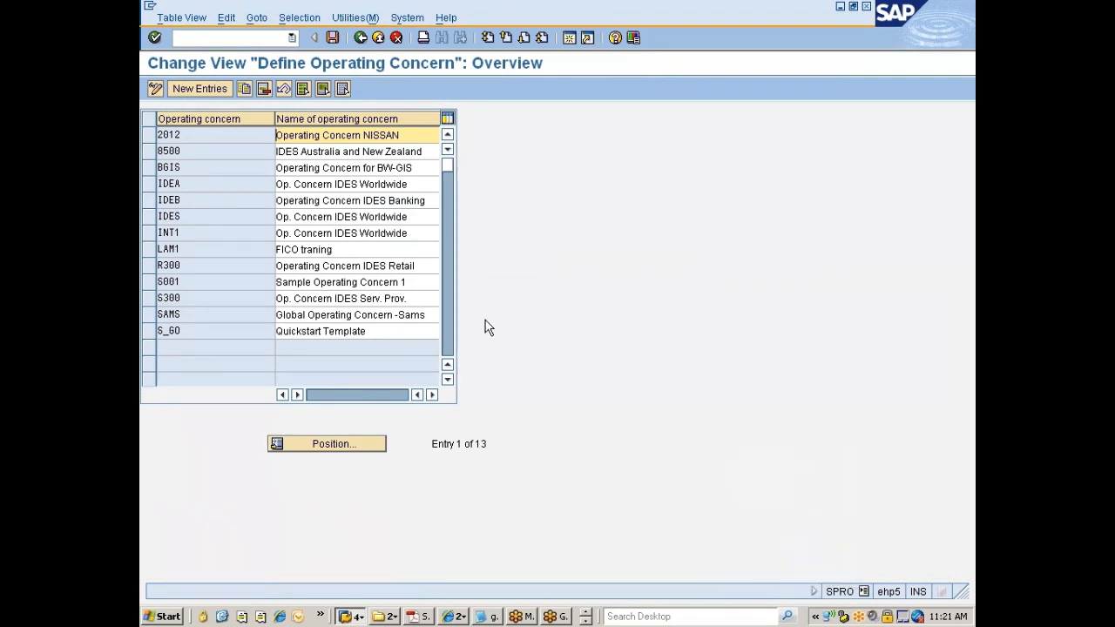
pyautogui.click(361, 38)
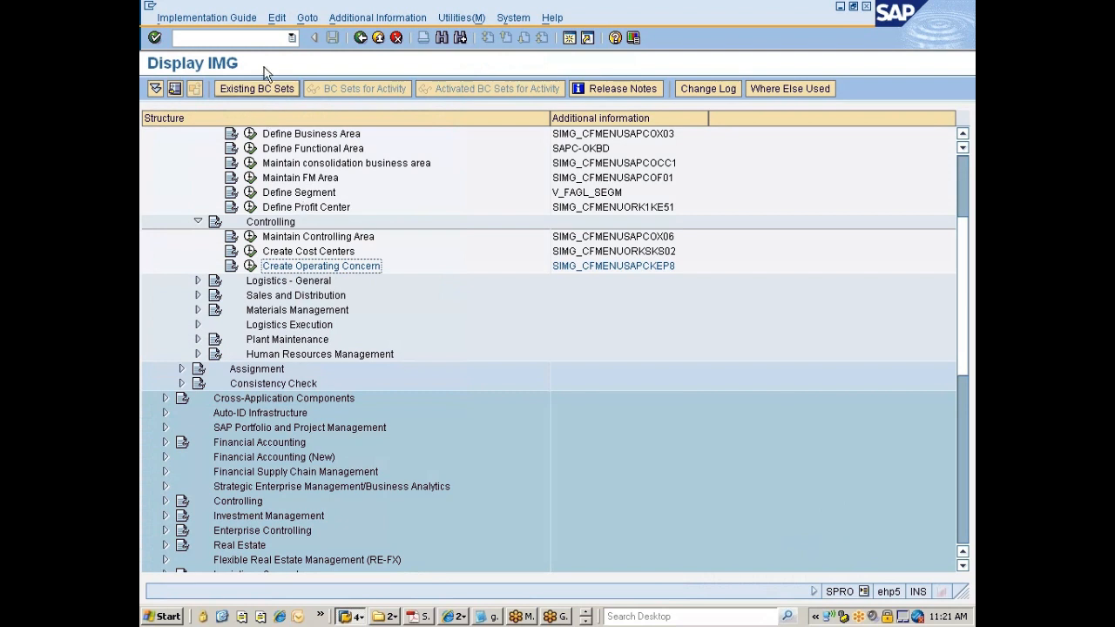
# - Open transaction KEA0 in a new session and enter 7777 as the operating concern
pyautogui.click(230, 37)
pyautogui.write('/o')
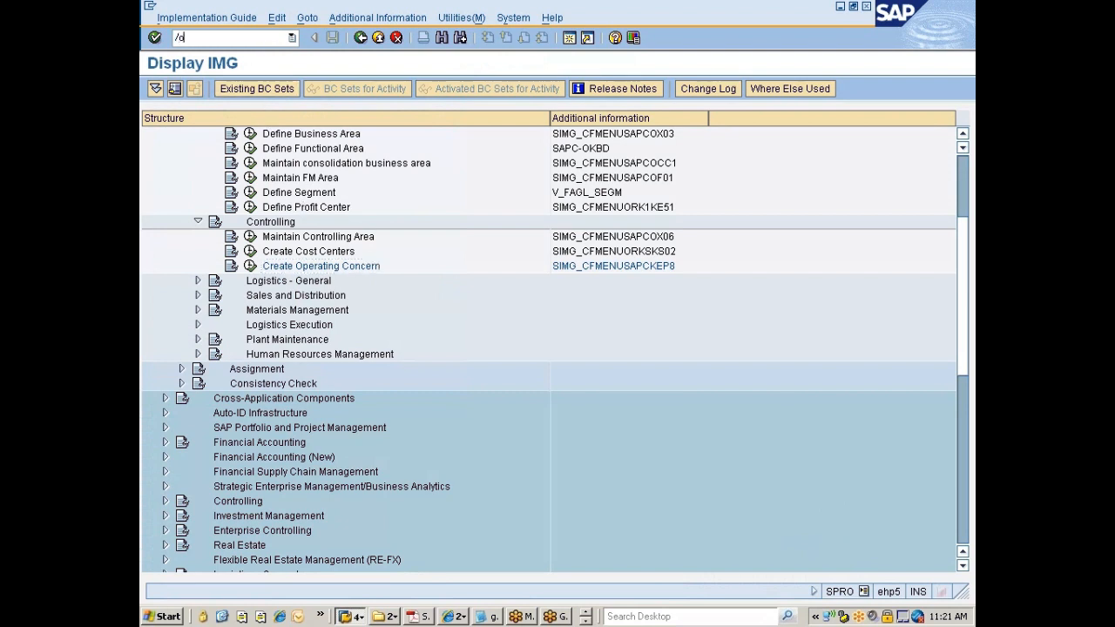
pyautogui.write('kea1')
pyautogui.press('BackSpace')
pyautogui.write('0')
pyautogui.press('Return')
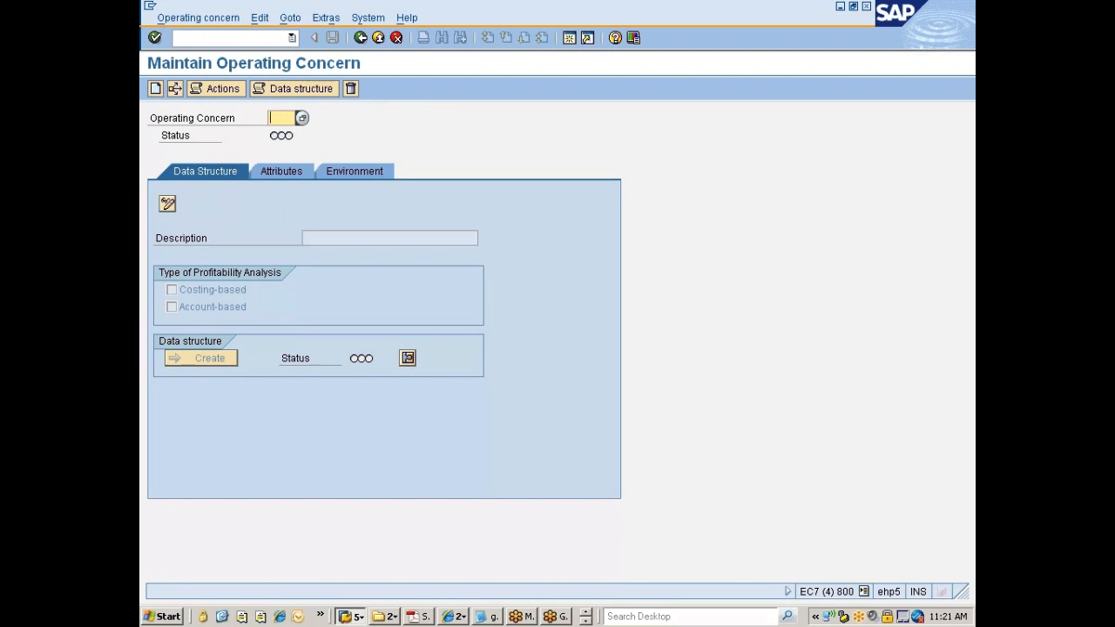
pyautogui.write('7777')
# - Switch to the Data Browser session for table TSTCT and run transaction KEA1 there
pyautogui.click(355, 616)
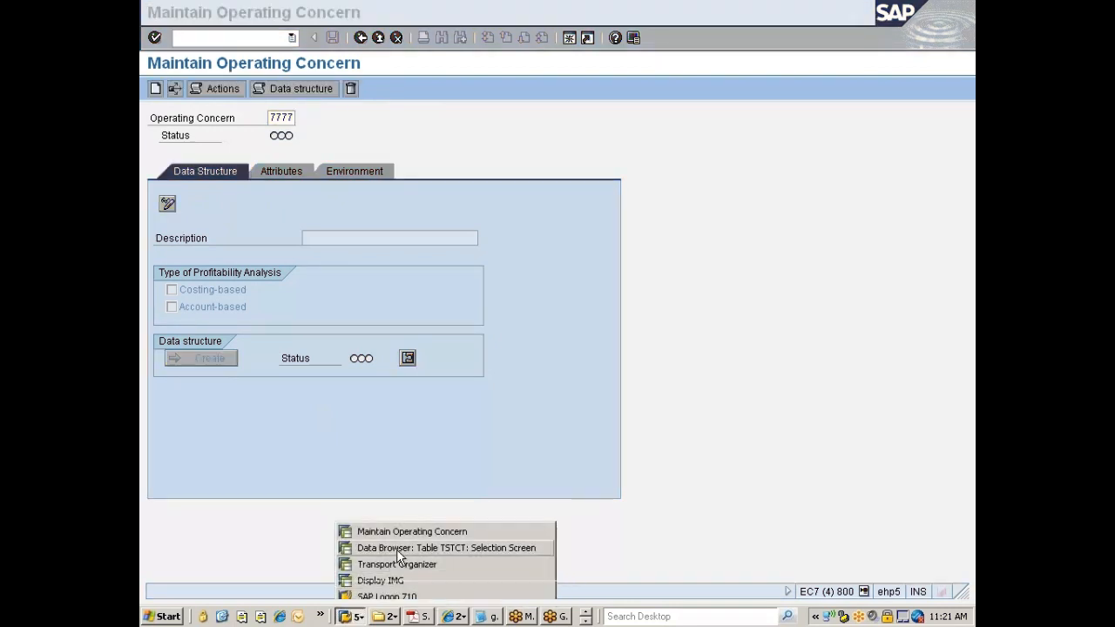
pyautogui.click(397, 549)
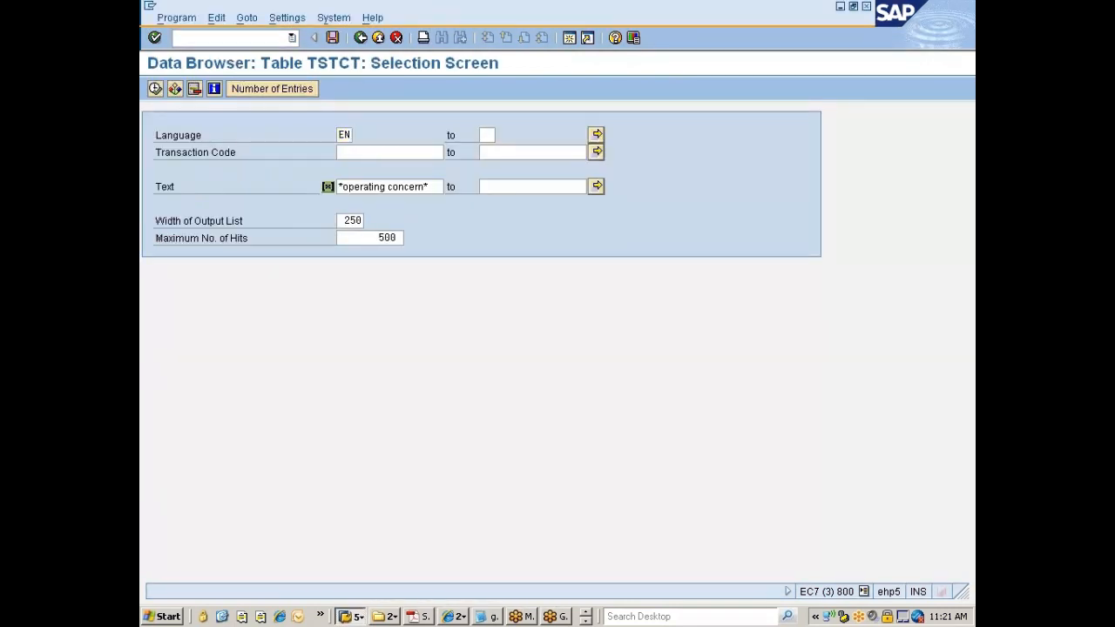
pyautogui.write('/nkea1')
pyautogui.press('Return')
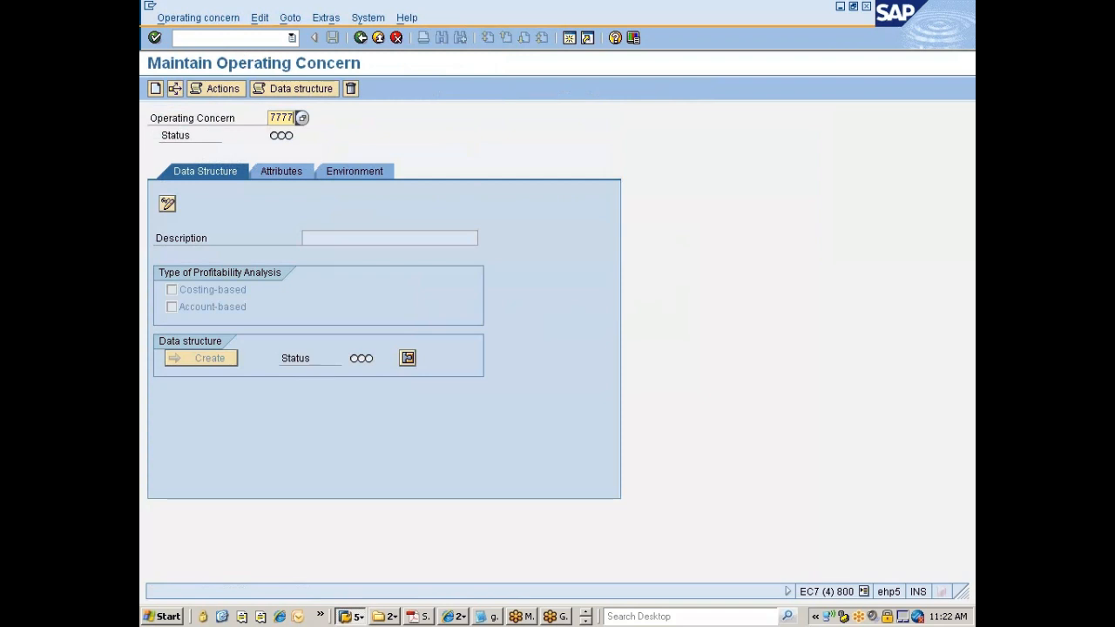
# - Create operating concern 7777, agreeing to its creation and acknowledging the cross-client settings caution
pyautogui.press('Return')
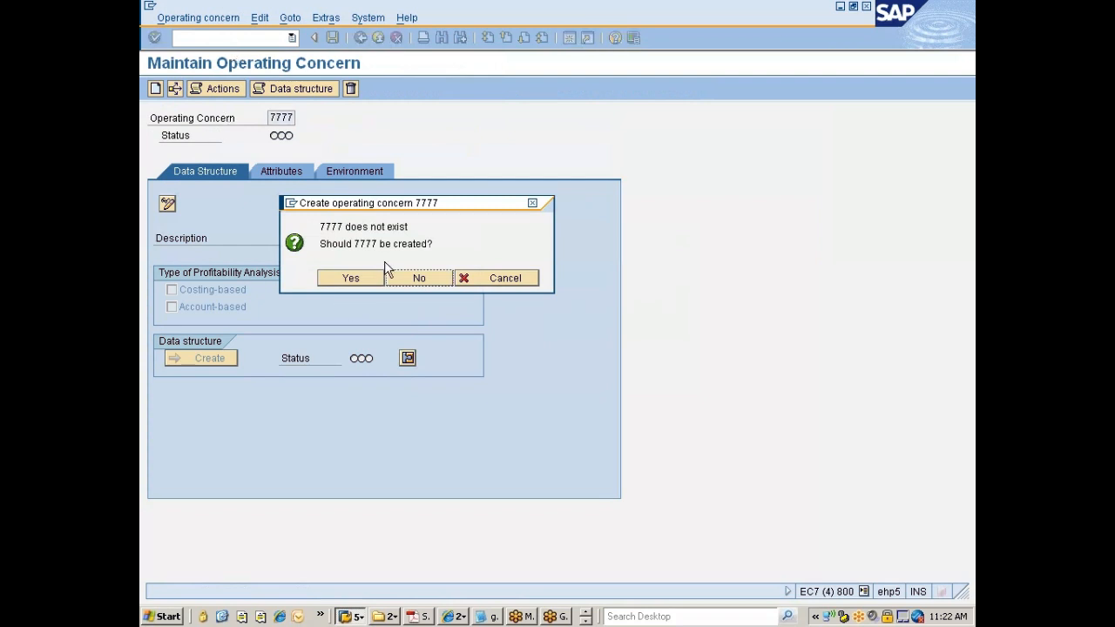
pyautogui.click(354, 282)
pyautogui.click(352, 279)
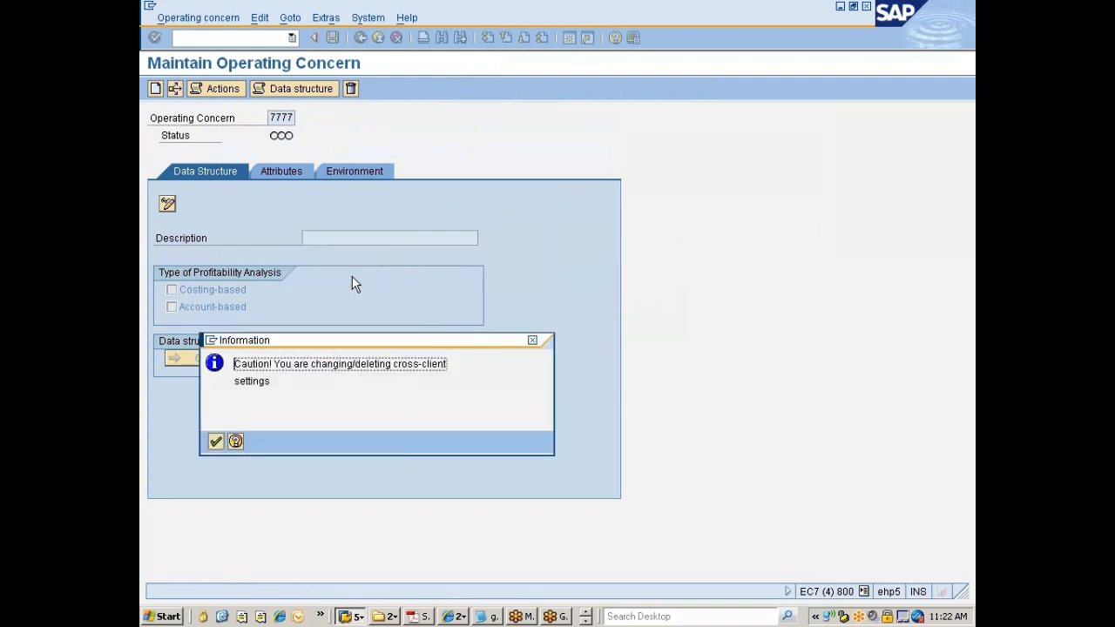
pyautogui.press('Return')
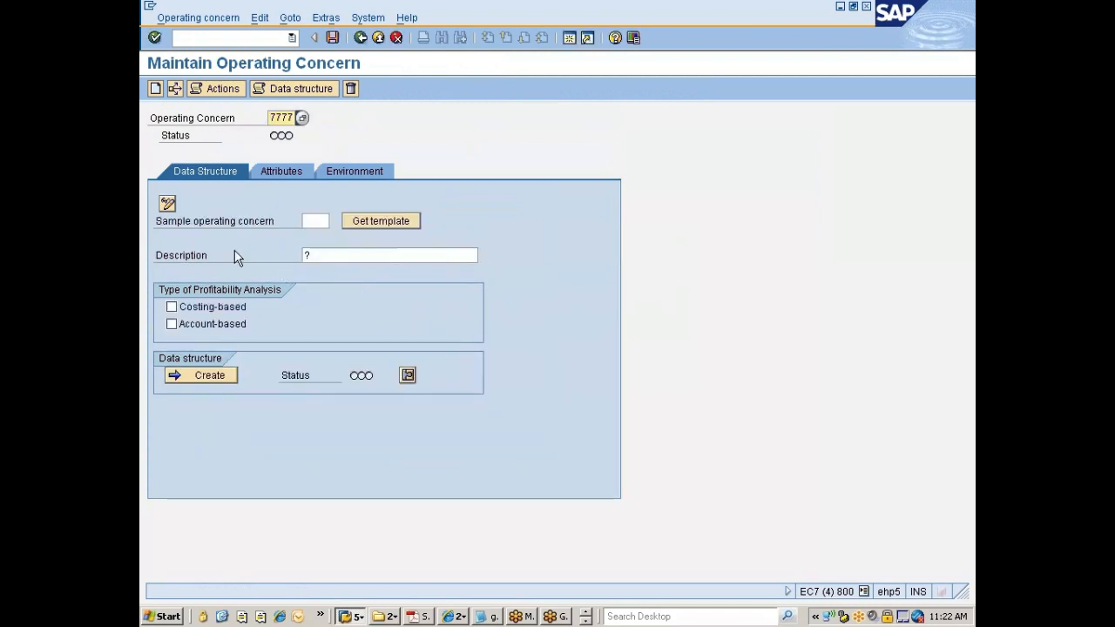
# - Choose IDEA as the sample operating concern and set the description to "OPerating Concern...Nissan Grp"
pyautogui.click(314, 221)
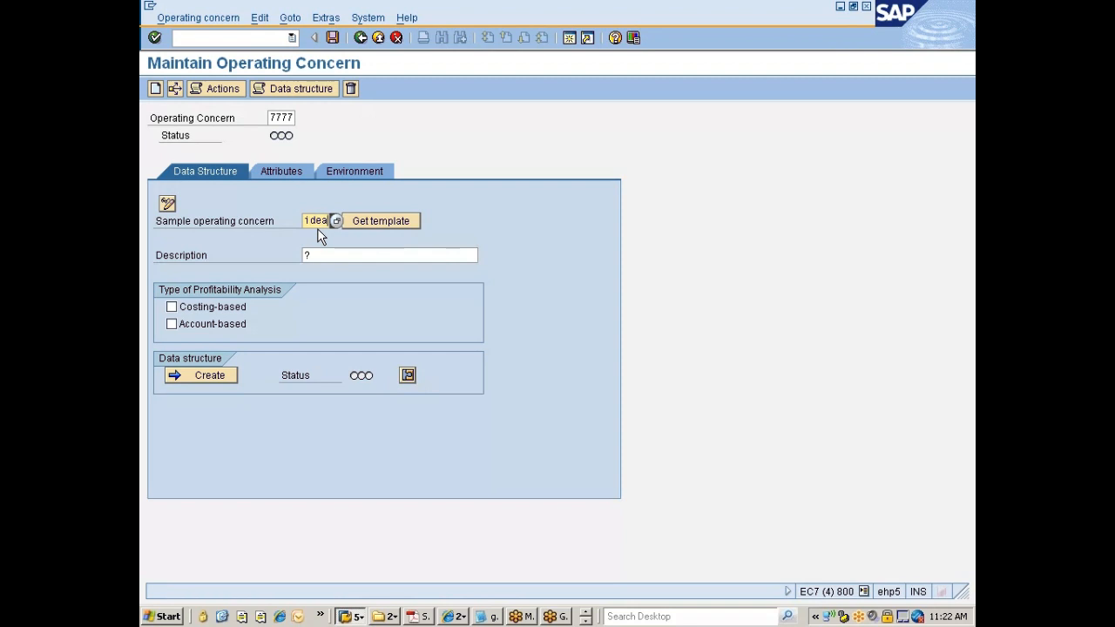
pyautogui.click(345, 223)
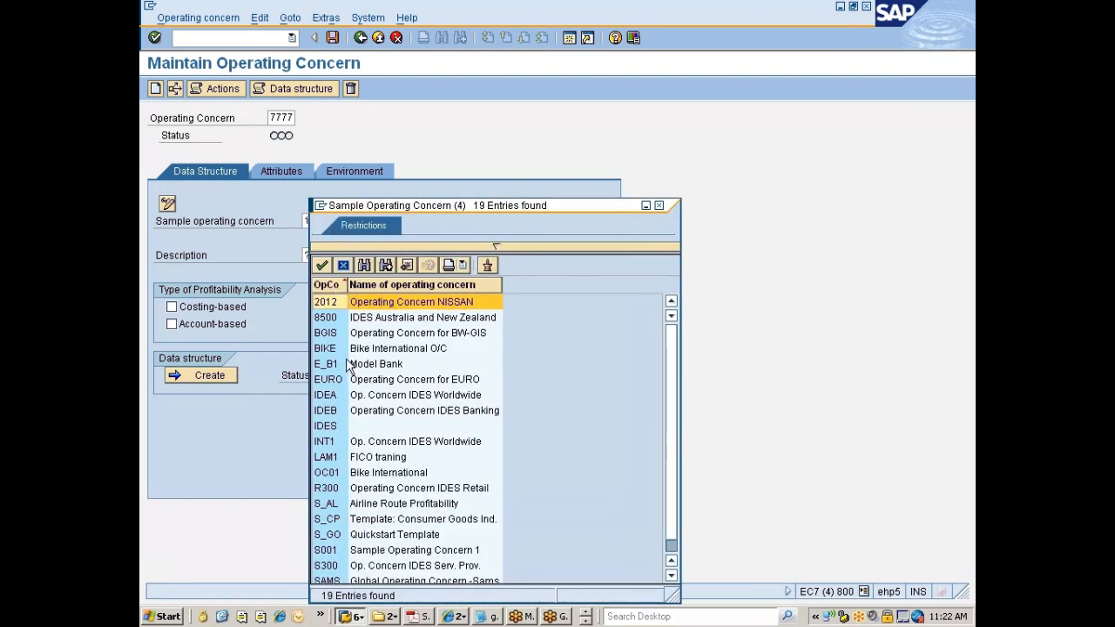
pyautogui.click(327, 397)
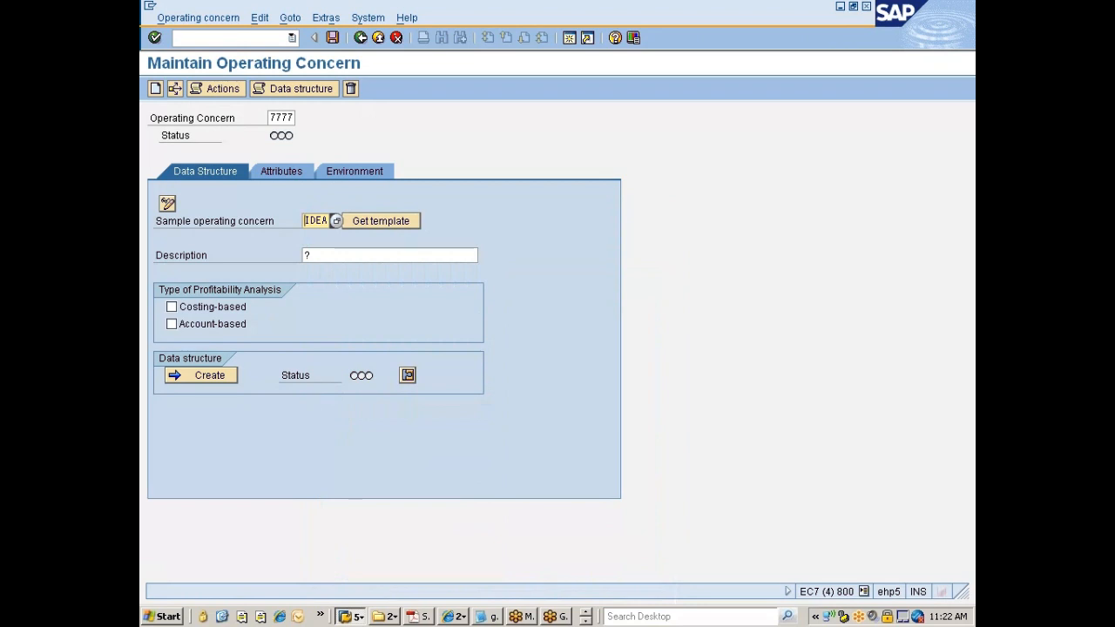
pyautogui.click(310, 256)
pyautogui.press('BackSpace')
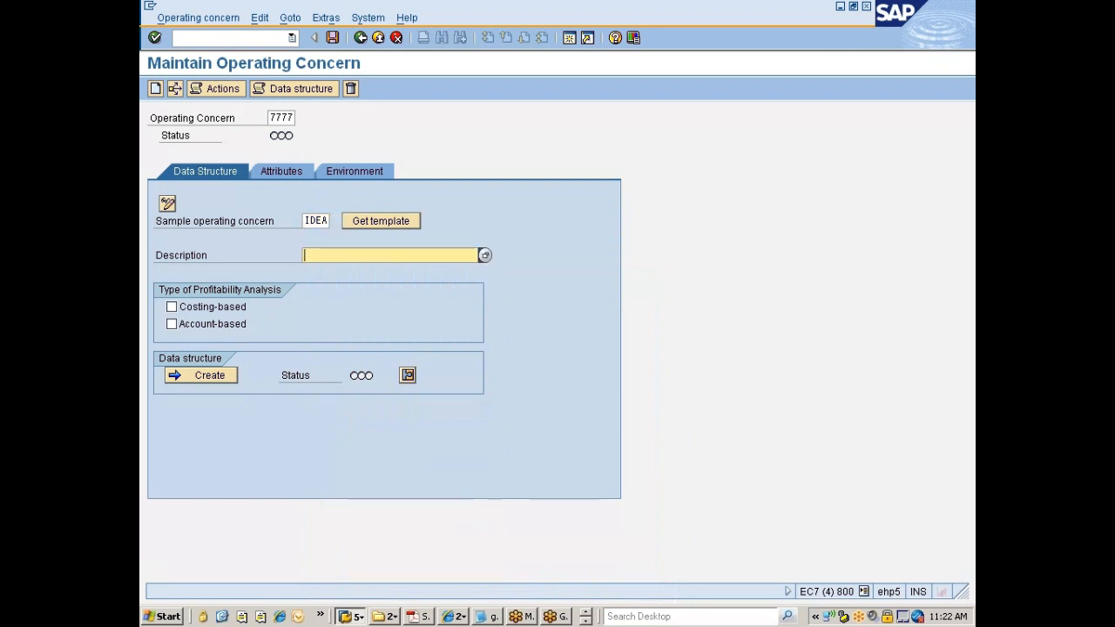
pyautogui.write('OPerating Concern')
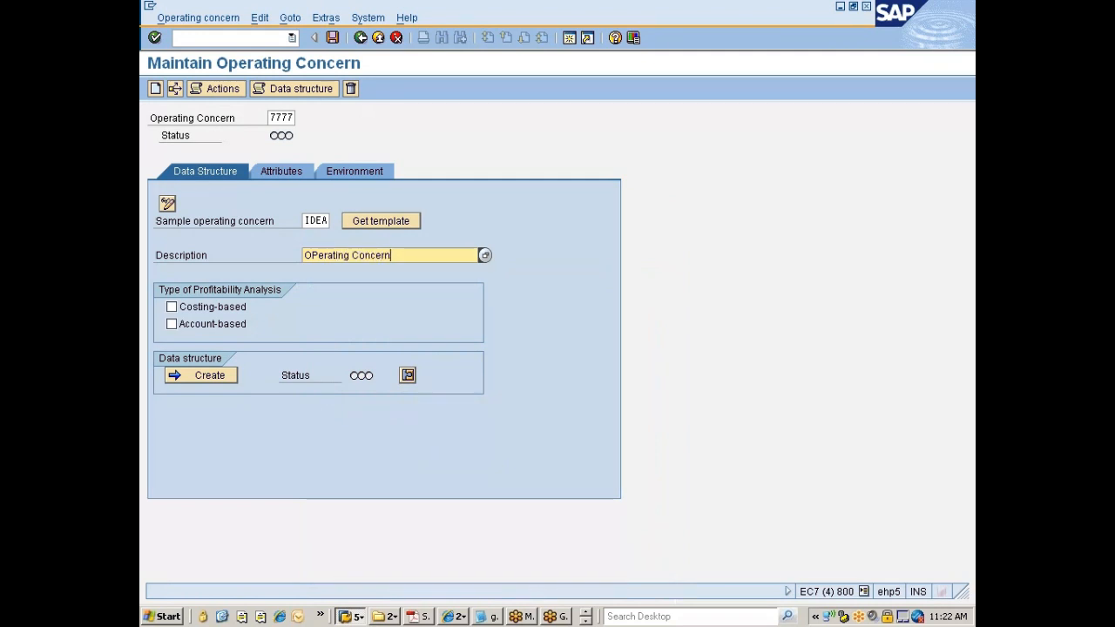
pyautogui.write('...Nissan Grp')
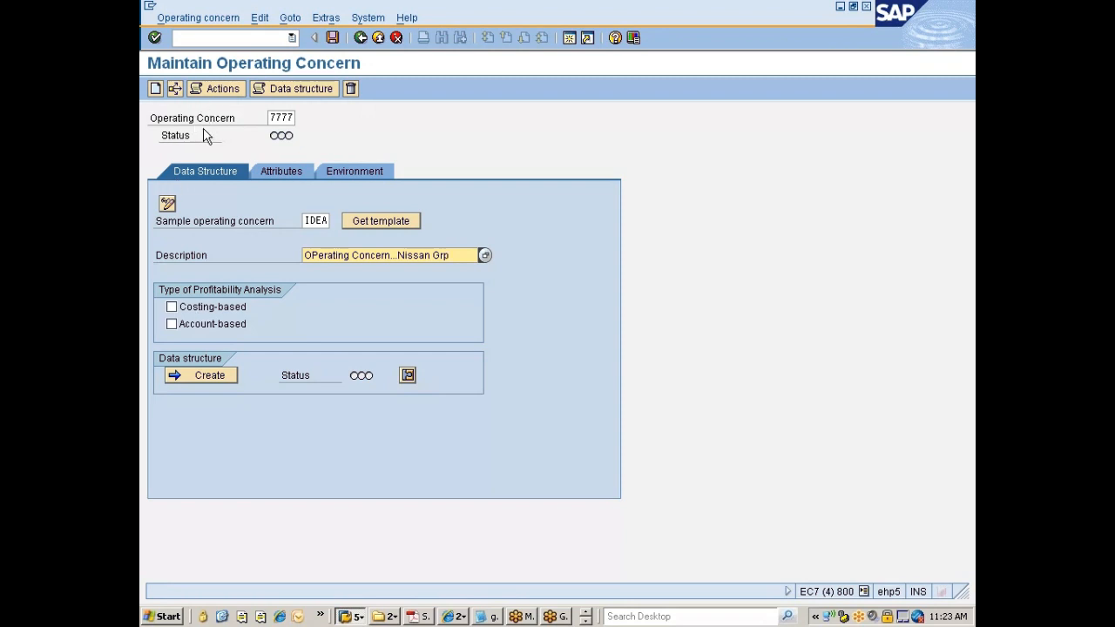
# - Enable costing-based and account-based profitability analysis for operating concern 7777 and try to create its data structure
pyautogui.click(177, 310)
pyautogui.click(177, 310)
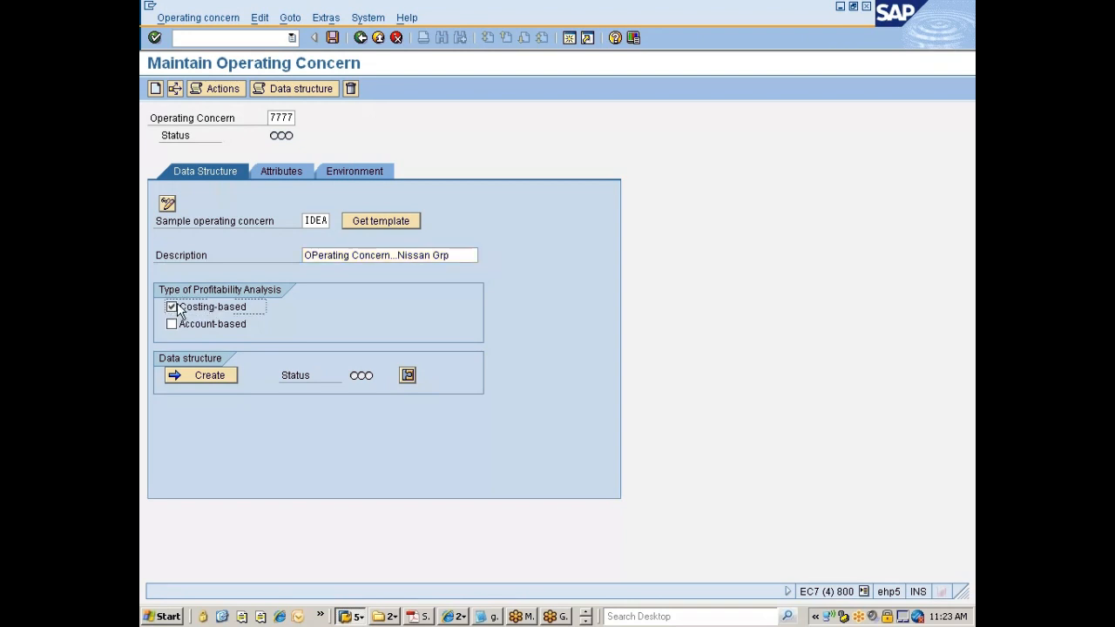
pyautogui.click(183, 325)
pyautogui.click(203, 380)
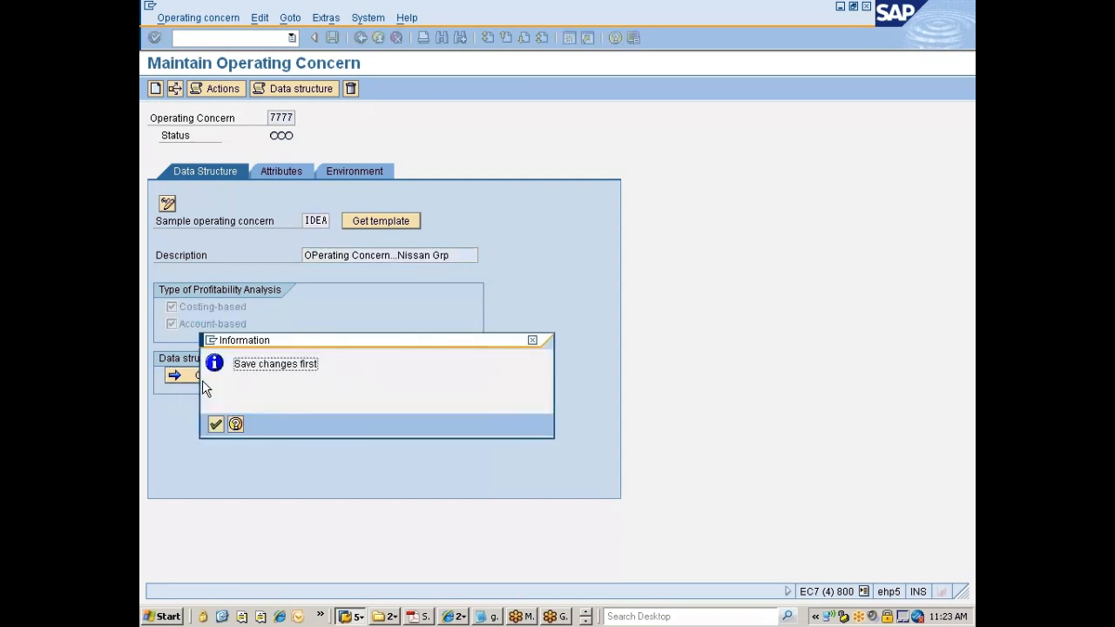
pyautogui.press('Return')
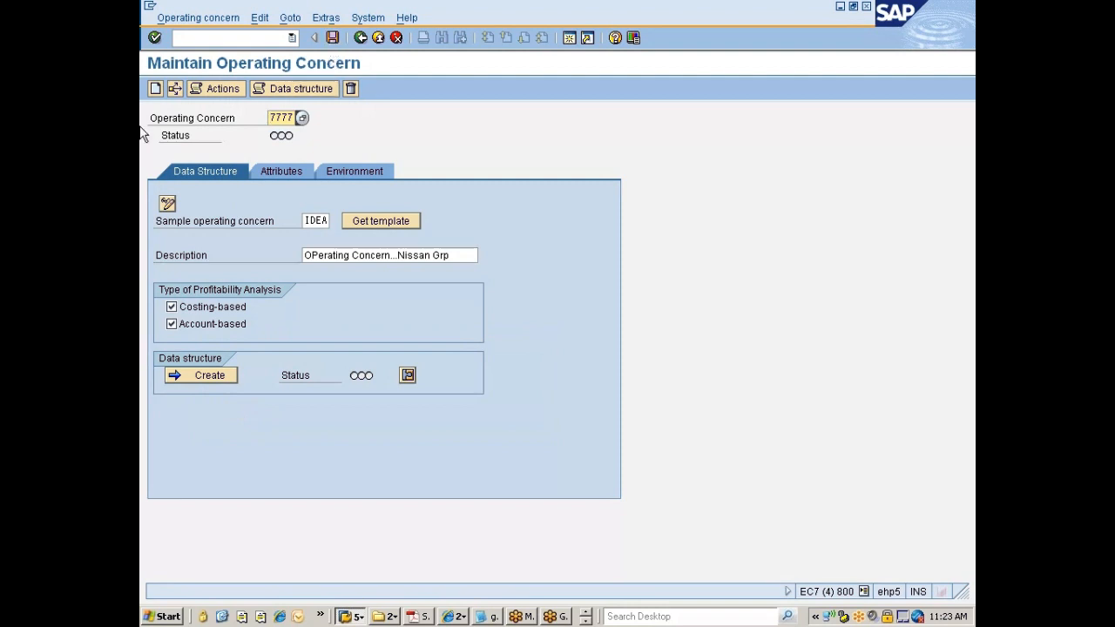
# - Acknowledge the cross-client settings caution again and save operating concern 7777
pyautogui.click(154, 89)
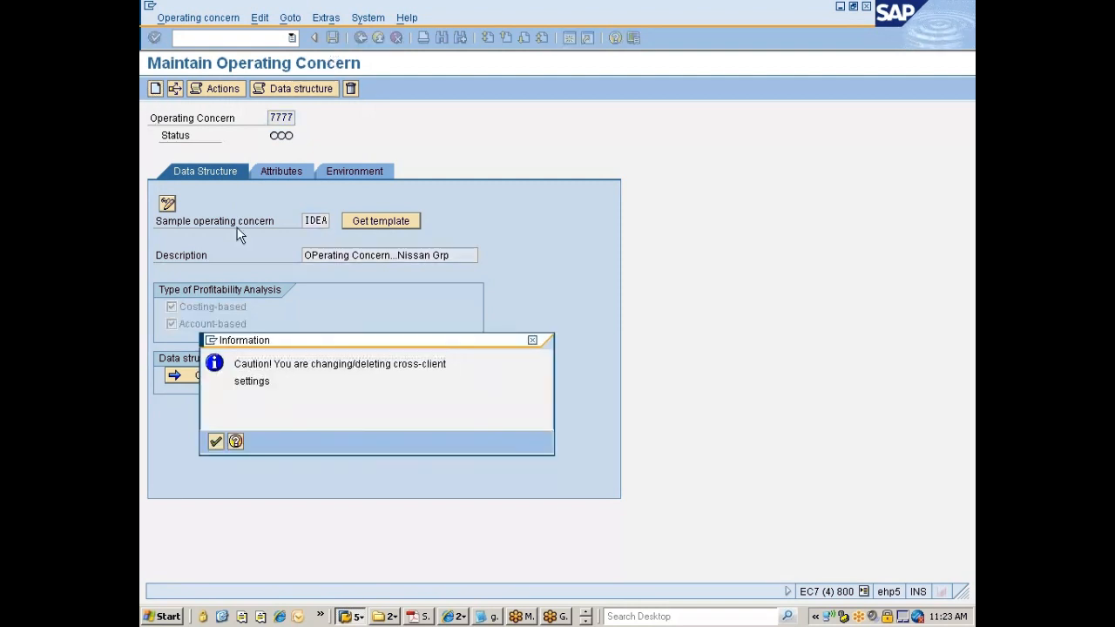
pyautogui.press('Return')
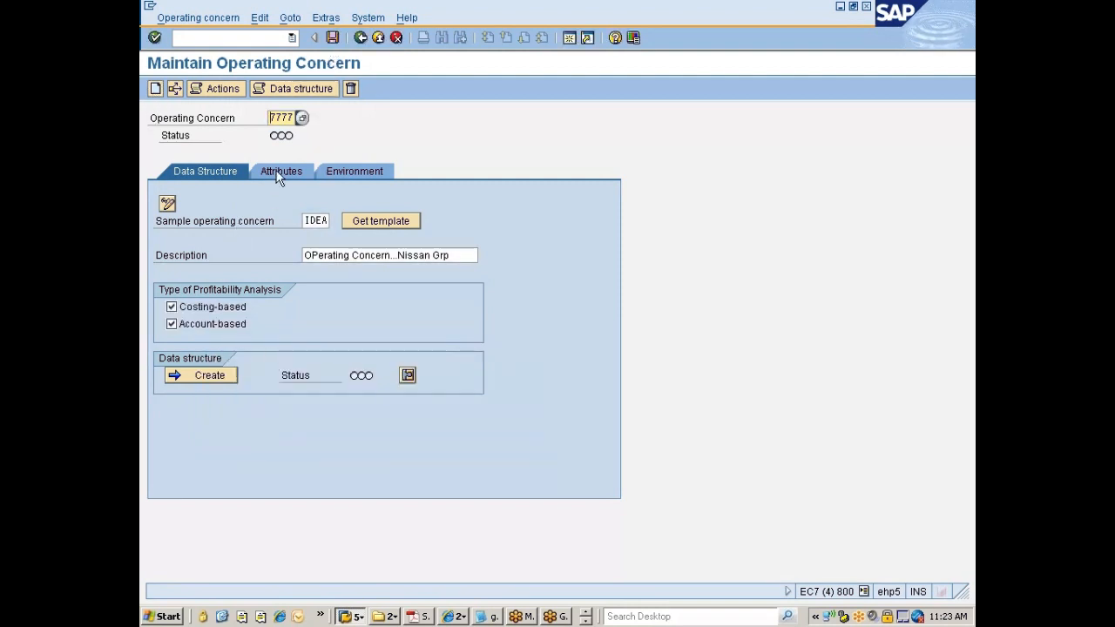
pyautogui.click(334, 40)
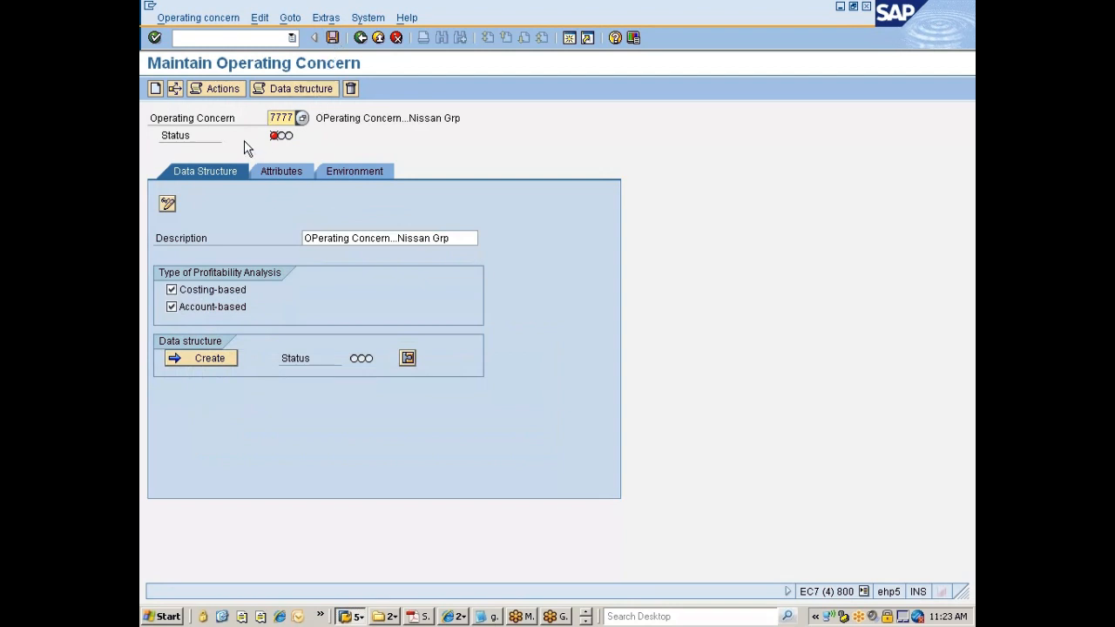
# - Switch the data structure of operating concern 7777 to display mode and open its detail status
pyautogui.moveTo(279, 145)
pyautogui.click(168, 206)
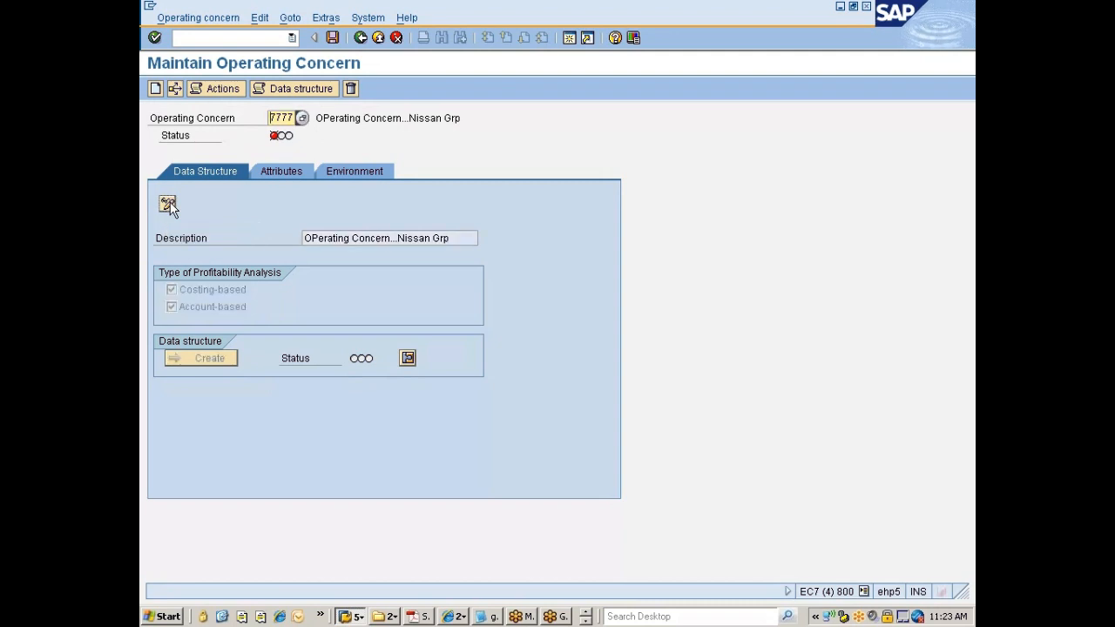
pyautogui.click(408, 359)
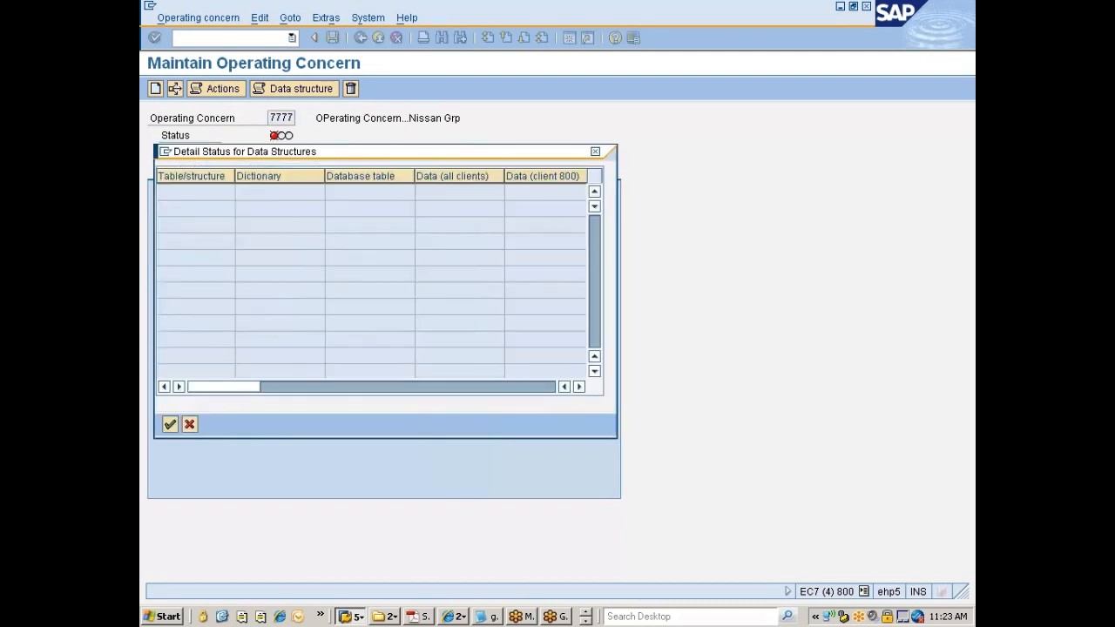
# - Leave the detail status display, switch operating concern 7777 to change mode, and start creating its data structure
pyautogui.click(171, 426)
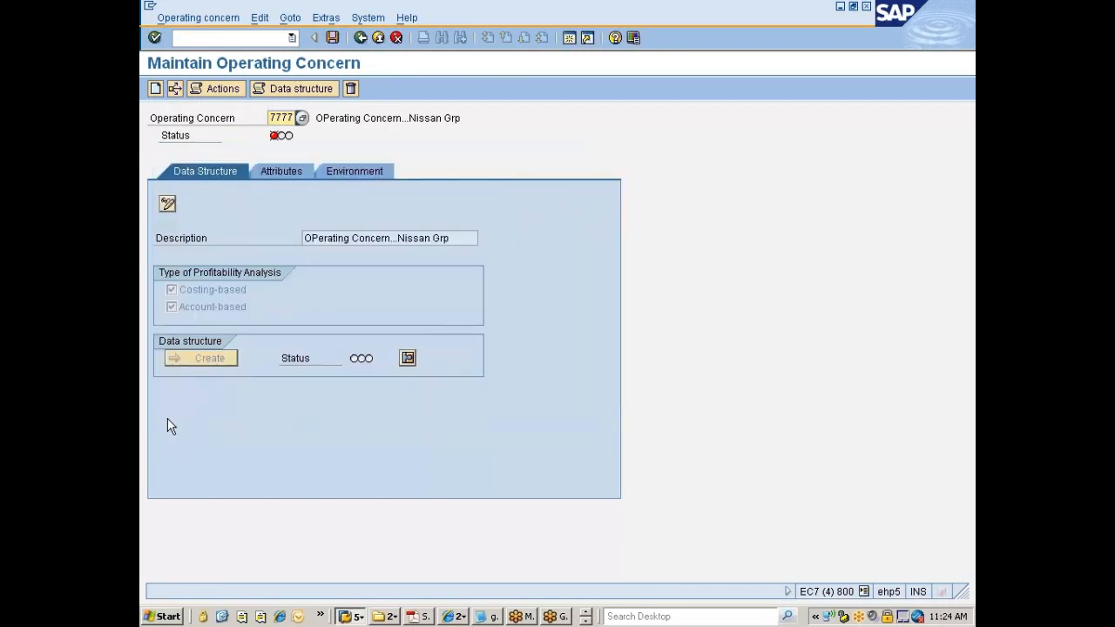
pyautogui.click(168, 205)
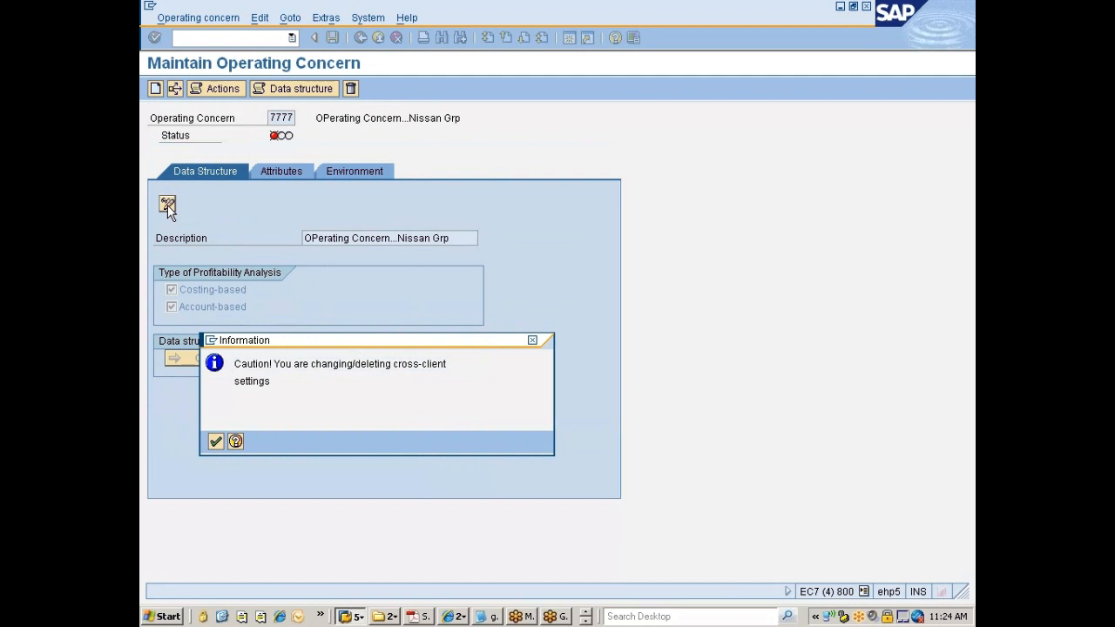
pyautogui.press('Return')
pyautogui.click(207, 376)
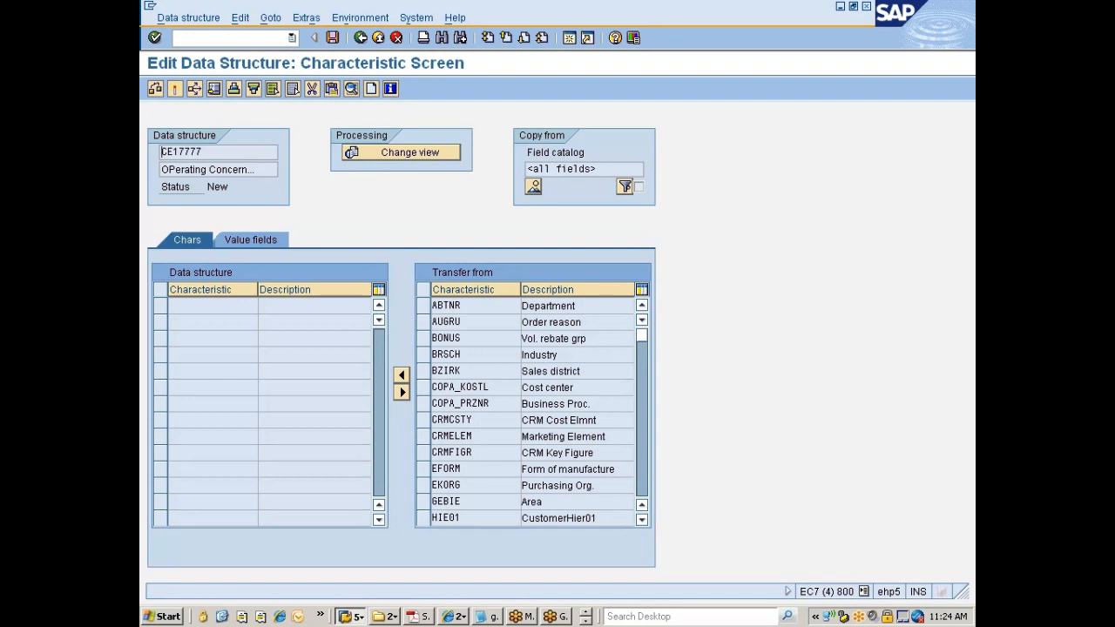
# - Mark the characteristics COPA_KOSTL (Cost center), EKORG (Purchasing Org.) and KMMAKL (Material Group) for transfer
pyautogui.click(422, 389)
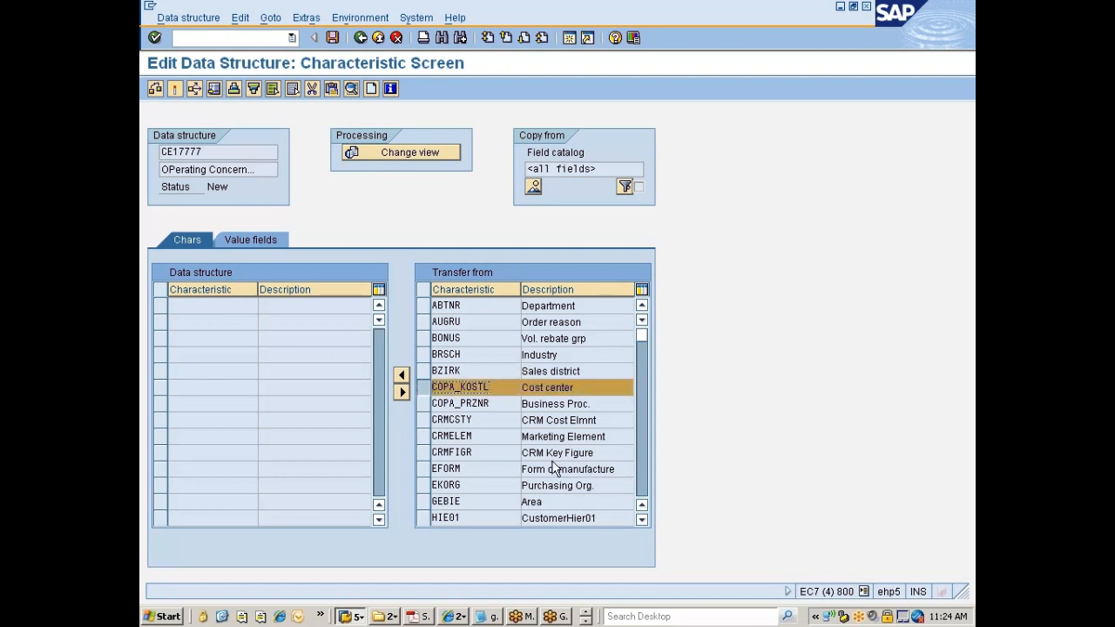
pyautogui.click(423, 486)
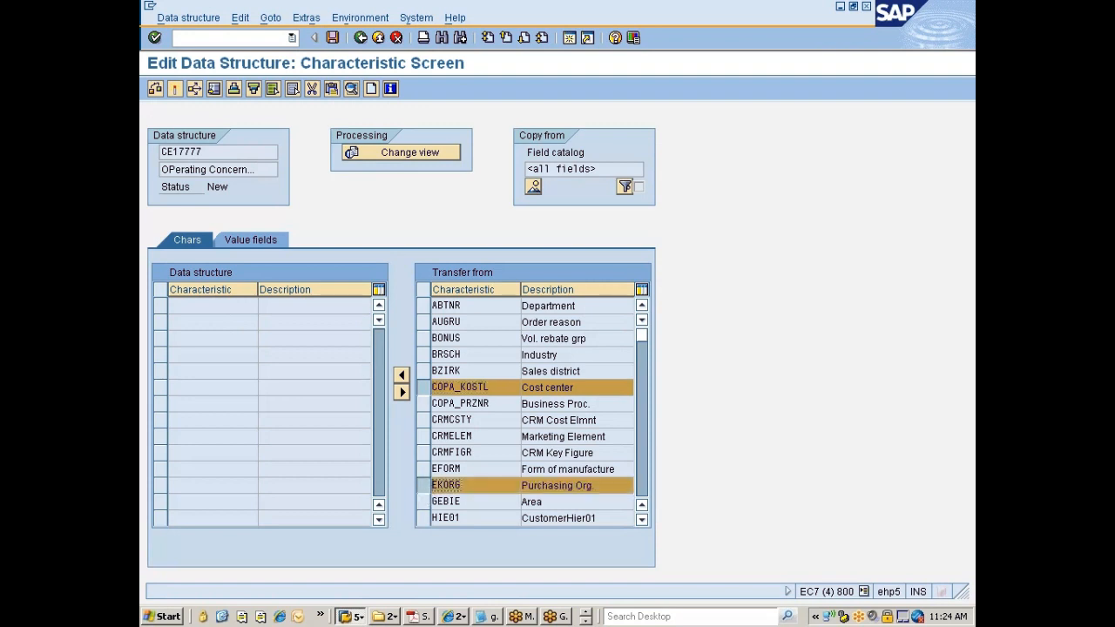
pyautogui.scroll(-2, 506, 478)
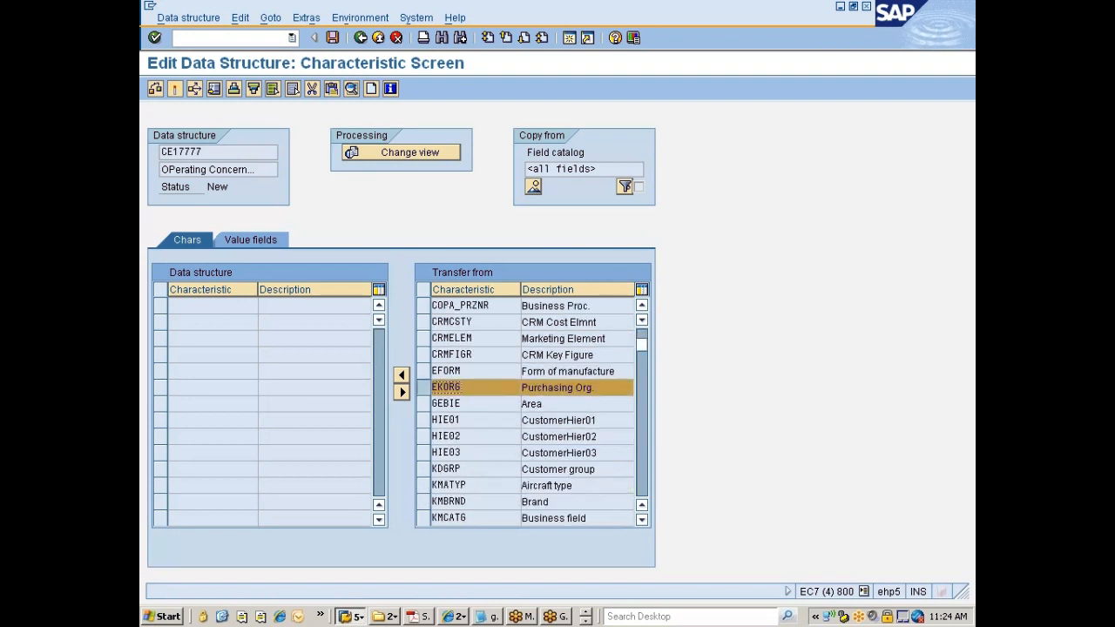
pyautogui.scroll(-1, 506, 478)
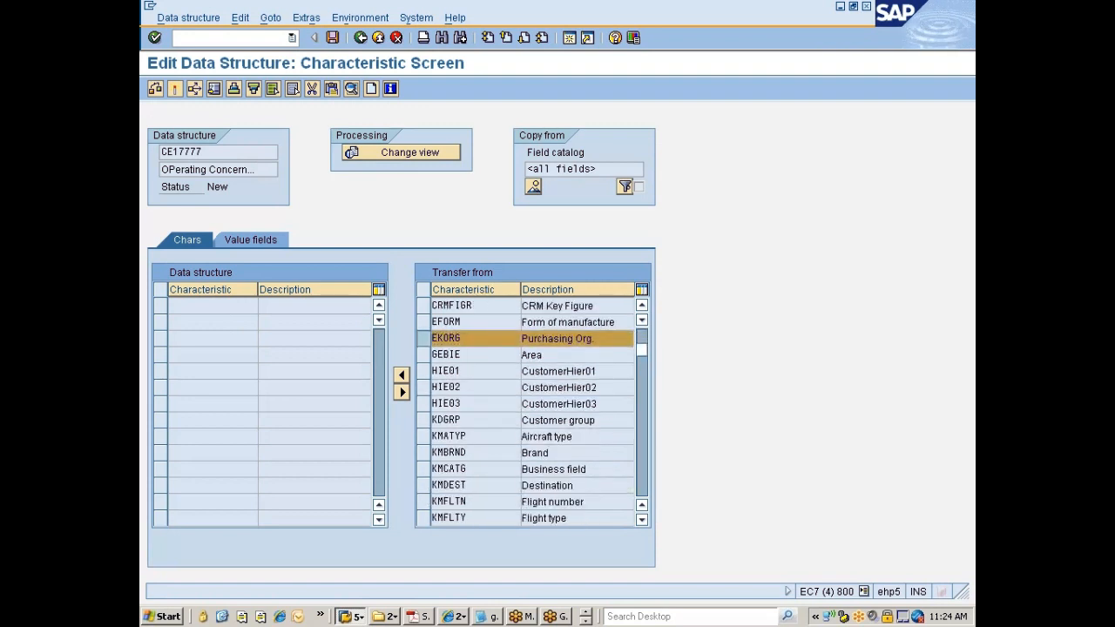
pyautogui.scroll(-2, 505, 478)
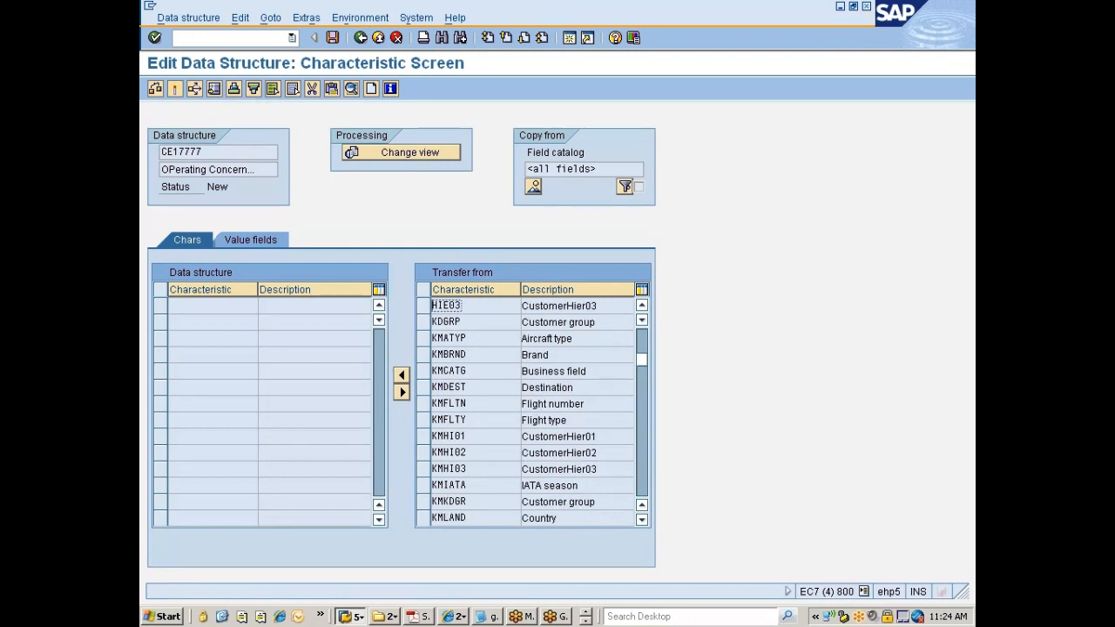
pyautogui.scroll(-1, 506, 478)
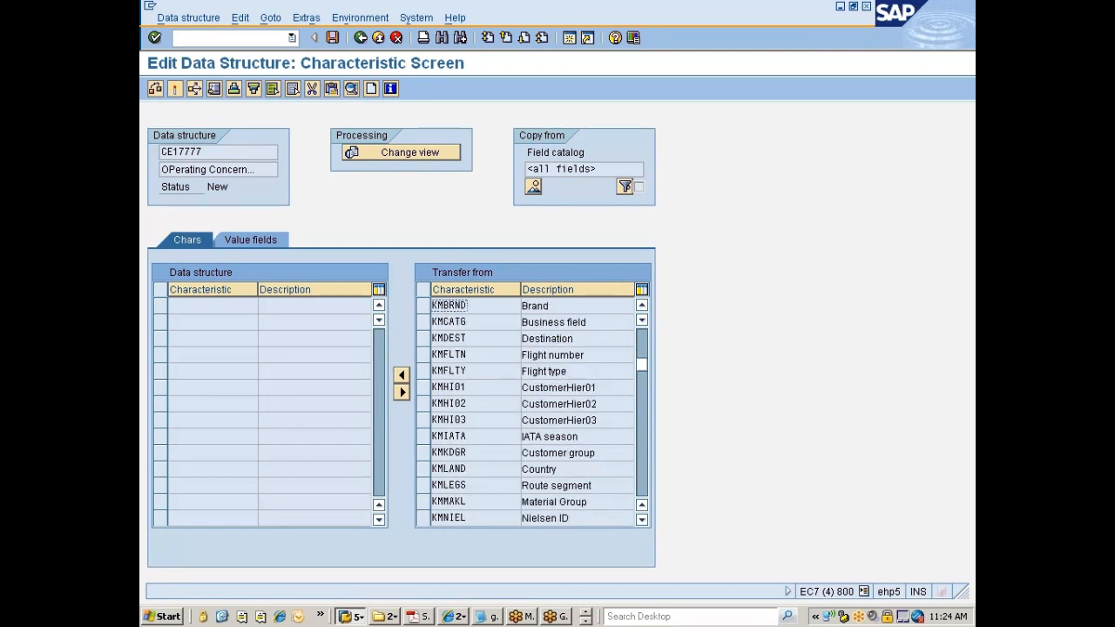
pyautogui.click(424, 501)
# - Also mark the characteristics KMVKBU (Sales Office), KMVKGR (Sales Group) and MATKL (Material Group) for transfer
pyautogui.scroll(-1, 488, 473)
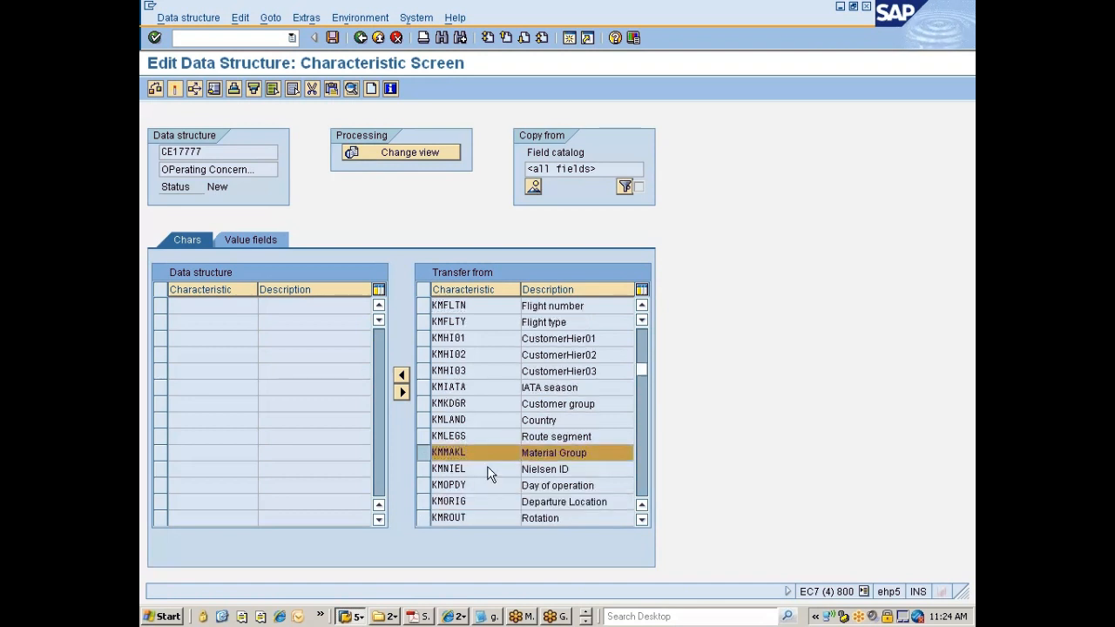
pyautogui.scroll(-1, 488, 473)
pyautogui.scroll(-1, 493, 473)
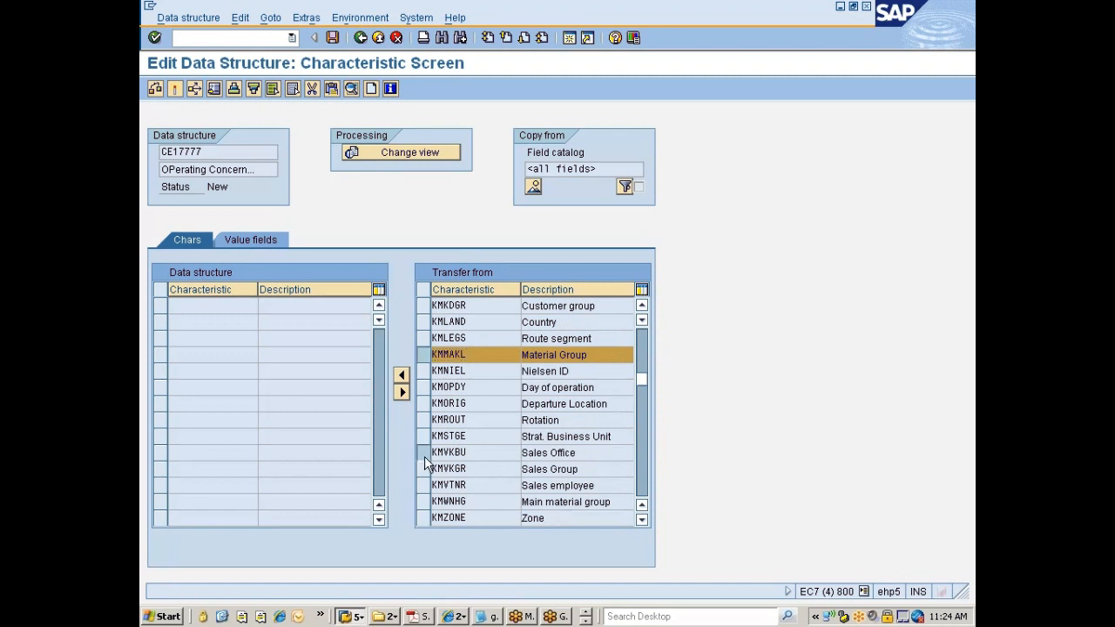
pyautogui.moveTo(424, 454); pyautogui.dragTo(425, 468)
pyautogui.scroll(-2, 427, 488)
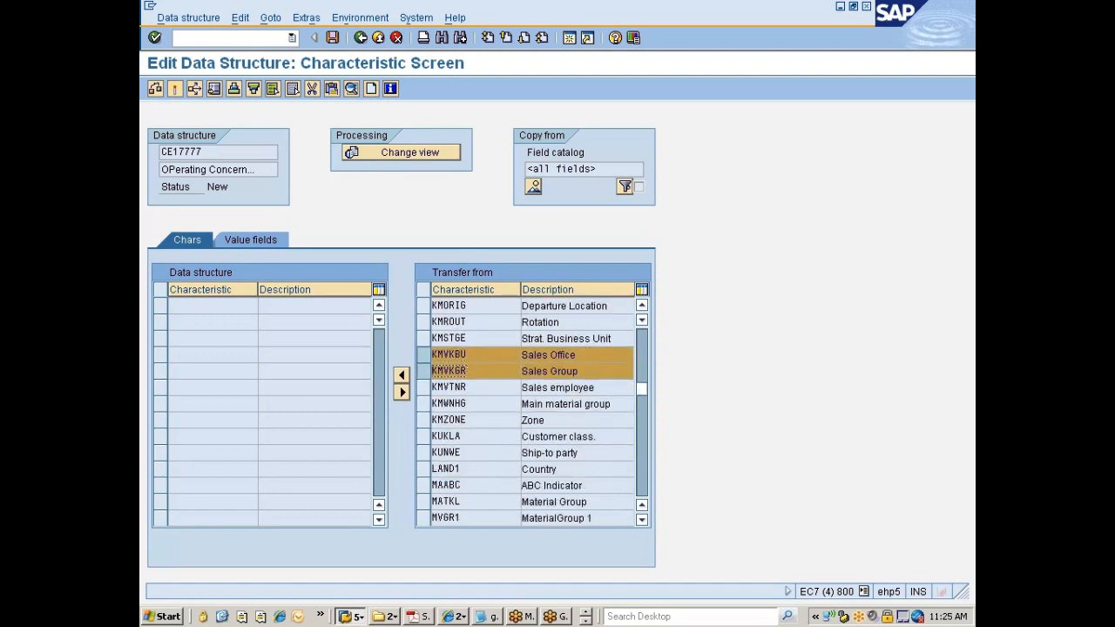
pyautogui.click(424, 502)
# - Transfer the marked characteristics into data structure CE17777 and try to activate it
pyautogui.scroll(-1, 488, 457)
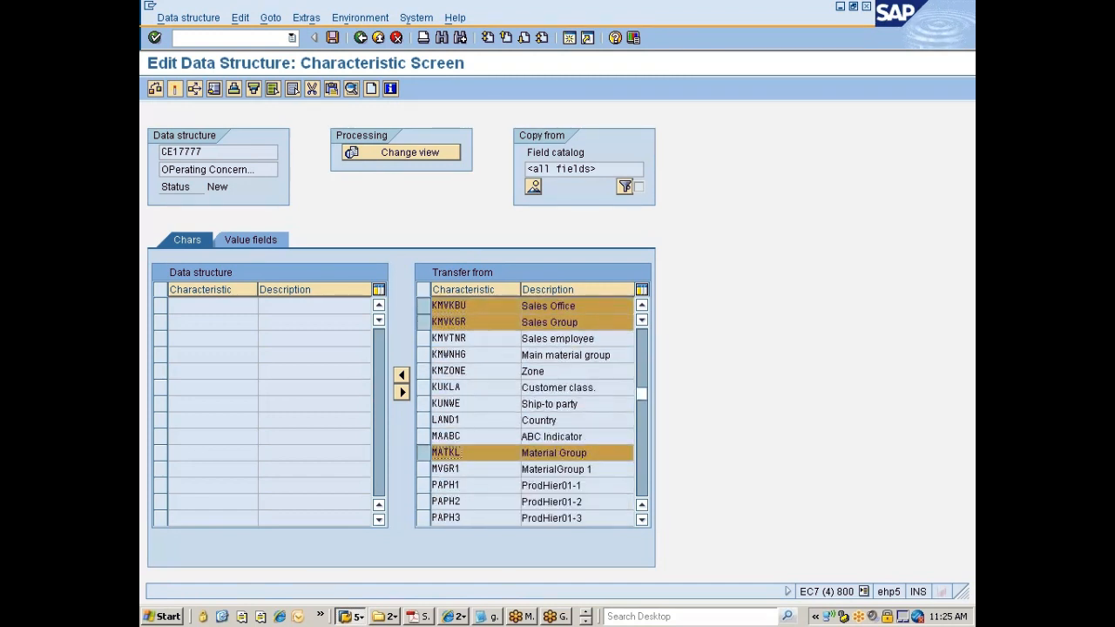
pyautogui.scroll(-1, 488, 457)
pyautogui.scroll(-1, 488, 457)
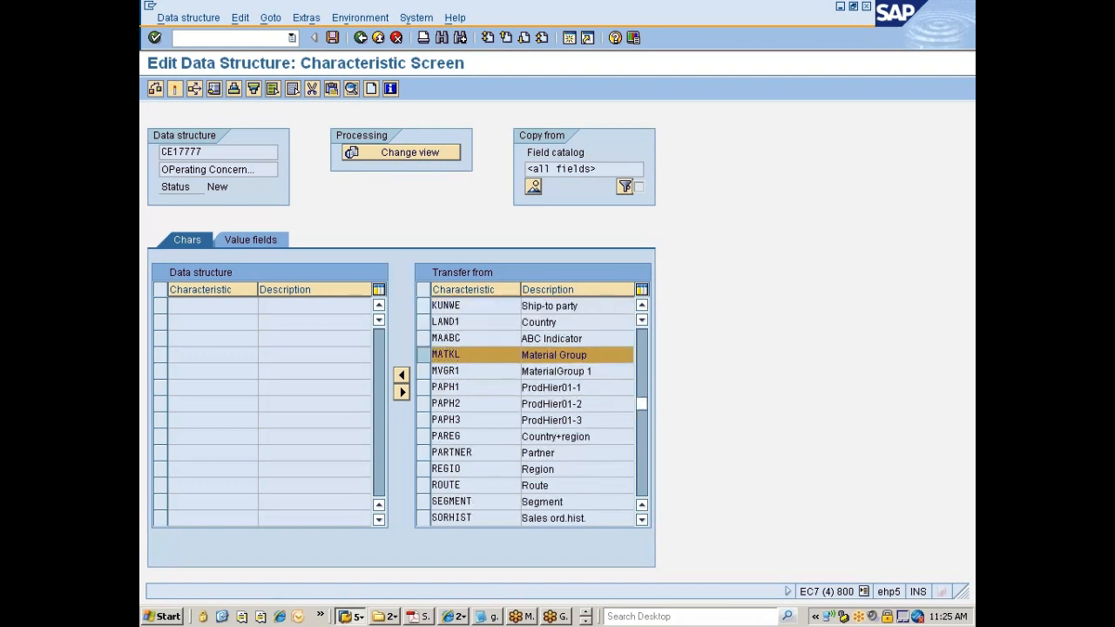
pyautogui.scroll(-1, 487, 457)
pyautogui.scroll(-1, 488, 458)
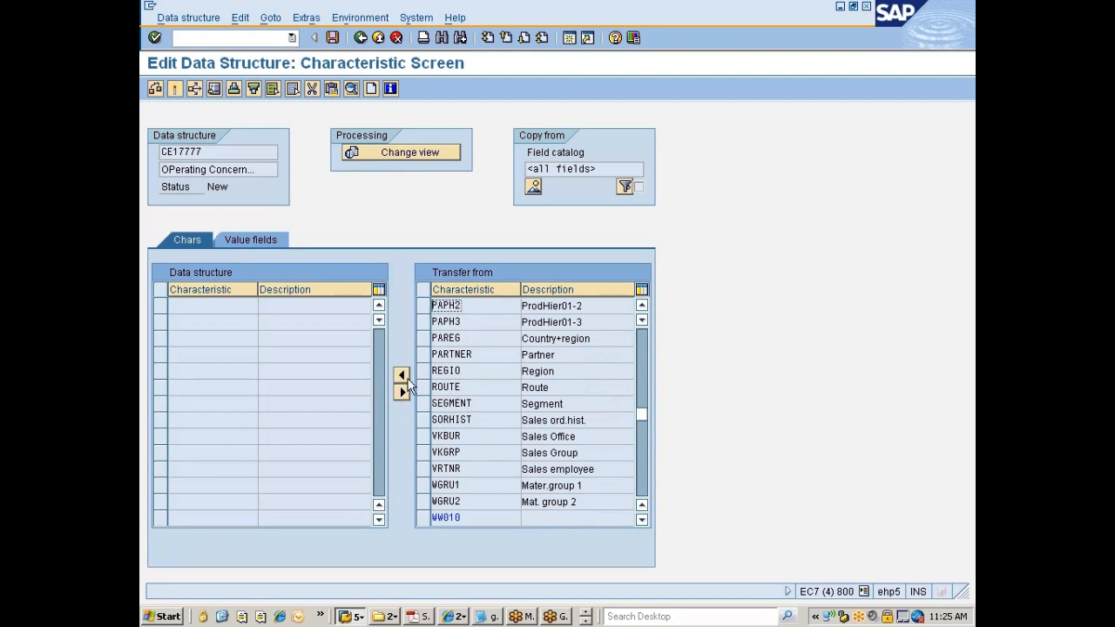
pyautogui.click(402, 376)
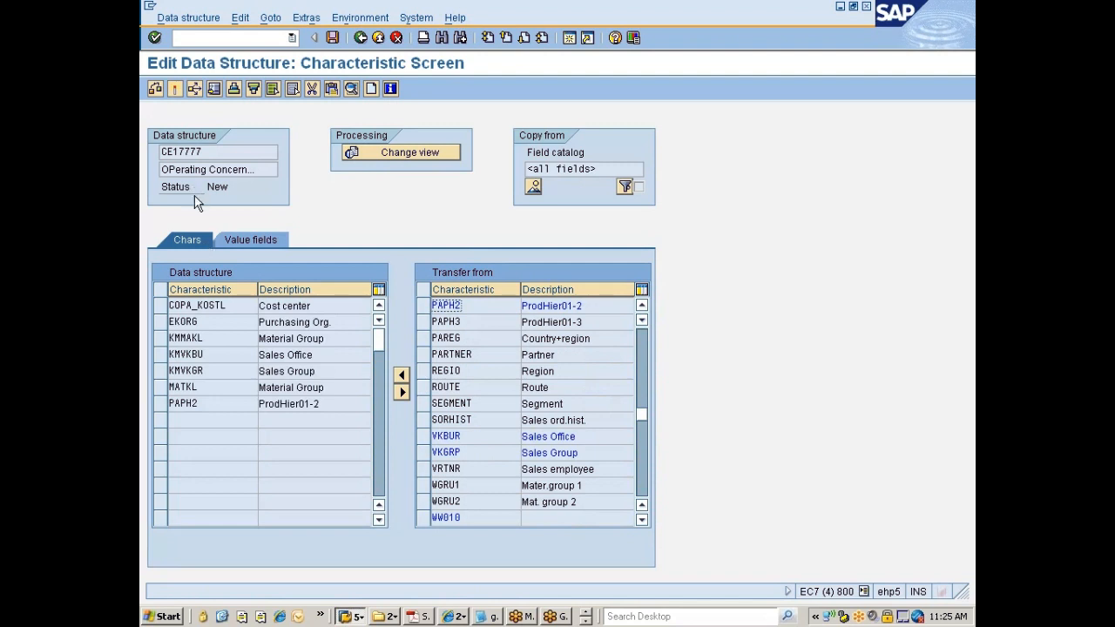
pyautogui.click(174, 91)
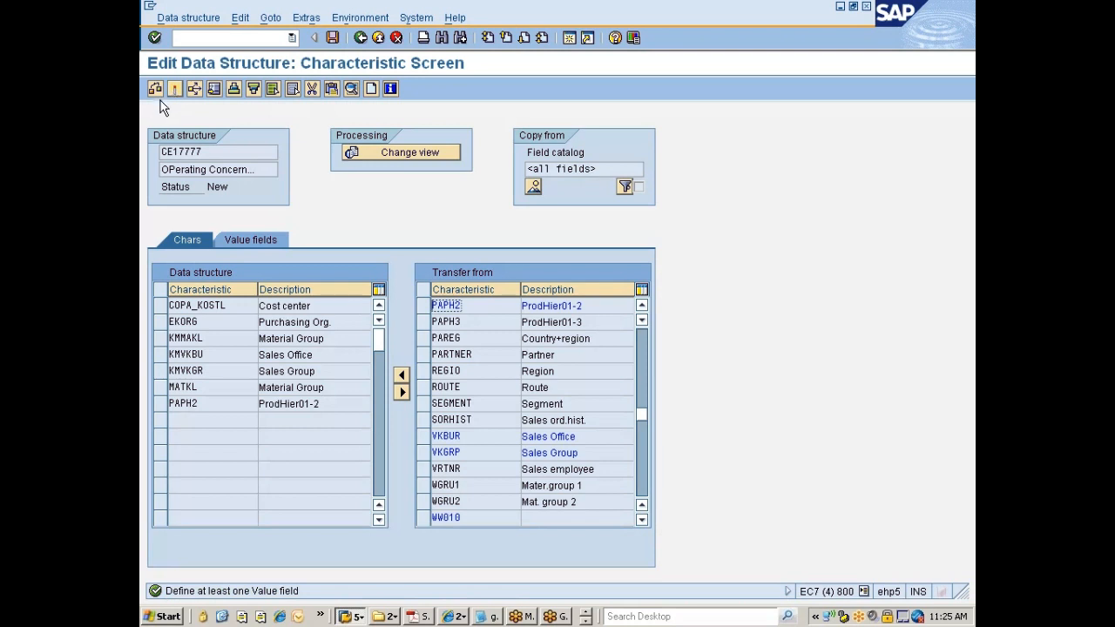
# - Display the value fields of the data structure and mark KWABMG (Quantity variances) and KWABPR (Price variances) for copying
pyautogui.click(252, 244)
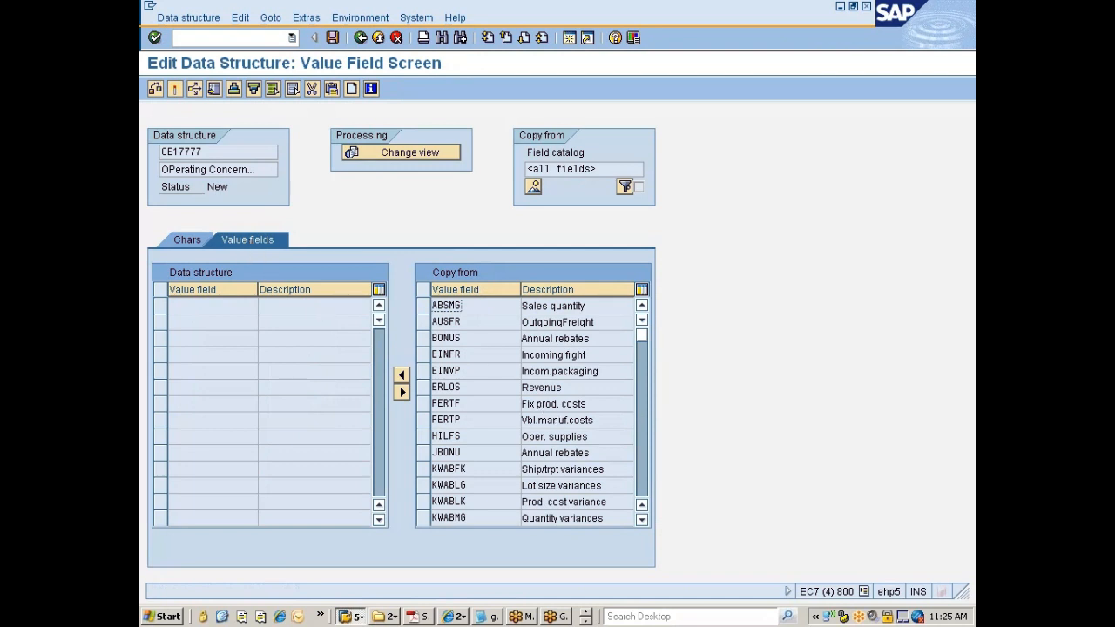
pyautogui.scroll(-1, 536, 410)
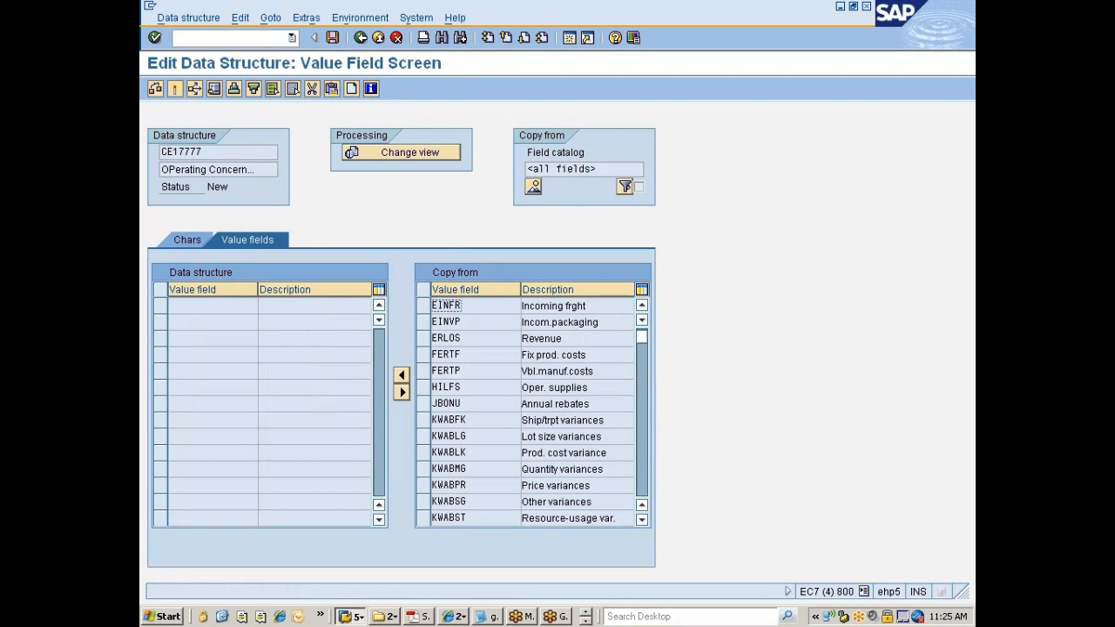
pyautogui.click(422, 466)
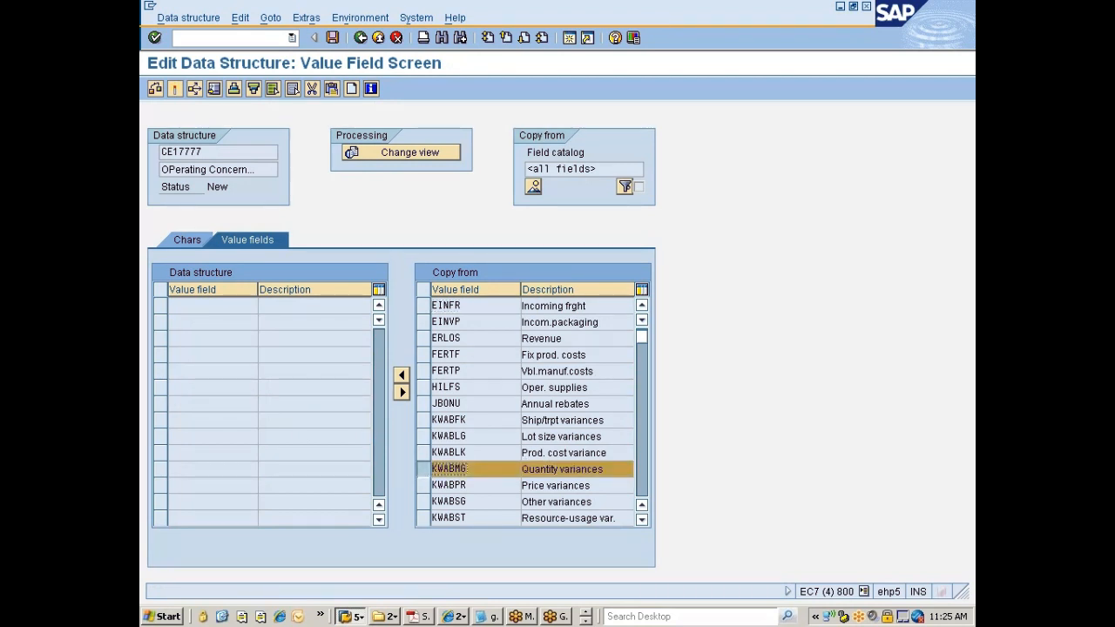
pyautogui.keyDown('ctrl'); pyautogui.click(423, 485); pyautogui.keyUp('ctrl')
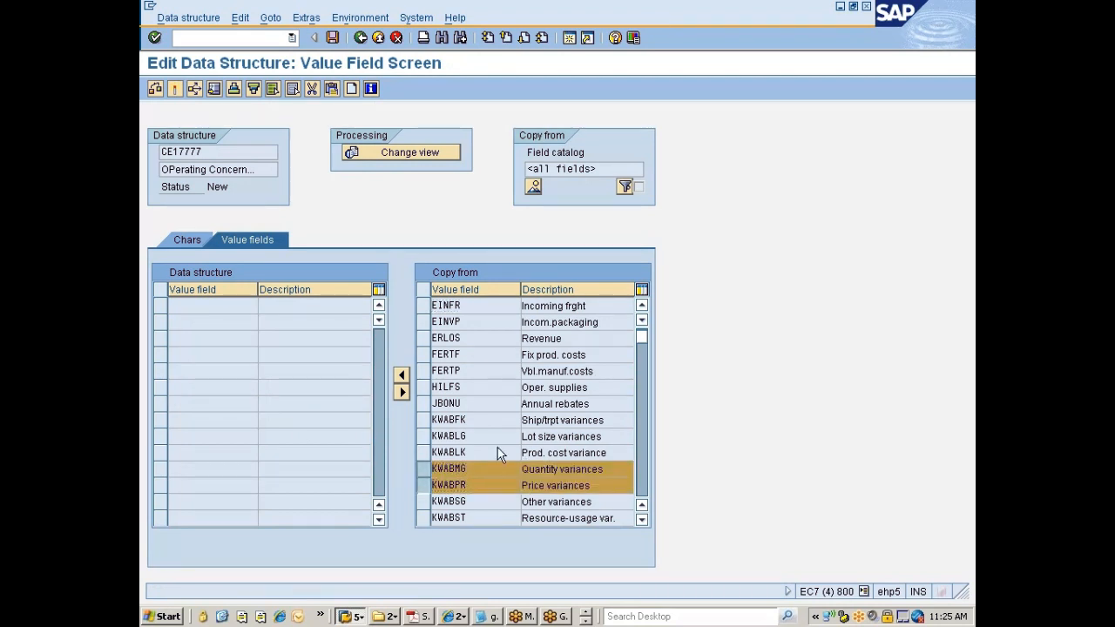
# - Also mark the value fields KWLOGI (Logistics) and KWMKAD (Advertising) for copying
pyautogui.scroll(-1, 501, 452)
pyautogui.scroll(-3, 526, 412)
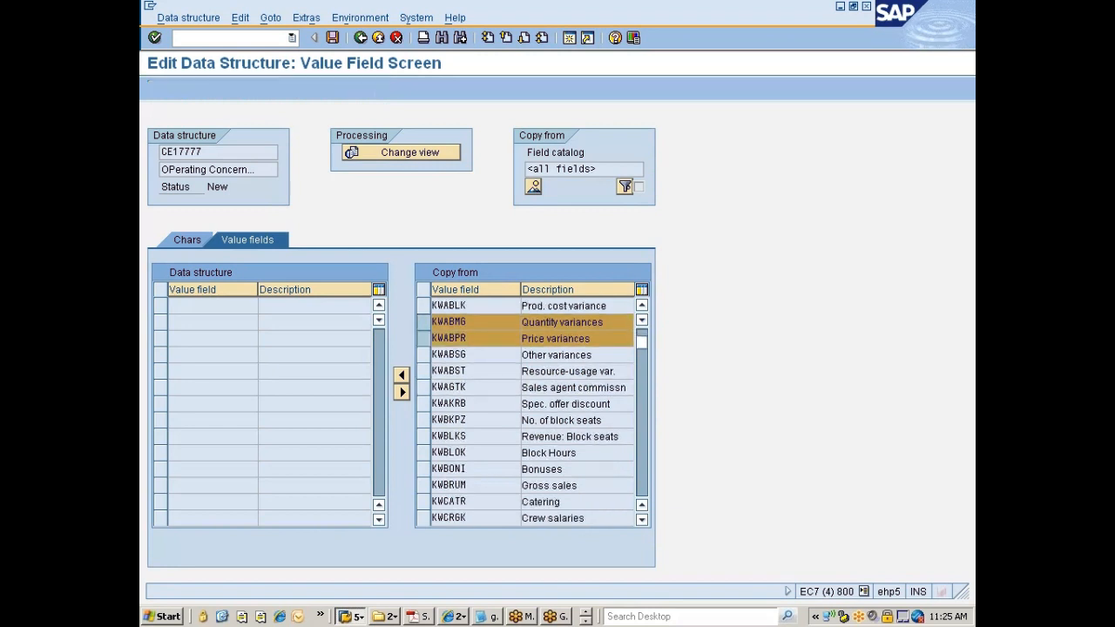
pyautogui.scroll(1, 504, 445)
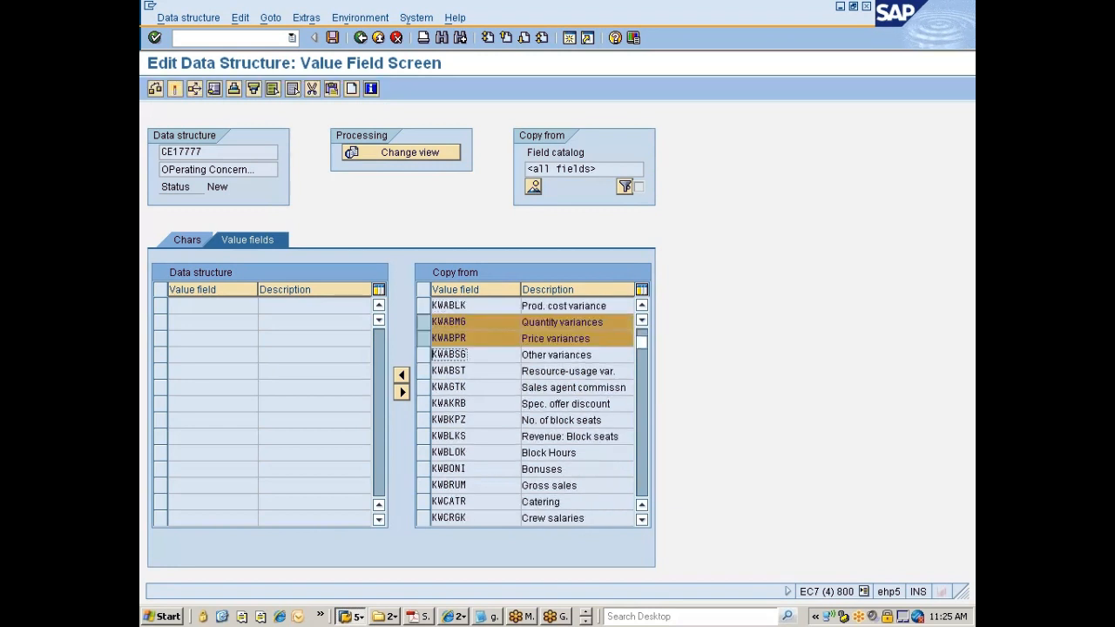
pyautogui.scroll(-1, 504, 444)
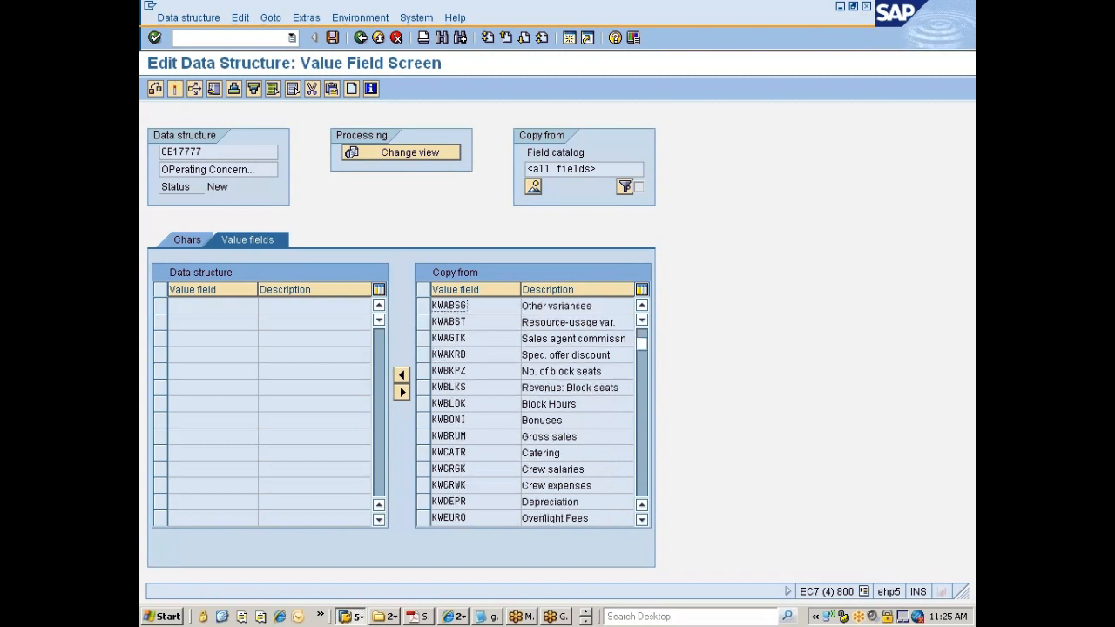
pyautogui.scroll(-1, 503, 444)
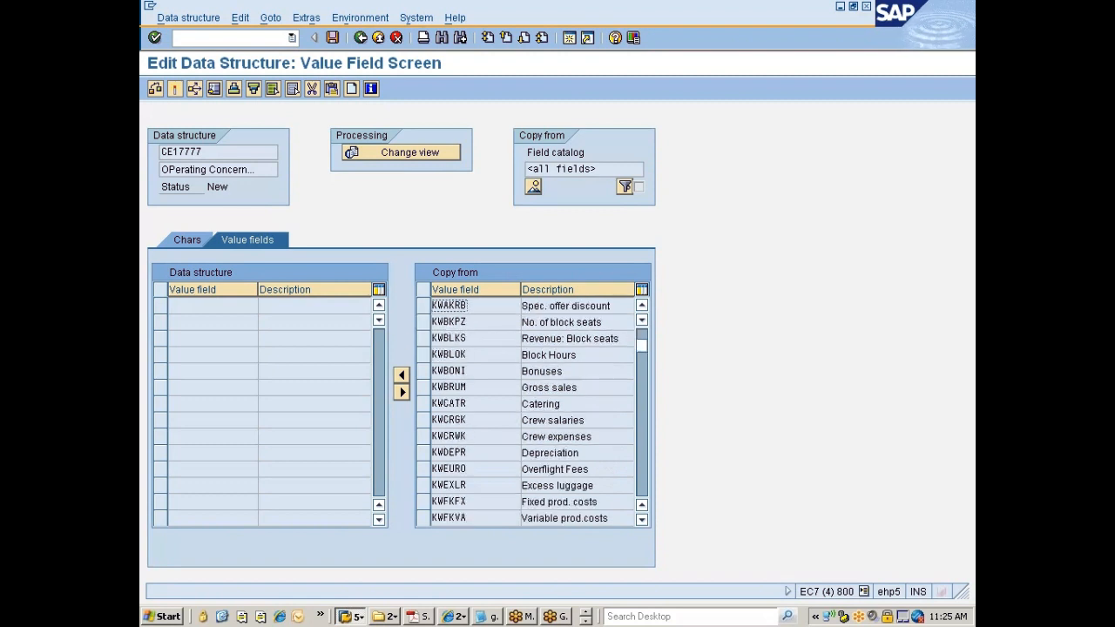
pyautogui.scroll(-1, 533, 411)
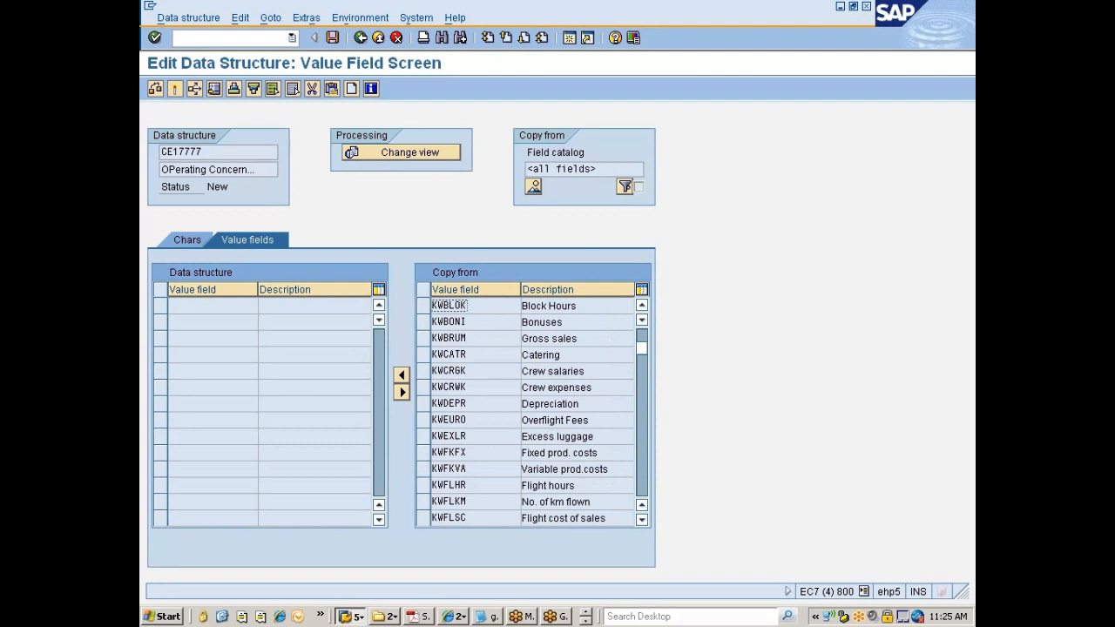
pyautogui.scroll(-1, 534, 411)
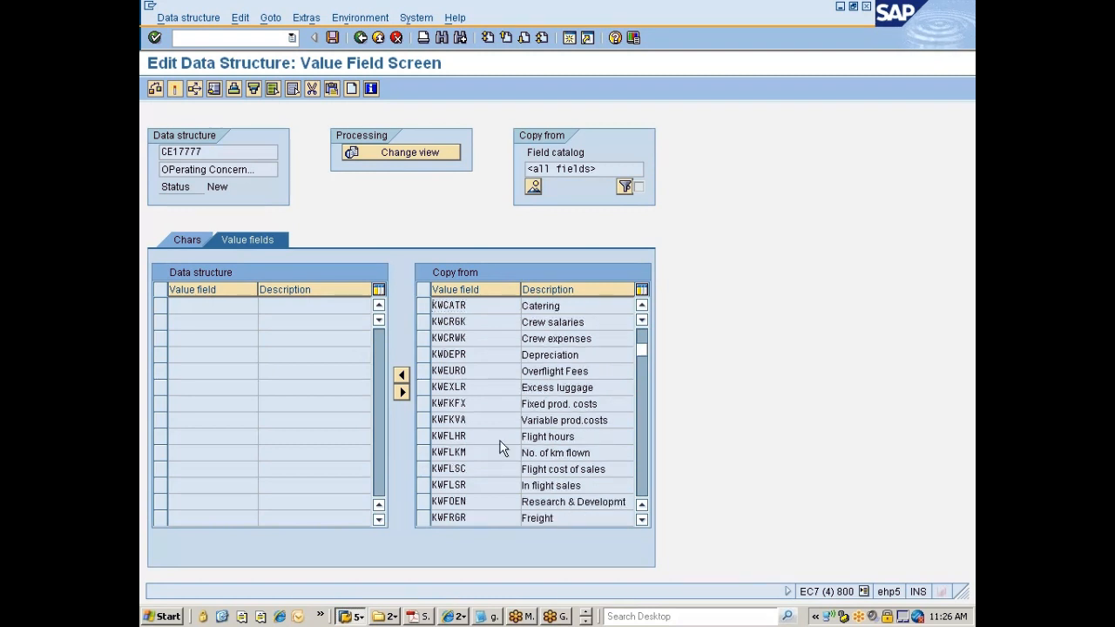
pyautogui.scroll(-2, 502, 448)
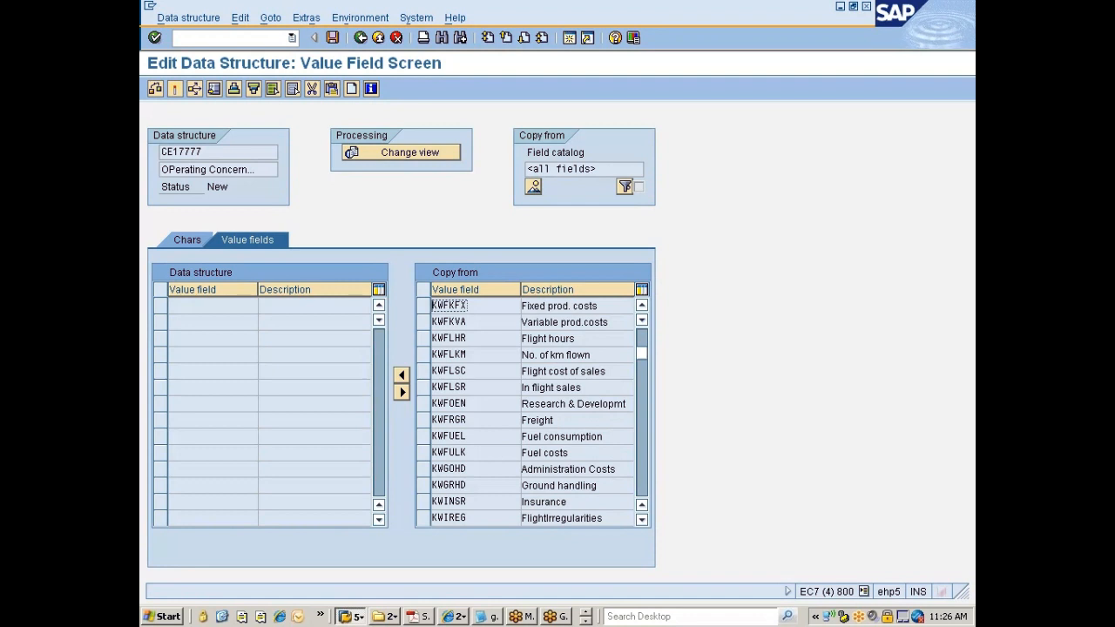
pyautogui.scroll(-1, 500, 443)
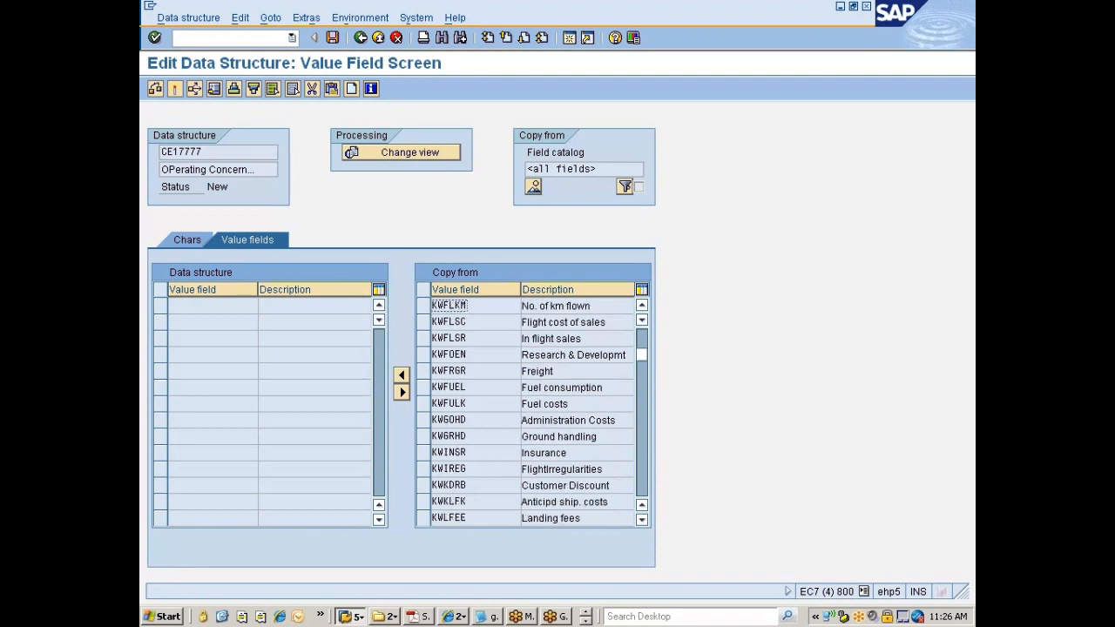
pyautogui.scroll(-2, 500, 441)
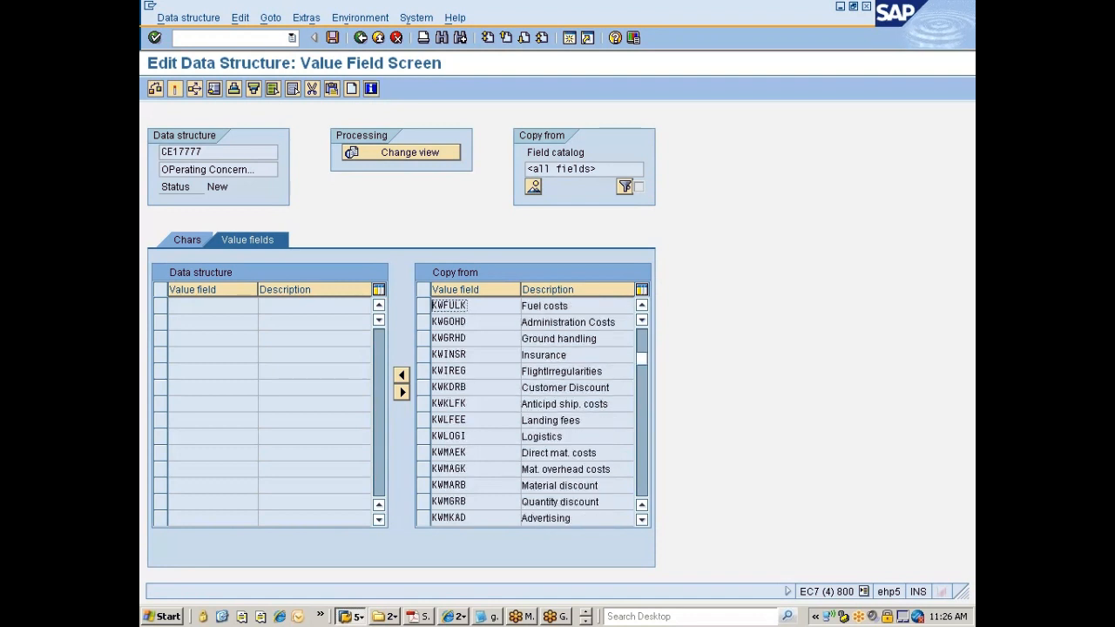
pyautogui.click(420, 439)
pyautogui.scroll(-1, 502, 434)
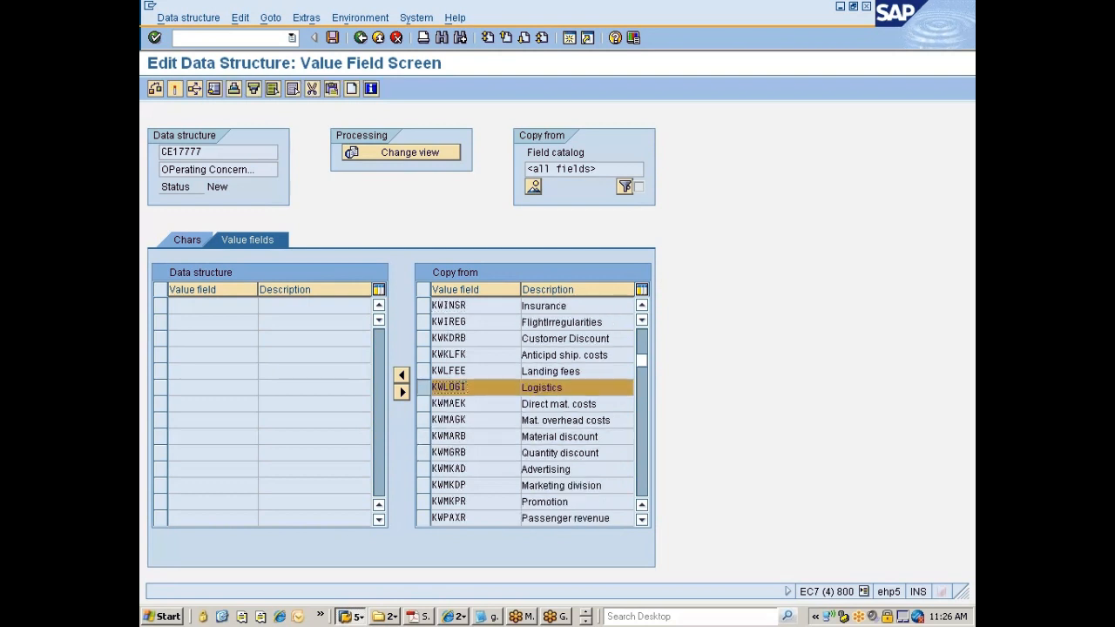
pyautogui.click(424, 469)
# - Also mark the value fields KWVERW (Administration) and KWSVME (Sales quantity) for copying
pyautogui.scroll(-2, 424, 468)
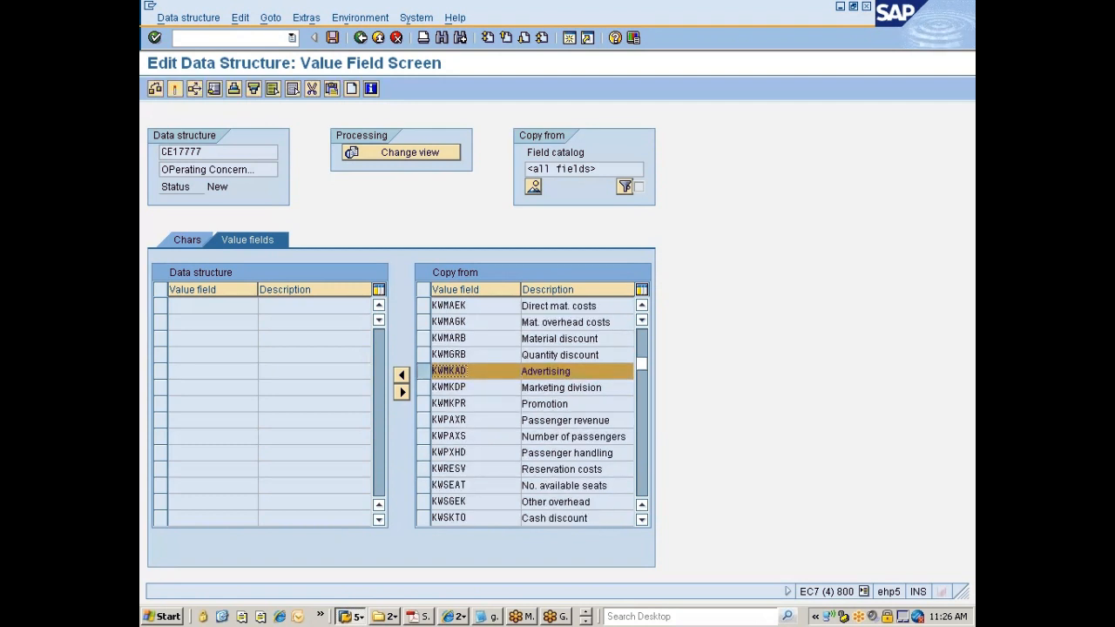
pyautogui.scroll(-1, 531, 410)
pyautogui.scroll(-1, 531, 410)
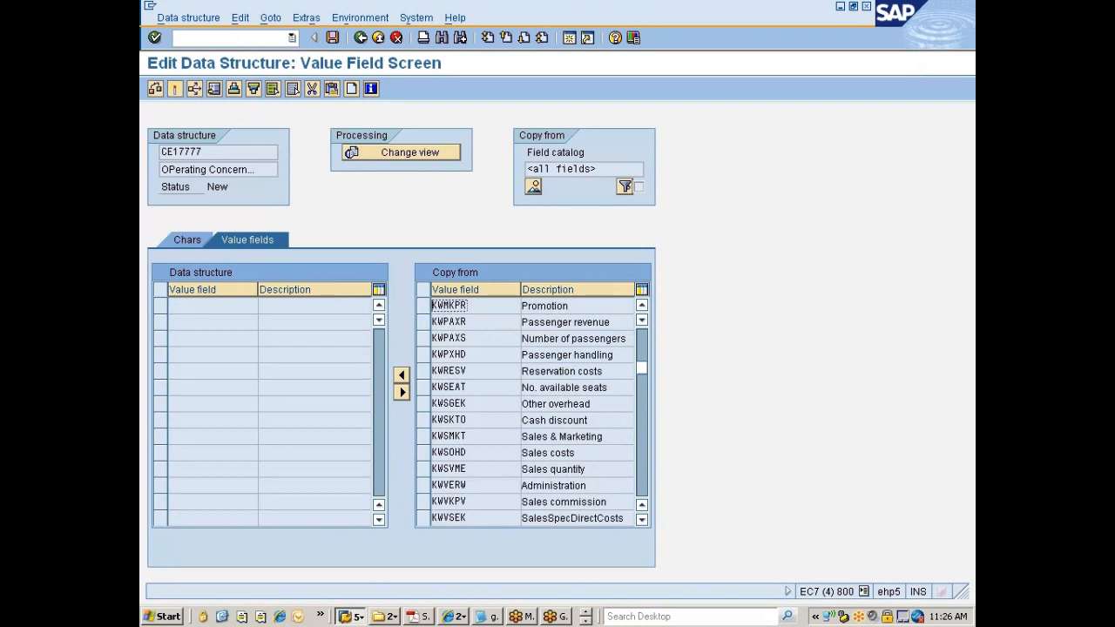
pyautogui.click(427, 485)
pyautogui.click(427, 469)
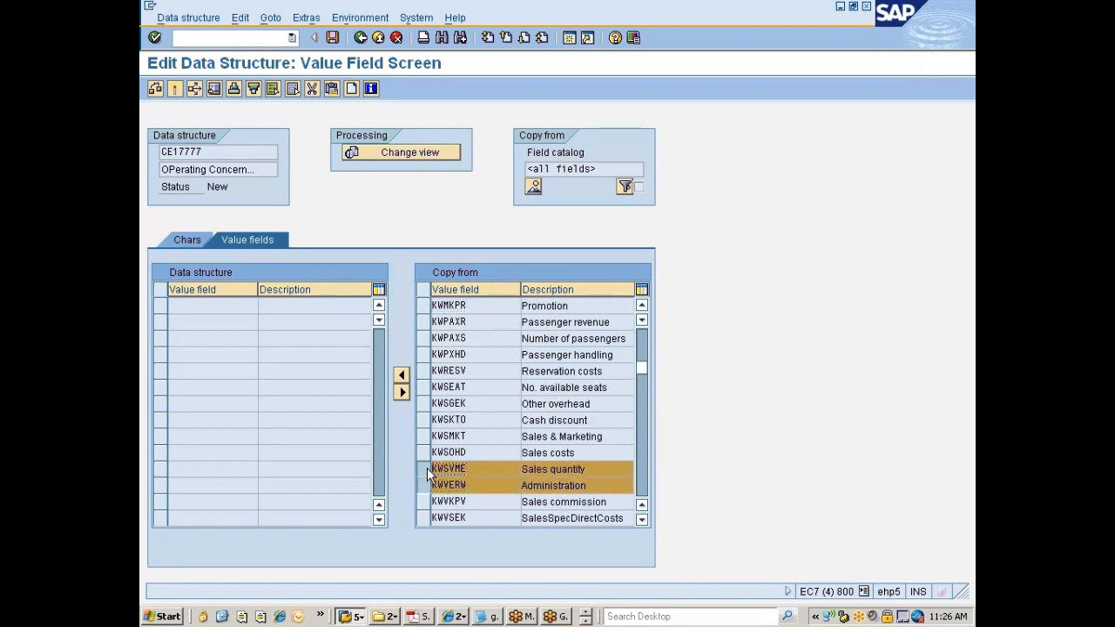
pyautogui.scroll(-1, 427, 475)
pyautogui.scroll(-1, 493, 462)
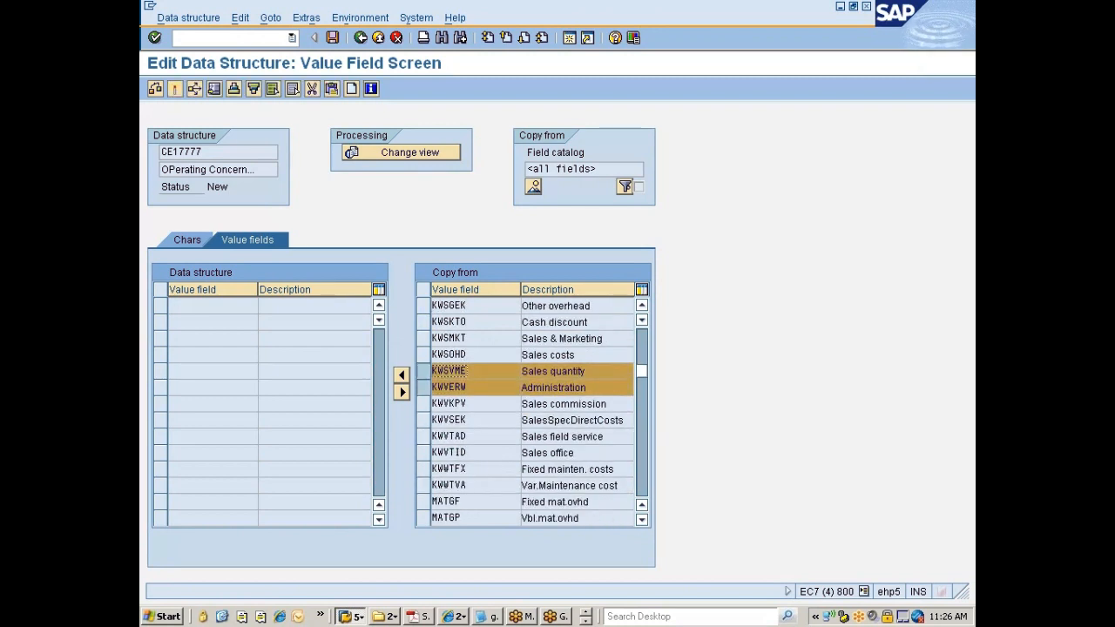
# - Also mark the value fields KWVTID (Sales office) and ROHST (Raw materials) for copying
pyautogui.scroll(-1, 493, 462)
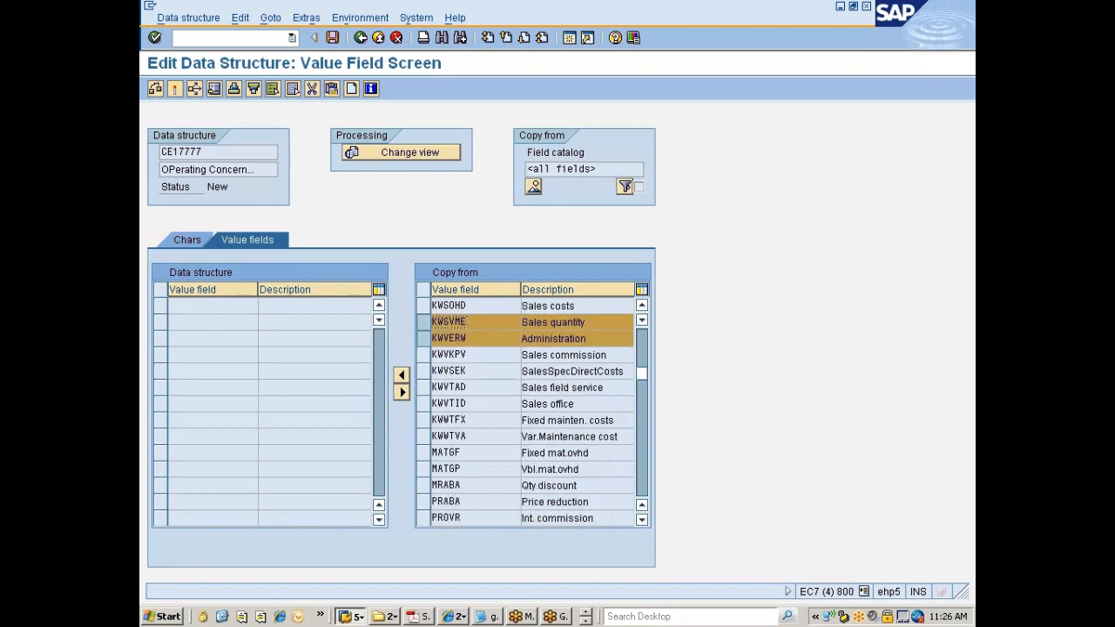
pyautogui.click(423, 409)
pyautogui.scroll(-2, 482, 452)
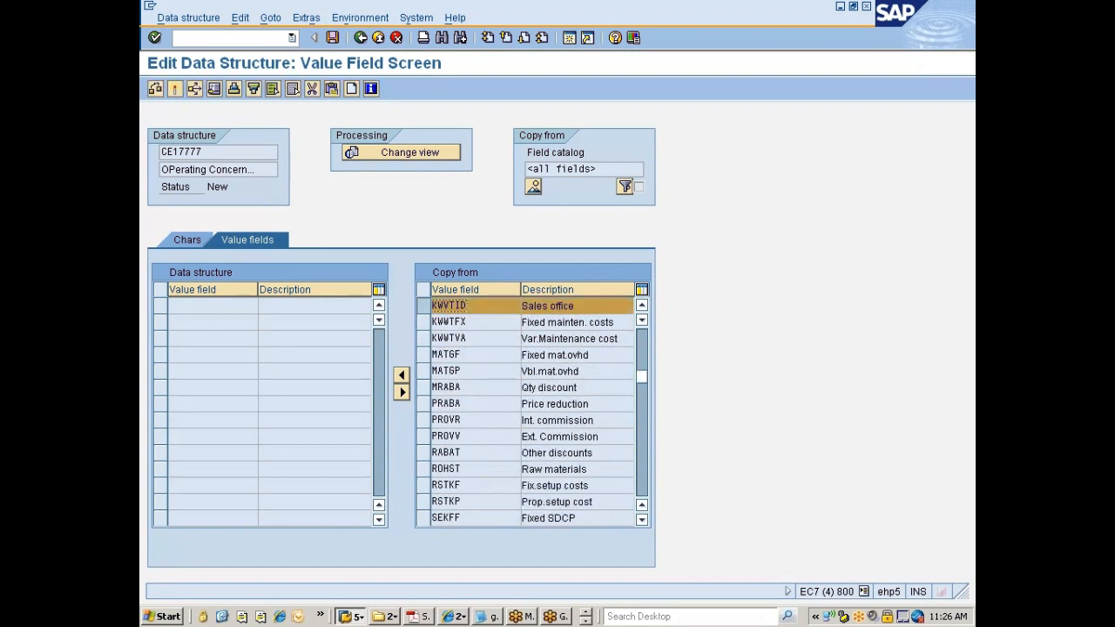
pyautogui.scroll(-3, 482, 452)
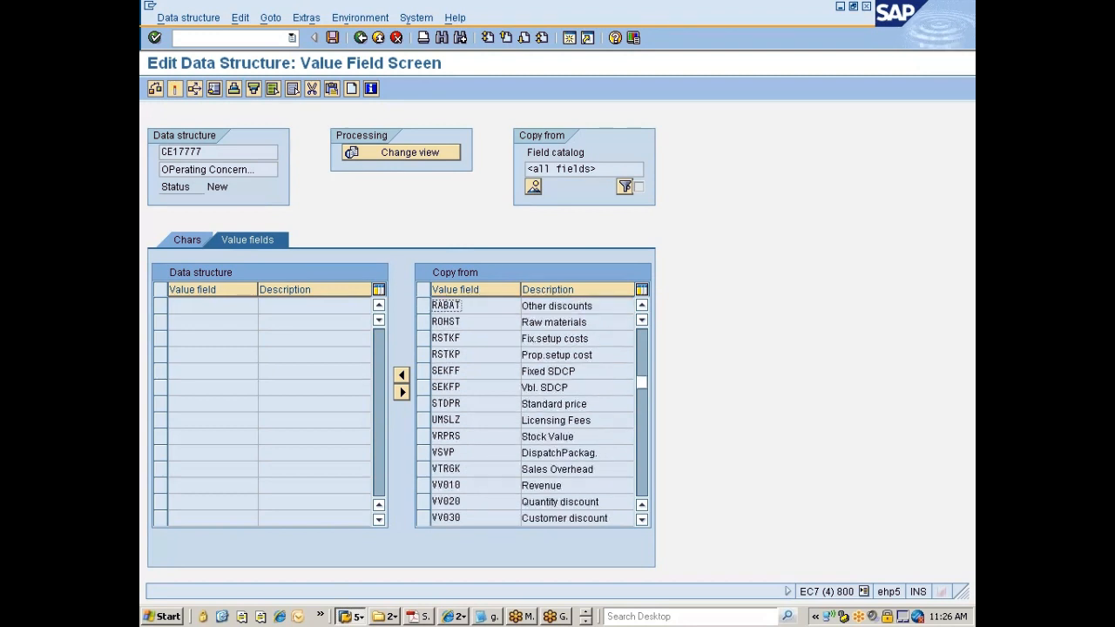
pyautogui.scroll(-1, 482, 453)
pyautogui.scroll(1, 482, 452)
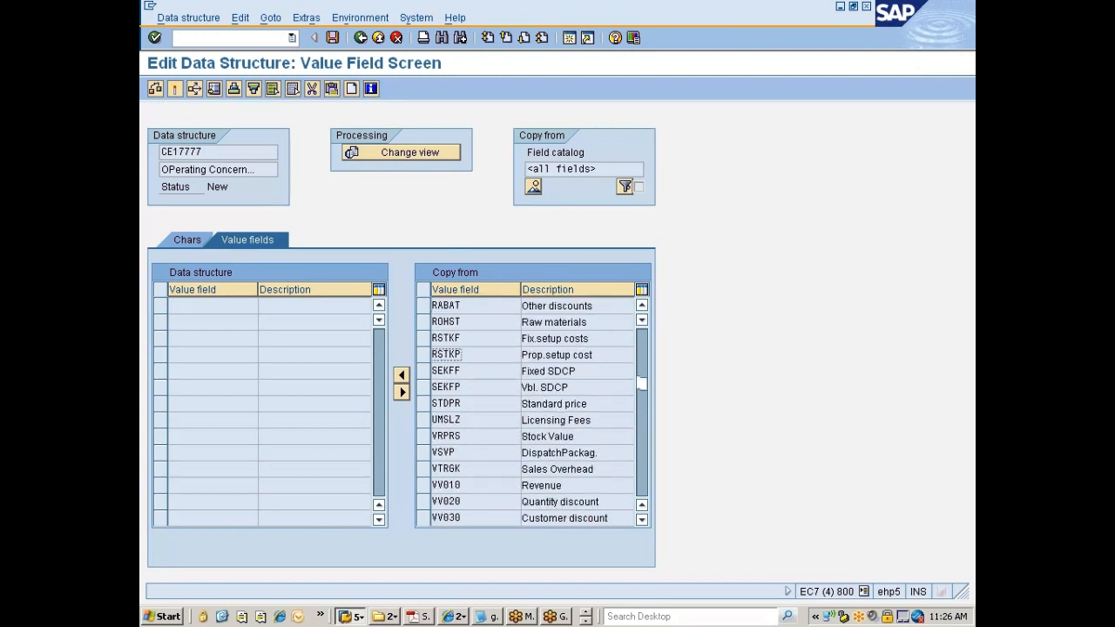
pyautogui.click(423, 322)
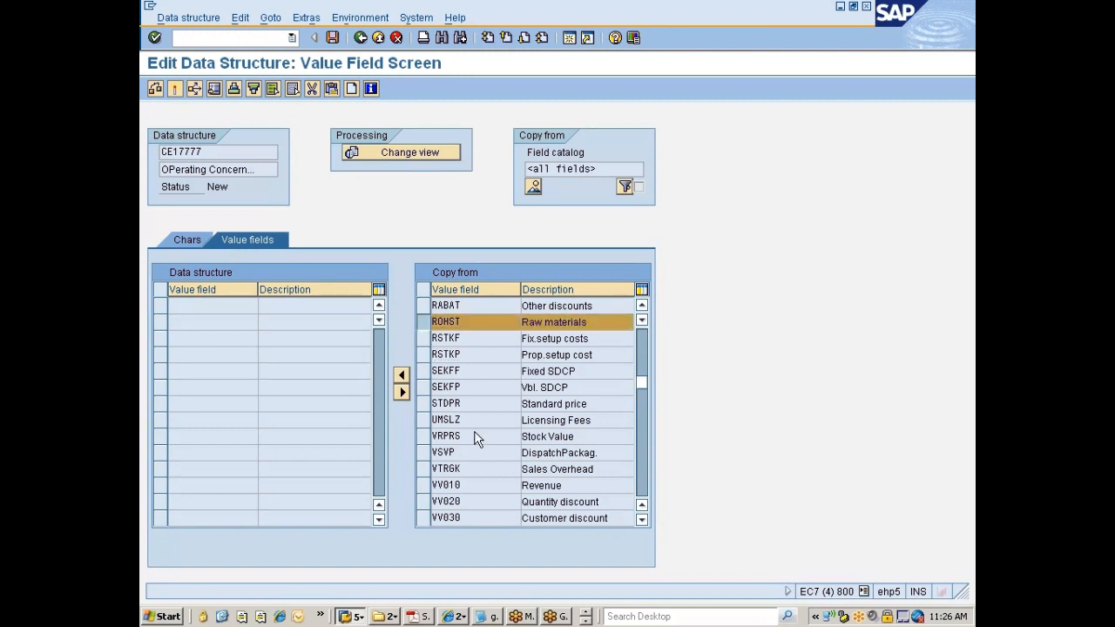
# - Transfer the marked value fields, along with VV020 (Quantity discount), into data structure CE17777
pyautogui.scroll(-2, 478, 438)
pyautogui.scroll(-2, 478, 438)
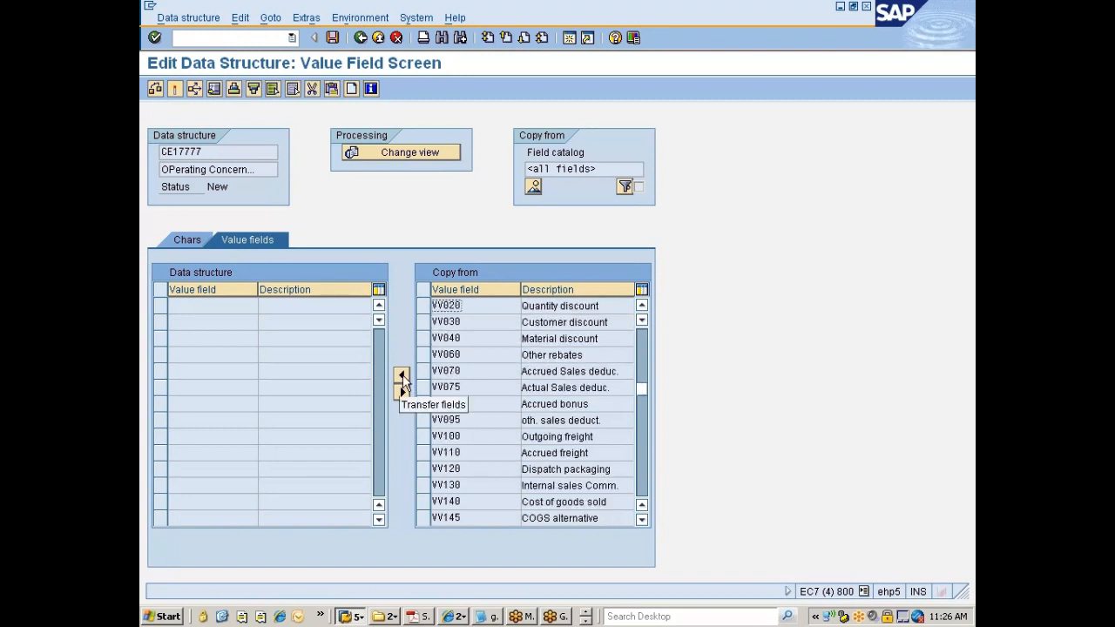
pyautogui.click(402, 375)
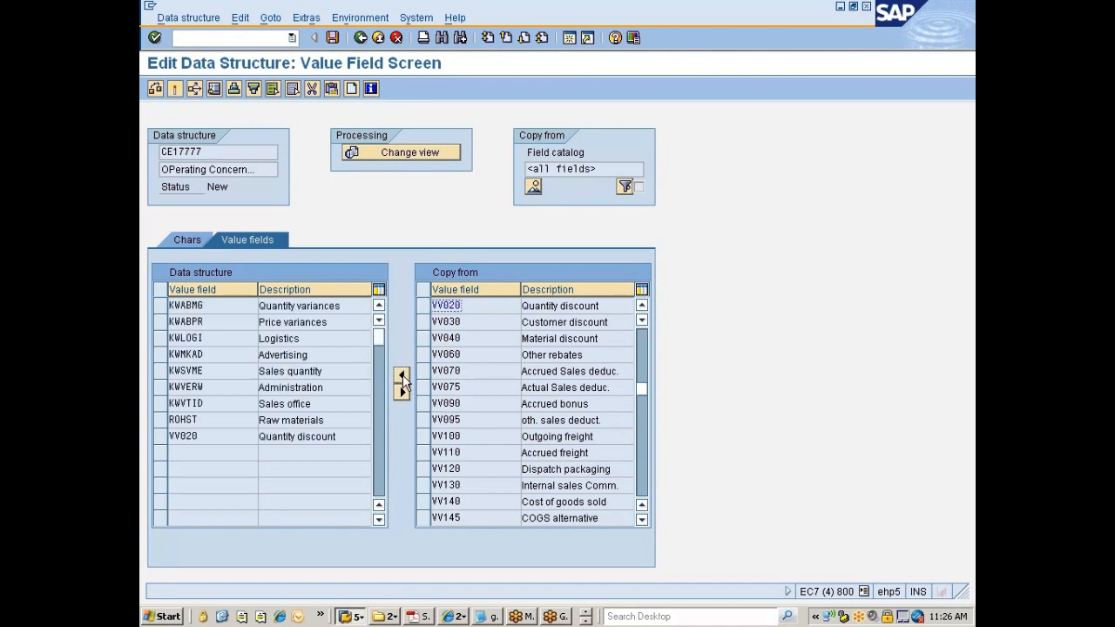
# - Activate data structure CE17777 with its value fields, accepting the characteristics that share the same texts
pyautogui.click(173, 91)
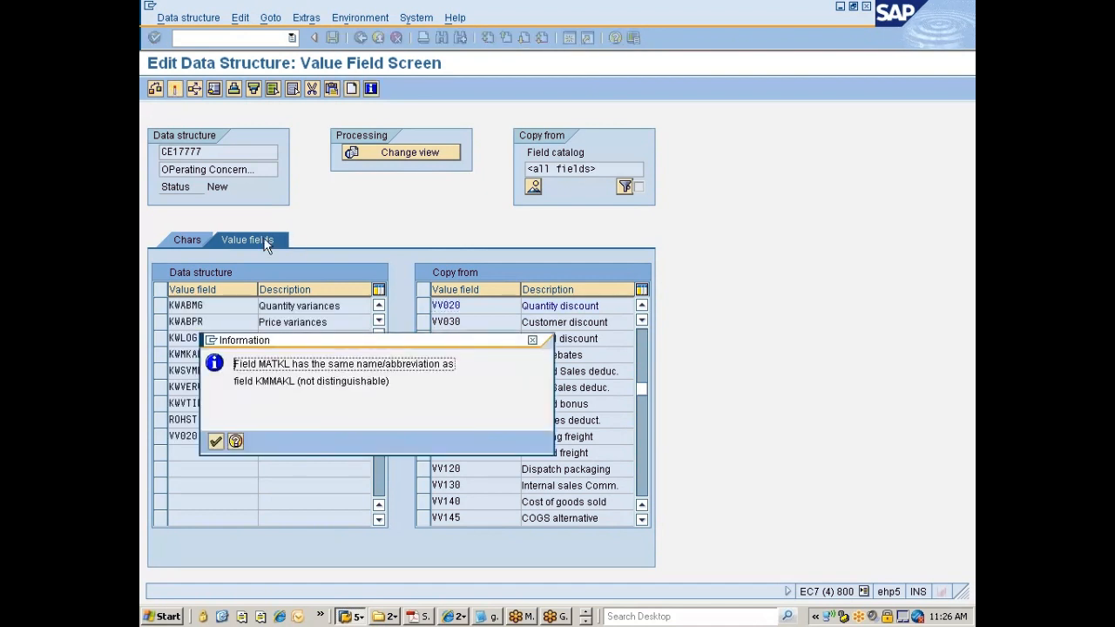
pyautogui.press('Return')
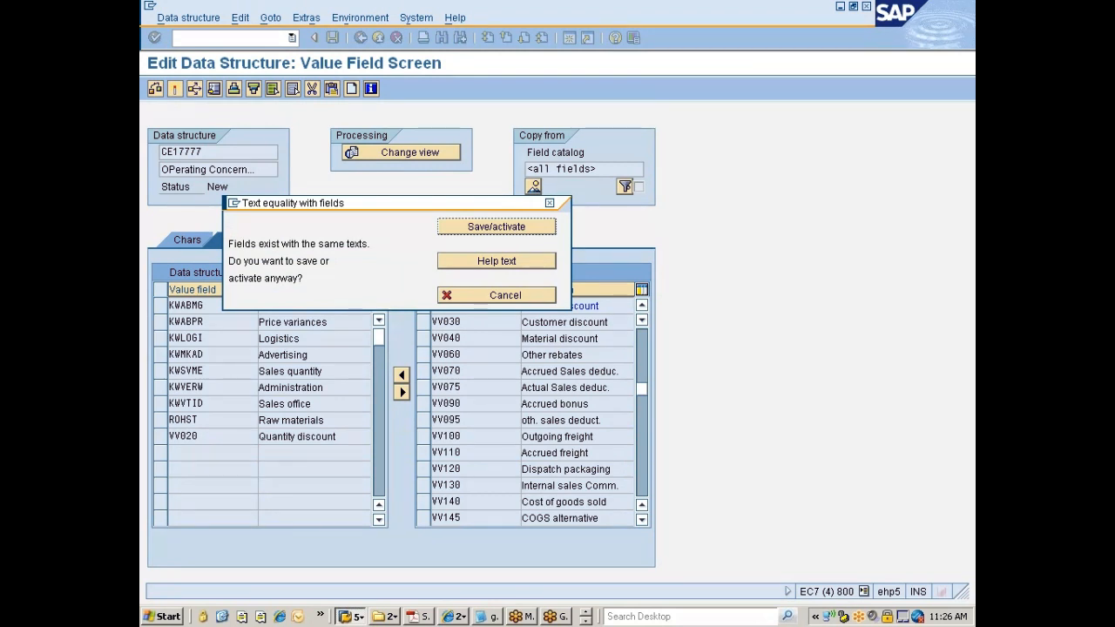
pyautogui.click(513, 232)
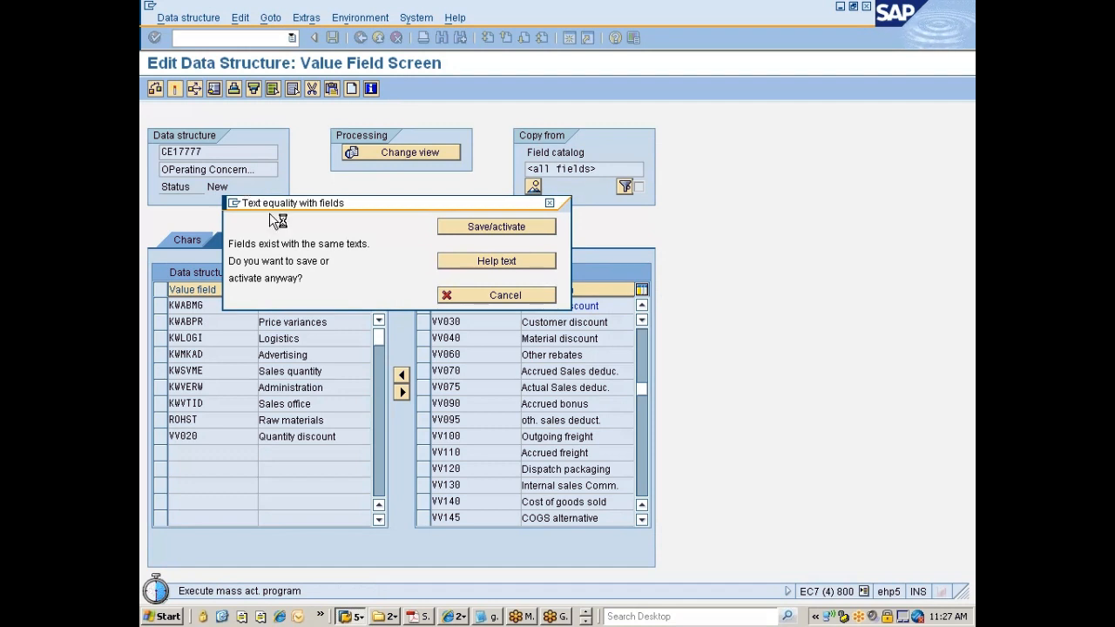
pyautogui.moveTo(336, 206); pyautogui.dragTo(405, 202)
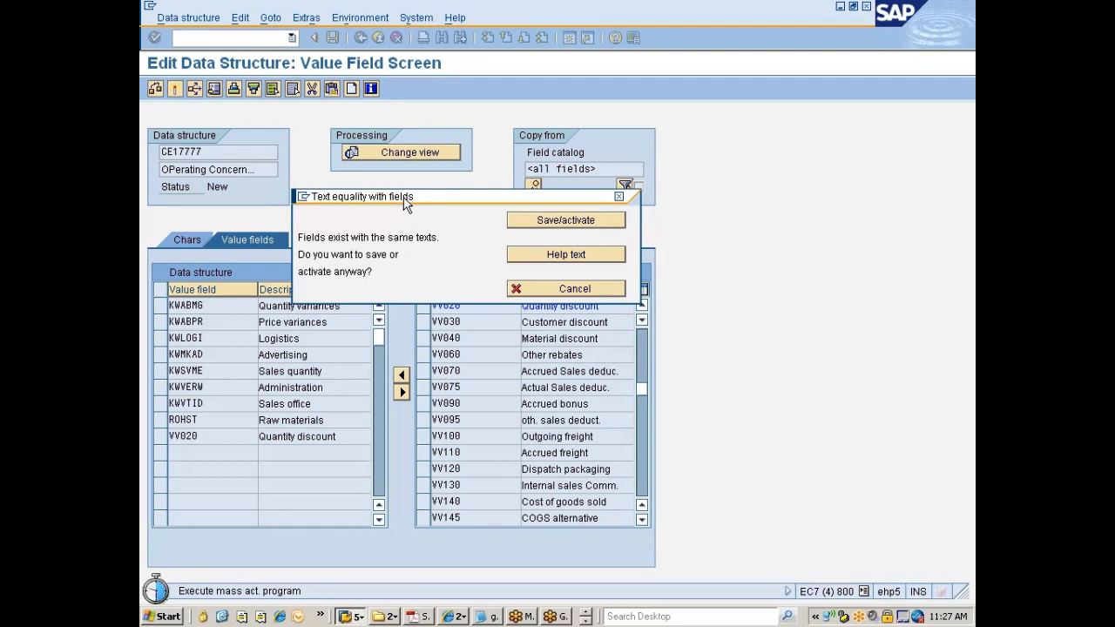
pyautogui.press('Return')
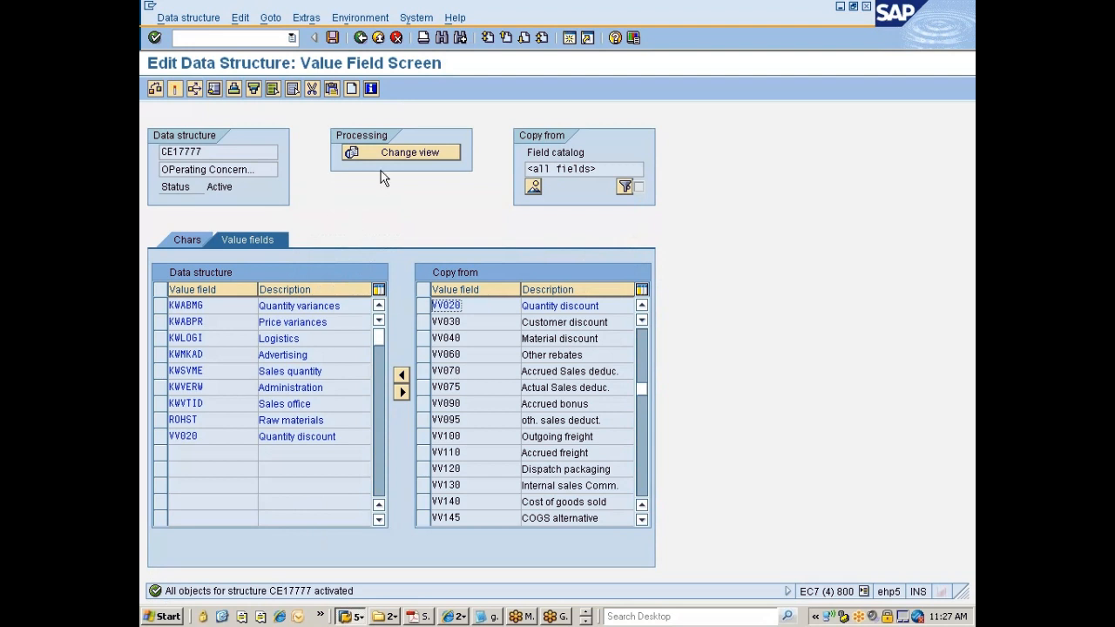
# - Save data structure CE17777 despite the identical field texts and return to the operating concern maintenance
pyautogui.click(334, 36)
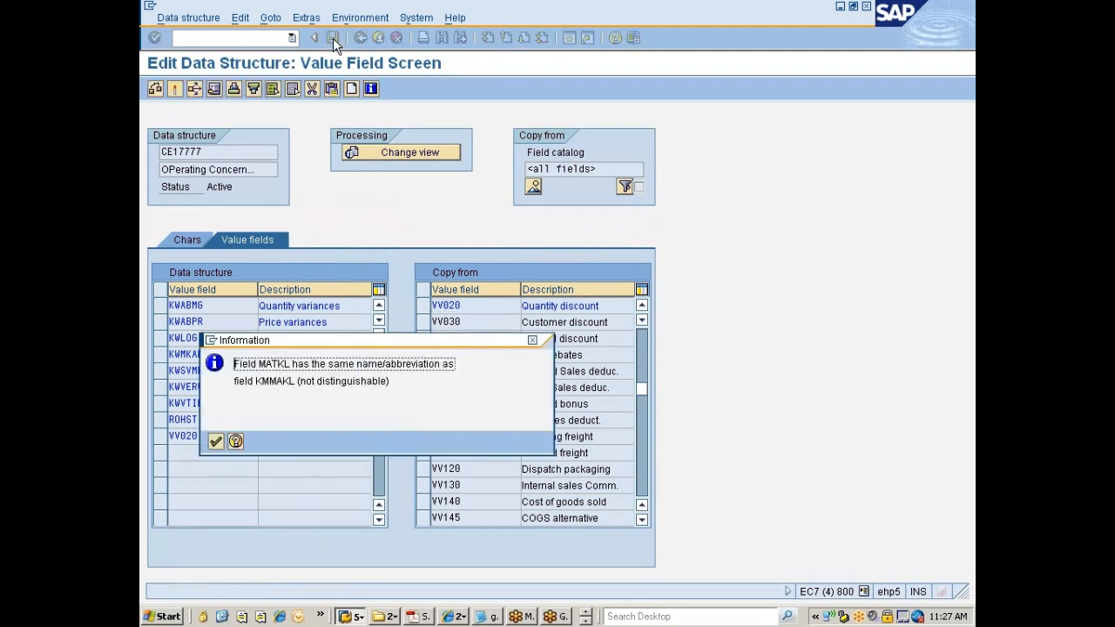
pyautogui.press('Return')
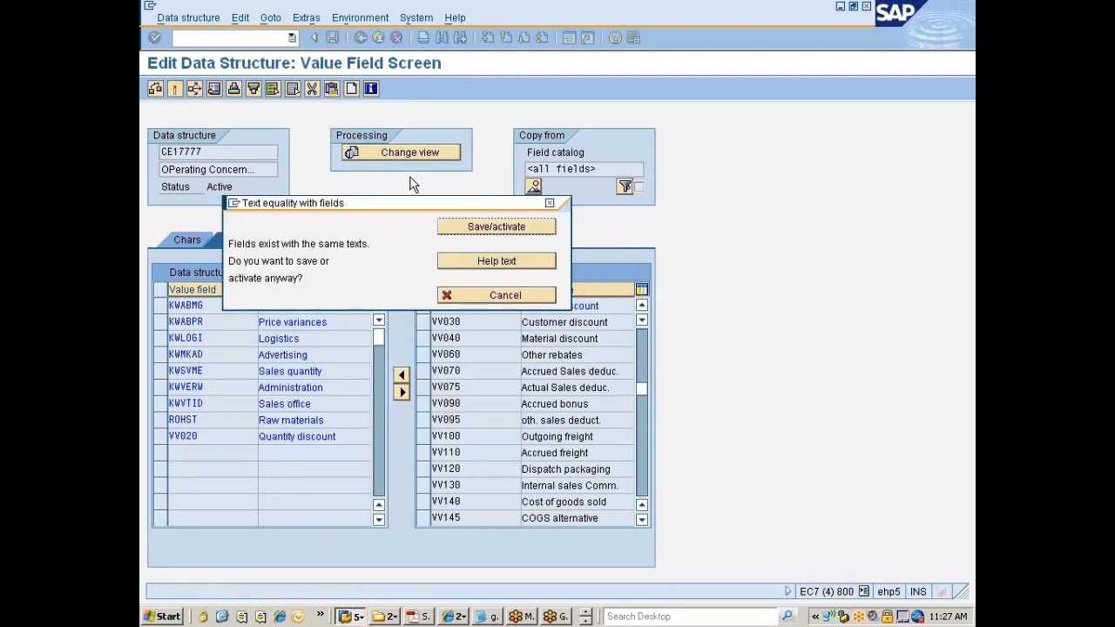
pyautogui.click(456, 228)
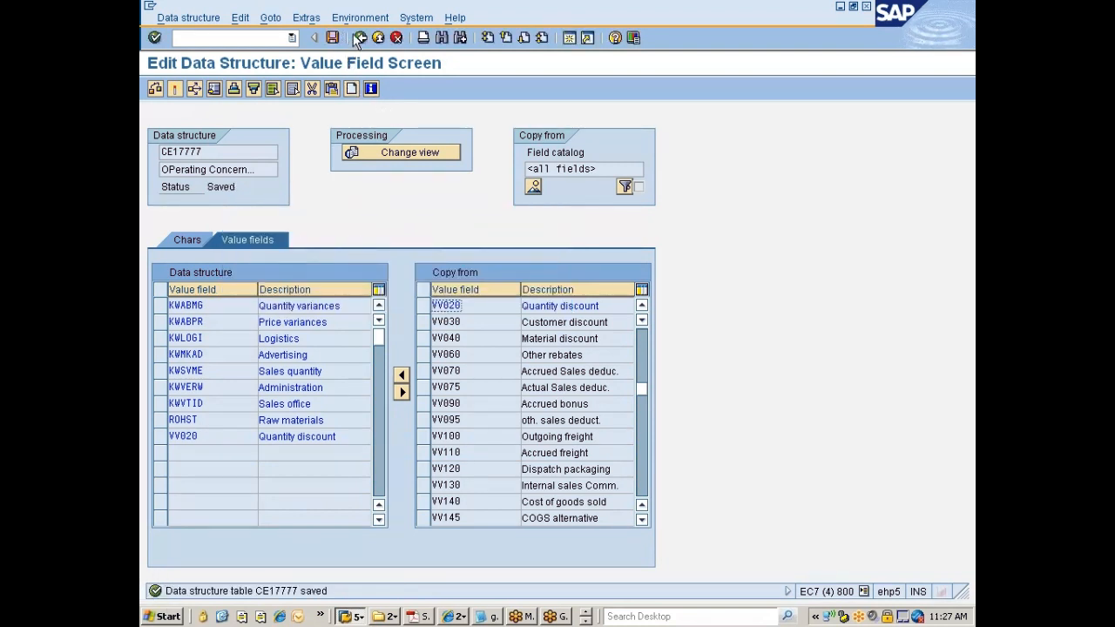
pyautogui.click(360, 37)
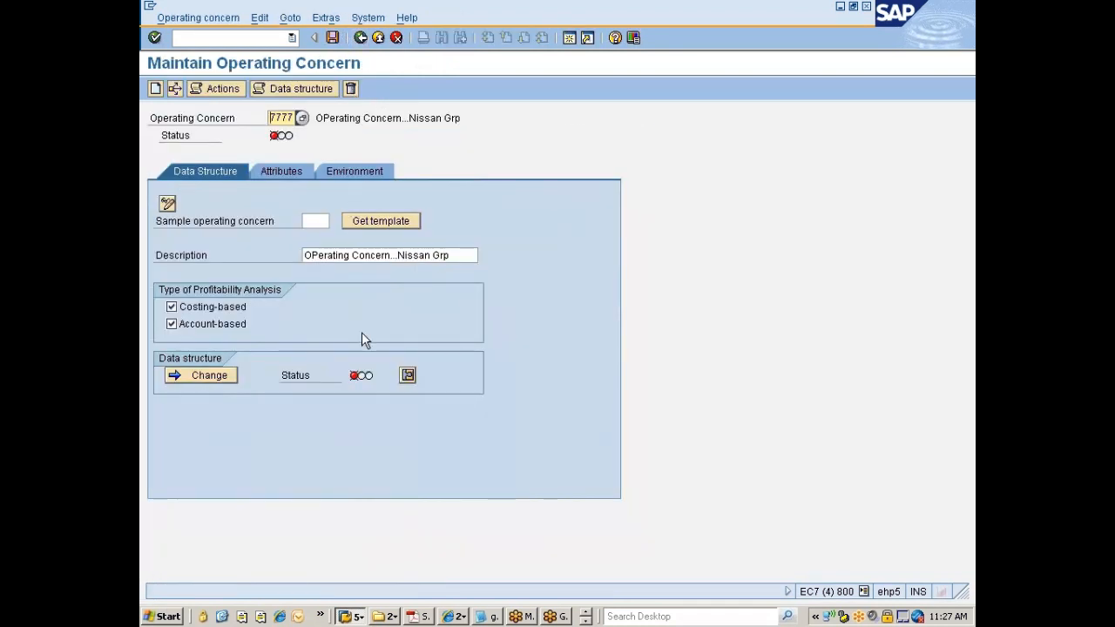
# - Check the detailed status of the data structures of operating concern 7777, and close the overview
pyautogui.moveTo(358, 384)
pyautogui.click(407, 376)
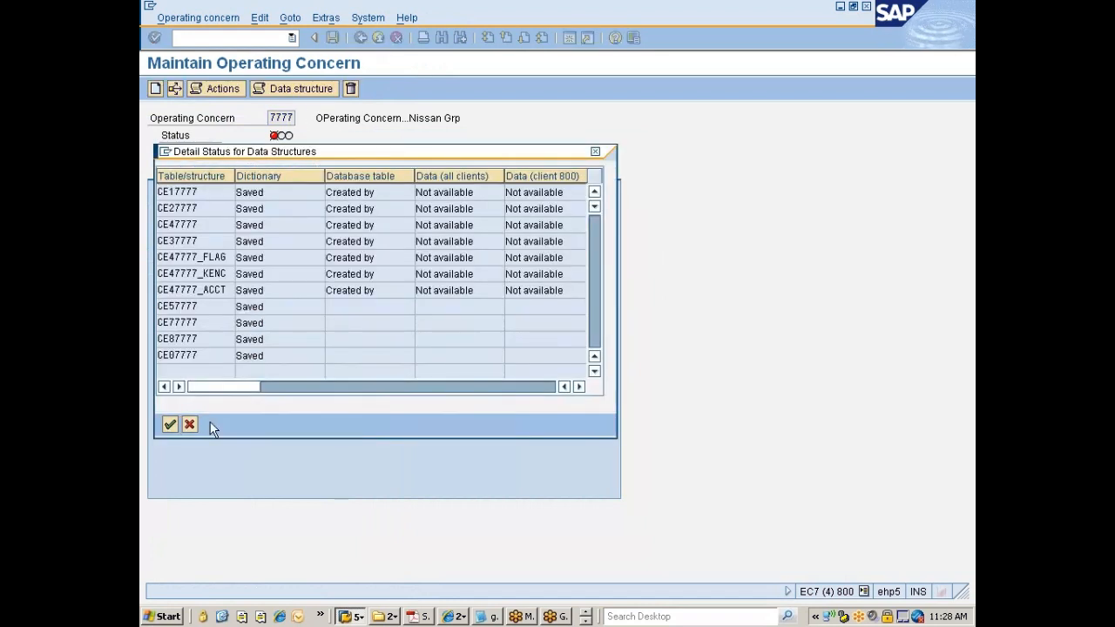
pyautogui.click(171, 424)
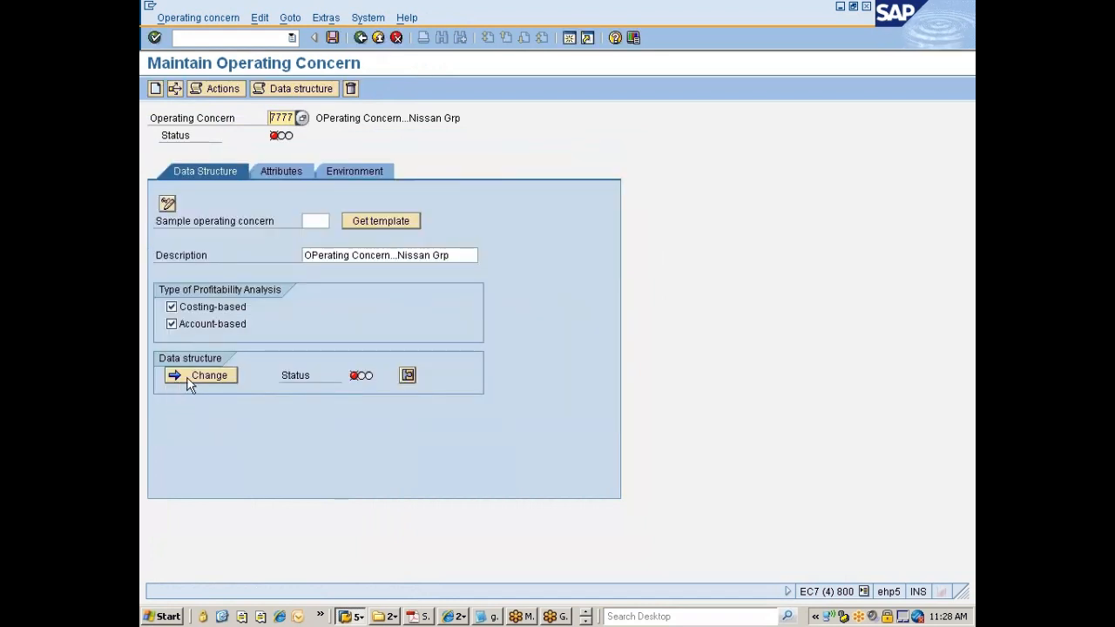
# - Reopen data structure CE17777 for changes and activate it again, accepting the identical field texts
pyautogui.click(190, 382)
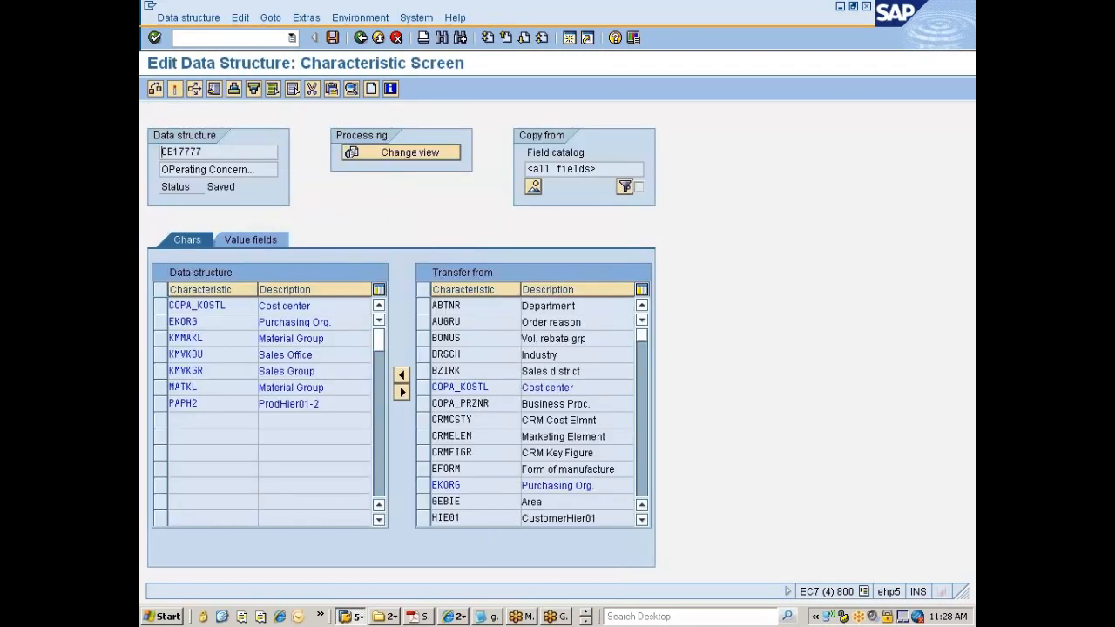
pyautogui.click(175, 91)
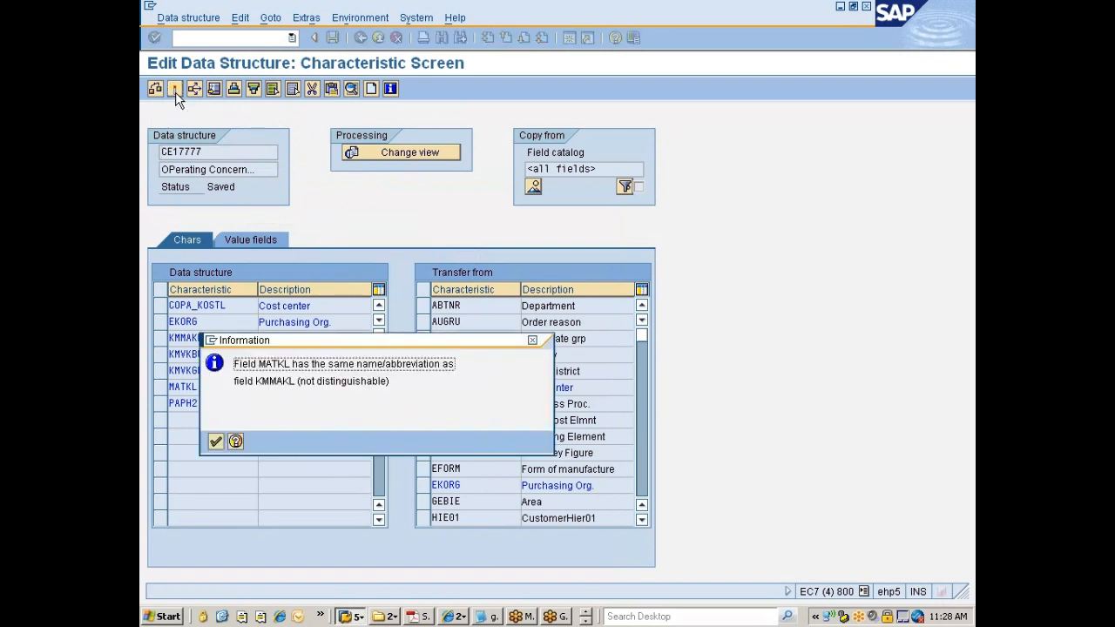
pyautogui.press('Return')
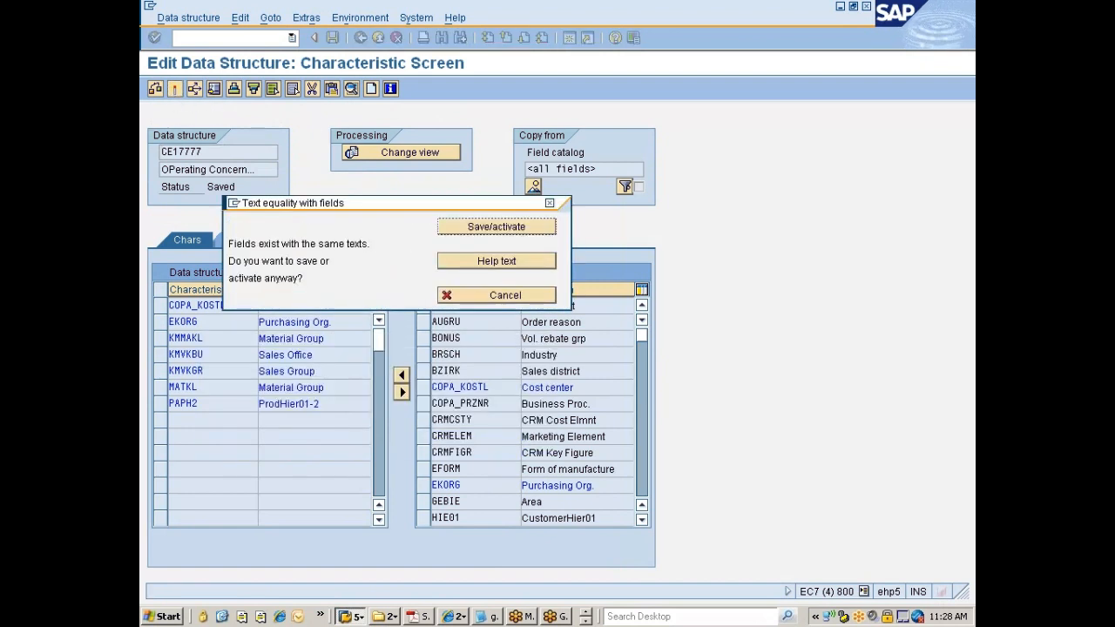
pyautogui.click(479, 224)
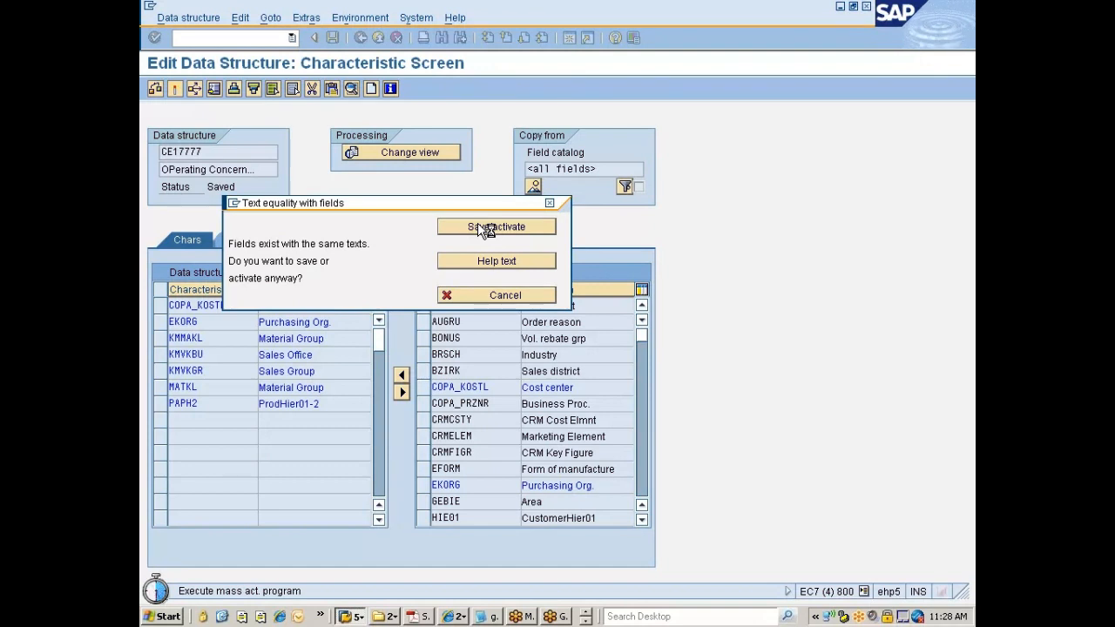
pyautogui.click(478, 227)
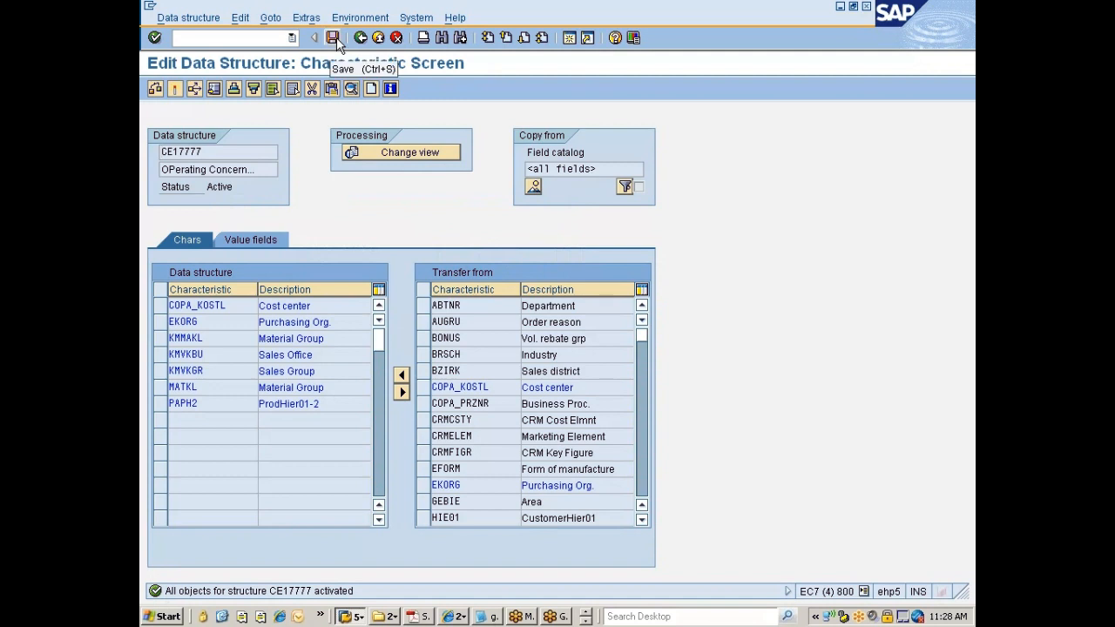
# - Return to operating concern 7777 and agree to generate its environment
pyautogui.click(360, 38)
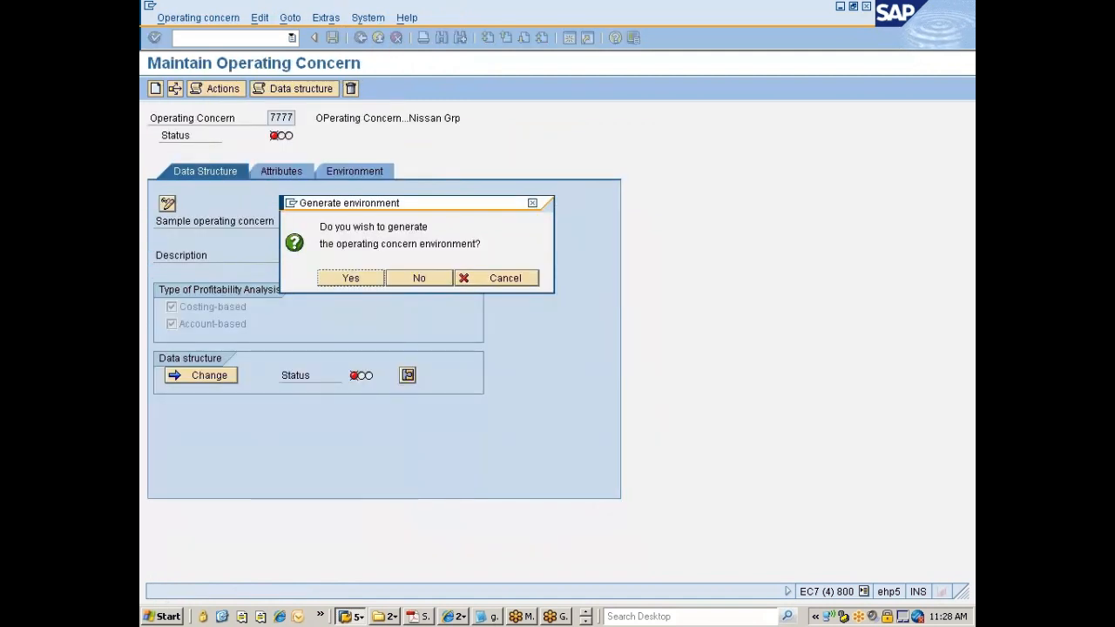
pyautogui.click(341, 278)
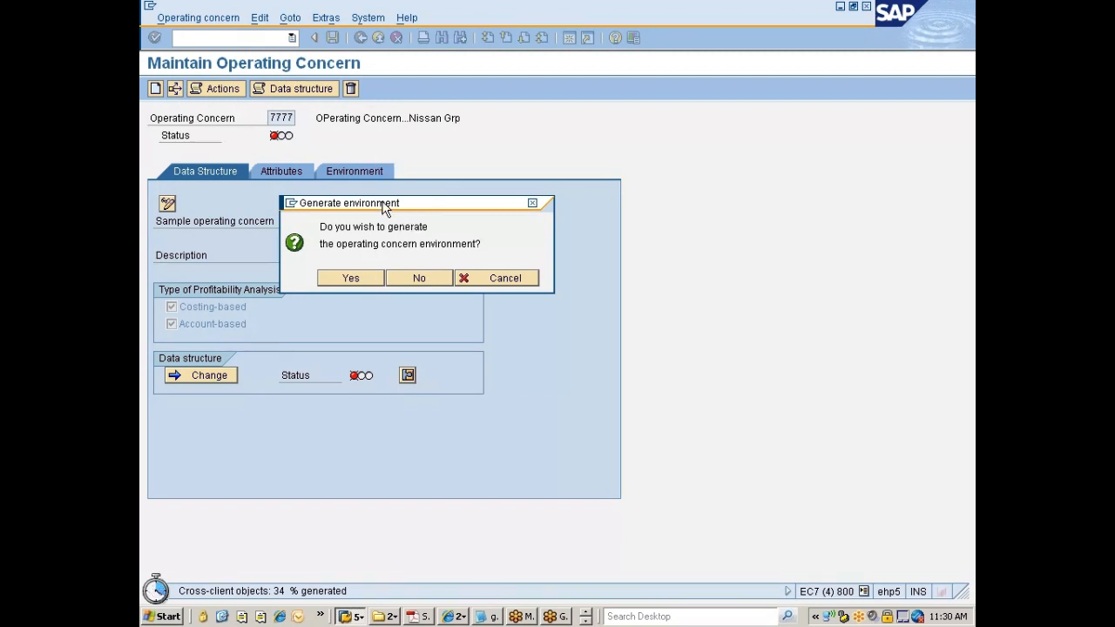
pyautogui.moveTo(388, 204); pyautogui.dragTo(463, 164)
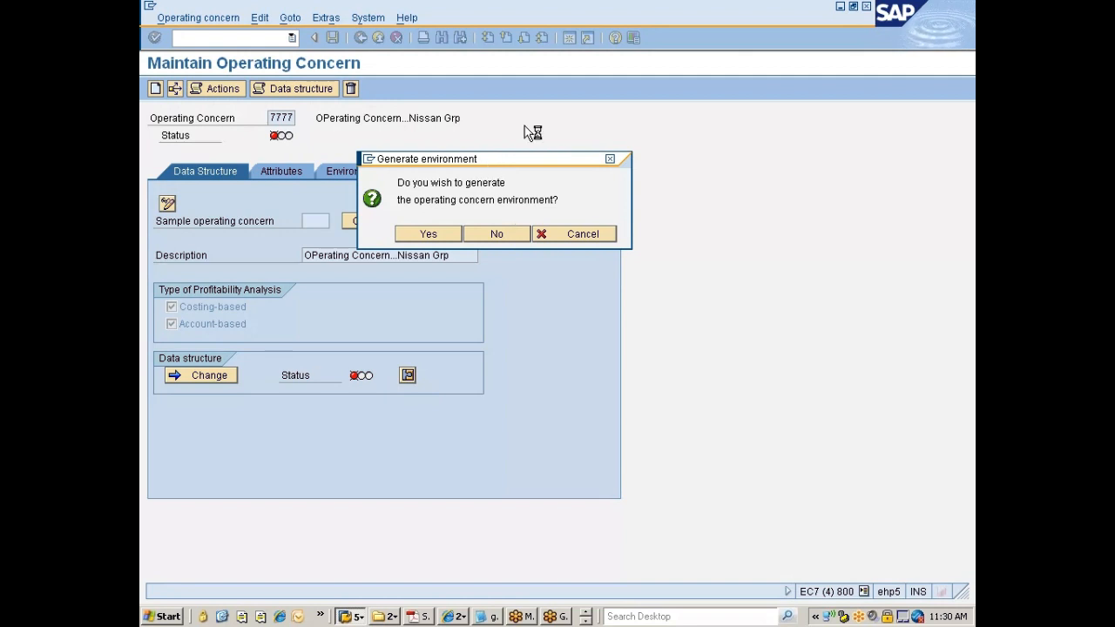
pyautogui.moveTo(466, 163); pyautogui.dragTo(509, 127)
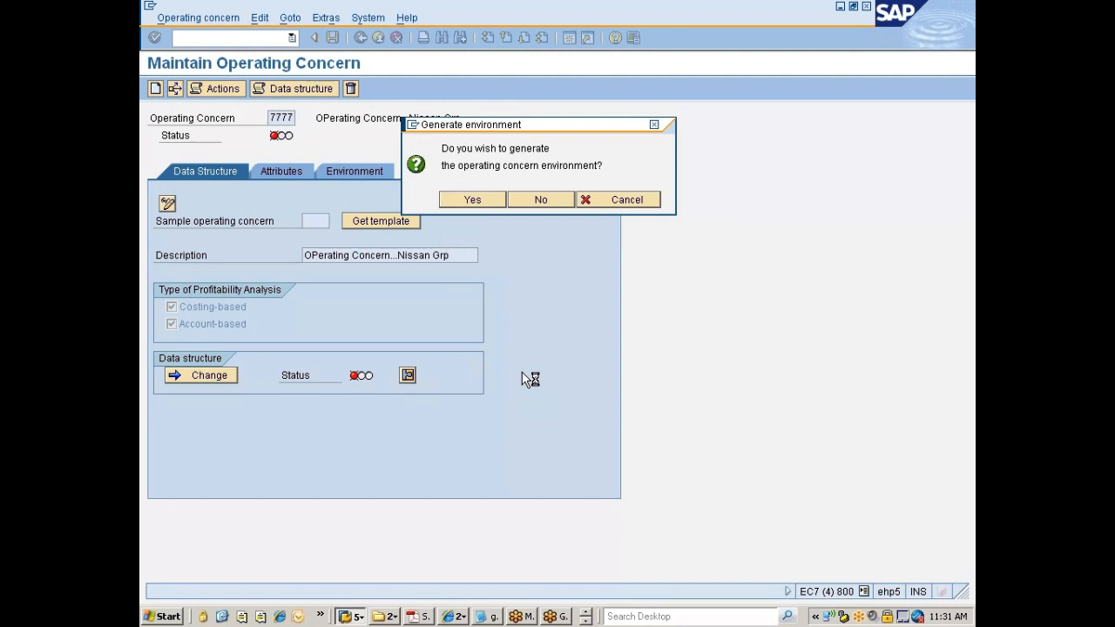
pyautogui.click(556, 616)
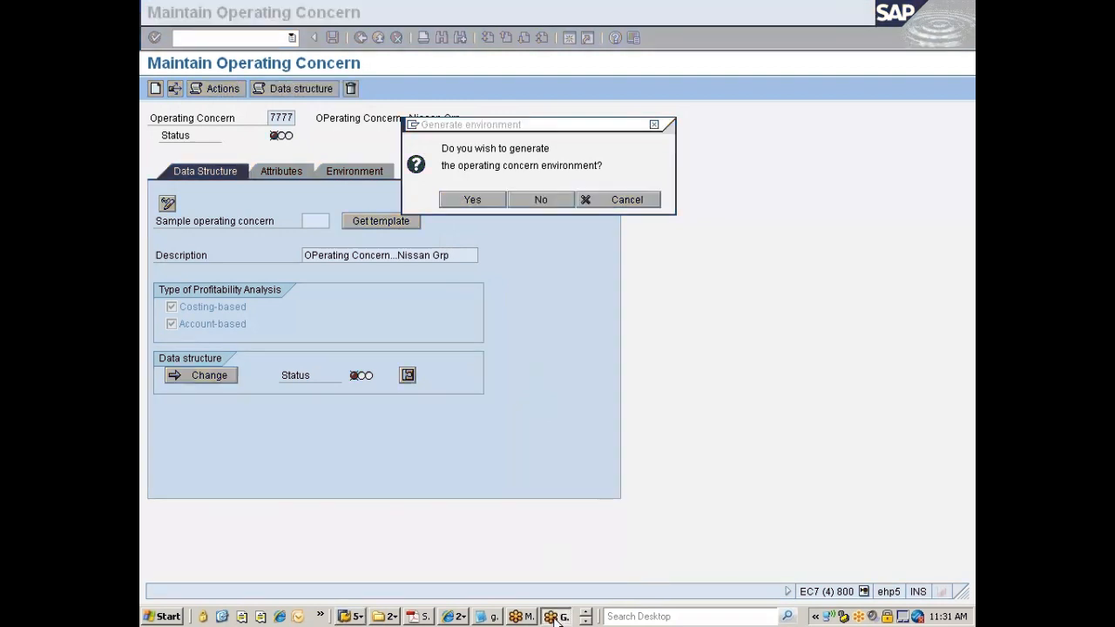
pyautogui.click(523, 616)
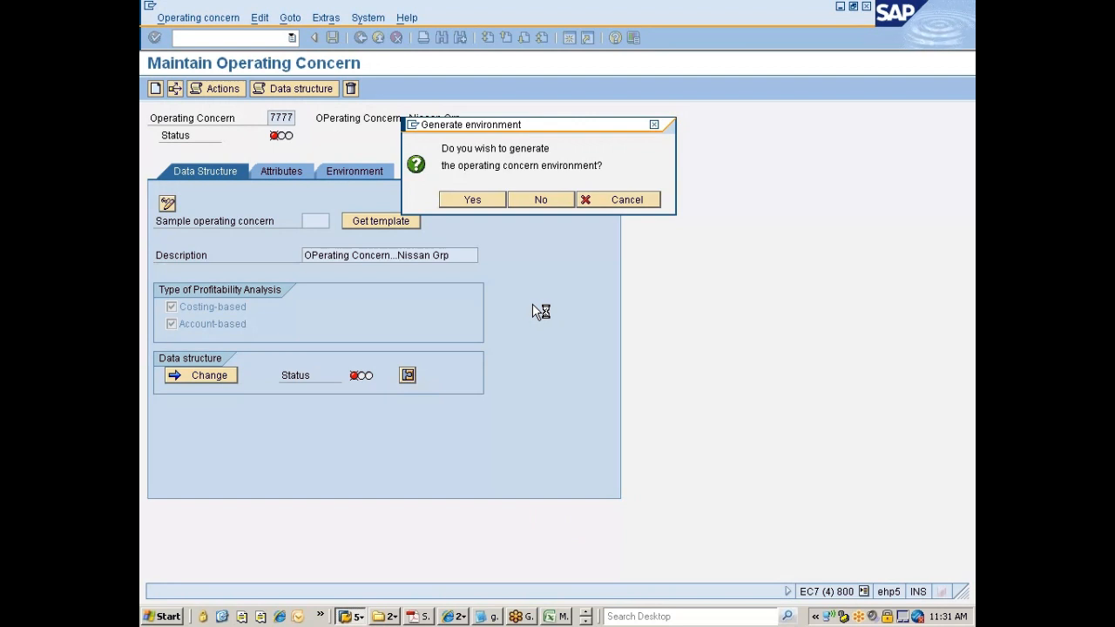
pyautogui.moveTo(526, 129); pyautogui.dragTo(540, 99)
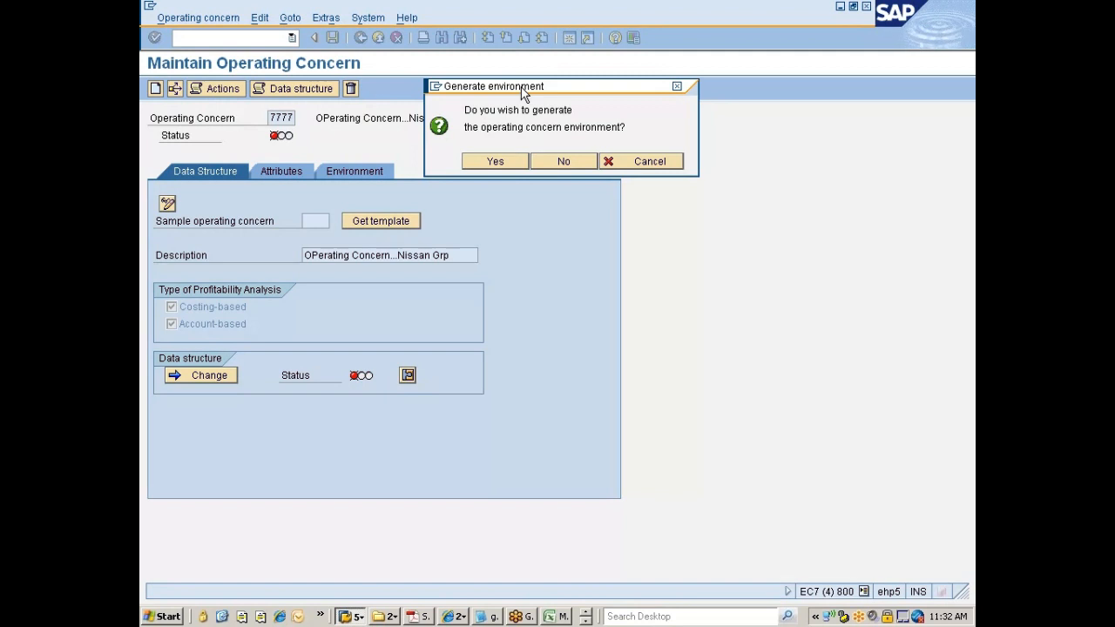
pyautogui.moveTo(521, 89); pyautogui.dragTo(528, 99)
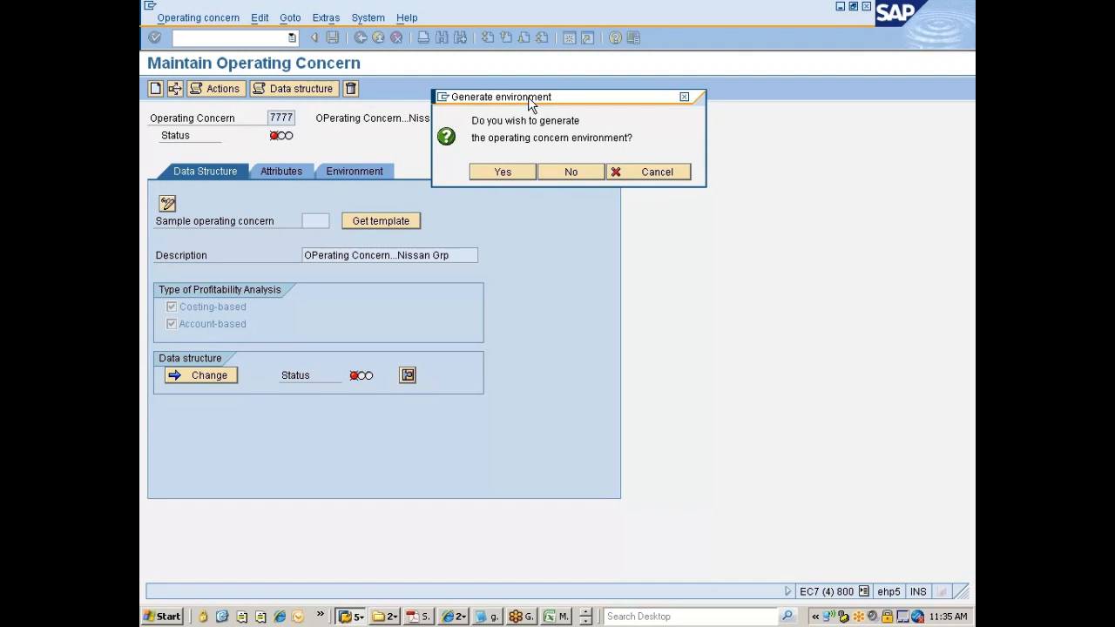
pyautogui.moveTo(513, 104); pyautogui.dragTo(430, 87)
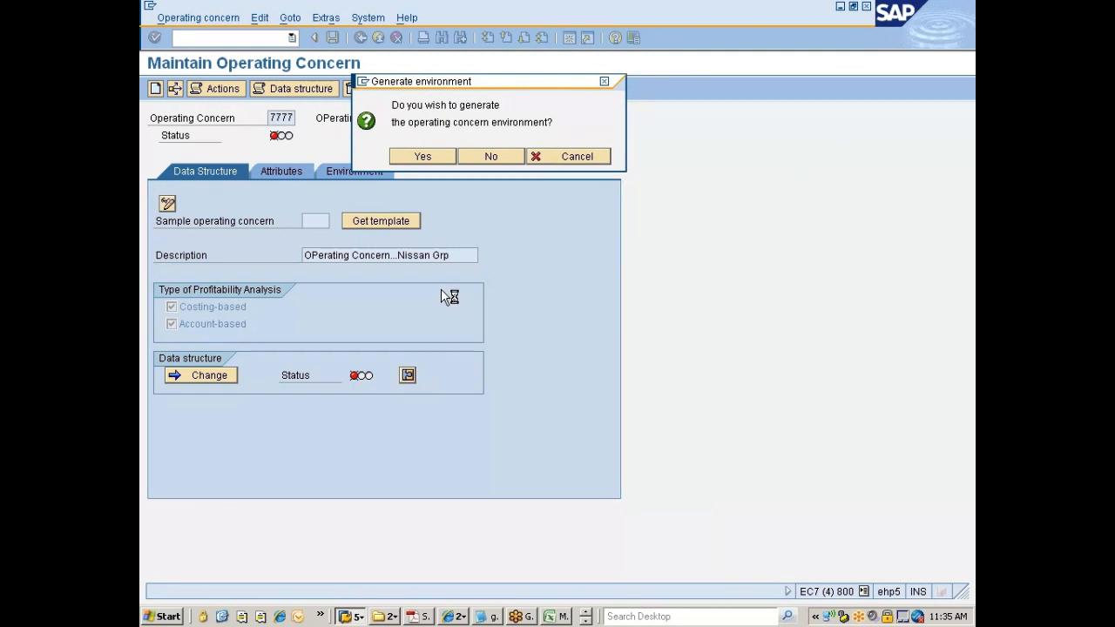
pyautogui.moveTo(452, 83); pyautogui.dragTo(475, 92)
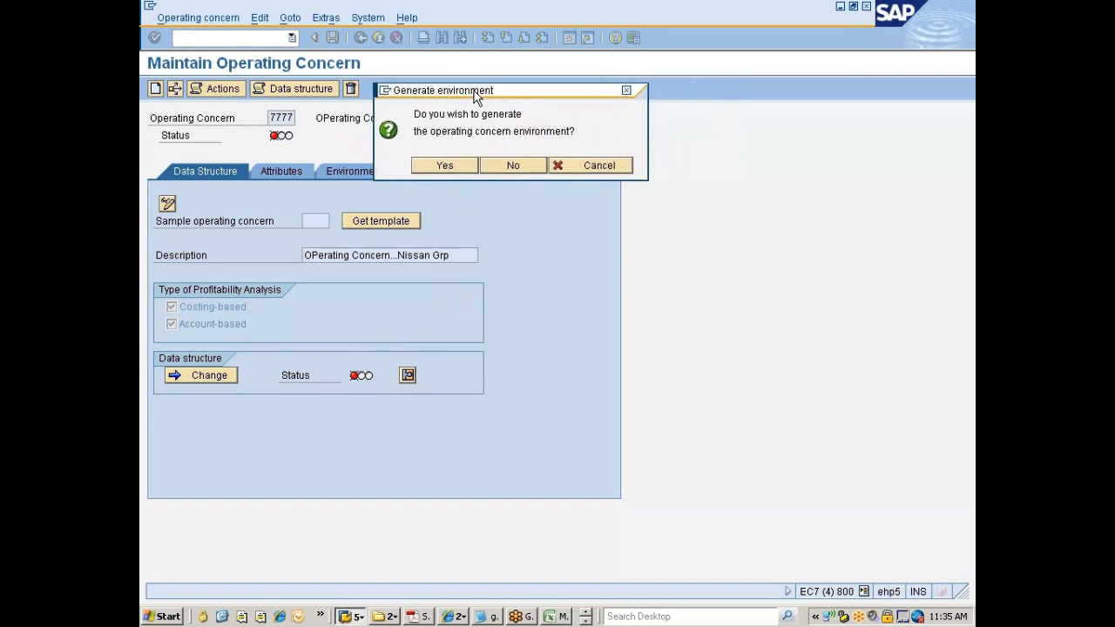
pyautogui.click(444, 166)
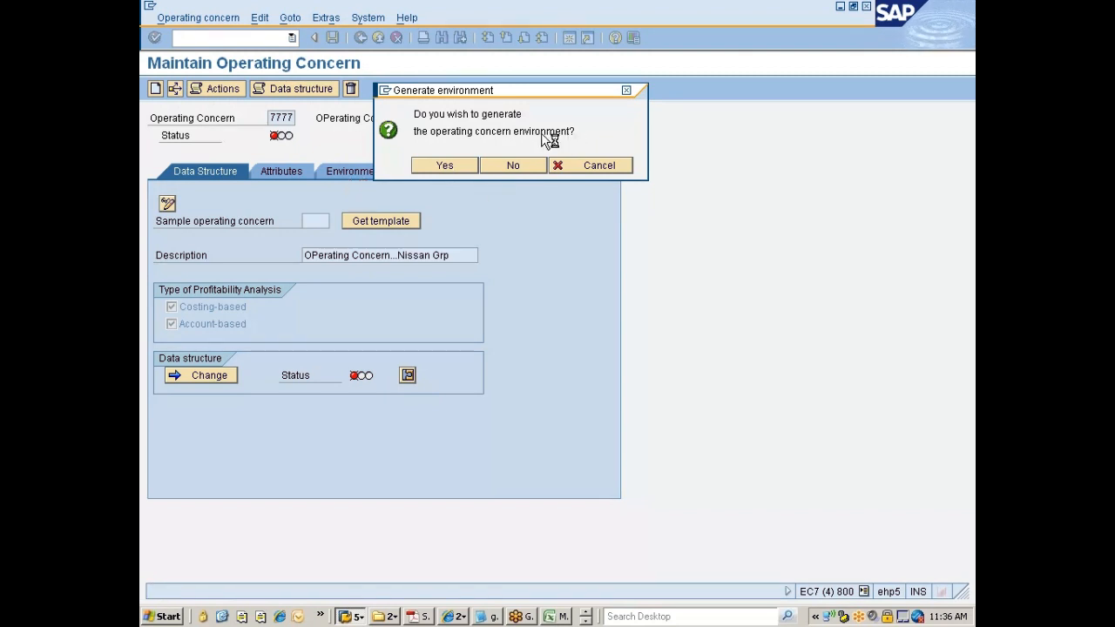
pyautogui.moveTo(488, 93); pyautogui.dragTo(583, 118)
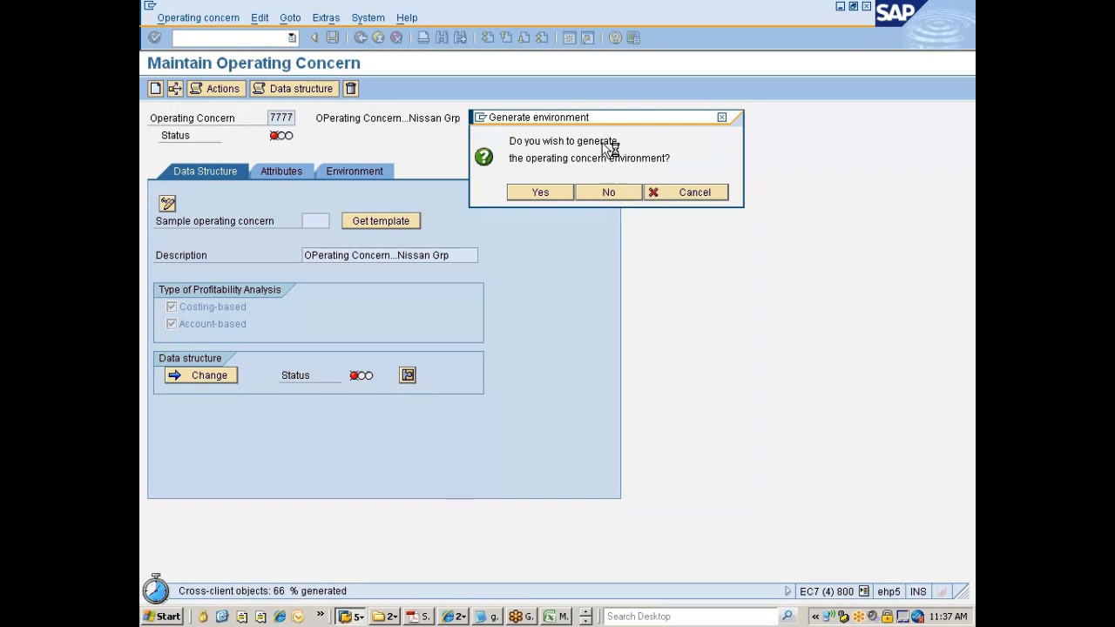
# - Close the environment generation message, leave the maintenance, and reload operating concern 7777 through transaction KEA0
pyautogui.moveTo(563, 126); pyautogui.dragTo(589, 91)
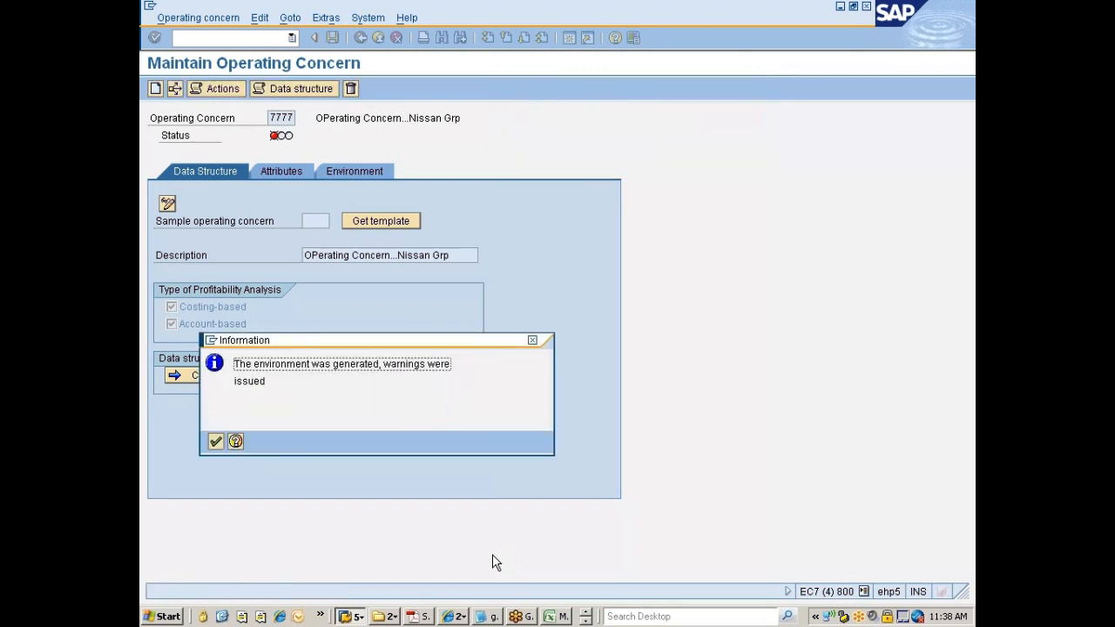
pyautogui.press('Return')
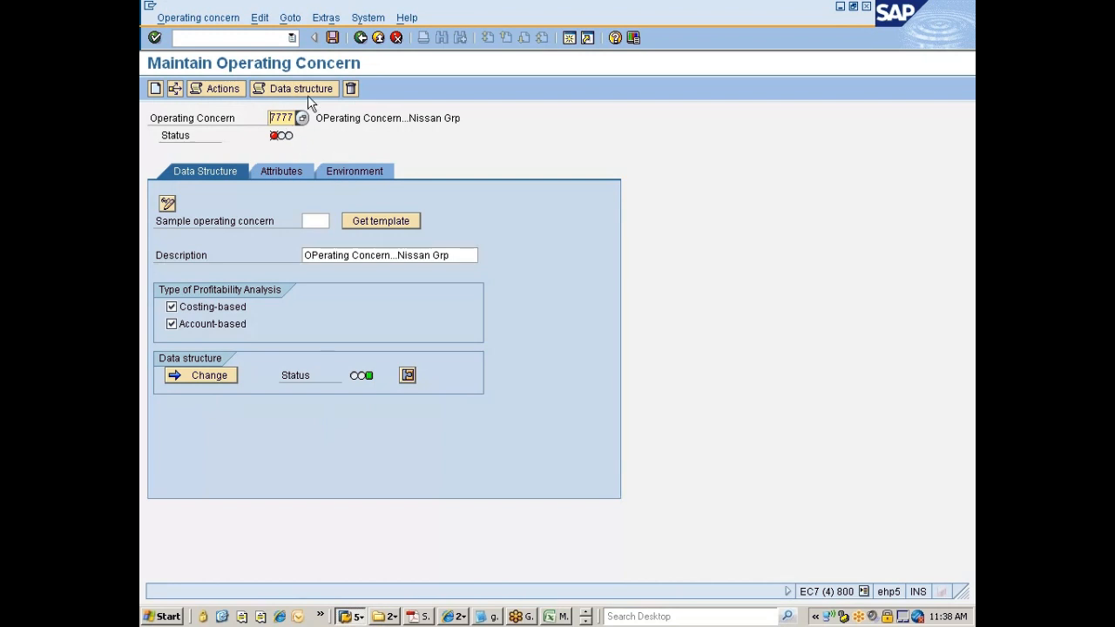
pyautogui.click(368, 40)
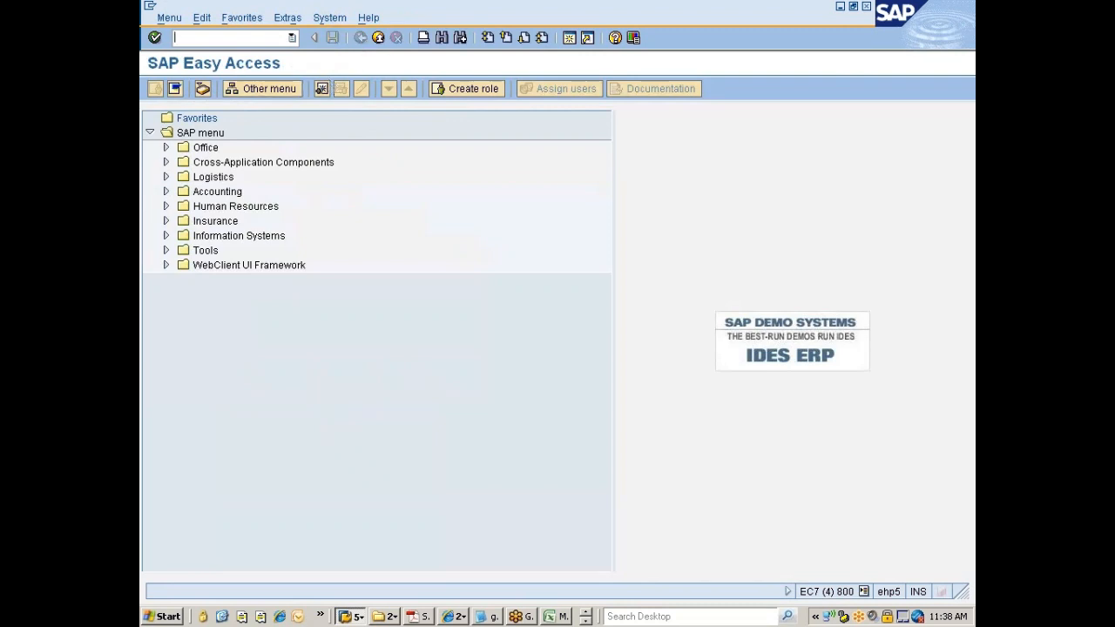
pyautogui.write('kea0')
pyautogui.press('Return')
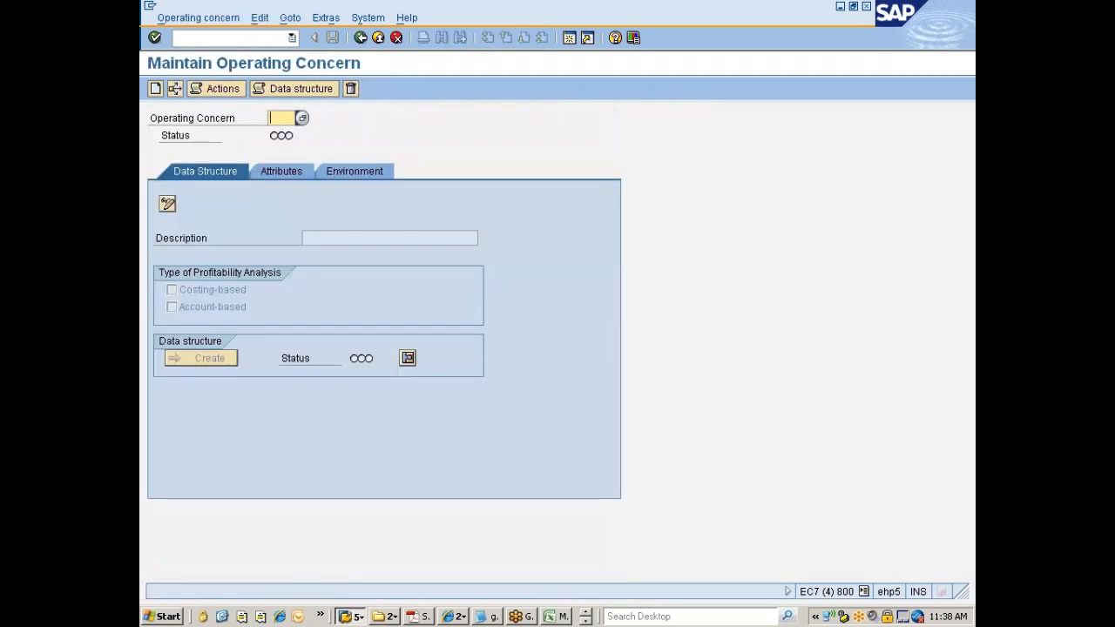
pyautogui.write('7777')
pyautogui.press('Return')
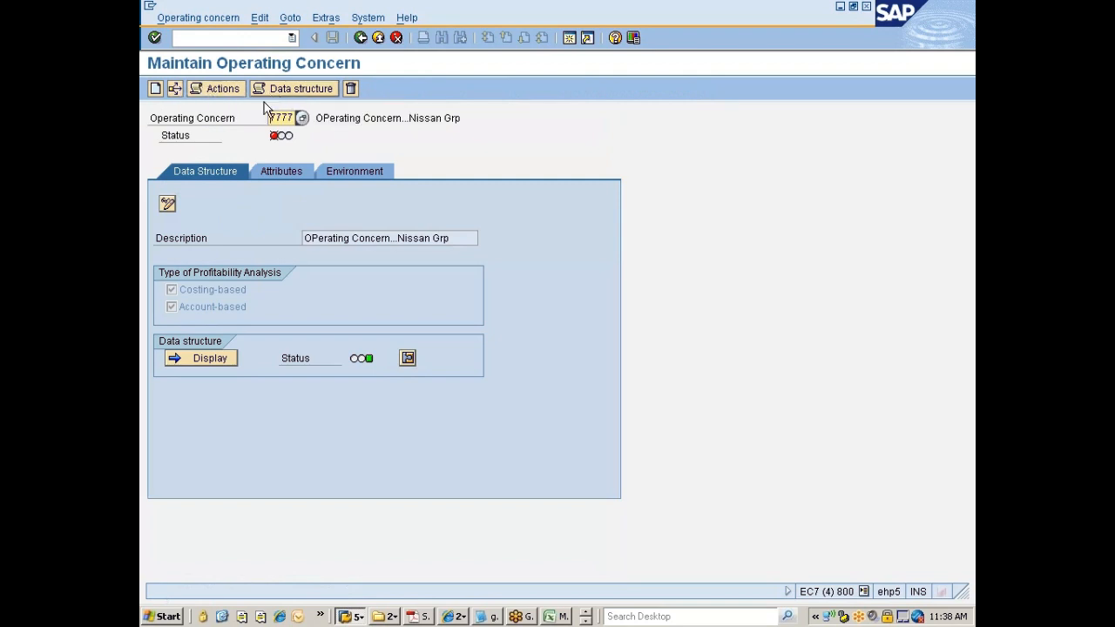
# - Switch the data structure settings of operating concern 7777 to change mode, accepting the change to cross-client settings
pyautogui.click(167, 204)
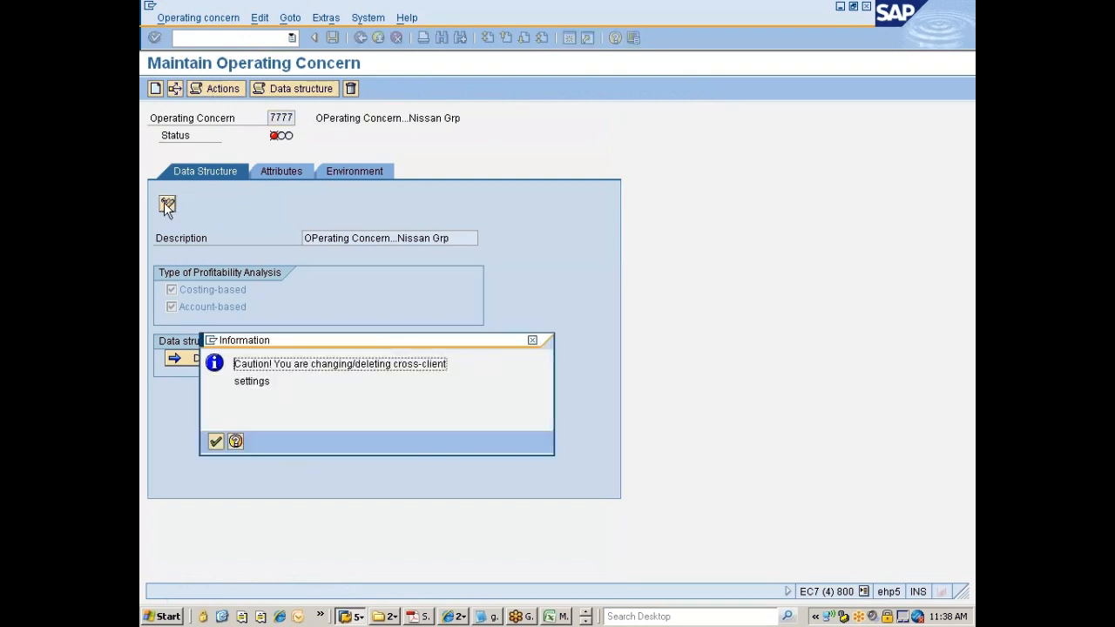
pyautogui.press('Return')
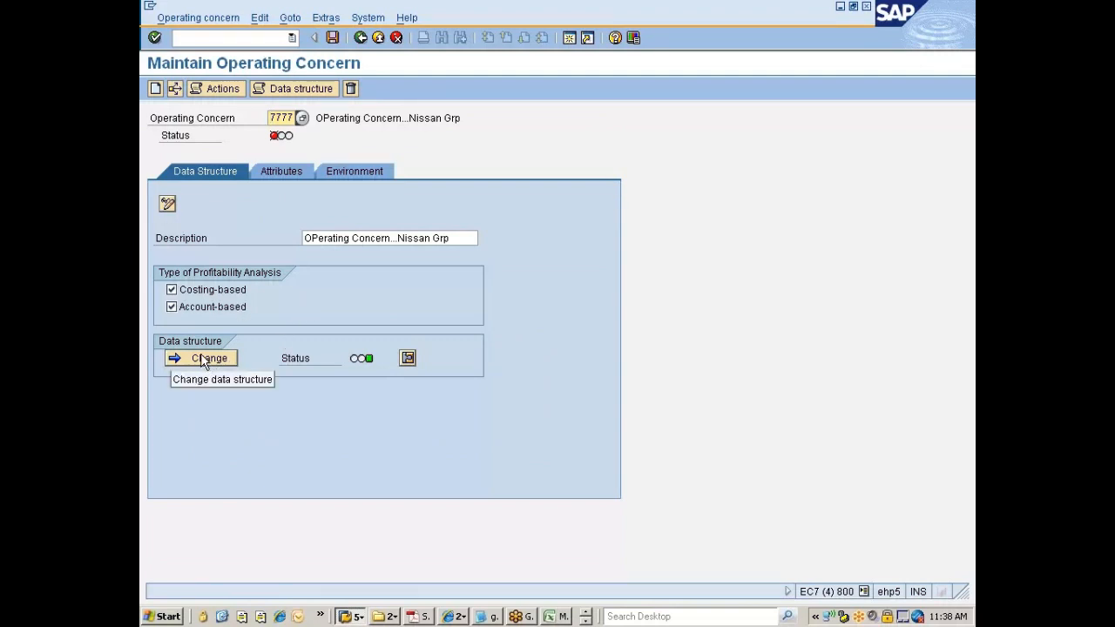
pyautogui.click(168, 205)
pyautogui.click(167, 205)
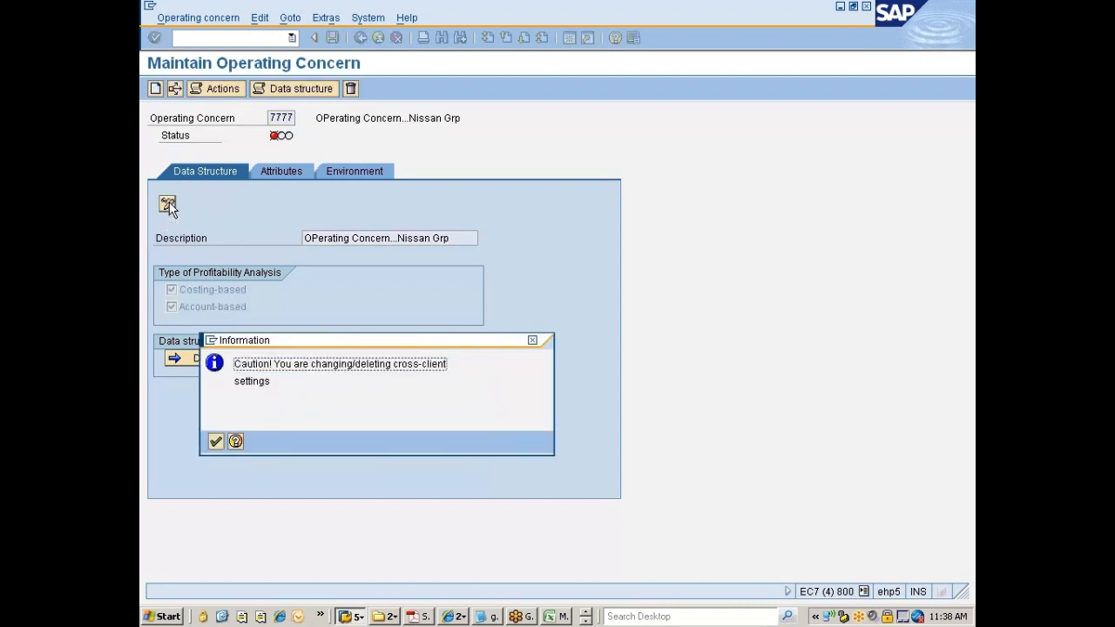
pyautogui.press('Return')
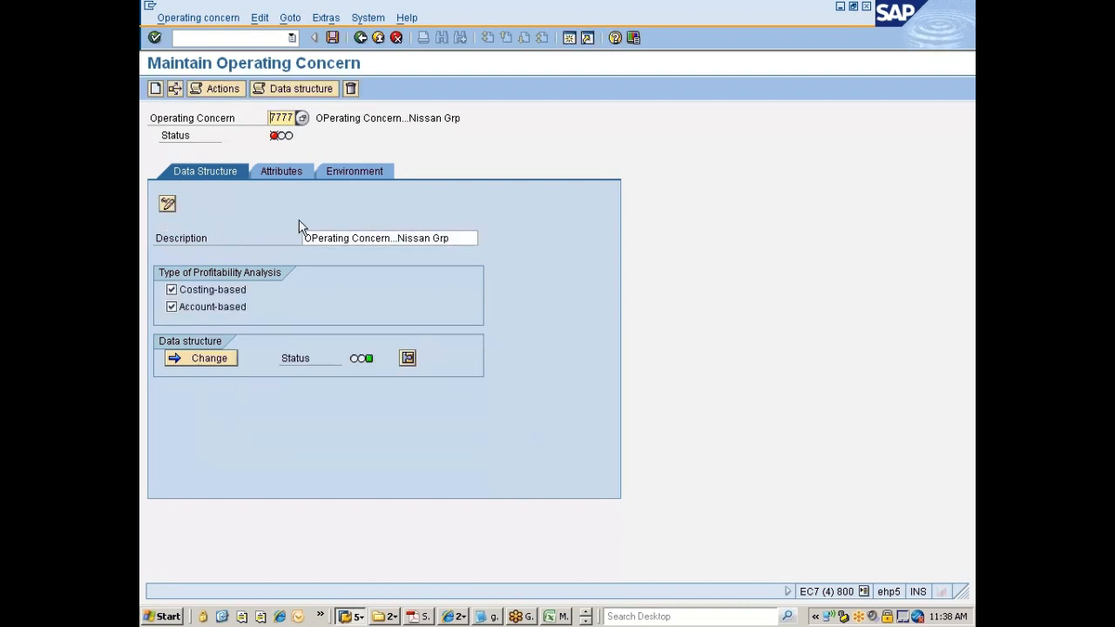
# - Create the attributes of operating concern 7777 and set the operating concern currency to INR
pyautogui.click(291, 173)
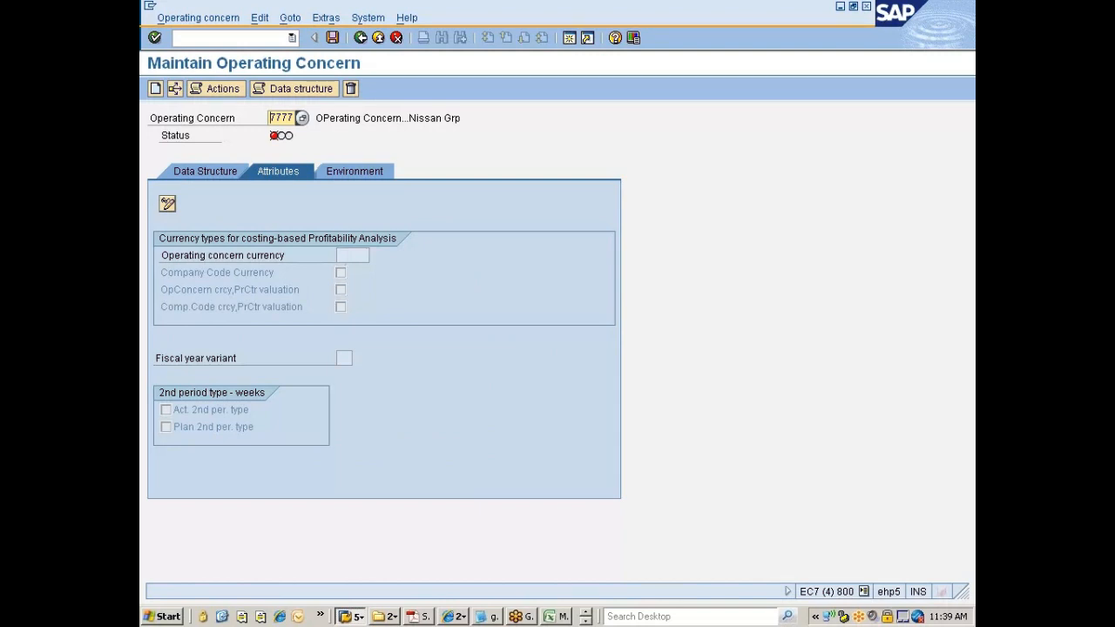
pyautogui.click(167, 206)
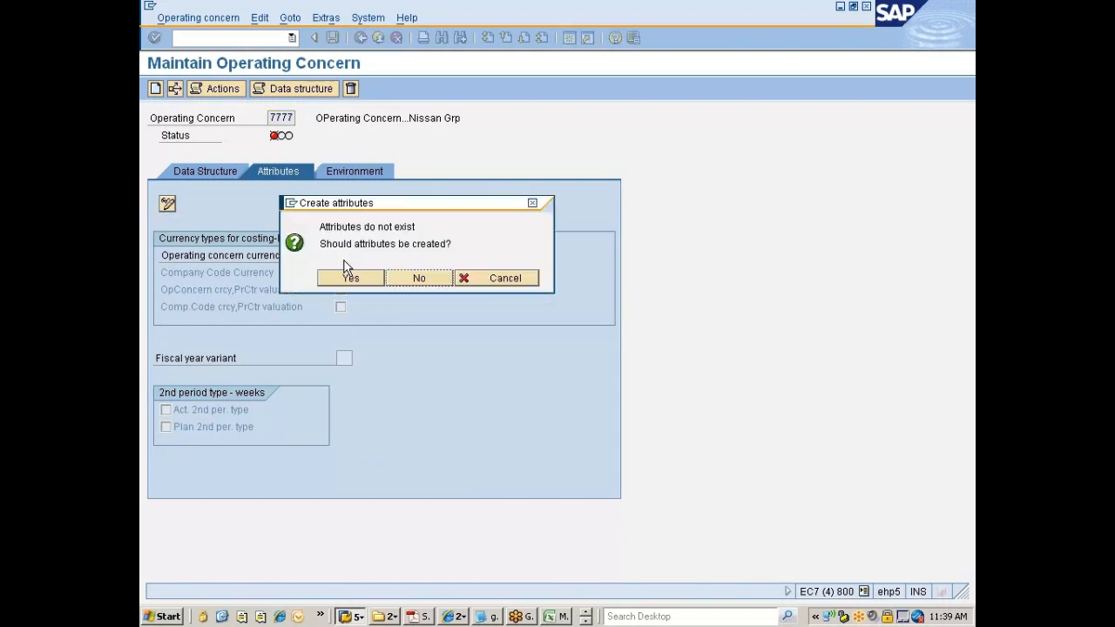
pyautogui.click(334, 276)
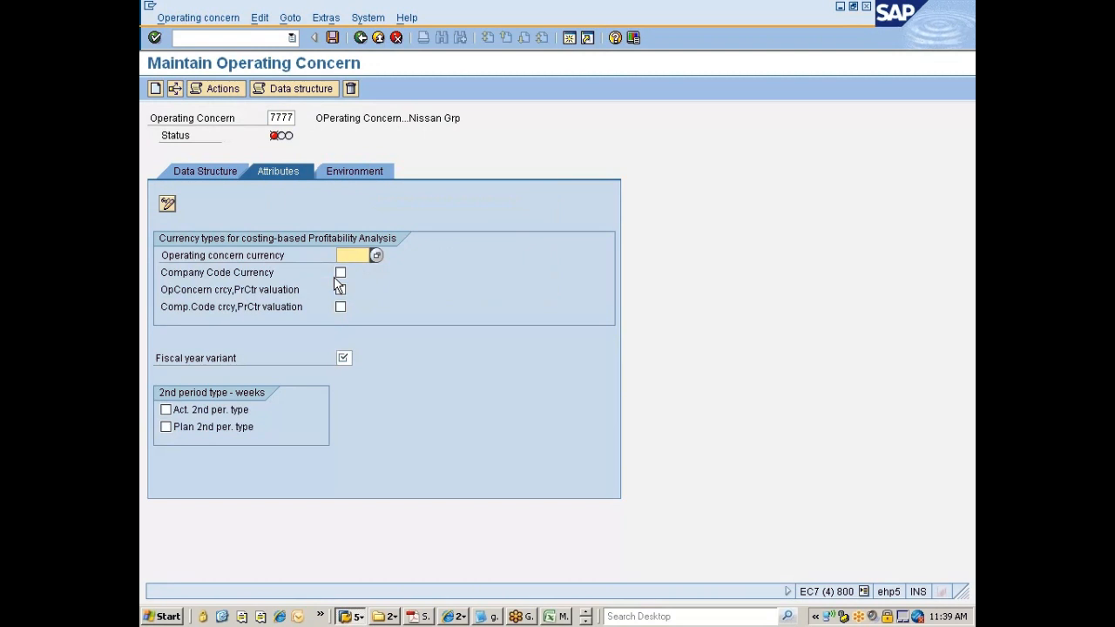
pyautogui.click(199, 179)
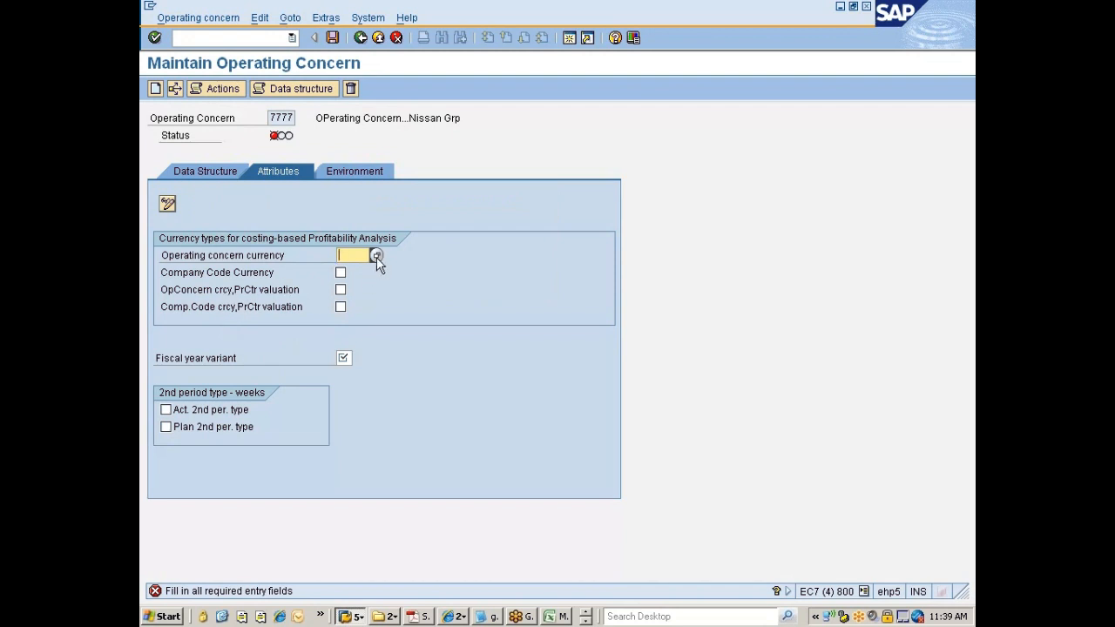
pyautogui.write('r')
pyautogui.press('Return')
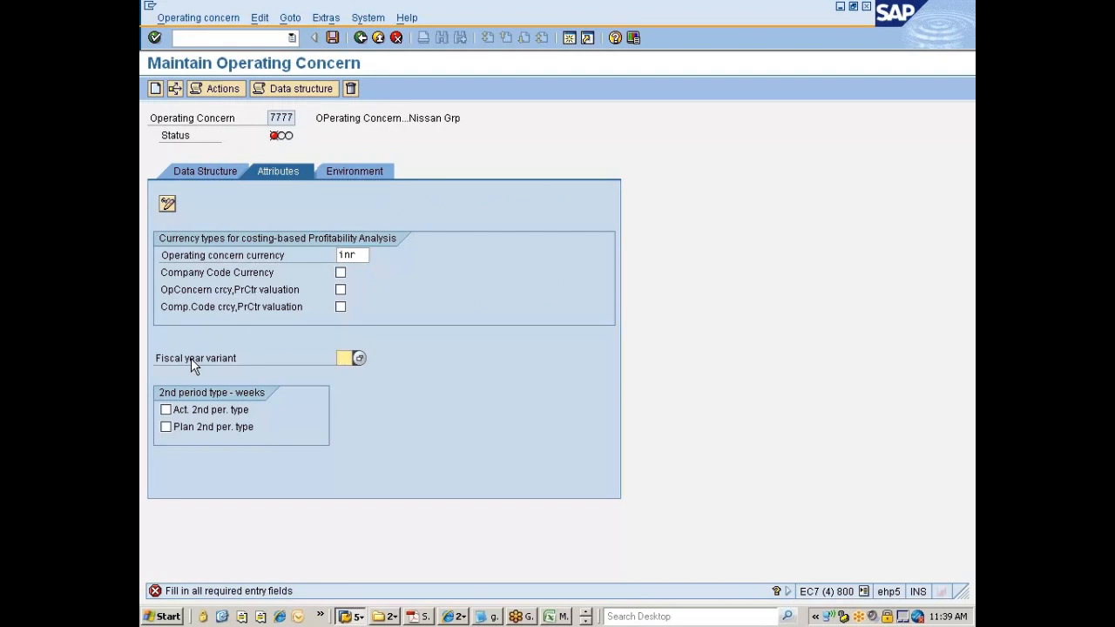
# - Choose K4, the calendar year with 4 special periods, as the fiscal year variant
pyautogui.click(359, 358)
pyautogui.scroll(-5, 390, 431)
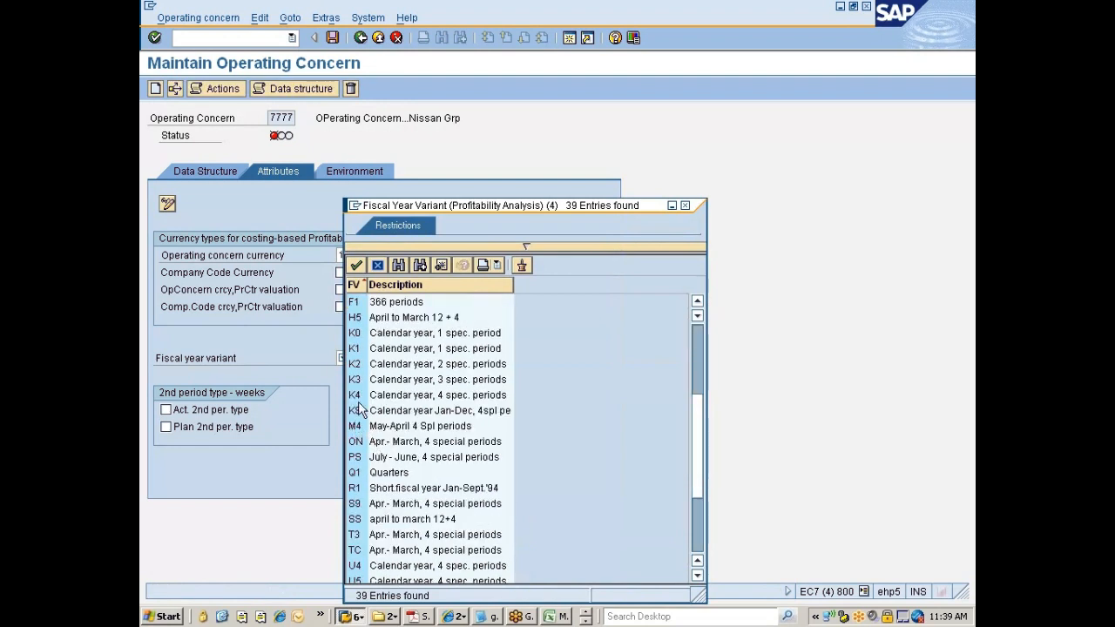
pyautogui.doubleClick(358, 395)
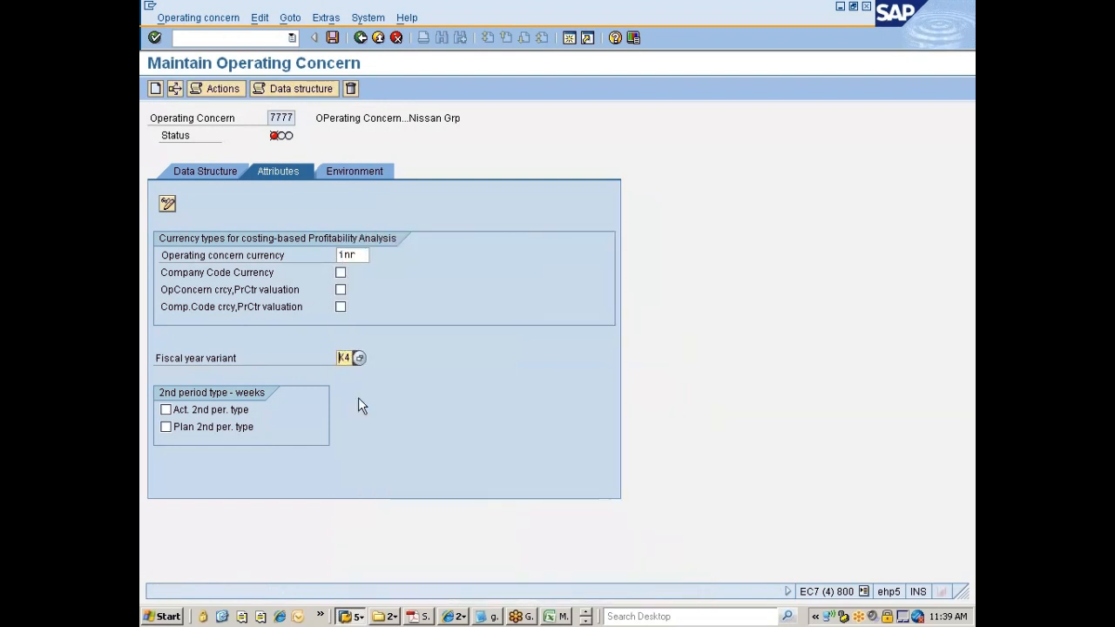
pyautogui.press('Return')
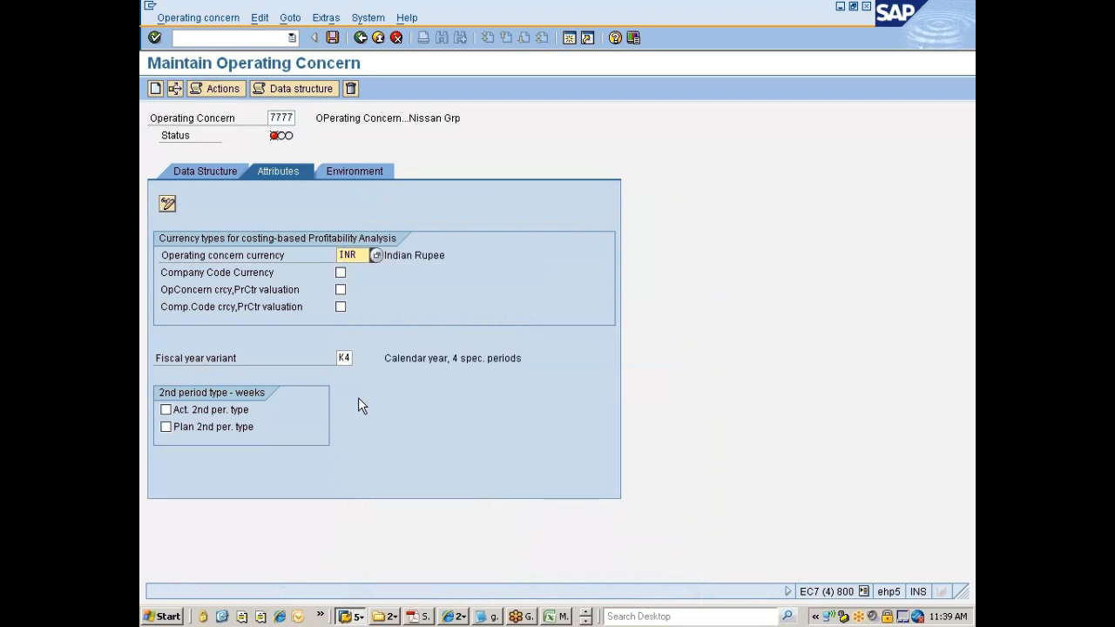
# - Enable company code currency, both profit center valuation currency types, and the actual and plan second period types
pyautogui.click(340, 272)
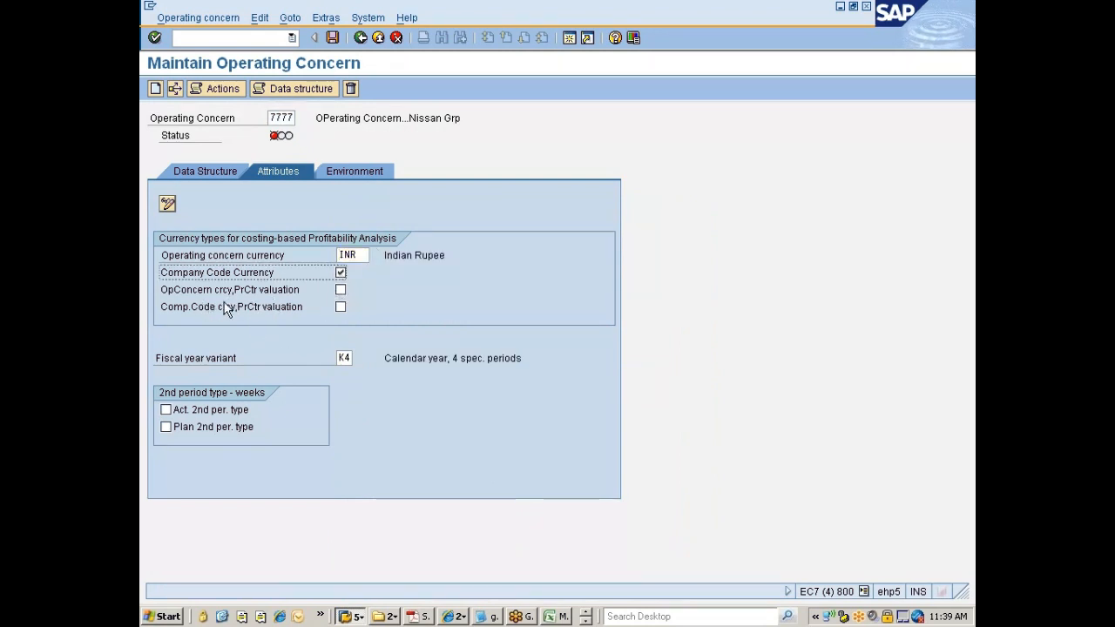
pyautogui.click(341, 290)
pyautogui.click(341, 307)
pyautogui.click(166, 409)
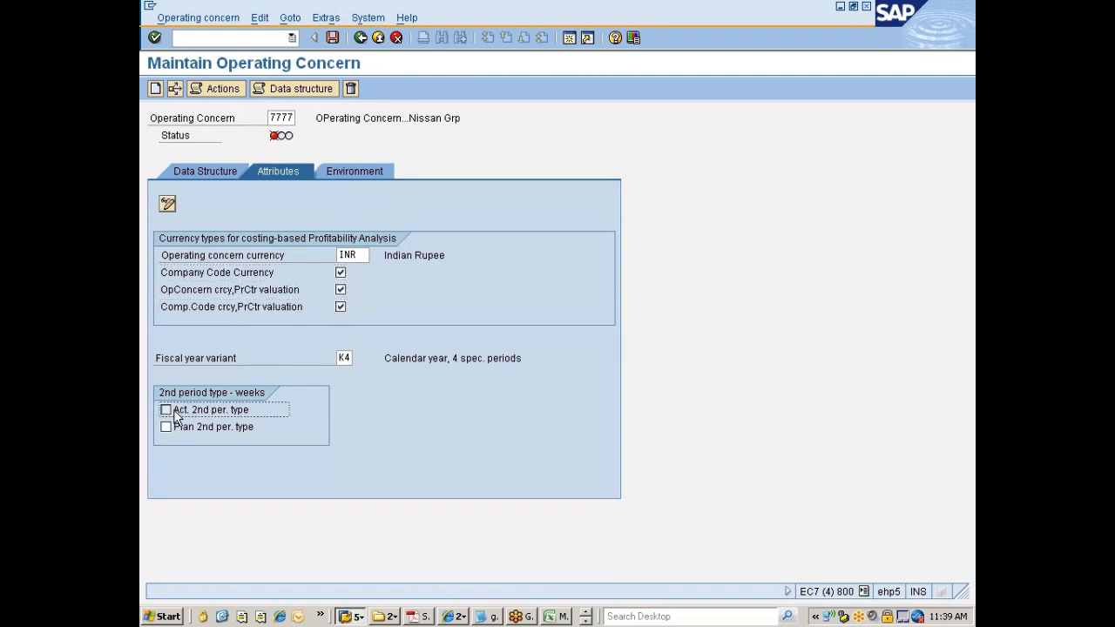
pyautogui.click(166, 427)
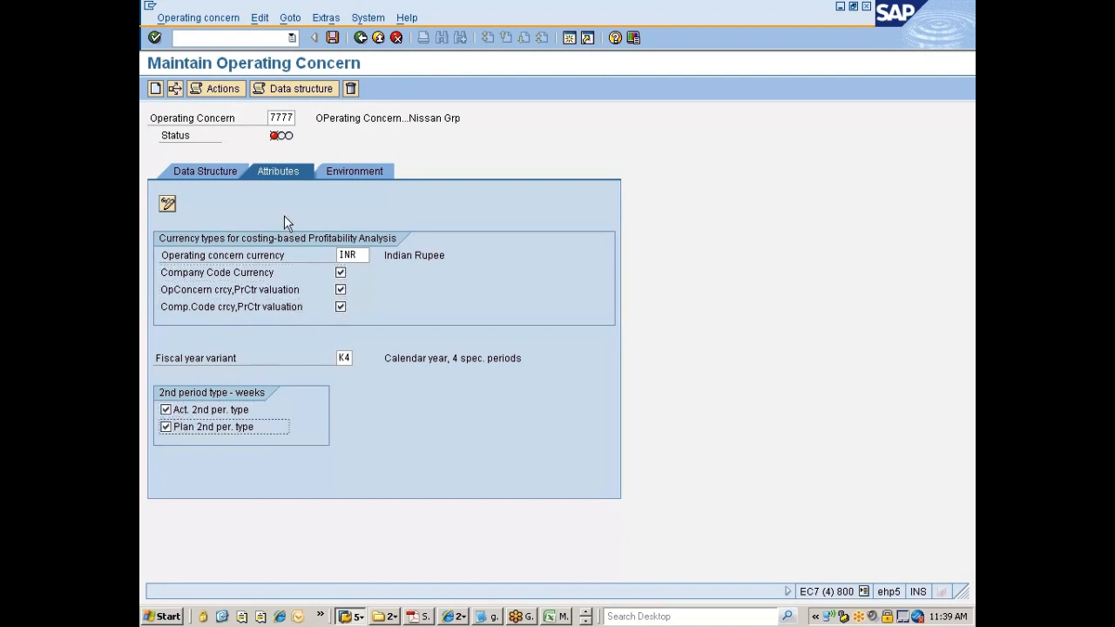
# - Save the attributes of operating concern 7777, generate the client-specific part of its environment, and go back
pyautogui.click(220, 172)
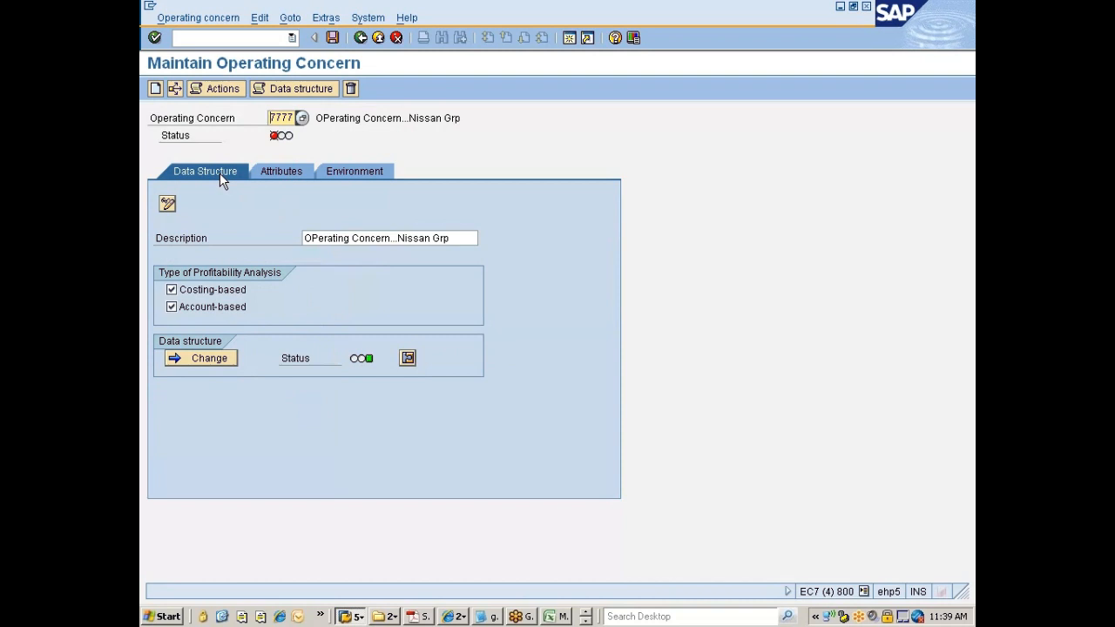
pyautogui.click(356, 172)
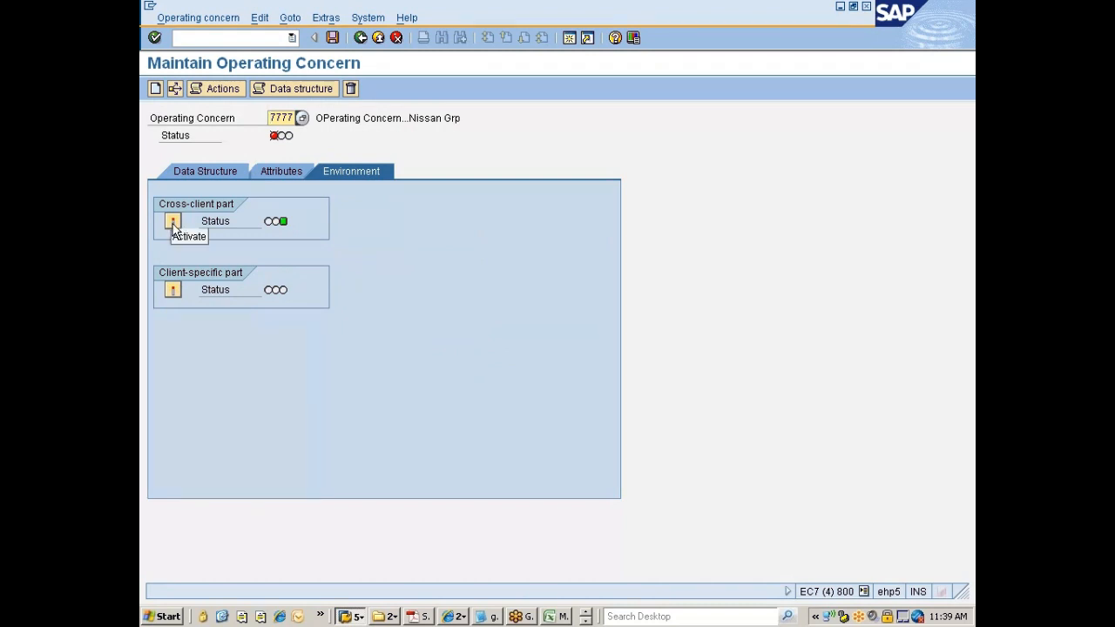
pyautogui.click(174, 293)
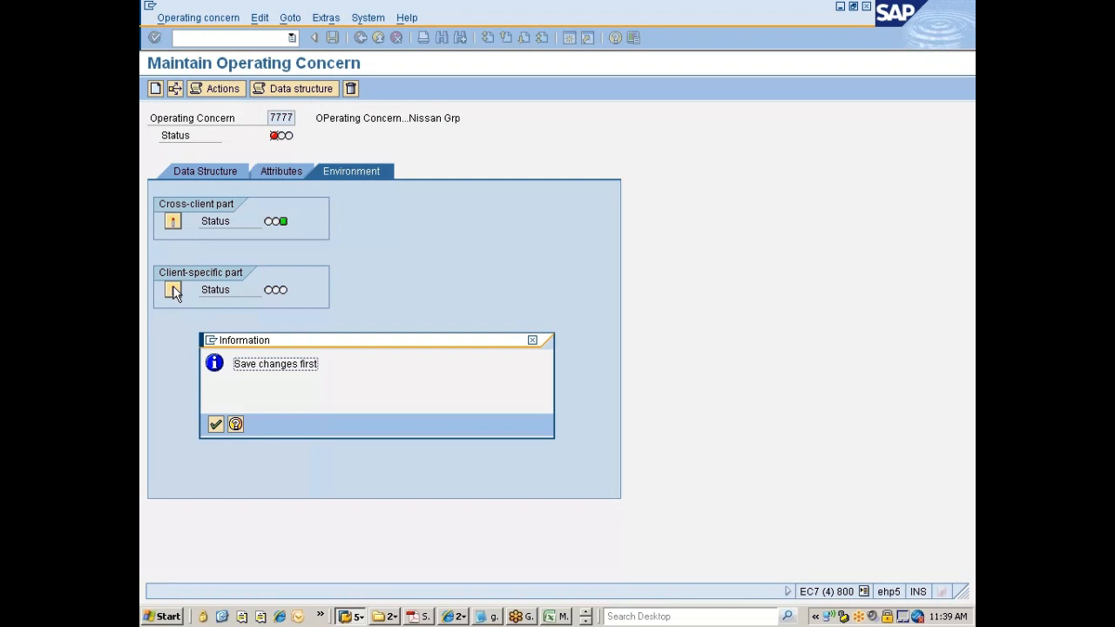
pyautogui.press('Return')
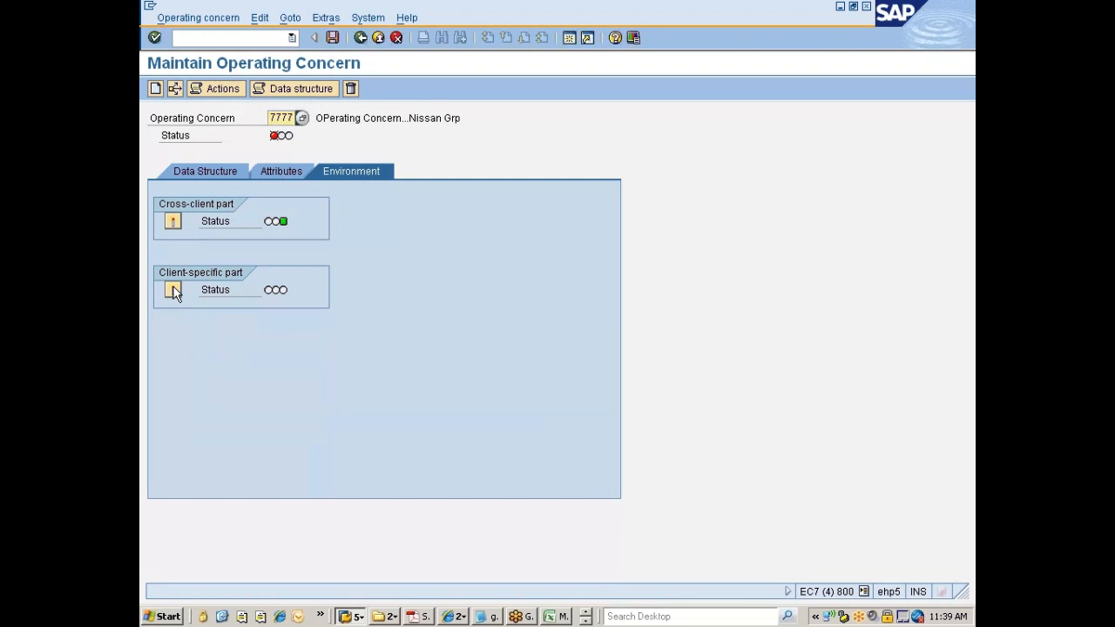
pyautogui.click(334, 38)
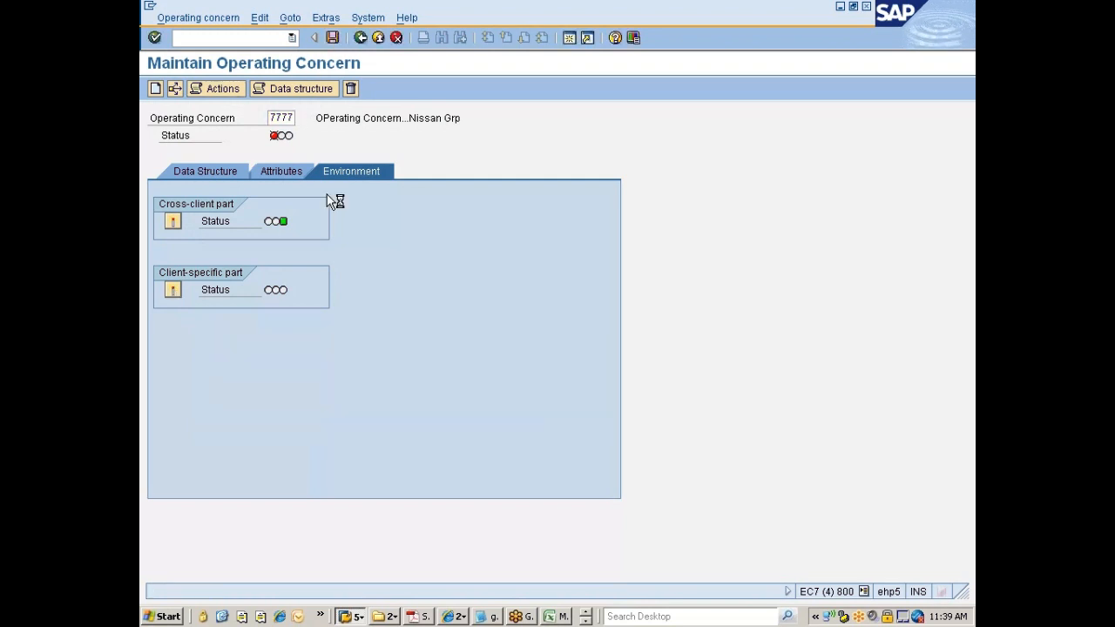
pyautogui.click(349, 279)
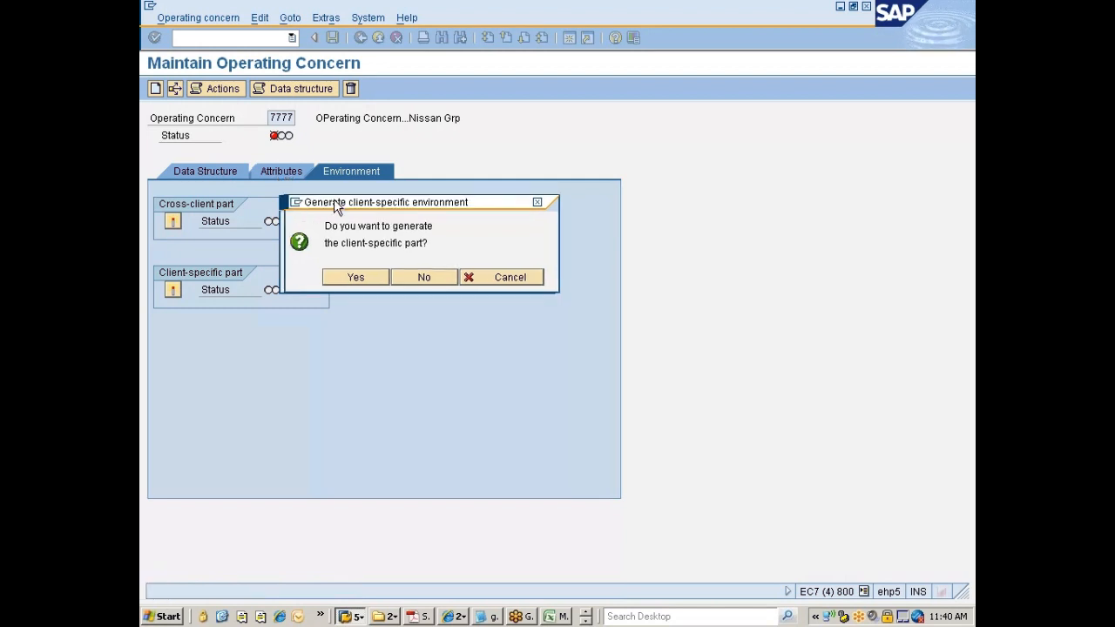
pyautogui.moveTo(294, 202); pyautogui.dragTo(409, 137)
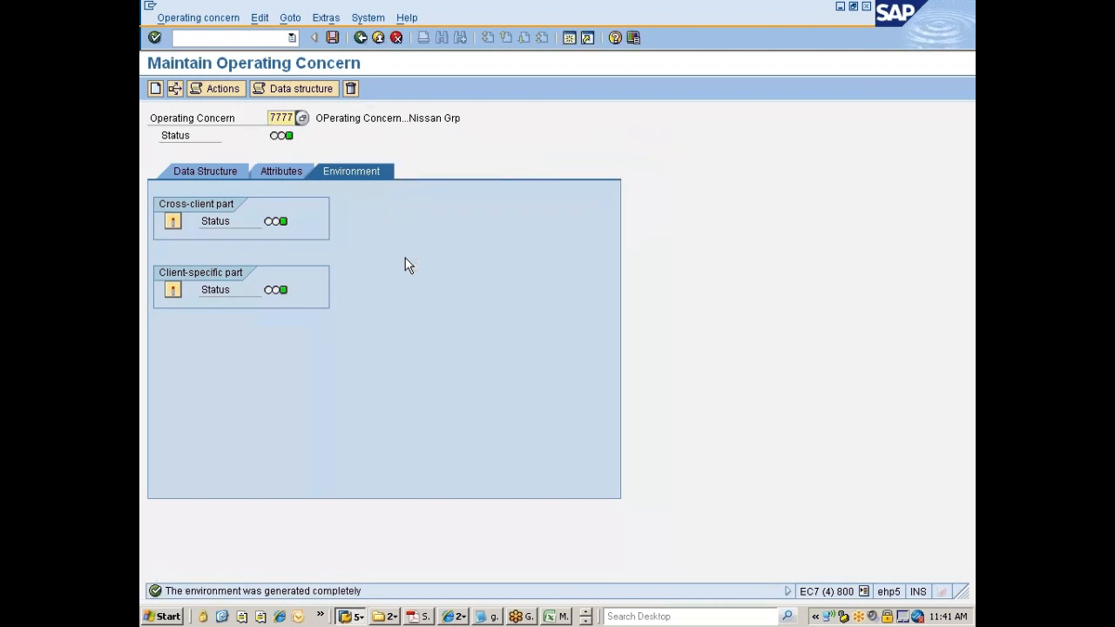
pyautogui.moveTo(288, 142)
pyautogui.click(360, 38)
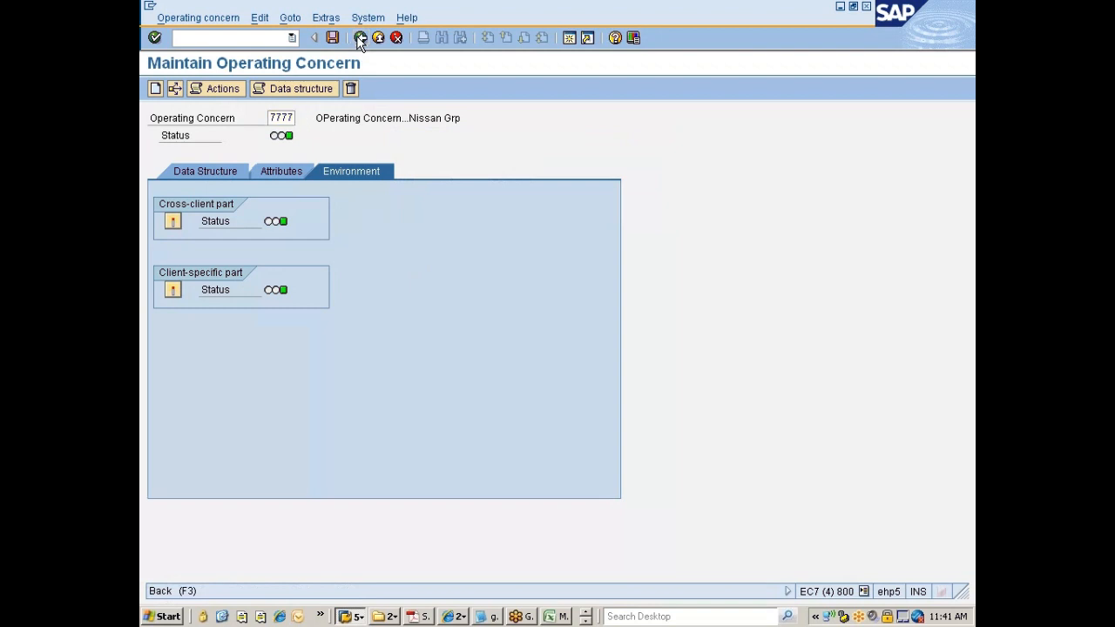
# - Switch to the Display IMG session and collapse Financial Accounting and Controlling under the Enterprise Structure definition
pyautogui.click(352, 616)
pyautogui.click(380, 584)
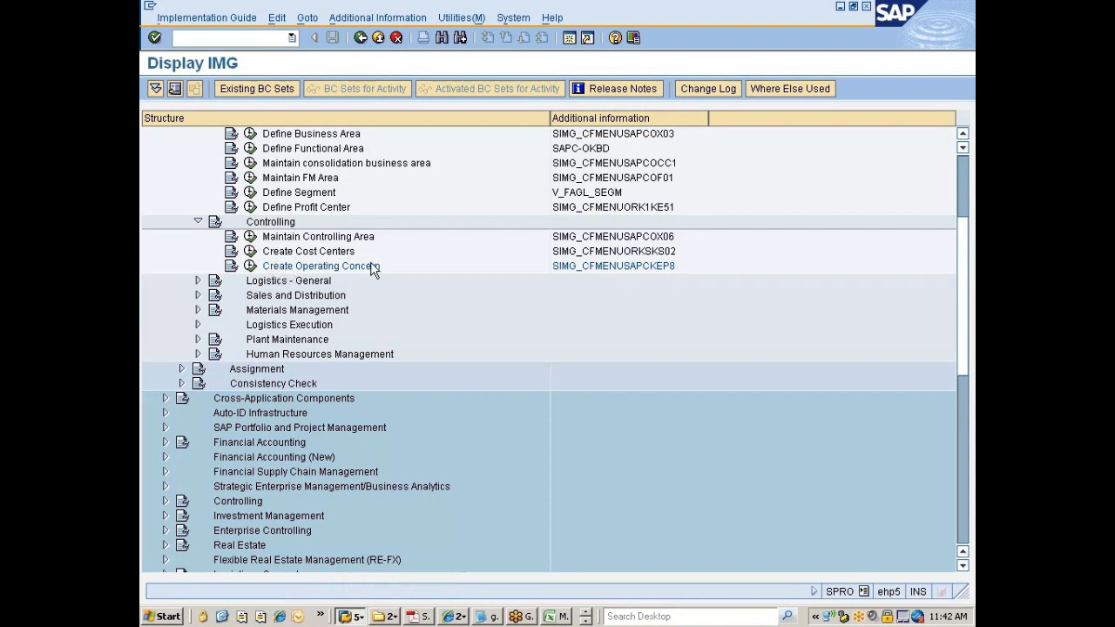
pyautogui.click(305, 255)
pyautogui.scroll(3, 307, 259)
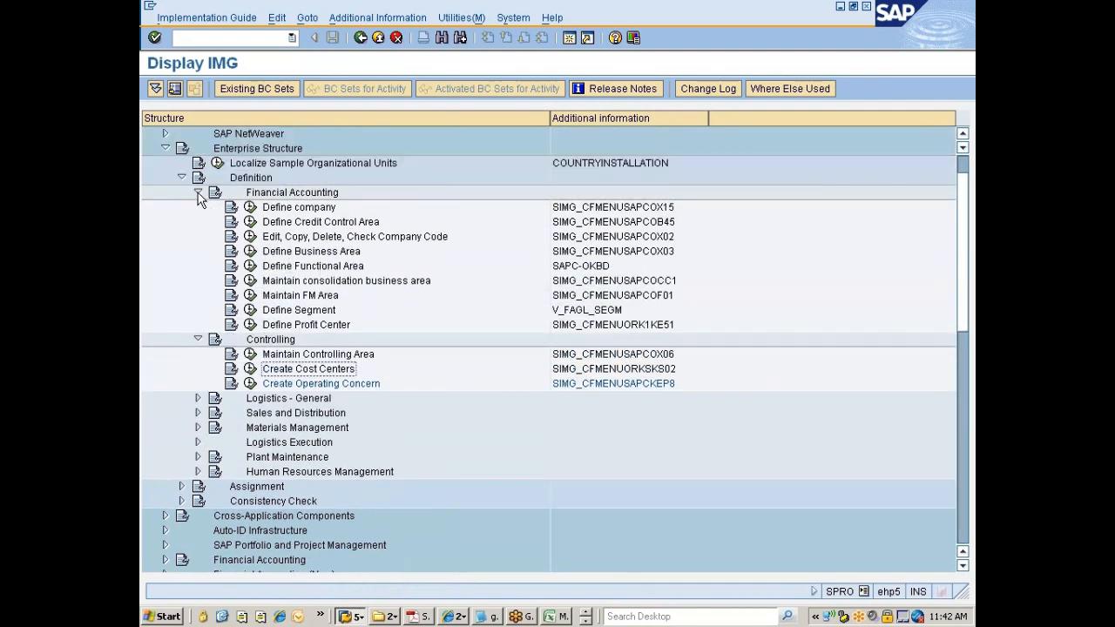
pyautogui.click(198, 193)
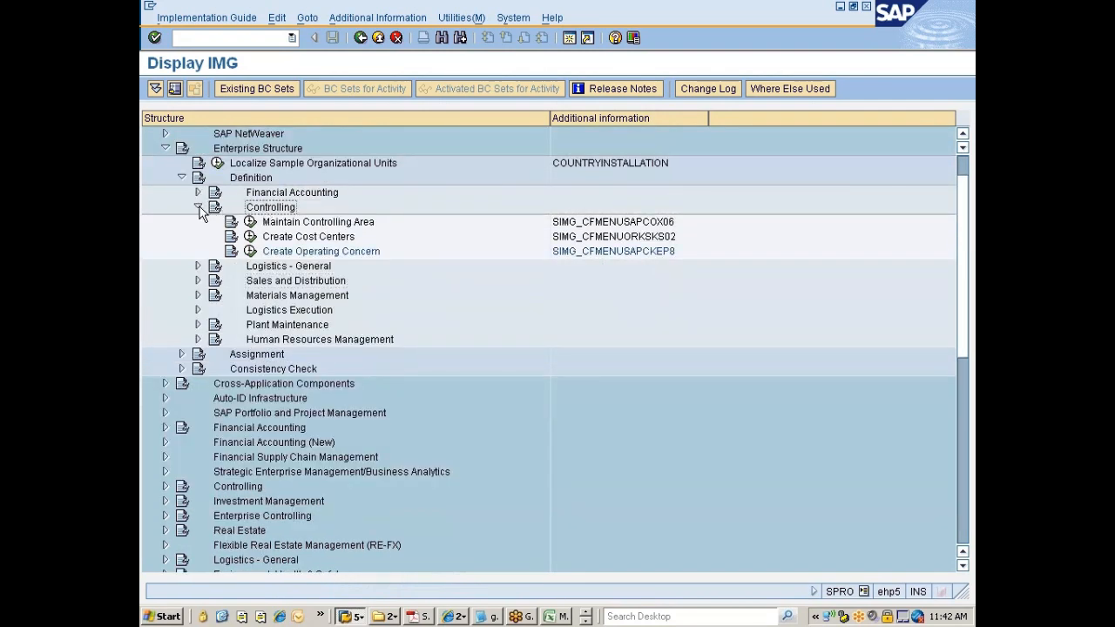
pyautogui.click(198, 208)
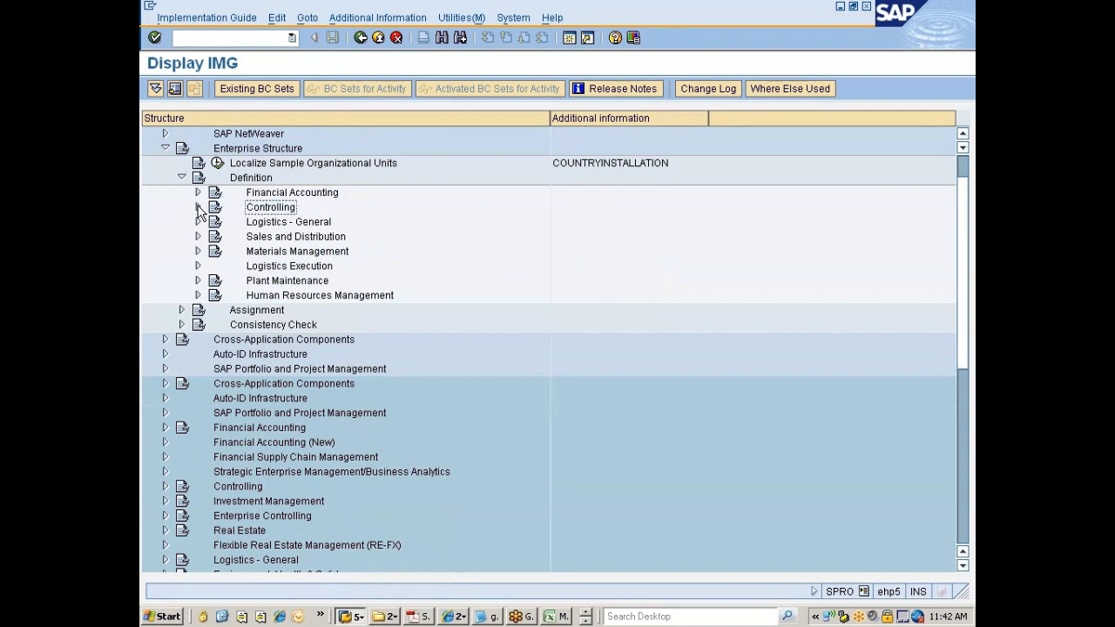
pyautogui.click(270, 193)
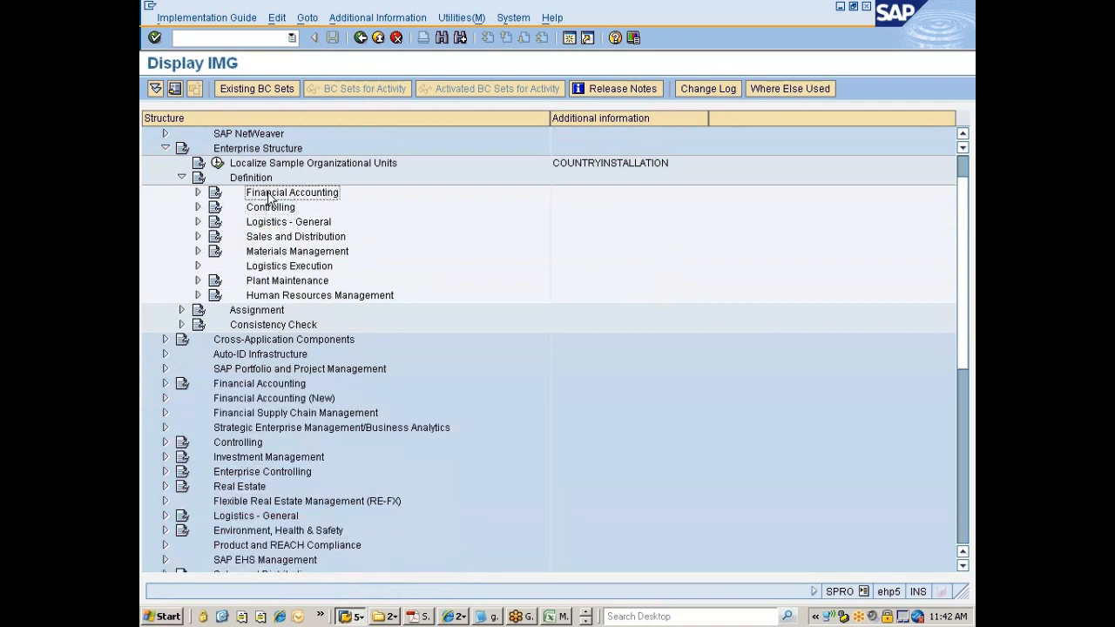
pyautogui.click(270, 209)
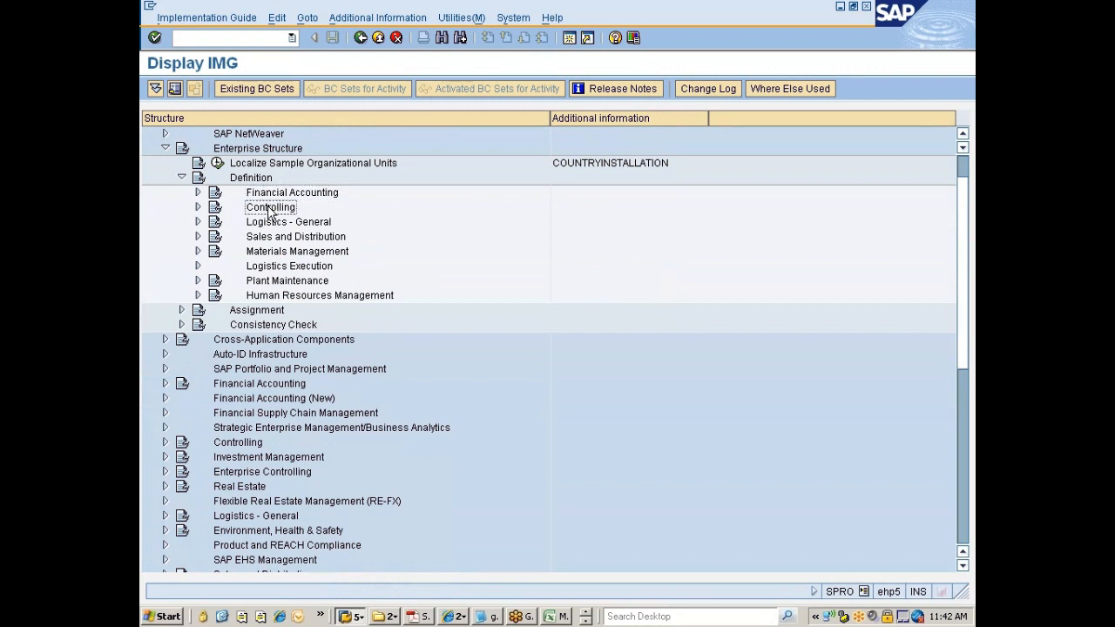
pyautogui.click(287, 224)
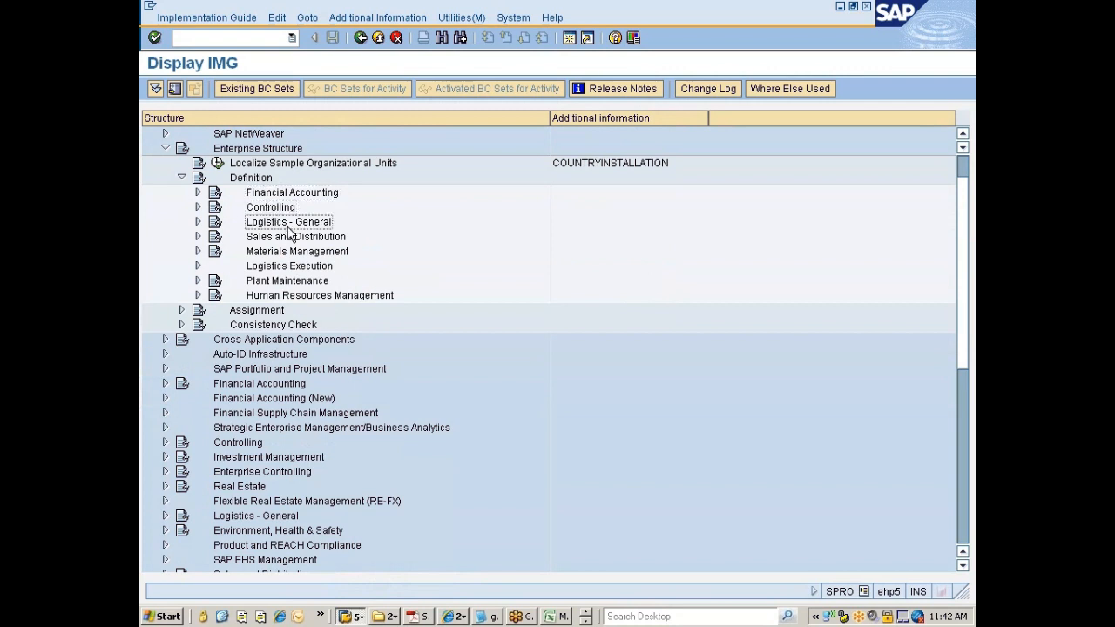
# - Go through the module nodes under the Enterprise Structure definition, from Financial Accounting down to Human Resources Management
pyautogui.press('Up')
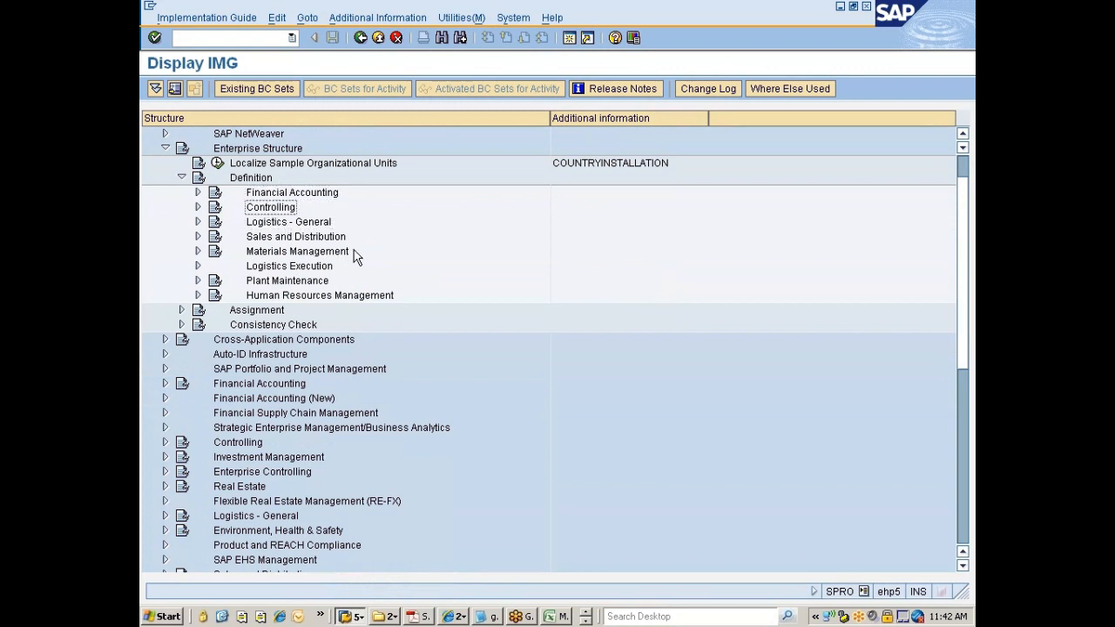
pyautogui.press('Down')
pyautogui.press('Down')
pyautogui.press('Down')
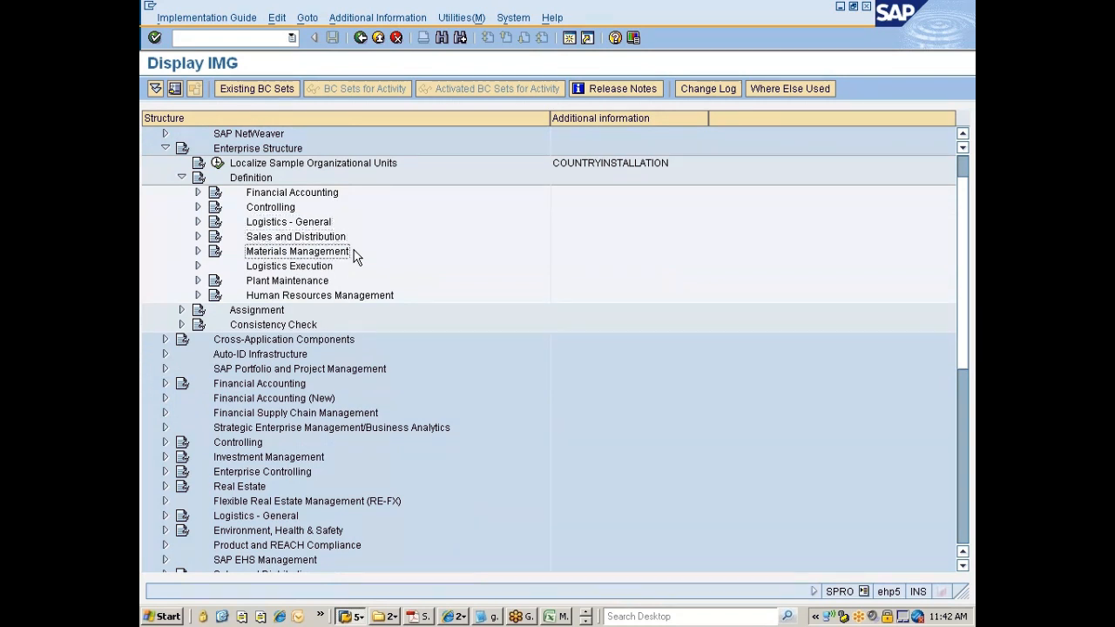
pyautogui.press('Up')
pyautogui.press('Up')
pyautogui.press('Up')
pyautogui.press('Up')
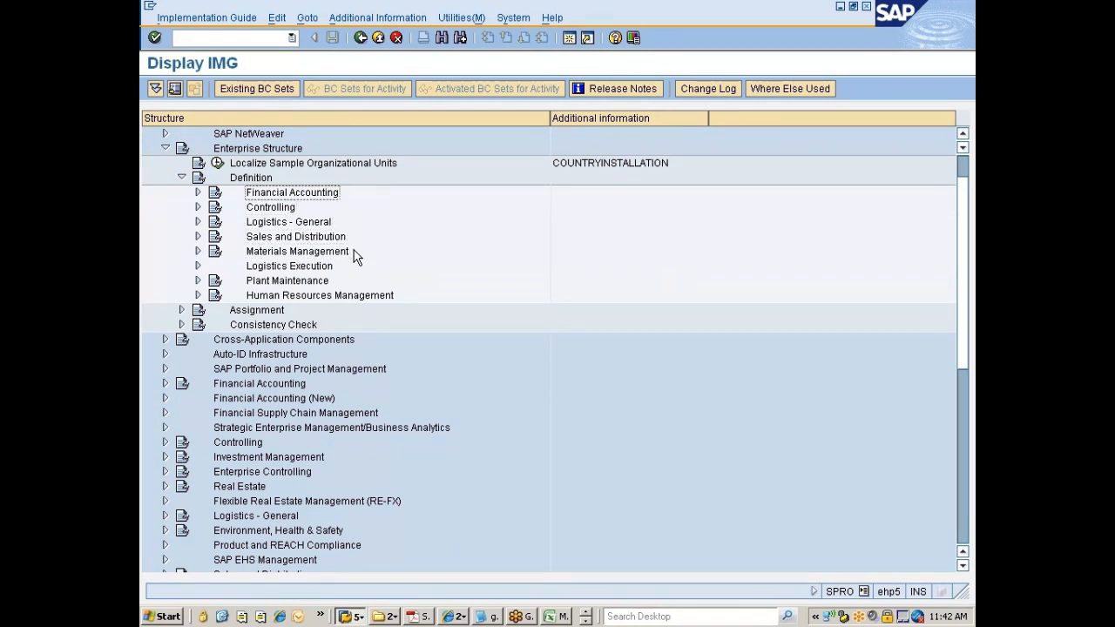
pyautogui.press('Down')
pyautogui.press('Up')
pyautogui.press('Down')
pyautogui.press('Up')
pyautogui.press('Down')
pyautogui.press('Up')
pyautogui.press('Down')
pyautogui.press('Up')
pyautogui.press('Down')
pyautogui.press('Down')
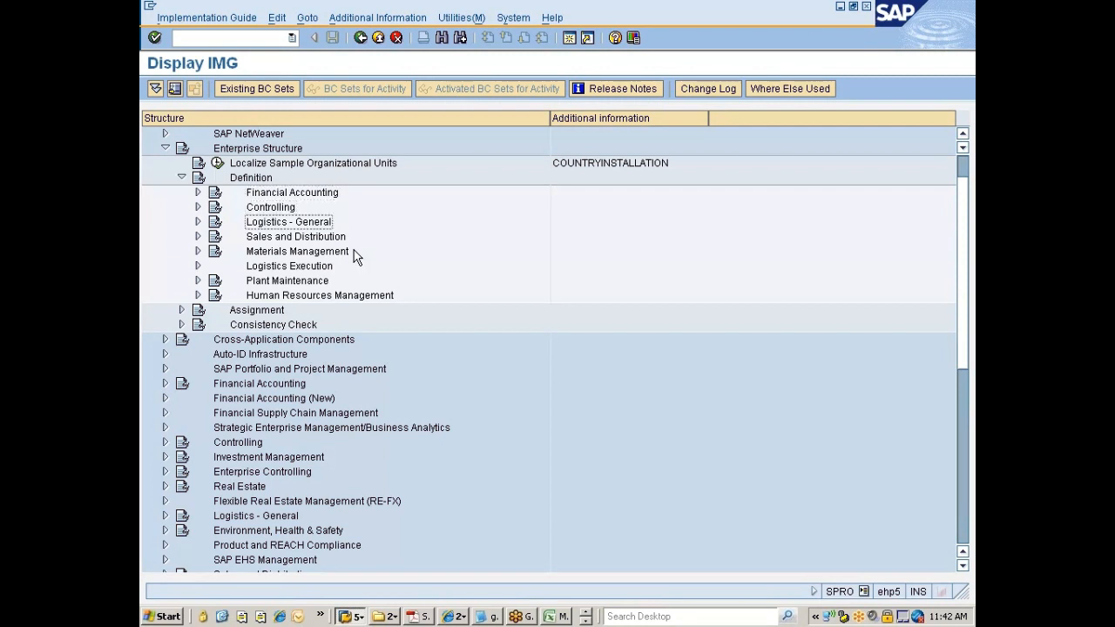
pyautogui.press('Up')
pyautogui.press('Up')
pyautogui.press('Down')
pyautogui.press('Up')
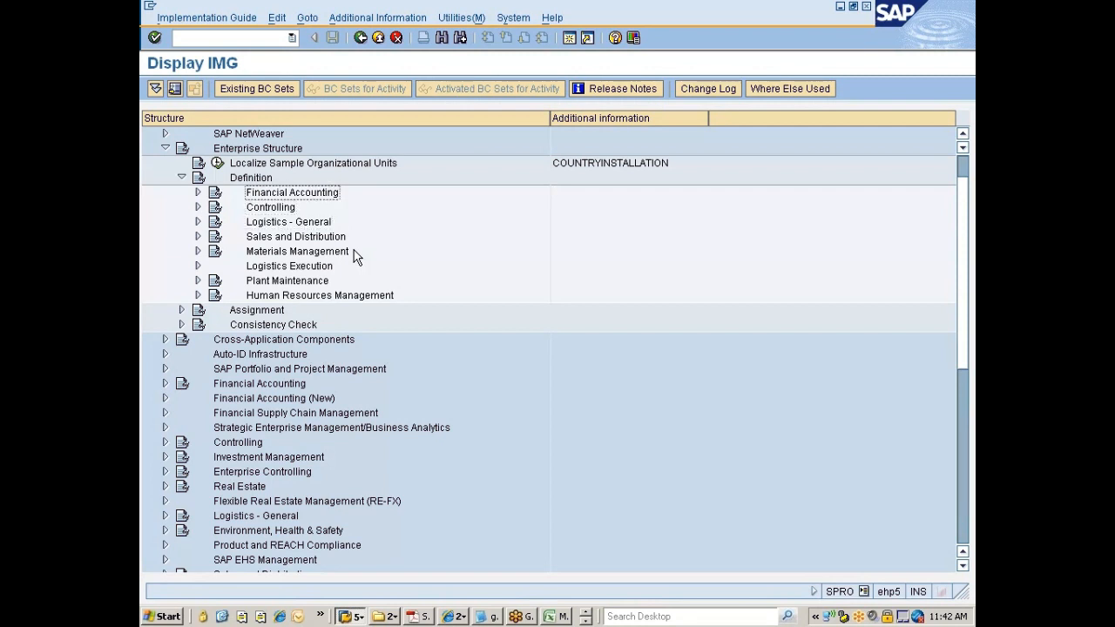
pyautogui.press('Down')
pyautogui.press('Up')
pyautogui.press('Down')
pyautogui.press('Down')
pyautogui.press('Down')
pyautogui.press('Down')
pyautogui.press('Down')
pyautogui.press('Down')
pyautogui.press('Down')
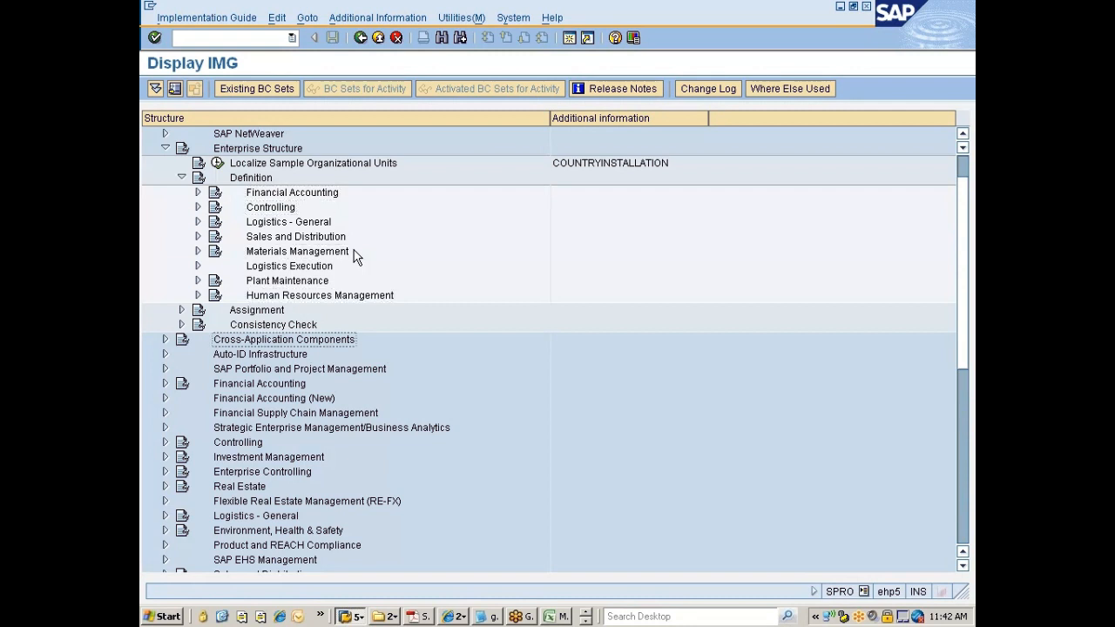
# - Expand the Assignment node of the Enterprise Structure and collapse the Definition node
pyautogui.press('Down')
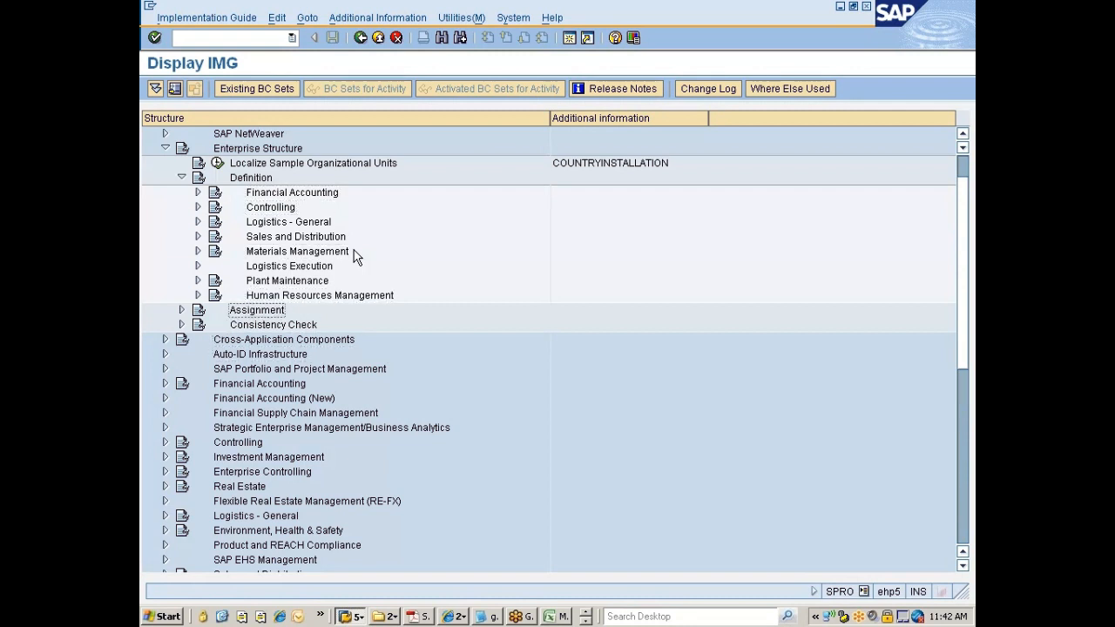
pyautogui.press('Right')
pyautogui.press('Up')
pyautogui.press('Up')
pyautogui.press('Up')
pyautogui.press('Up')
pyautogui.press('Up')
pyautogui.press('Up')
pyautogui.press('Up')
pyautogui.press('Up')
pyautogui.press('Up')
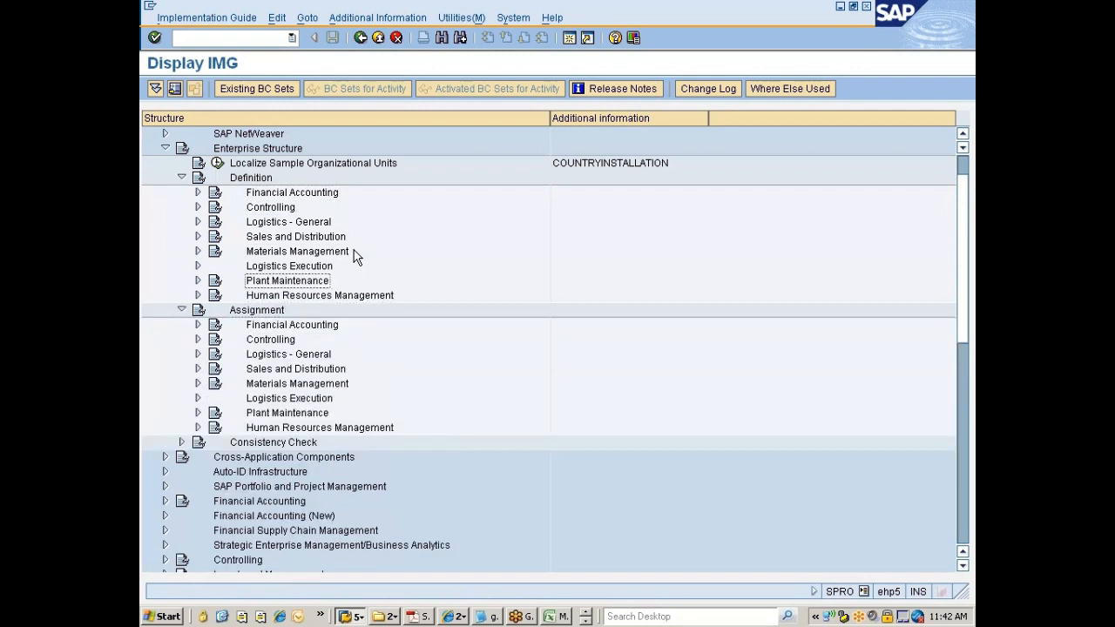
pyautogui.press('Left')
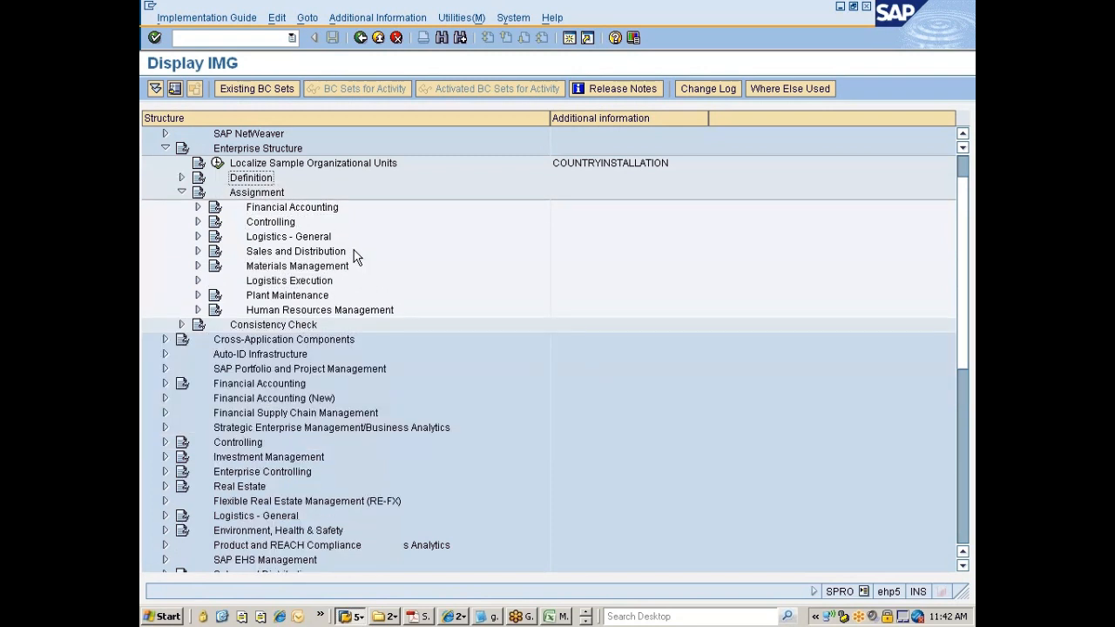
# - Go through the modules under Assignment and expand Financial Accounting
pyautogui.press('Down')
pyautogui.press('Down')
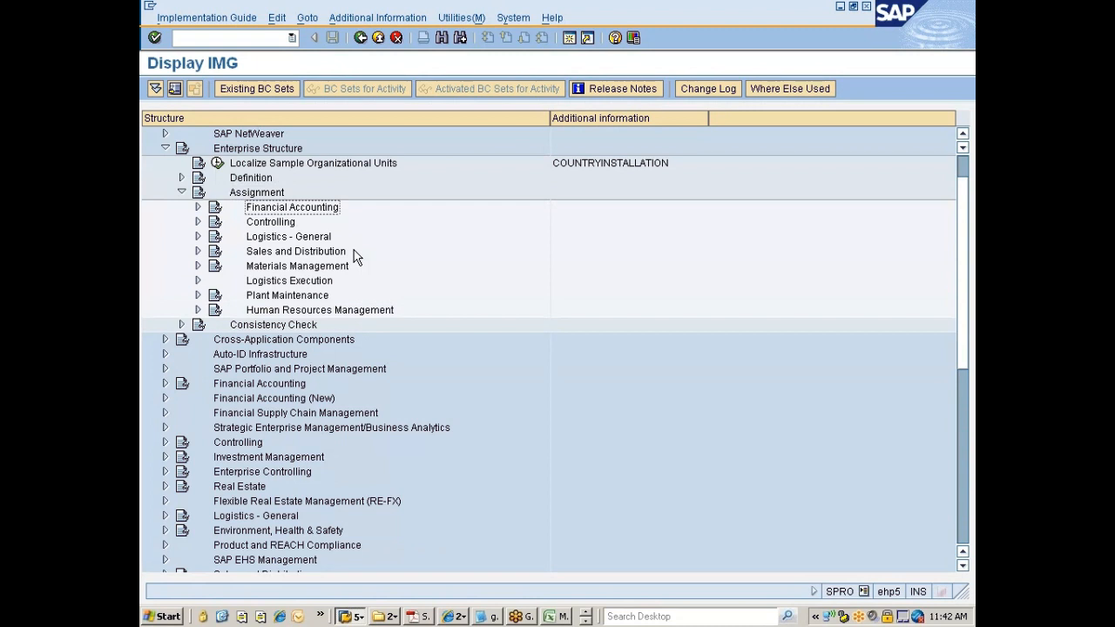
pyautogui.press('Down')
pyautogui.press('Down')
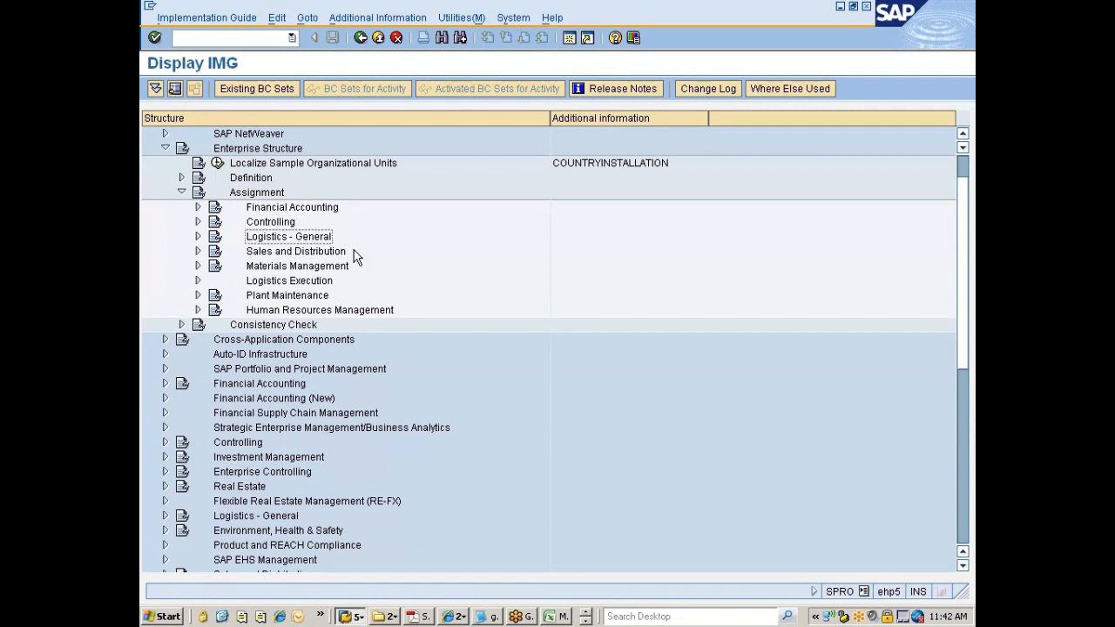
pyautogui.press('Down')
pyautogui.press('Down')
pyautogui.press('Down')
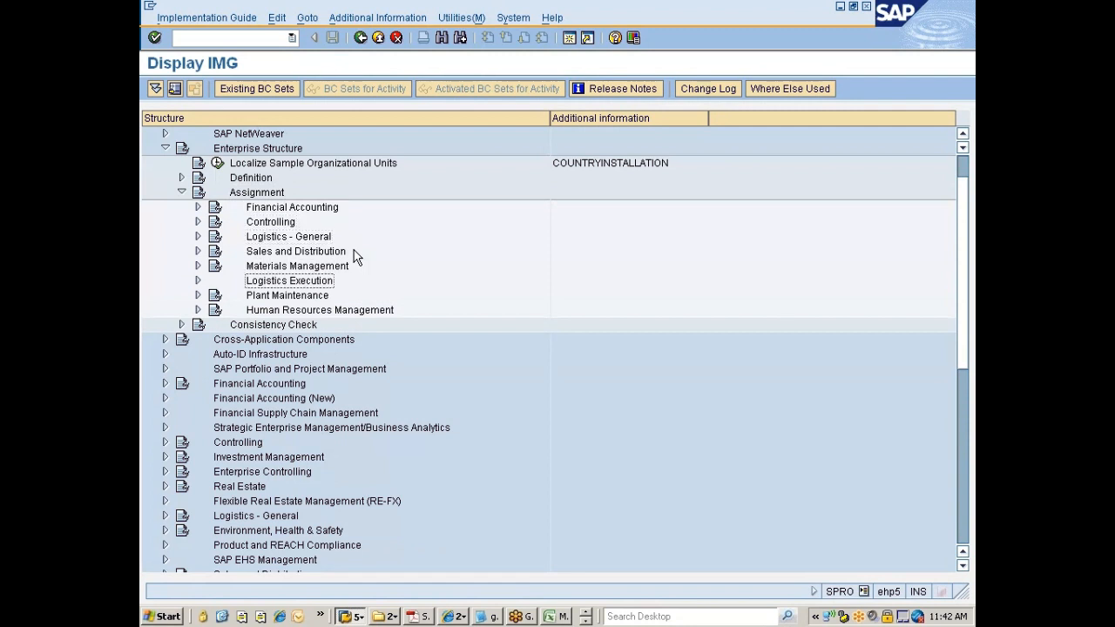
pyautogui.press('Up')
pyautogui.press('Up')
pyautogui.press('Up')
pyautogui.press('Up')
pyautogui.press('Up')
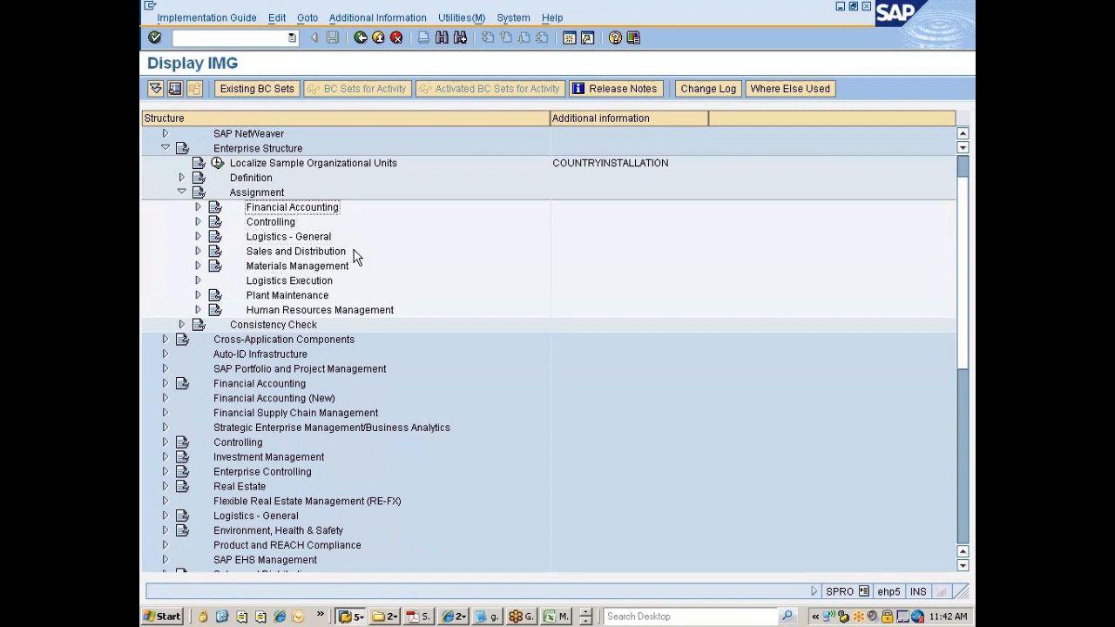
pyautogui.press('Right')
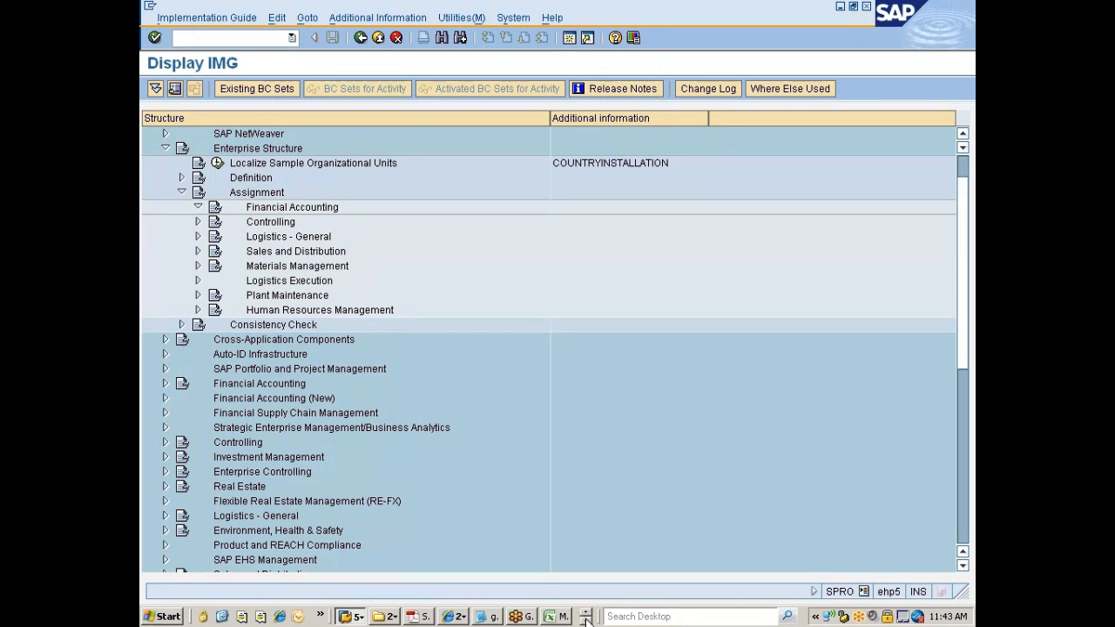
# - Switch to the PowerPoint slide show Mm300_03.ppt, examine the SAP organizational structures entity relationship diagram, and return to SAP
pyautogui.click(367, 616)
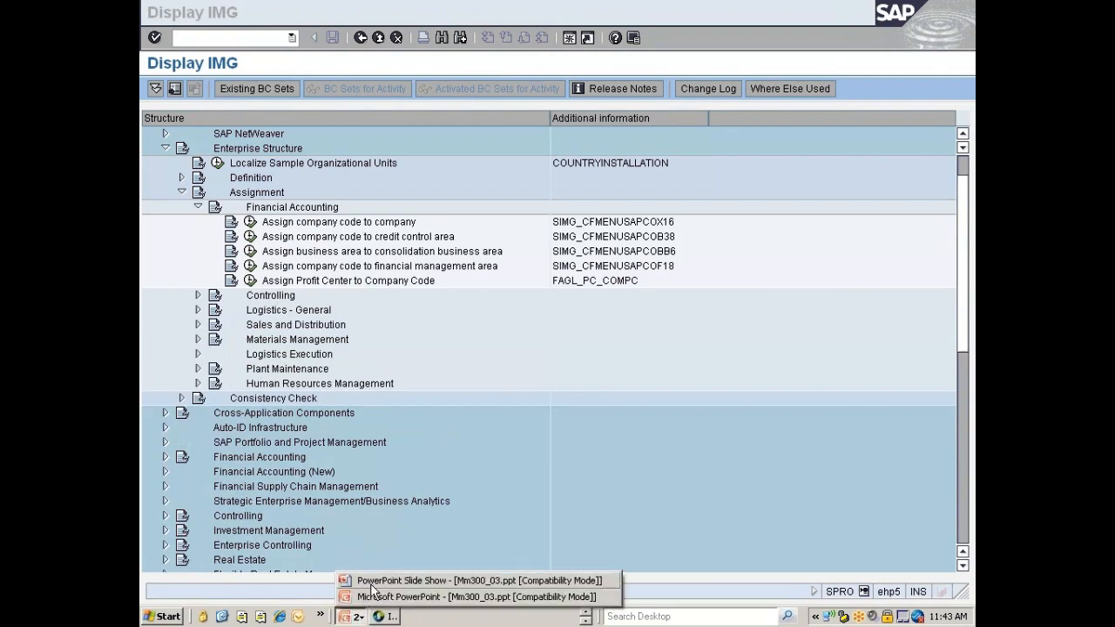
pyautogui.click(376, 581)
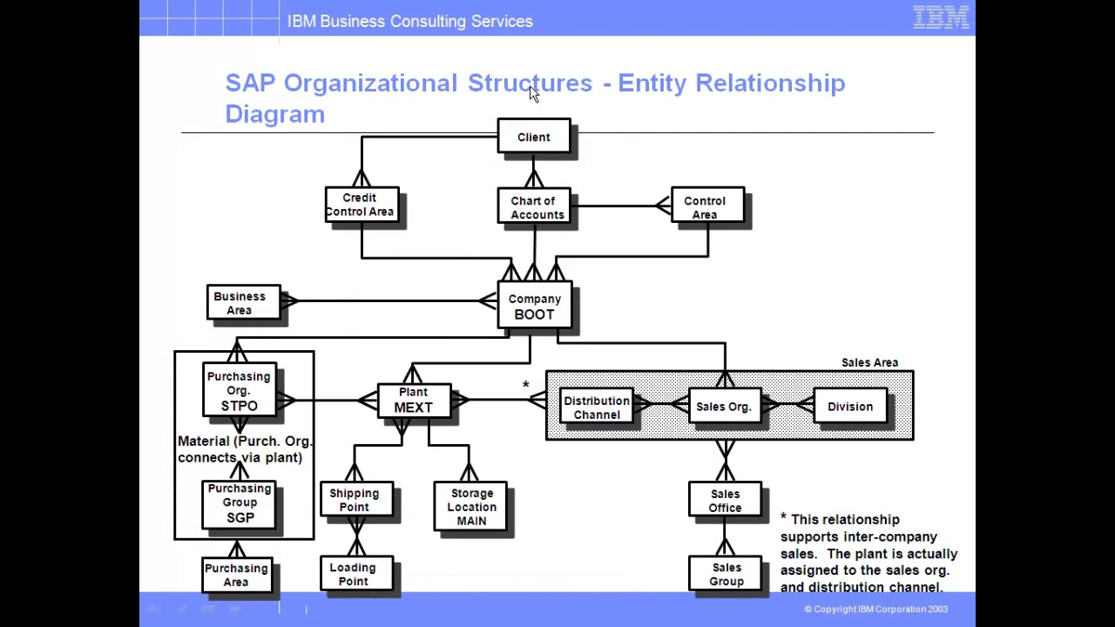
pyautogui.hotkey('alt', 'Tab')
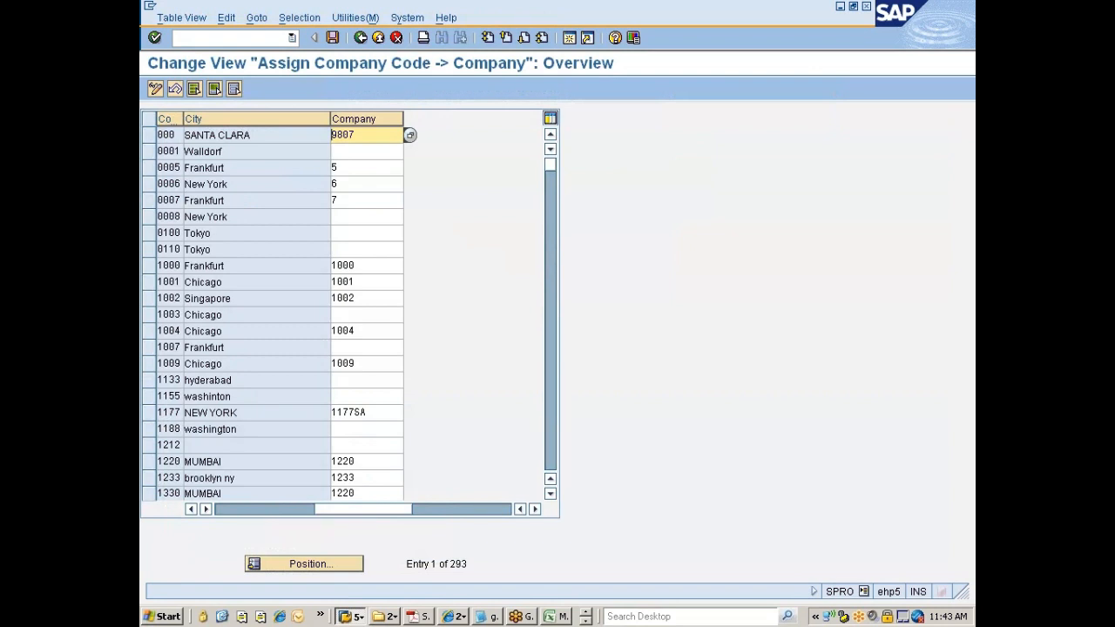
# - Position the company code to company assignment list on company code 7777, with company names in view and a narrower City column
pyautogui.click(322, 562)
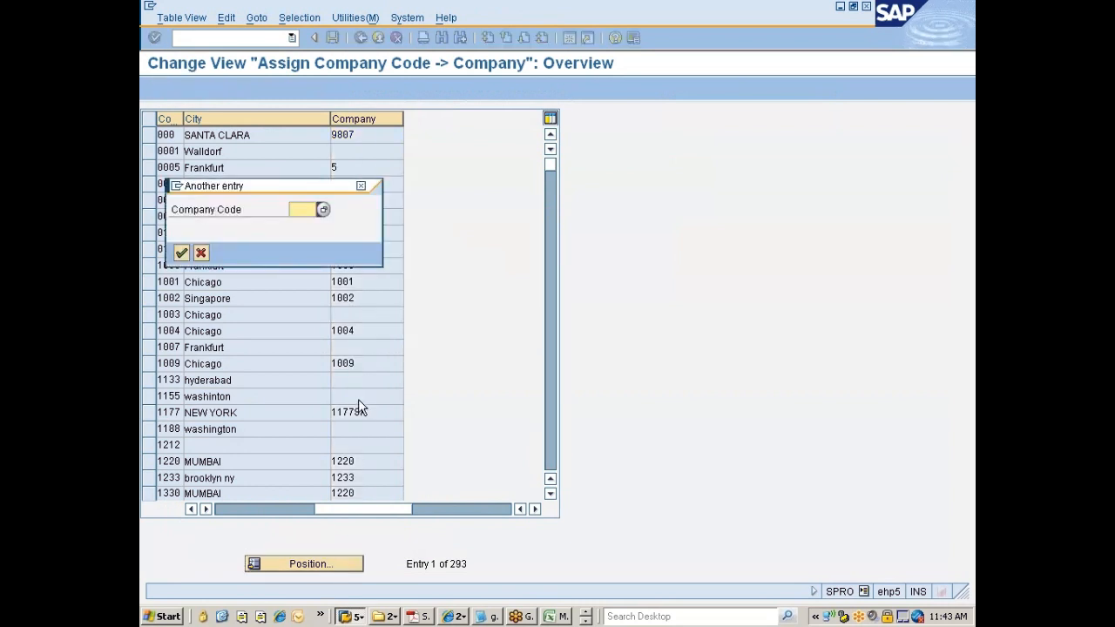
pyautogui.write('7777')
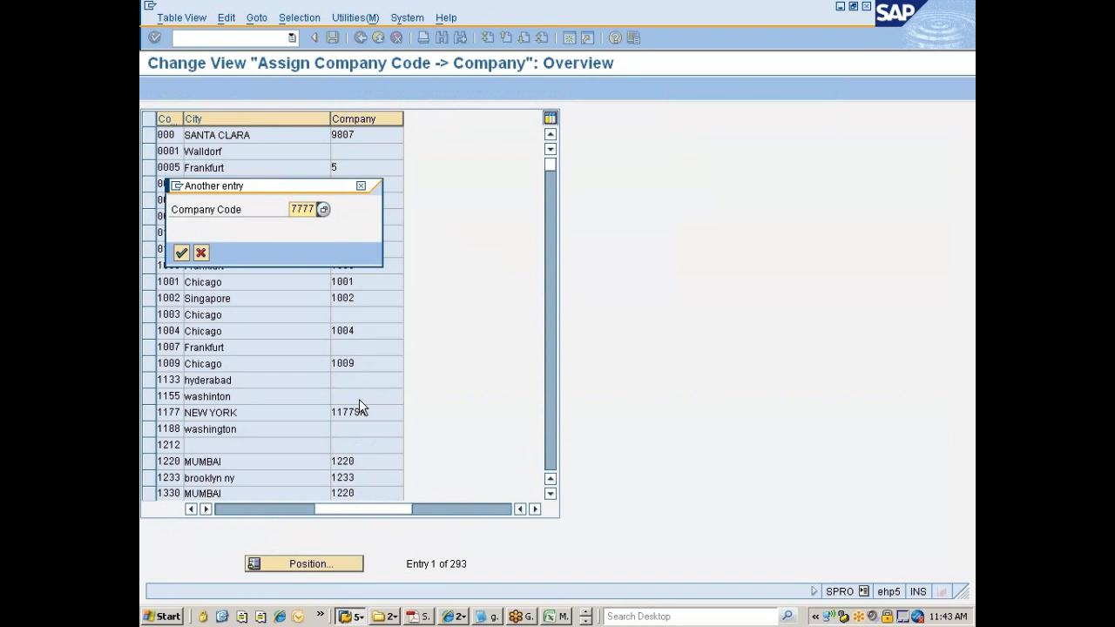
pyautogui.press('Return')
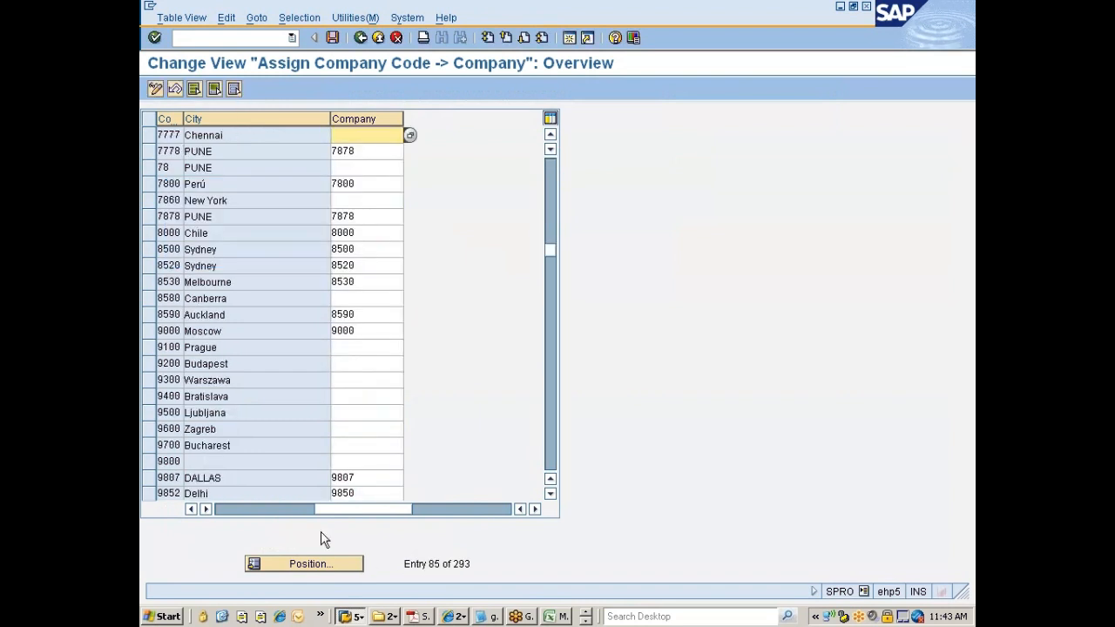
pyautogui.moveTo(341, 509); pyautogui.dragTo(240, 511)
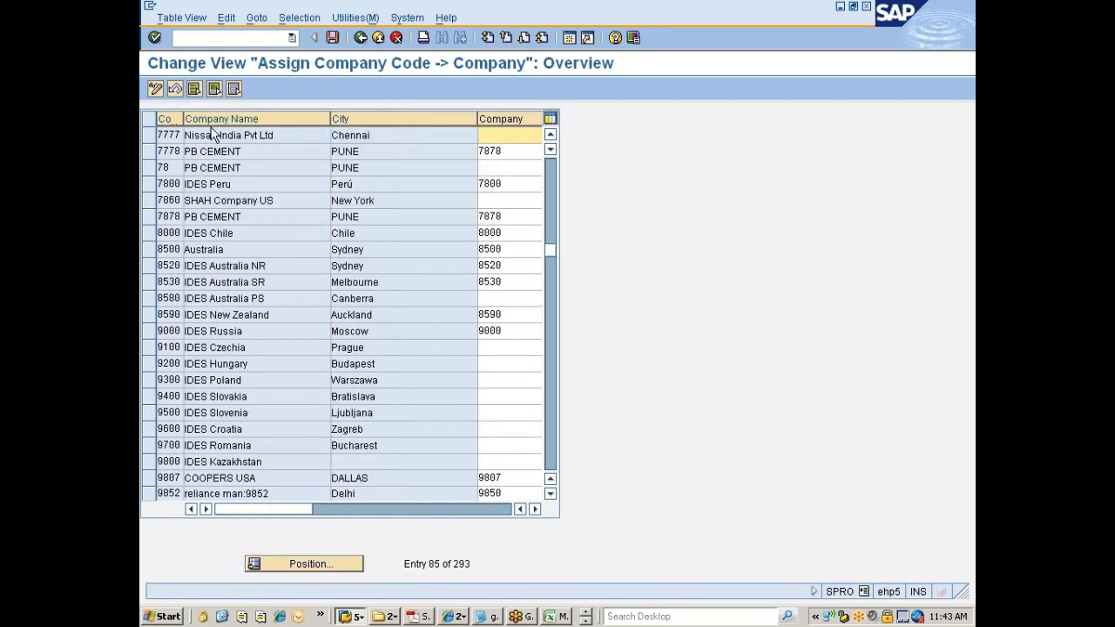
pyautogui.click(258, 135)
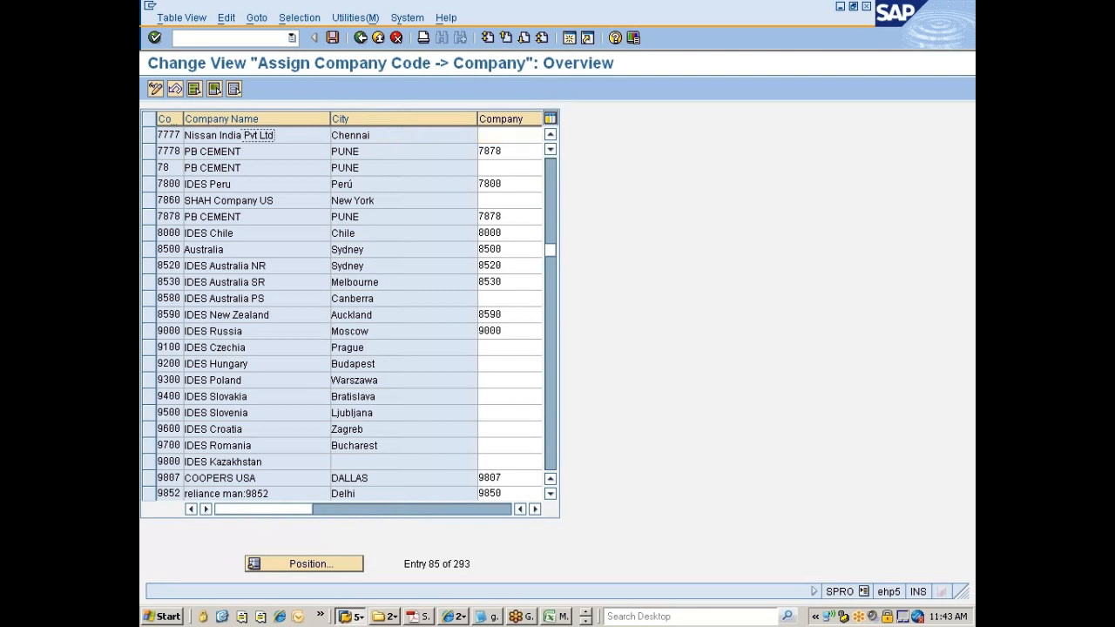
pyautogui.moveTo(477, 119); pyautogui.dragTo(408, 119)
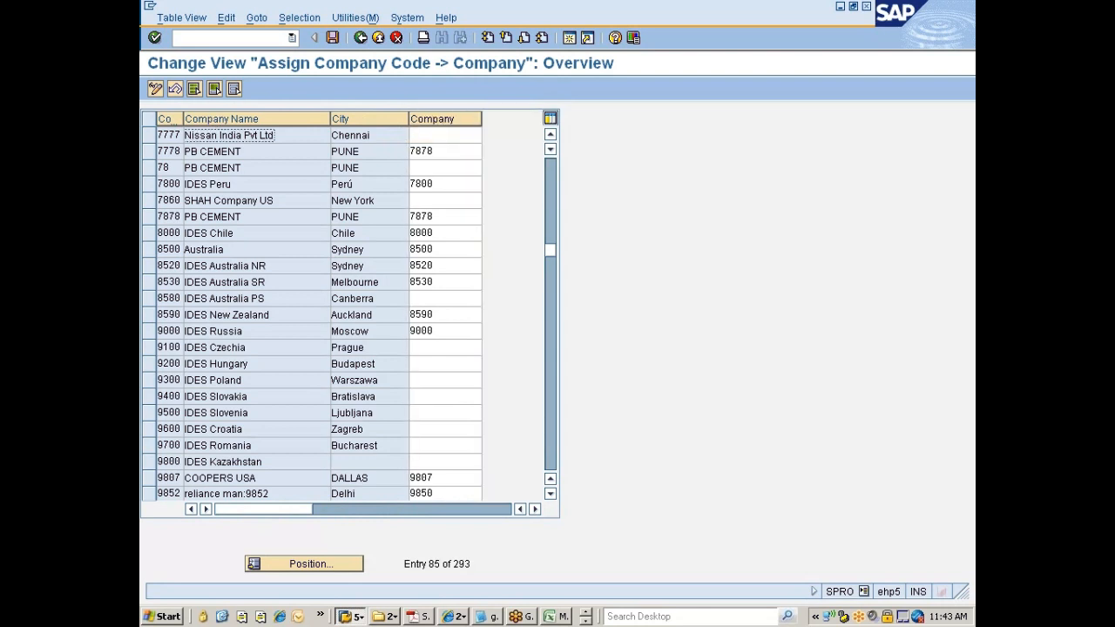
# - Assign company 7777, Nissan Group, to company code 7777 from the list of possible companies
pyautogui.click(489, 136)
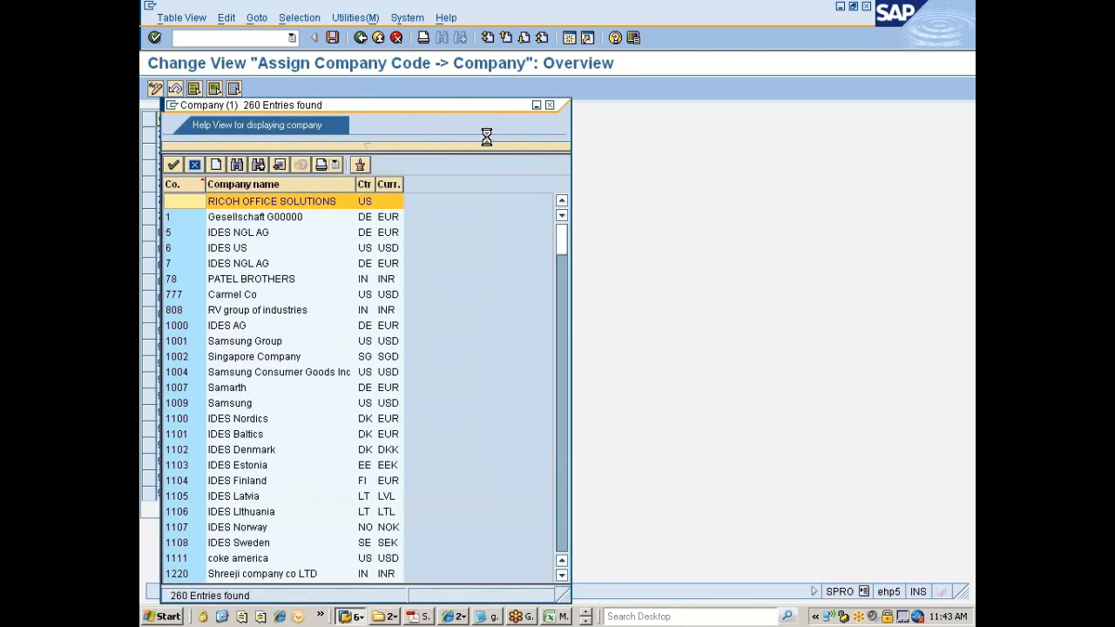
pyautogui.scroll(-4, 222, 396)
pyautogui.scroll(-14, 222, 396)
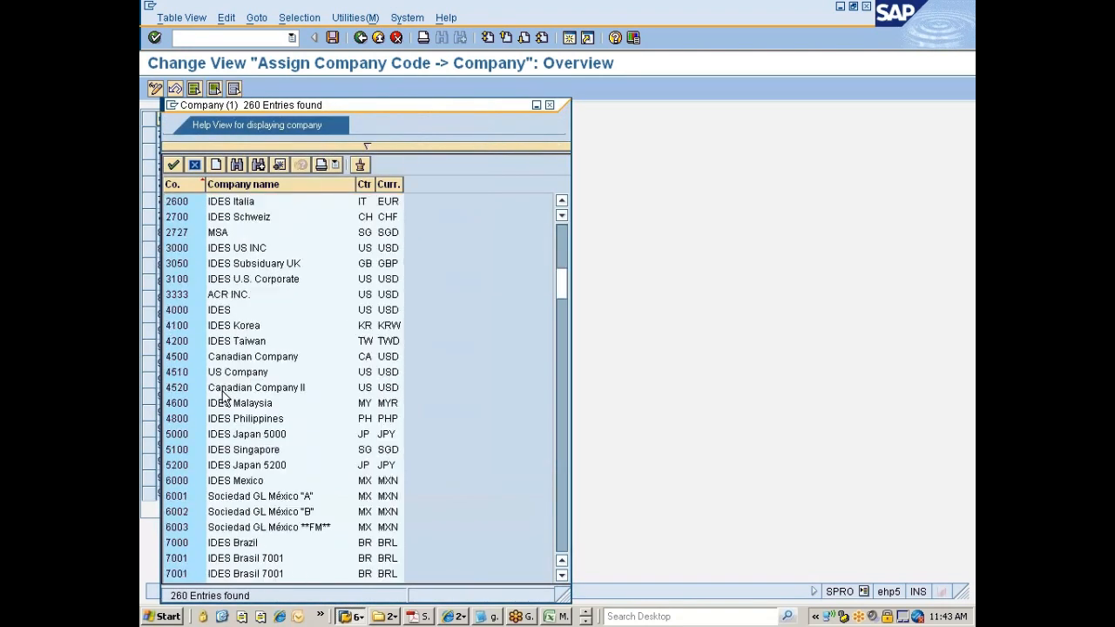
pyautogui.click(176, 405)
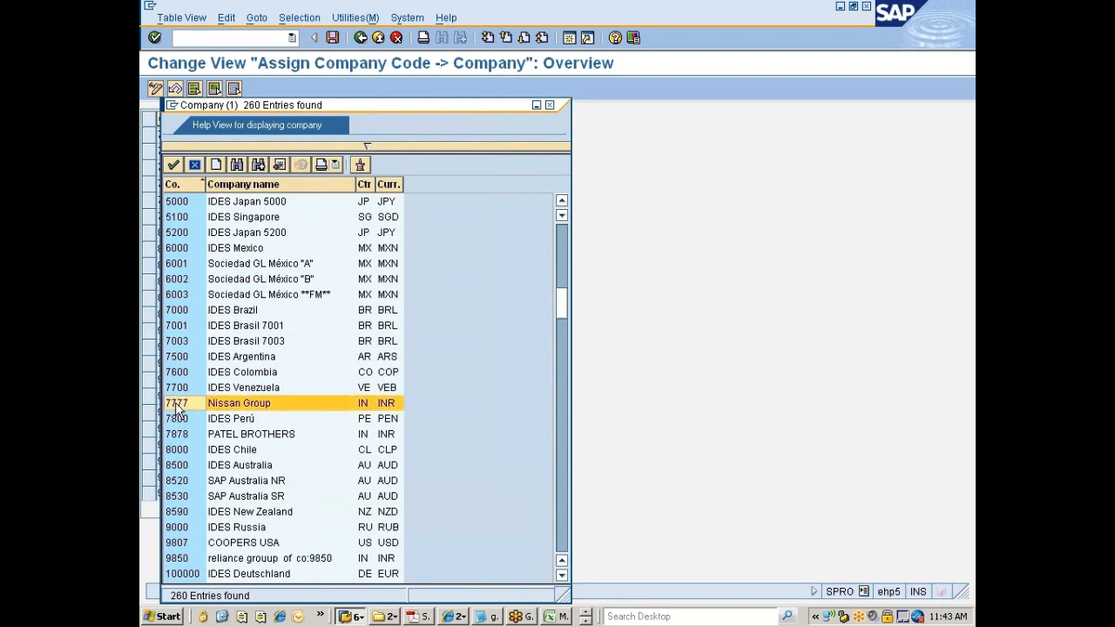
pyautogui.doubleClick(176, 404)
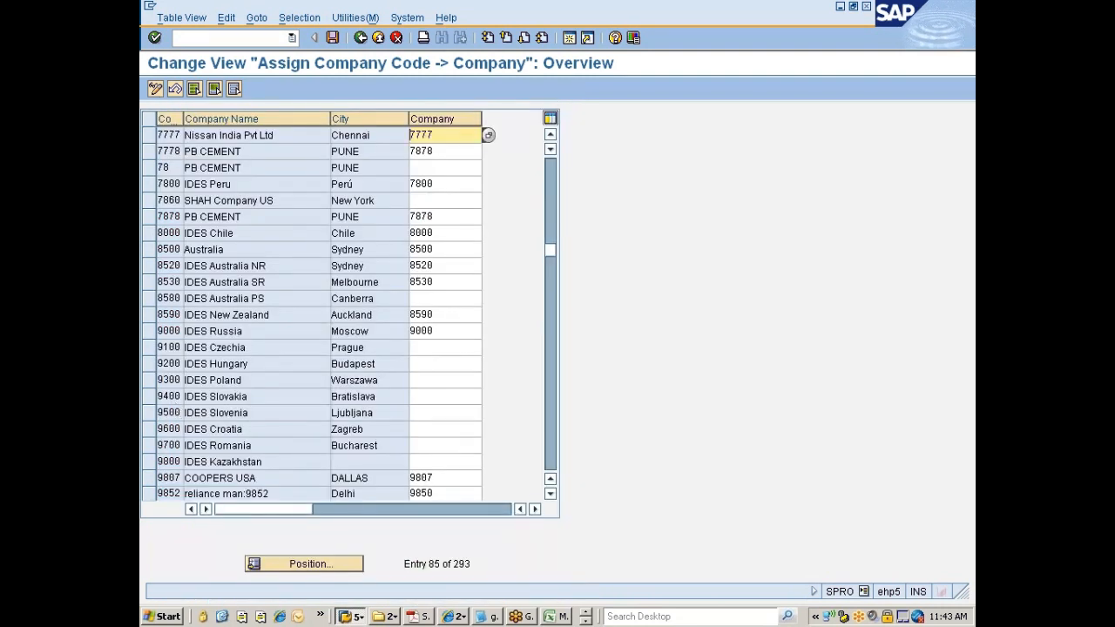
# - Save the company assignment in the customizing request "Nissan changes" and go back to the IMG
pyautogui.hotkey('ctrl', 's')
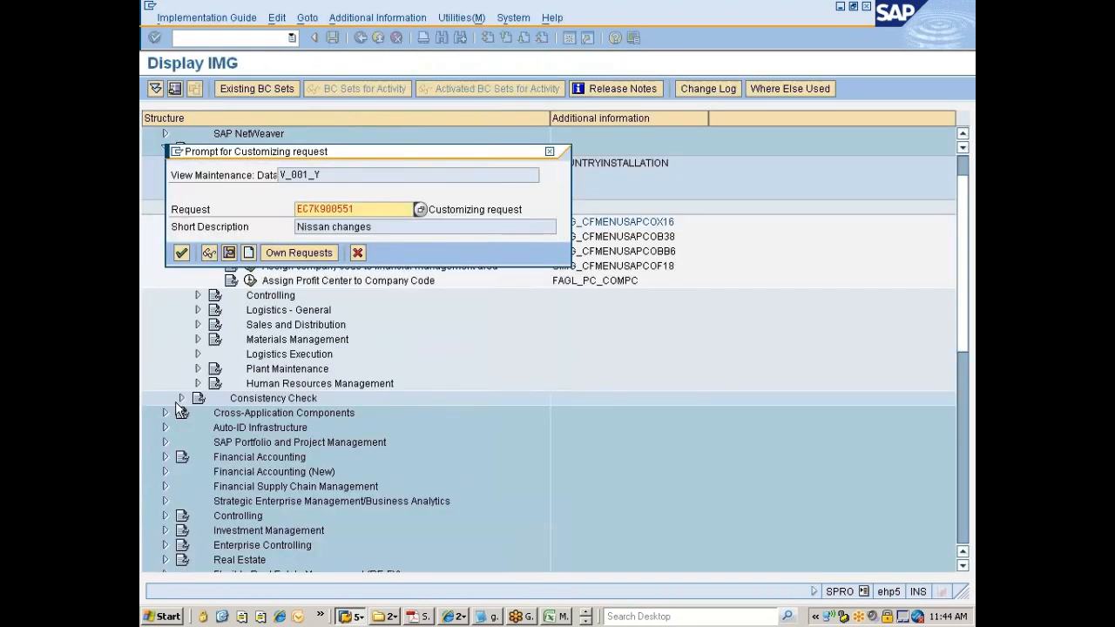
pyautogui.press('Return')
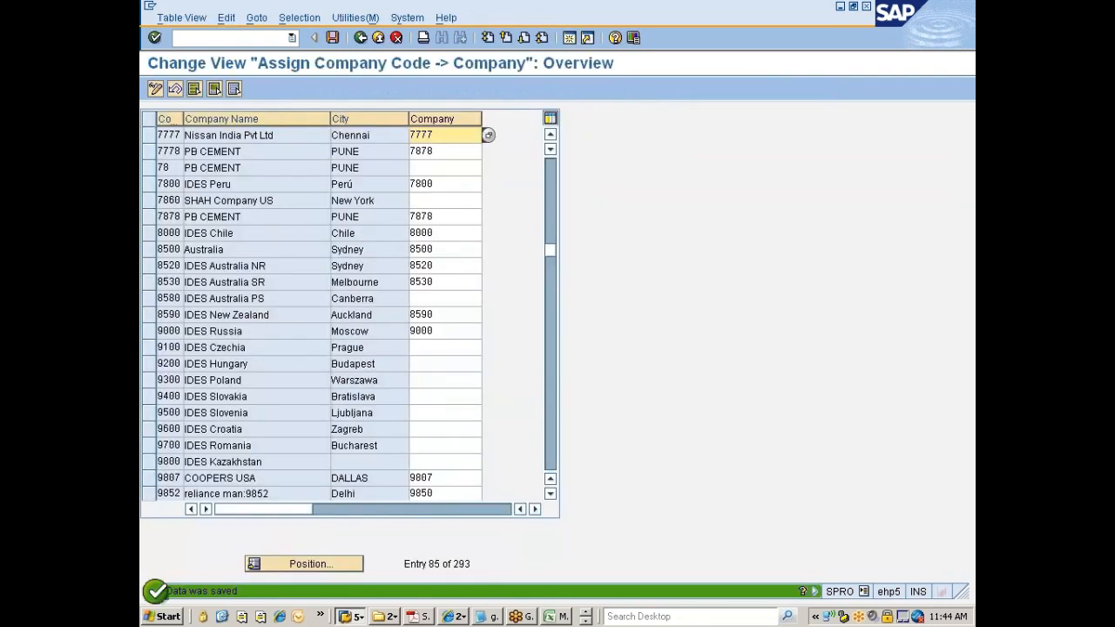
pyautogui.press('F3')
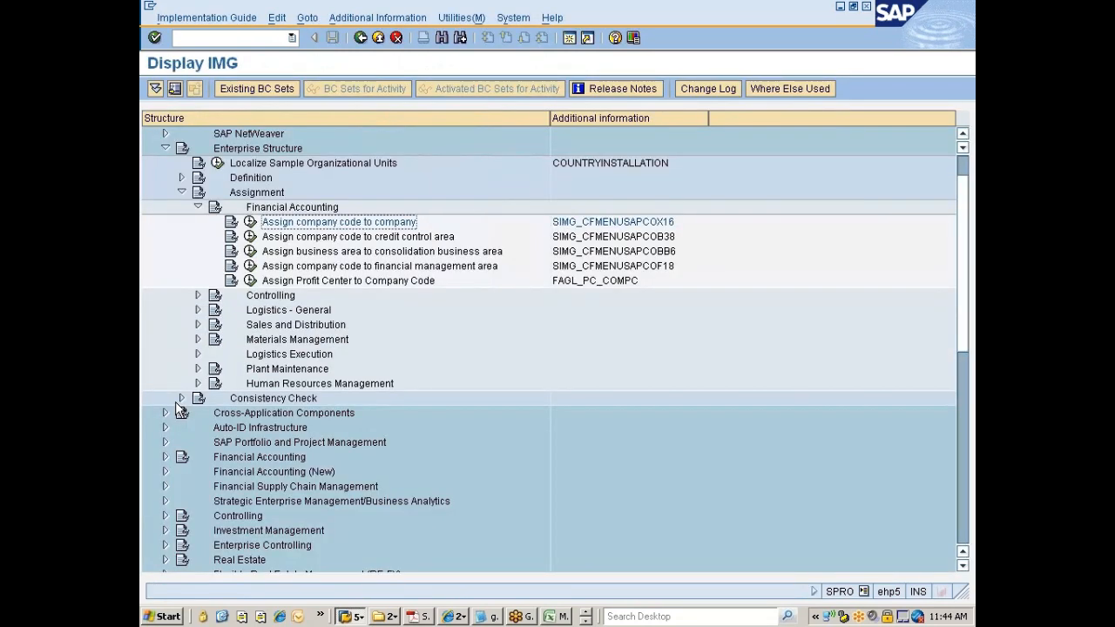
# - Open the assignment of company codes to credit control areas and position the list on company code 7777
pyautogui.press('Down')
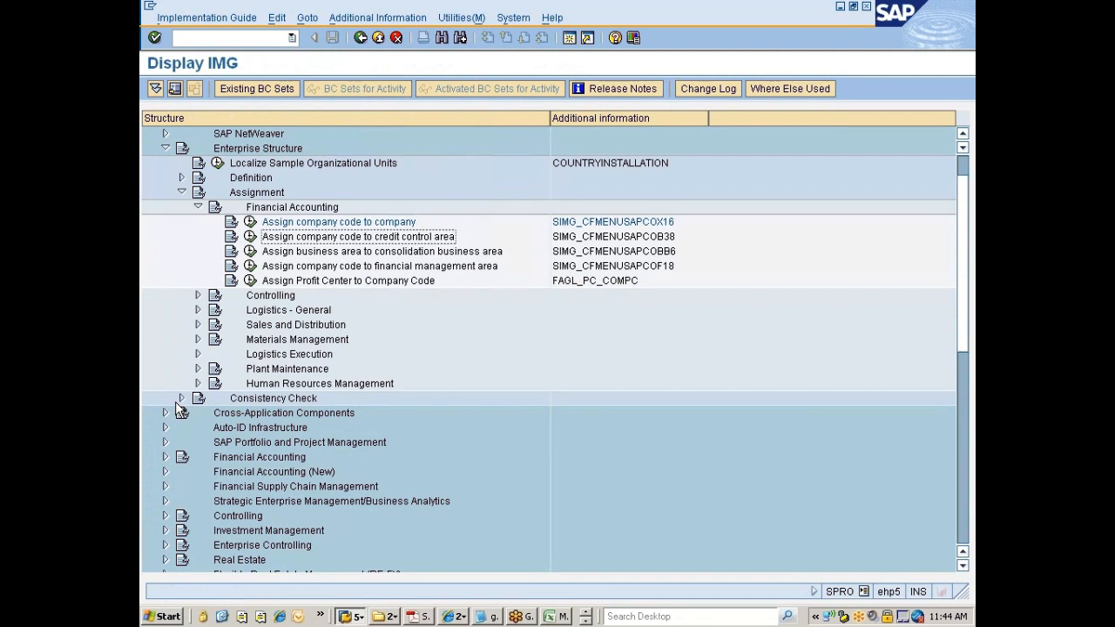
pyautogui.click(250, 237)
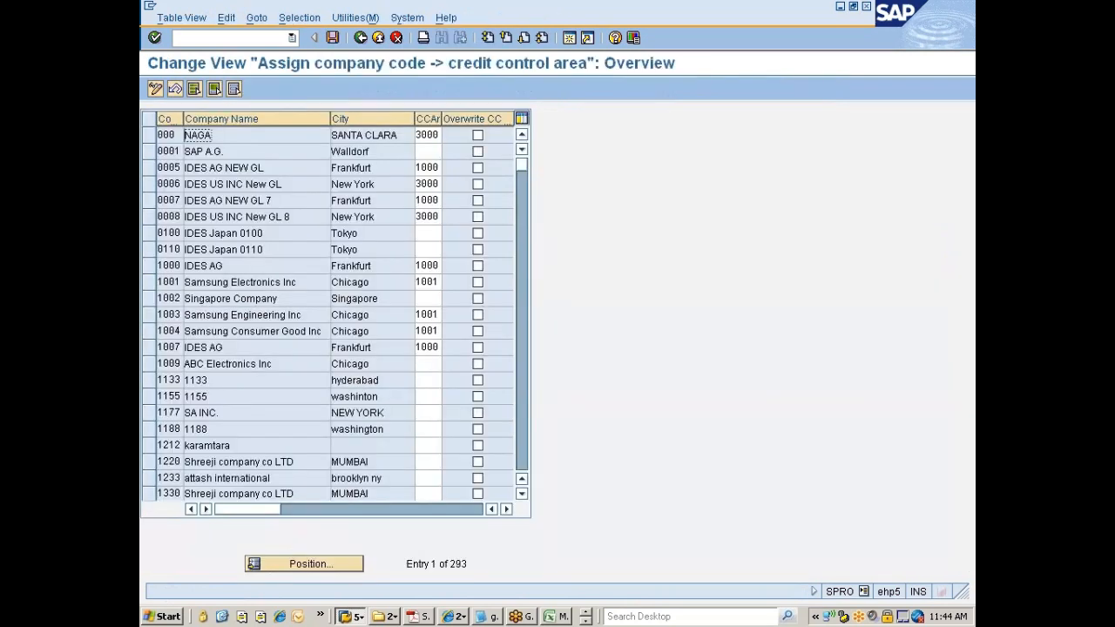
pyautogui.click(310, 565)
pyautogui.write('777')
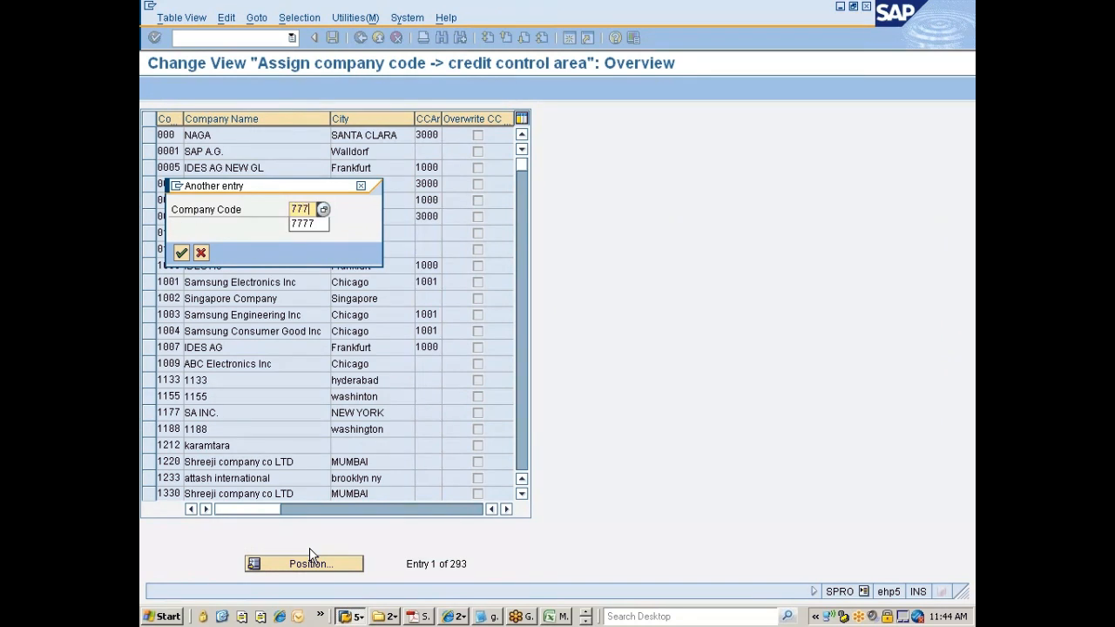
pyautogui.write('7')
pyautogui.press('Return')
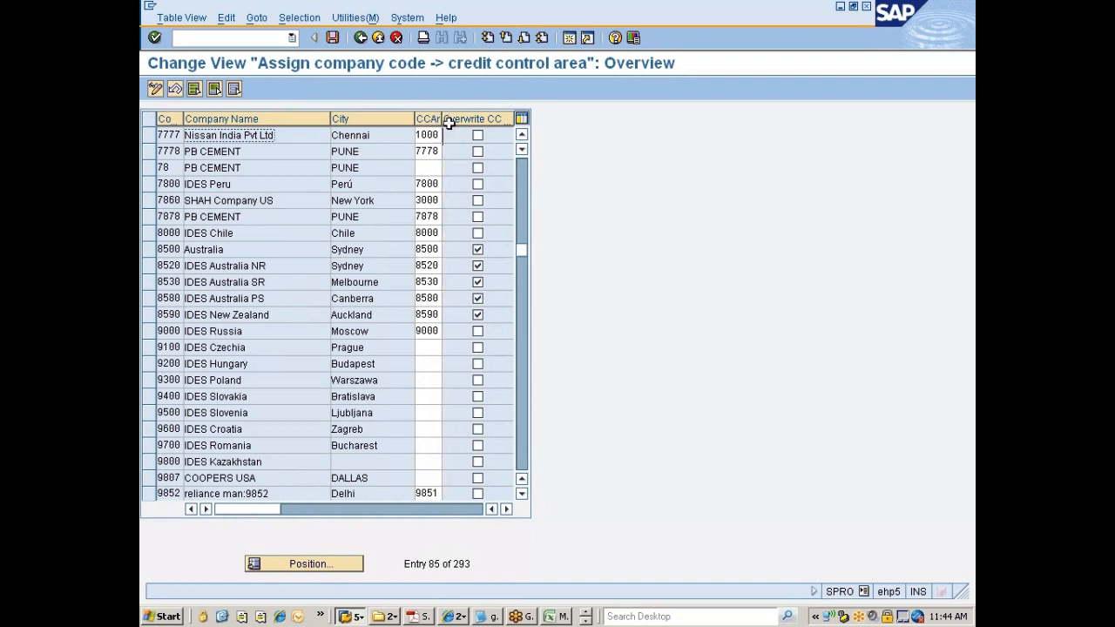
# - Replace the credit control area of company code 7777 with 7777, Credit Control Area..for Nissan, from the list of possible areas, with the CCAr column widened
pyautogui.moveTo(447, 122); pyautogui.dragTo(453, 122)
pyautogui.press('Tab')
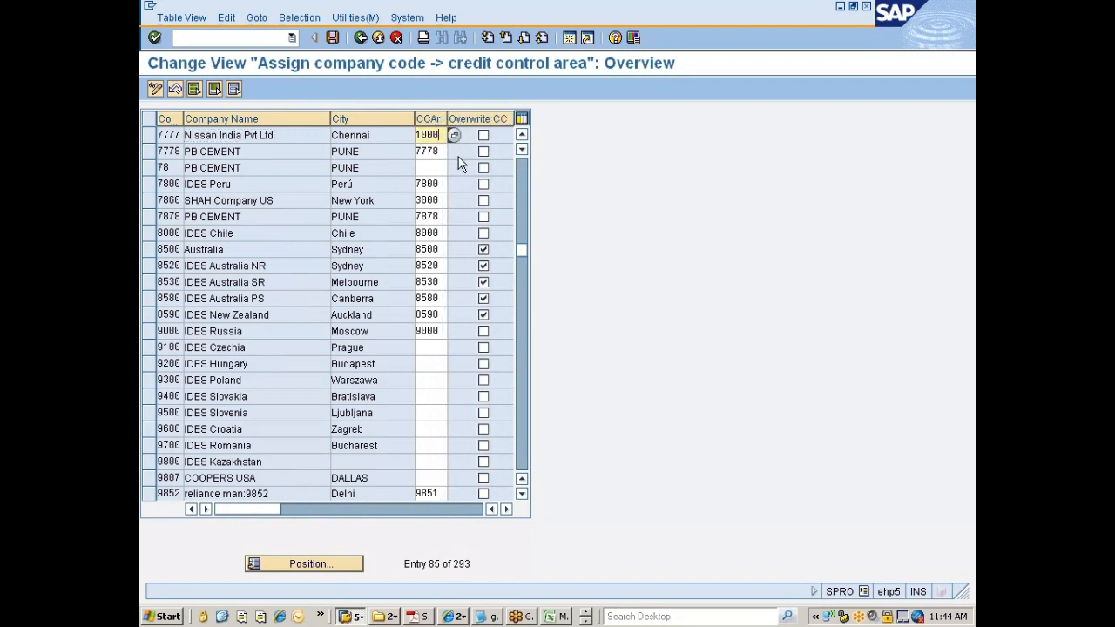
pyautogui.press('BackSpace')
pyautogui.press('BackSpace')
pyautogui.press('BackSpace')
pyautogui.press('BackSpace')
pyautogui.press('F4')
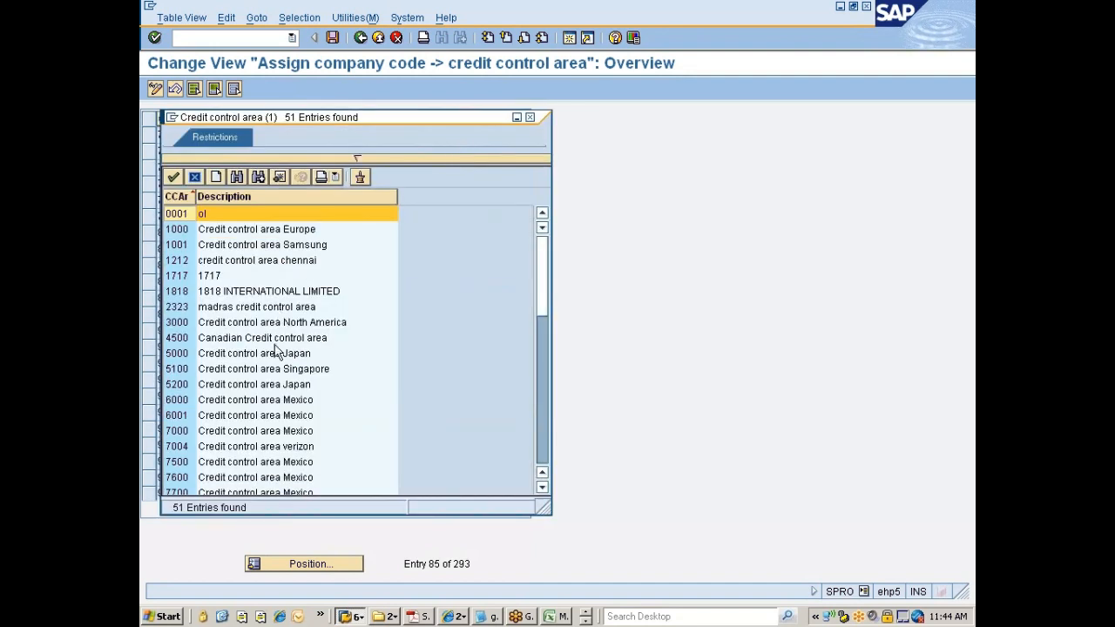
pyautogui.scroll(-3, 261, 392)
pyautogui.click(234, 371)
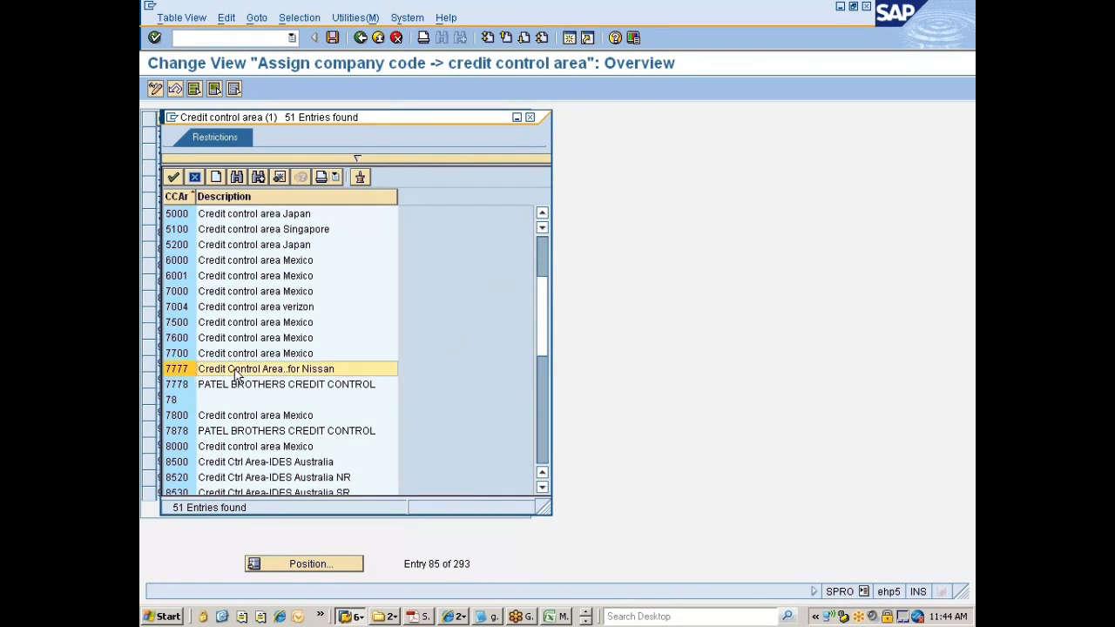
pyautogui.doubleClick(234, 371)
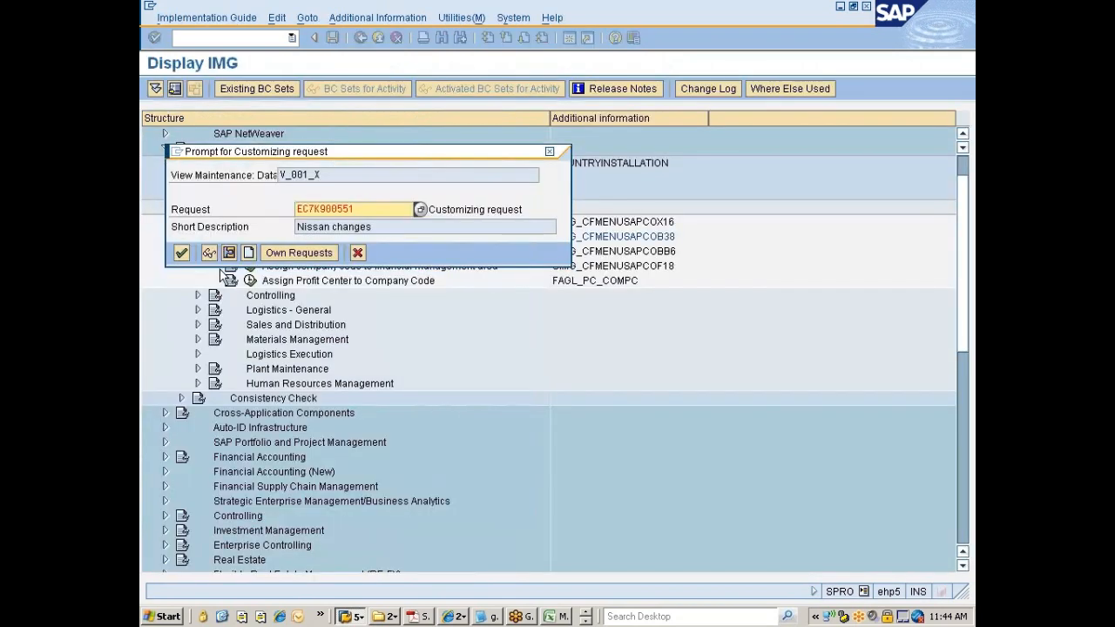
# - Save the credit control area assignment in the customizing request "Nissan changes" and go back to the IMG
pyautogui.press('Return')
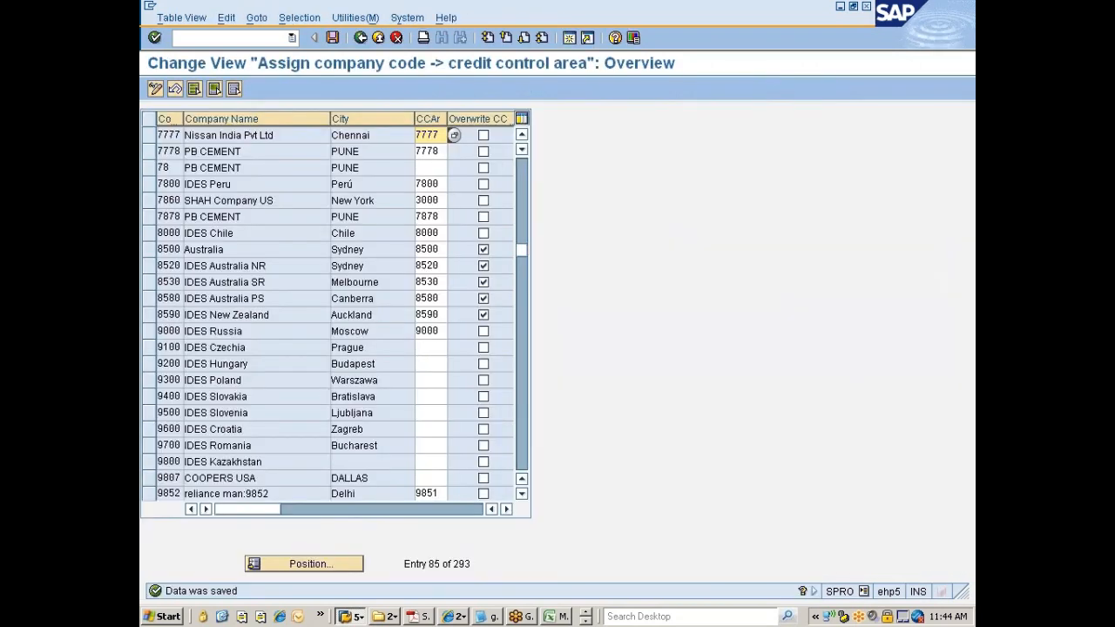
pyautogui.hotkey('alt', 'Tab')
pyautogui.click(360, 37)
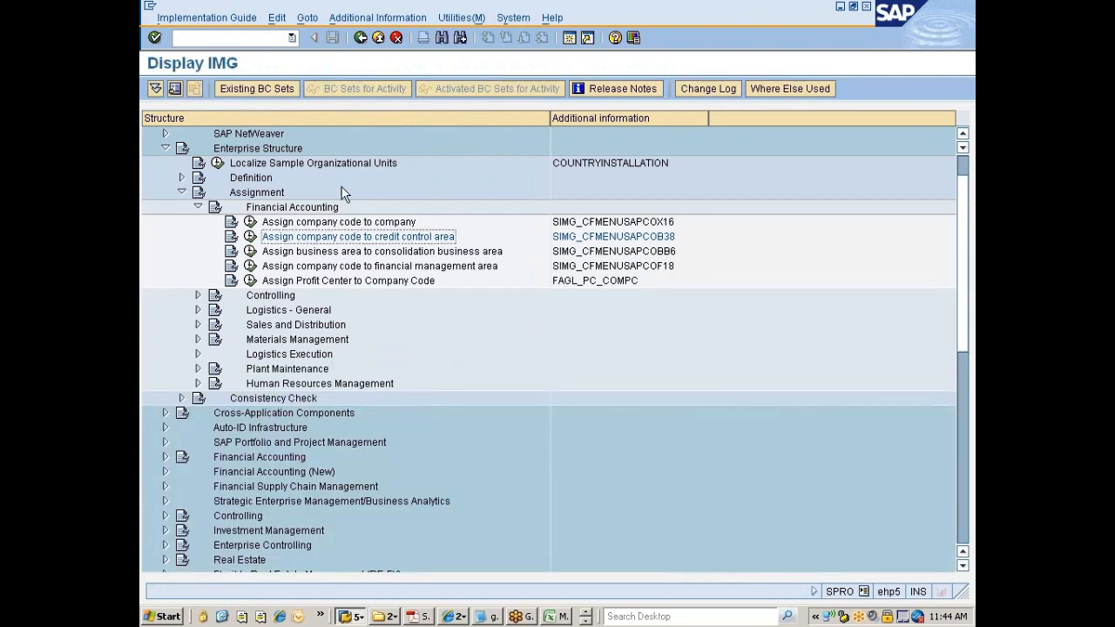
# - Open the assignment of business areas to consolidation business areas and position the list on business area 7771
pyautogui.click(332, 252)
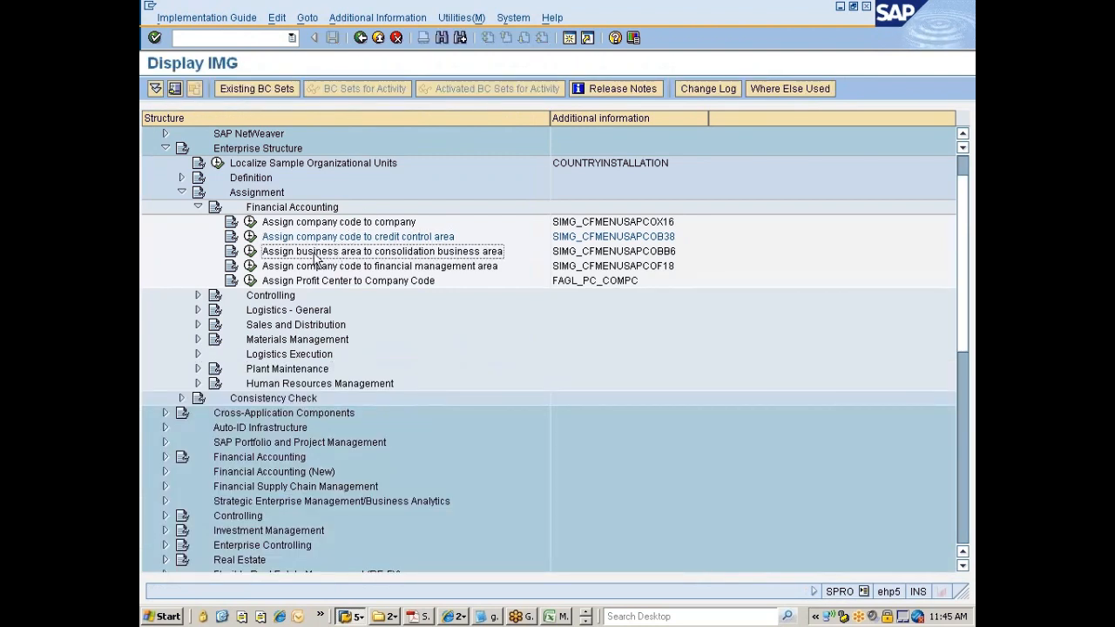
pyautogui.click(251, 254)
pyautogui.hotkey('alt', 'Tab')
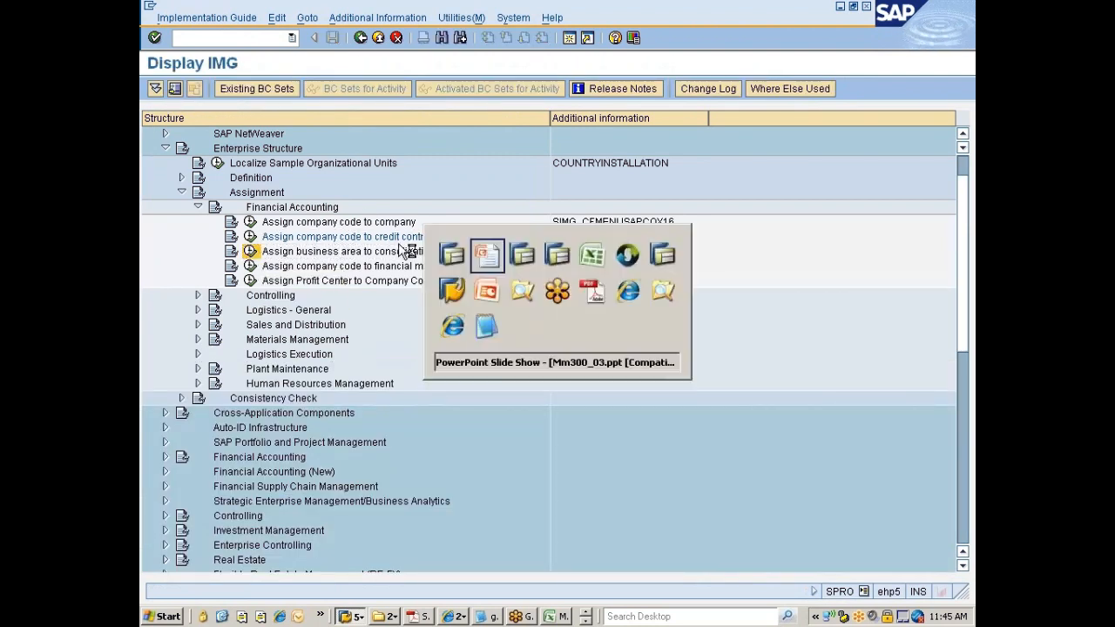
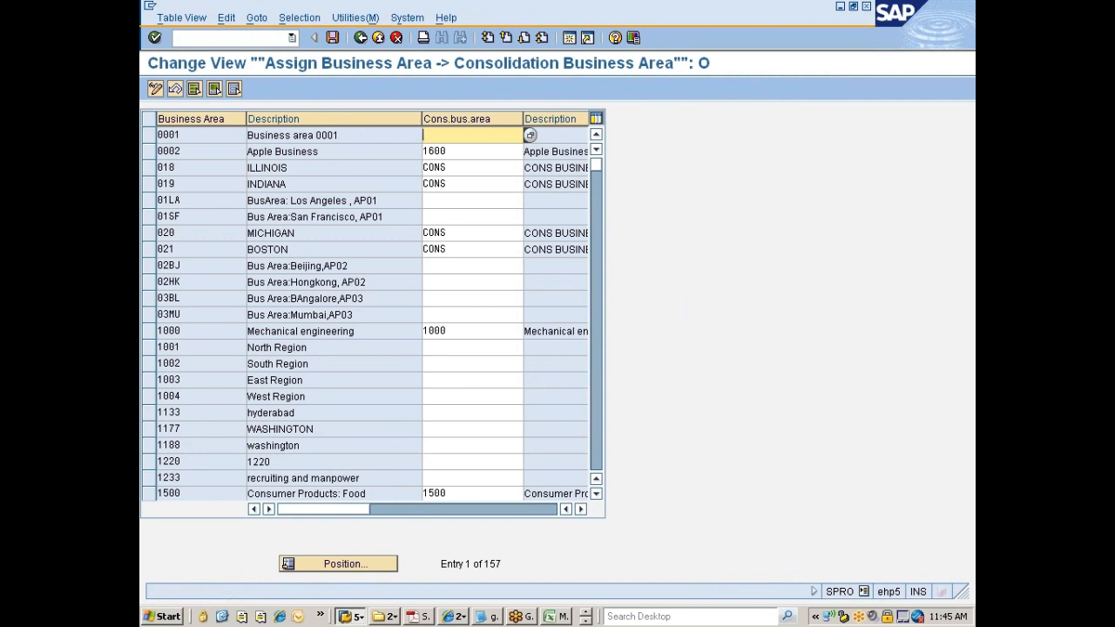
pyautogui.click(365, 564)
pyautogui.write('777')
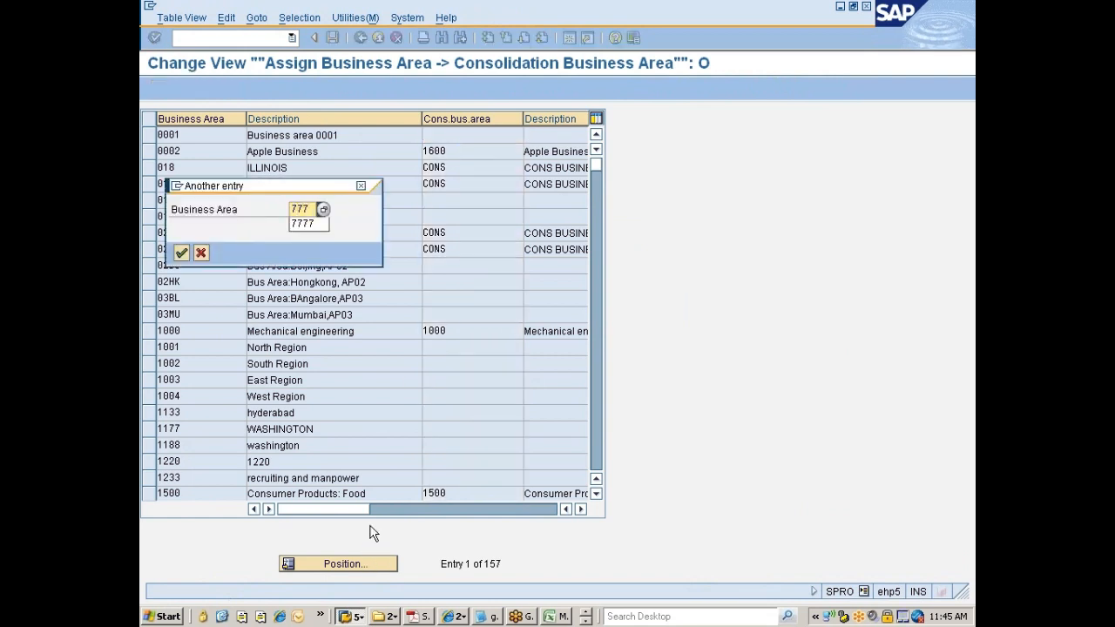
pyautogui.write('1')
pyautogui.press('Return')
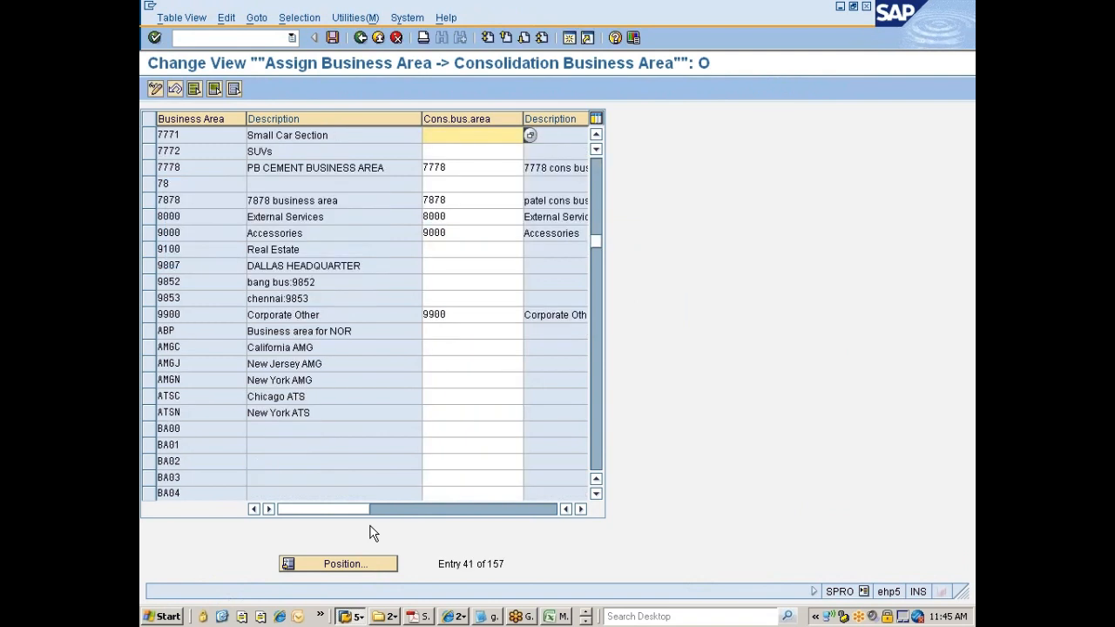
# - Assign consolidation business area 7777 to business areas 7771, Small Car Section, and 7772, SUVs
pyautogui.click(531, 136)
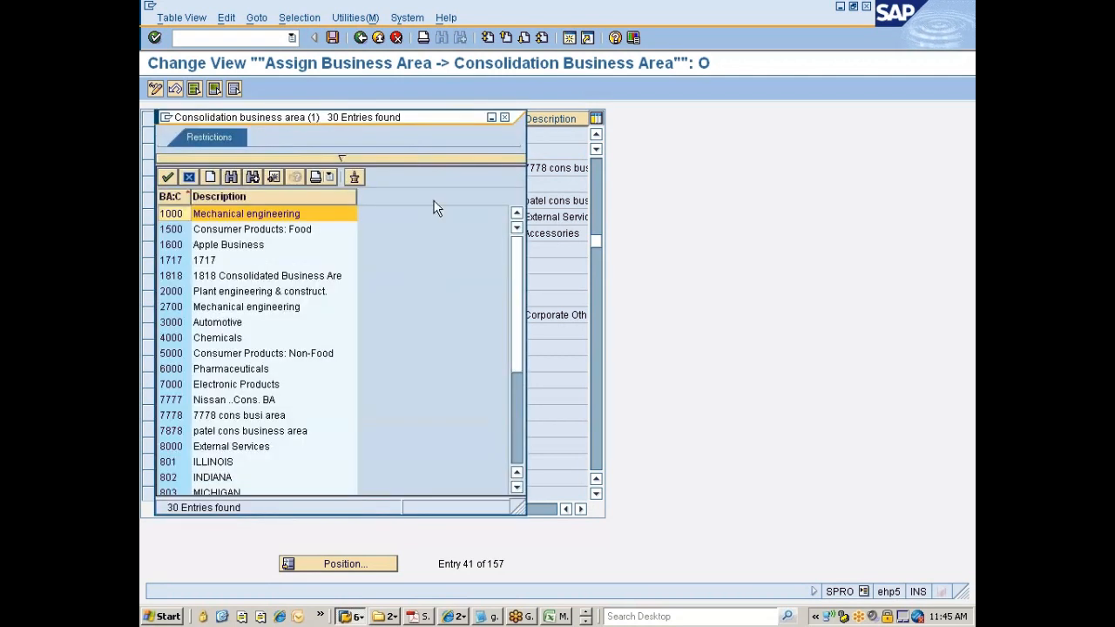
pyautogui.click(171, 400)
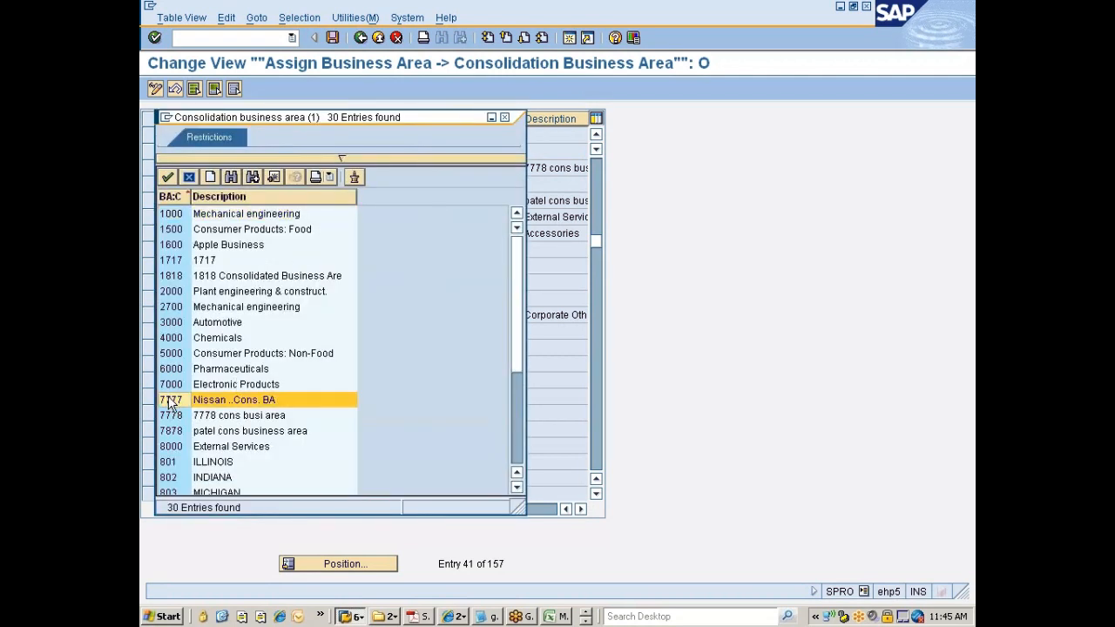
pyautogui.doubleClick(171, 401)
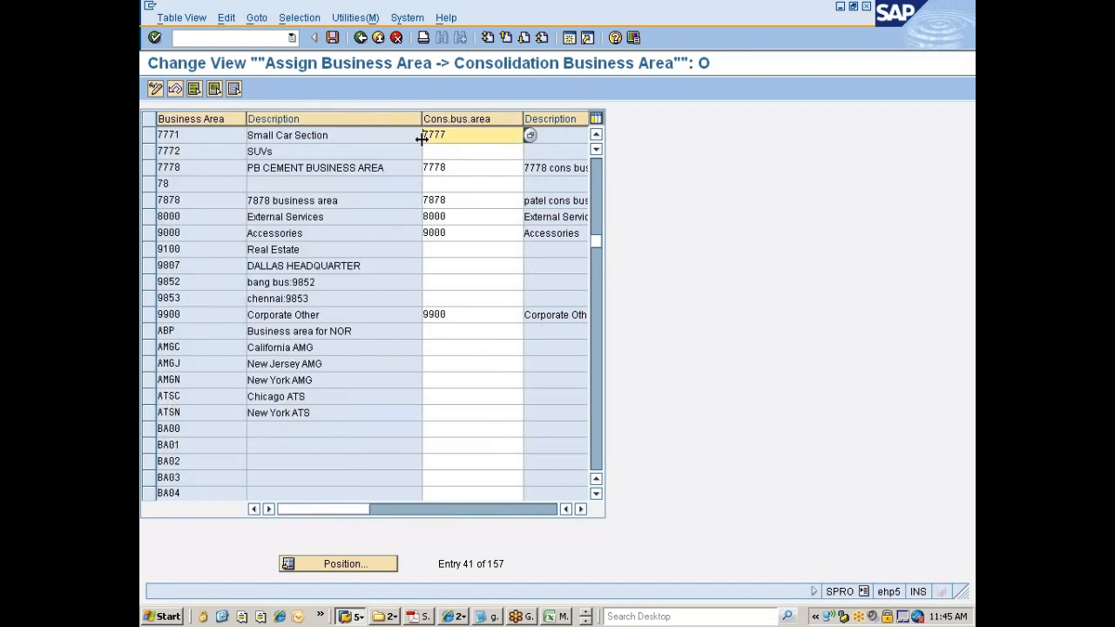
pyautogui.press('Down')
pyautogui.write('7777')
pyautogui.press('Return')
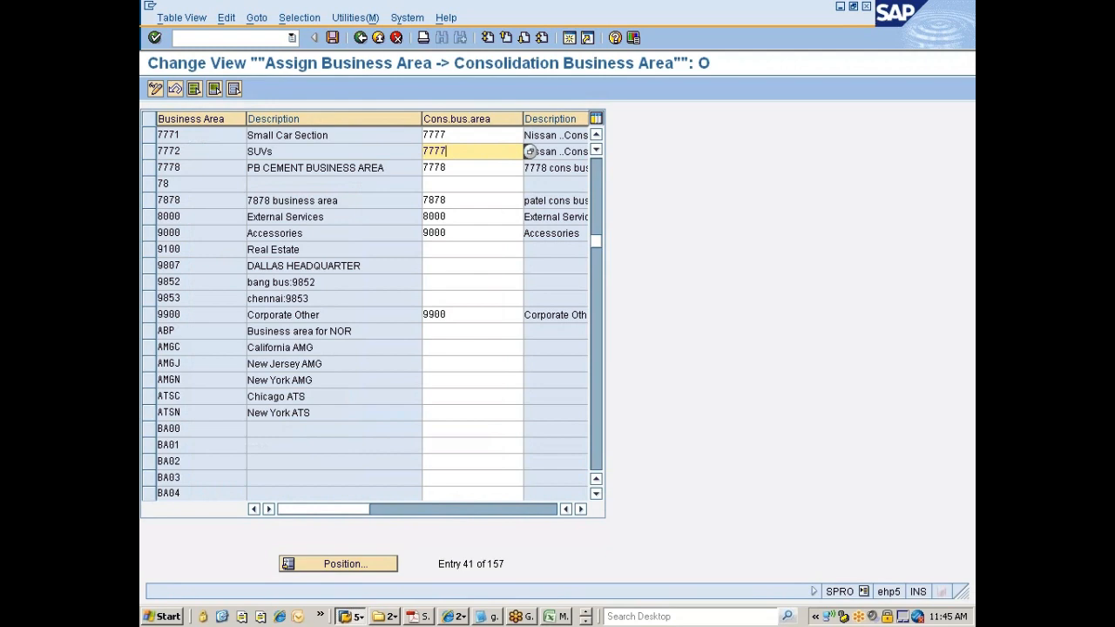
# - Save the consolidation business area assignments in the customizing request and go back to the IMG
pyautogui.hotkey('ctrl', 's')
pyautogui.press('Return')
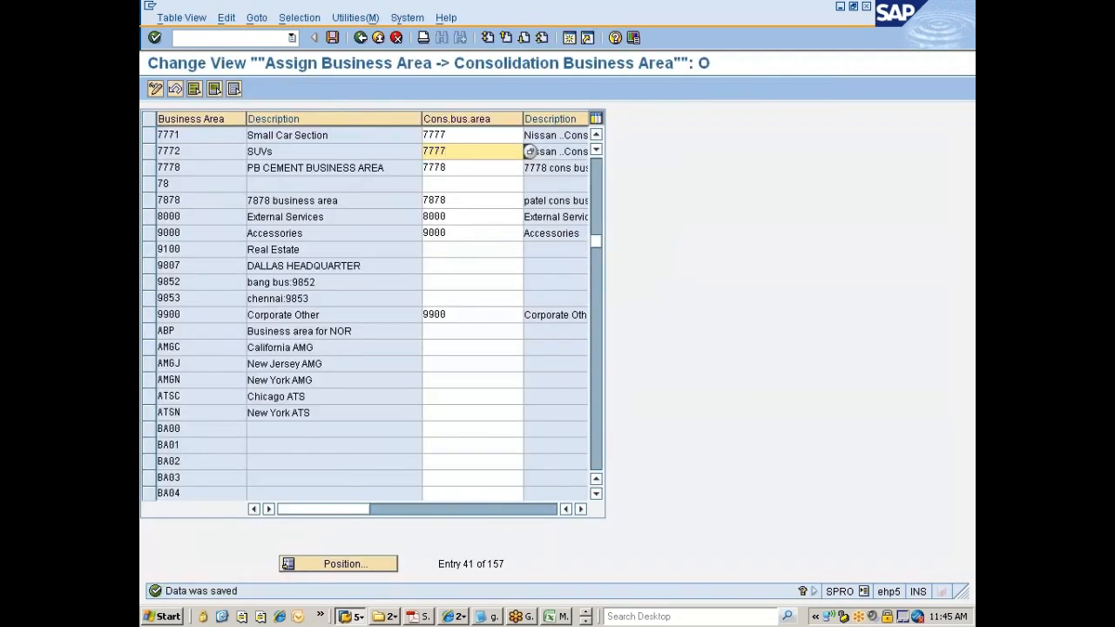
pyautogui.press('F3')
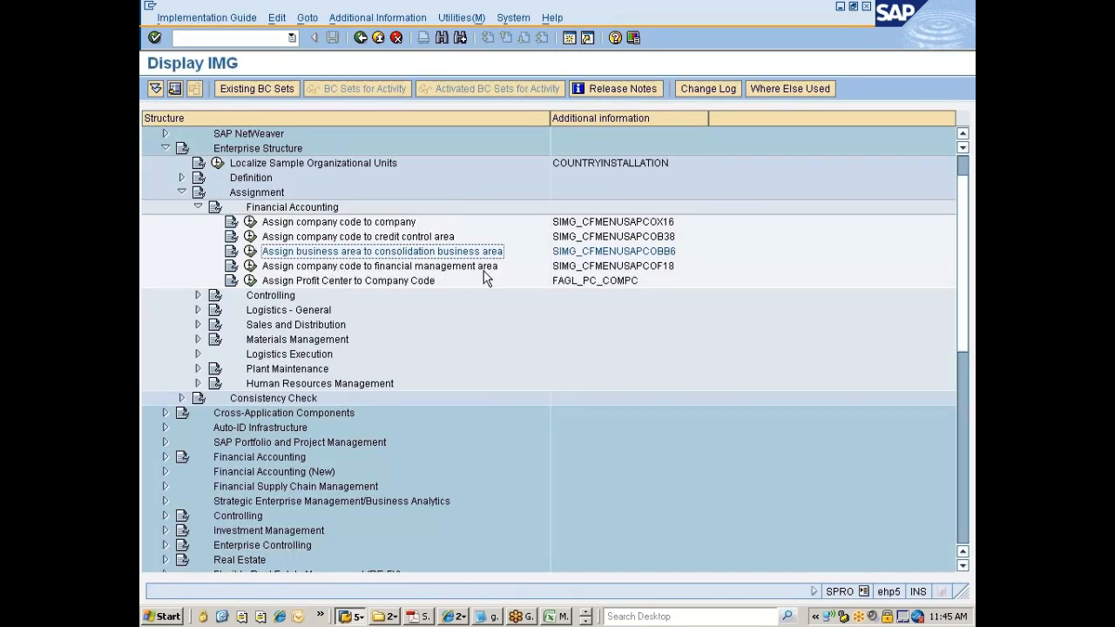
# - Open the assignment of company codes to financial management areas and position the list on company code 7777
pyautogui.click(251, 267)
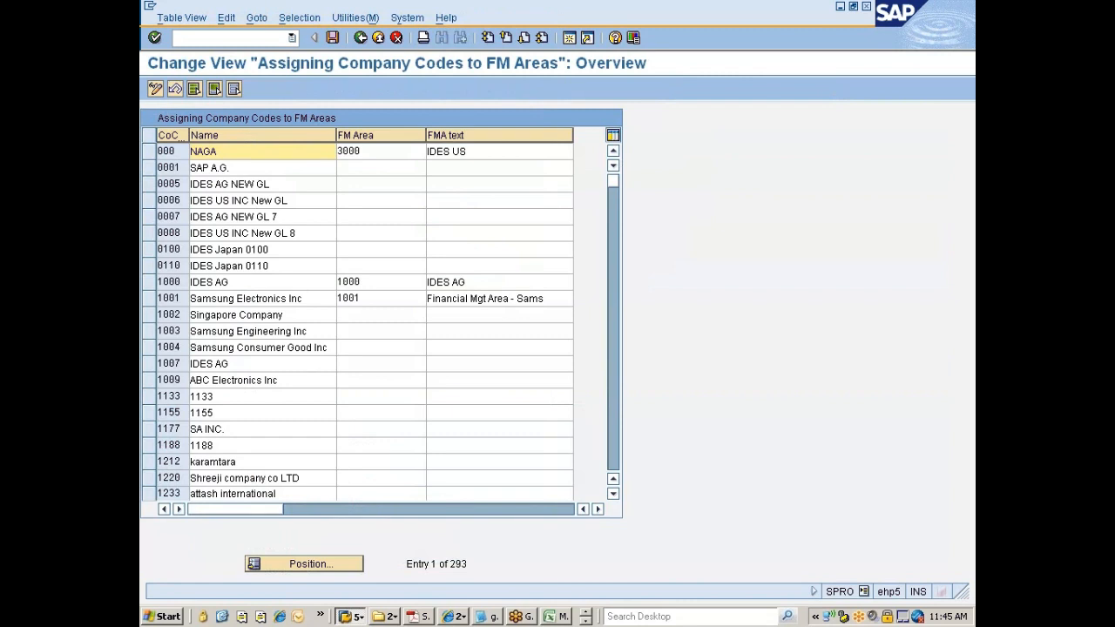
pyautogui.click(300, 565)
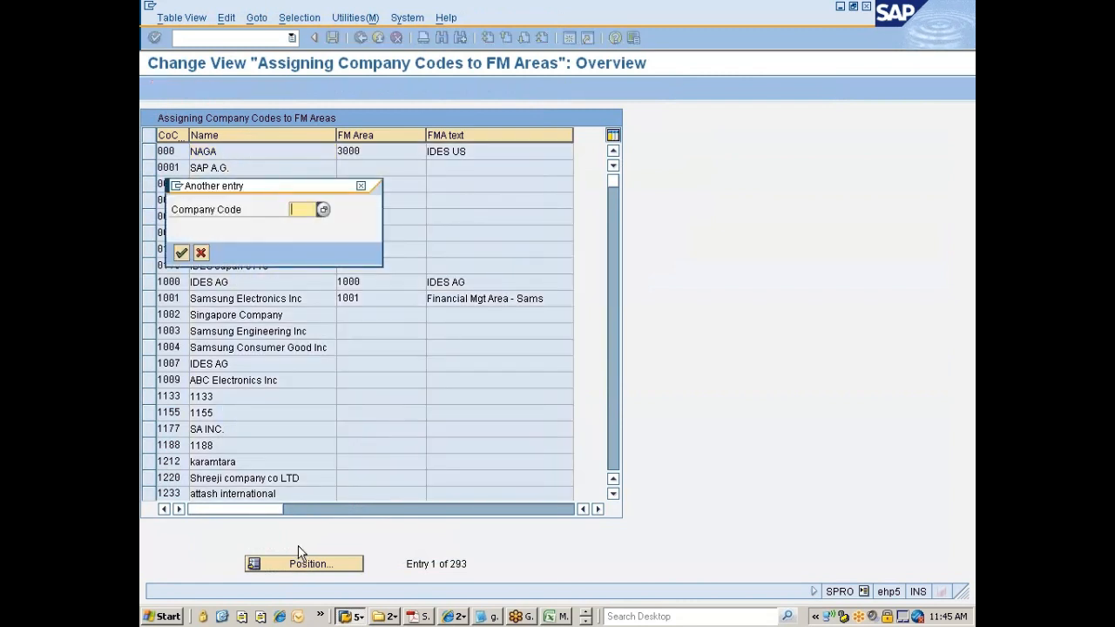
pyautogui.write('7777')
pyautogui.press('Return')
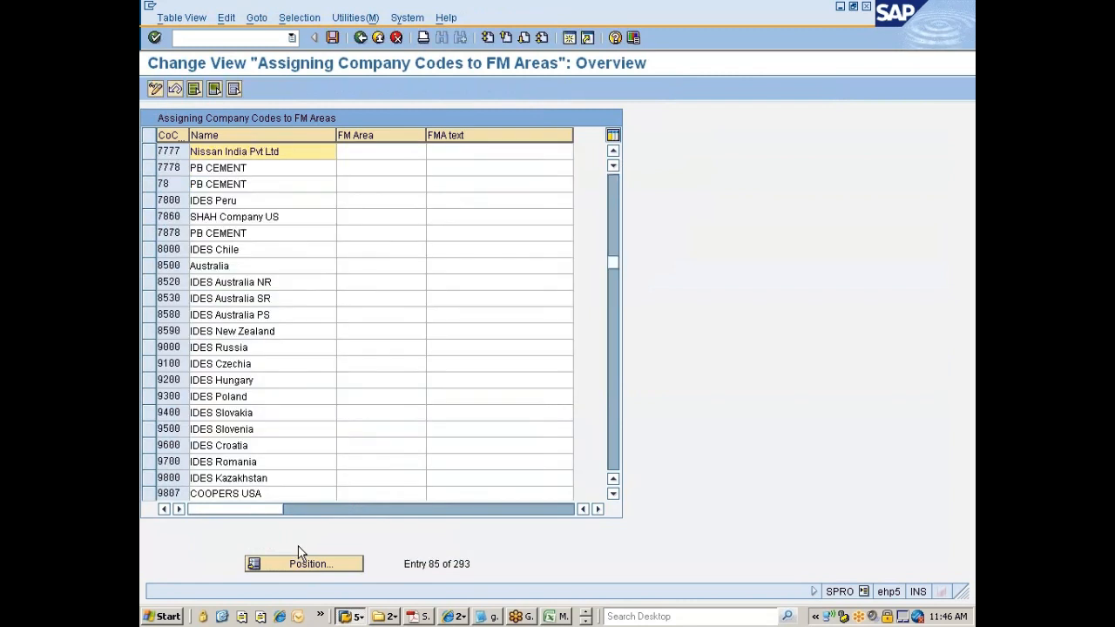
# - Assign FM area 7777 to company code 7777 and save it in the customizing request "Nissan changes"
pyautogui.click(377, 152)
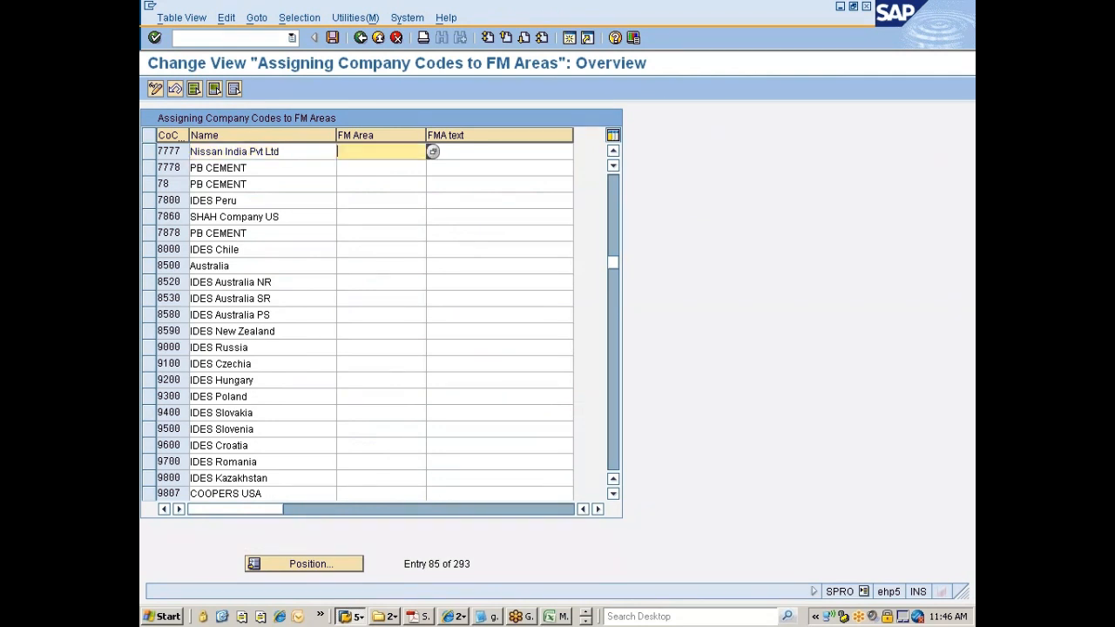
pyautogui.click(433, 153)
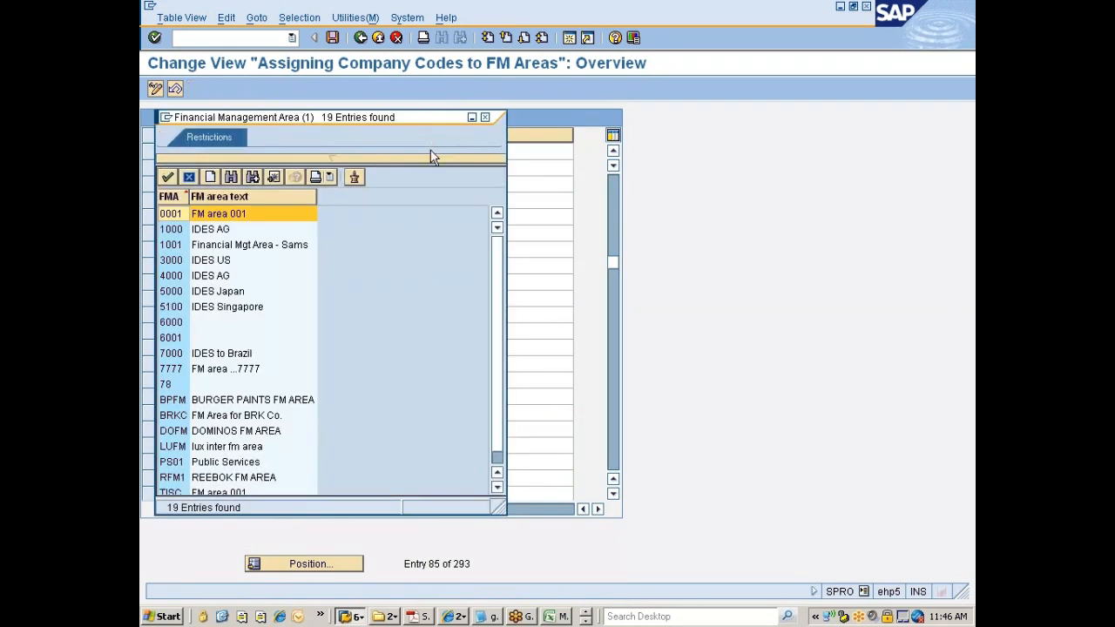
pyautogui.click(167, 373)
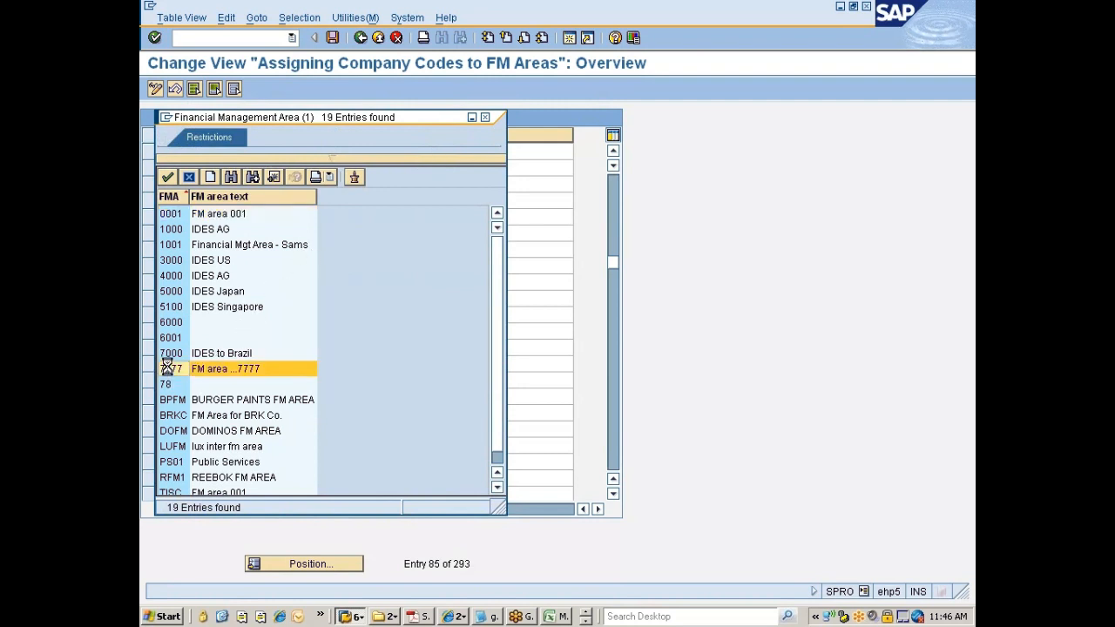
pyautogui.doubleClick(169, 368)
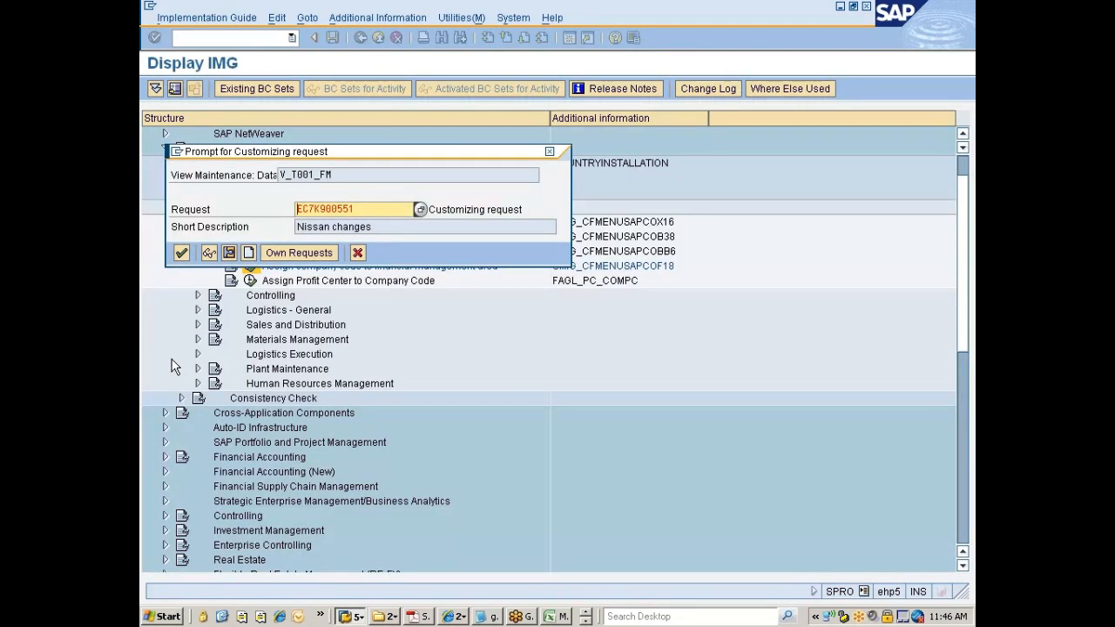
pyautogui.press('Return')
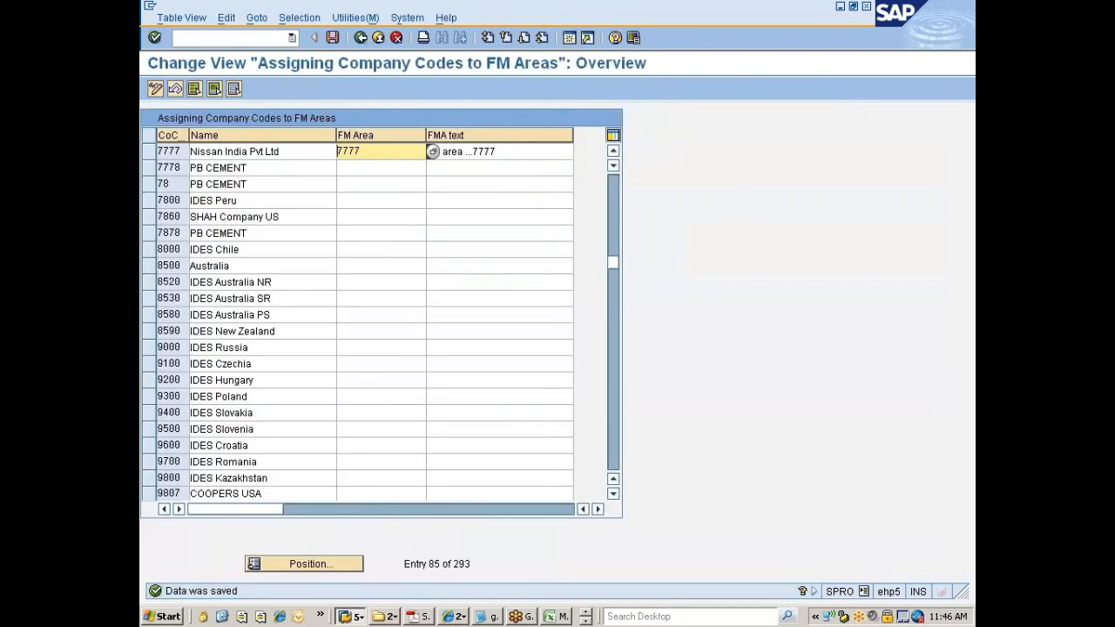
pyautogui.click(360, 39)
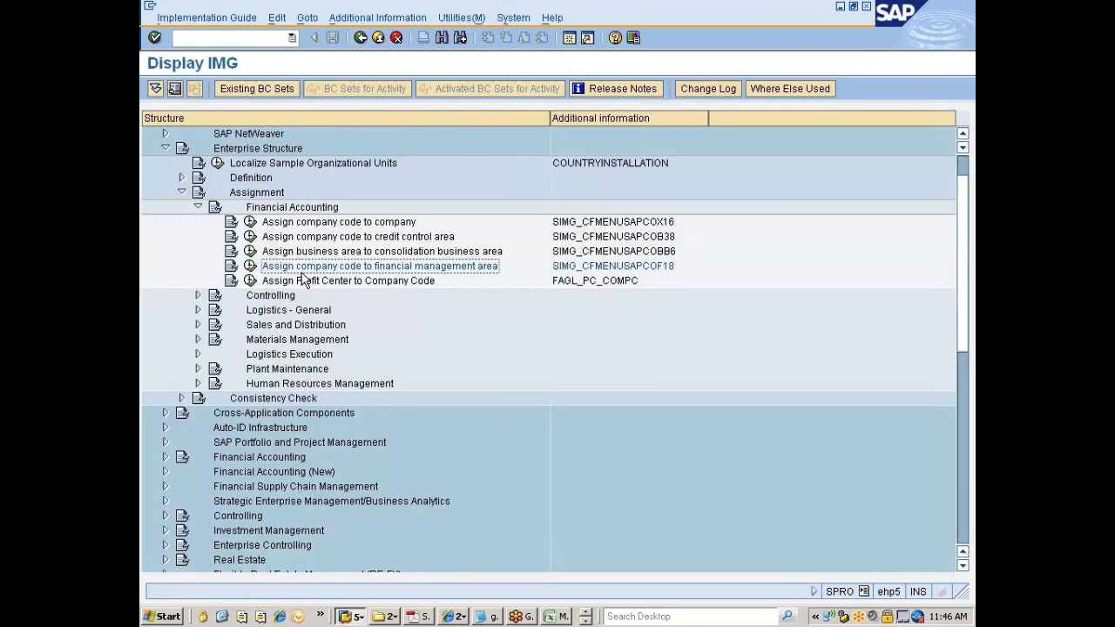
# - Expand the Controlling assignments in the IMG and select the assignment of company code to controlling area
pyautogui.click(415, 286)
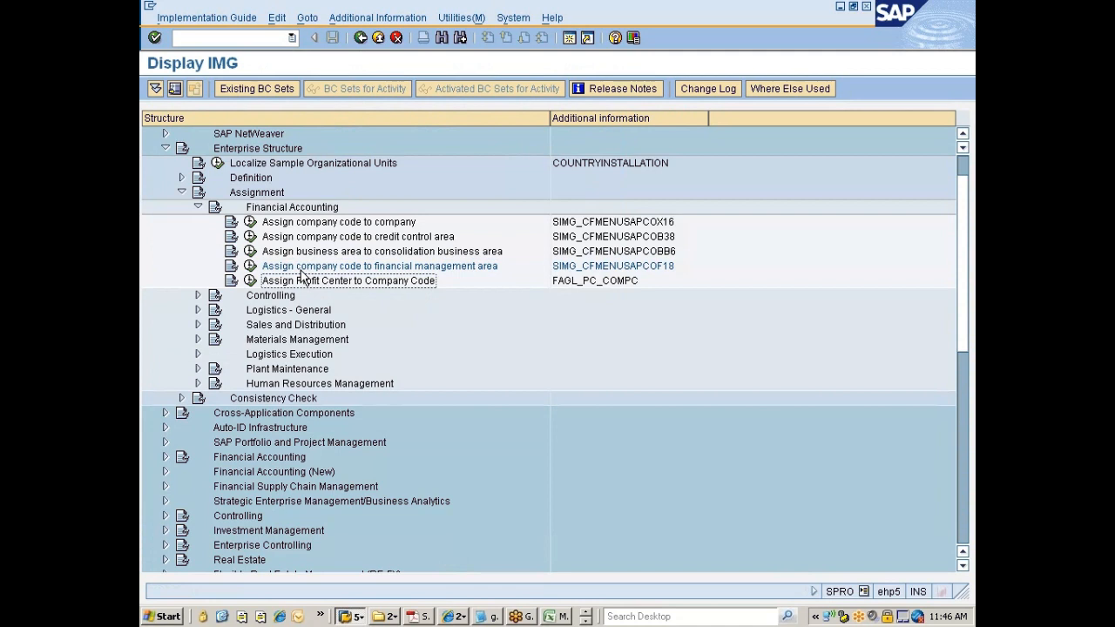
pyautogui.scroll(-3, 336, 277)
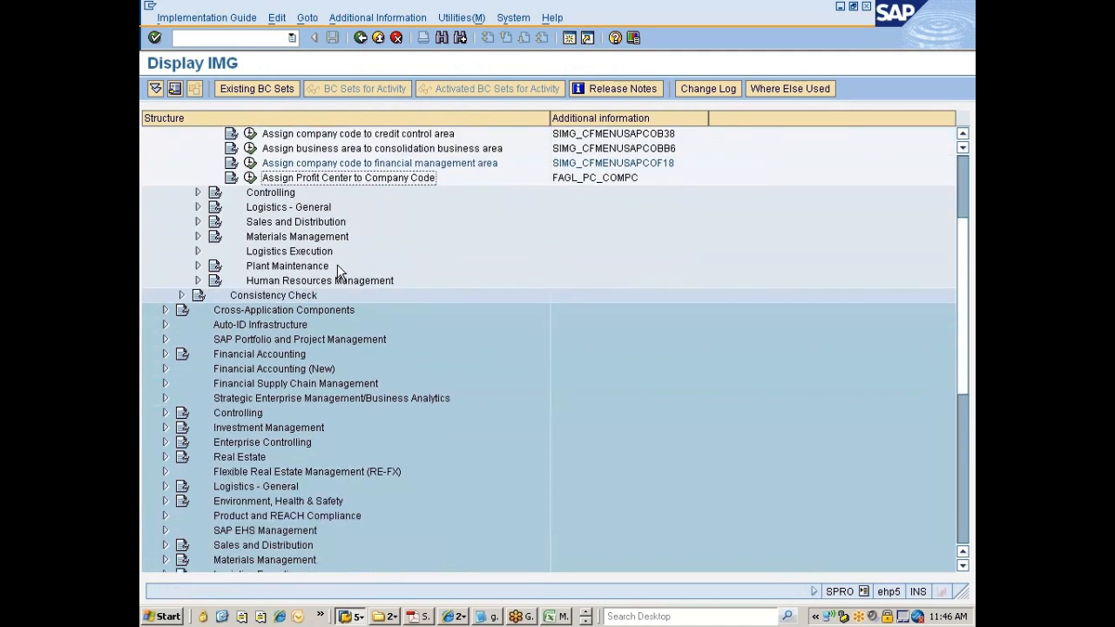
pyautogui.click(286, 196)
pyautogui.doubleClick(286, 197)
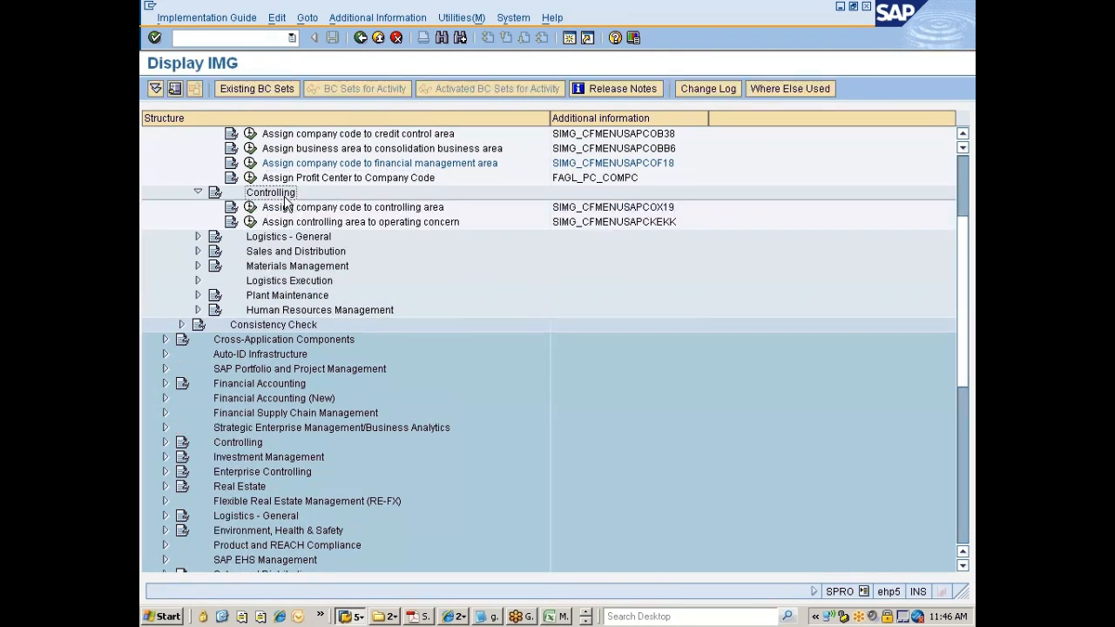
pyautogui.press('Down')
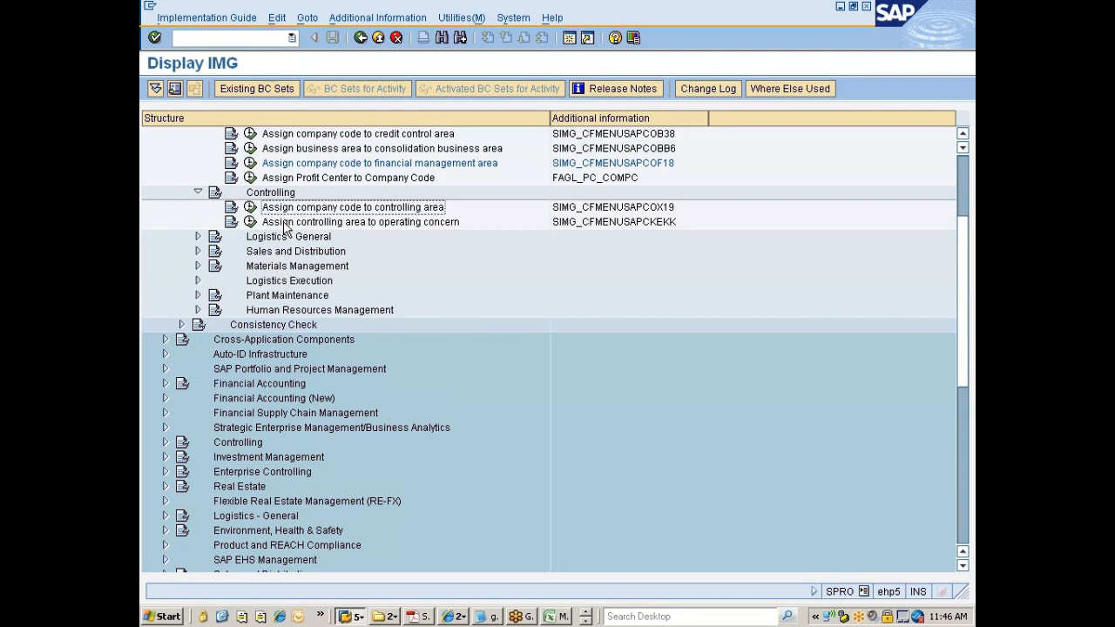
# - Switch to the SAP Easy Access session and run transaction OKKP to maintain controlling areas
pyautogui.click(352, 617)
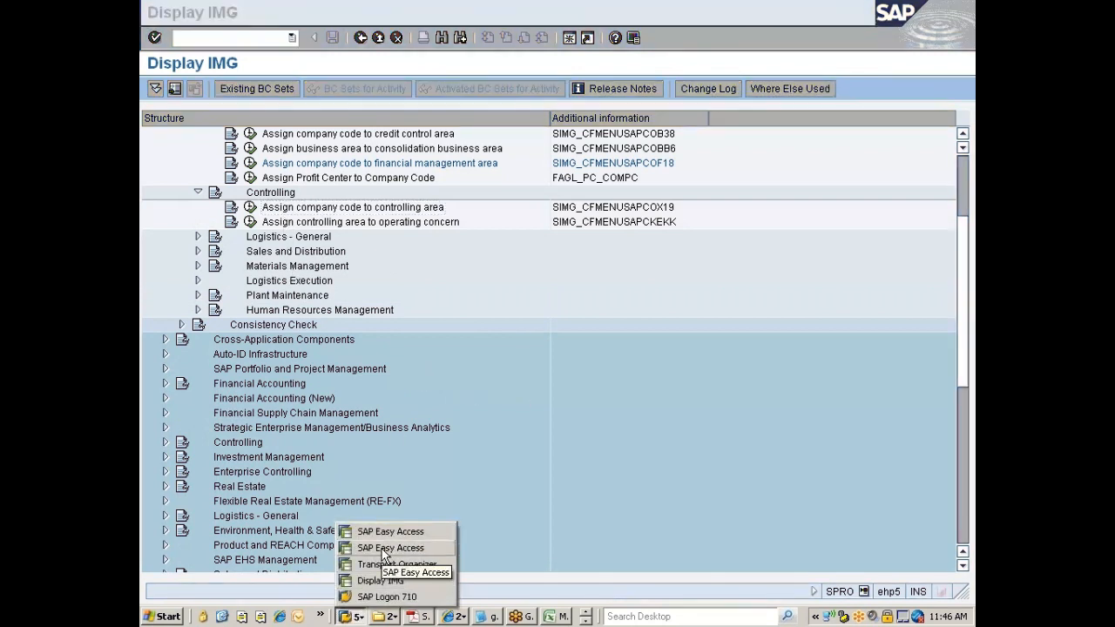
pyautogui.click(390, 548)
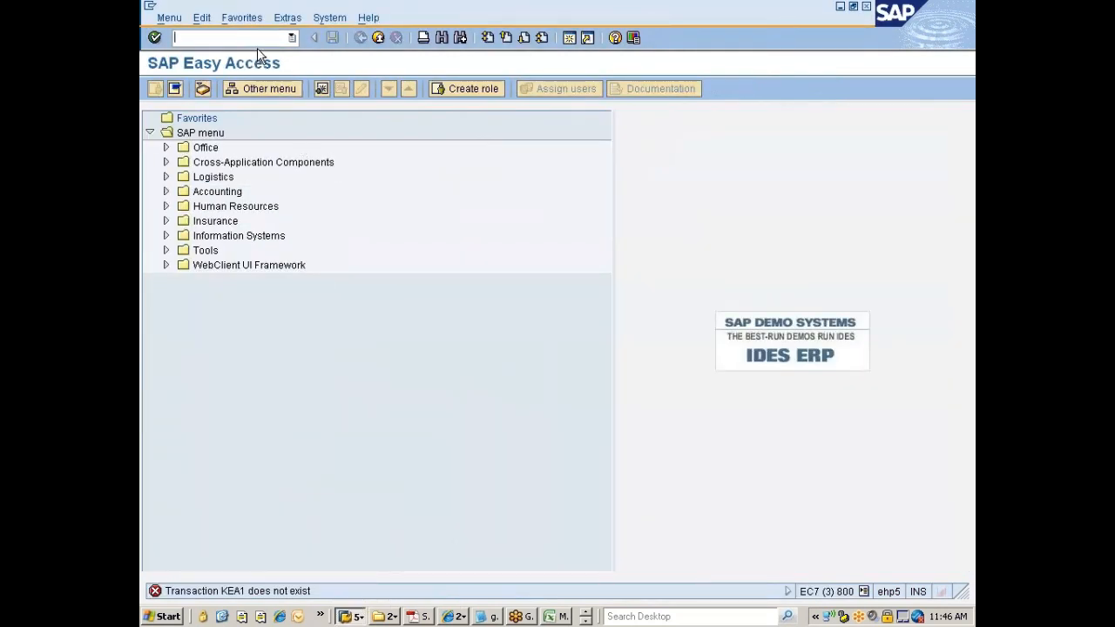
pyautogui.write('okkp')
pyautogui.press('Return')
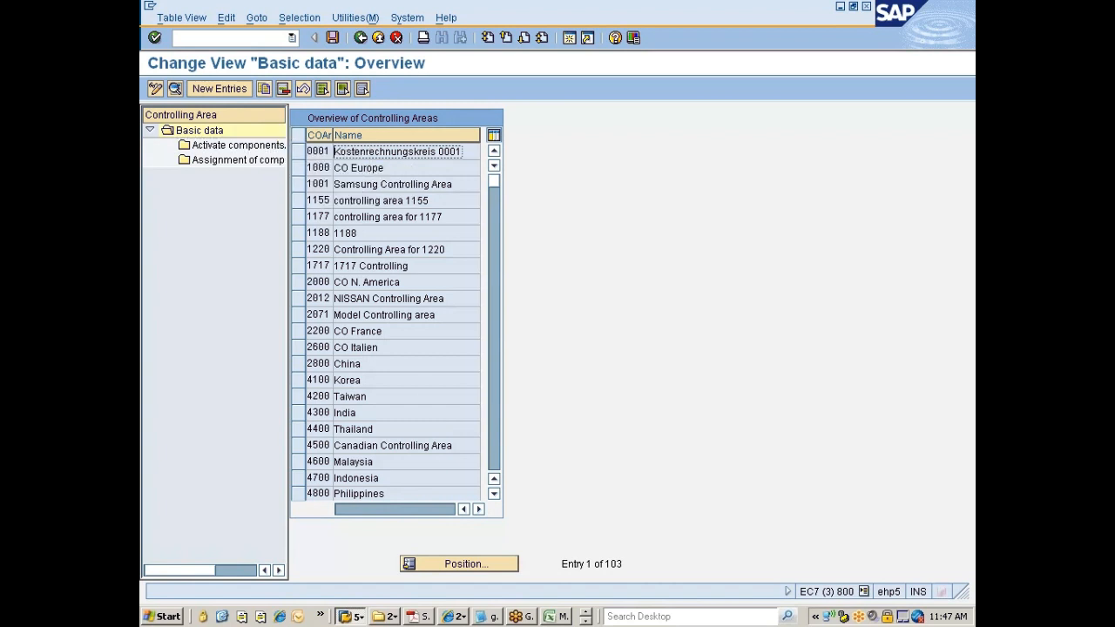
# - Position the controlling area list on 7777 and open the basic data details of that controlling area
pyautogui.click(459, 564)
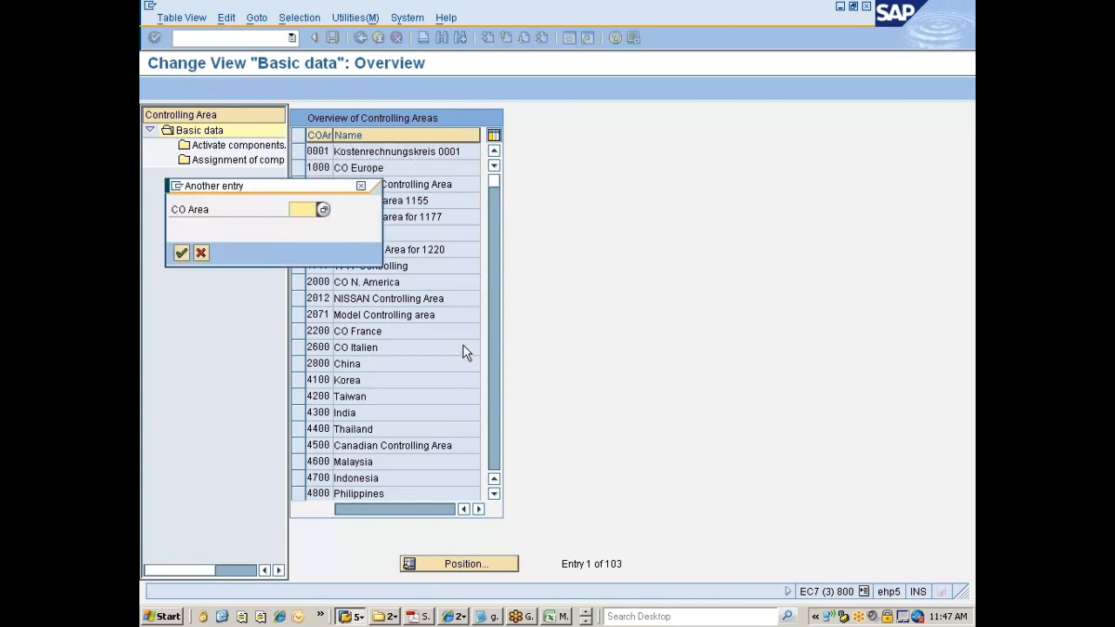
pyautogui.write('7777')
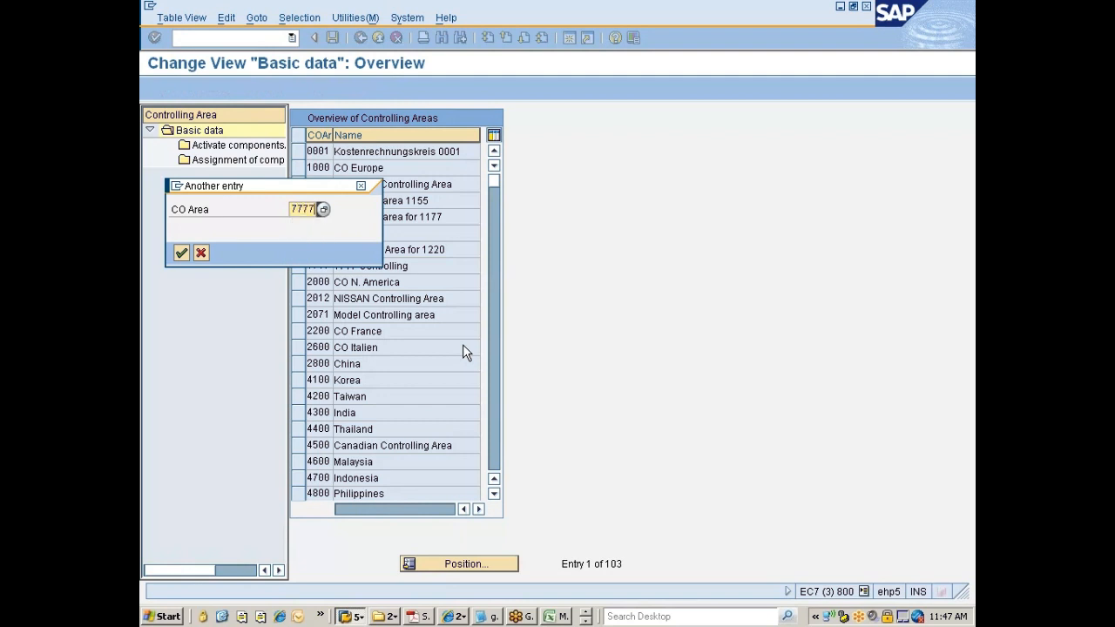
pyautogui.press('Return')
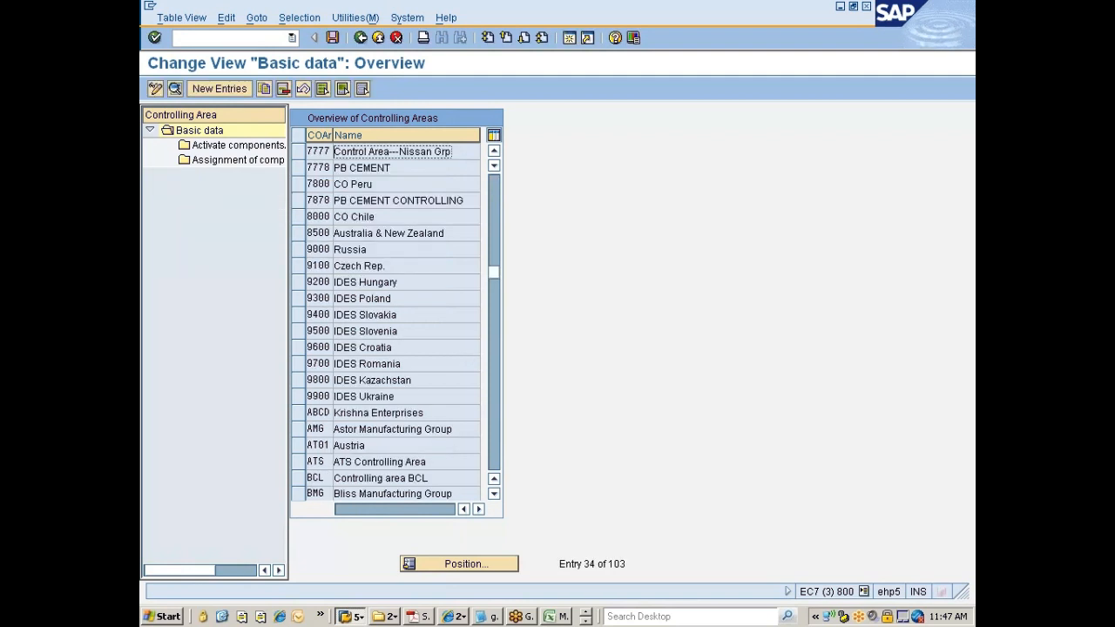
pyautogui.click(300, 151)
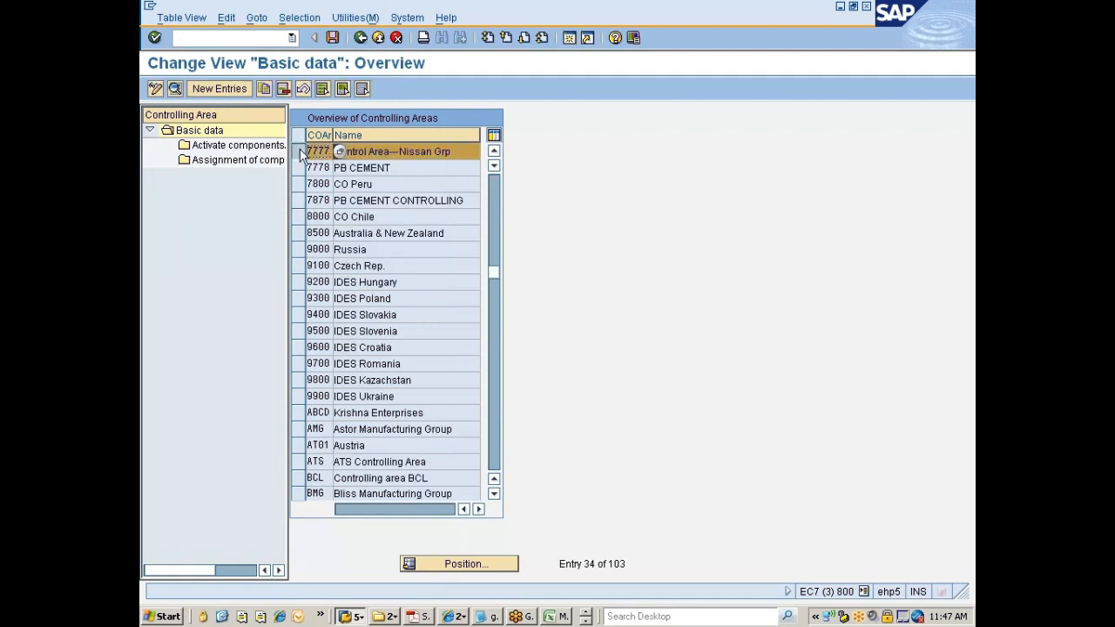
pyautogui.click(175, 88)
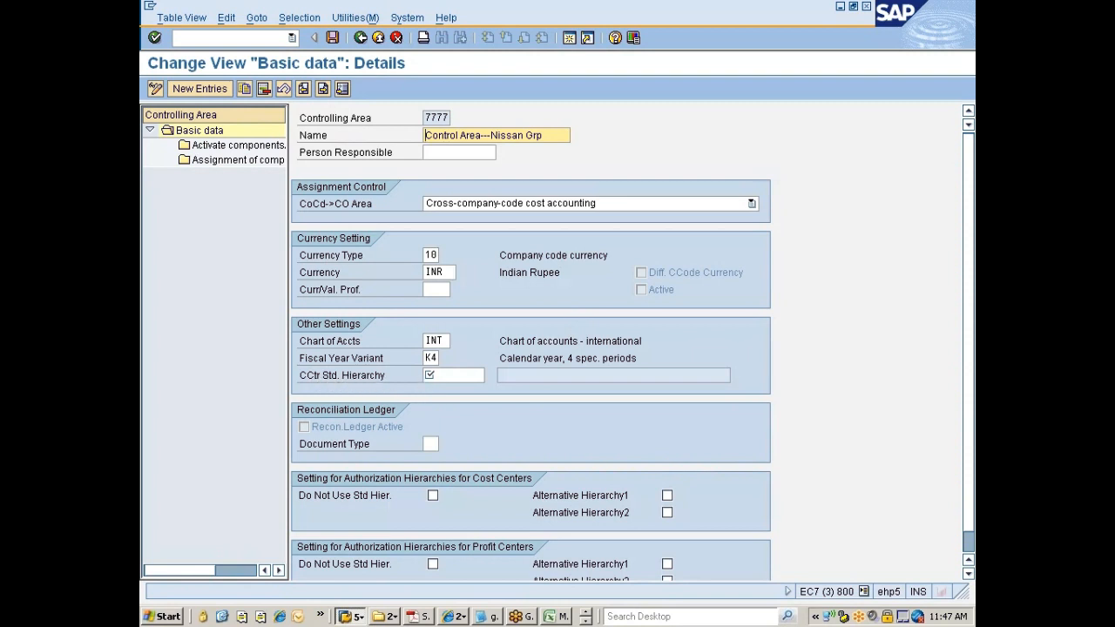
# - Enter STDHIER as the cost center standard hierarchy of controlling area 7777
pyautogui.click(453, 376)
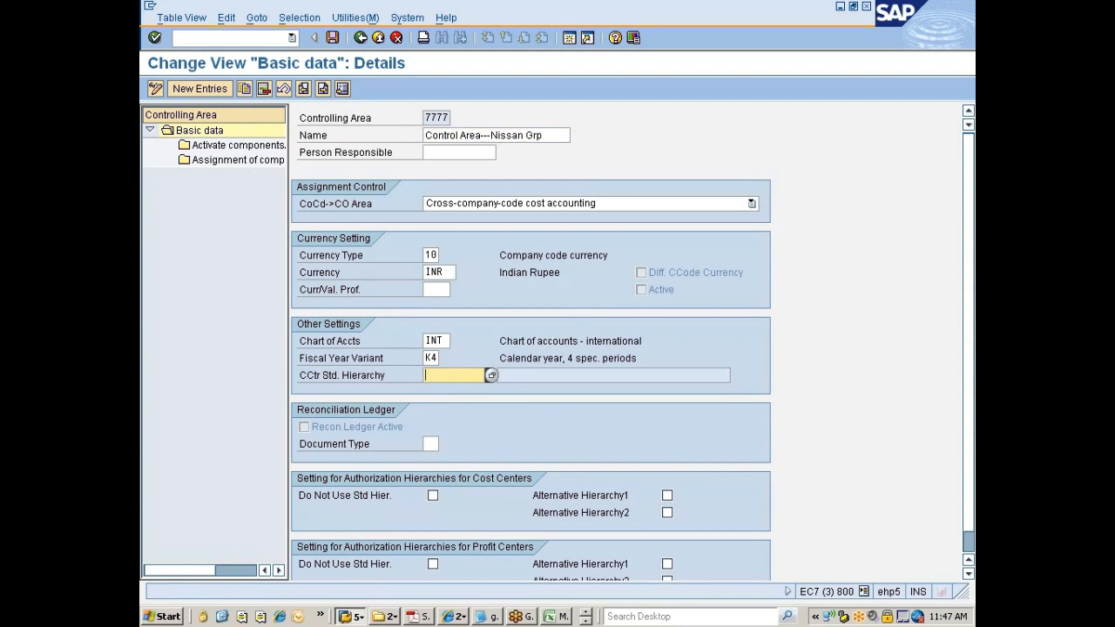
pyautogui.write('st')
pyautogui.press('Down')
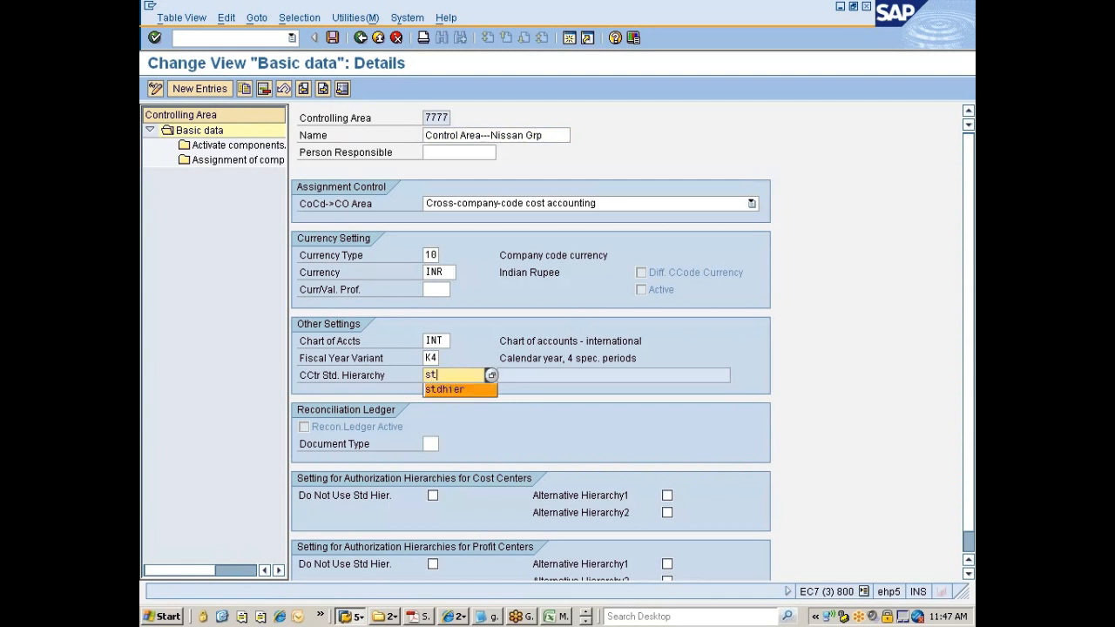
pyautogui.press('Return')
pyautogui.press('Return')
pyautogui.press('Return')
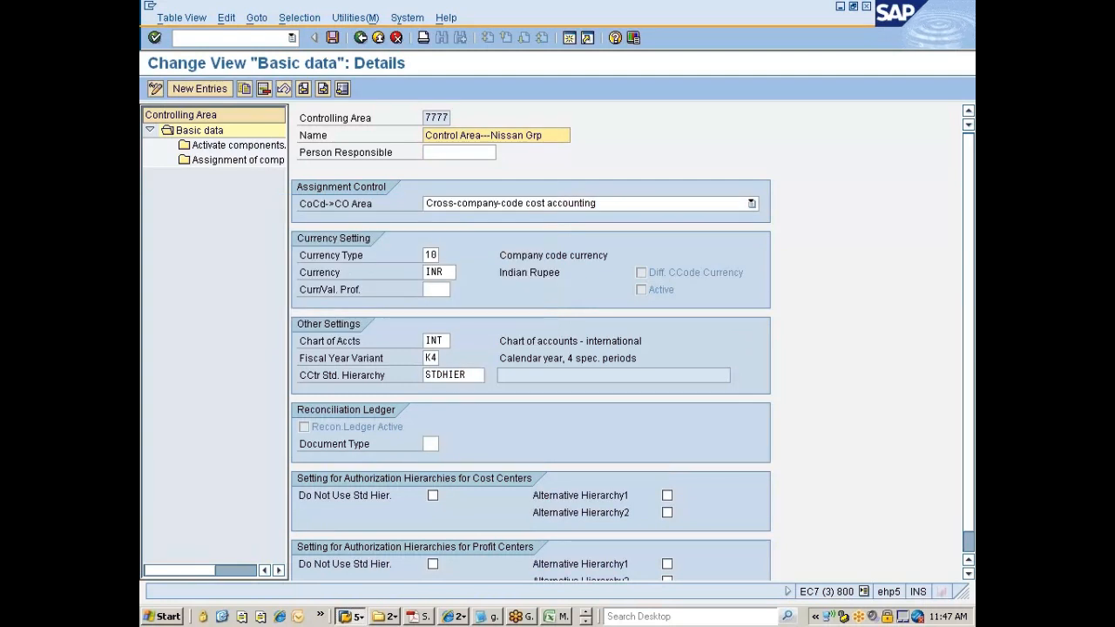
pyautogui.moveTo(469, 375); pyautogui.dragTo(425, 375)
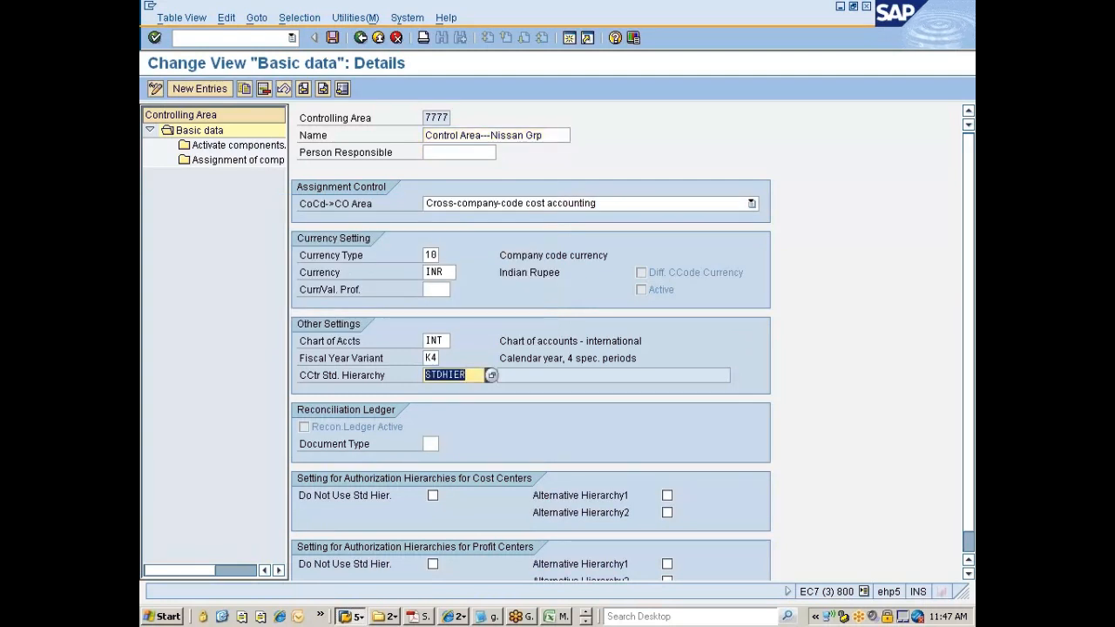
pyautogui.click(425, 376)
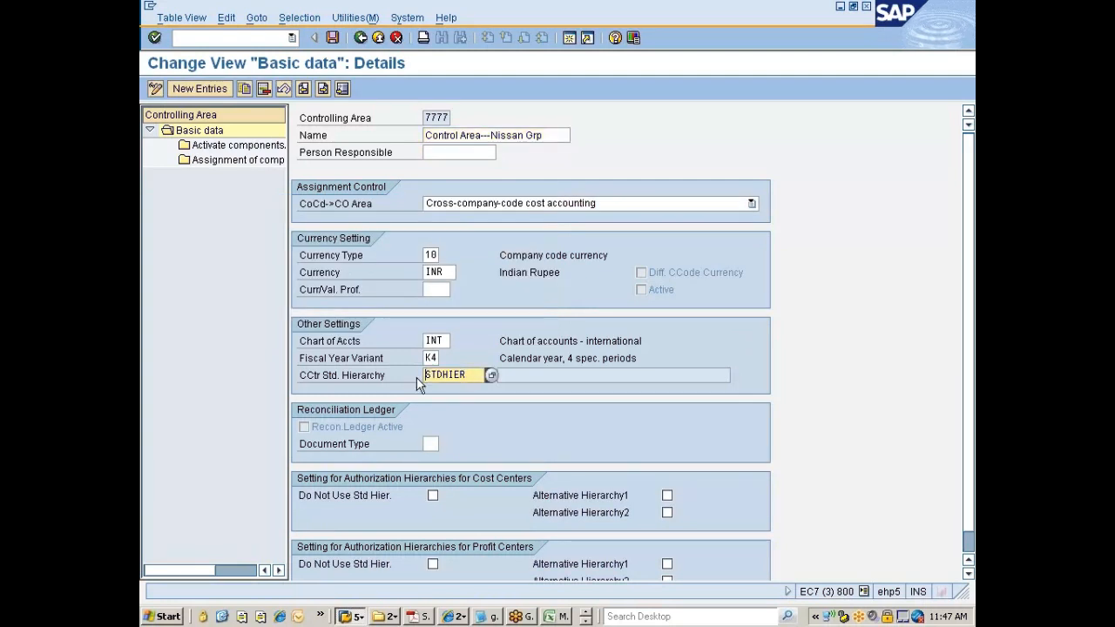
# - Save controlling area 7777, creating STDHIER as a standard hierarchy and recording it in the customizing request "Nissan changes"
pyautogui.click(333, 39)
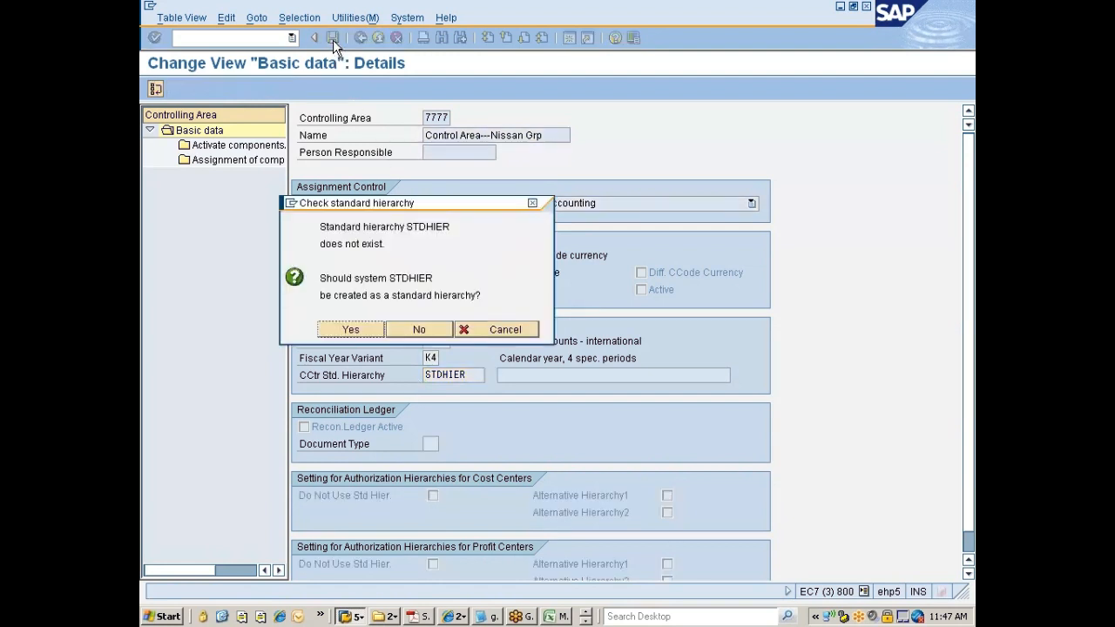
pyautogui.click(340, 331)
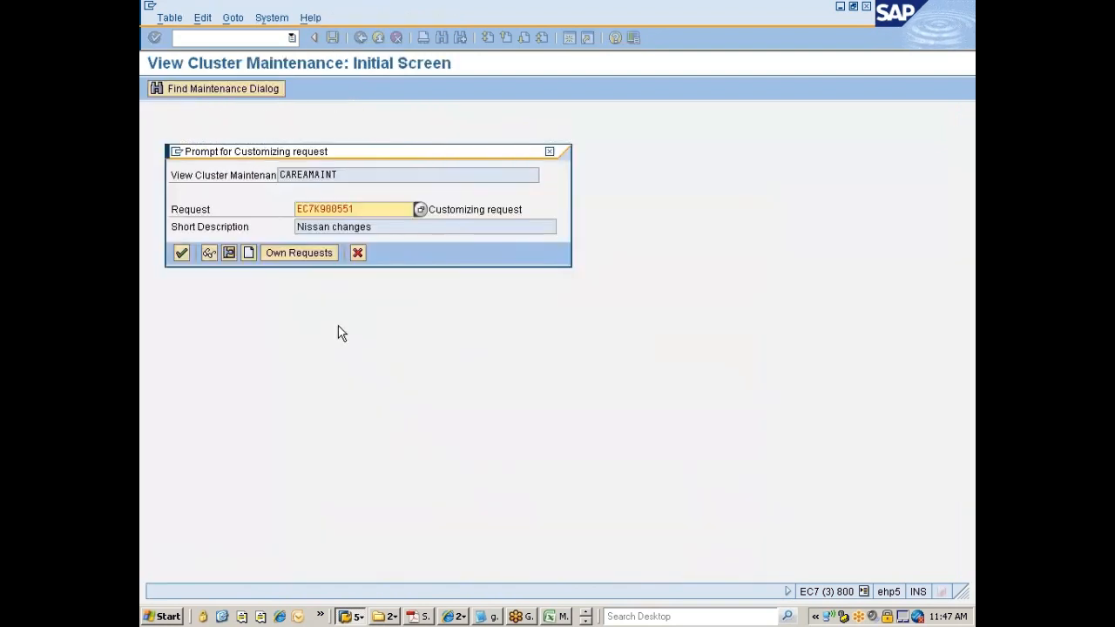
pyautogui.click(180, 254)
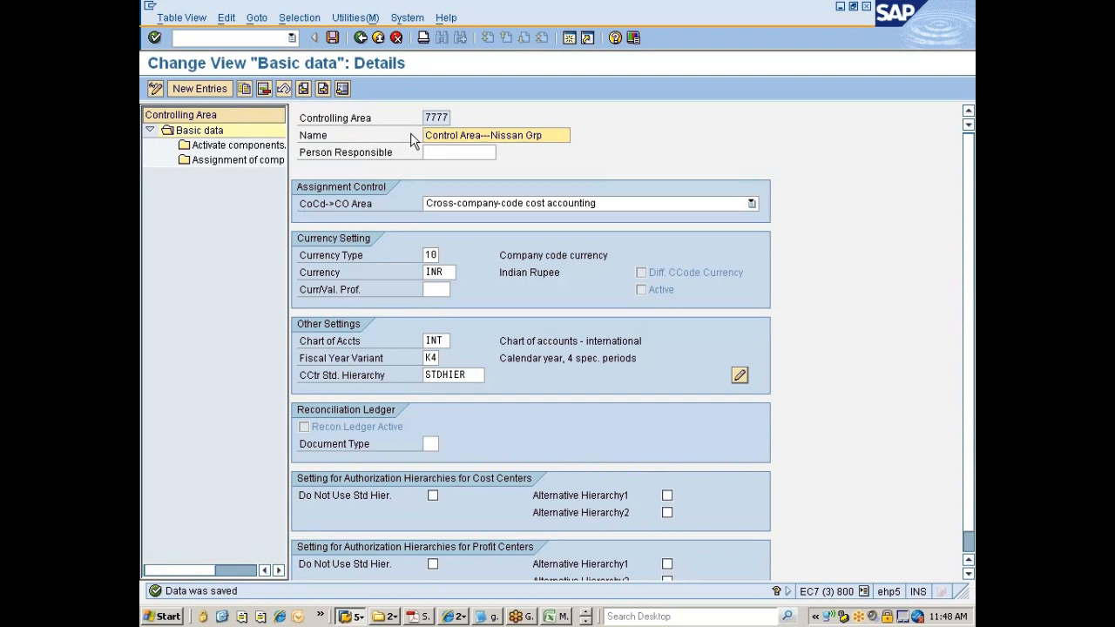
# - Try to add a new entry under the activated components and control indicators of controlling area 7777
pyautogui.doubleClick(241, 146)
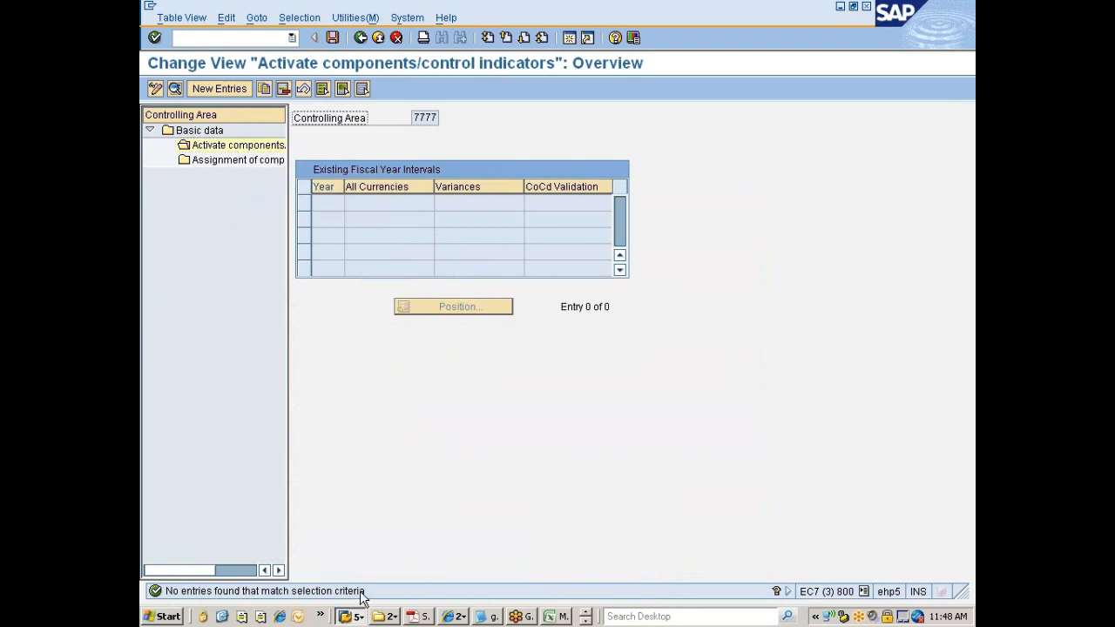
pyautogui.click(229, 94)
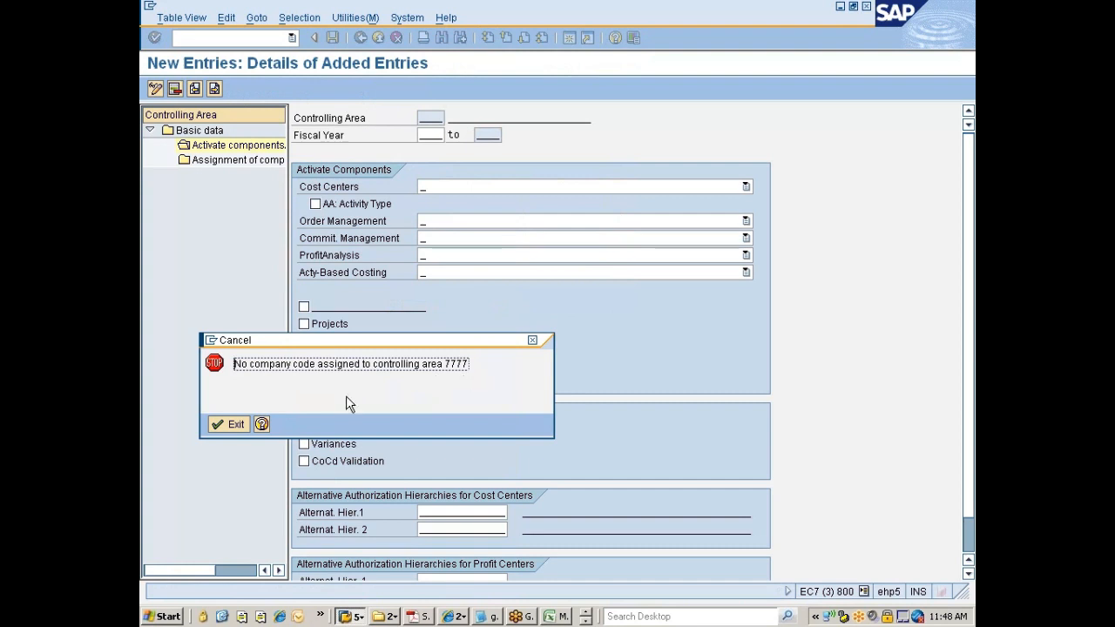
pyautogui.click(232, 425)
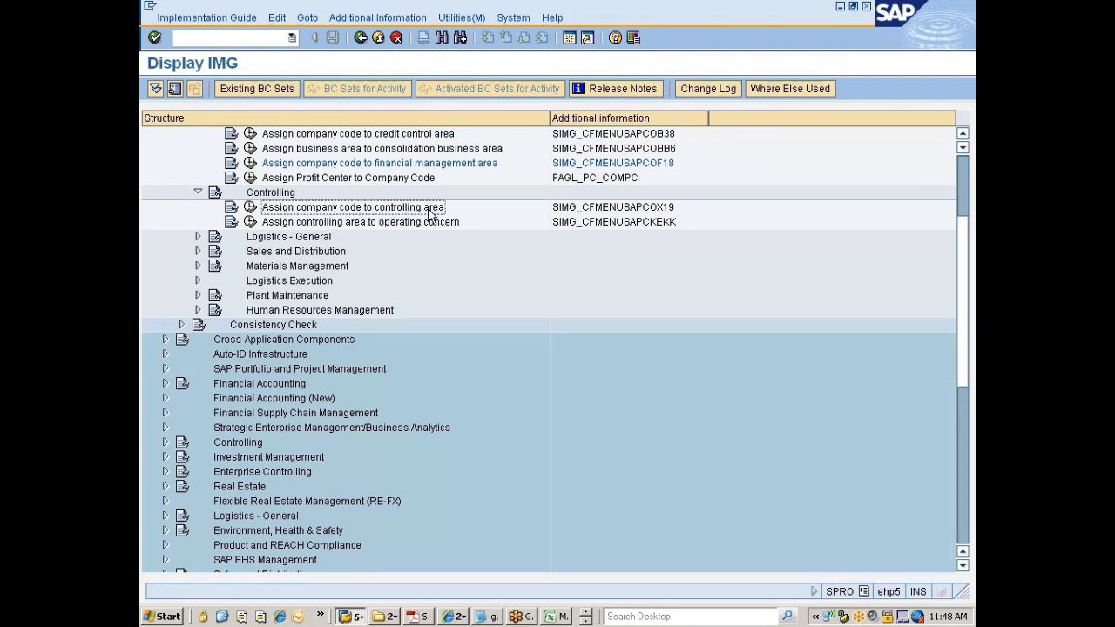
# - From the IMG, open the assignment of company codes to controlling areas and display the company code assignments of controlling area 7777
pyautogui.click(252, 208)
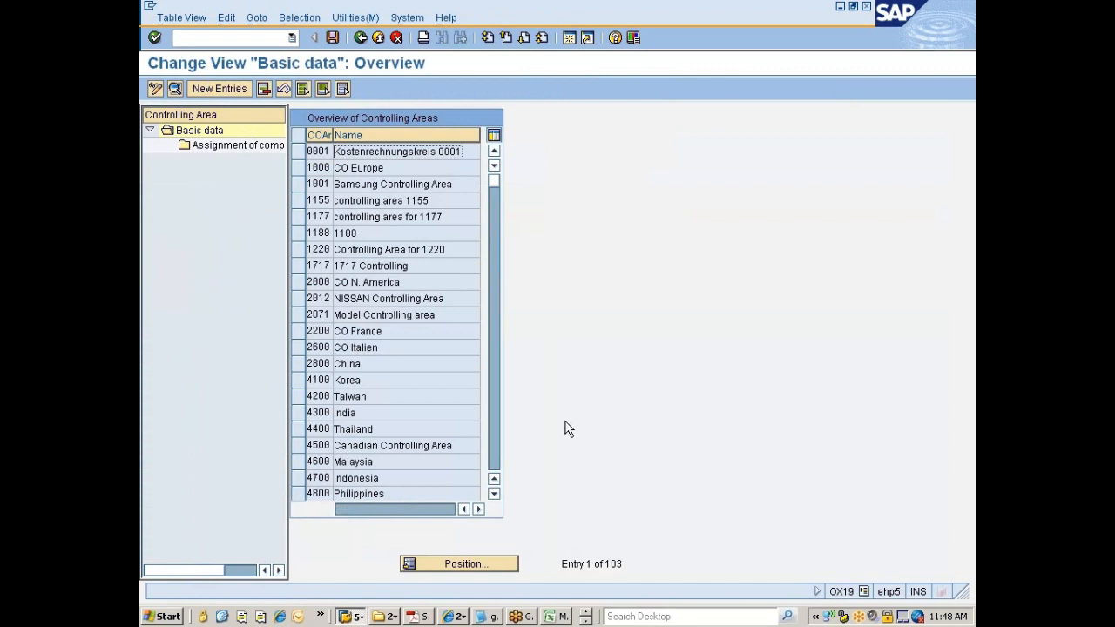
pyautogui.click(488, 566)
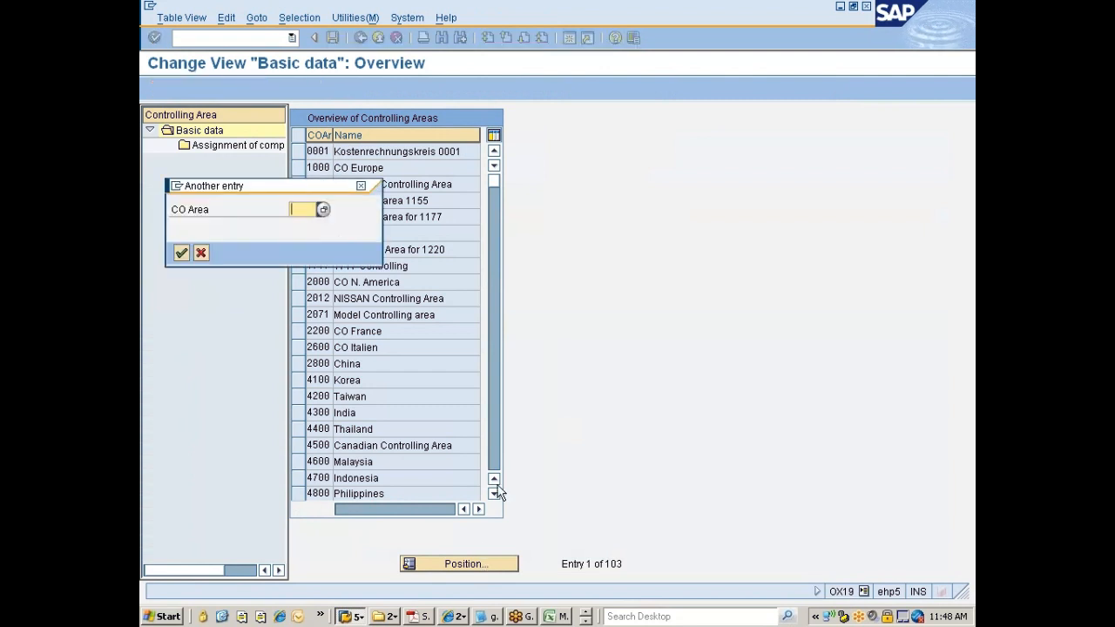
pyautogui.write('7777')
pyautogui.press('Return')
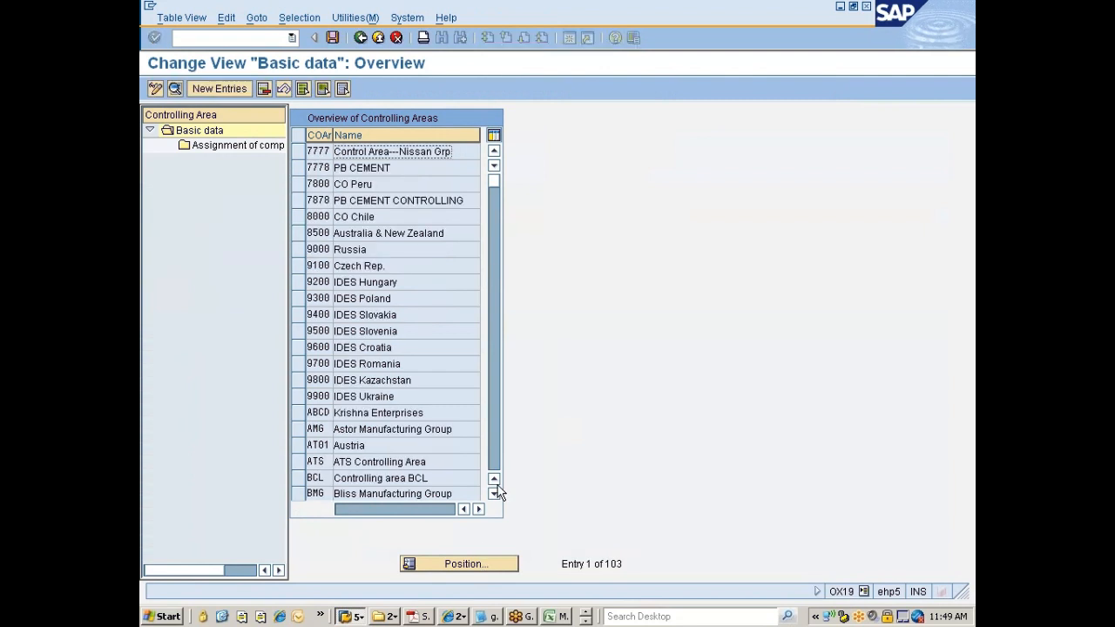
pyautogui.click(298, 153)
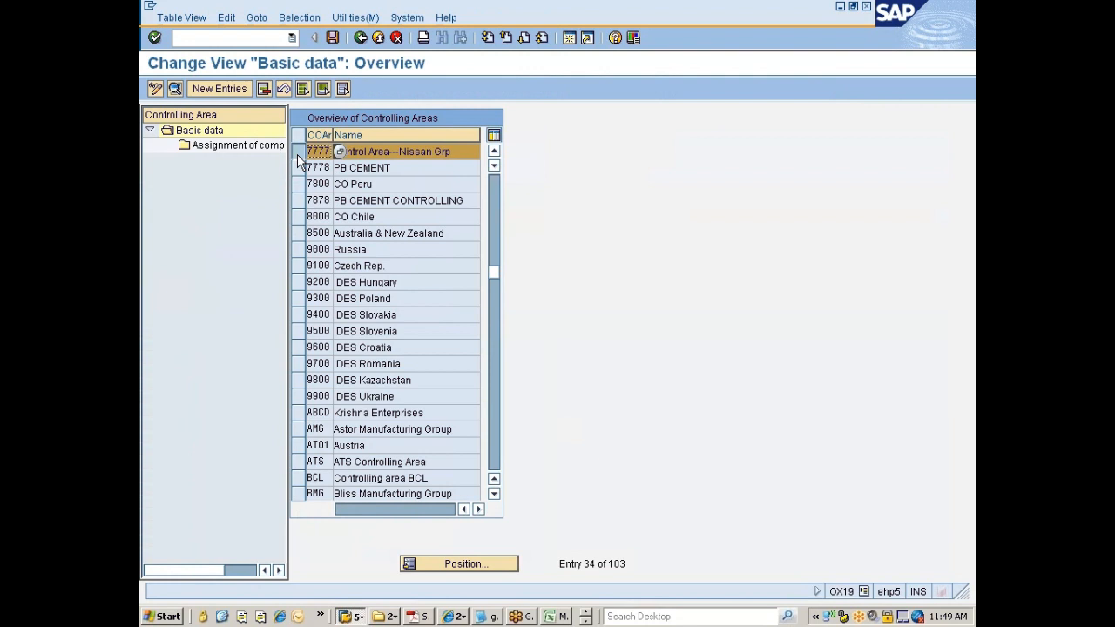
pyautogui.doubleClick(211, 149)
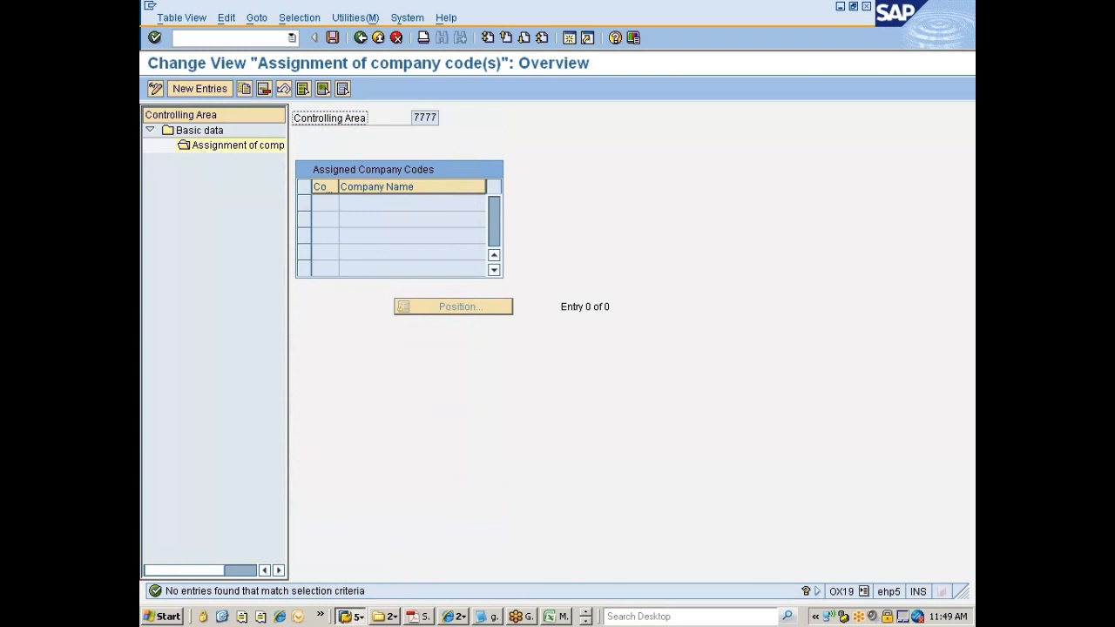
# - Assign company code 7777 (Nissan India Pvt Ltd) to controlling area 7777 and save it in the customizing request
pyautogui.click(189, 88)
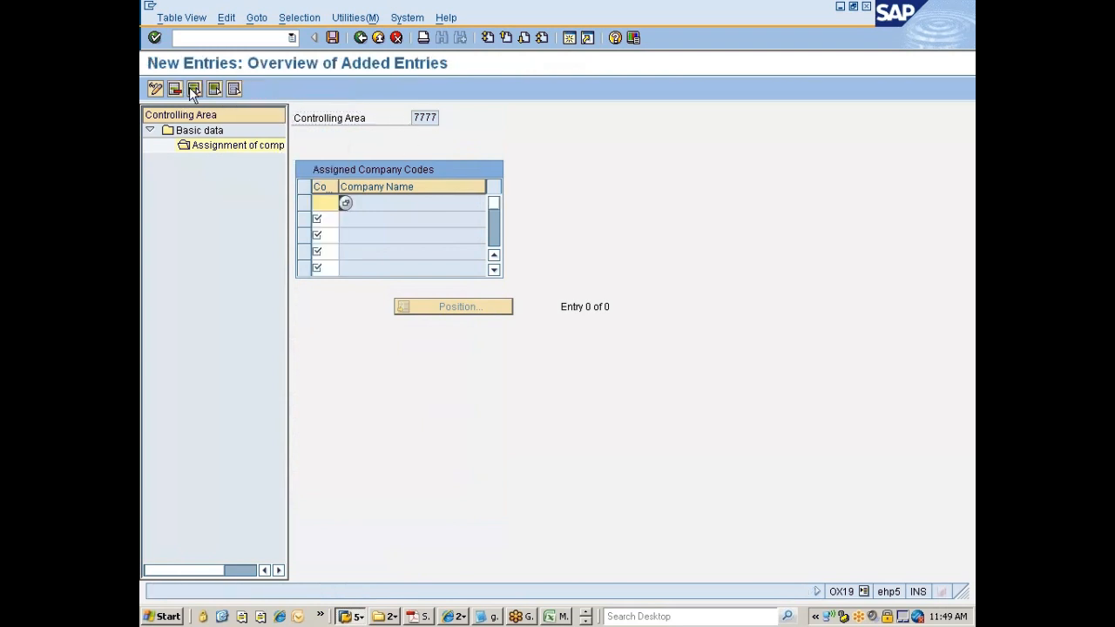
pyautogui.click(345, 204)
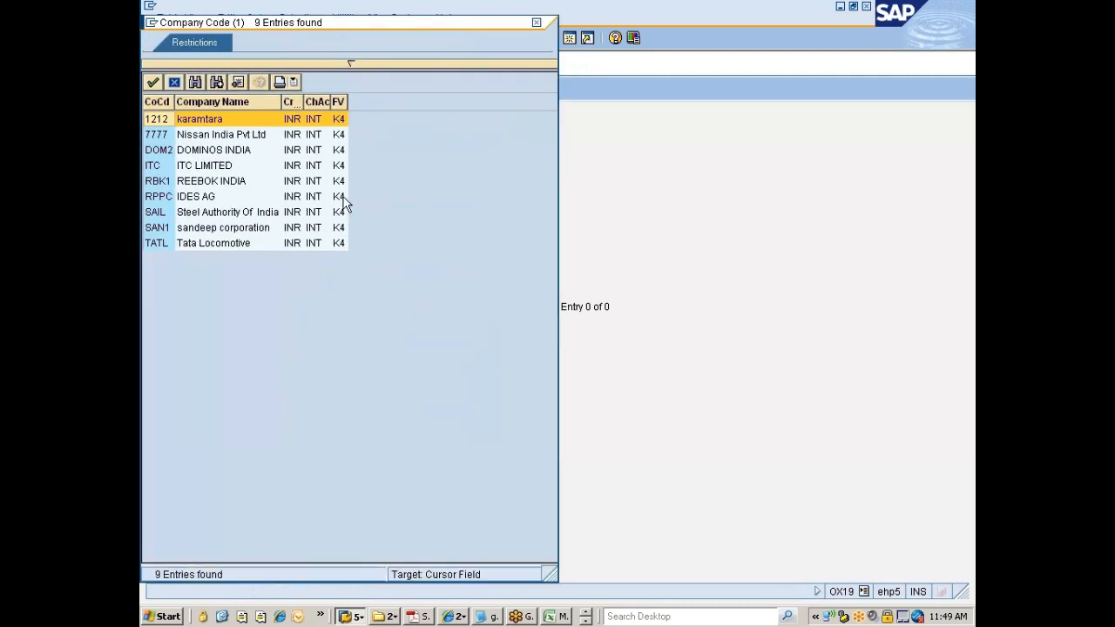
pyautogui.click(156, 136)
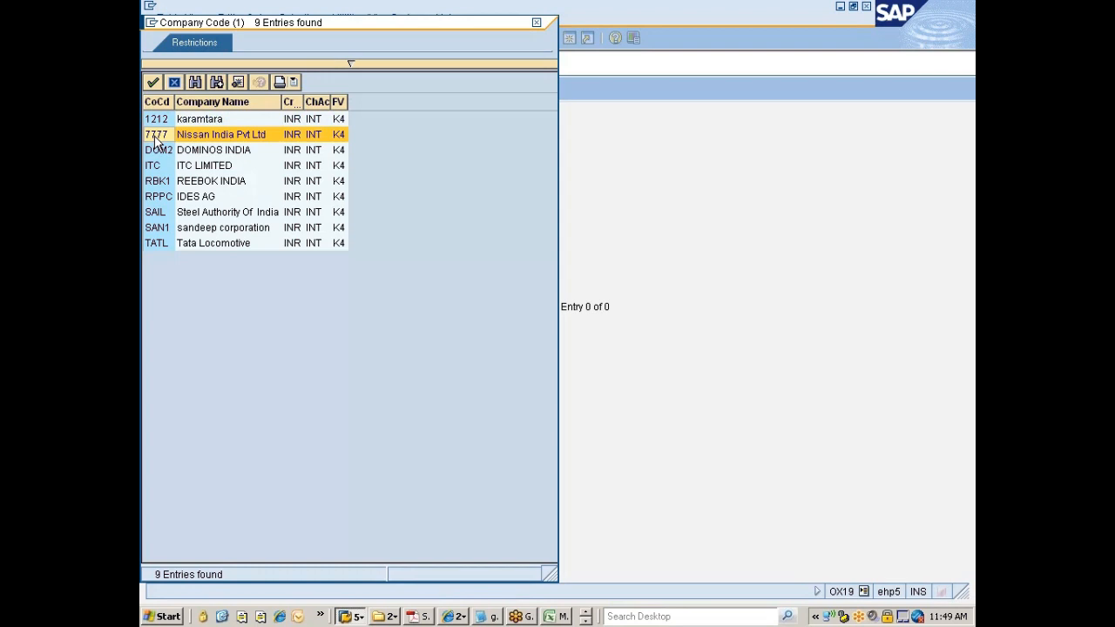
pyautogui.doubleClick(155, 137)
pyautogui.press('Return')
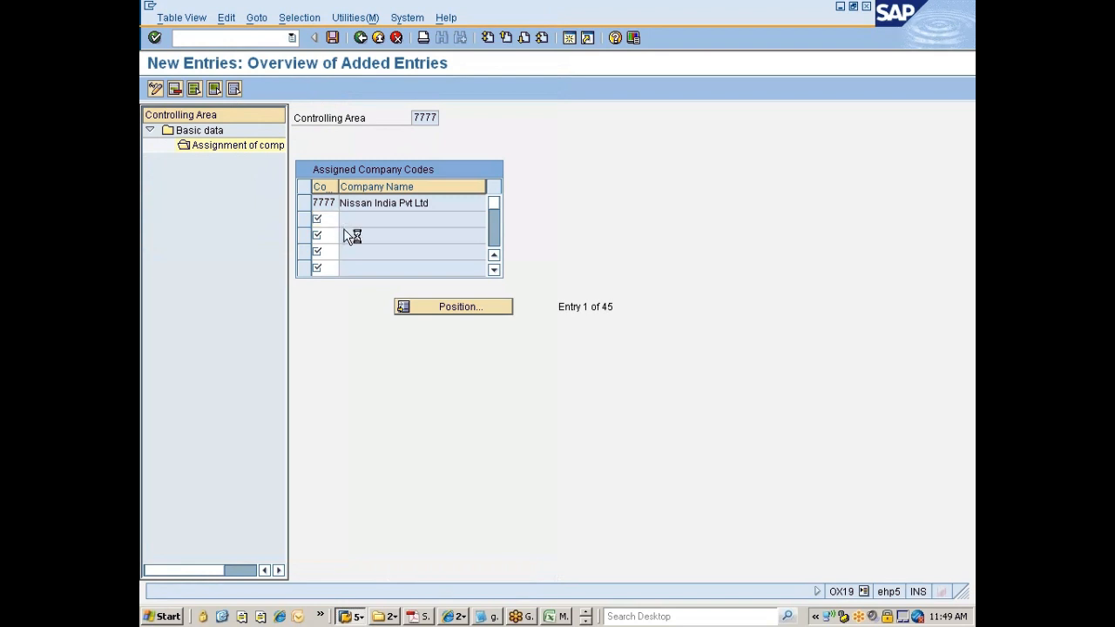
pyautogui.hotkey('ctrl', 's')
pyautogui.click(183, 257)
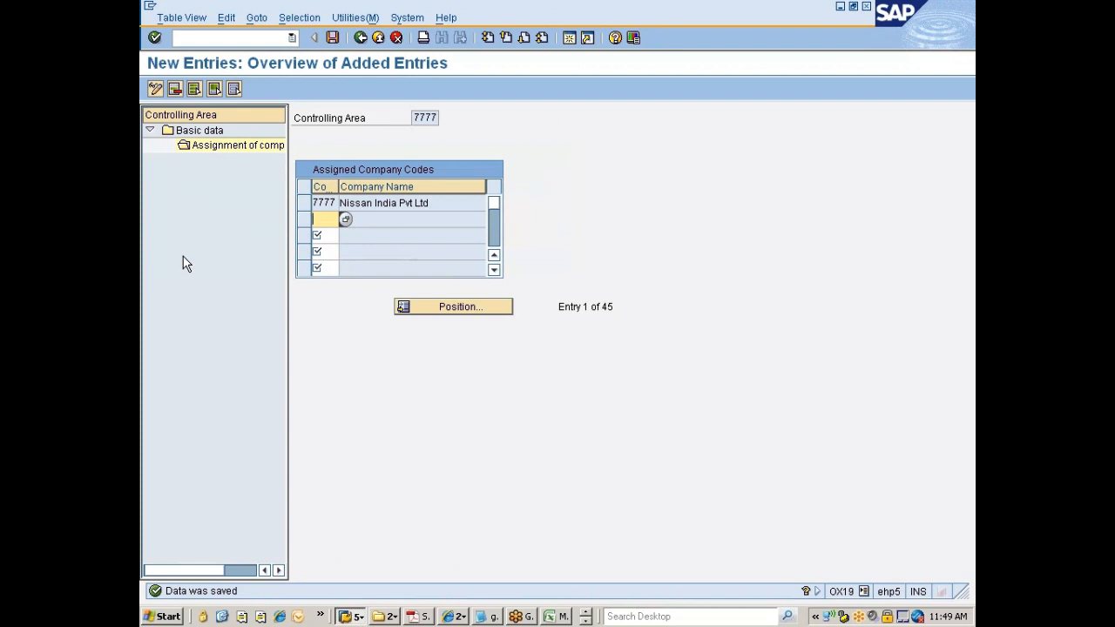
# - Try to reopen controlling area maintenance in the SAP Easy Access session and return to the company code assignment session
pyautogui.hotkey('alt', 'Tab')
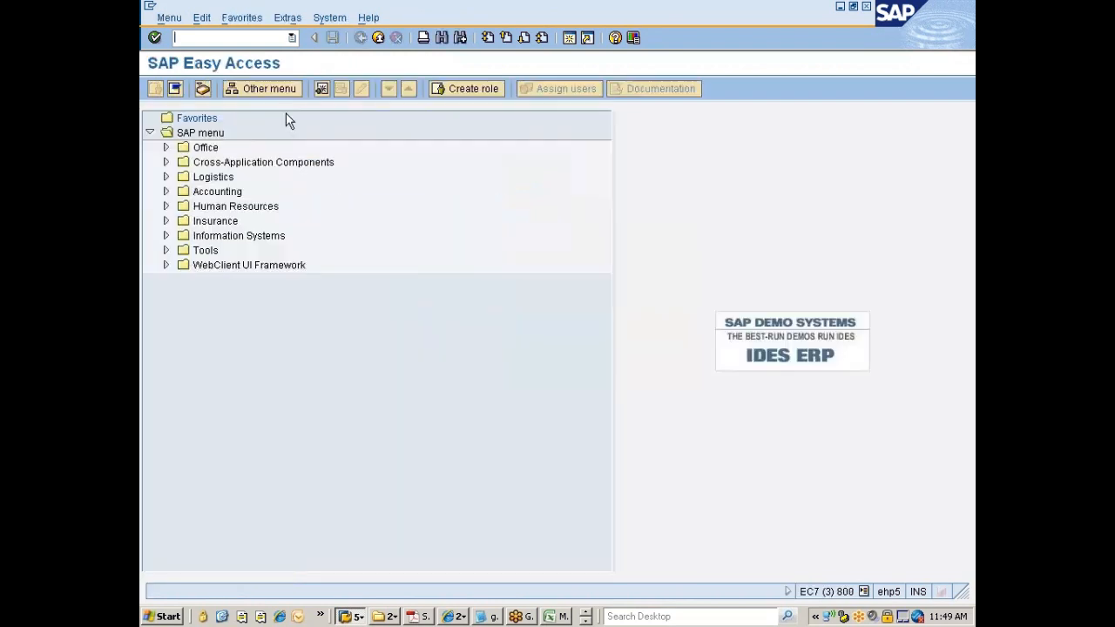
pyautogui.press('Down')
pyautogui.press('Return')
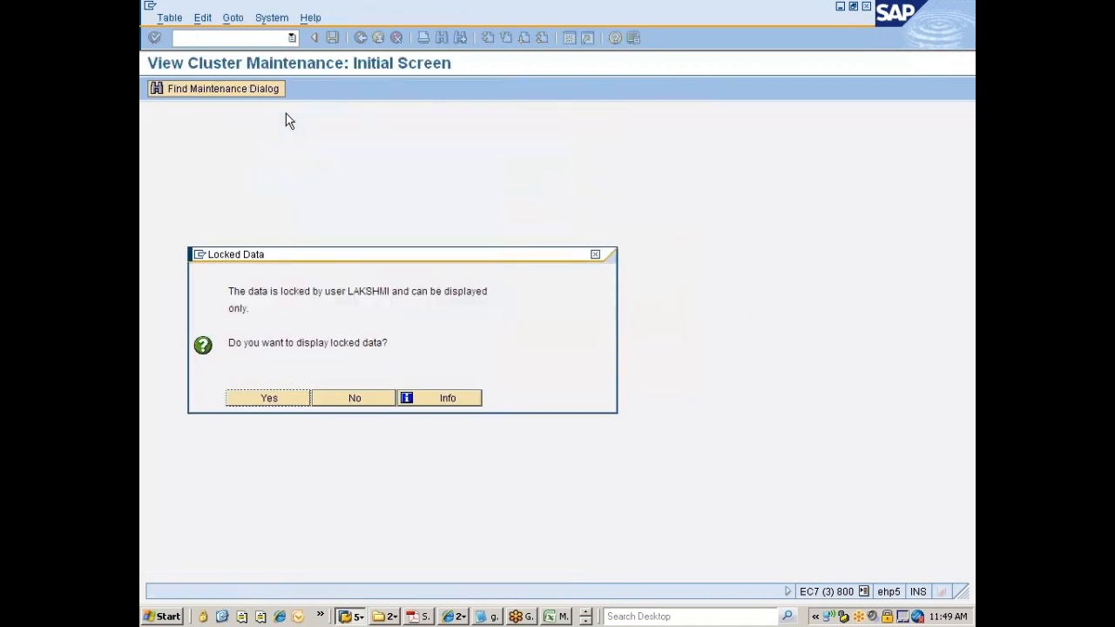
pyautogui.hotkey('alt', 'Tab')
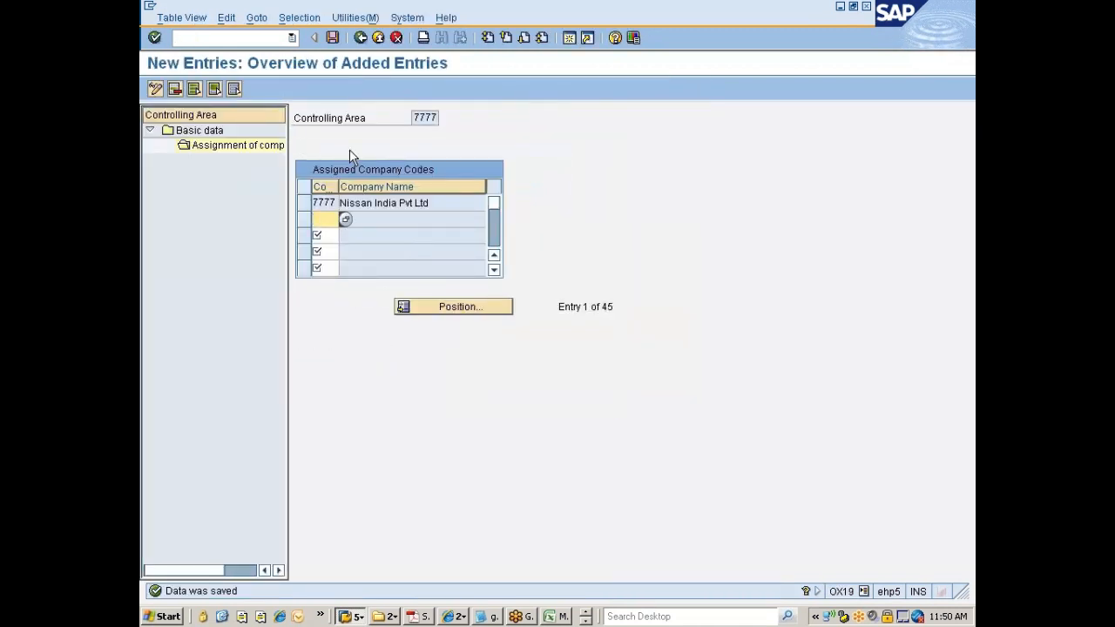
# - Leave the company code assignment of controlling area 7777 and go back to the IMG
pyautogui.click(360, 39)
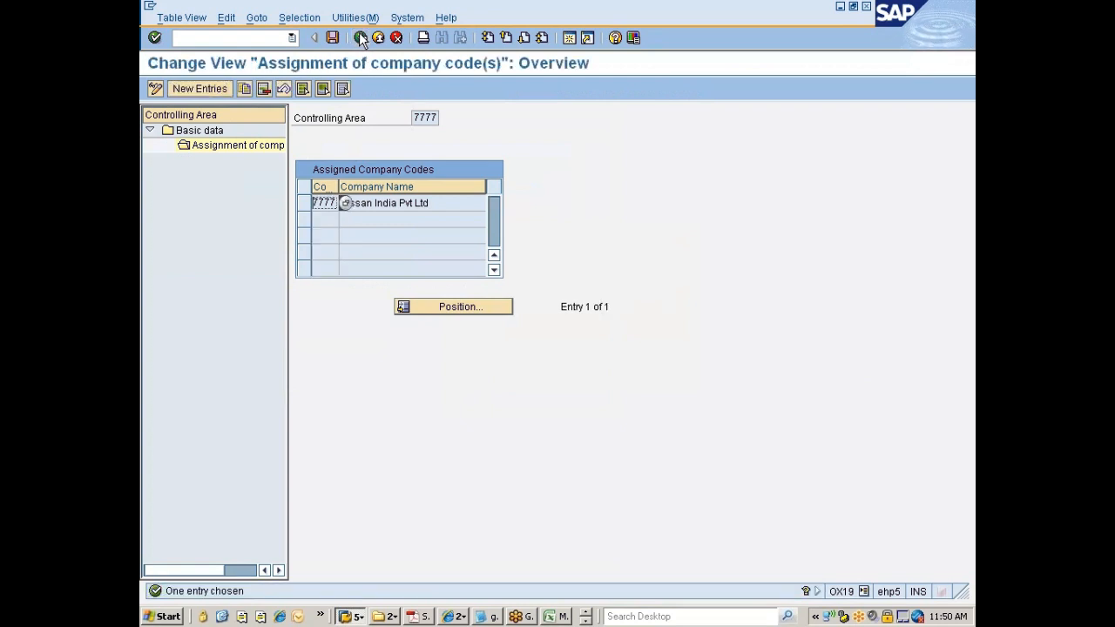
pyautogui.click(360, 38)
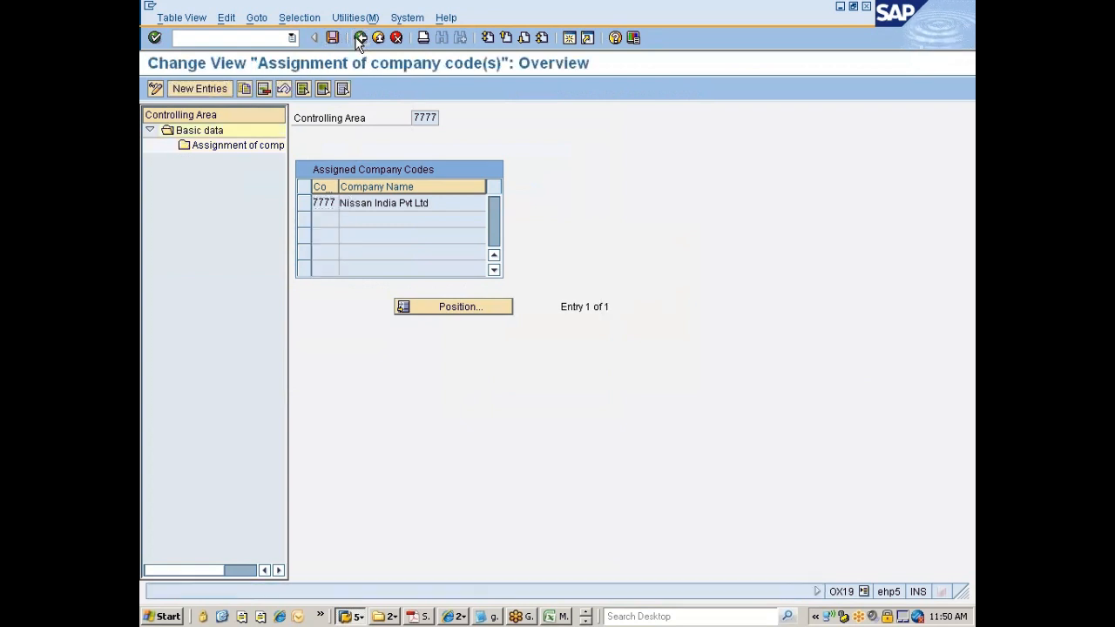
pyautogui.click(359, 39)
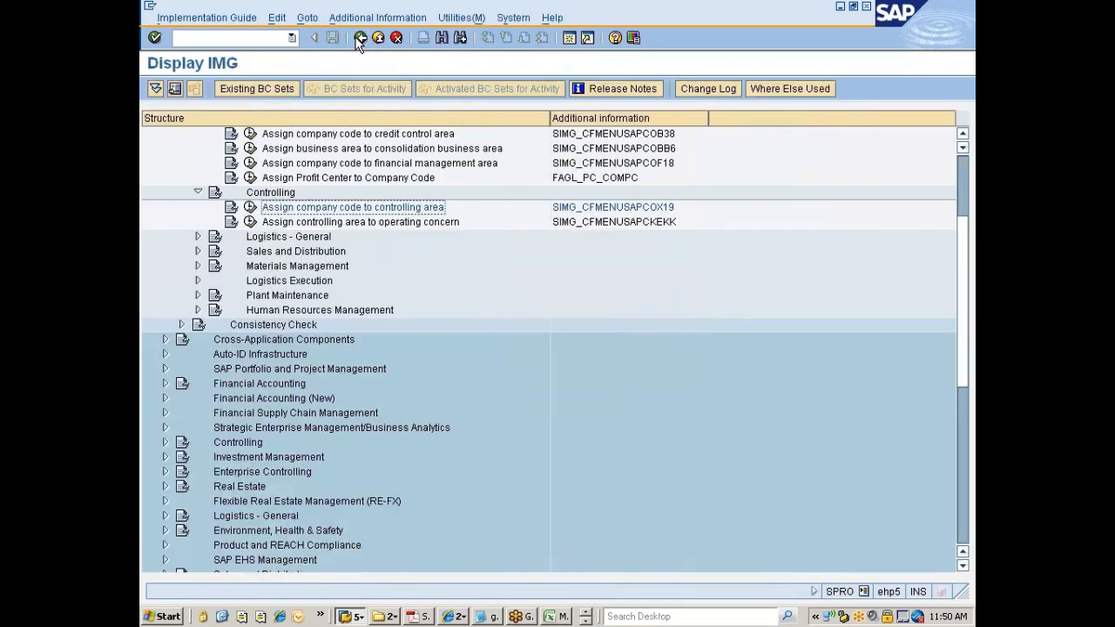
# - In the other session, decline displaying the locked data, reopen controlling area maintenance and locate controlling area 7777
pyautogui.hotkey('alt', 'Tab')
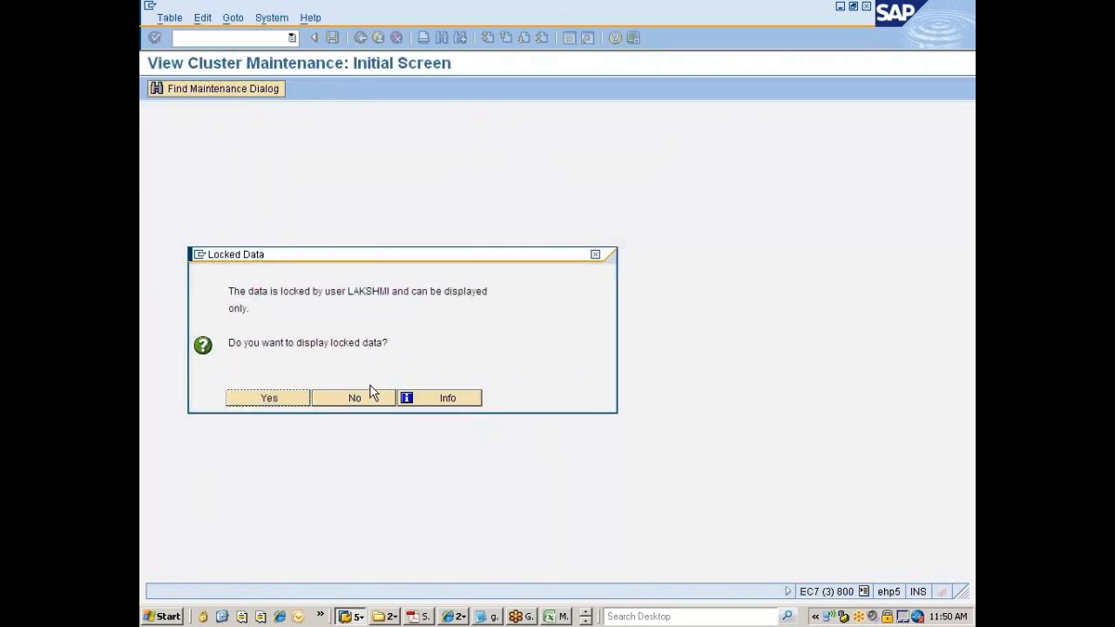
pyautogui.click(355, 398)
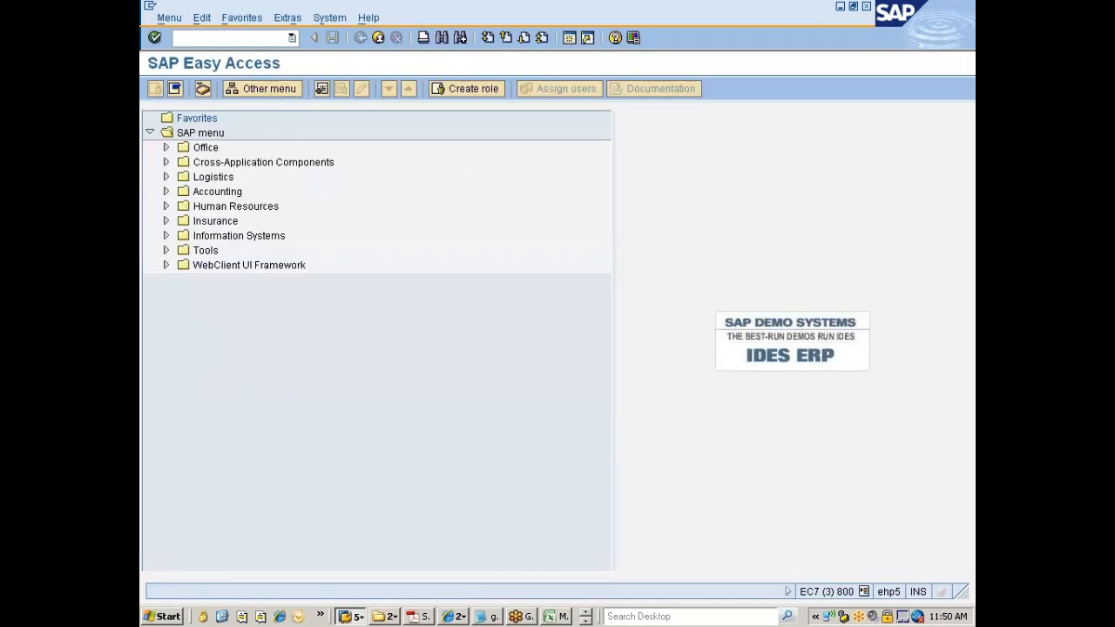
pyautogui.press('Return')
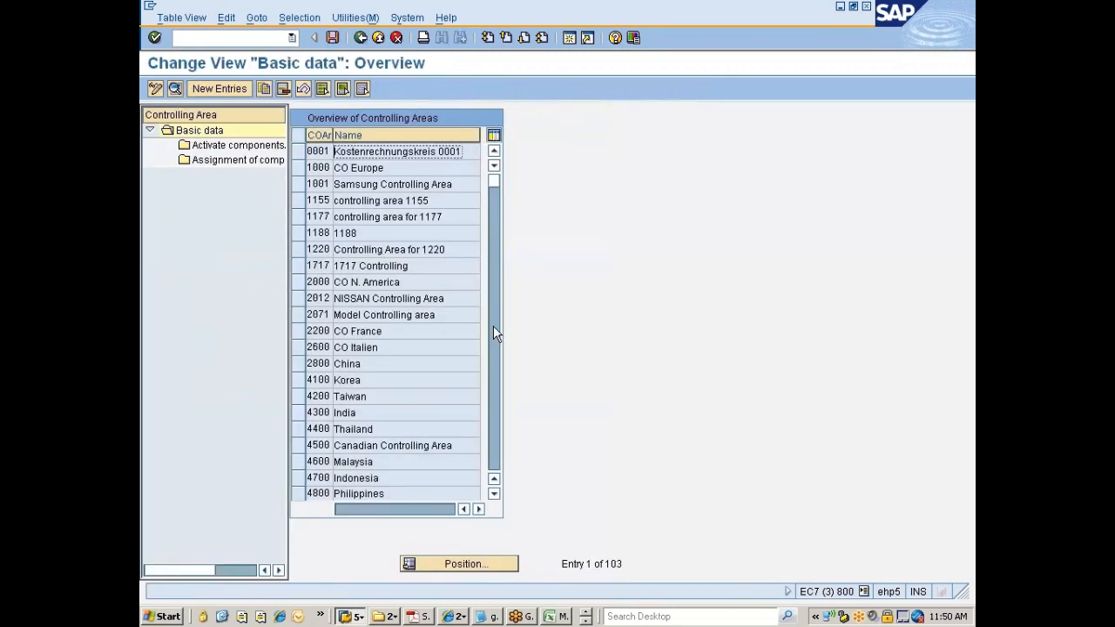
pyautogui.click(477, 565)
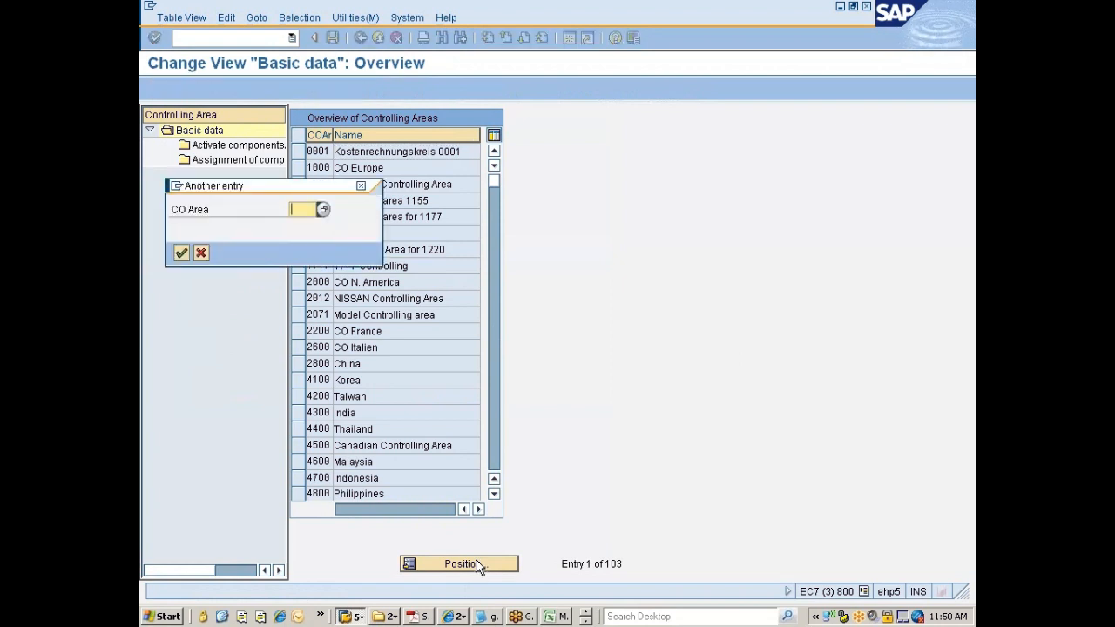
pyautogui.write('7777')
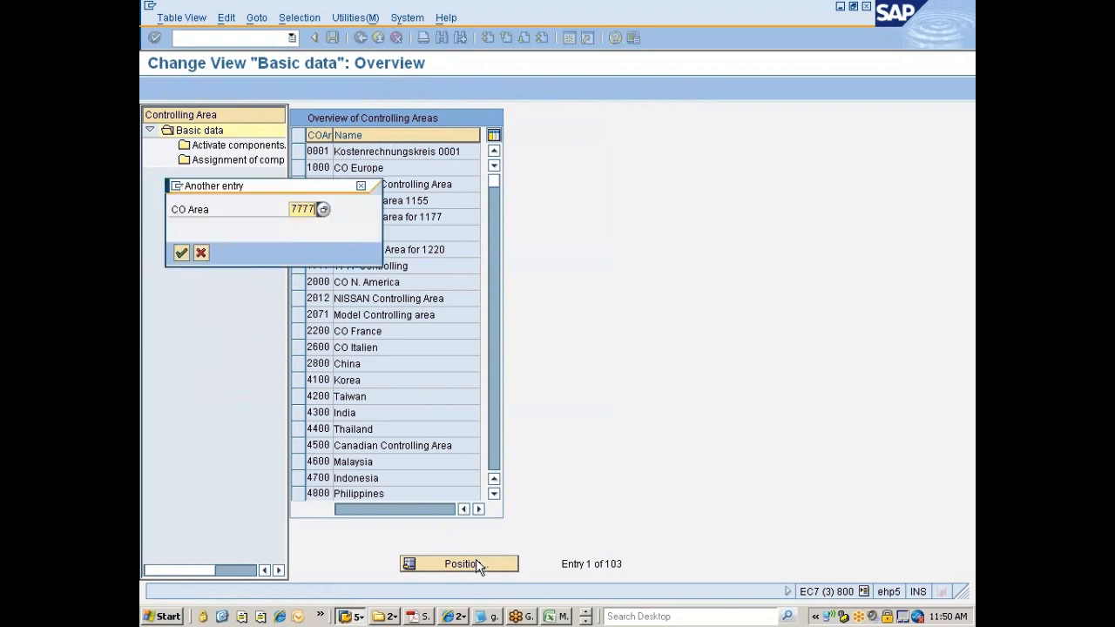
pyautogui.press('Return')
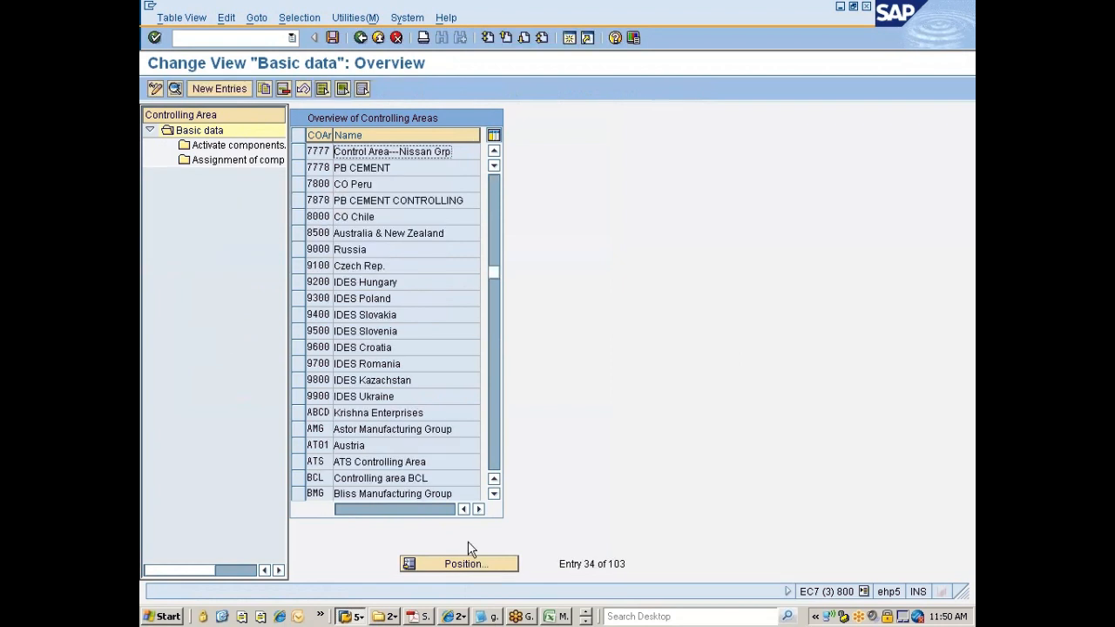
# - Select controlling area 7777 and display its company code assignments to check the assigned company code
pyautogui.click(298, 153)
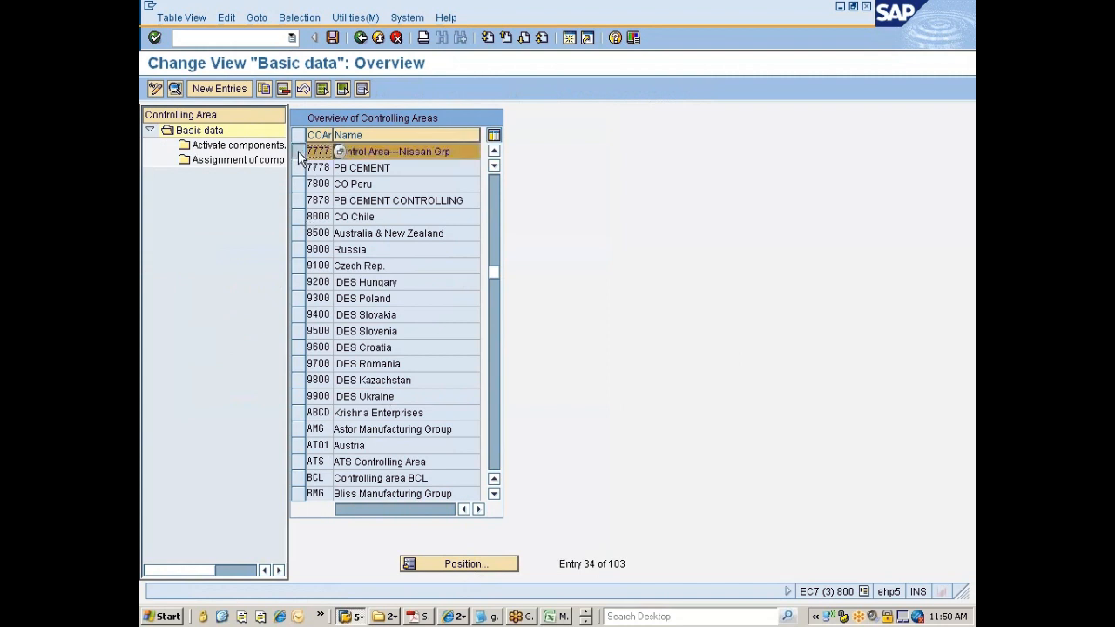
pyautogui.click(216, 164)
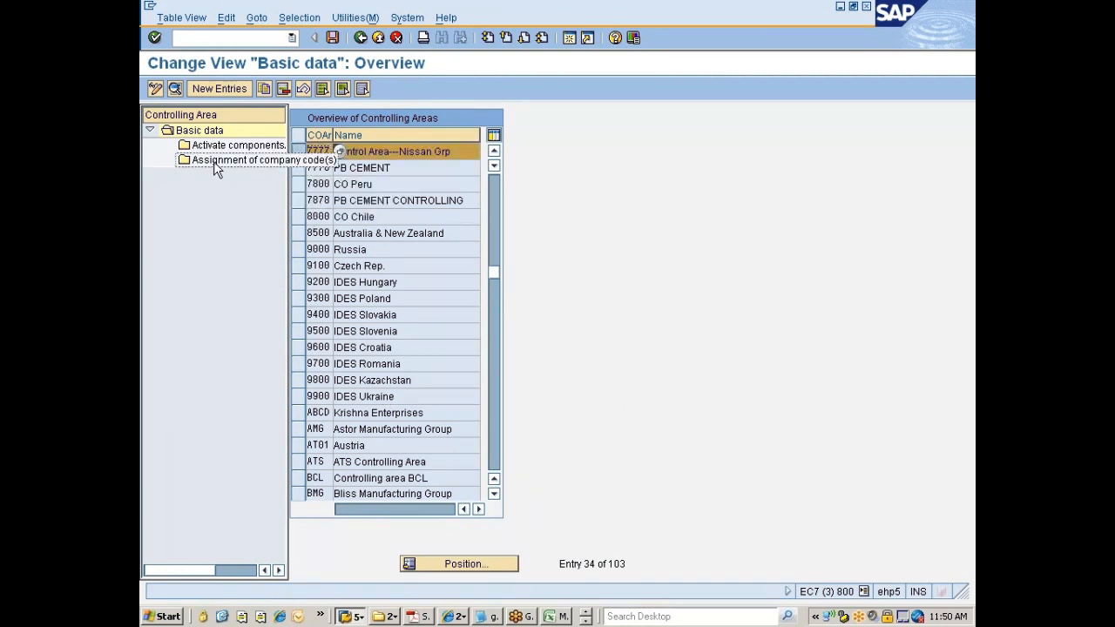
pyautogui.doubleClick(214, 161)
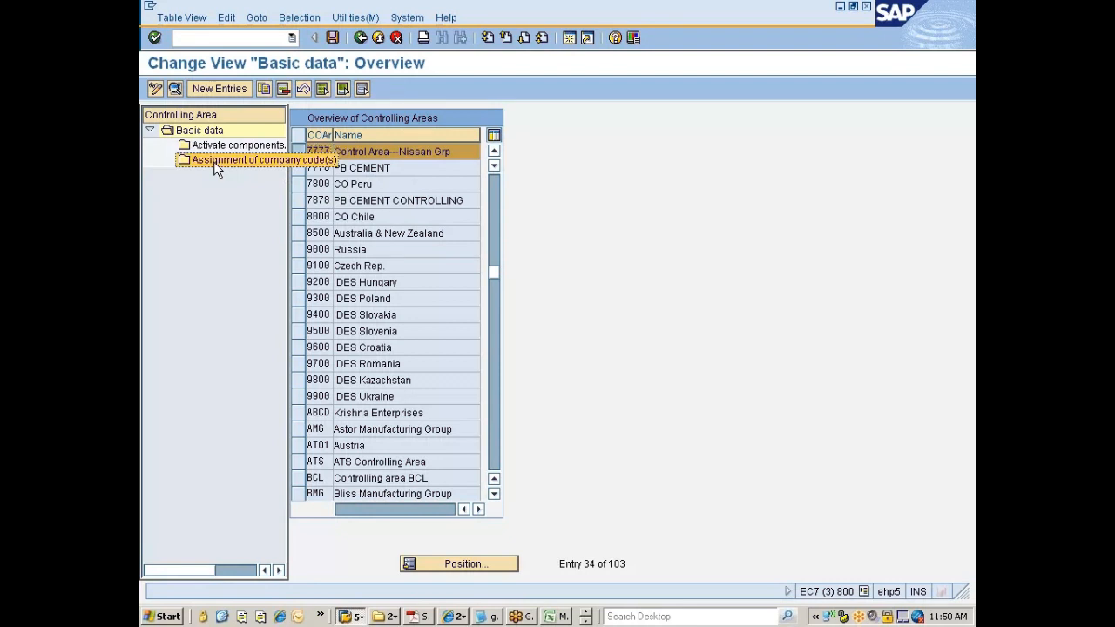
pyautogui.click(345, 202)
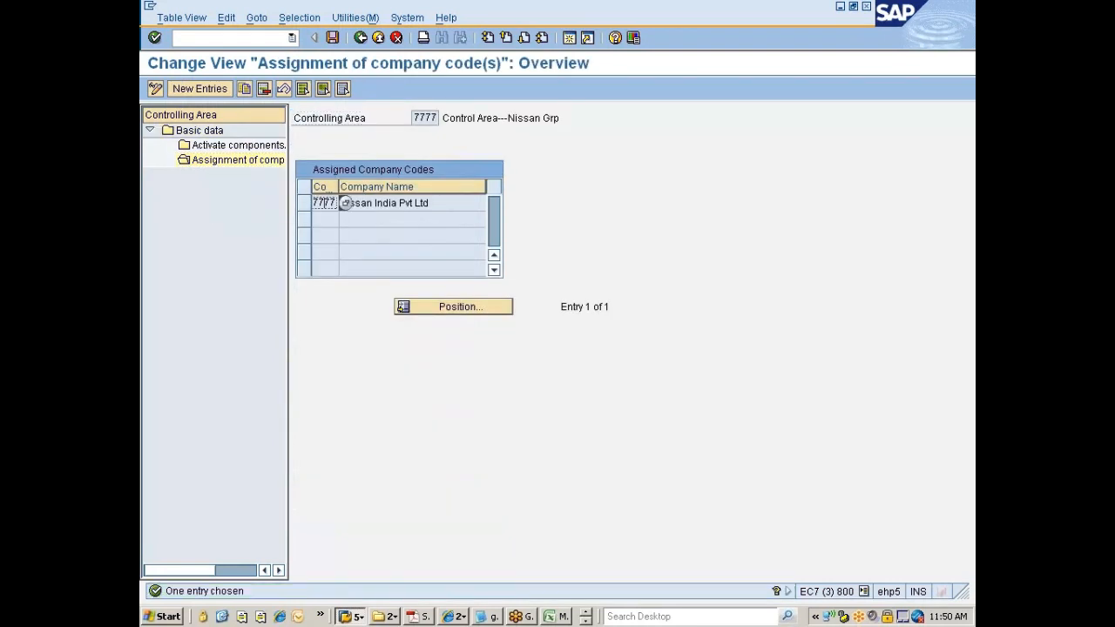
# - Create a new components and control indicators entry for controlling area 7777 starting in fiscal year 2012
pyautogui.doubleClick(219, 147)
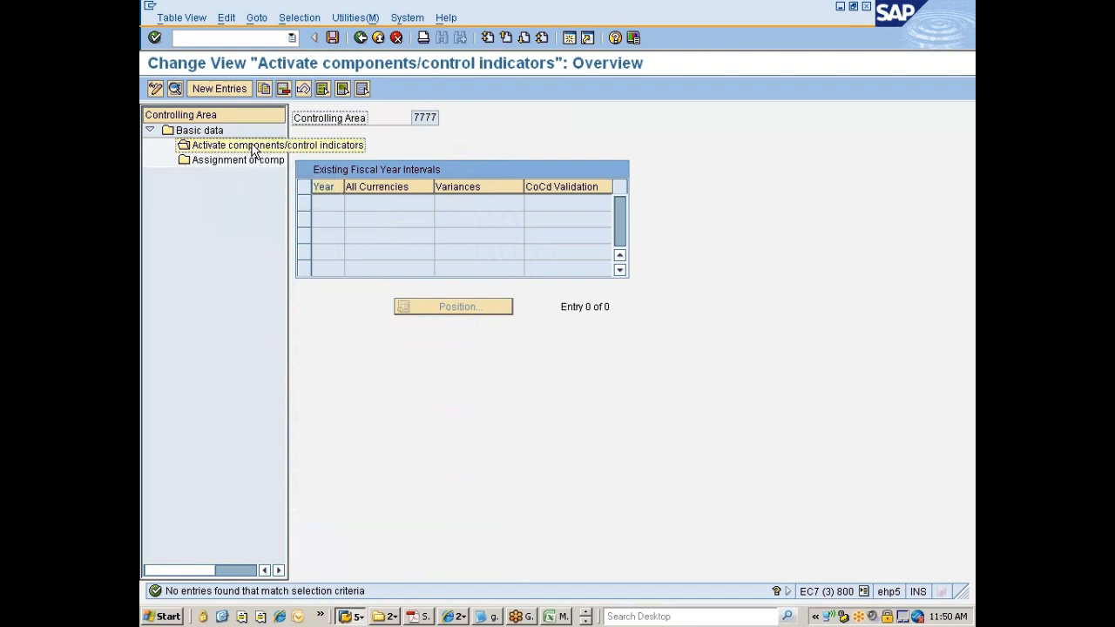
pyautogui.click(229, 91)
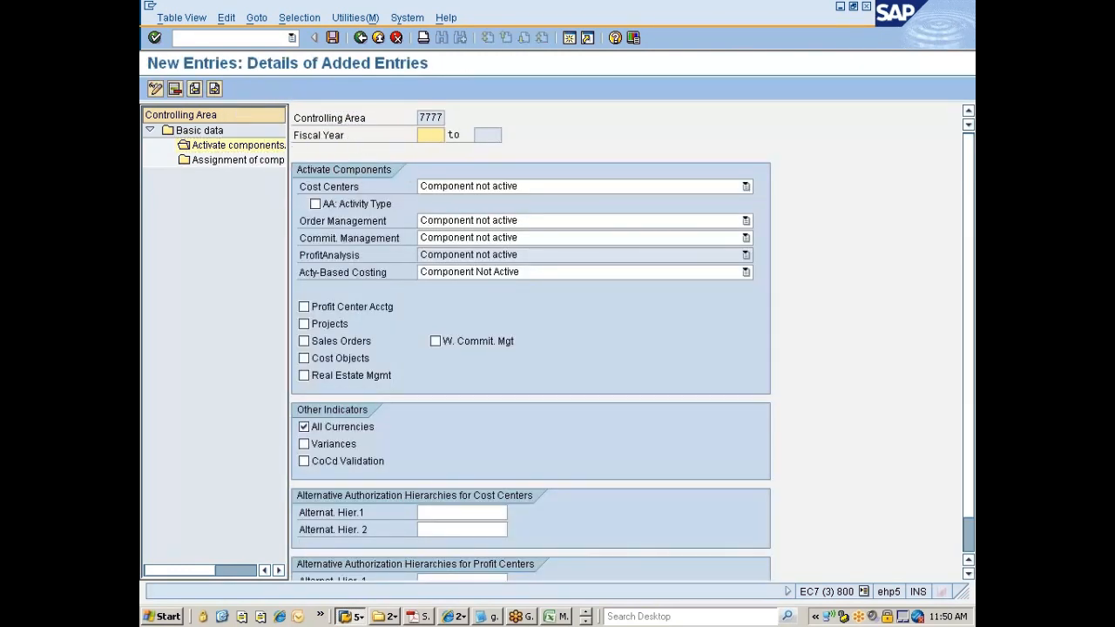
pyautogui.write('2012')
pyautogui.press('Return')
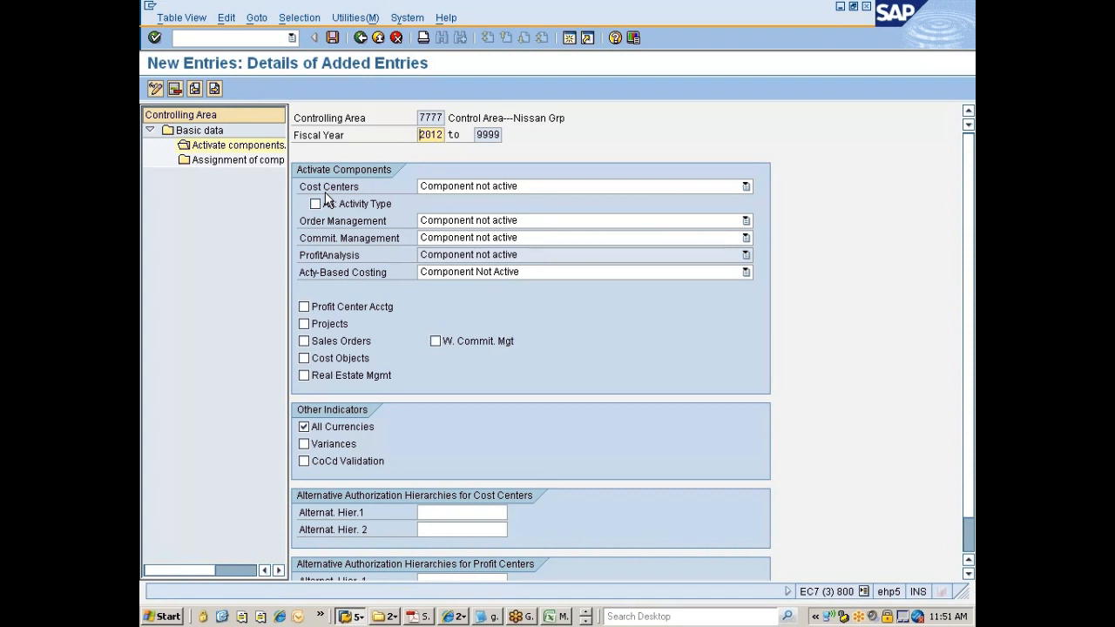
# - Activate cost centers, order management and commitment management, and set activity-based costing to Component Active for Parallel Calculation
pyautogui.click(568, 187)
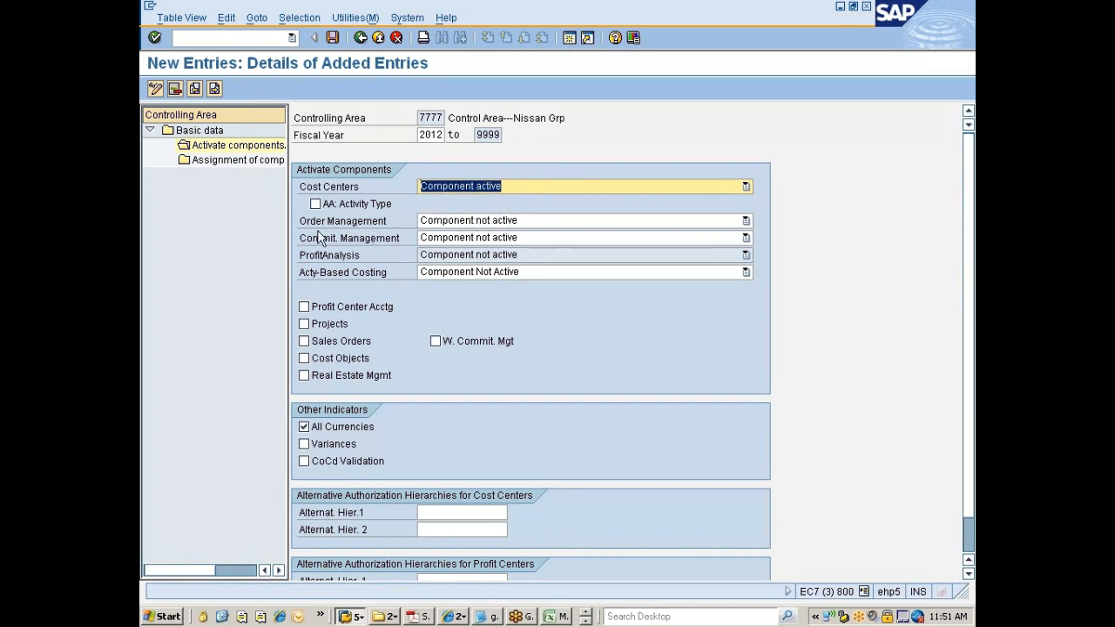
pyautogui.click(491, 223)
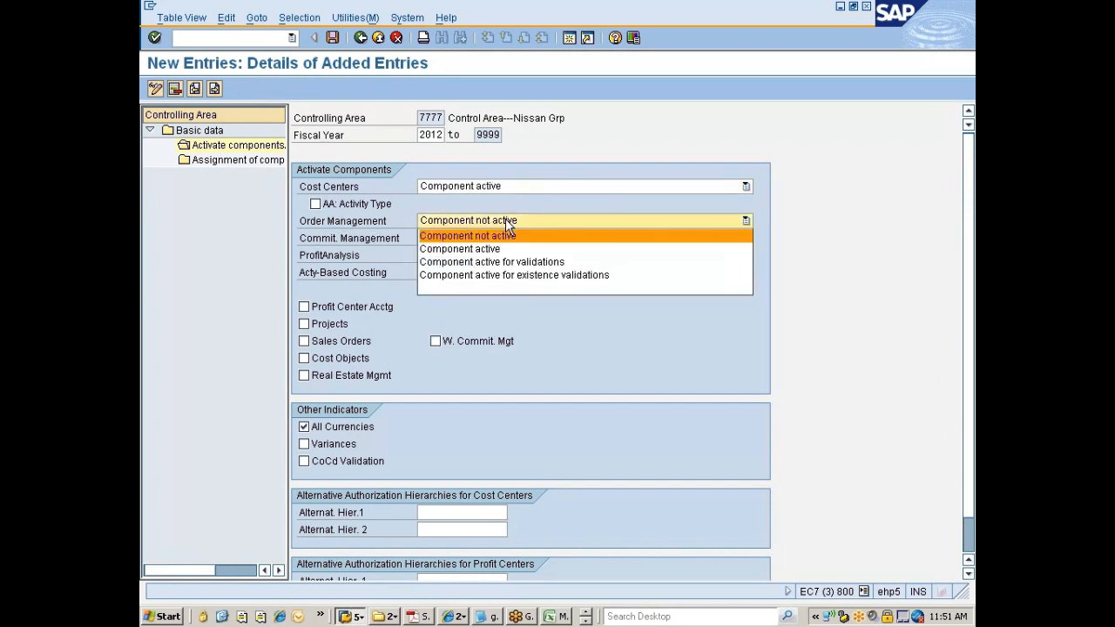
pyautogui.click(488, 249)
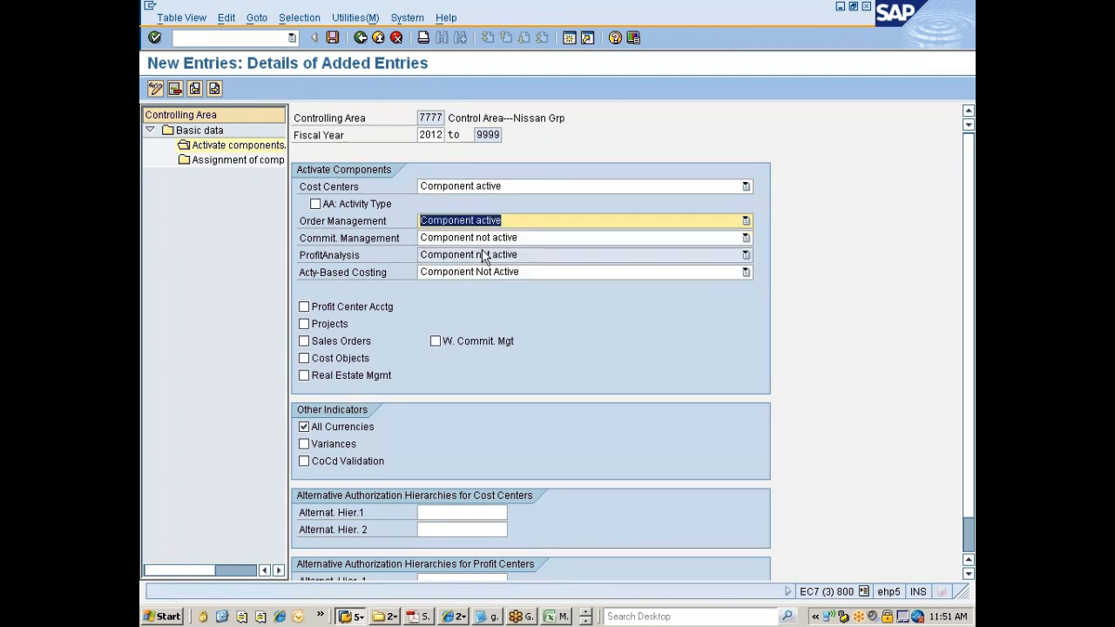
pyautogui.click(481, 239)
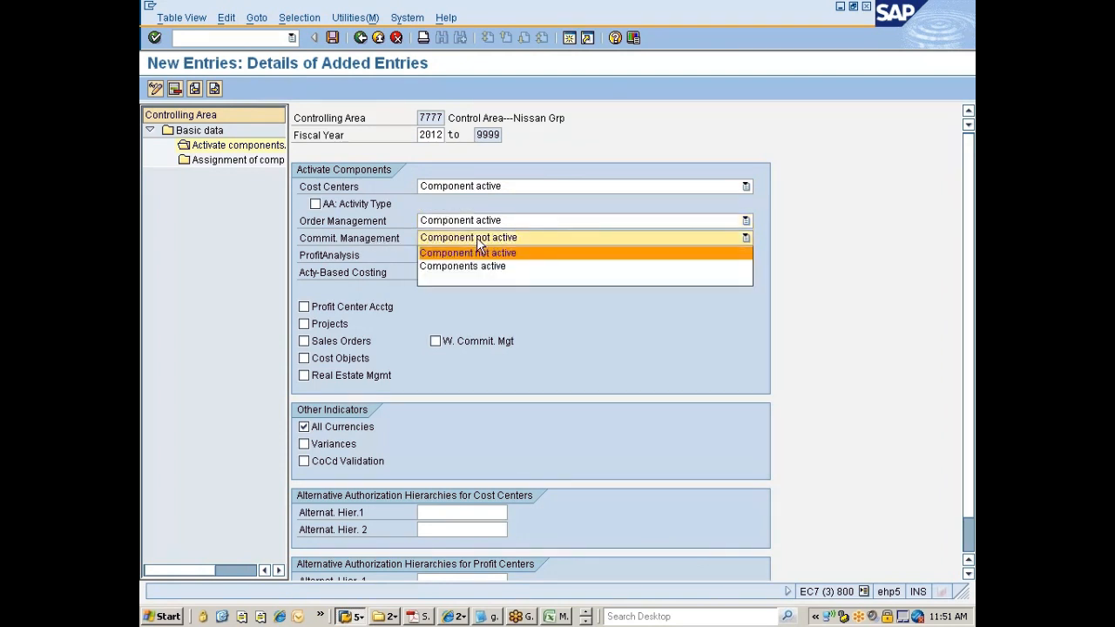
pyautogui.click(467, 267)
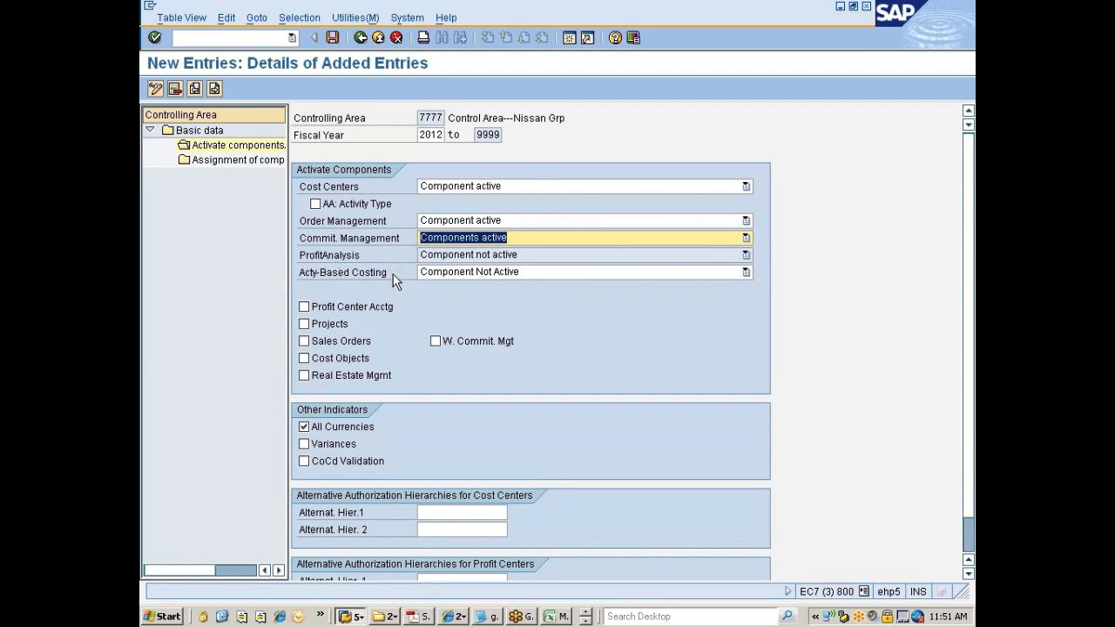
pyautogui.click(446, 273)
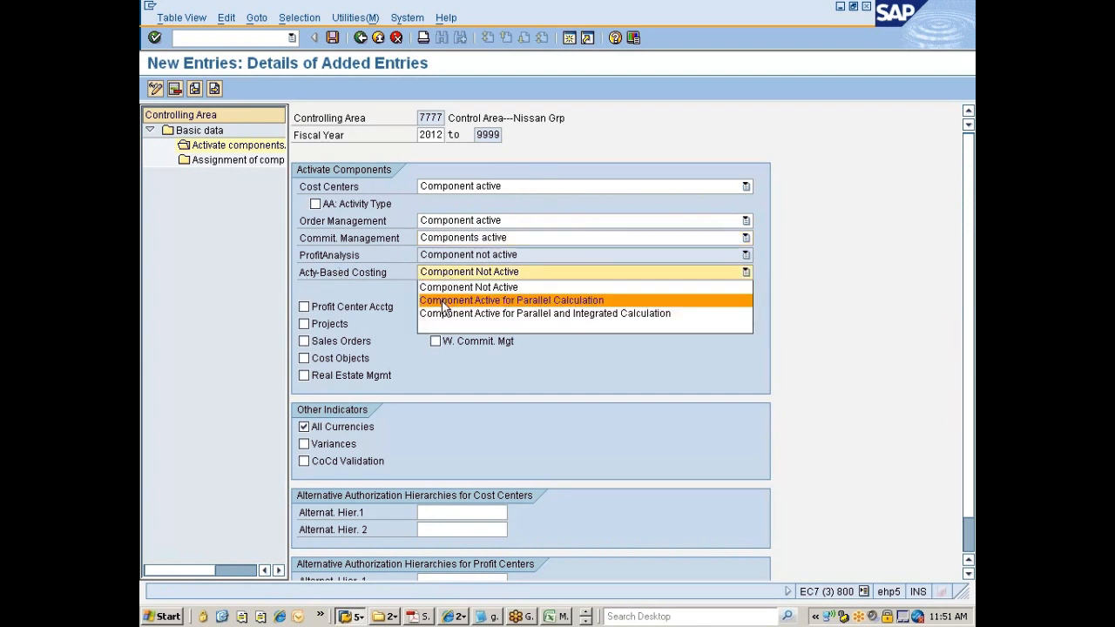
pyautogui.click(442, 300)
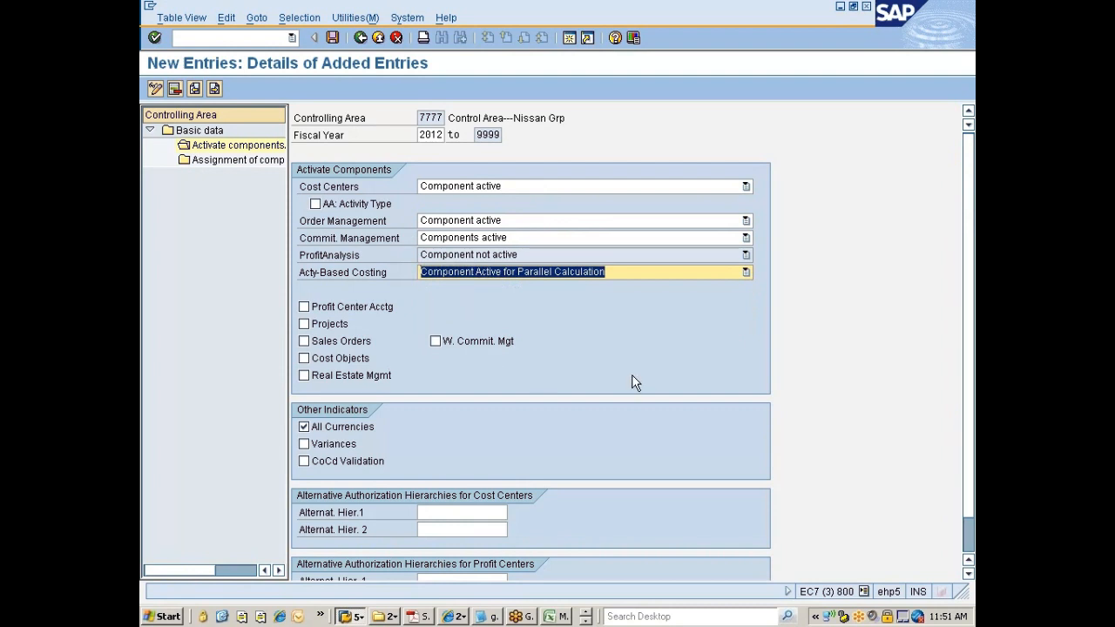
pyautogui.press('F4')
pyautogui.press('Escape')
# - Enable the Sales Orders, Projects and Cost Objects components and the Variances indicator for controlling area 7777
pyautogui.click(304, 341)
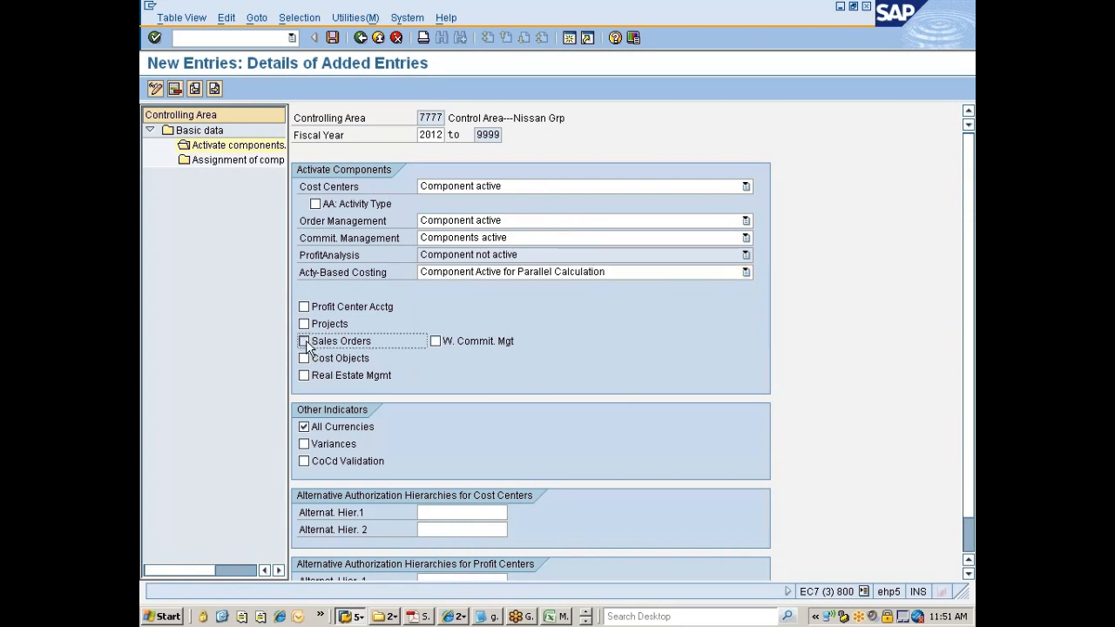
pyautogui.click(304, 324)
pyautogui.click(306, 359)
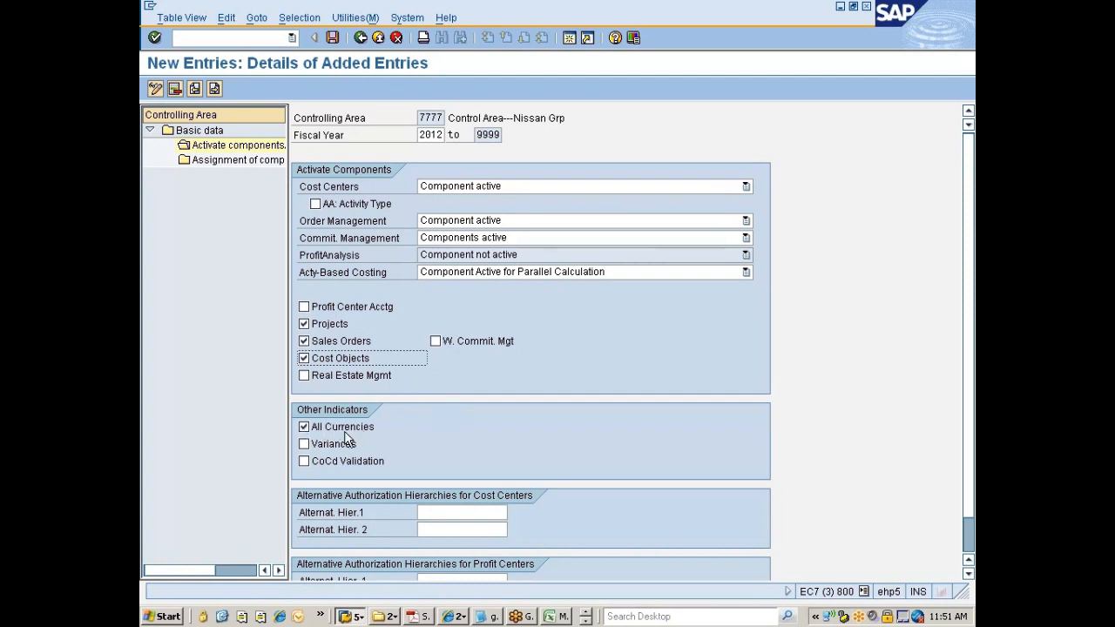
pyautogui.click(304, 444)
pyautogui.scroll(-1, 966, 377)
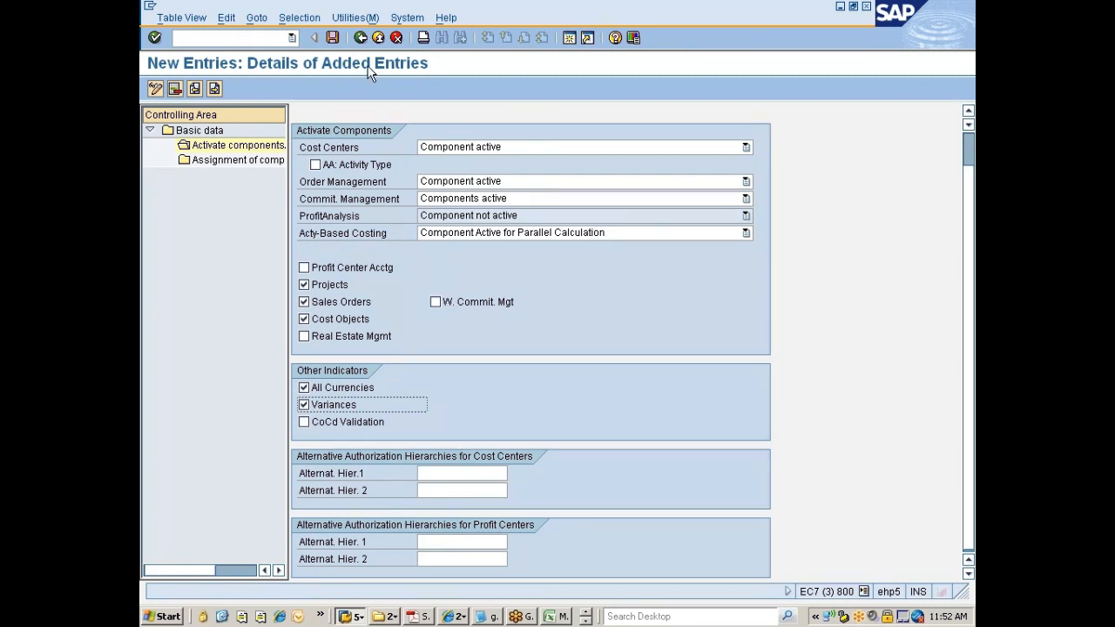
# - Save the activated components of controlling area 7777 in the "Nissan changes" customizing request
pyautogui.click(332, 39)
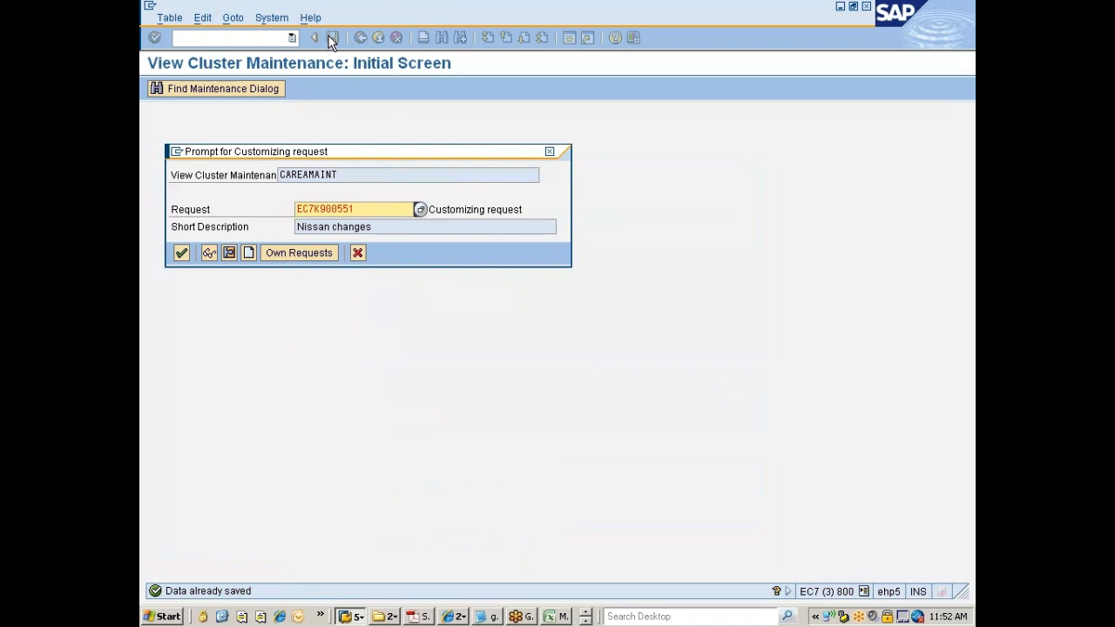
pyautogui.press('Return')
pyautogui.press('Return')
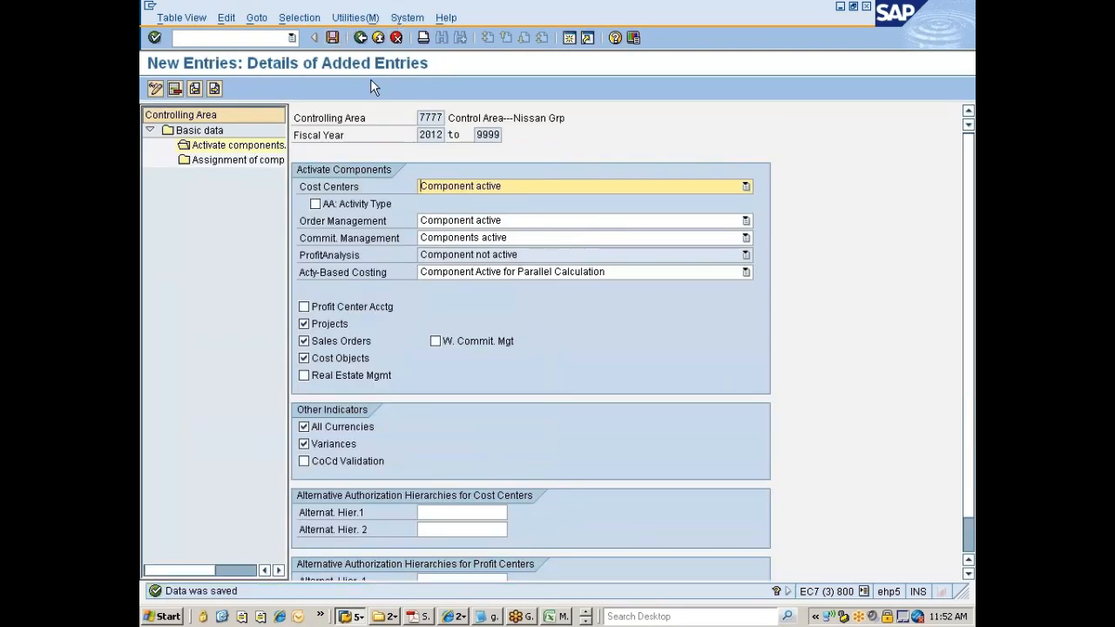
# - Leave the component settings and exit controlling area maintenance to the SAP Easy Access screen
pyautogui.click(360, 39)
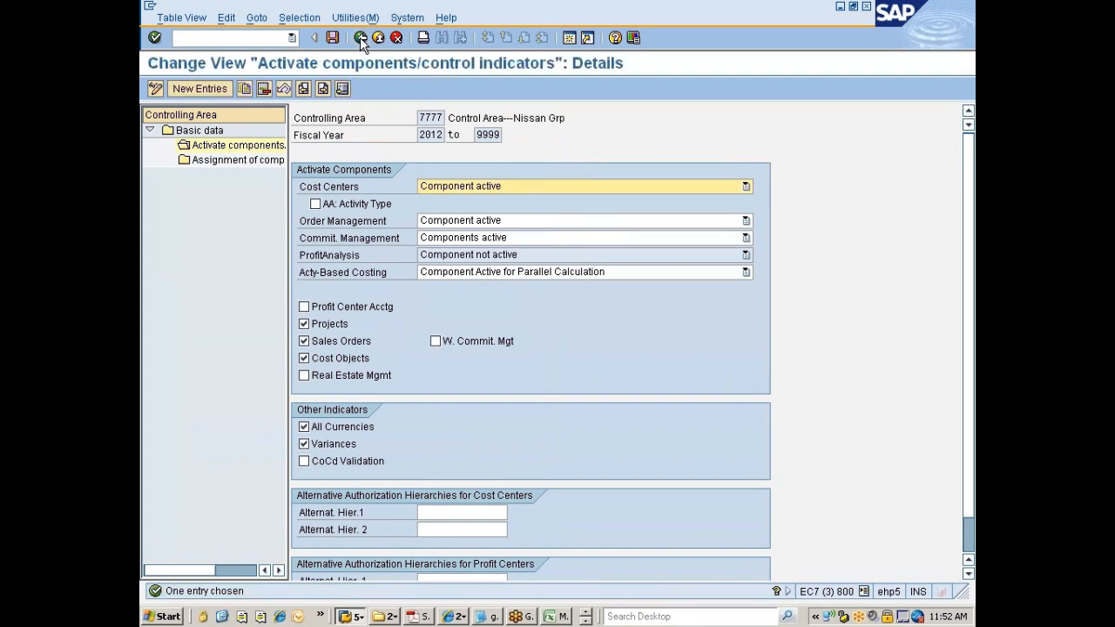
pyautogui.click(361, 38)
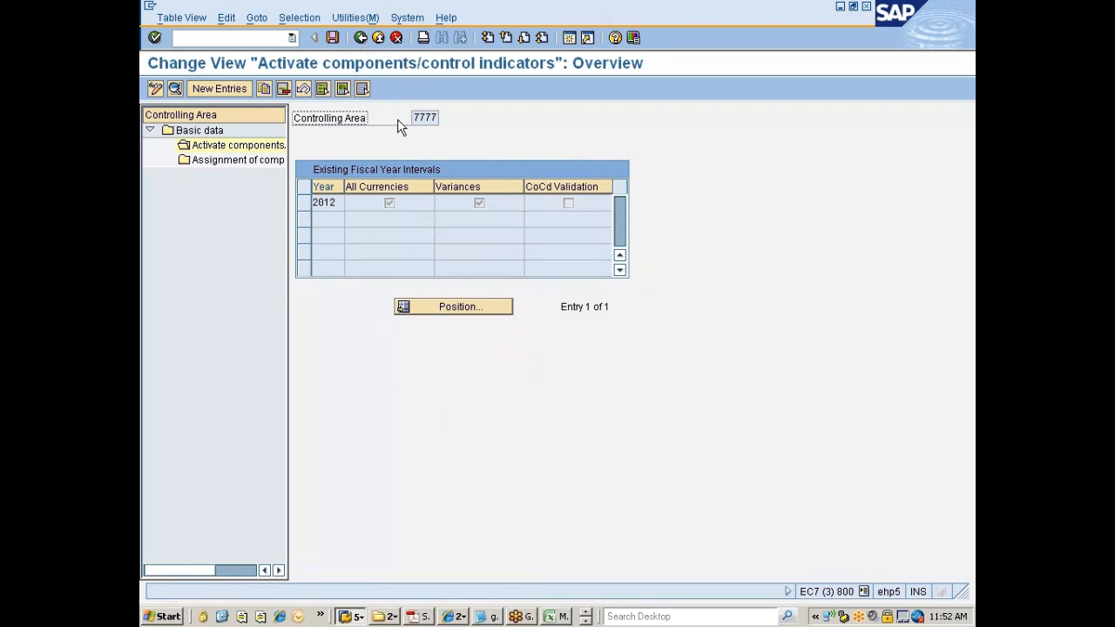
pyautogui.click(361, 38)
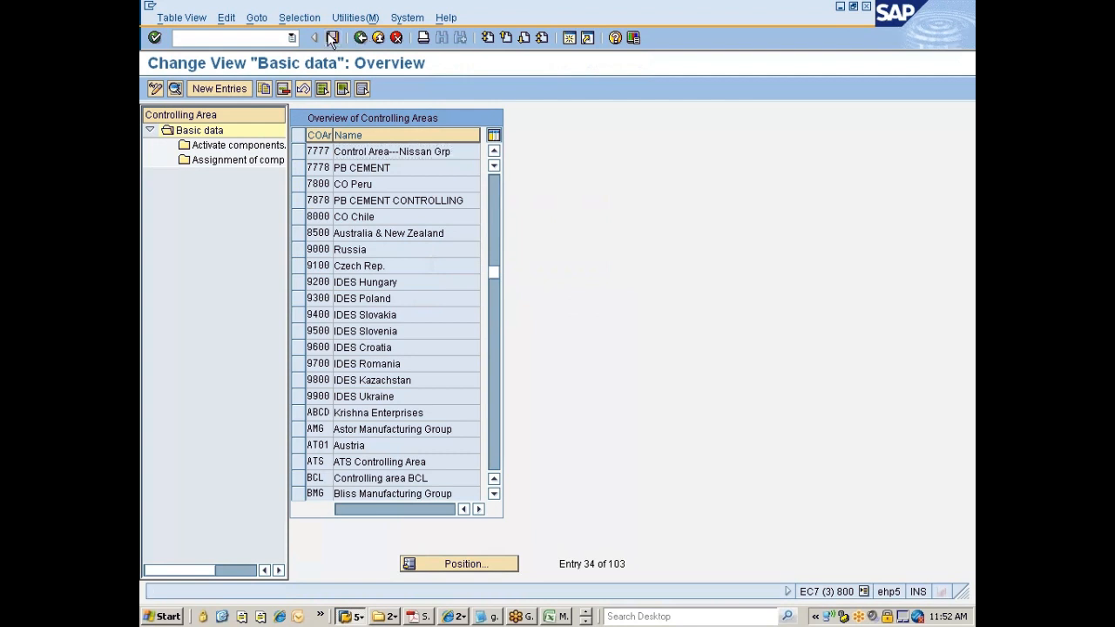
pyautogui.click(361, 38)
pyautogui.click(360, 39)
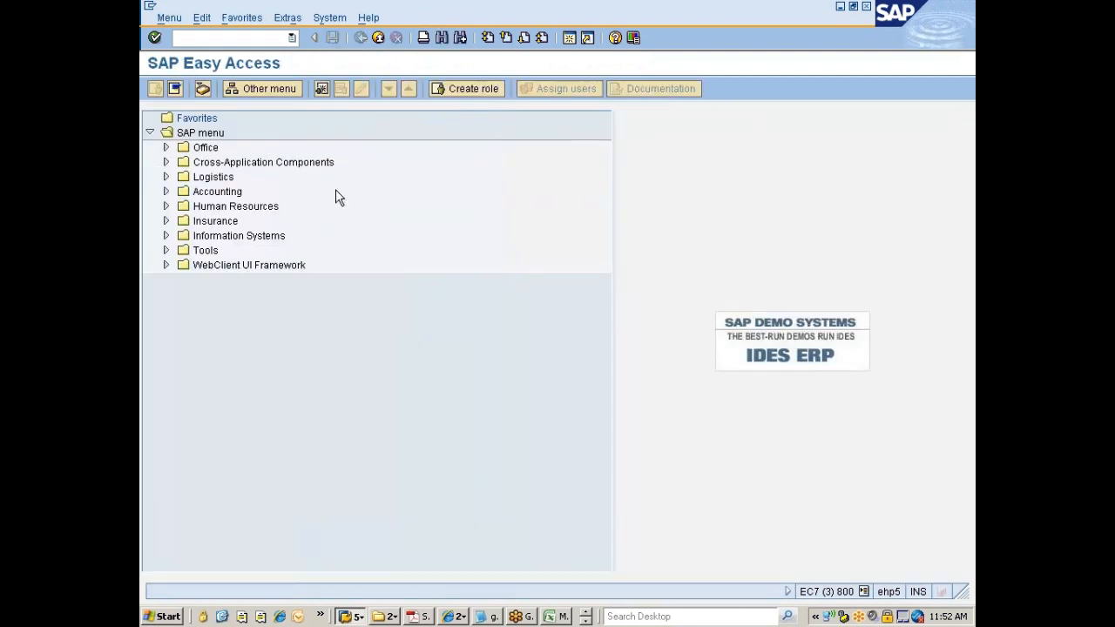
# - Switch to the Display IMG session, open the assignment of controlling areas to operating concerns and locate controlling area 7777
pyautogui.click(357, 617)
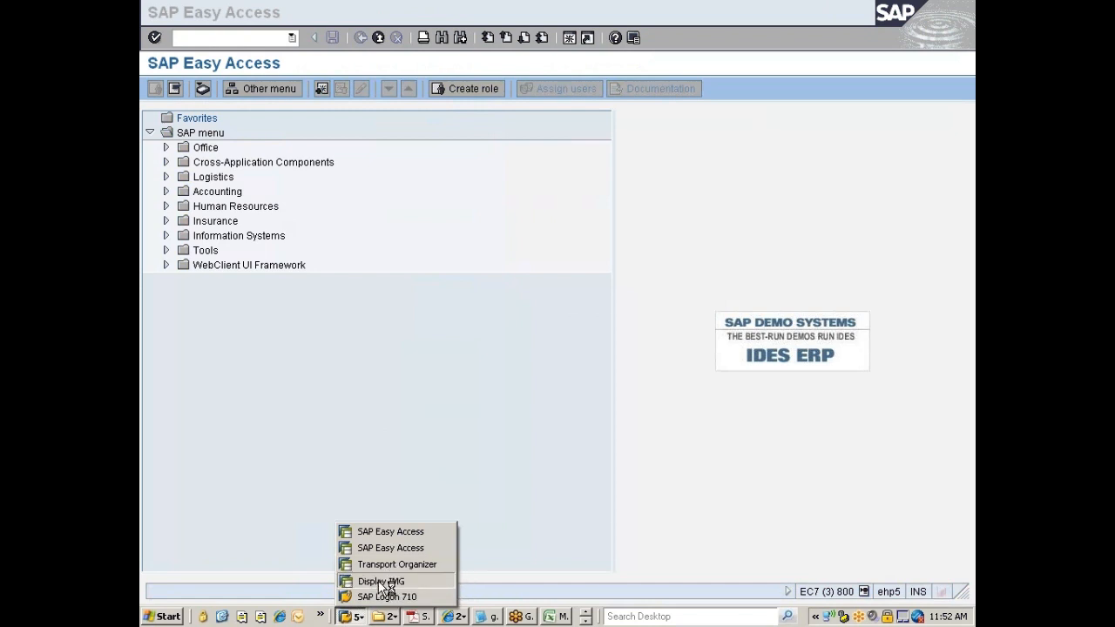
pyautogui.click(383, 581)
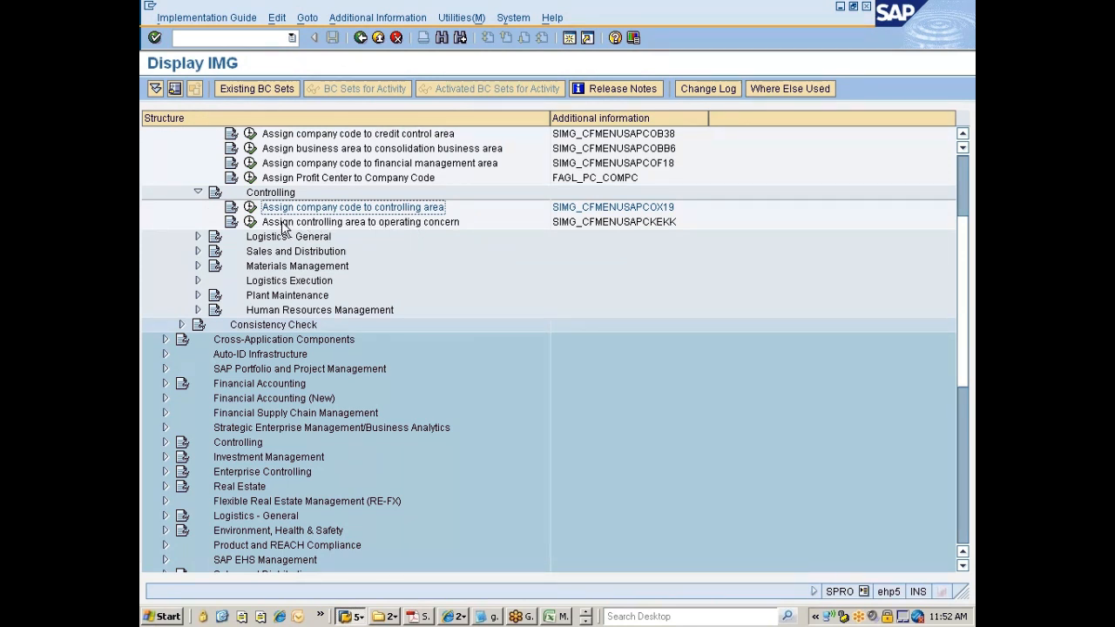
pyautogui.click(250, 222)
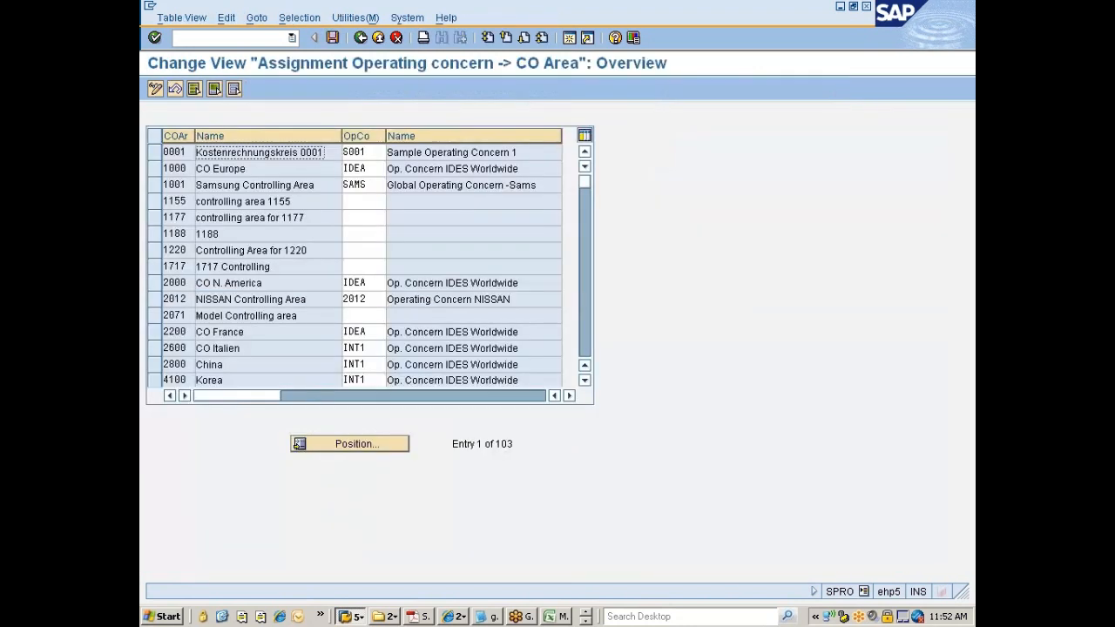
pyautogui.click(356, 448)
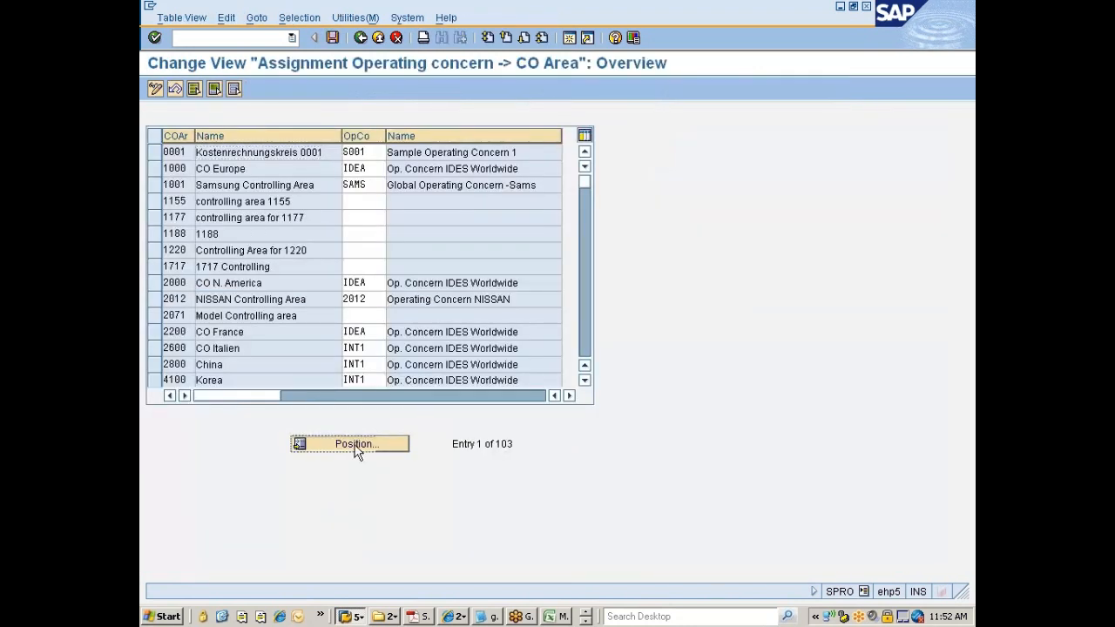
pyautogui.write('7777')
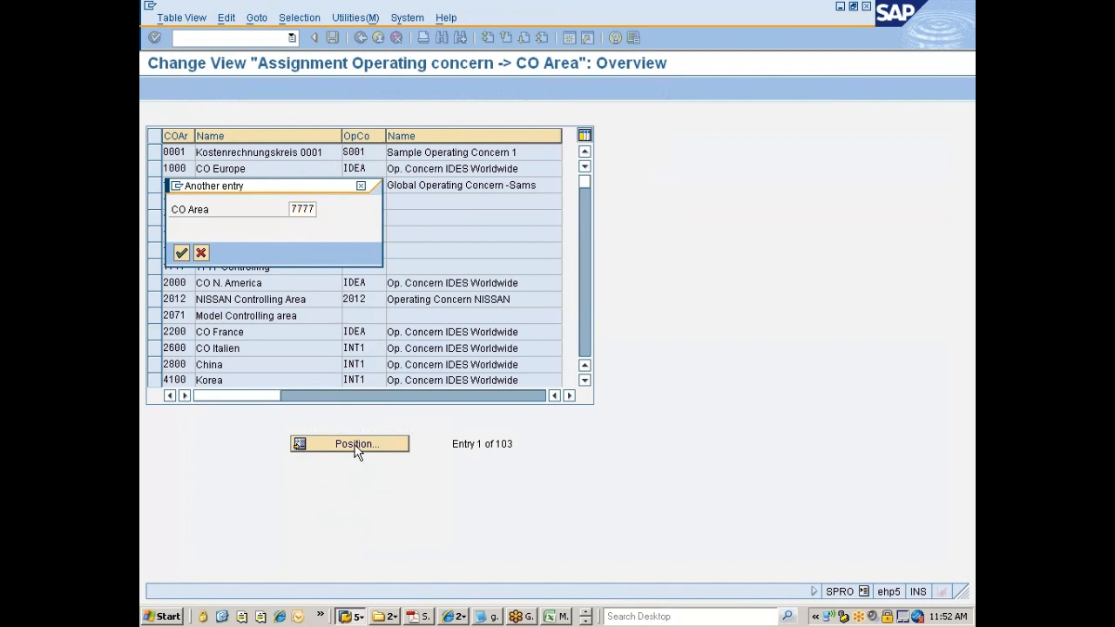
pyautogui.press('Return')
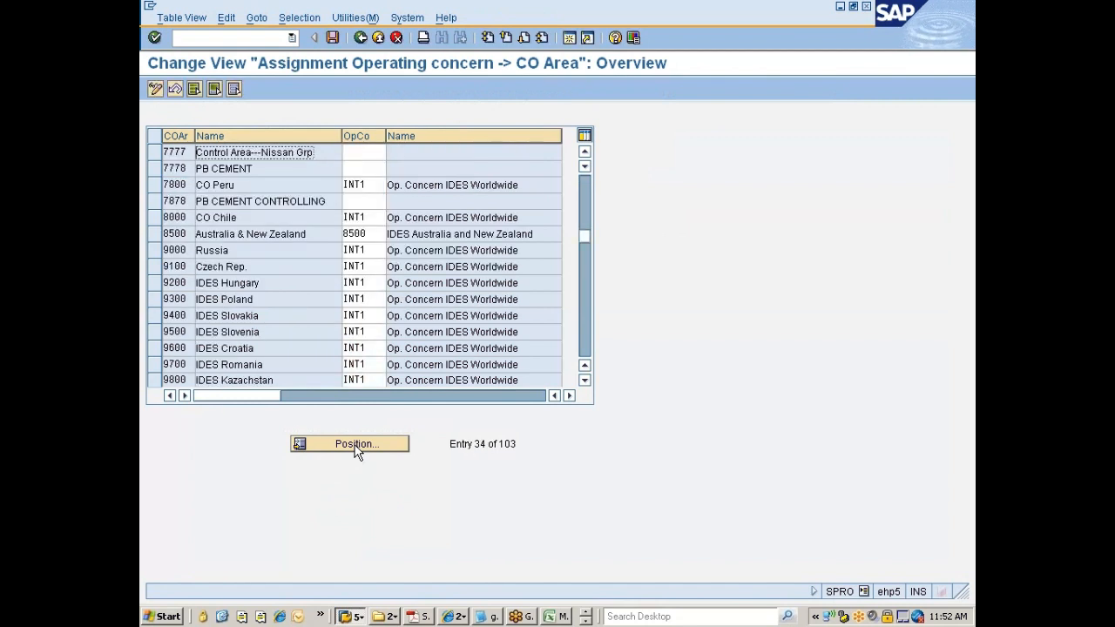
# - Assign operating concern 7777 to controlling area 7777, Control Area---Nissan Grp
pyautogui.click(361, 152)
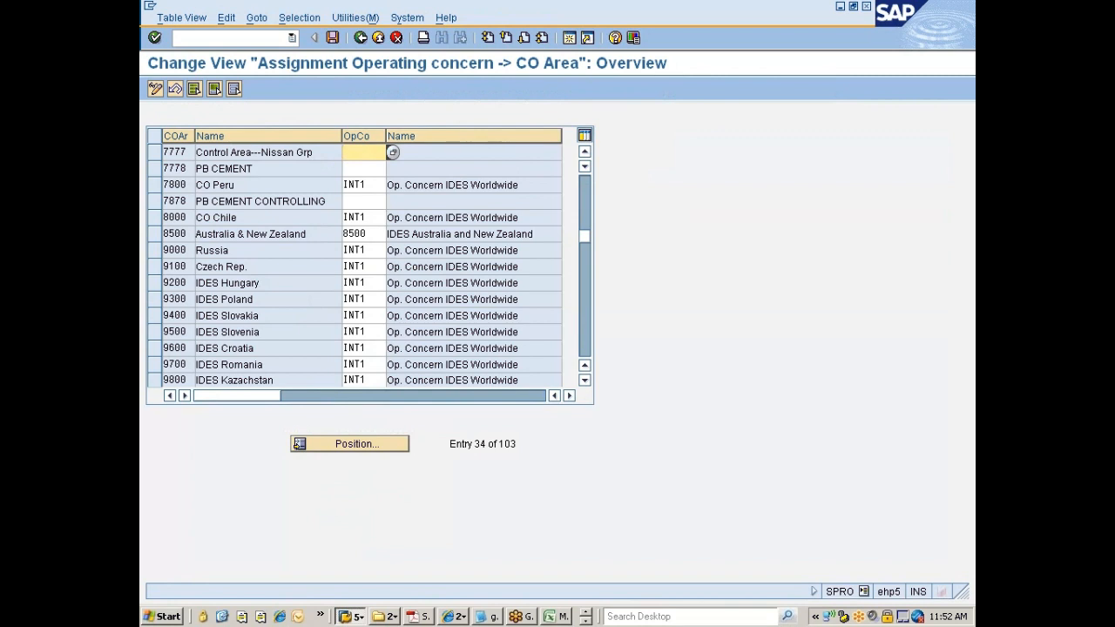
pyautogui.click(393, 152)
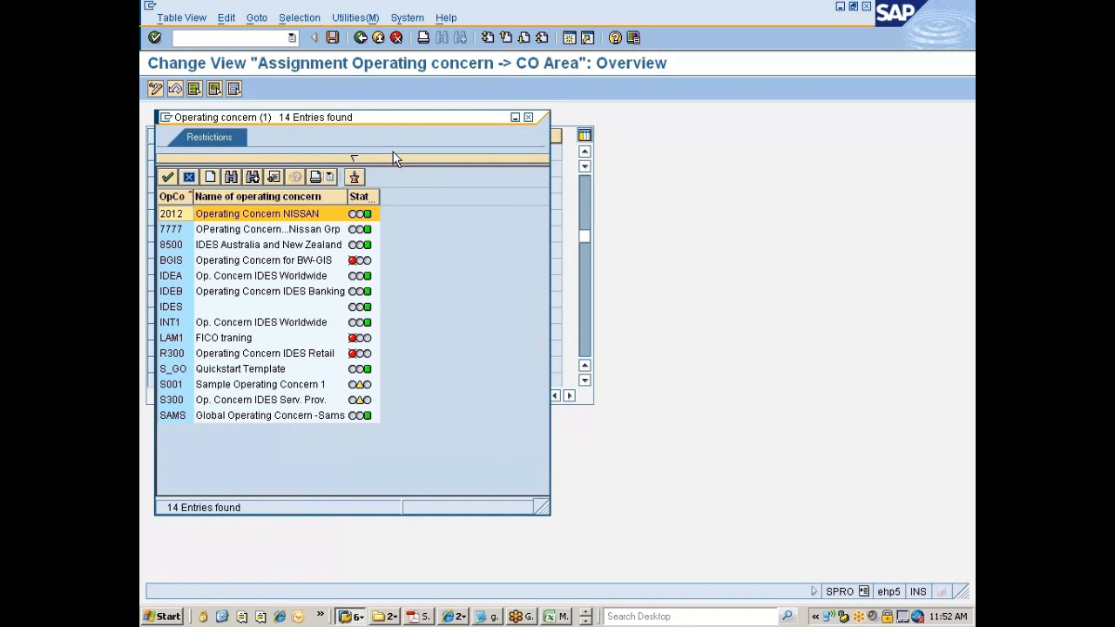
pyautogui.click(174, 230)
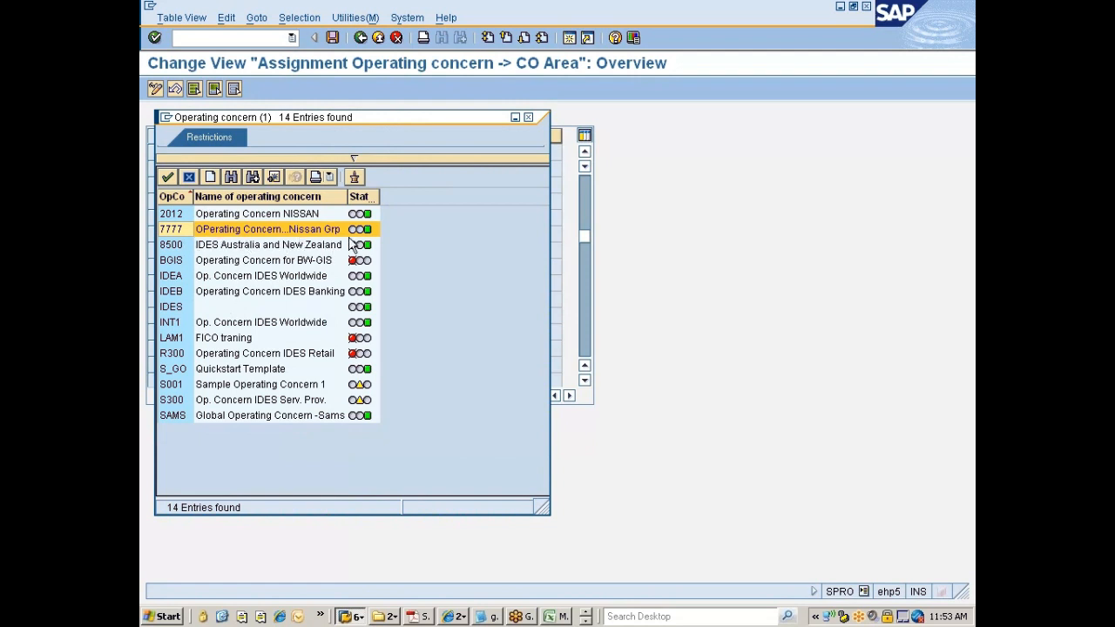
pyautogui.moveTo(370, 243)
pyautogui.doubleClick(170, 229)
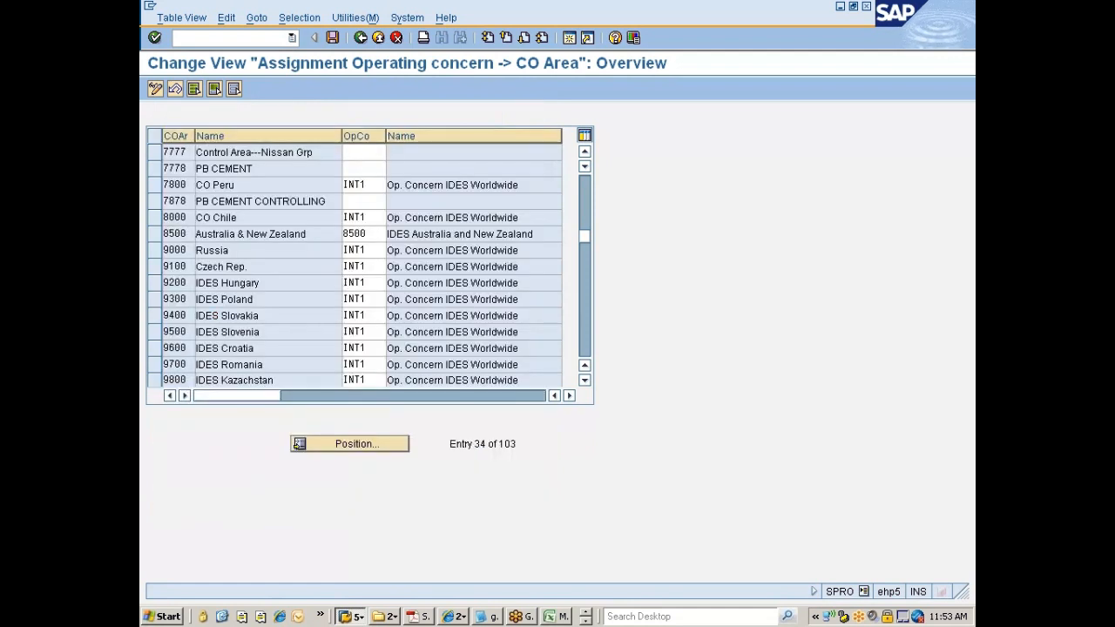
pyautogui.write('7777')
pyautogui.press('Return')
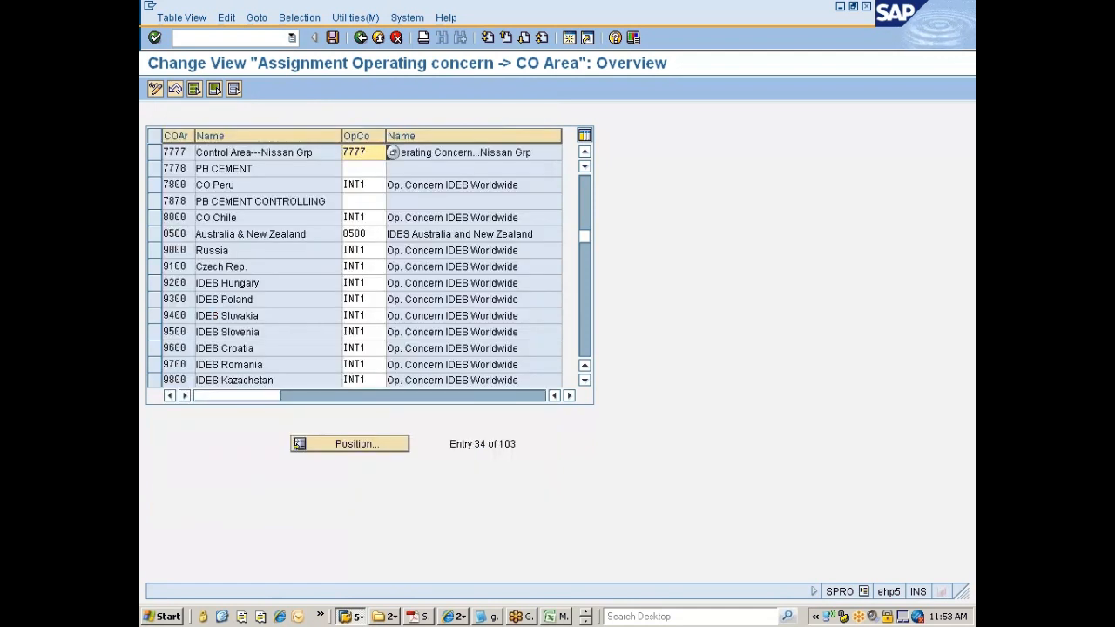
# - Save the operating concern assignment in the proposed customizing request and return to the Display IMG structure
pyautogui.hotkey('ctrl', 's')
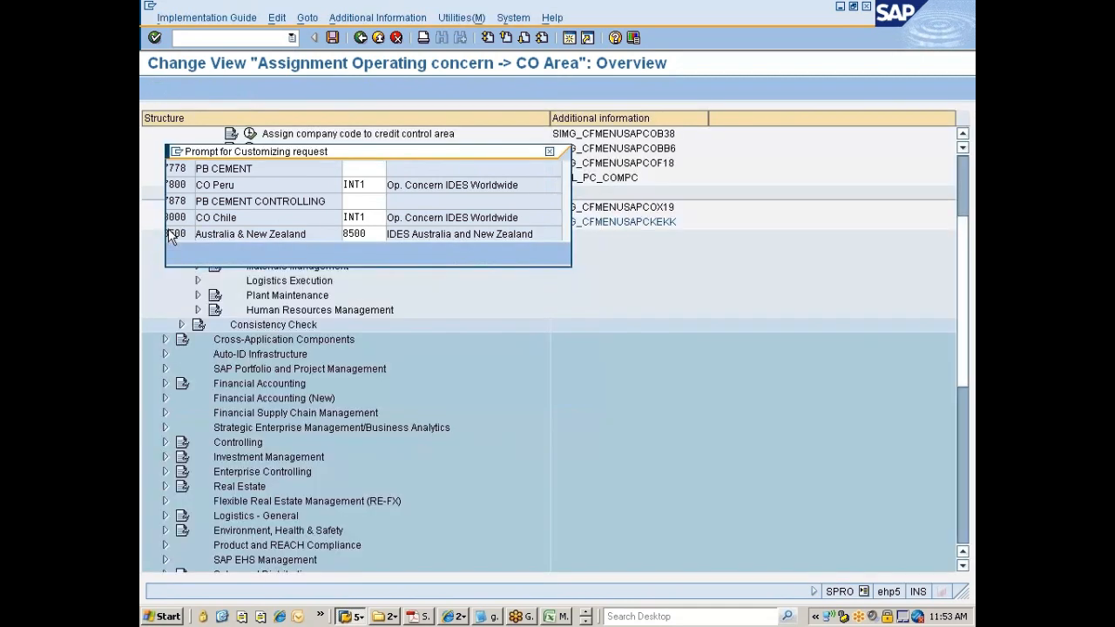
pyautogui.press('Return')
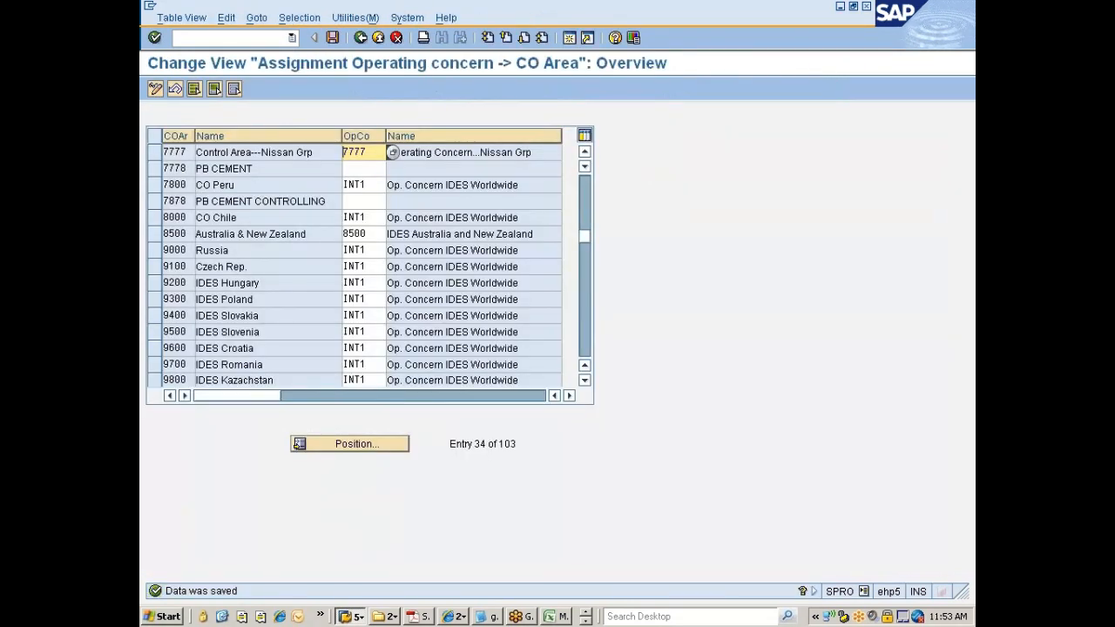
pyautogui.click(332, 38)
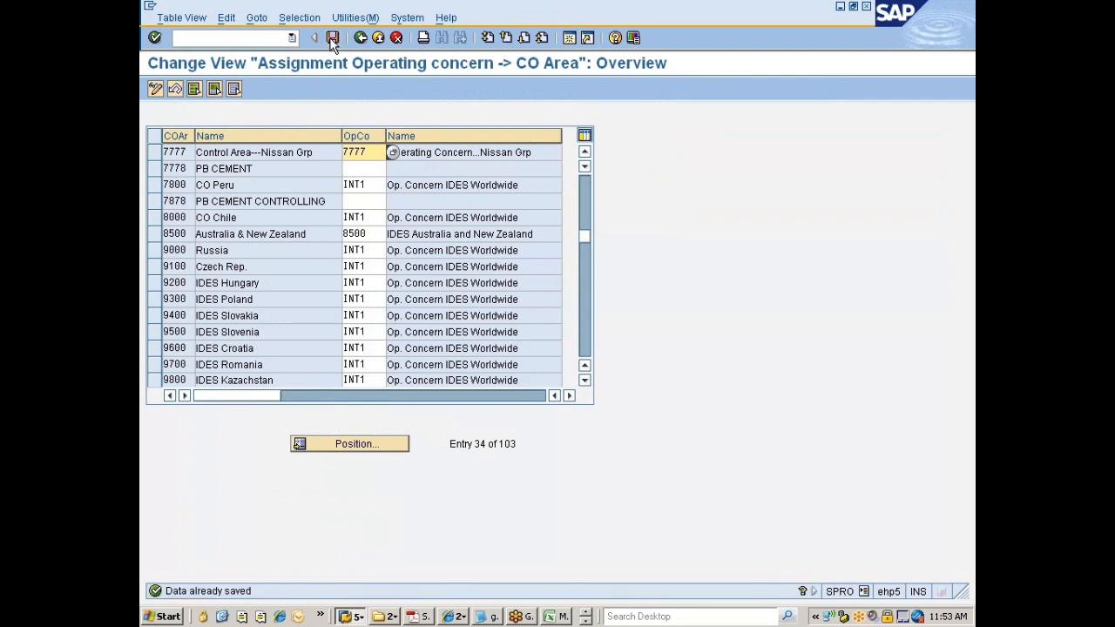
pyautogui.click(359, 37)
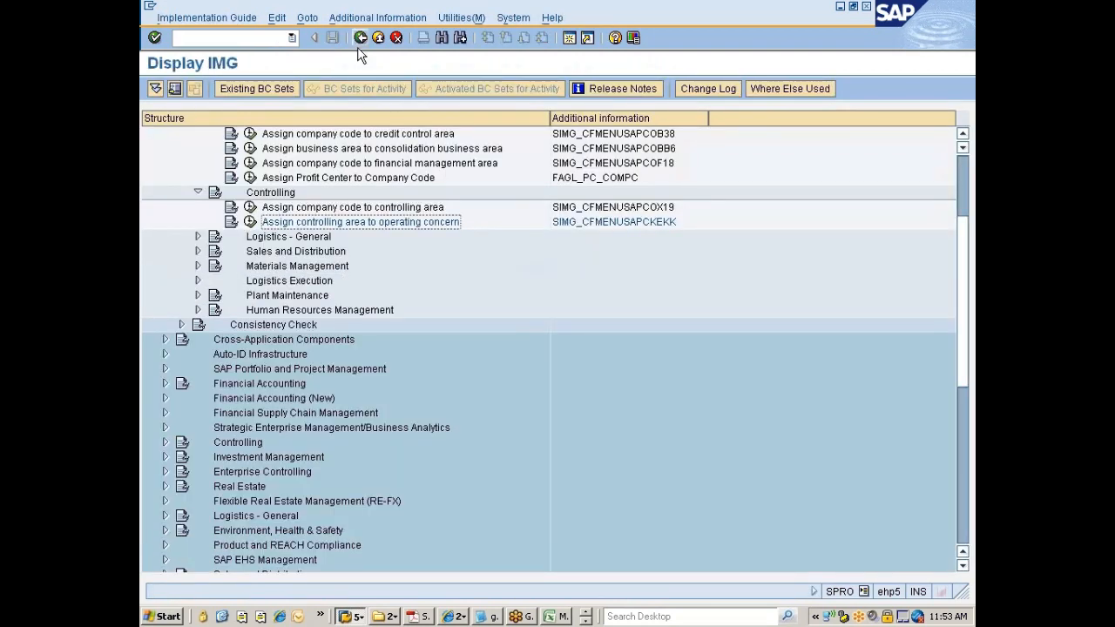
# - Collapse the Controlling branch under Assignment in the Enterprise Structure tree
pyautogui.scroll(1, 342, 325)
pyautogui.scroll(1, 351, 346)
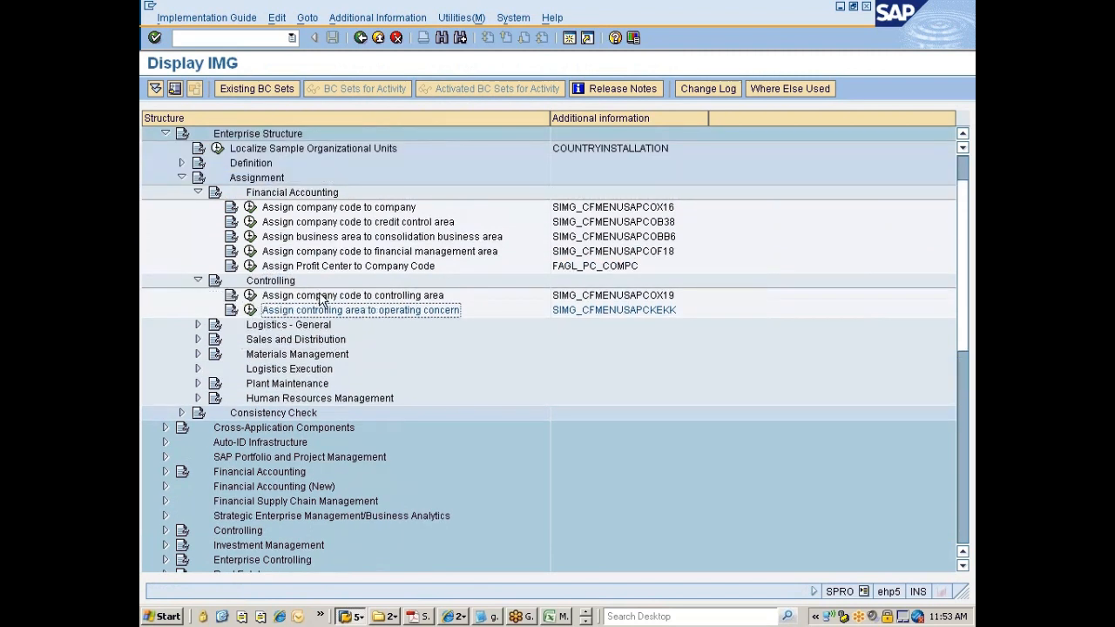
pyautogui.click(275, 281)
pyautogui.click(199, 280)
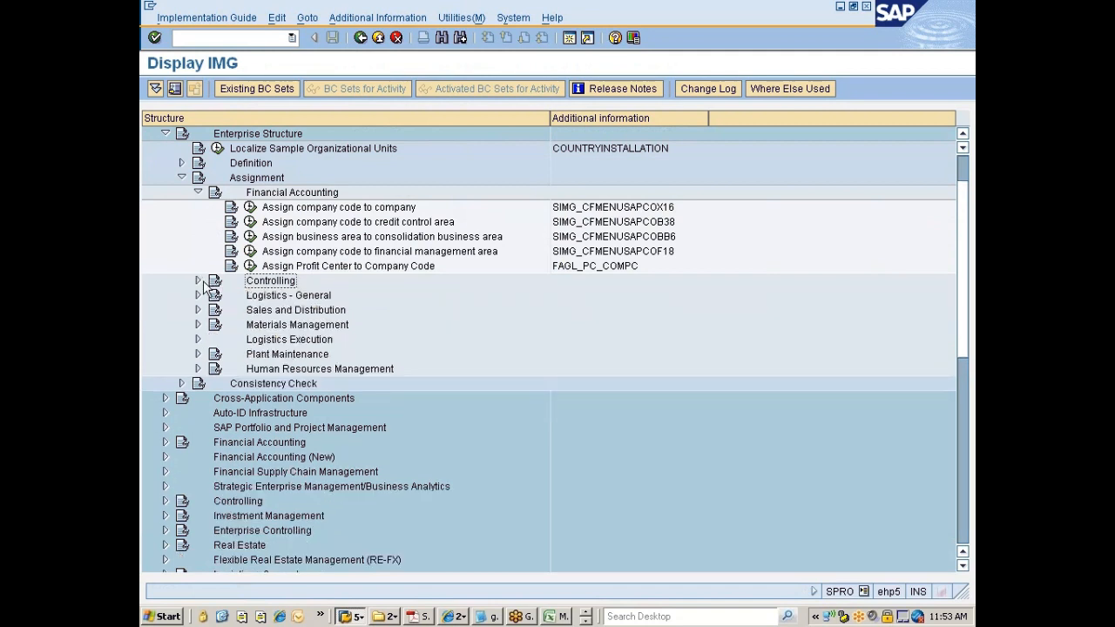
# - Collapse the Financial Accounting branch and the whole Assignment node of the Enterprise Structure
pyautogui.click(300, 297)
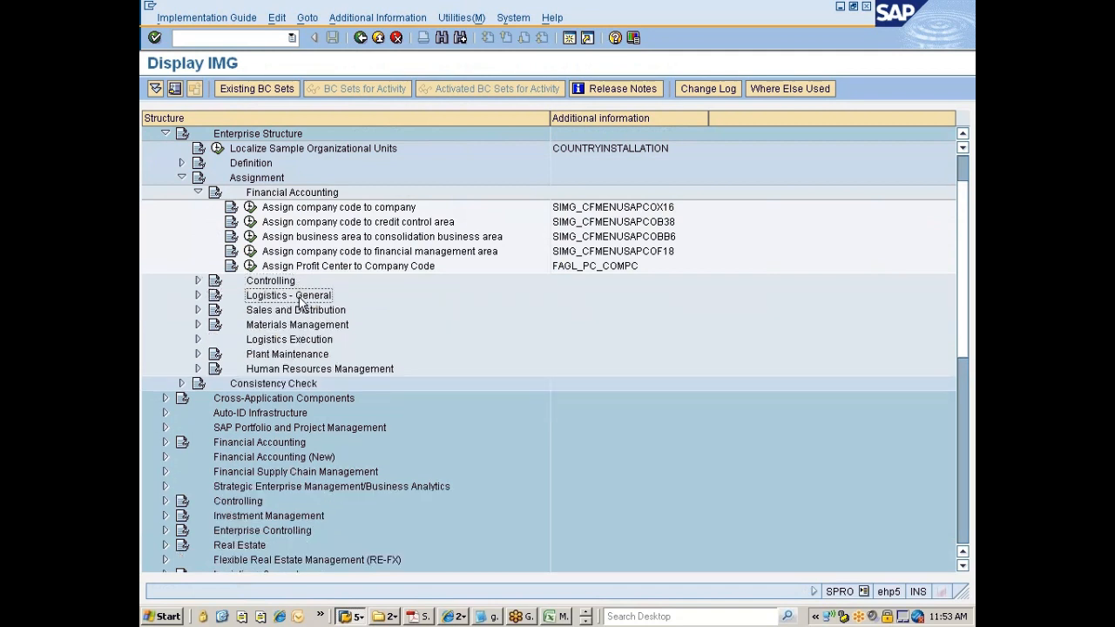
pyautogui.doubleClick(302, 296)
pyautogui.doubleClick(302, 296)
pyautogui.press('Up')
pyautogui.press('Up')
pyautogui.press('Up')
pyautogui.press('Up')
pyautogui.press('Up')
pyautogui.press('Up')
pyautogui.press('Up')
pyautogui.press('Left')
pyautogui.press('Up')
pyautogui.press('Up')
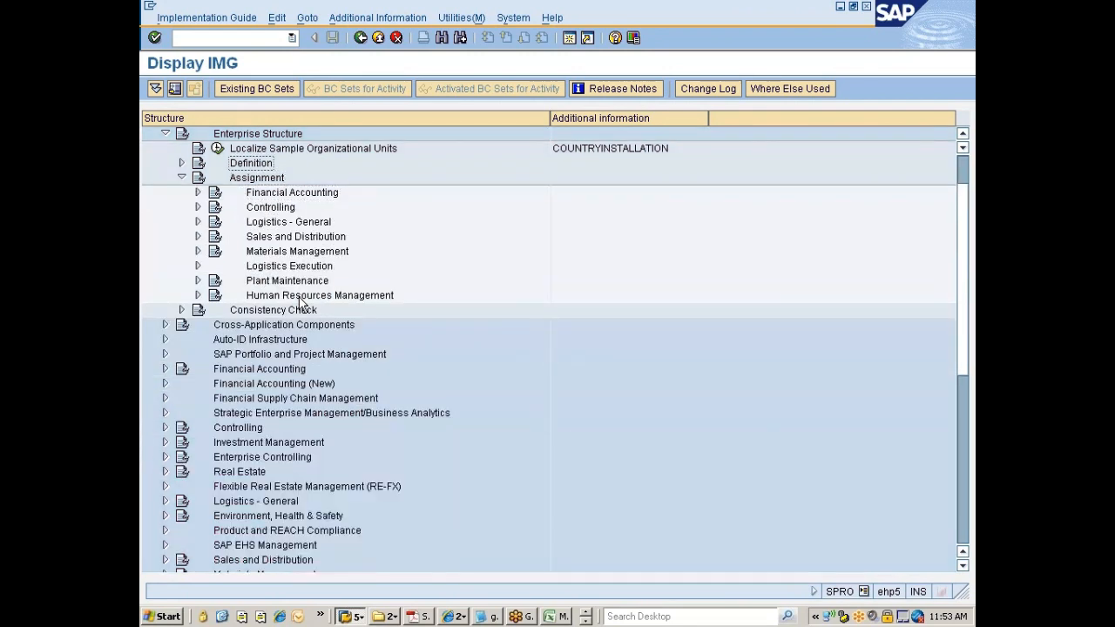
pyautogui.press('Down')
pyautogui.press('Left')
pyautogui.press('Up')
pyautogui.press('Up')
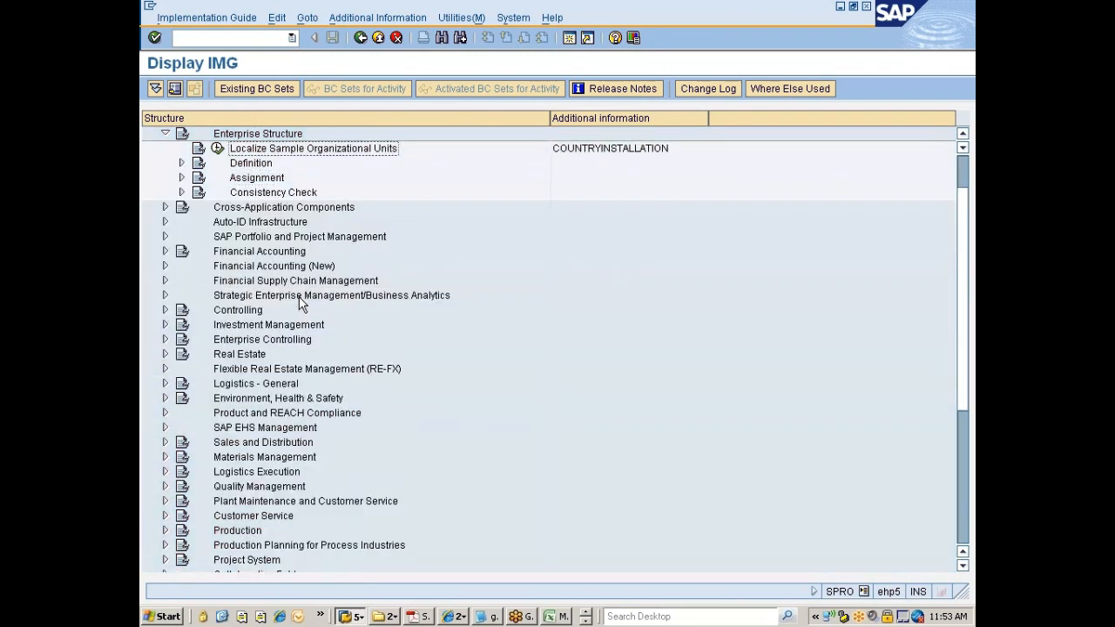
# - Expand the Definition node and its Logistics - General branch to view the plant, location and division activities
pyautogui.press('Down')
pyautogui.press('Right')
pyautogui.press('Down')
pyautogui.press('Down')
pyautogui.press('Down')
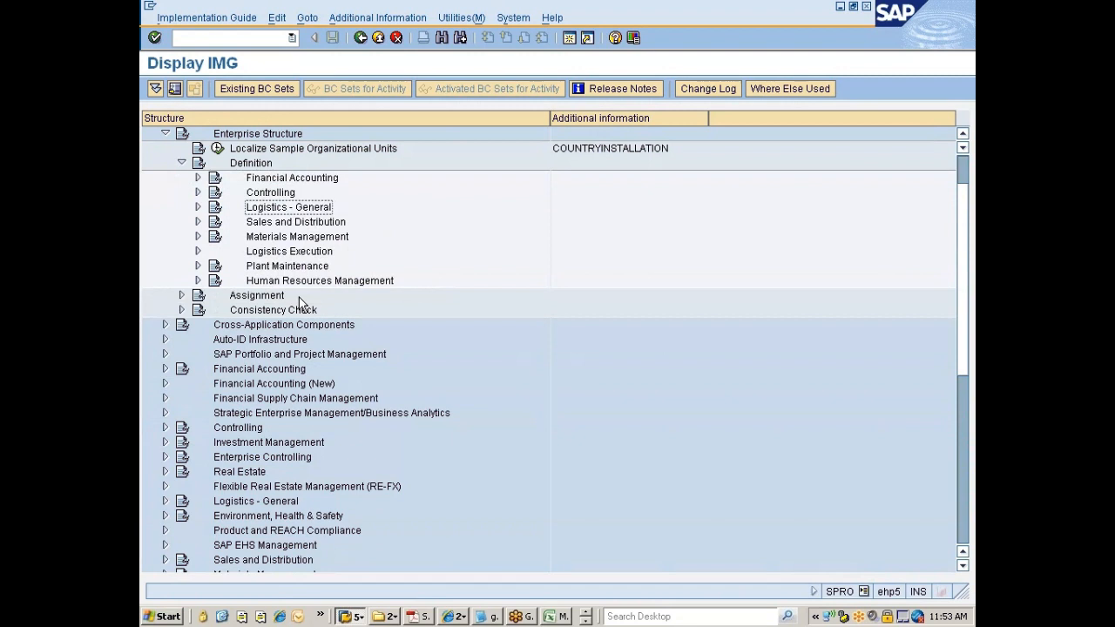
pyautogui.press('Right')
pyautogui.press('Down')
pyautogui.press('Down')
pyautogui.press('Down')
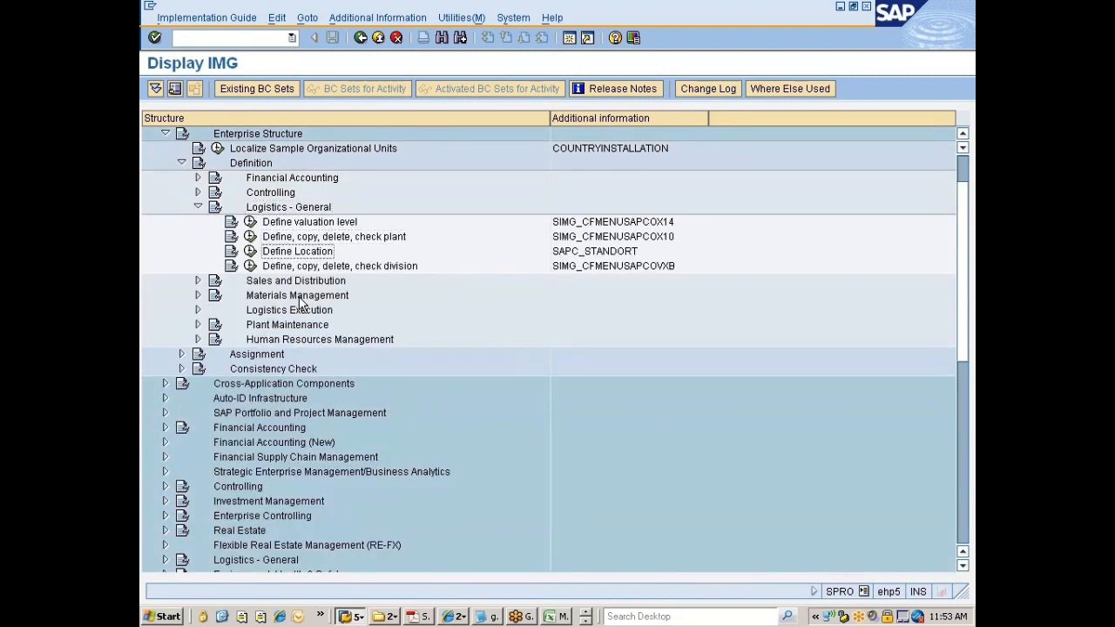
# - Expand the Materials Management and Sales and Distribution branches under Definition to view their organizational unit activities
pyautogui.press('Down')
pyautogui.press('Down')
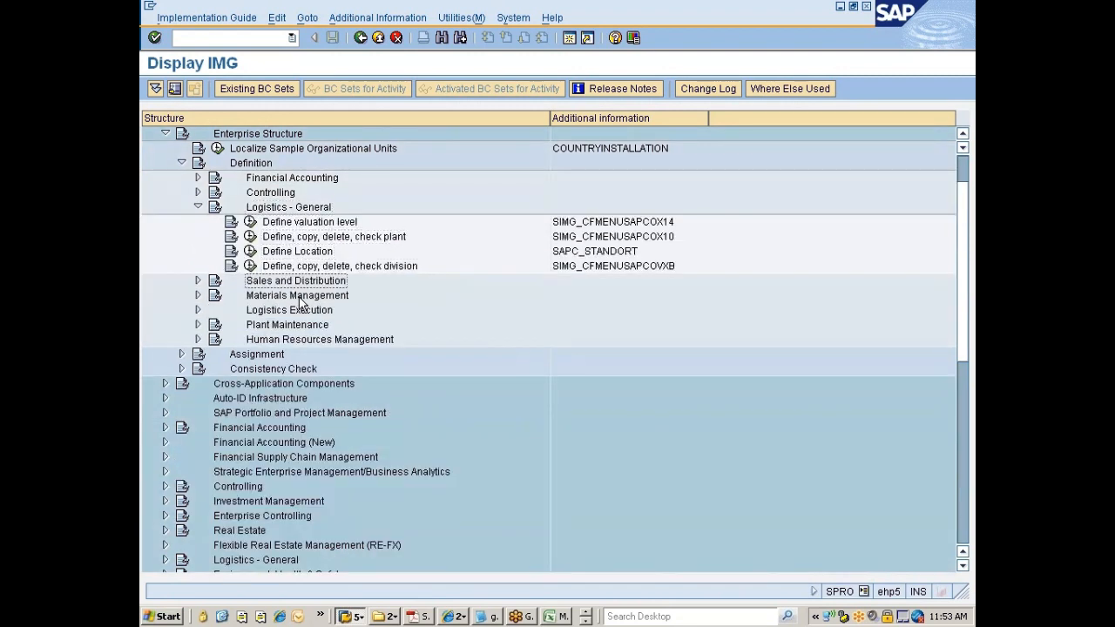
pyautogui.press('Down')
pyautogui.press('Right')
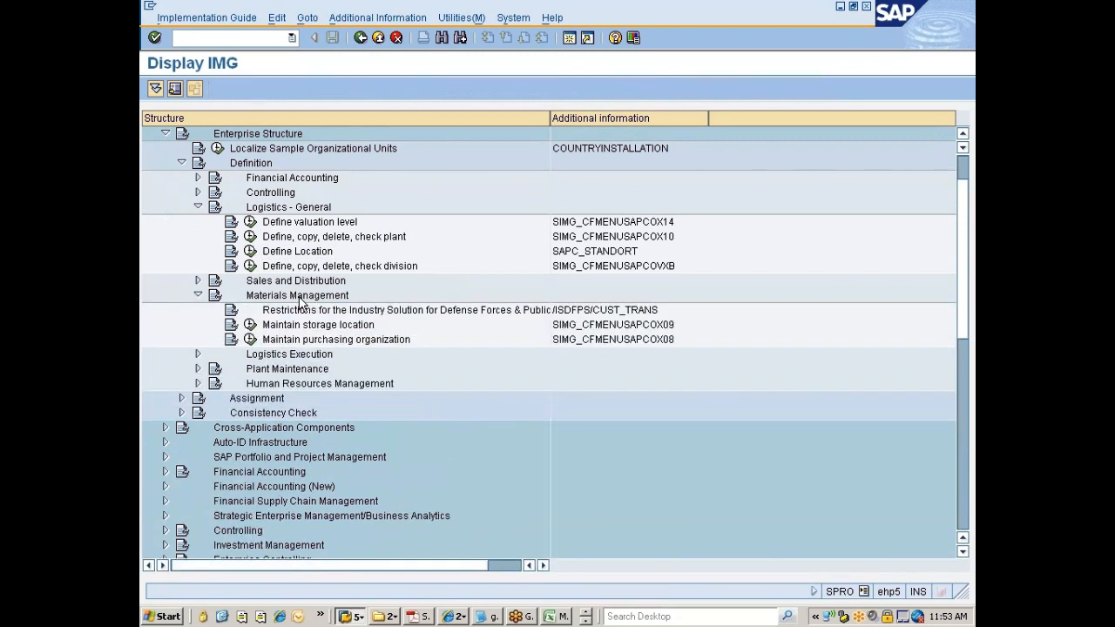
pyautogui.press('Up')
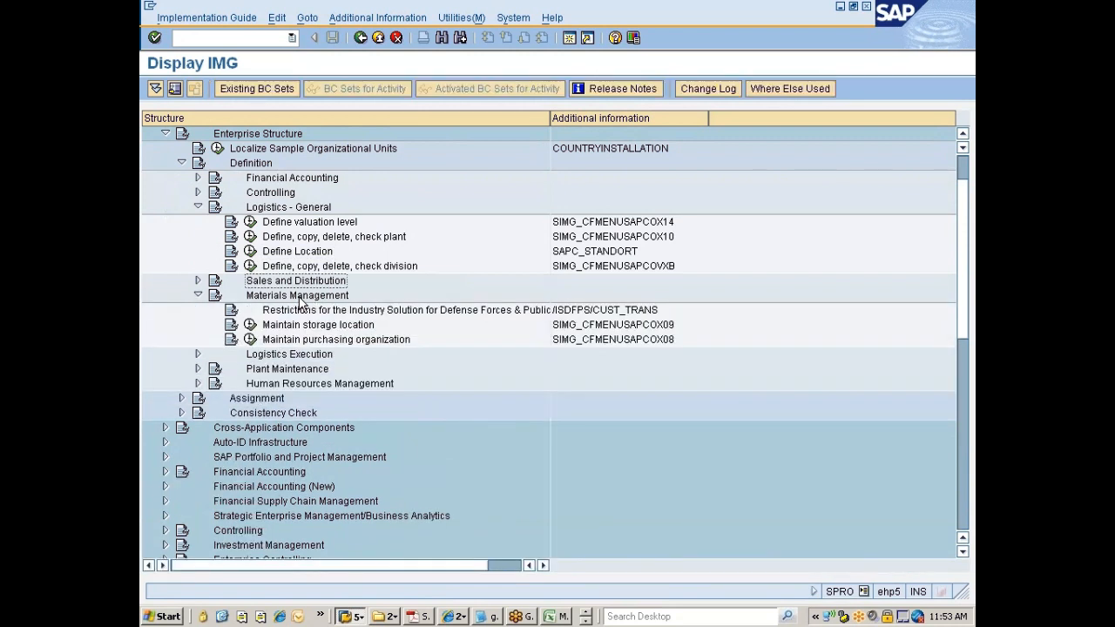
pyautogui.press('Right')
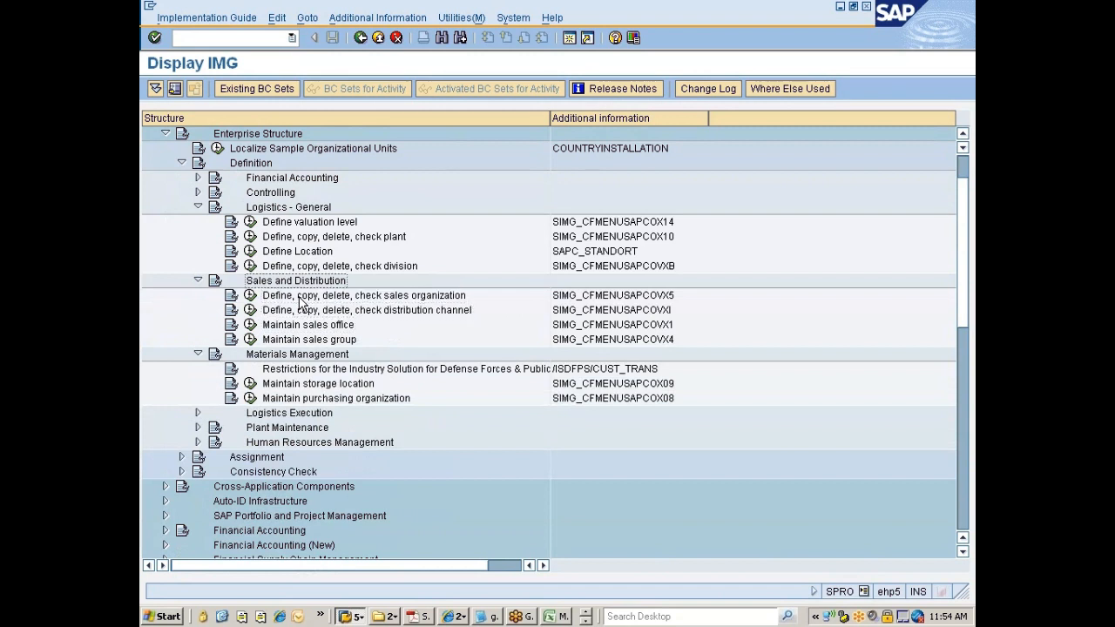
# - Collapse the Sales and Distribution, Materials Management and Logistics - General branches under Definition
pyautogui.press('Left')
pyautogui.press('Down')
pyautogui.press('Left')
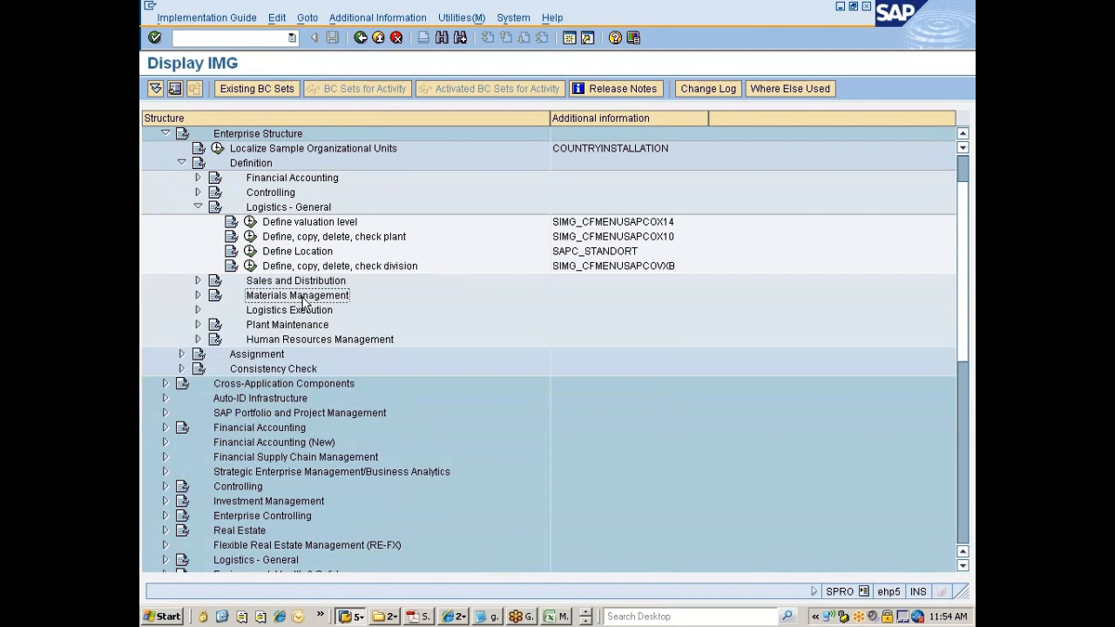
pyautogui.click(964, 34)
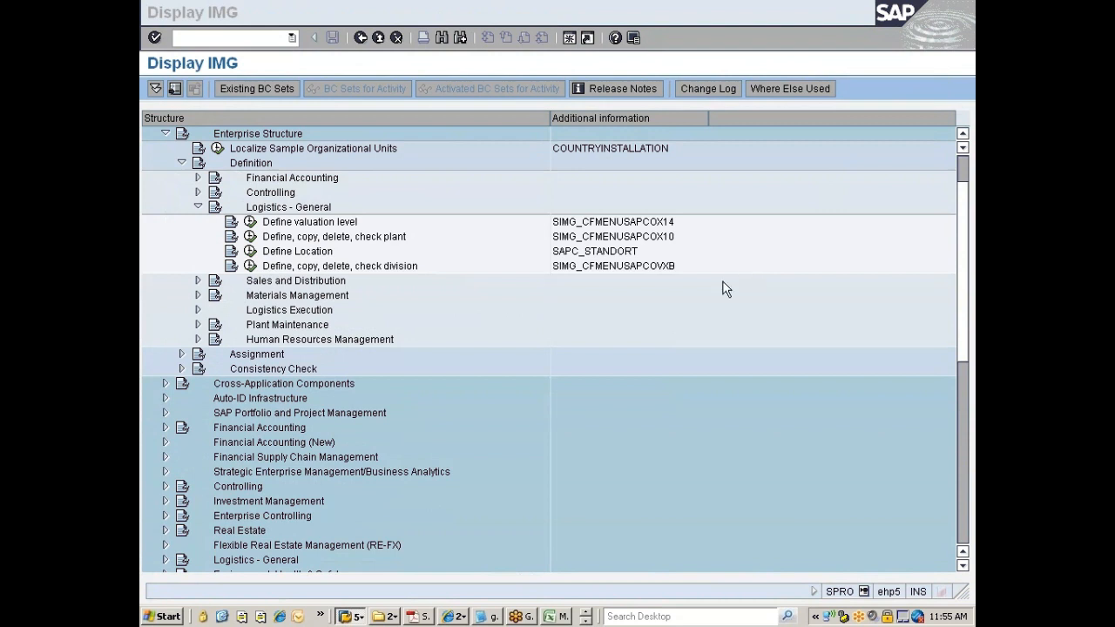
pyautogui.click(198, 212)
pyautogui.click(197, 211)
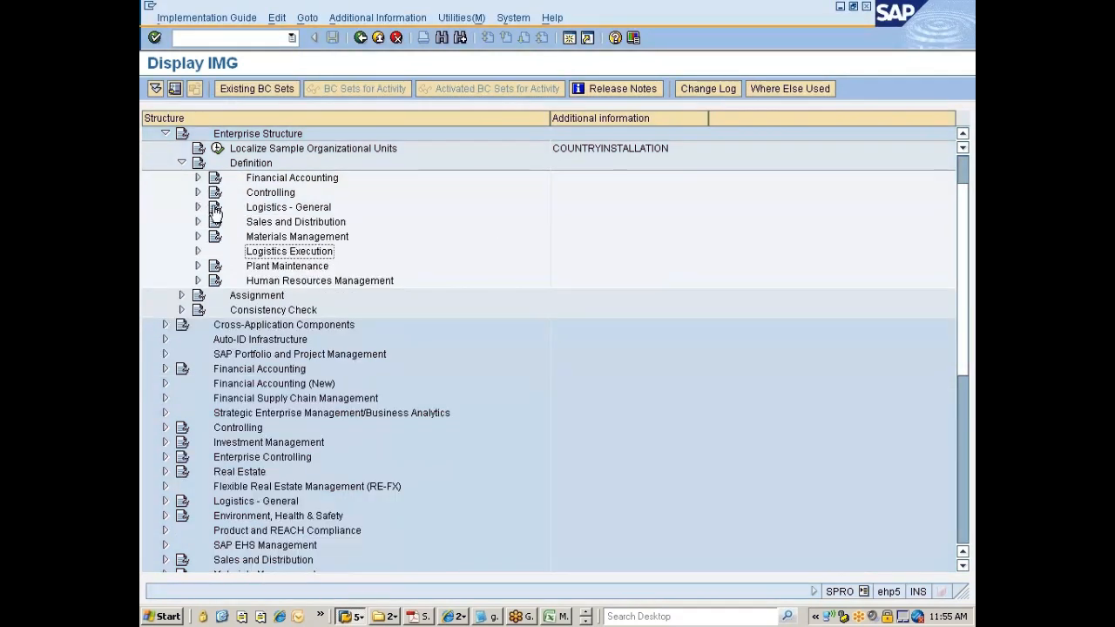
pyautogui.click(284, 209)
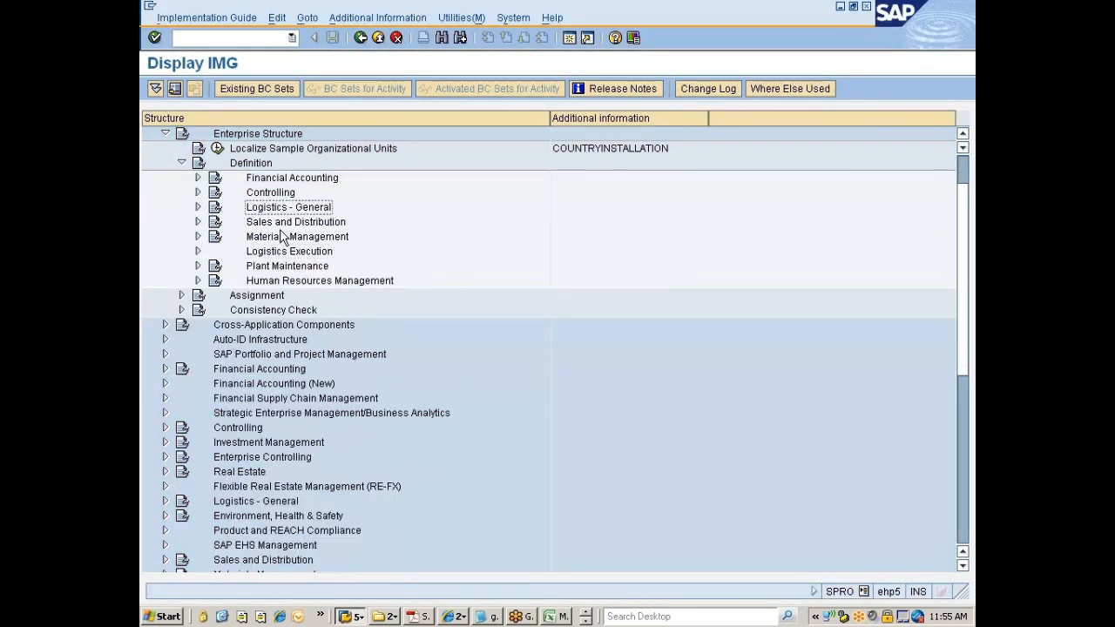
pyautogui.click(282, 237)
pyautogui.click(291, 209)
pyautogui.click(290, 237)
pyautogui.click(286, 210)
pyautogui.click(288, 239)
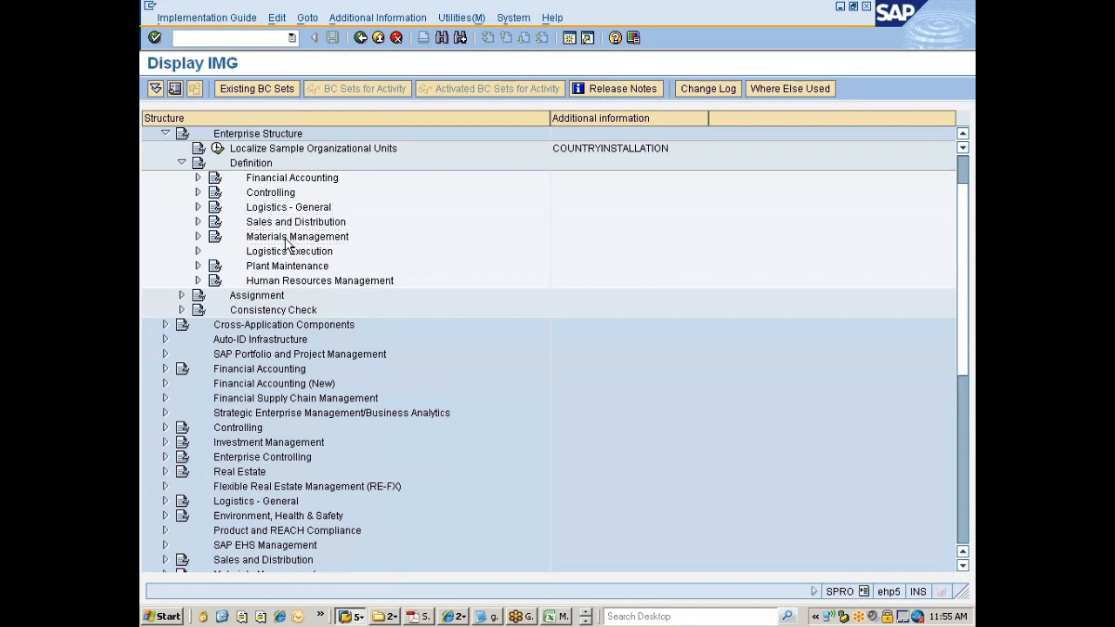
pyautogui.click(287, 239)
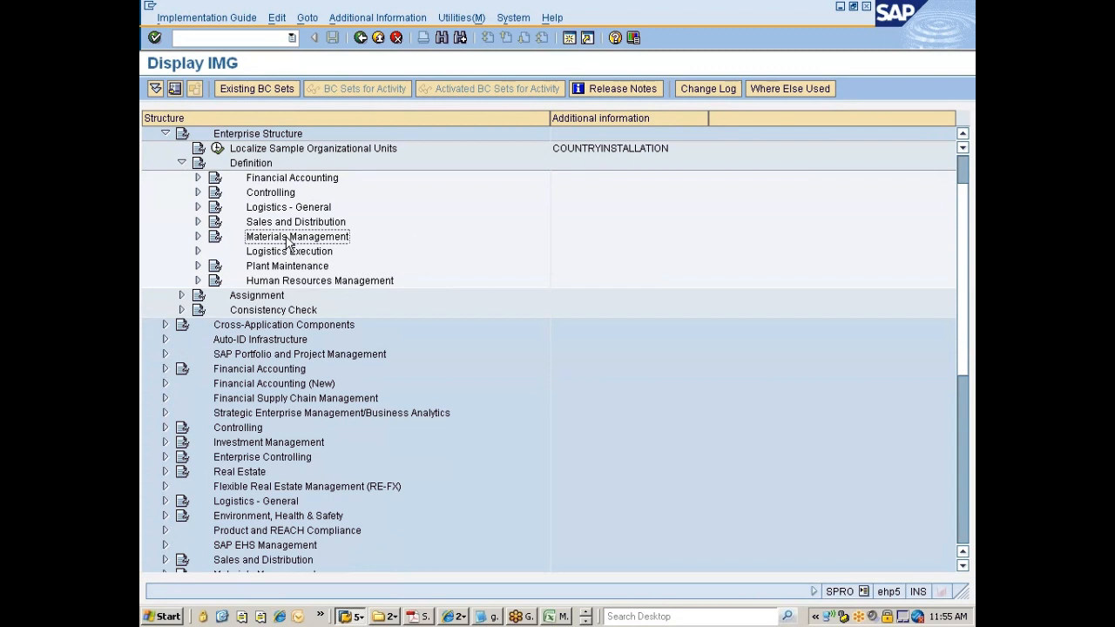
pyautogui.click(263, 224)
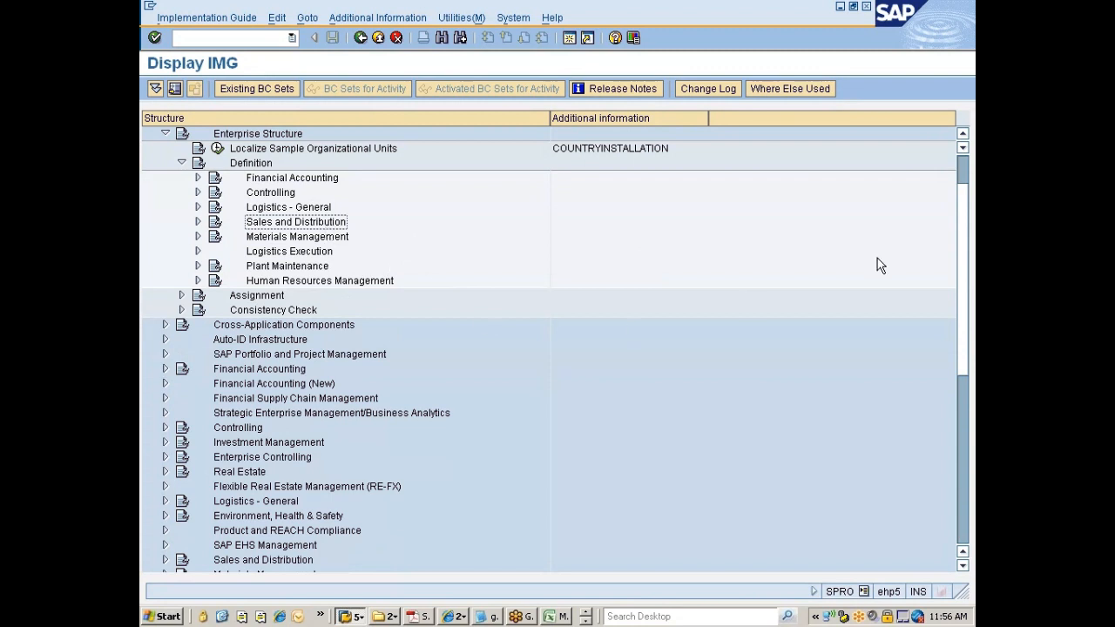
pyautogui.click(963, 246)
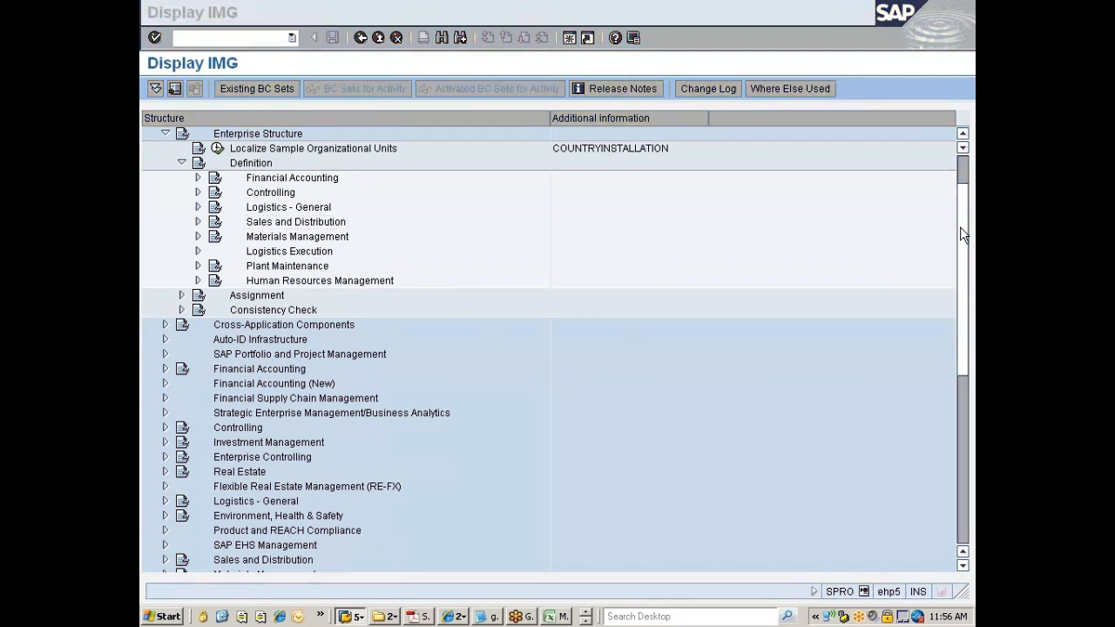